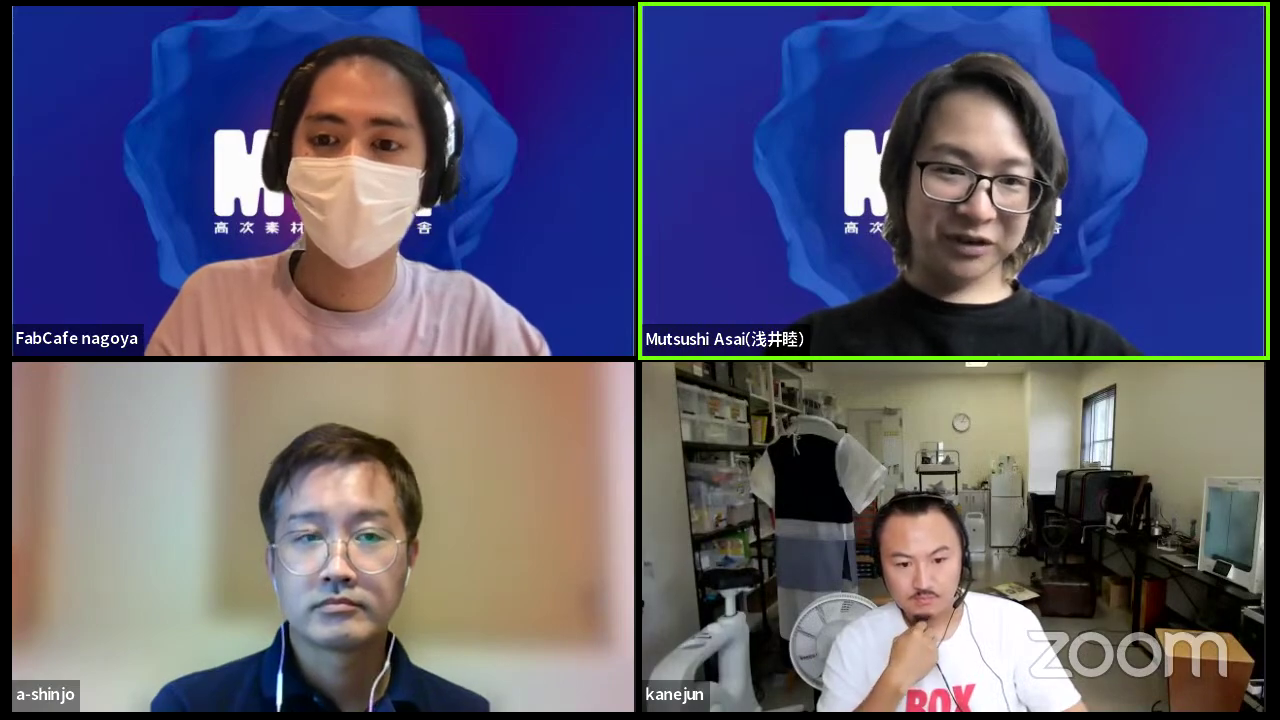
# Examine the Soundtrap link cards in the 公開咀嚼録音会 frame of the Miro board.
pyautogui.hscroll(5, 539, 377)
pyautogui.hscroll(-2, 560, 380)
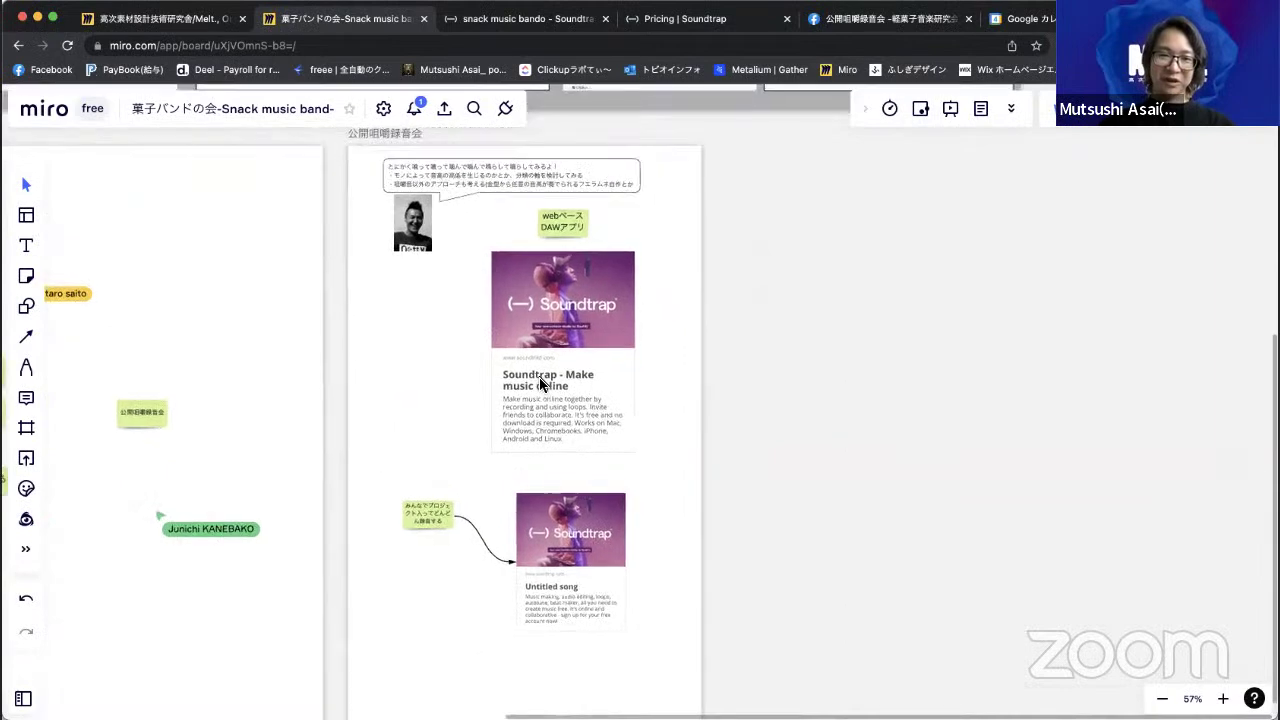
pyautogui.scroll(5, 530, 360)
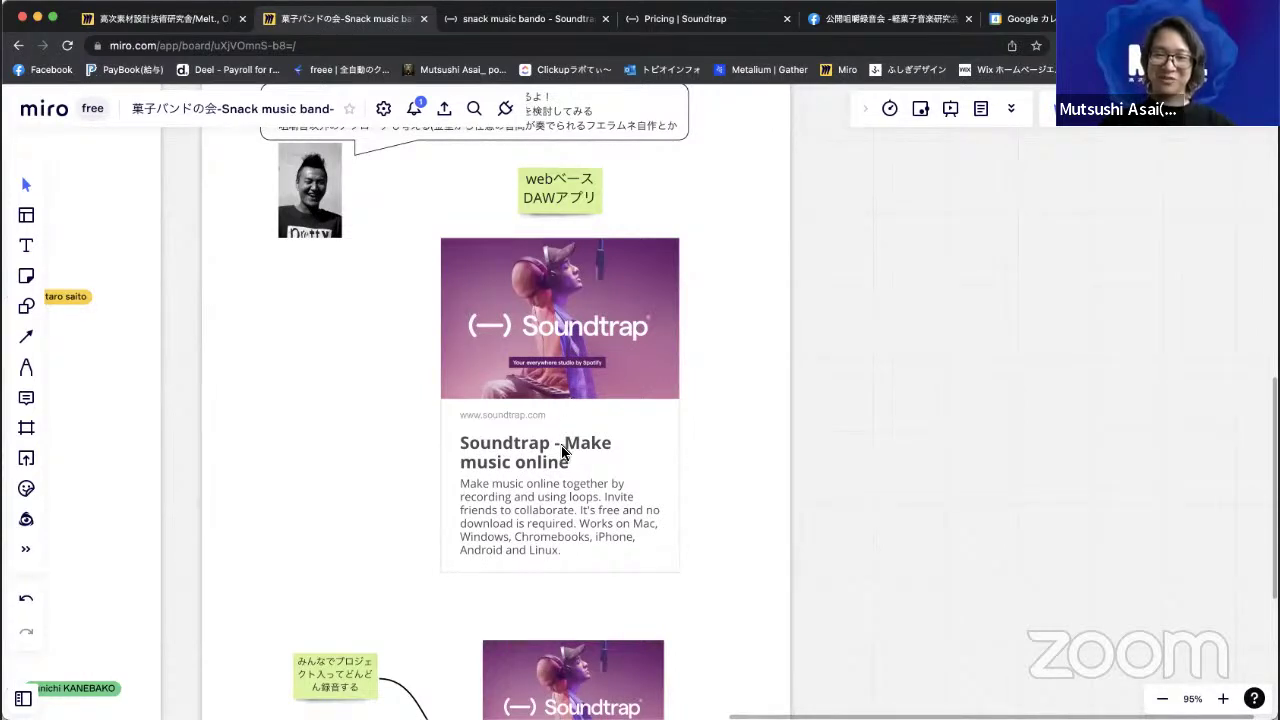
pyautogui.scroll(-3, 563, 452)
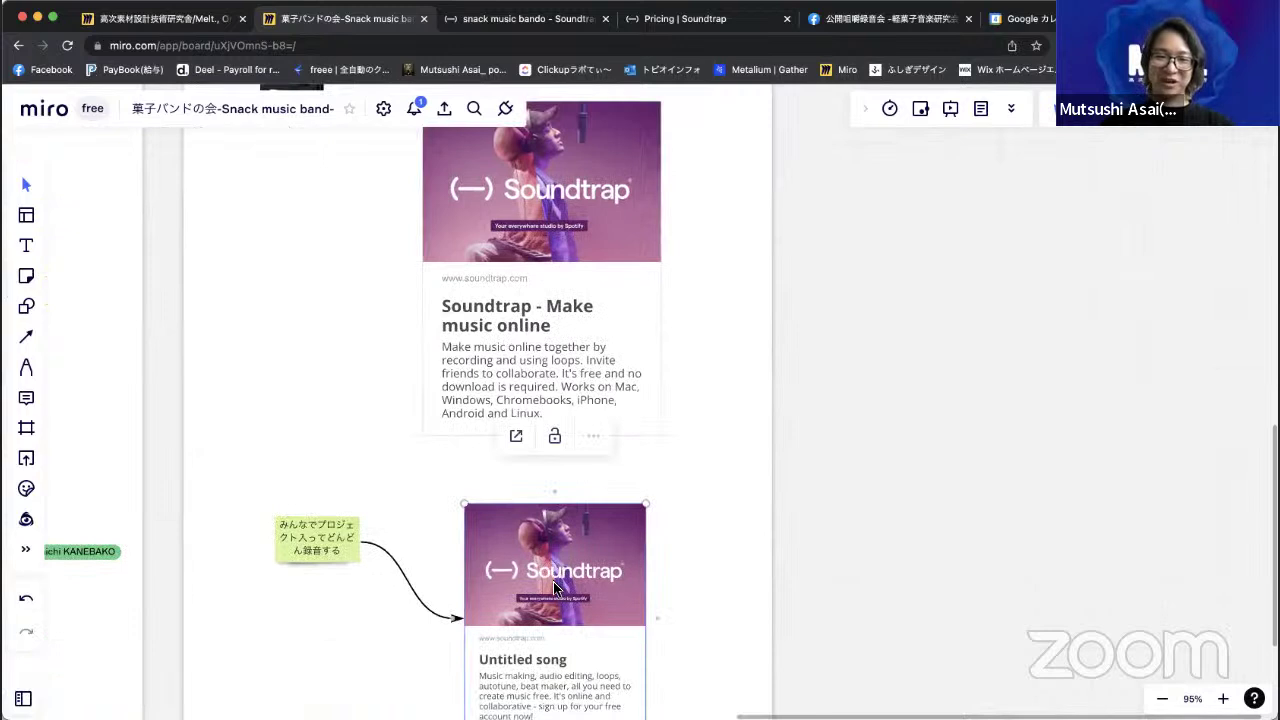
pyautogui.scroll(-3, 555, 588)
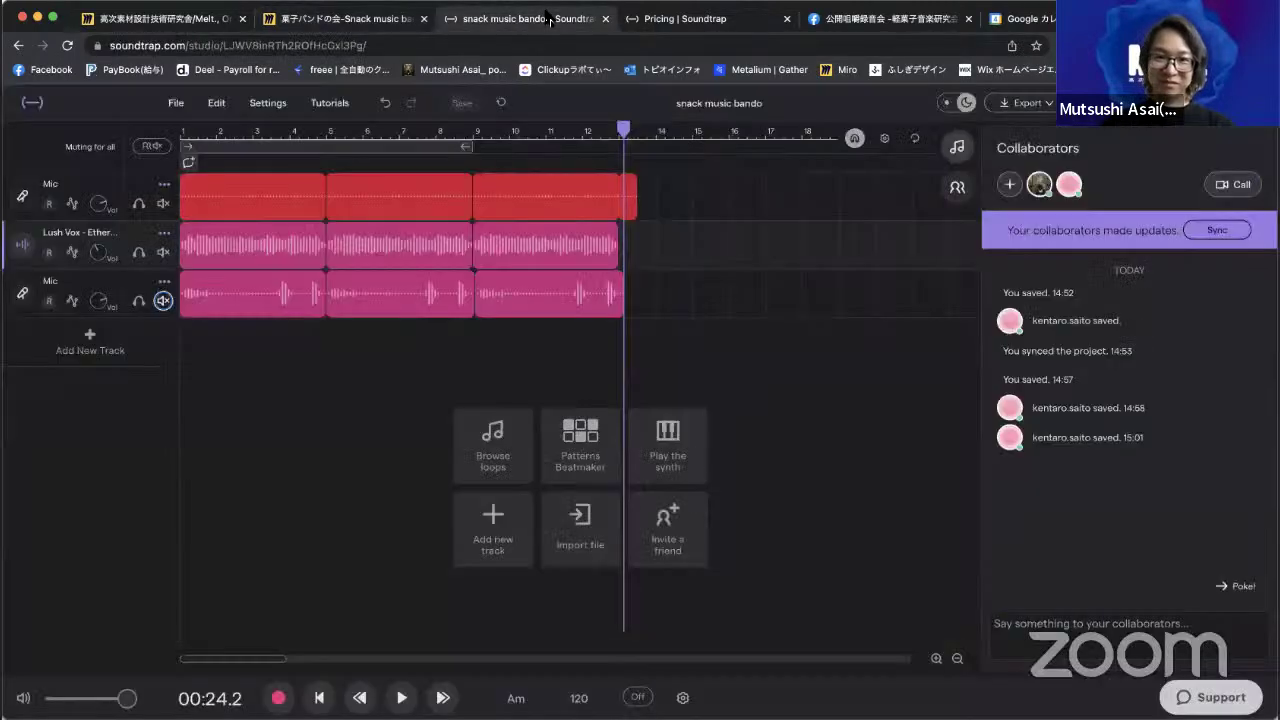
# Switch to the Soundtrap project "snack music bando", sync the collaborators' updates and view the project's sharing options.
pyautogui.click(548, 18)
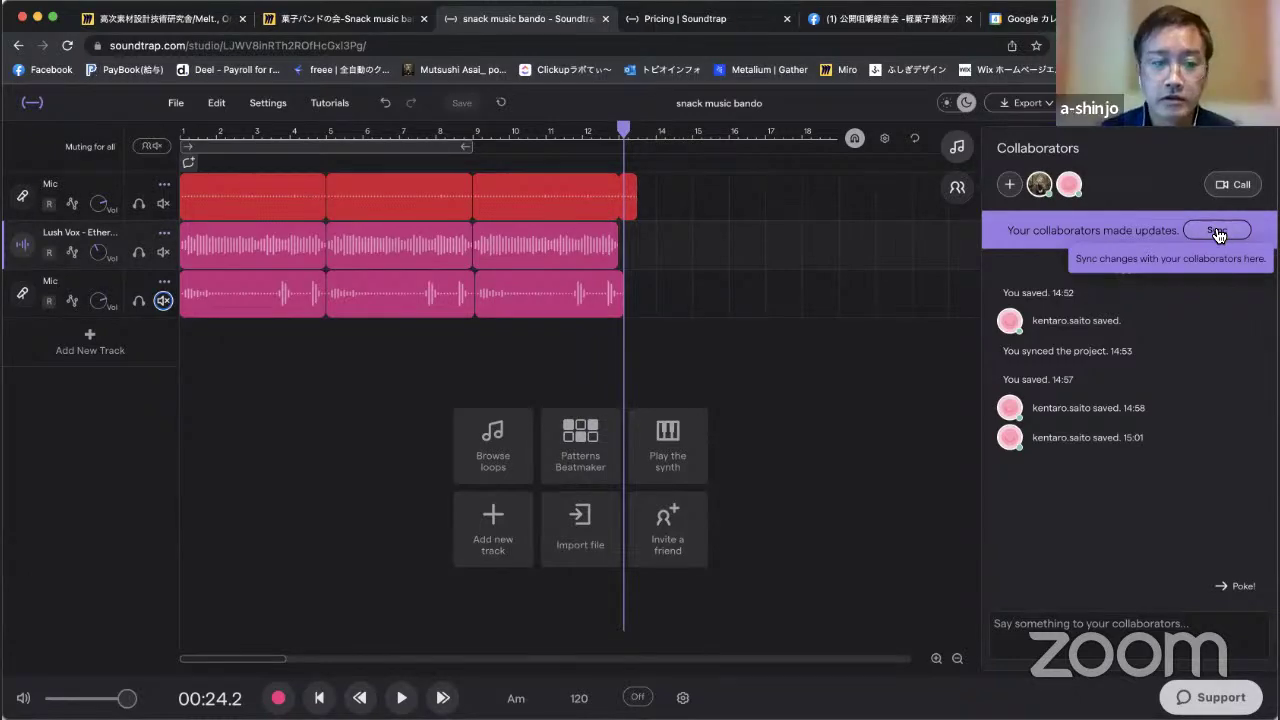
pyautogui.click(1217, 231)
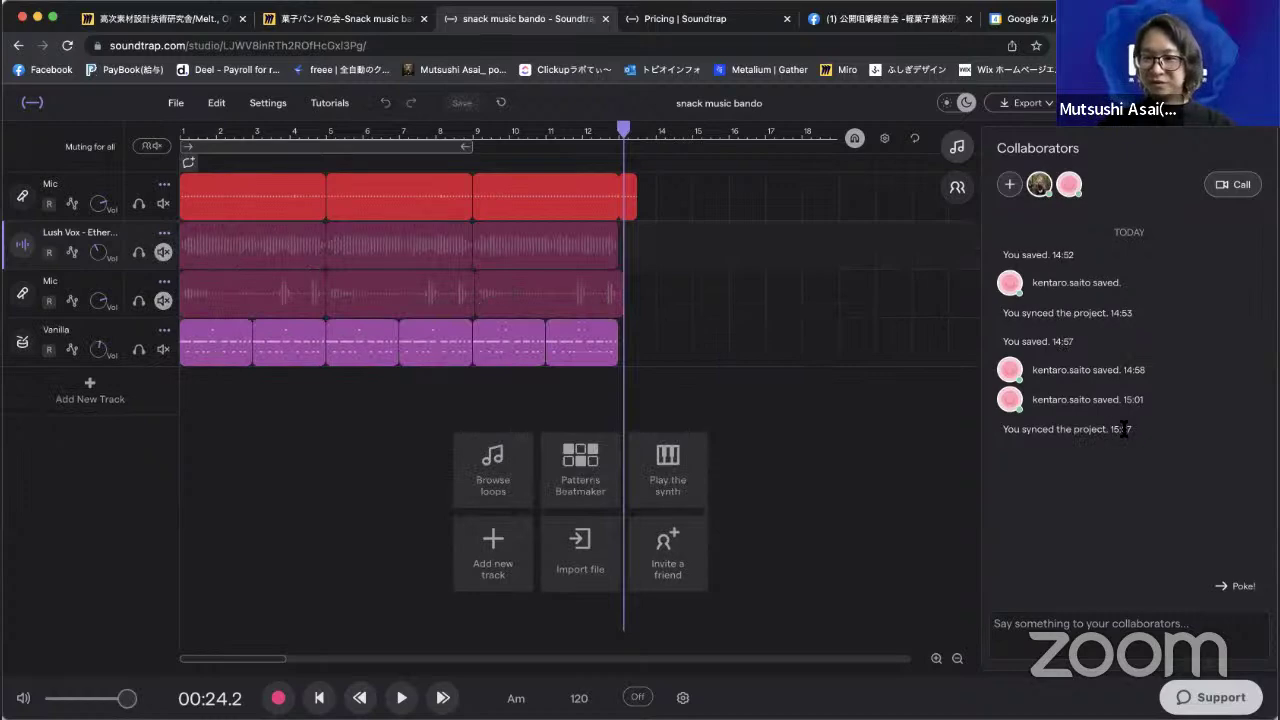
pyautogui.click(1009, 186)
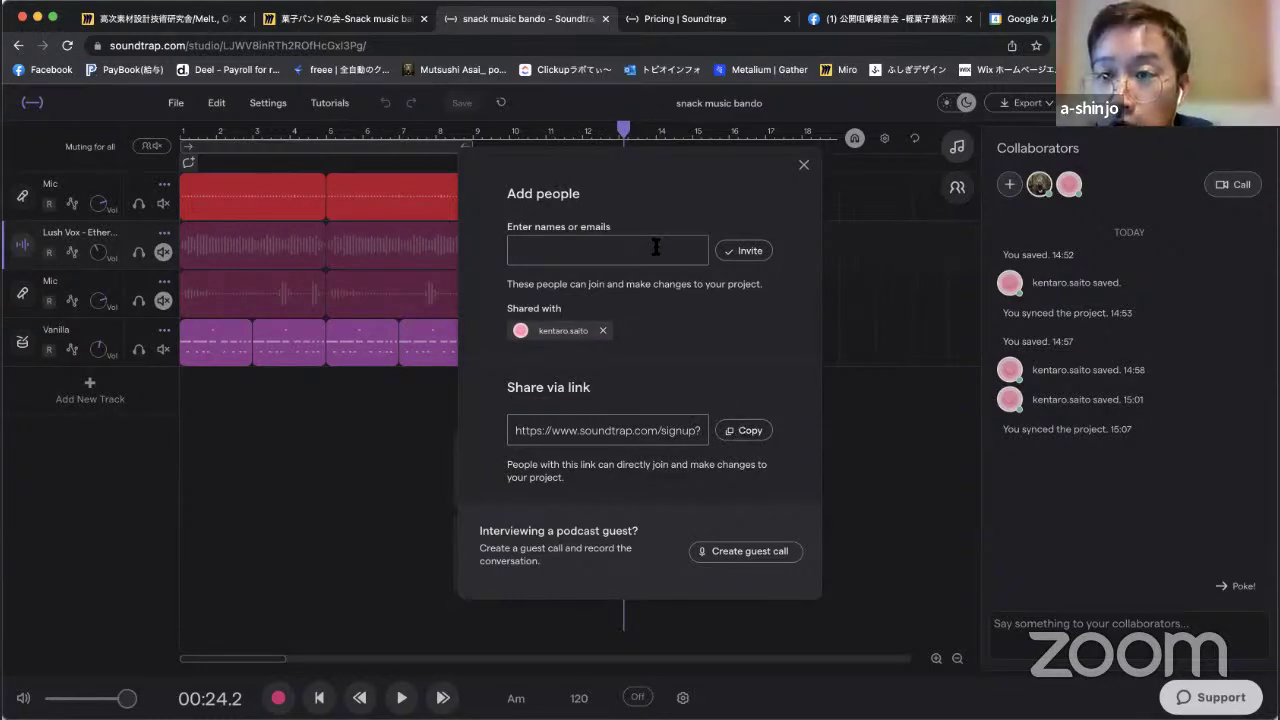
pyautogui.click(383, 444)
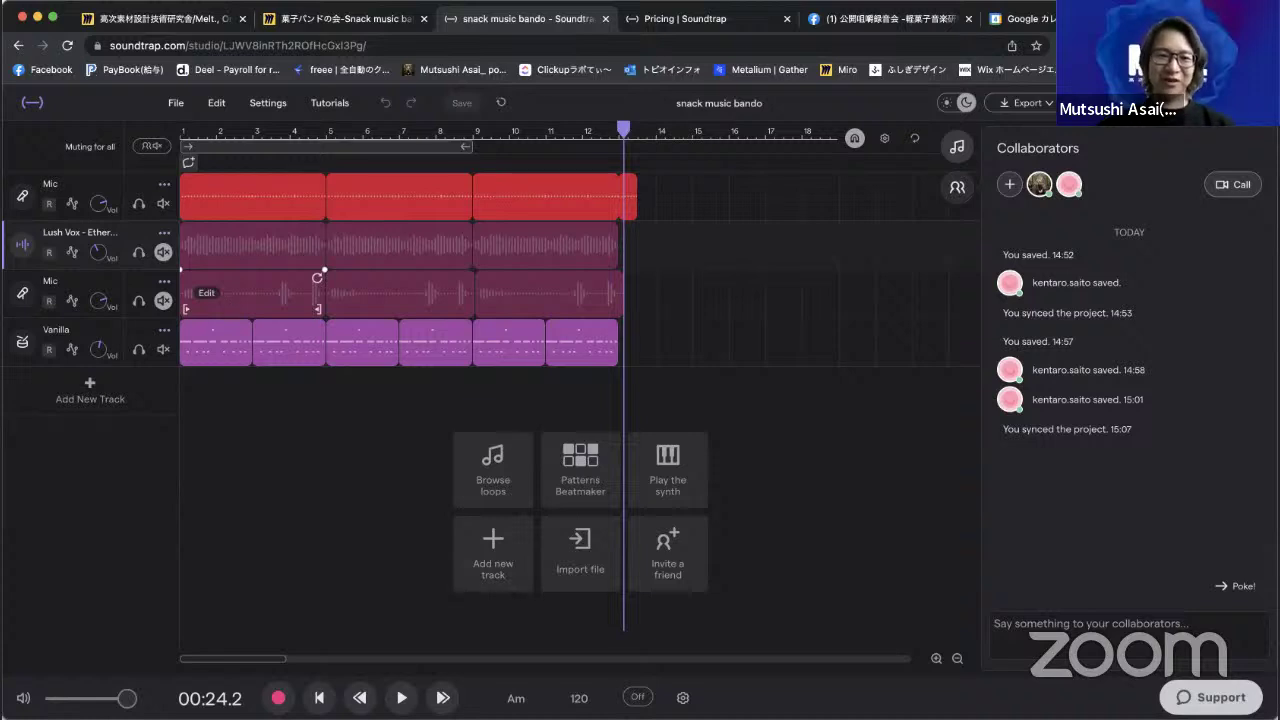
# Add a new Voice & microphones track to the project and close its recording view.
pyautogui.click(90, 385)
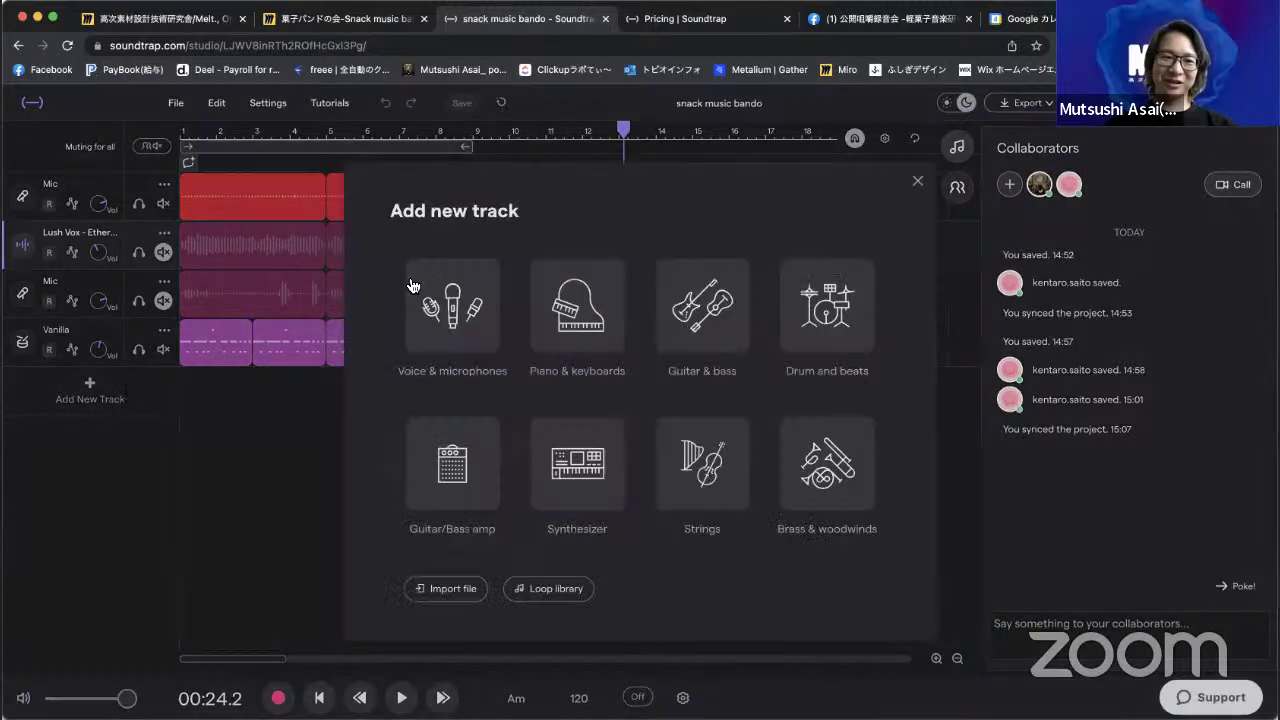
pyautogui.click(472, 325)
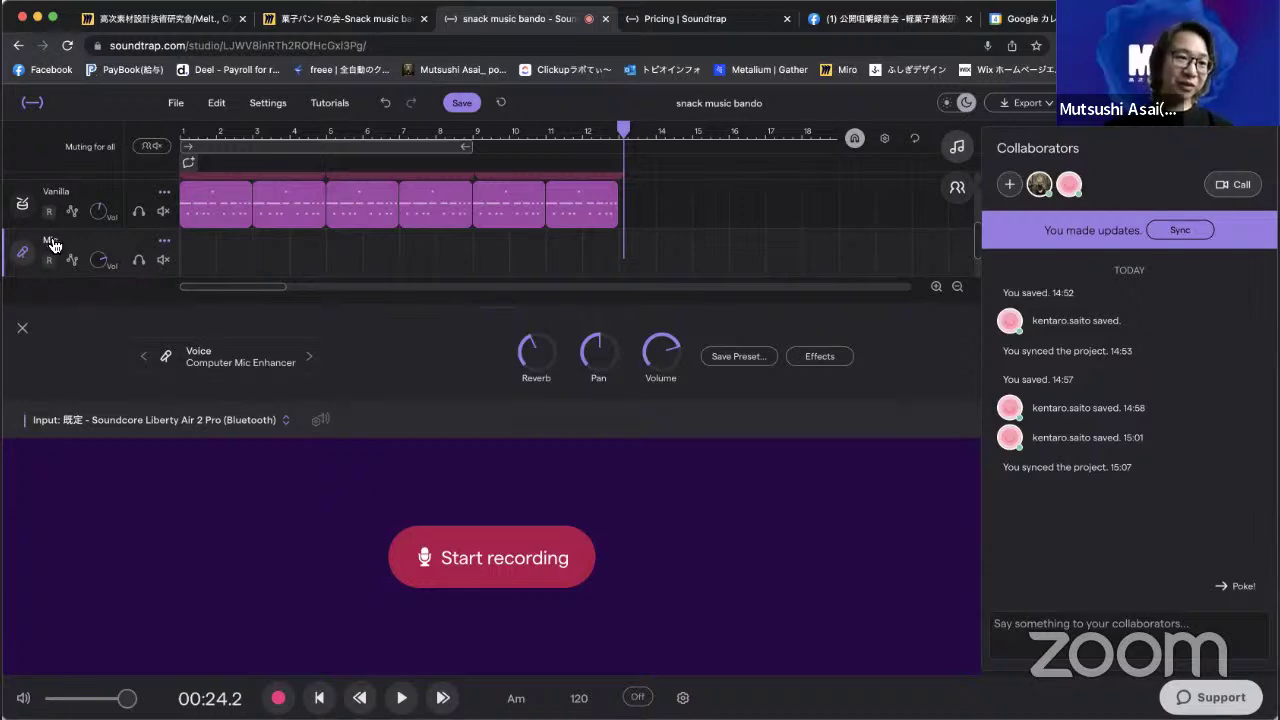
pyautogui.click(50, 316)
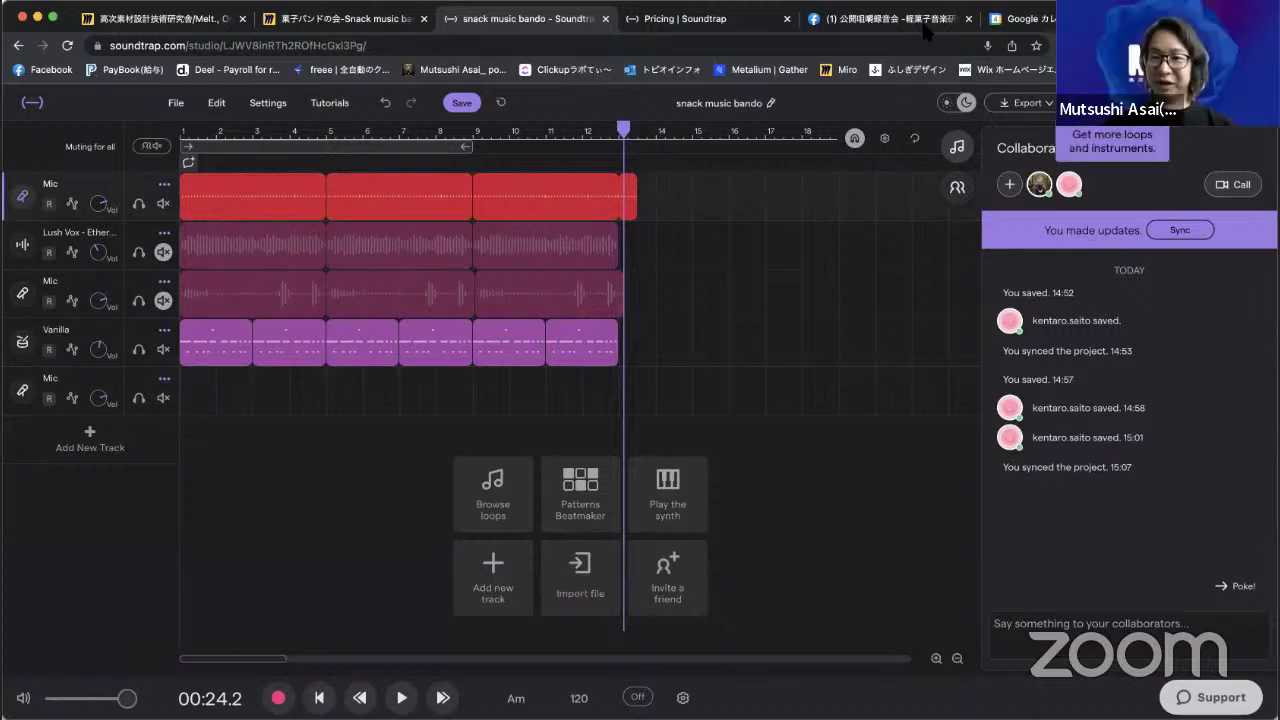
pyautogui.click(300, 18)
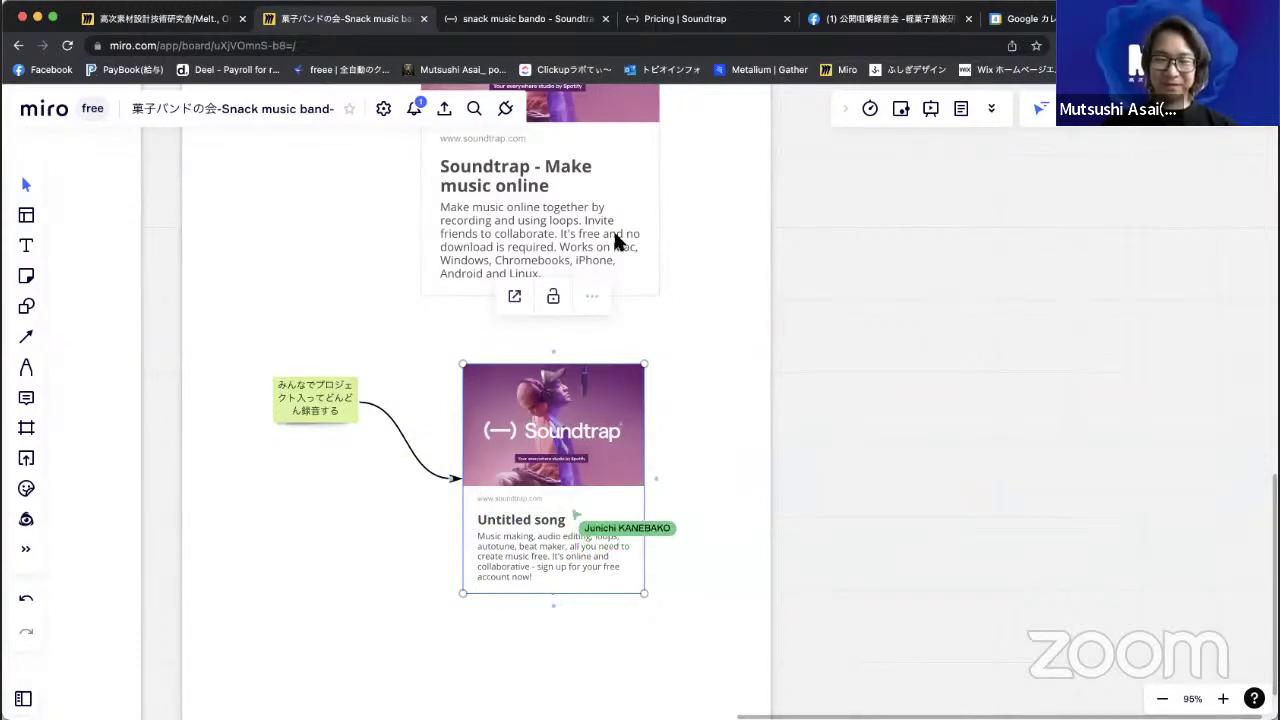
pyautogui.click(551, 20)
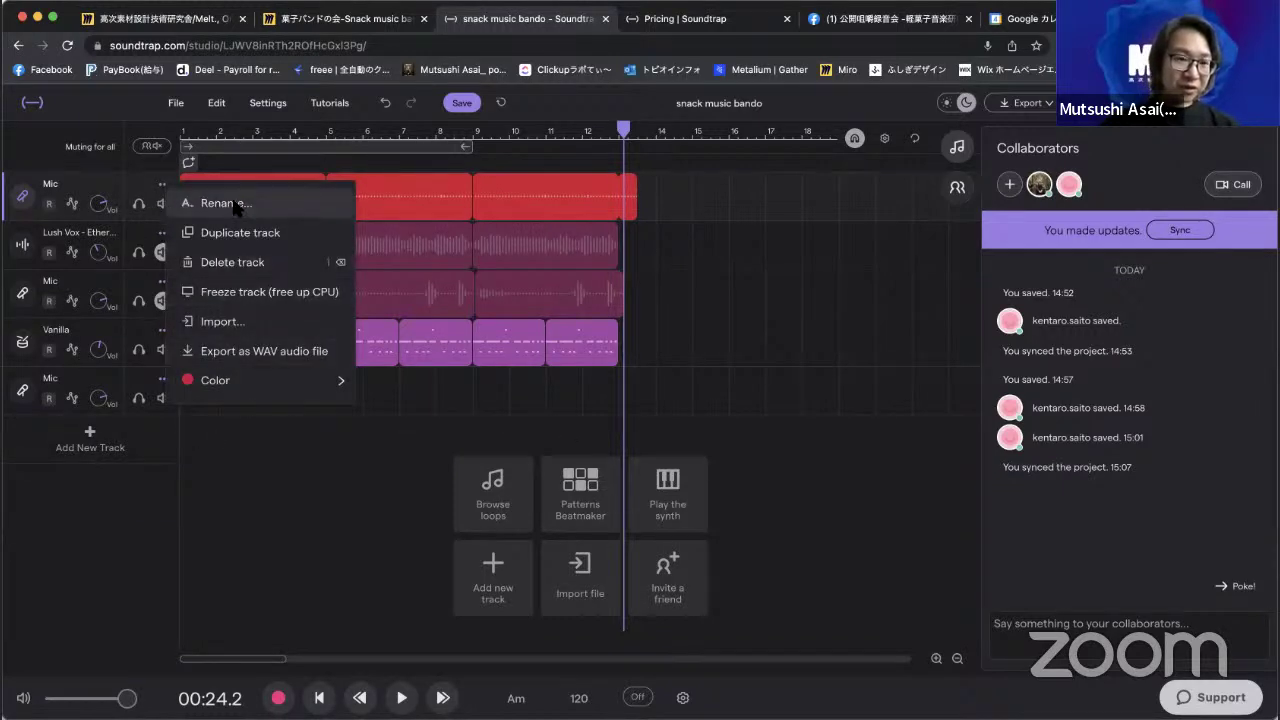
# Rename the first Mic track, the one with the red clips, to チャイナ.
pyautogui.click(234, 204)
pyautogui.press('BackSpace')
pyautogui.press('BackSpace')
pyautogui.press('BackSpace')
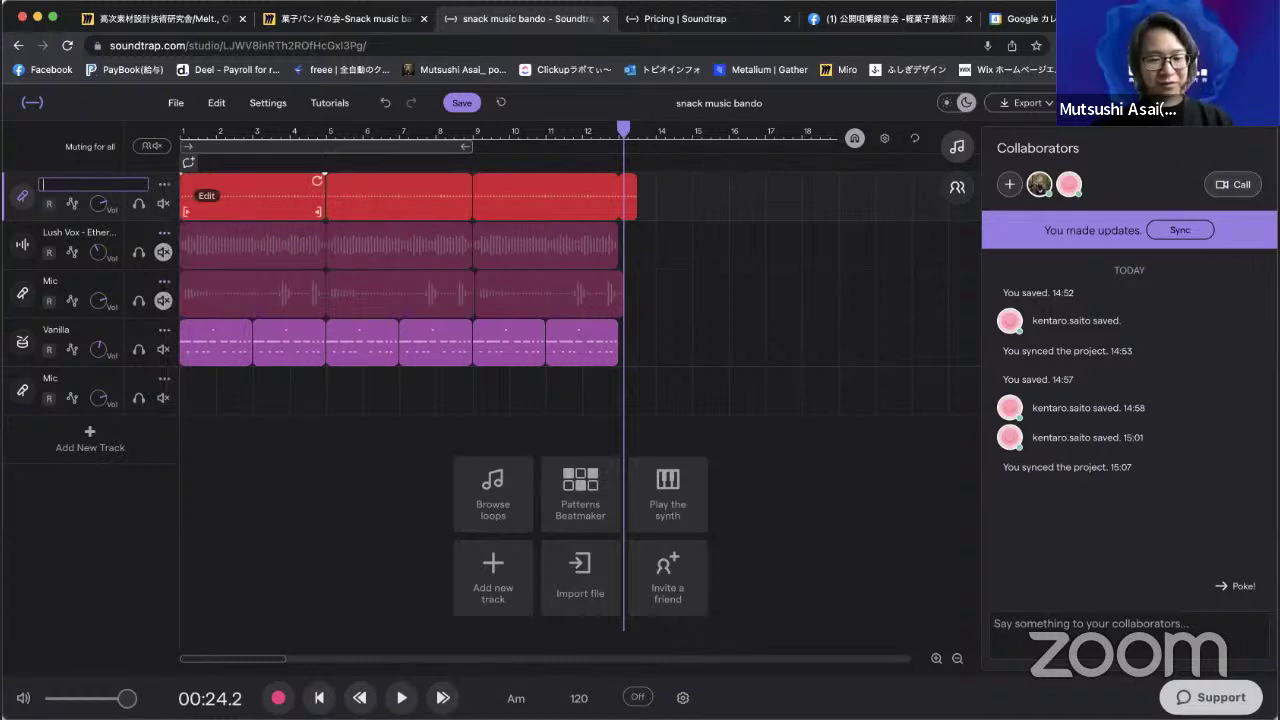
pyautogui.write('ちゃいna')
pyautogui.press('space')
pyautogui.press('Return')
pyautogui.press('Return')
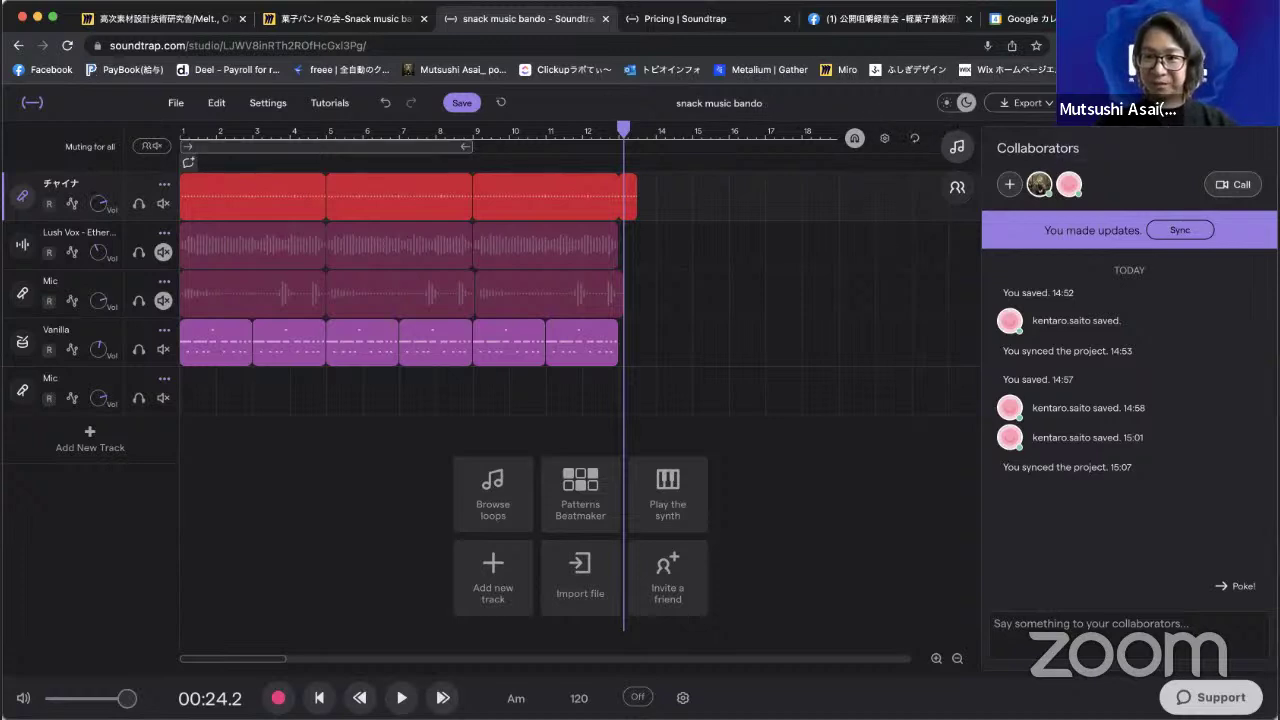
# Copy the project's share link and sync the project changes with the collaborators.
pyautogui.click(1009, 184)
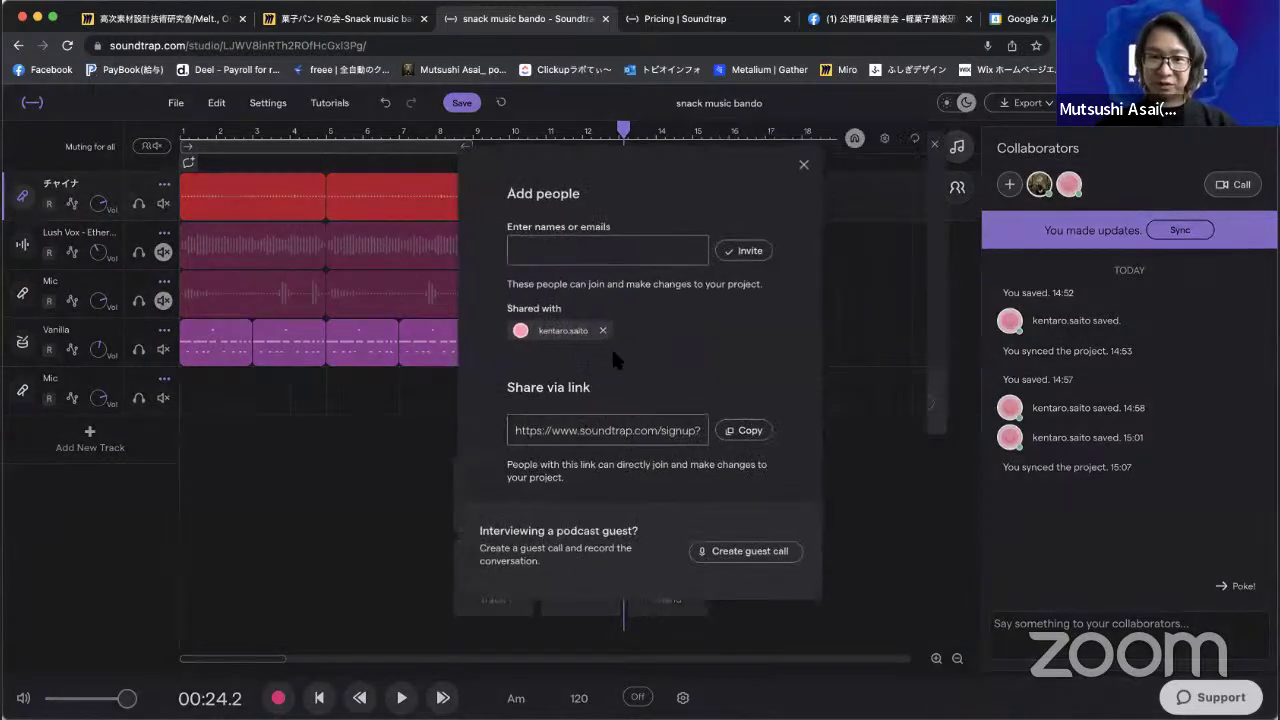
pyautogui.click(739, 435)
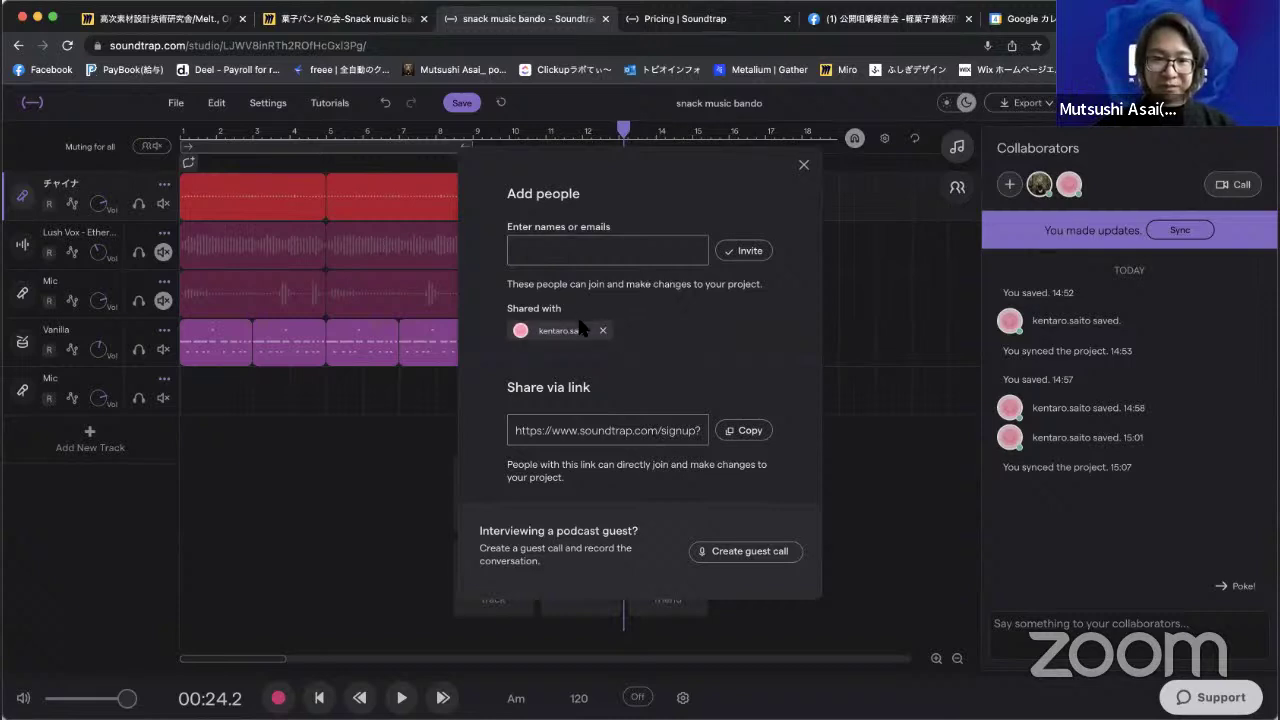
pyautogui.click(325, 484)
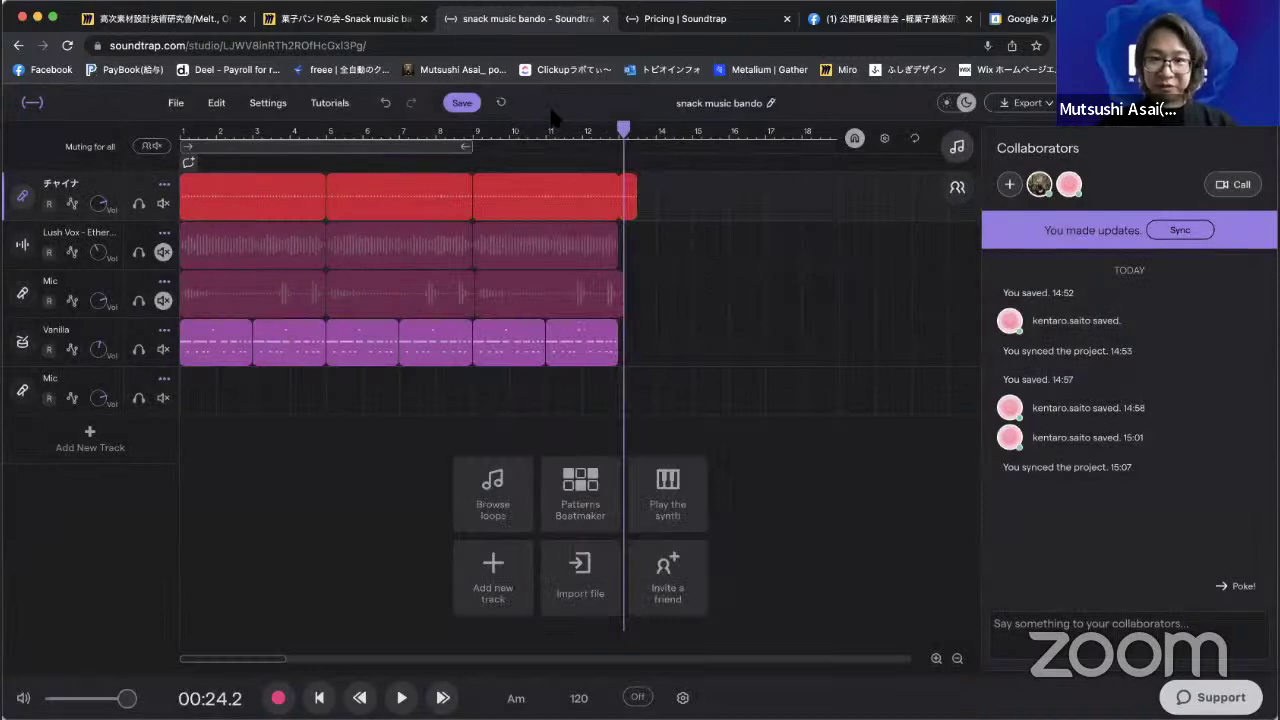
pyautogui.click(1178, 231)
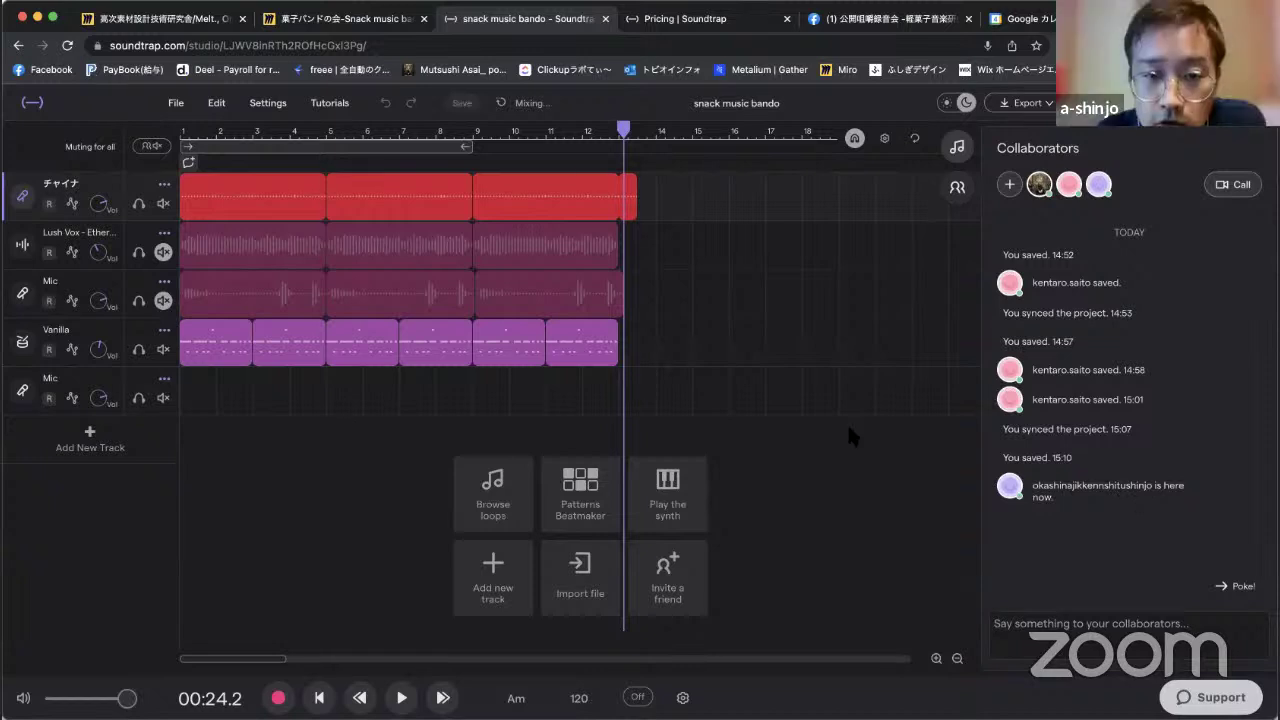
# Add another Voice & microphones track below the empty Mic track.
pyautogui.click(105, 440)
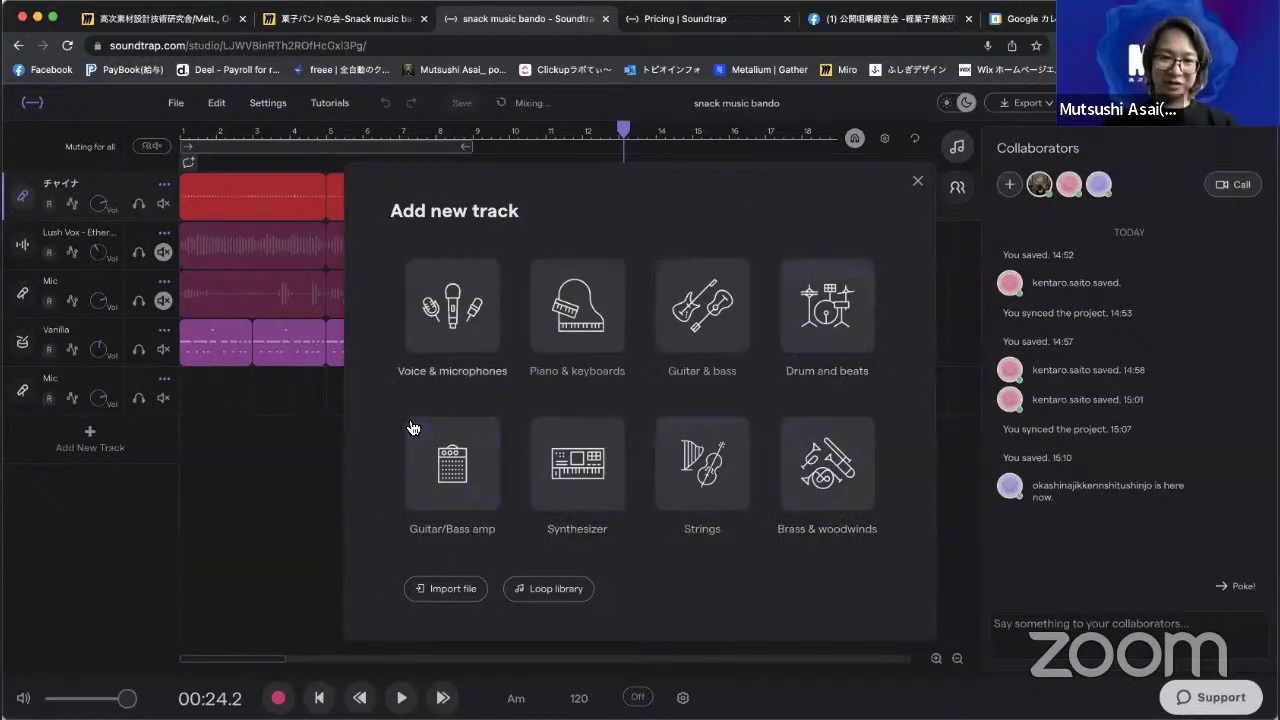
pyautogui.click(471, 315)
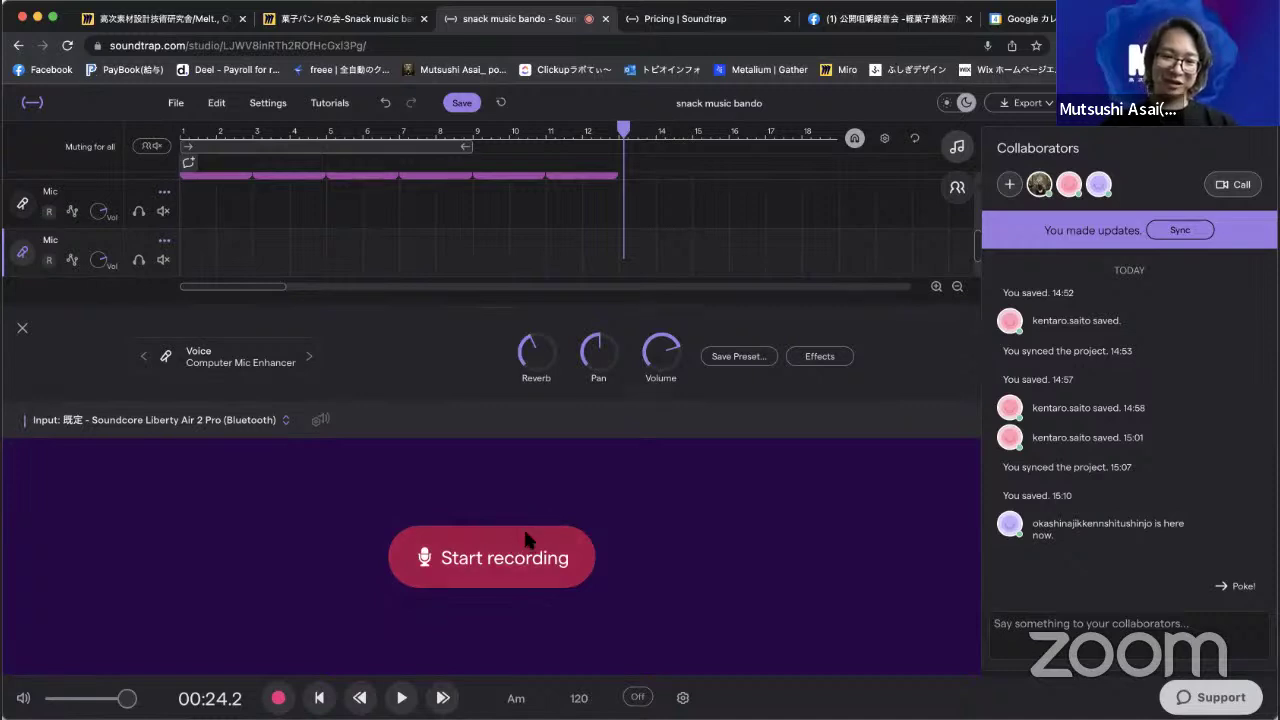
# Record a clip of about 10 seconds on the new Mic track with headphones in use, then return to the track view and select the clip.
pyautogui.click(527, 540)
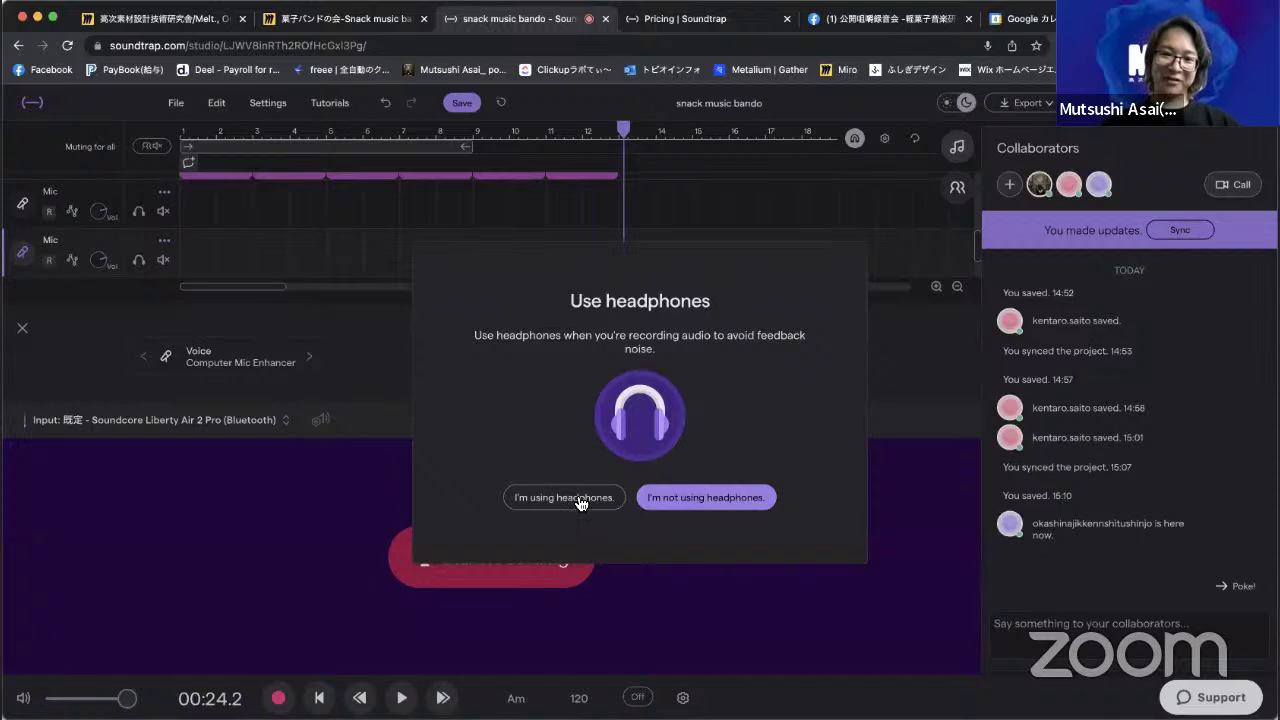
pyautogui.click(579, 500)
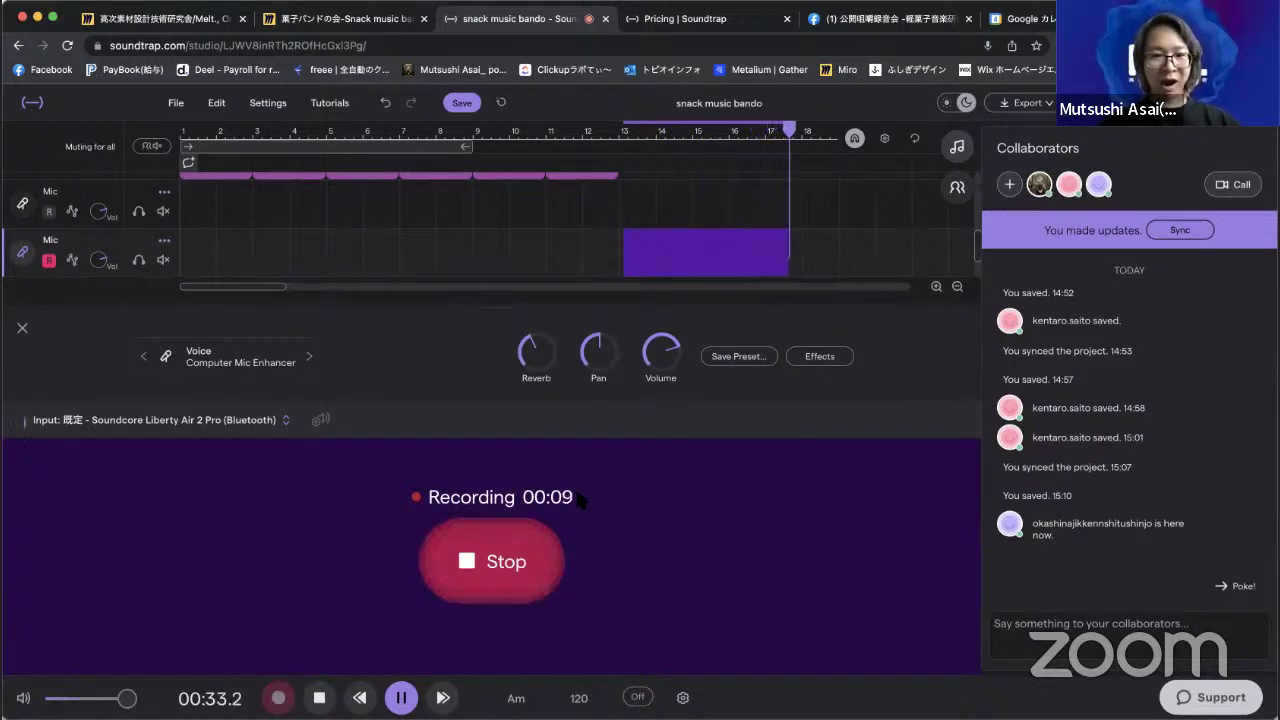
pyautogui.click(548, 540)
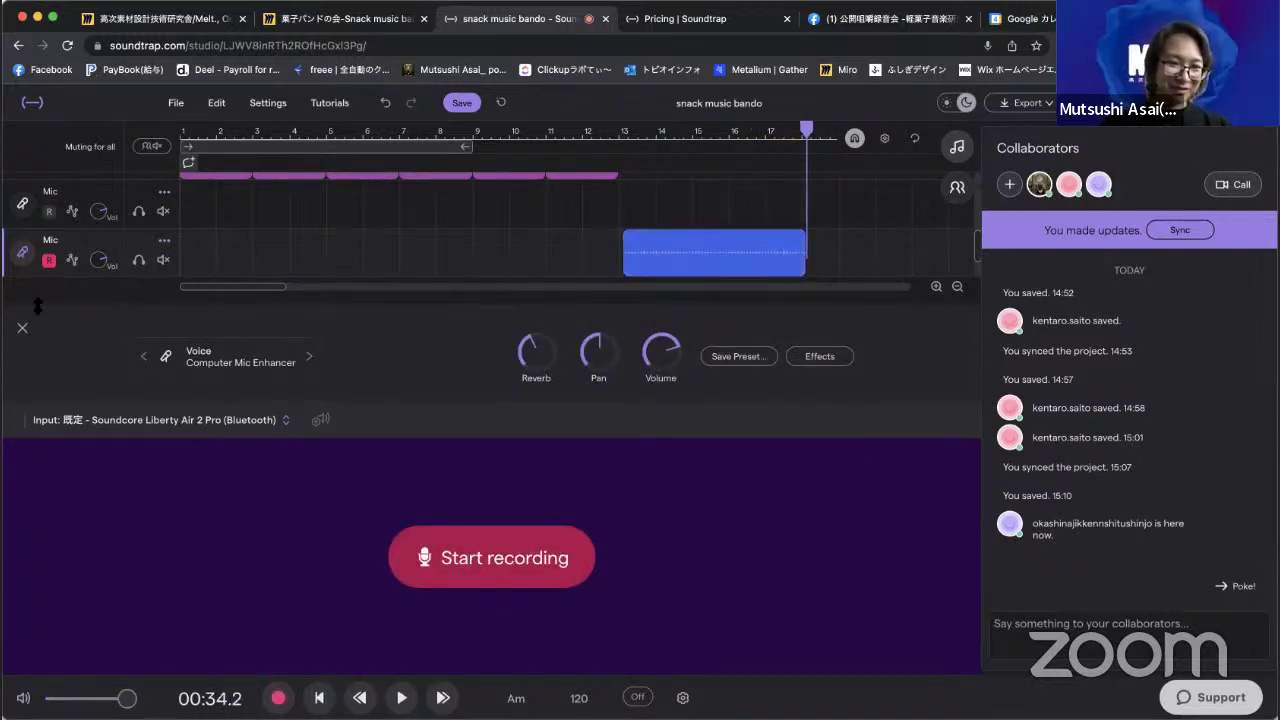
pyautogui.click(22, 331)
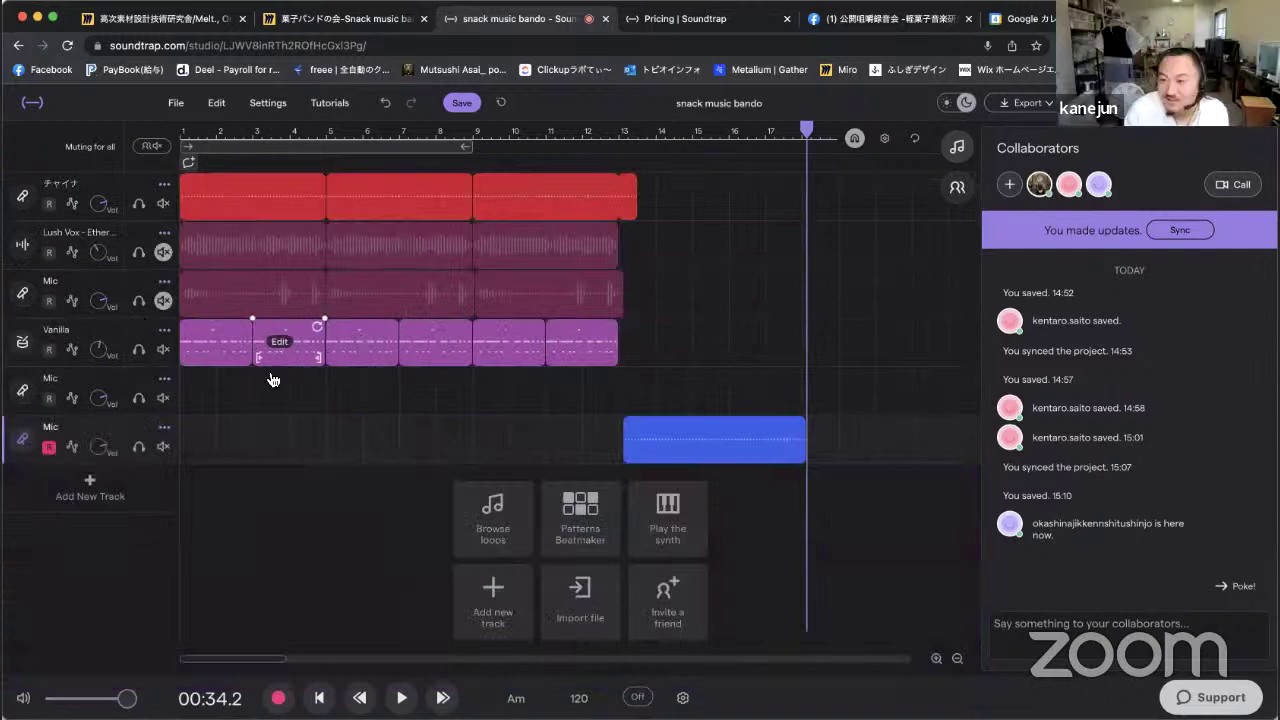
pyautogui.click(716, 445)
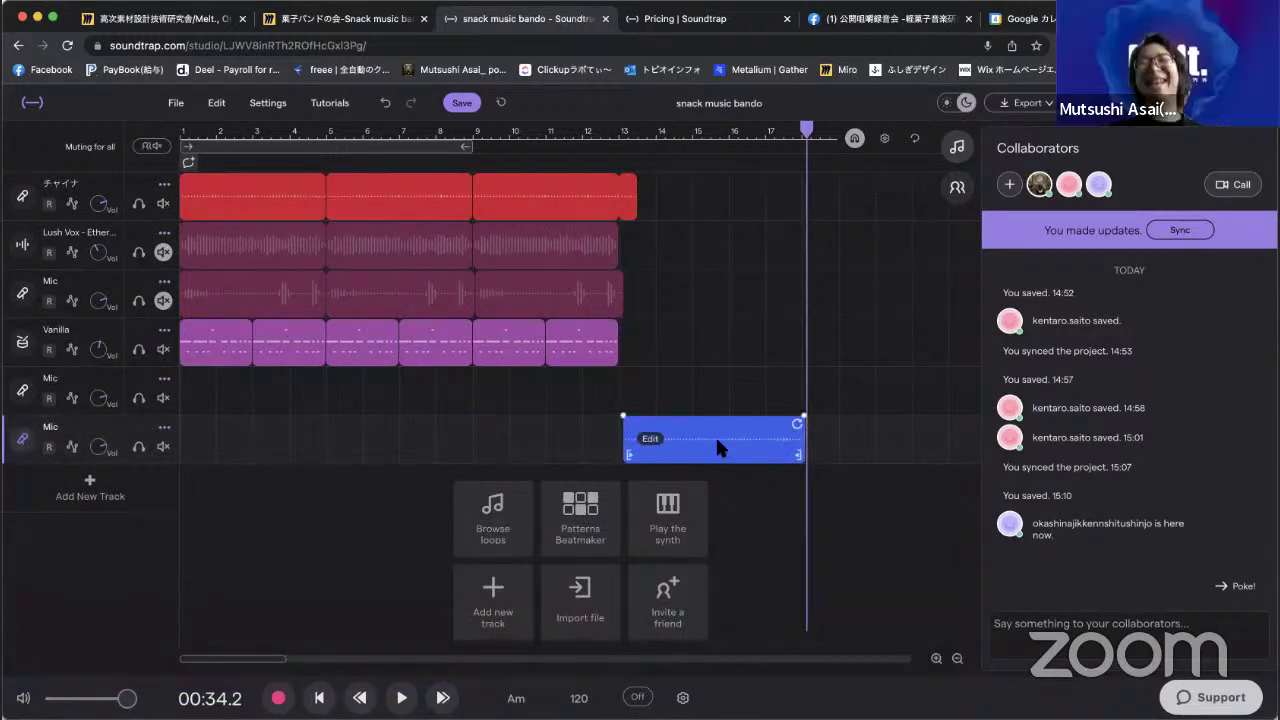
# Sync the project changes with the collaborators and check the project's sharing options.
pyautogui.click(1182, 230)
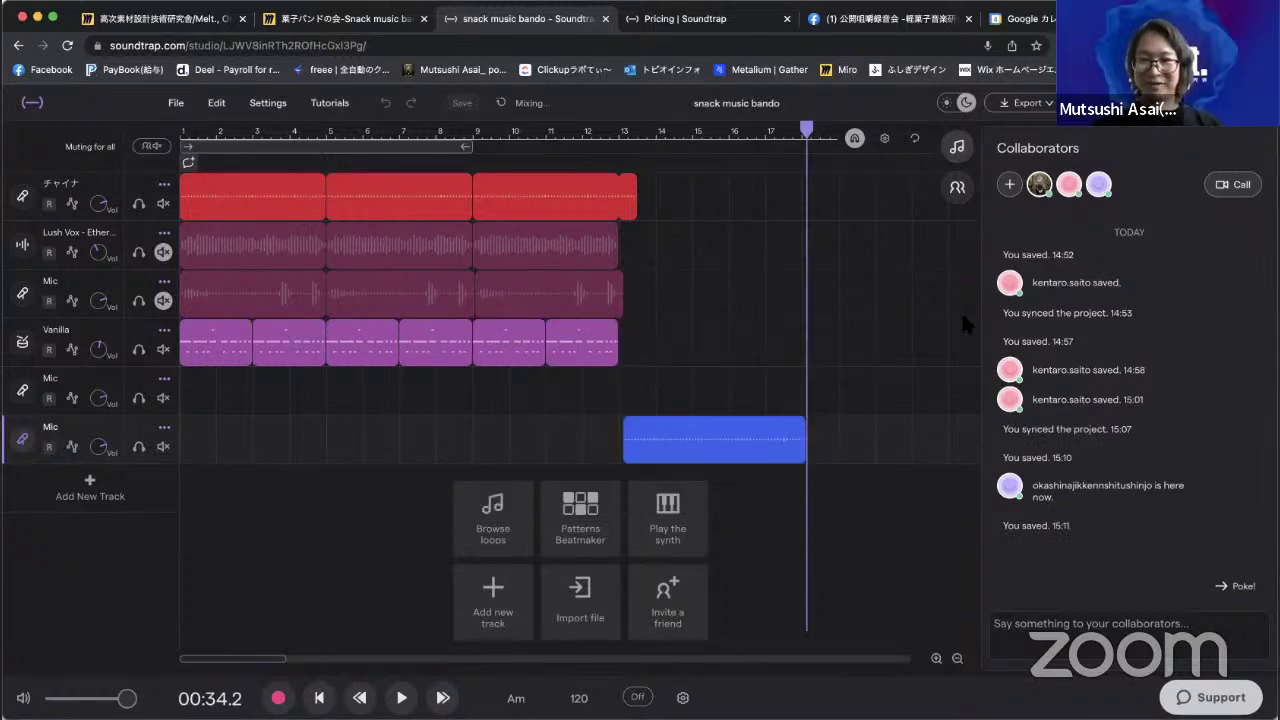
pyautogui.click(1008, 186)
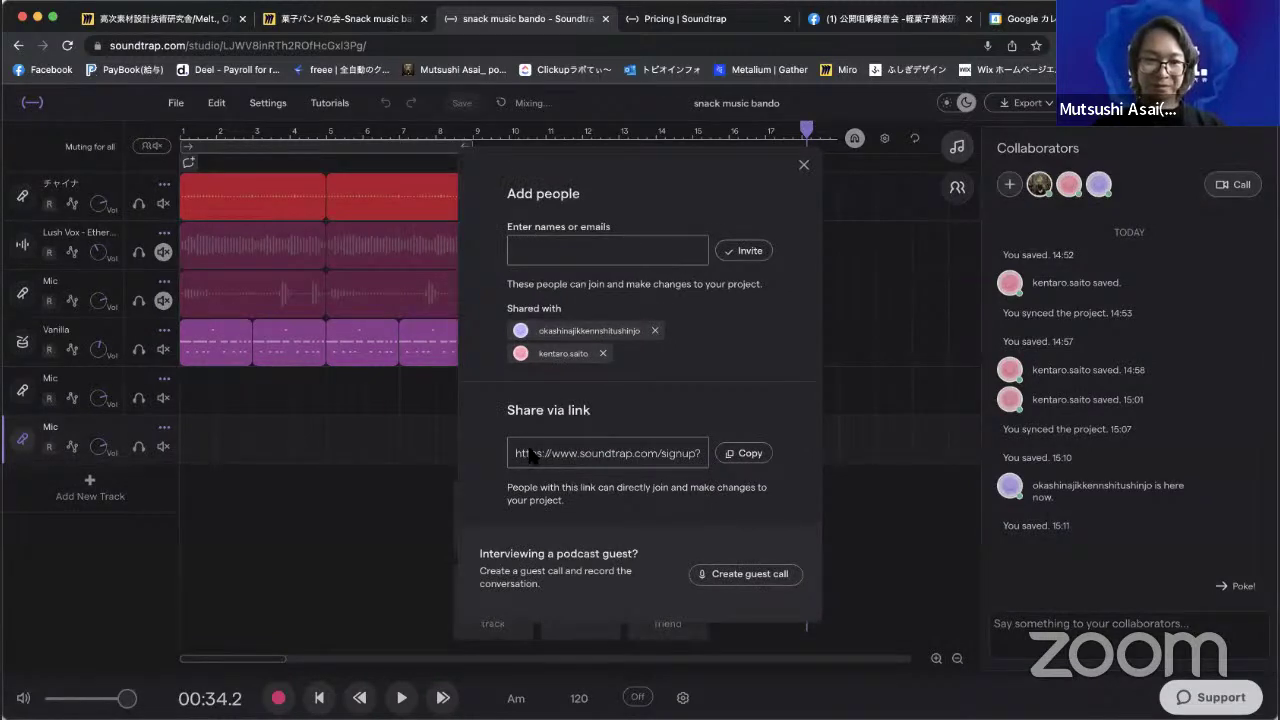
pyautogui.click(628, 253)
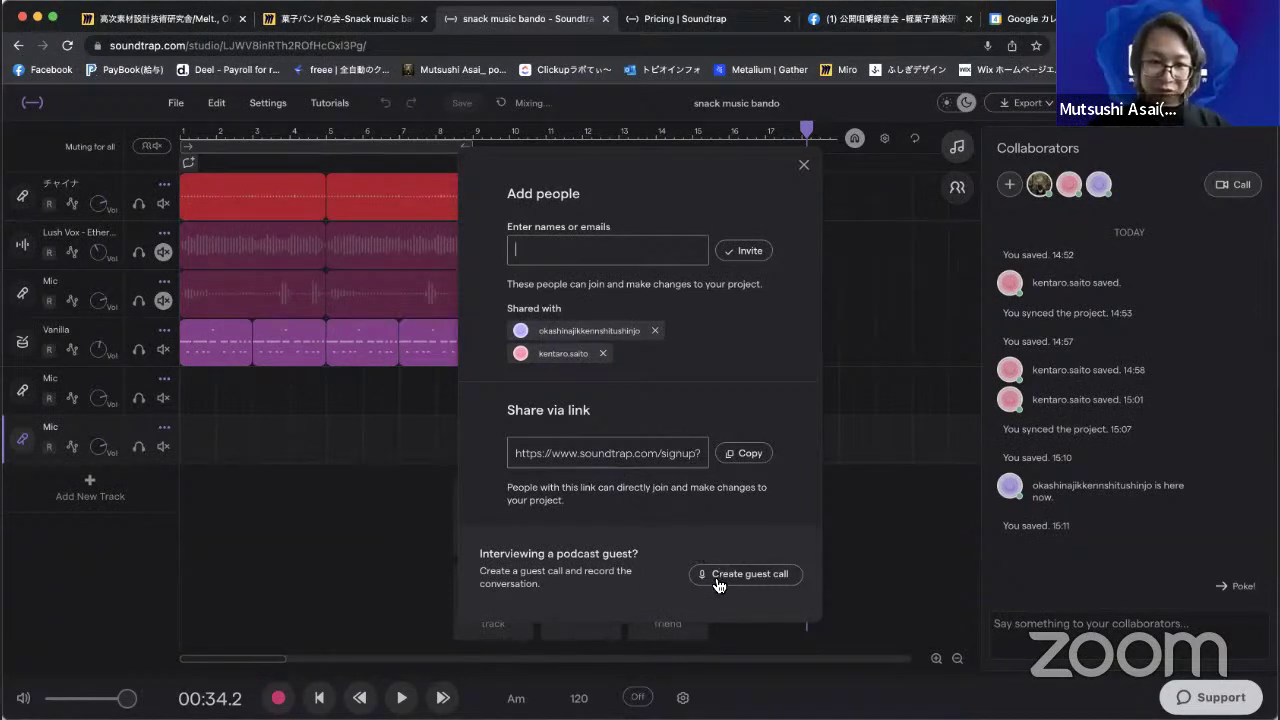
pyautogui.click(803, 165)
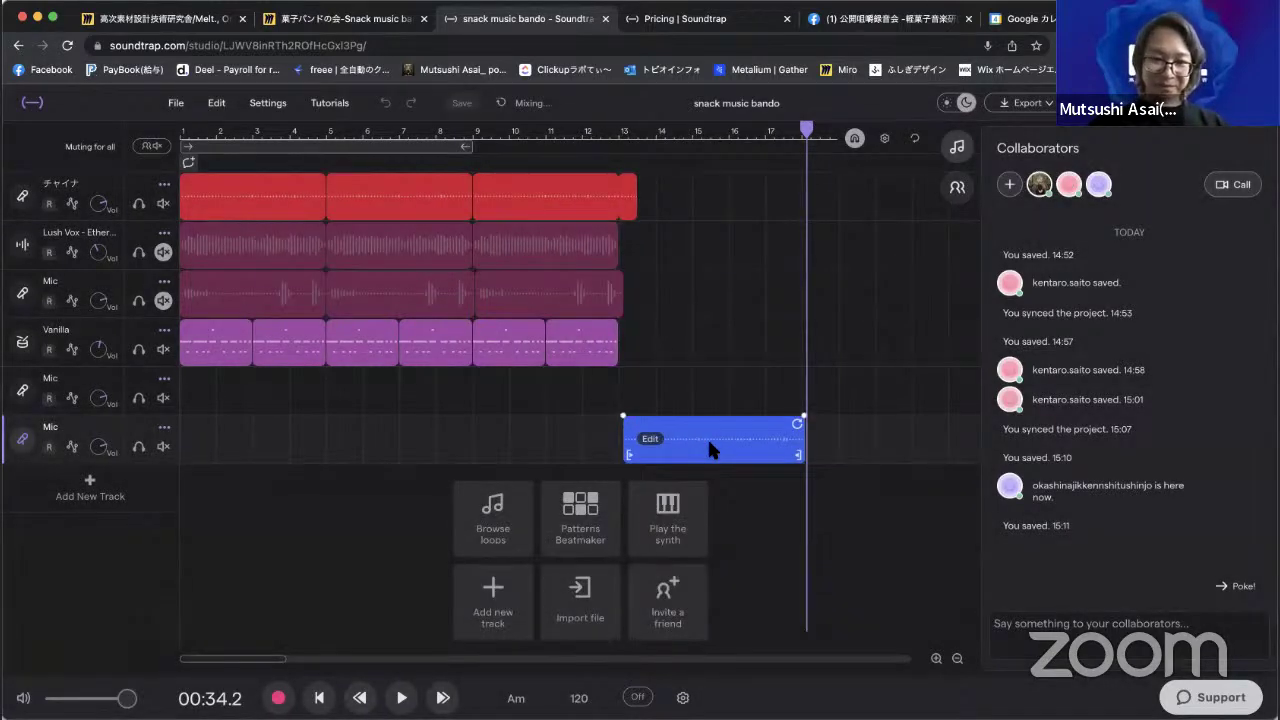
# Mute the Vanilla track and the empty Mic track below it.
pyautogui.click(163, 349)
pyautogui.click(165, 399)
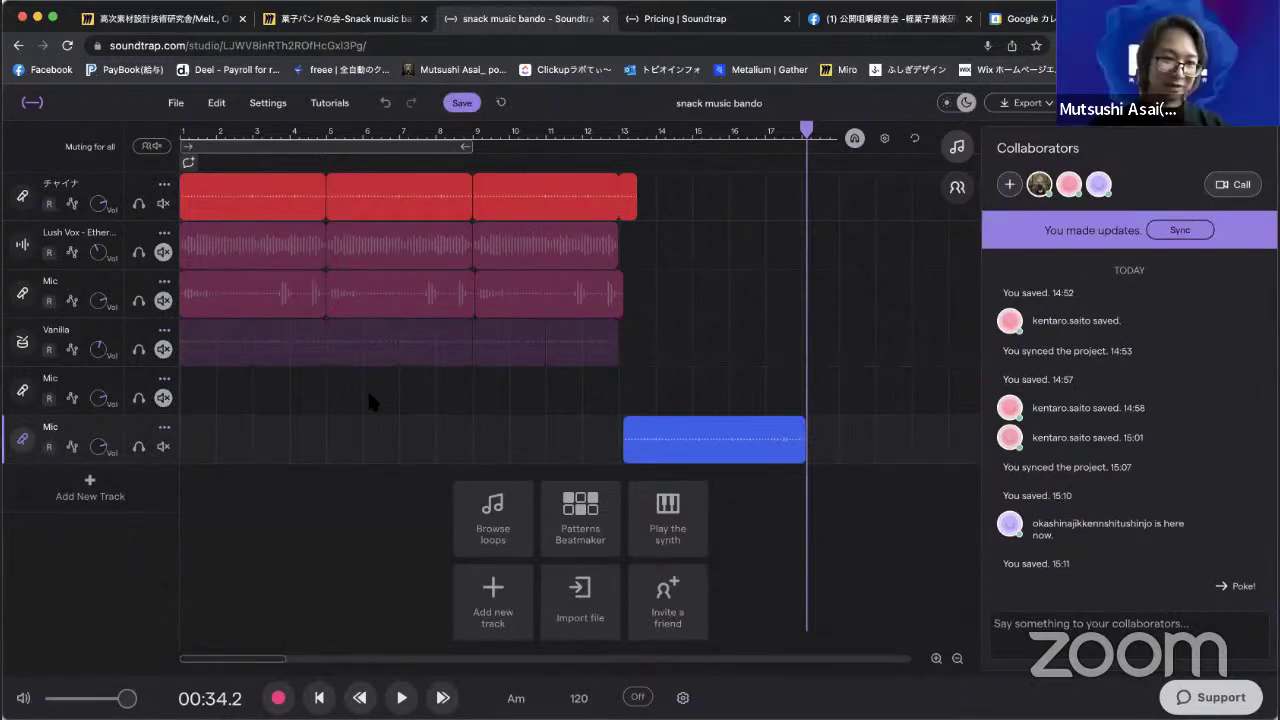
# Move the blue recorded clip on the last Mic track to bar 1, and delete it.
pyautogui.moveTo(724, 440); pyautogui.dragTo(269, 441)
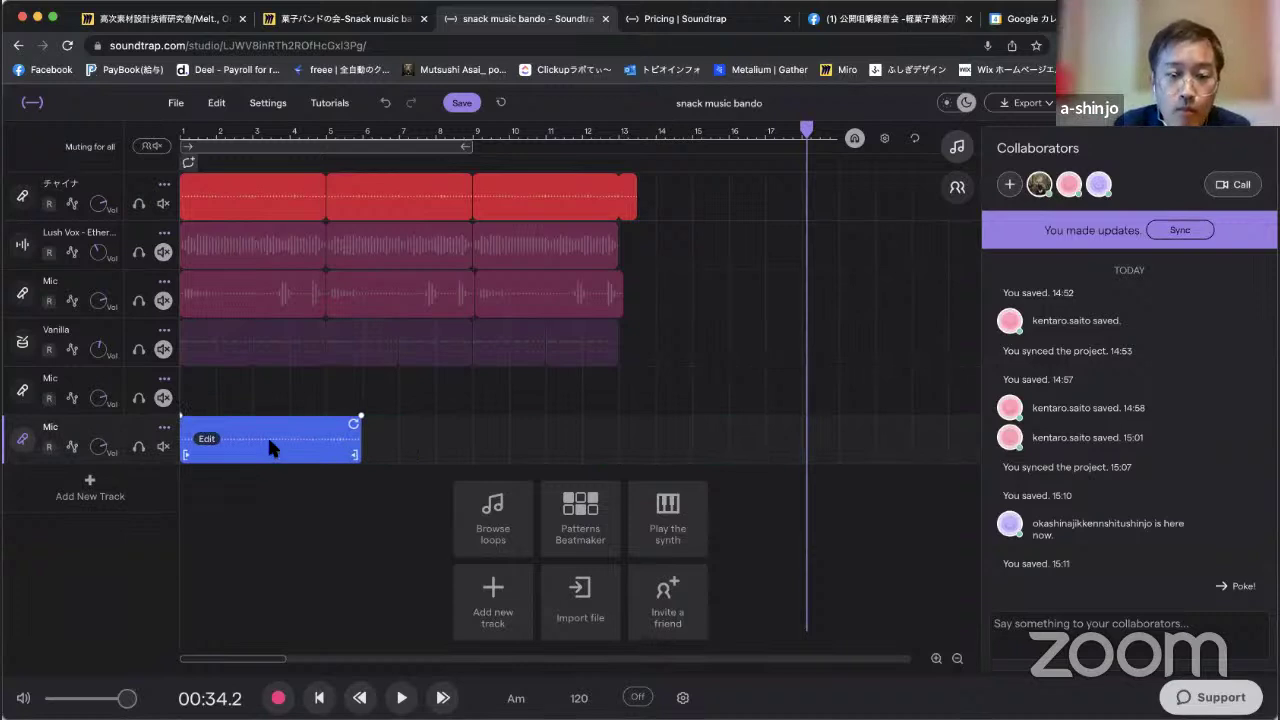
pyautogui.press('Delete')
pyautogui.click(163, 397)
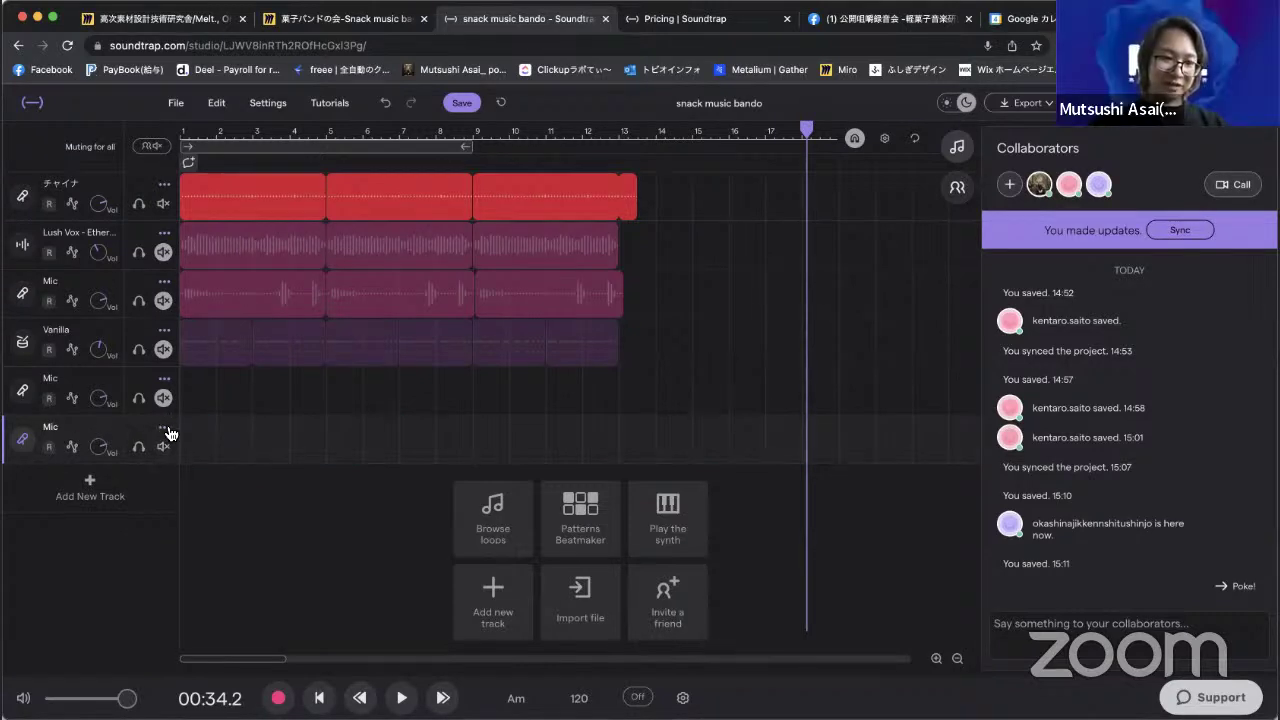
# Sync the project changes with the collaborators and move the playhead back to 00:26.0.
pyautogui.click(1180, 229)
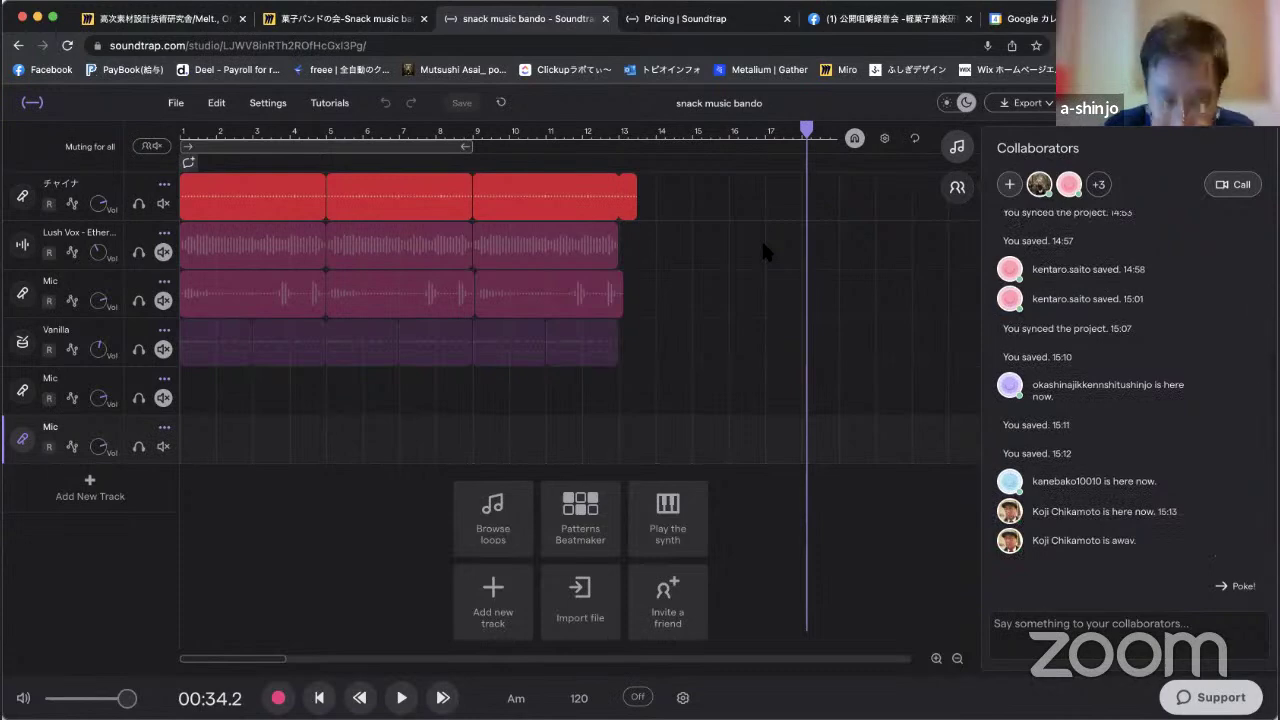
pyautogui.moveTo(806, 131); pyautogui.dragTo(657, 142)
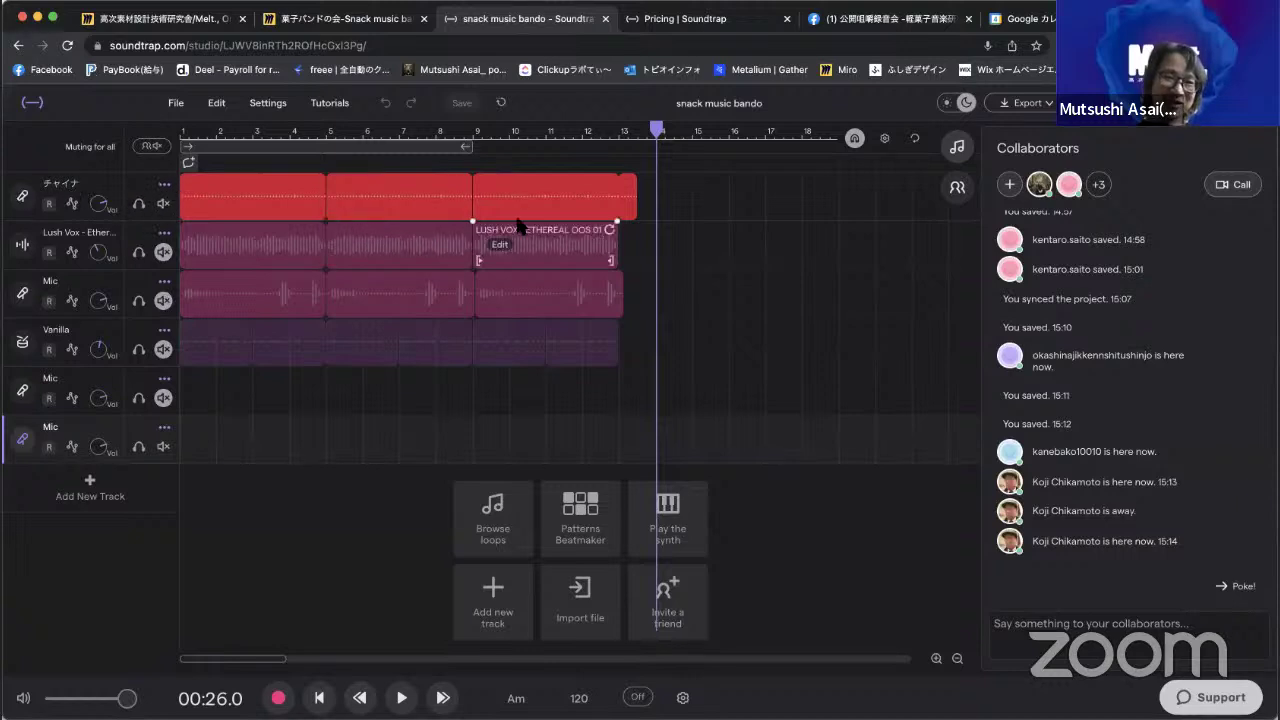
# Rename the チャイナ track at the start of the track list to チャイナマーブル.
pyautogui.click(162, 186)
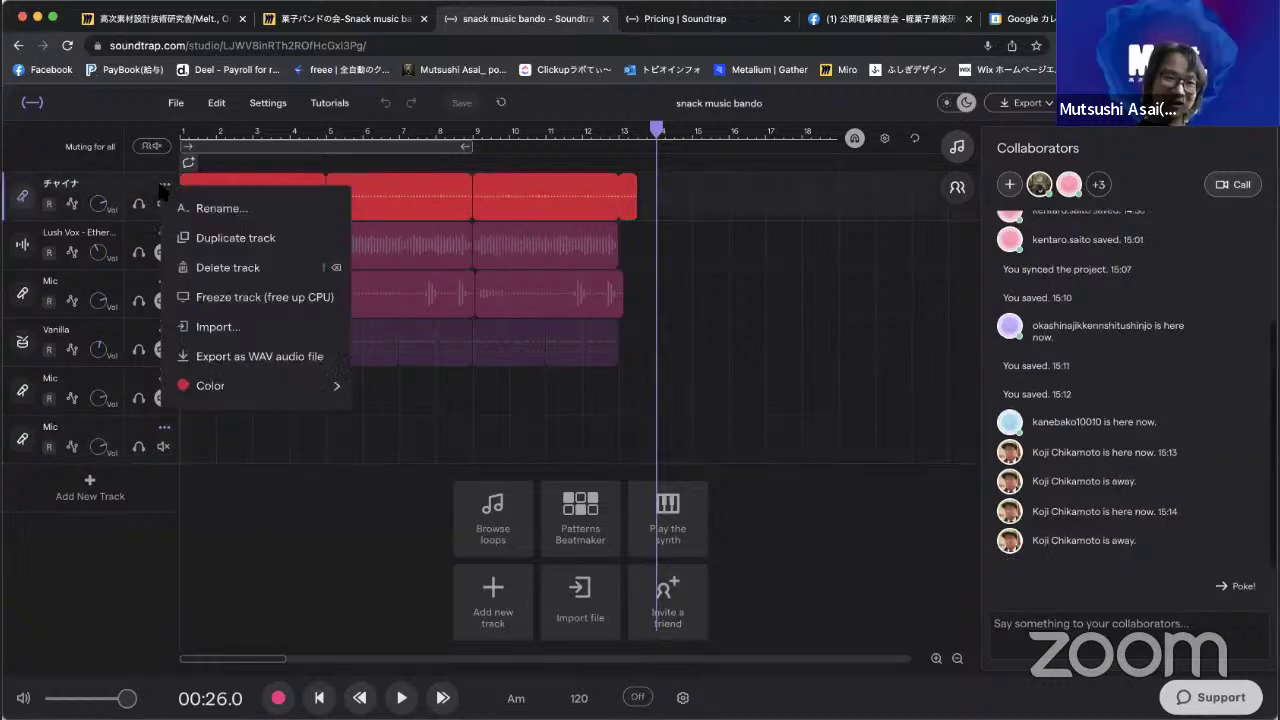
pyautogui.click(205, 212)
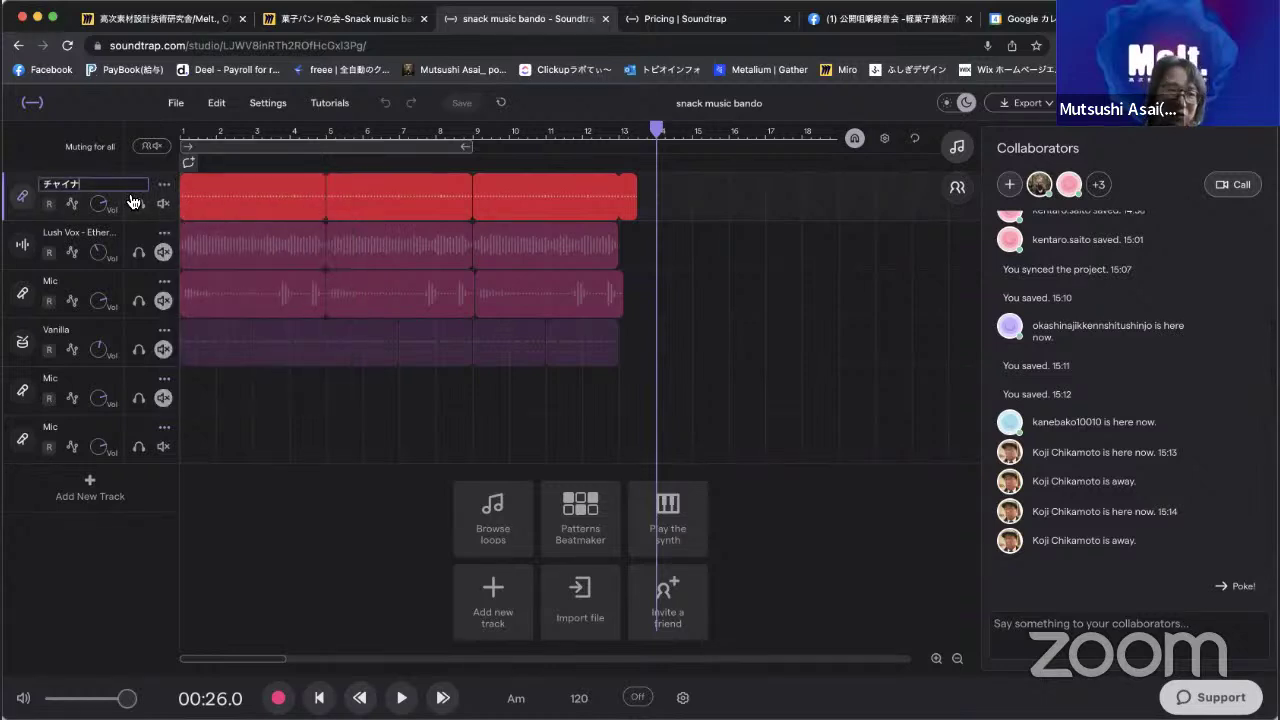
pyautogui.write('マーブル')
pyautogui.press('Return')
pyautogui.press('Return')
# Append the performer's surname in parentheses to the チャイナマーブル track name.
pyautogui.click(162, 182)
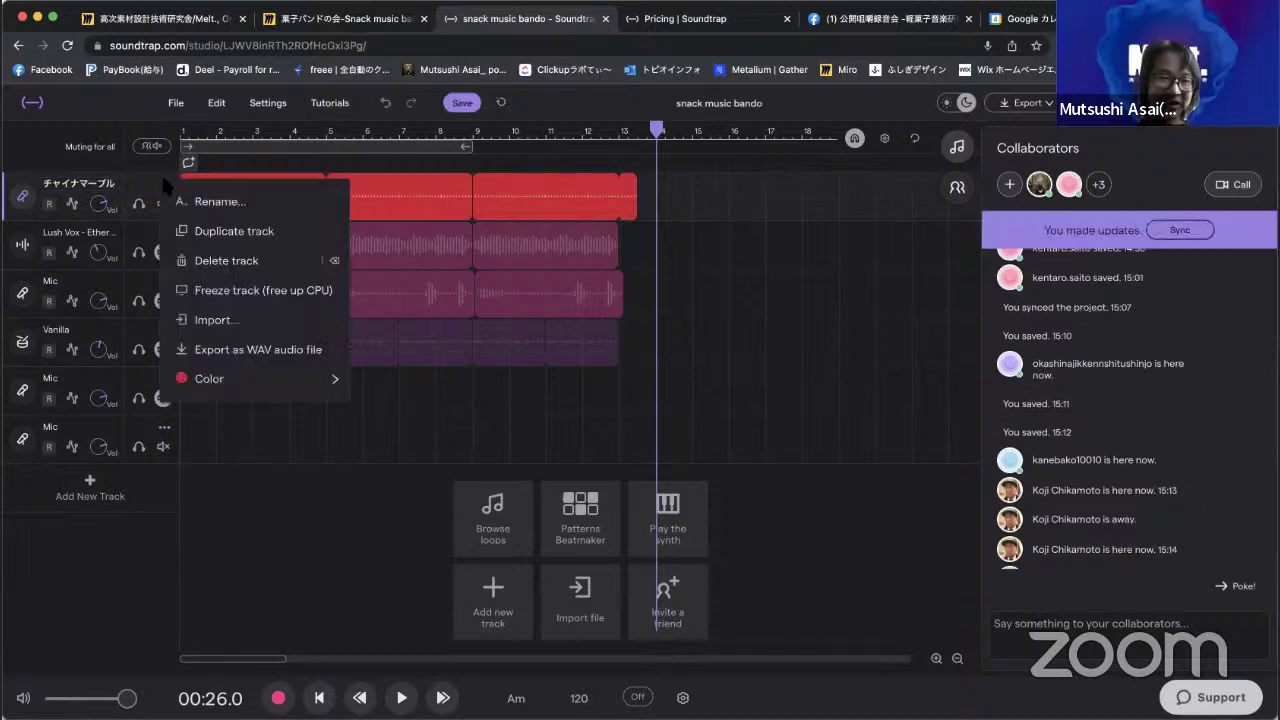
pyautogui.click(195, 201)
pyautogui.write('(')
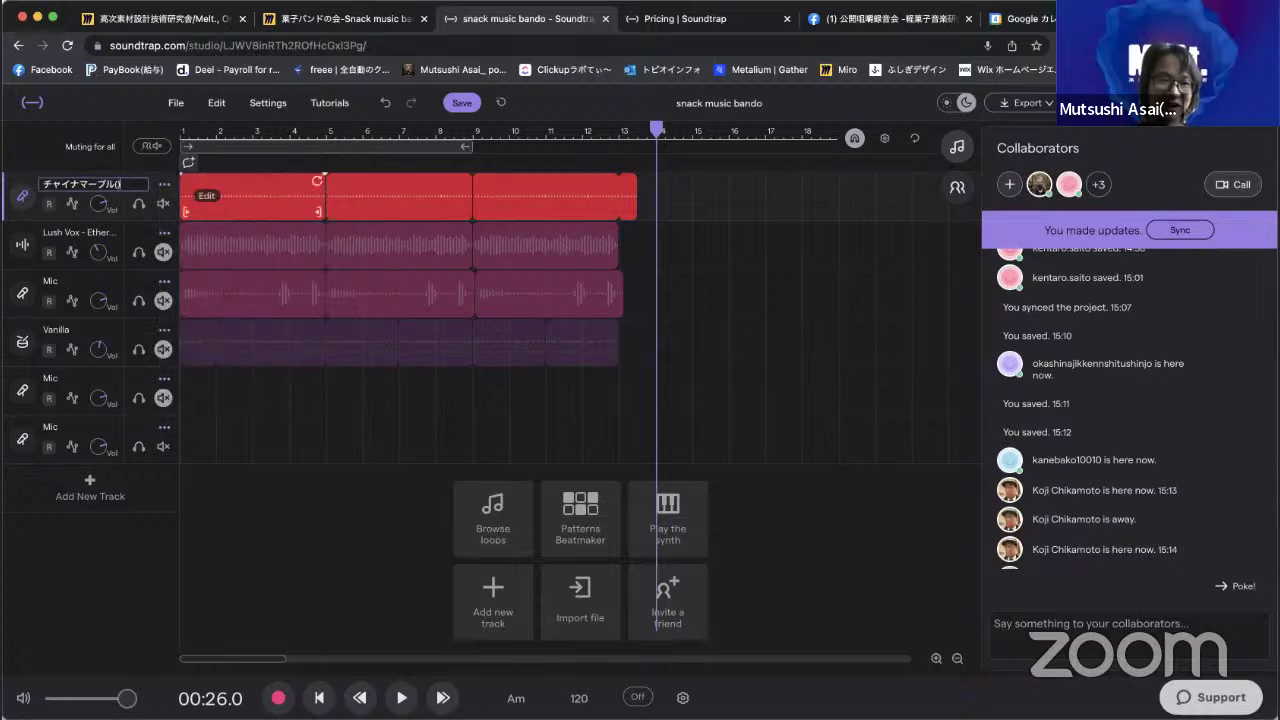
pyautogui.write('あさい')
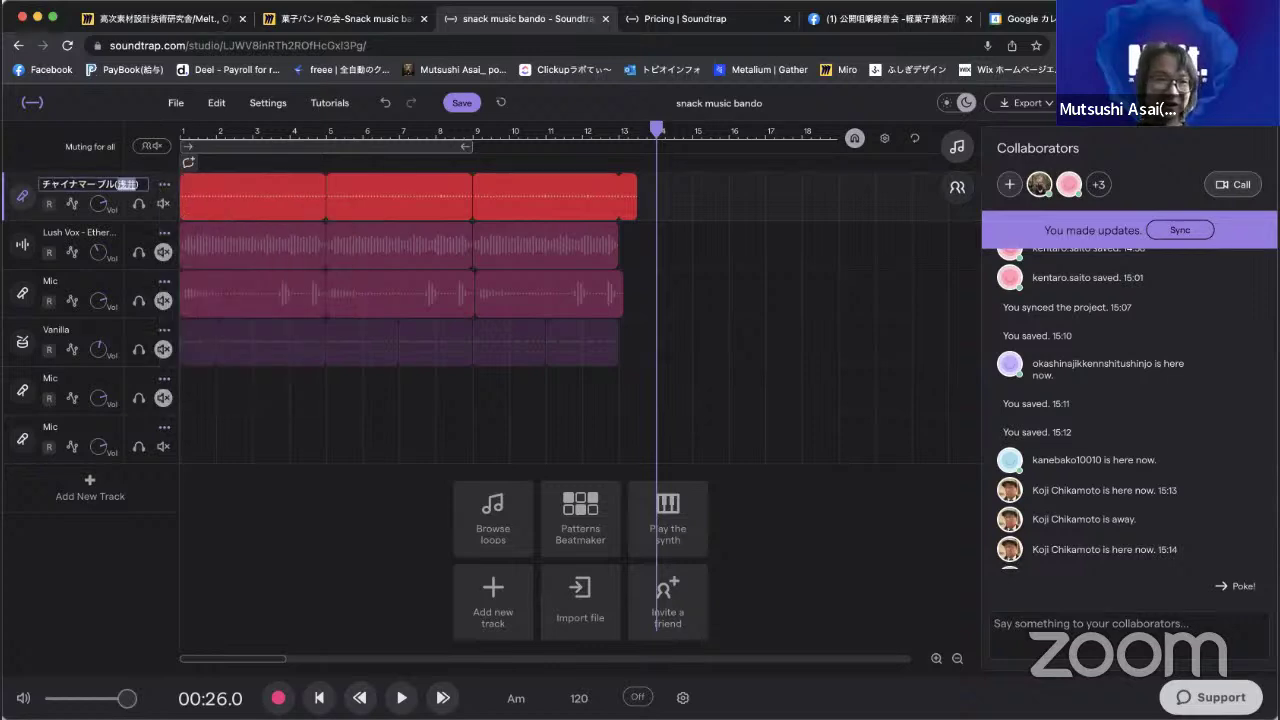
pyautogui.press('Return')
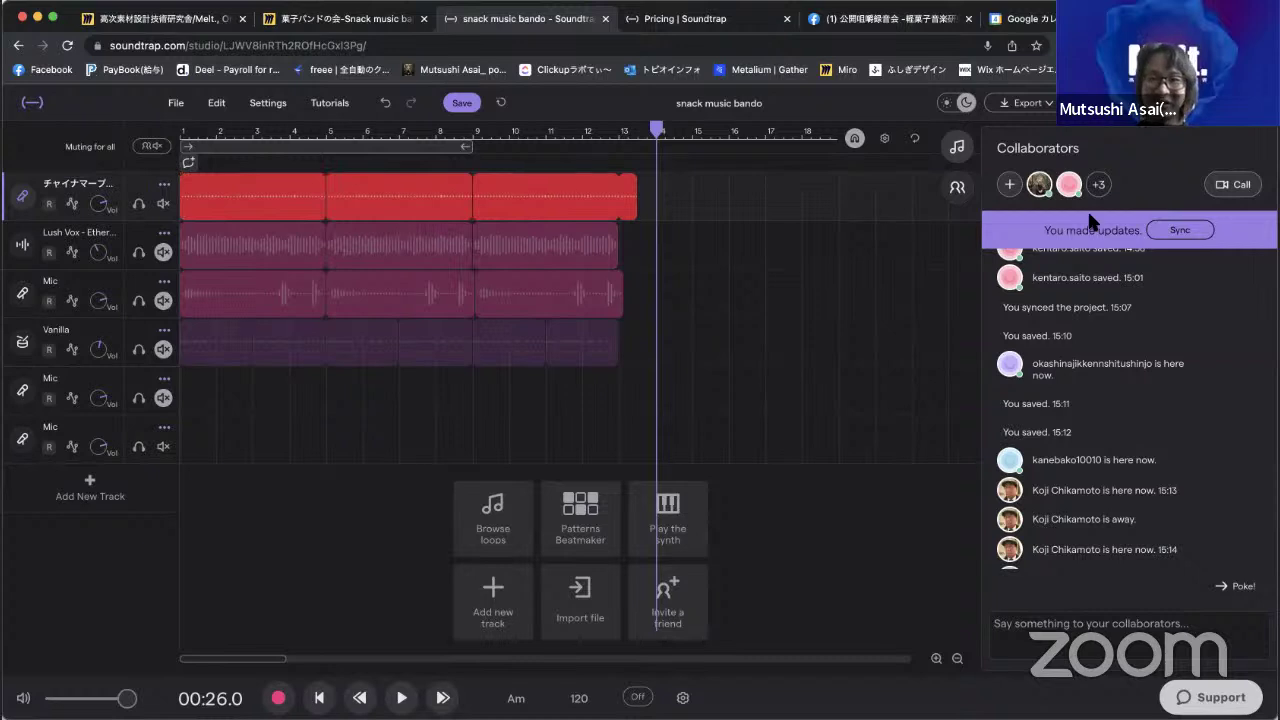
# Sync the project changes with the collaborators and check the muting-for-me-only mode, leaving muting set for all.
pyautogui.click(1180, 232)
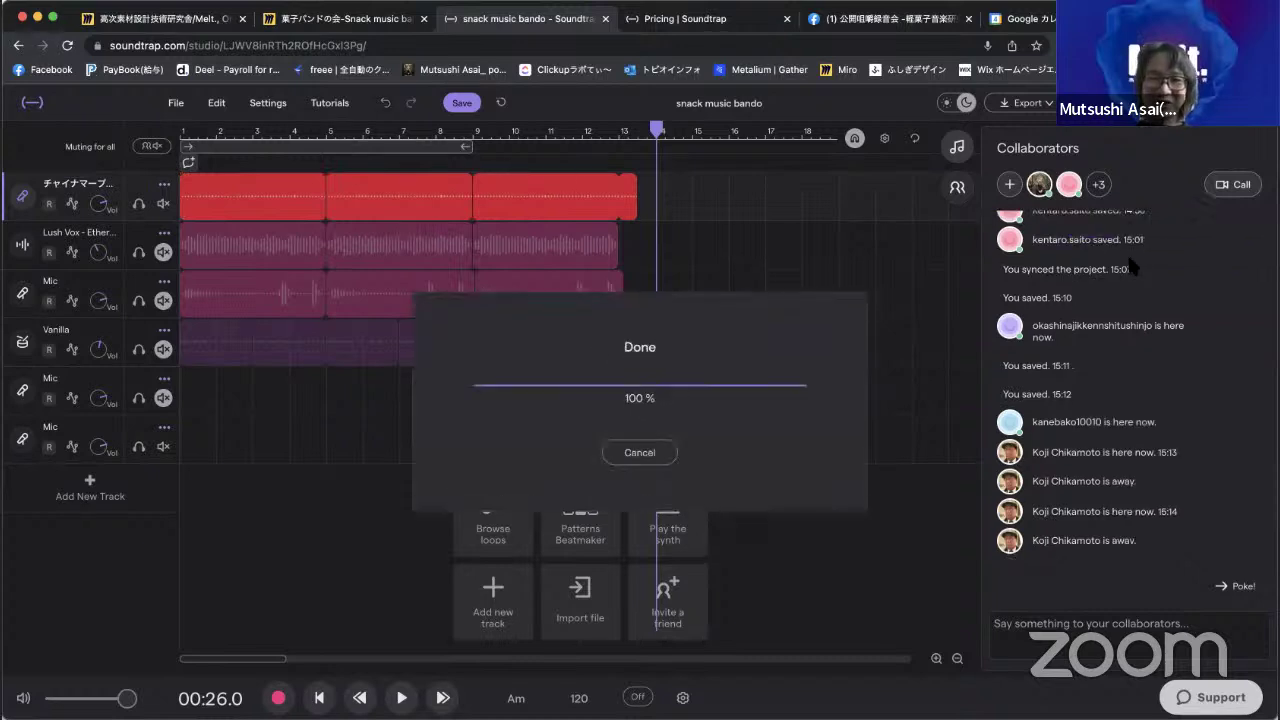
pyautogui.click(127, 150)
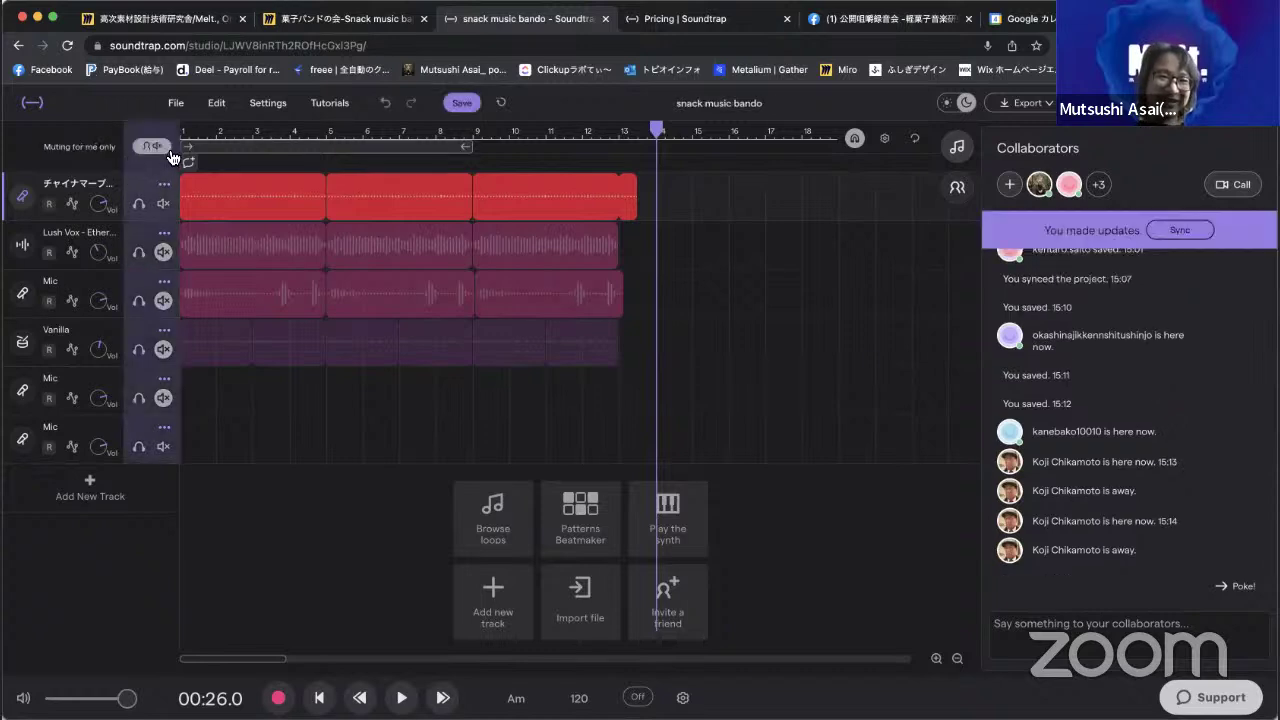
pyautogui.click(153, 150)
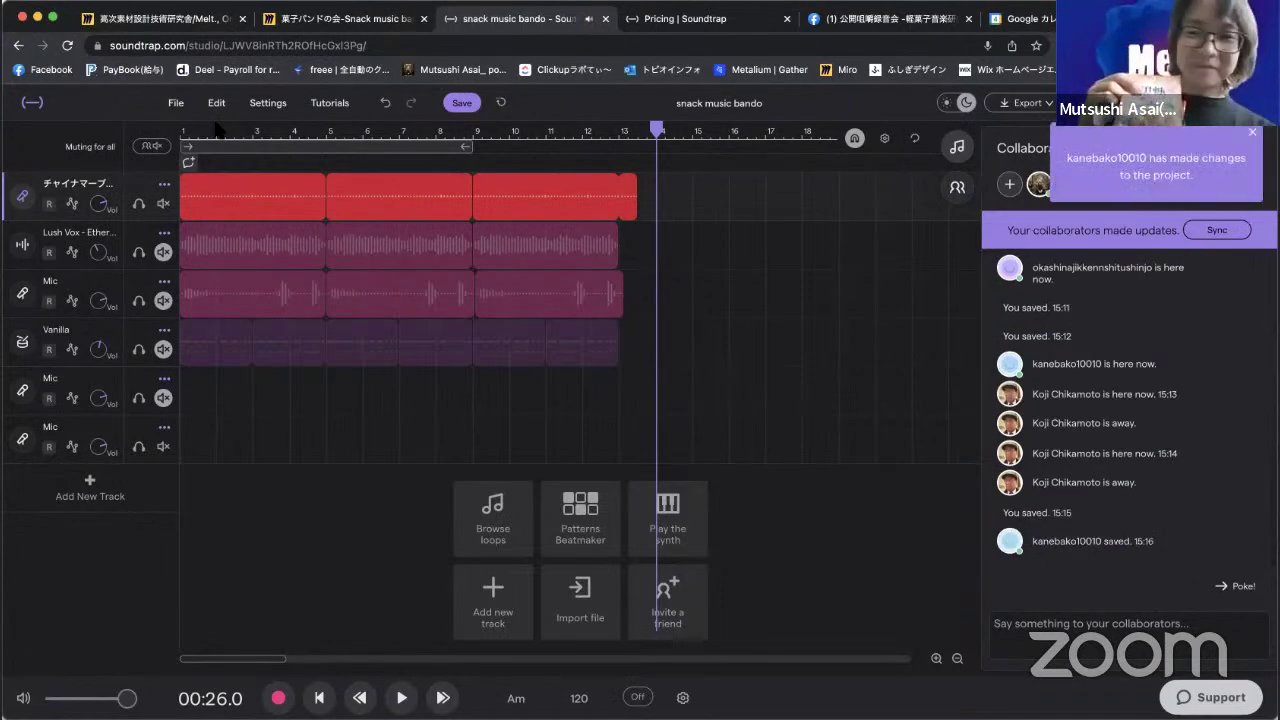
pyautogui.click(1193, 231)
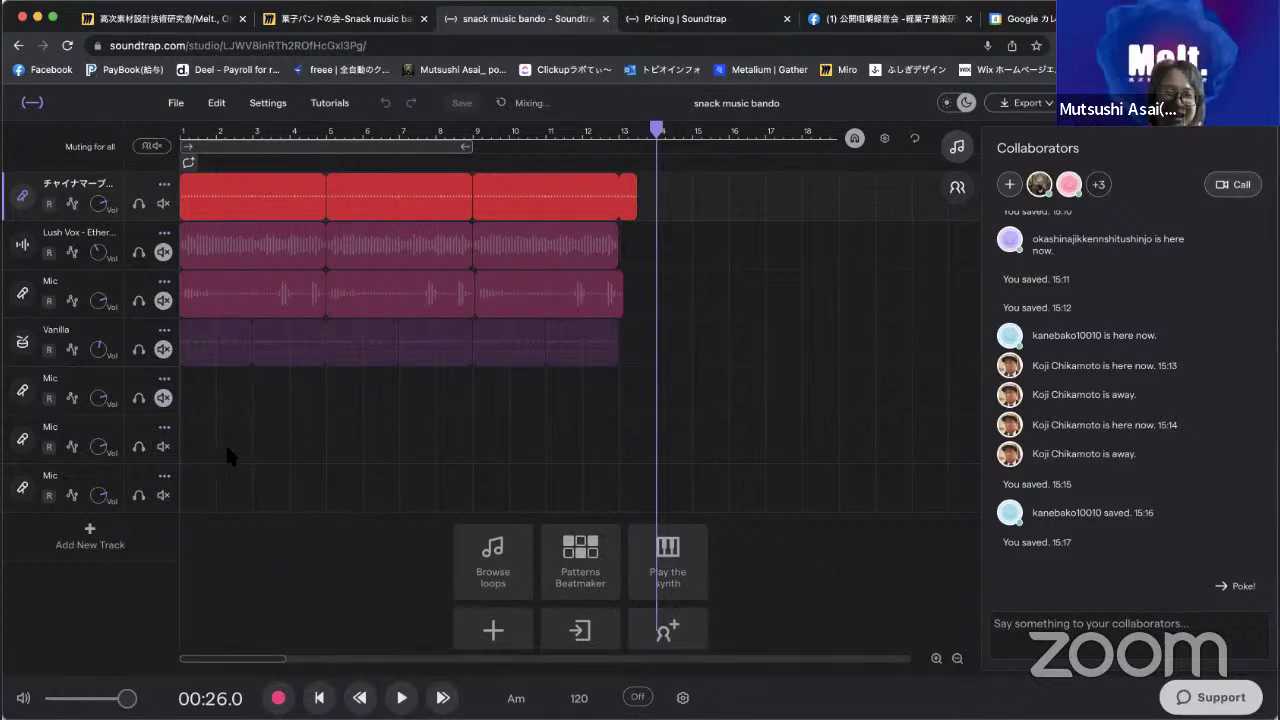
# Return the playhead to 00:00.0 and sync the collaborators' latest updates into the project.
pyautogui.moveTo(656, 130); pyautogui.dragTo(220, 130)
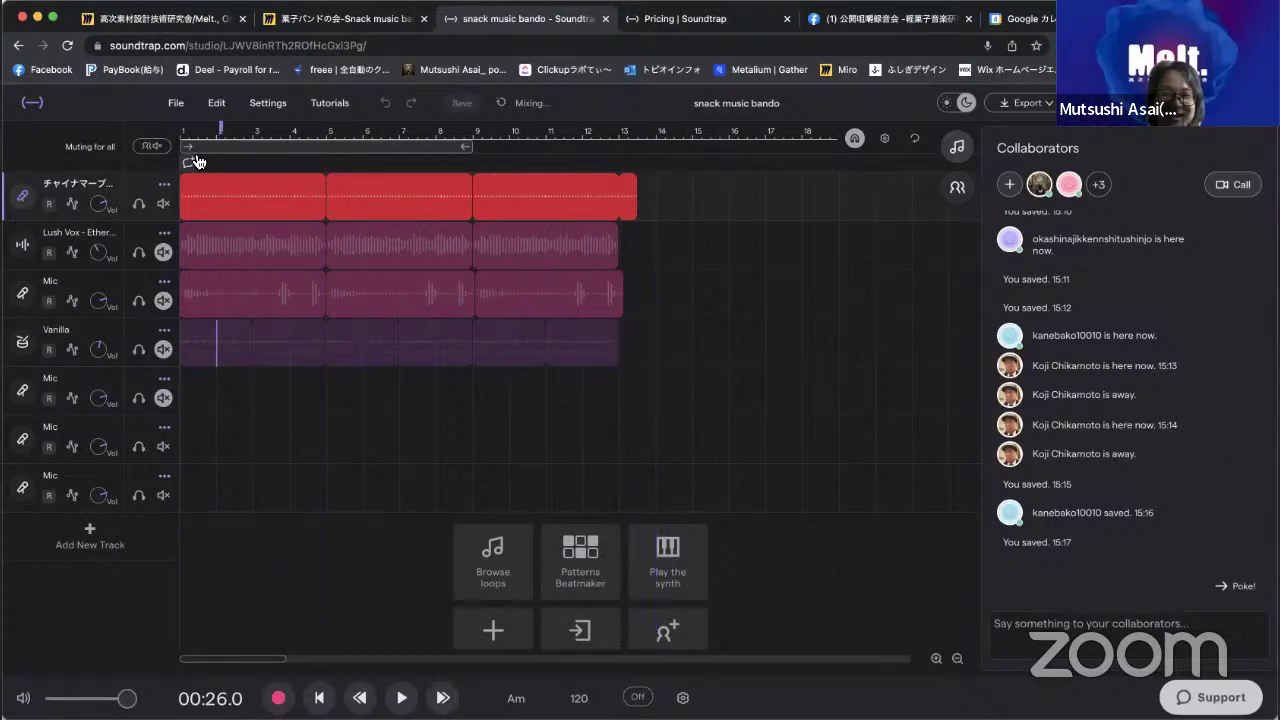
pyautogui.click(179, 130)
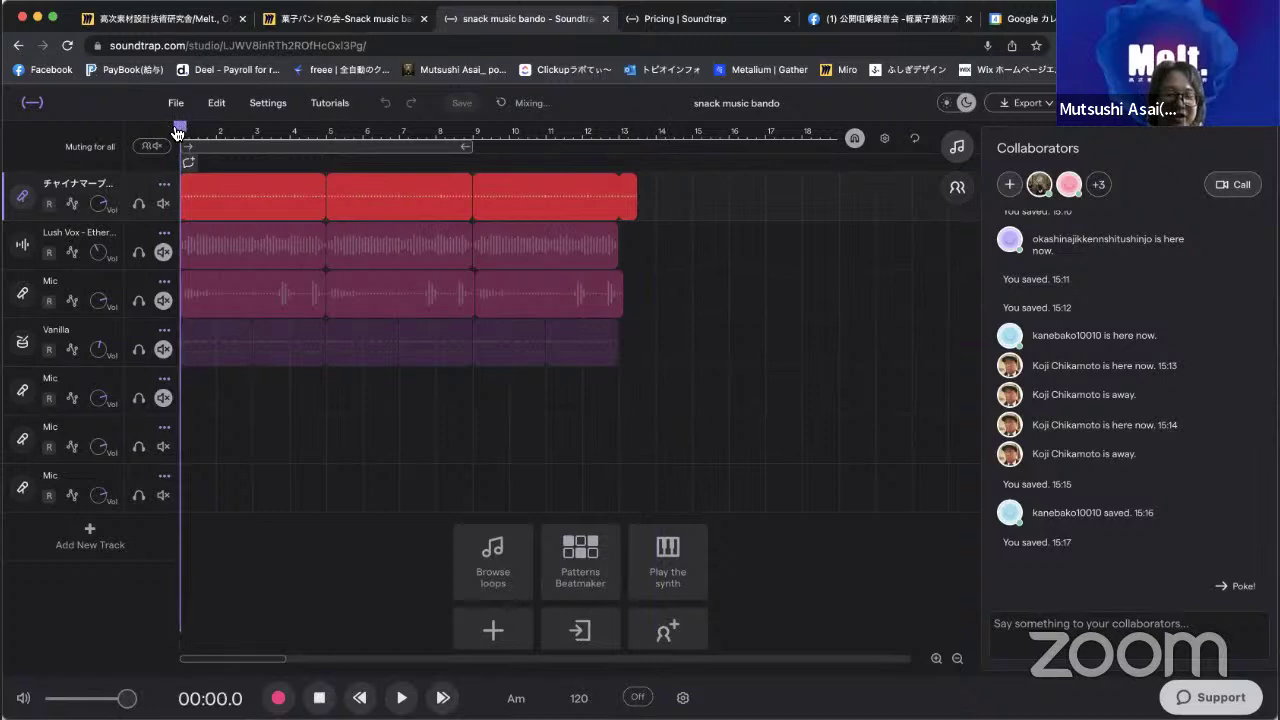
pyautogui.moveTo(312, 323)
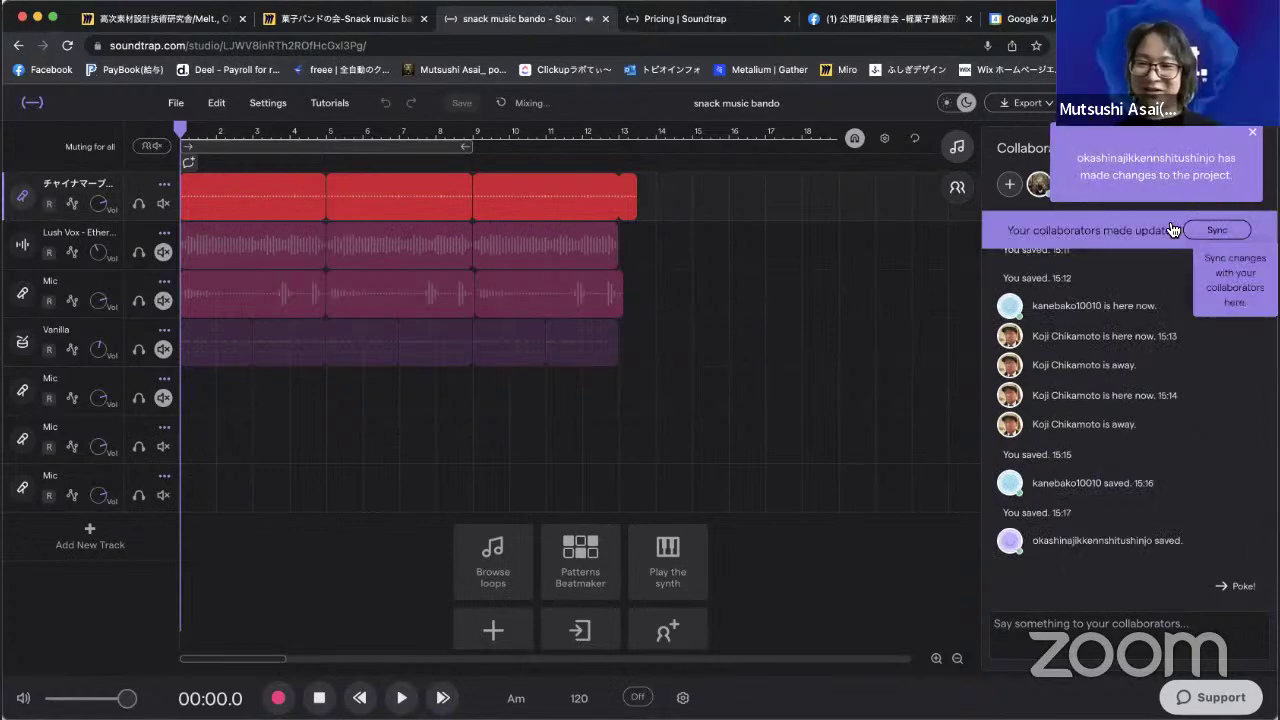
pyautogui.click(1217, 231)
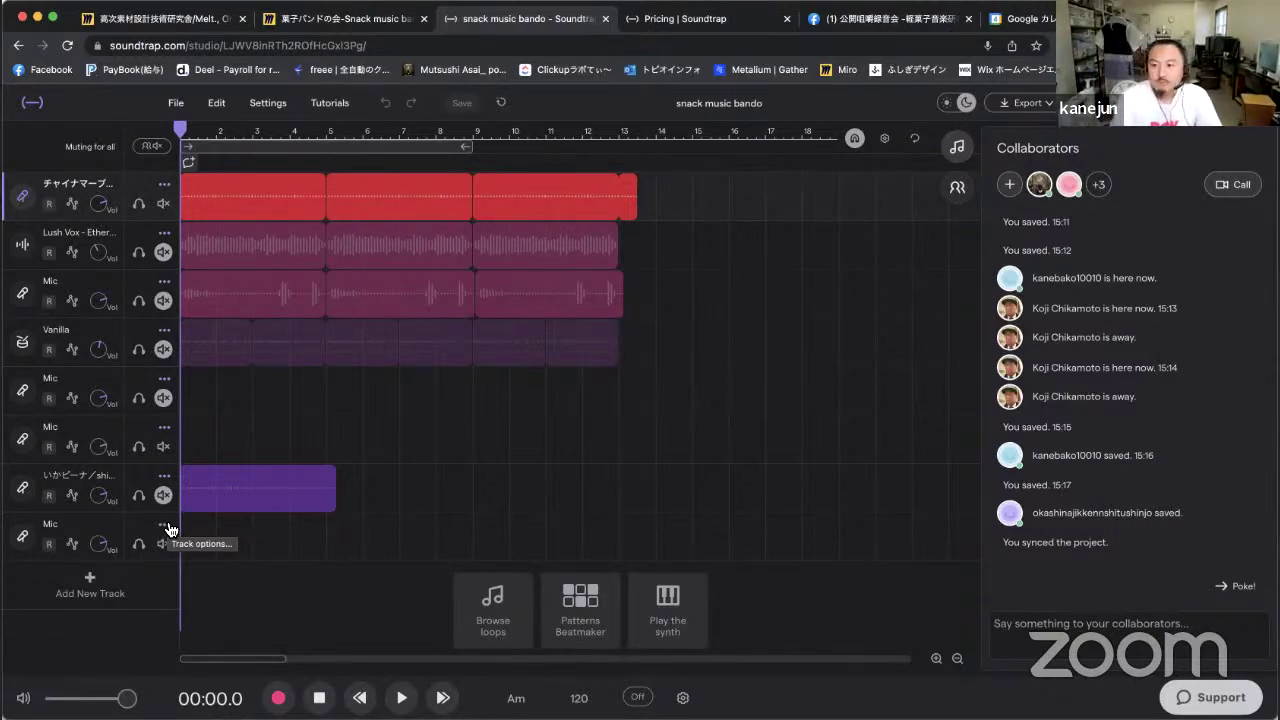
# Add a new Voice & microphones track and sync it with the collaborators.
pyautogui.click(49, 496)
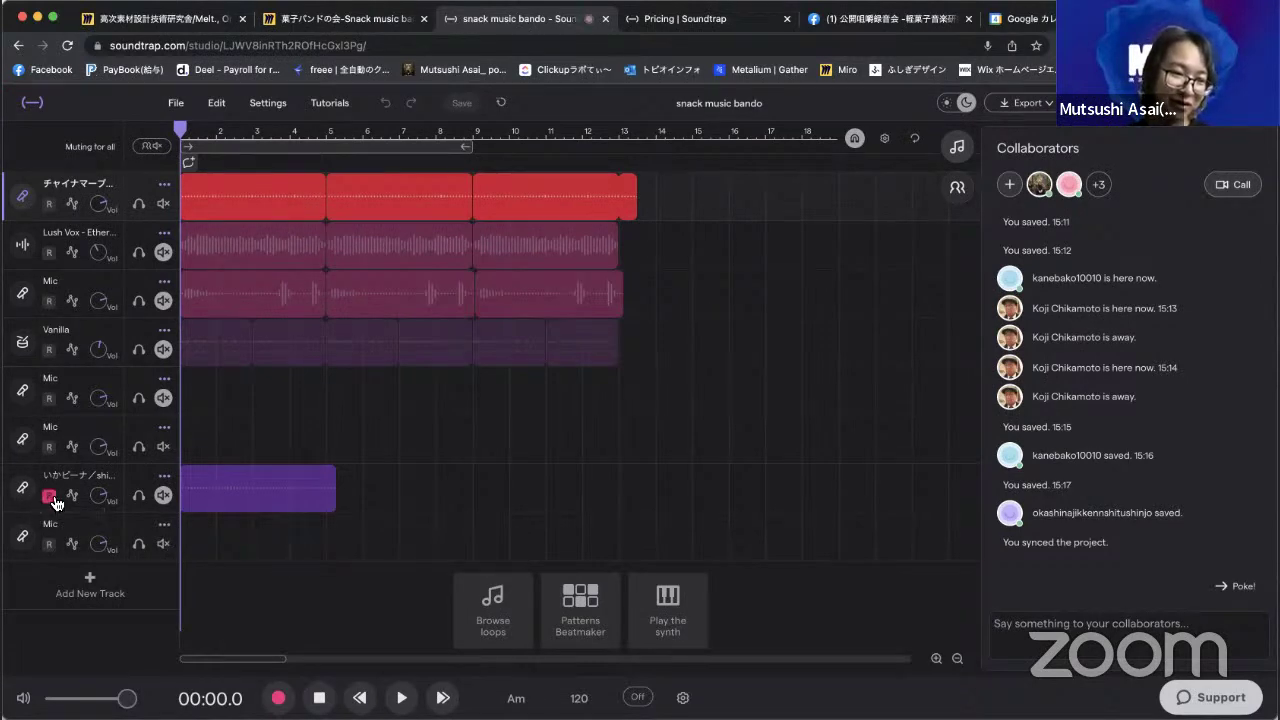
pyautogui.click(52, 499)
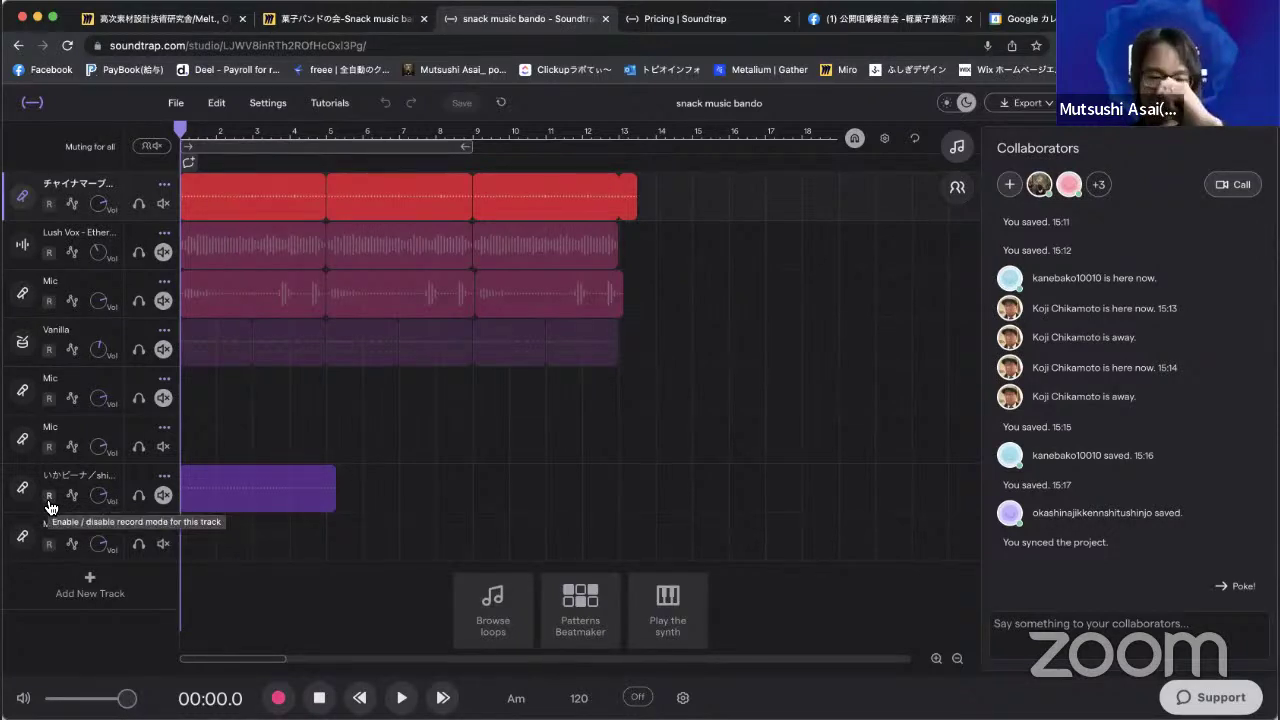
pyautogui.click(89, 577)
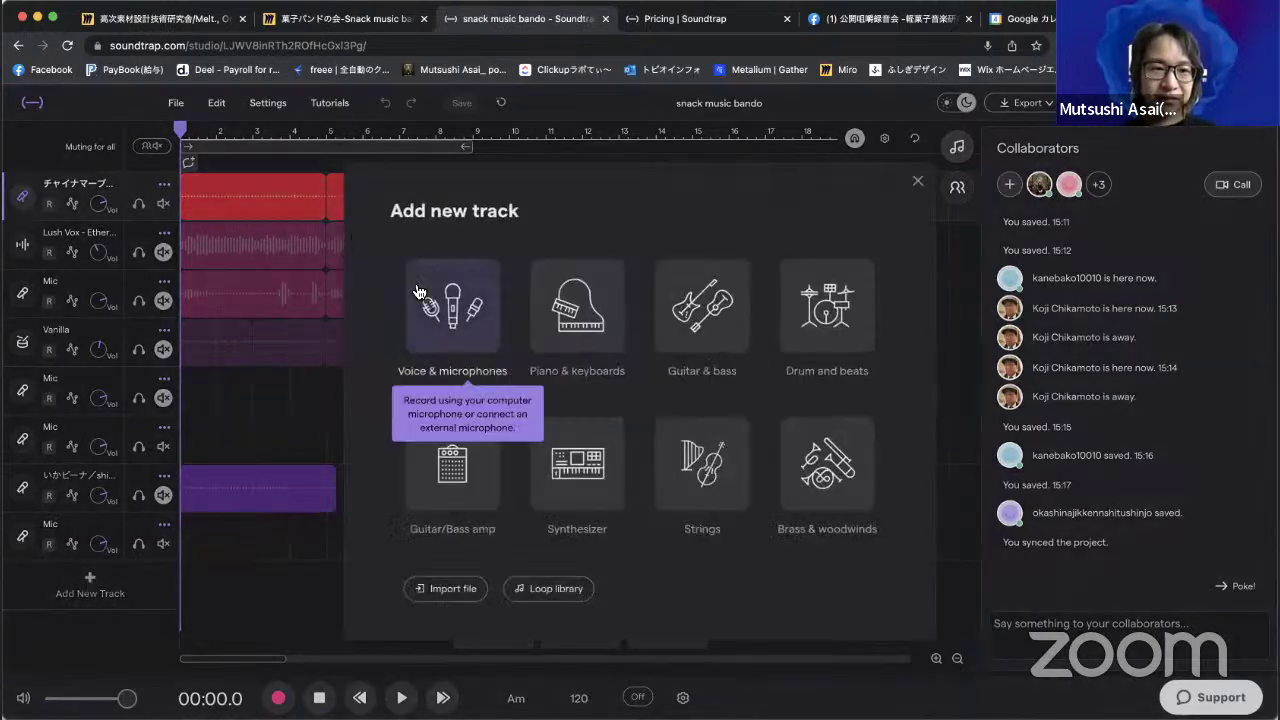
pyautogui.click(423, 293)
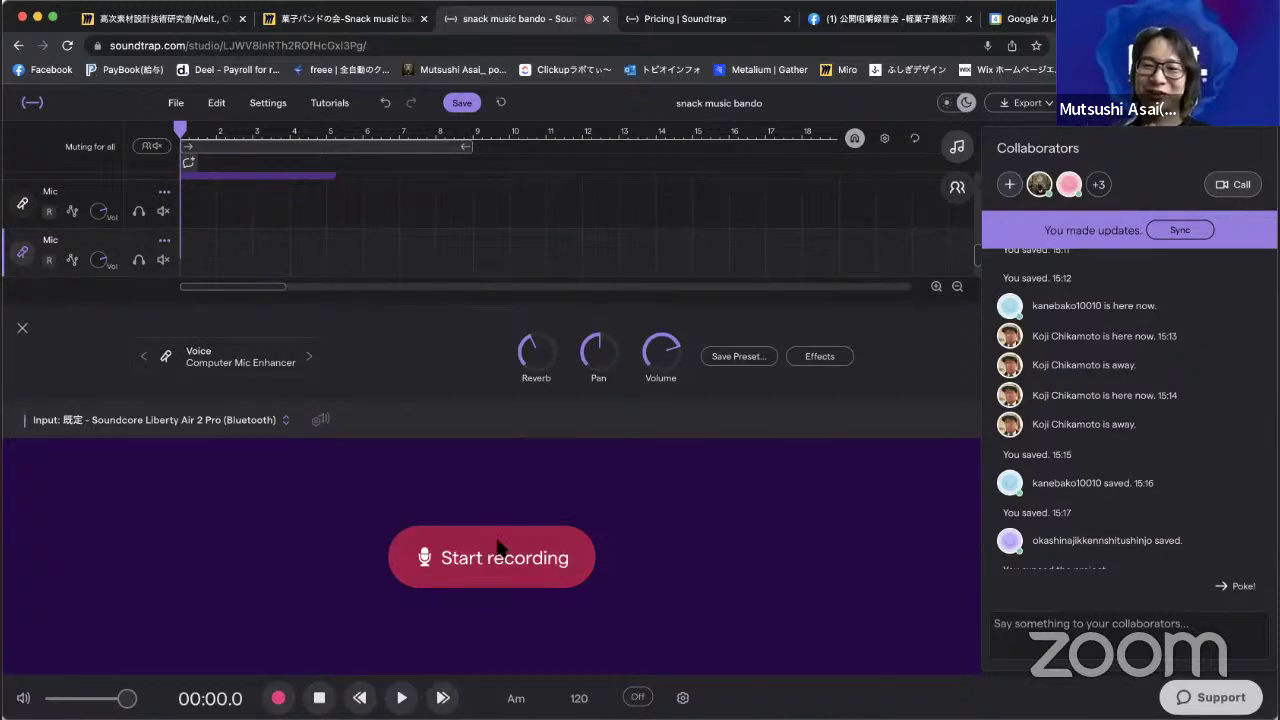
pyautogui.click(1172, 230)
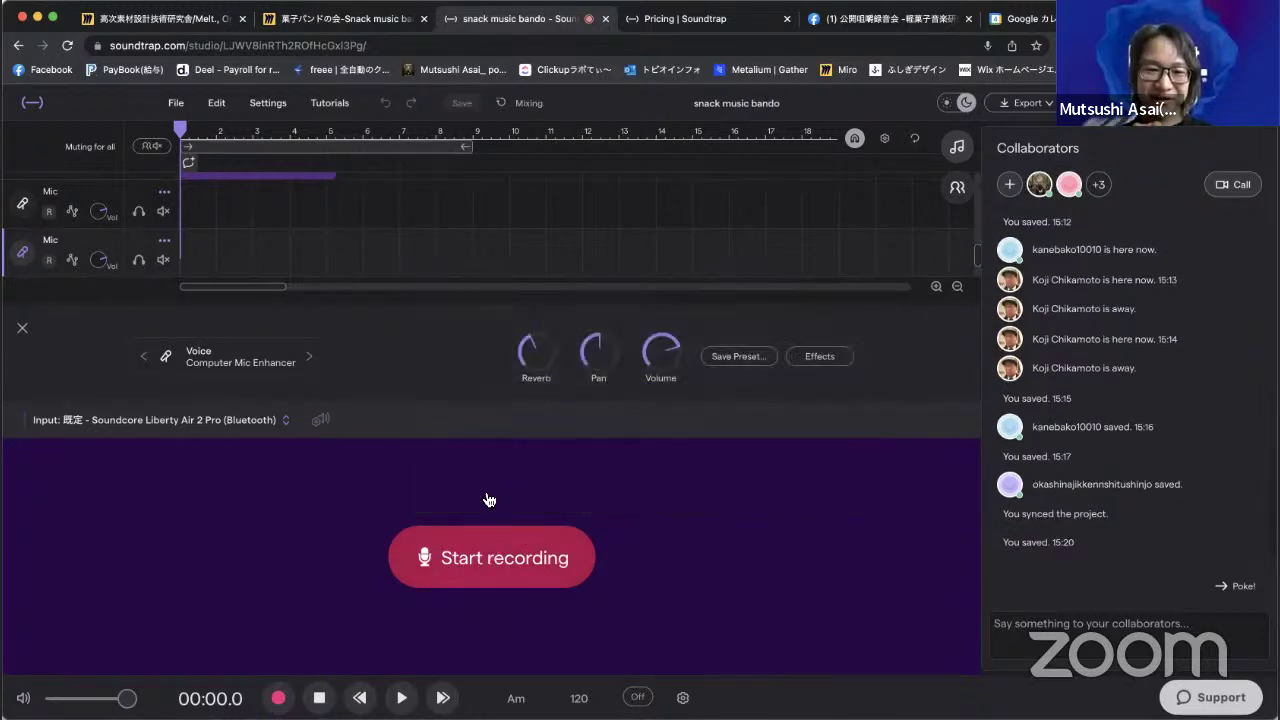
# Record a take of about 10 seconds on the new Mic track and close its recording settings.
pyautogui.click(447, 569)
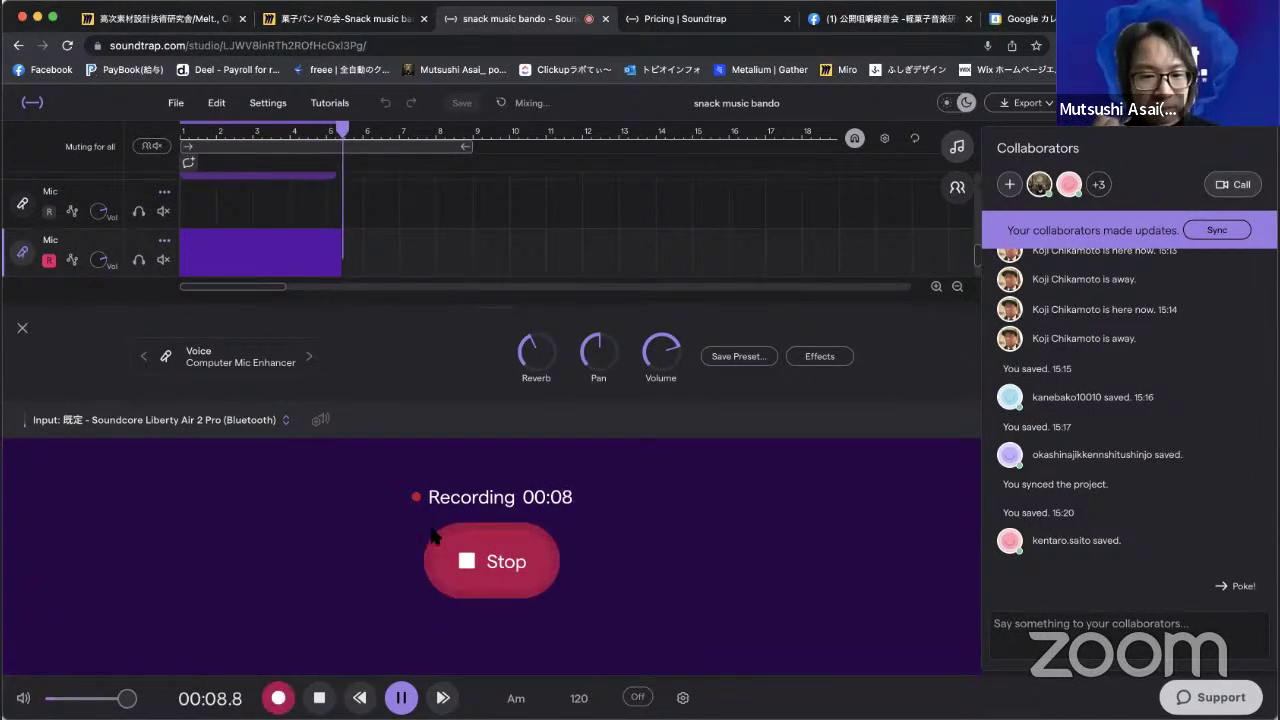
pyautogui.click(452, 550)
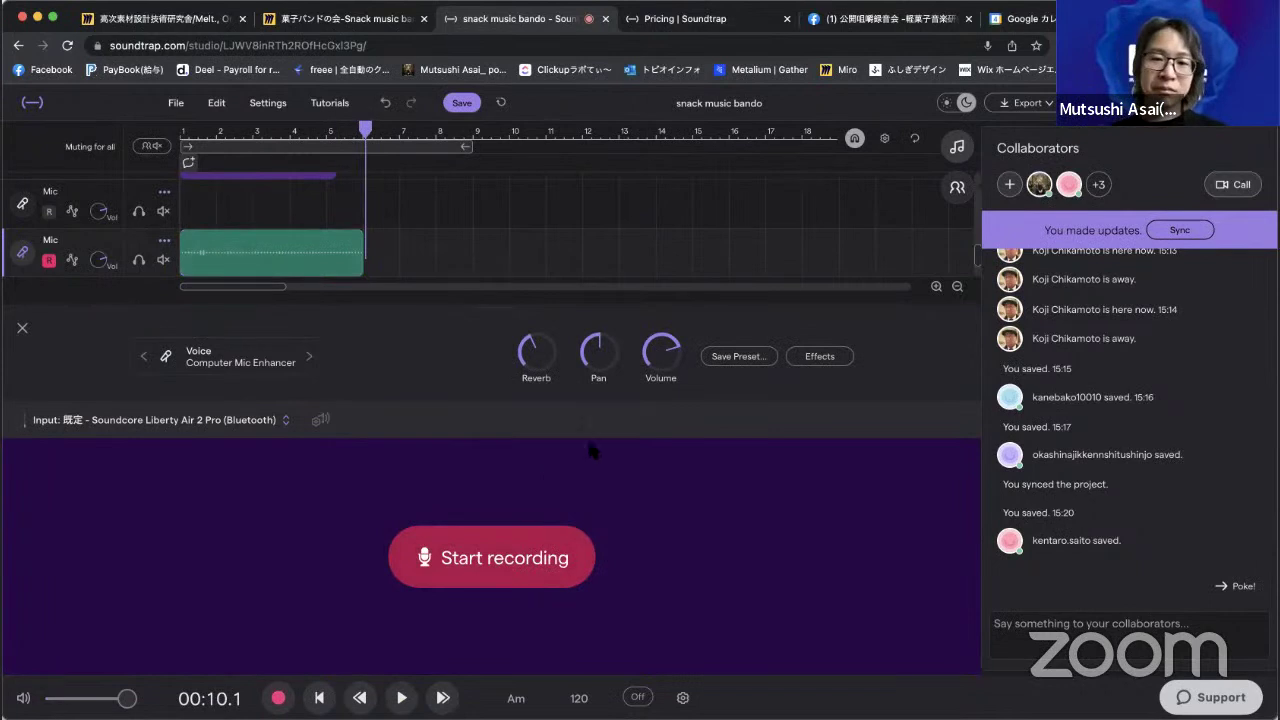
pyautogui.click(22, 328)
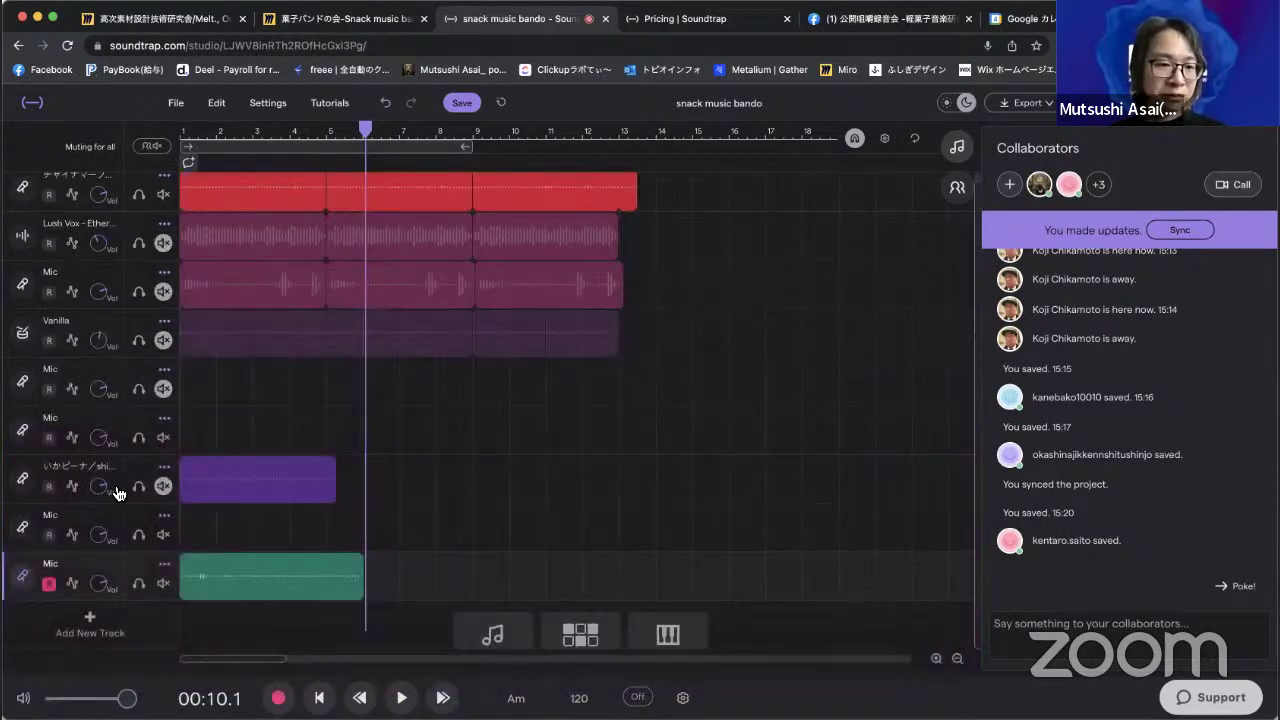
# Rename the newly recorded Mic track to えびピーナ.
pyautogui.click(164, 565)
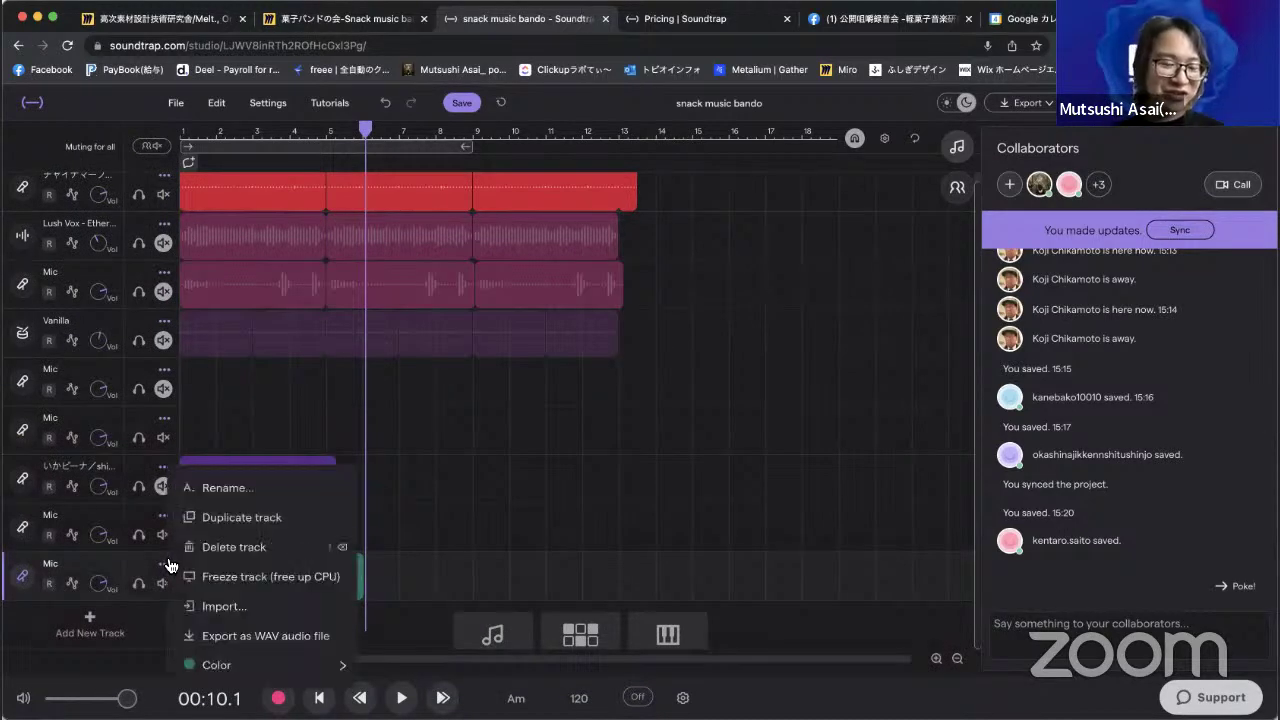
pyautogui.click(243, 495)
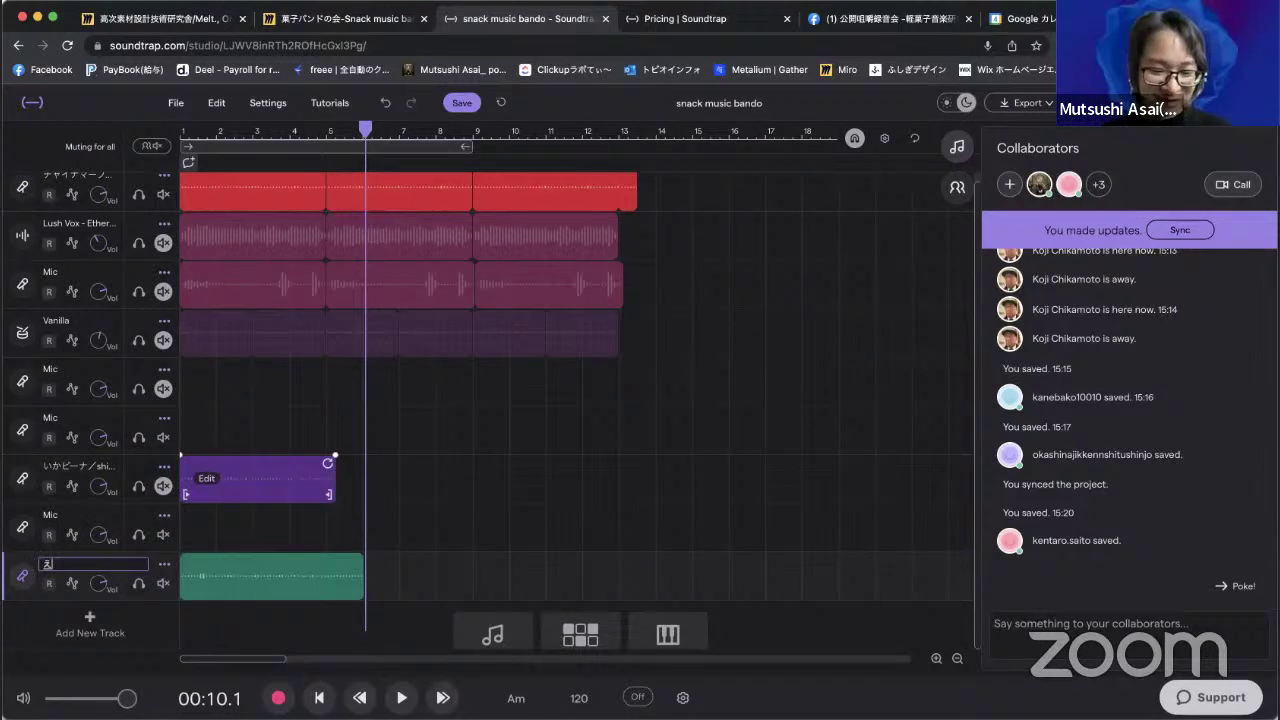
pyautogui.press('Return')
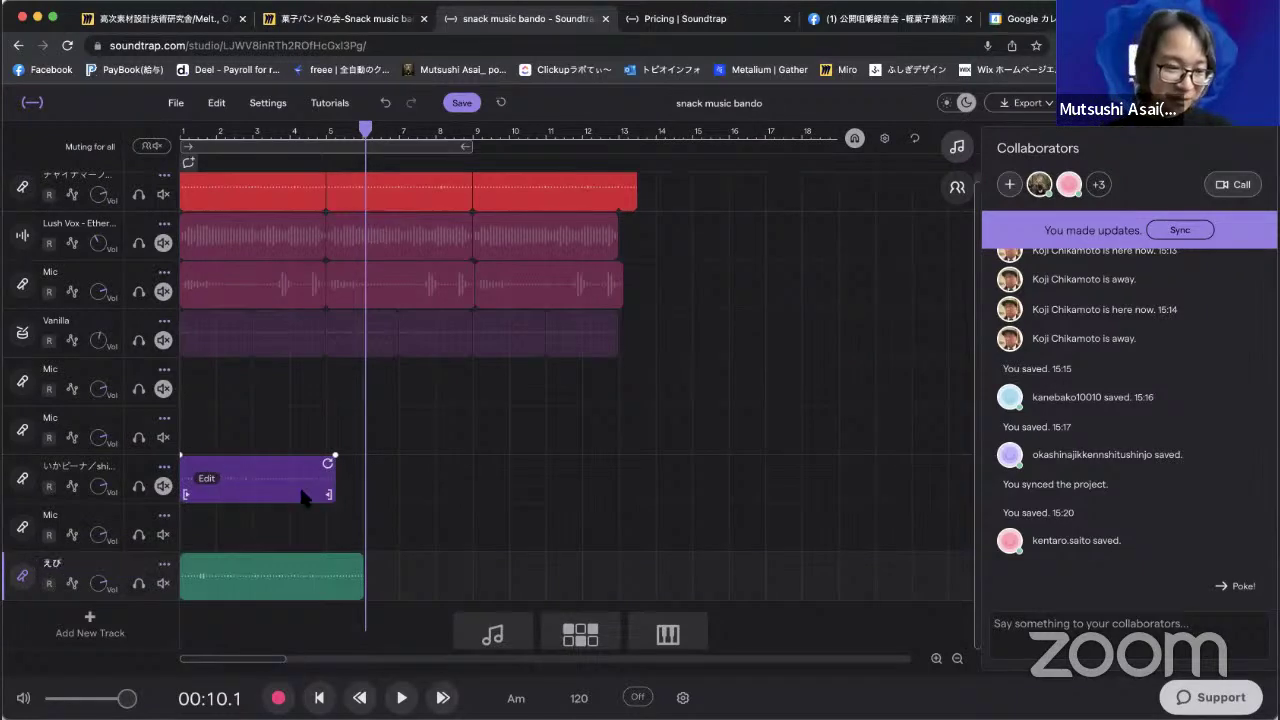
pyautogui.click(164, 564)
pyautogui.click(186, 490)
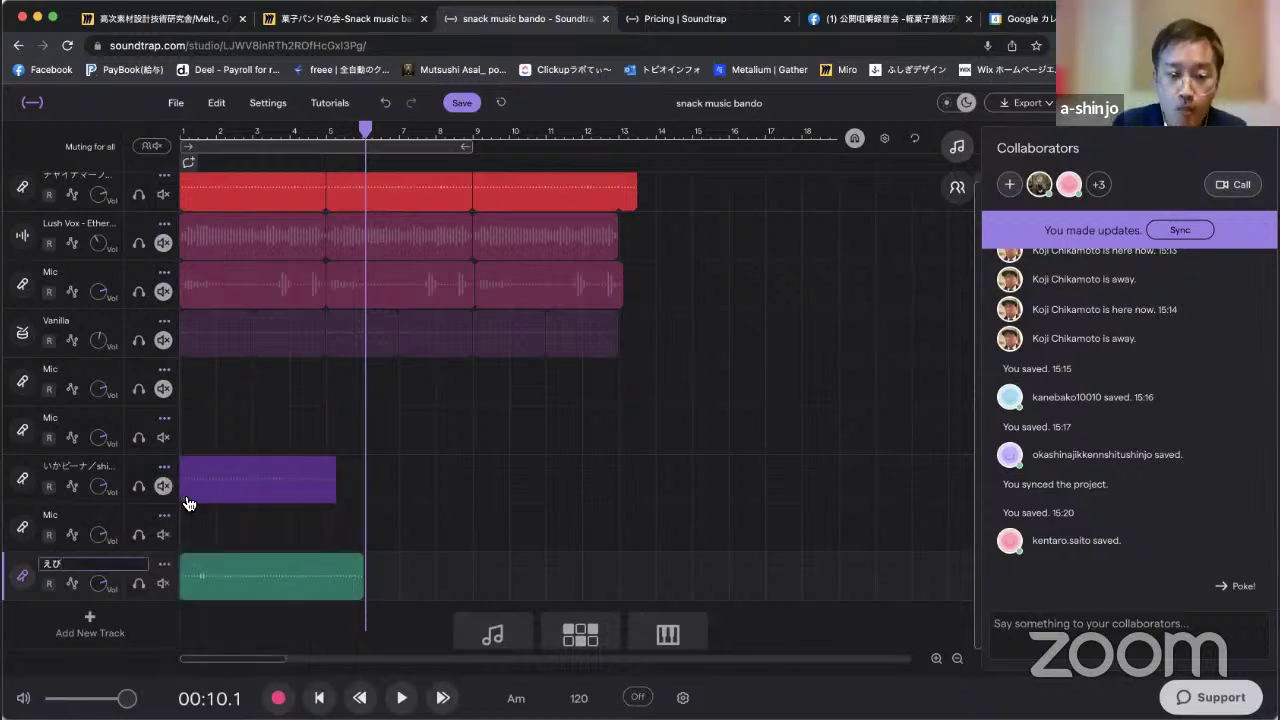
pyautogui.press('space')
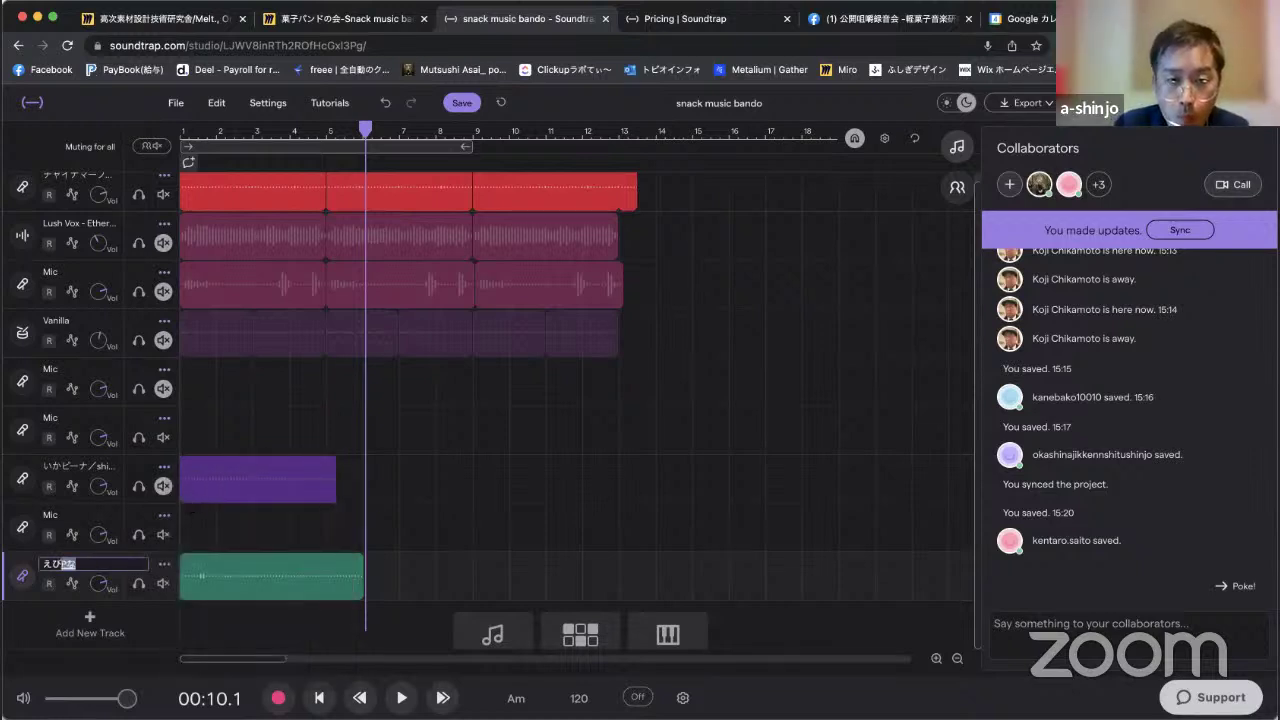
pyautogui.press('Return')
pyautogui.press('Return')
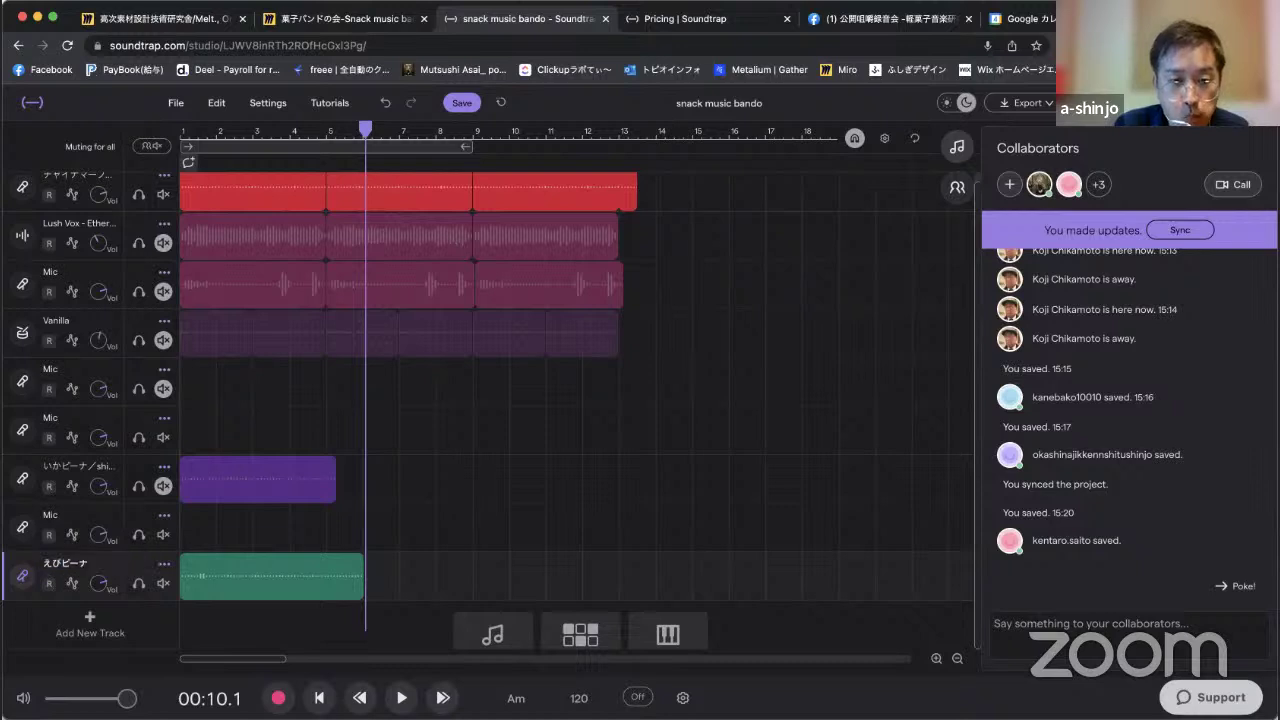
# Append the performer's surname in parentheses to the えびピーナ track name and sync the project changes.
pyautogui.click(164, 564)
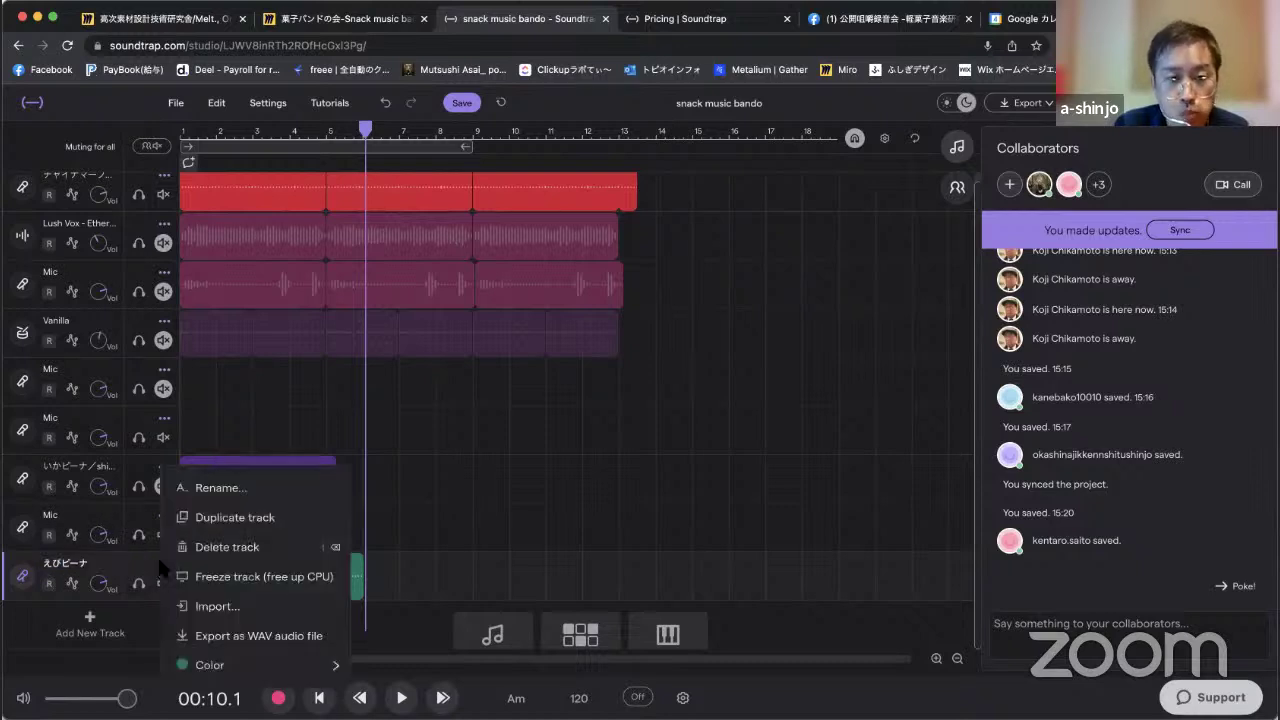
pyautogui.click(217, 489)
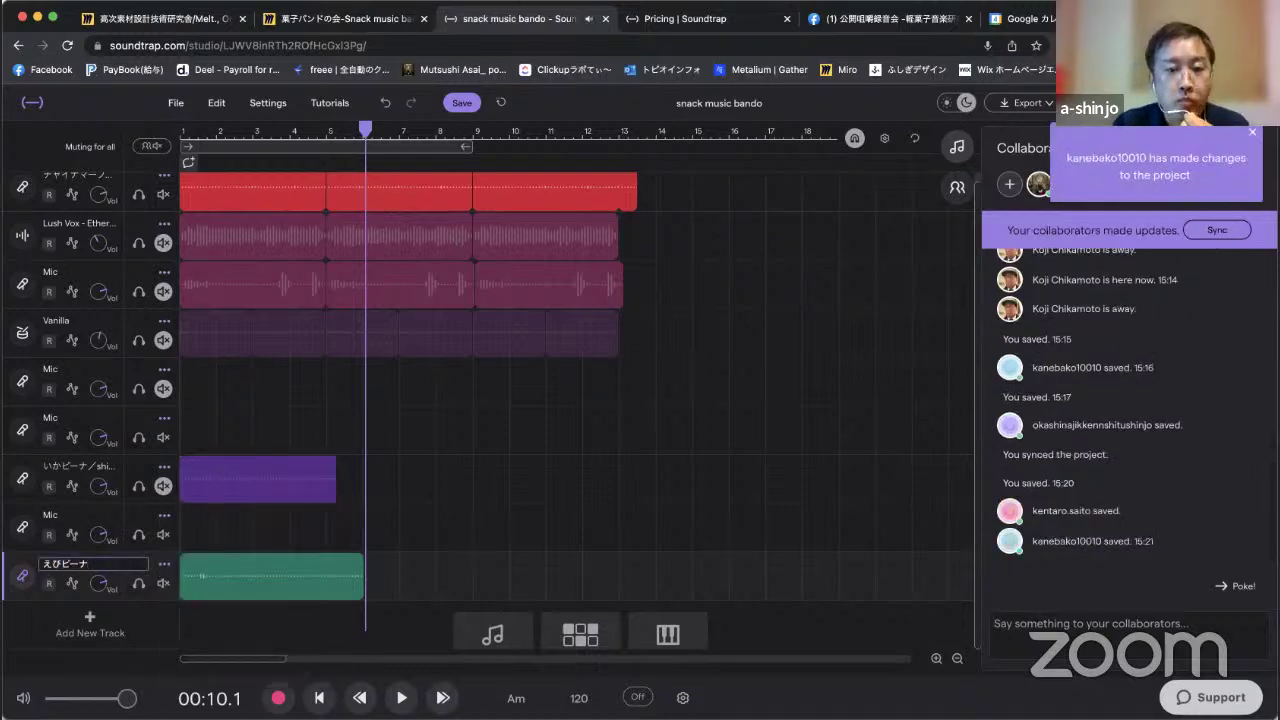
pyautogui.write('(asa')
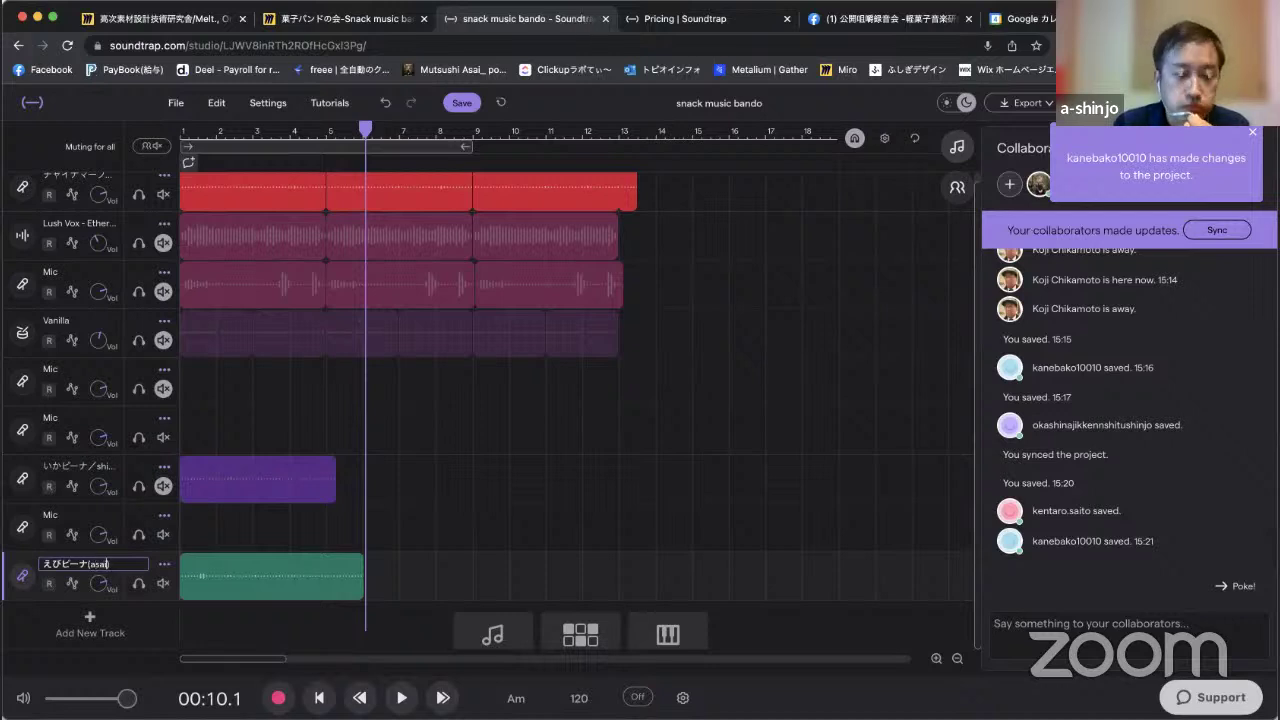
pyautogui.write('i)')
pyautogui.press('Return')
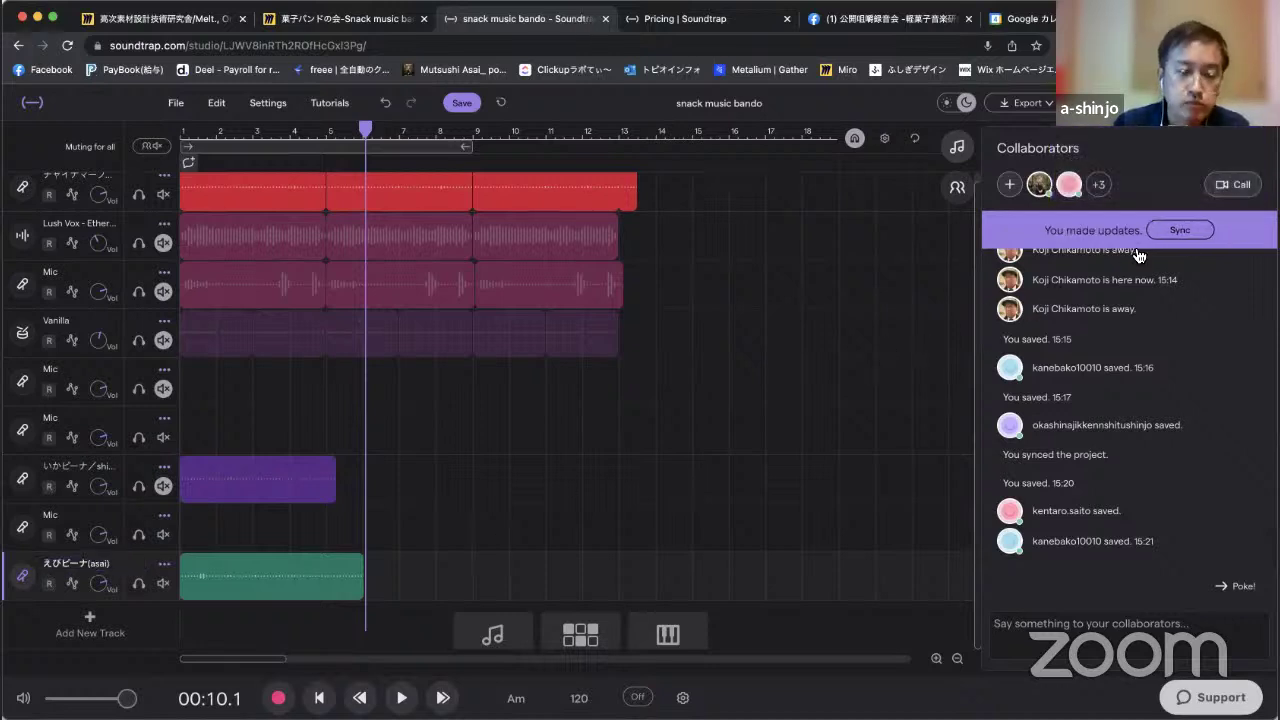
pyautogui.click(1178, 230)
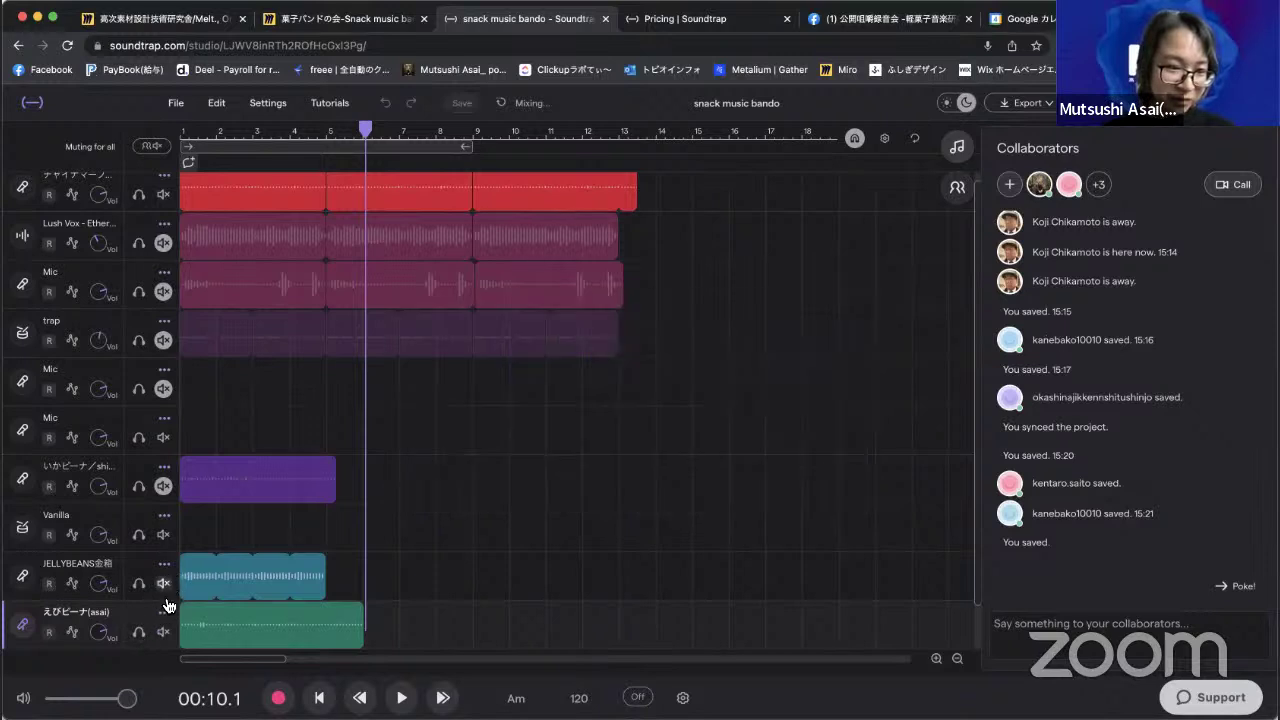
# Mute the えびピーナ, Vanilla and チャイナマーブル tracks and the empty Mic track above いかピーナ, leaving only the JELLYBEANS track audible.
pyautogui.click(163, 631)
pyautogui.click(163, 534)
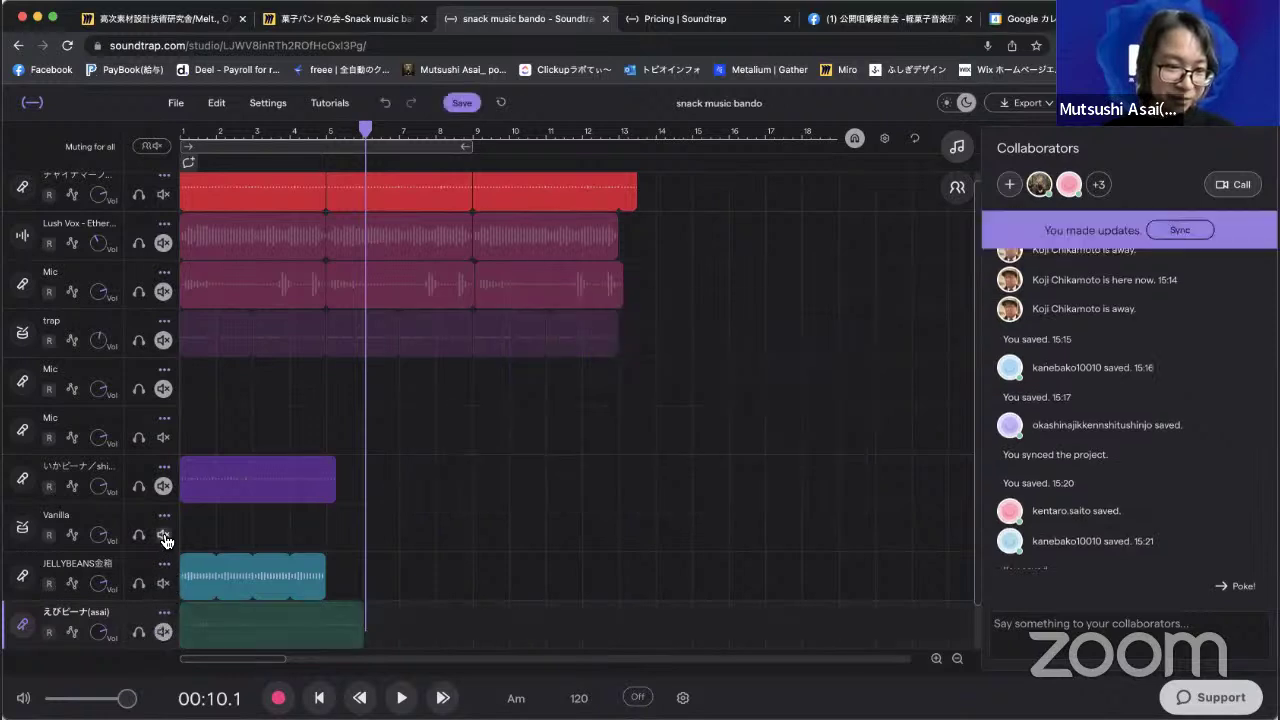
pyautogui.click(163, 437)
pyautogui.click(163, 194)
# Play the project from the beginning to listen to the JELLYBEANS track on its own.
pyautogui.click(216, 133)
pyautogui.moveTo(216, 133); pyautogui.dragTo(184, 133)
pyautogui.press('space')
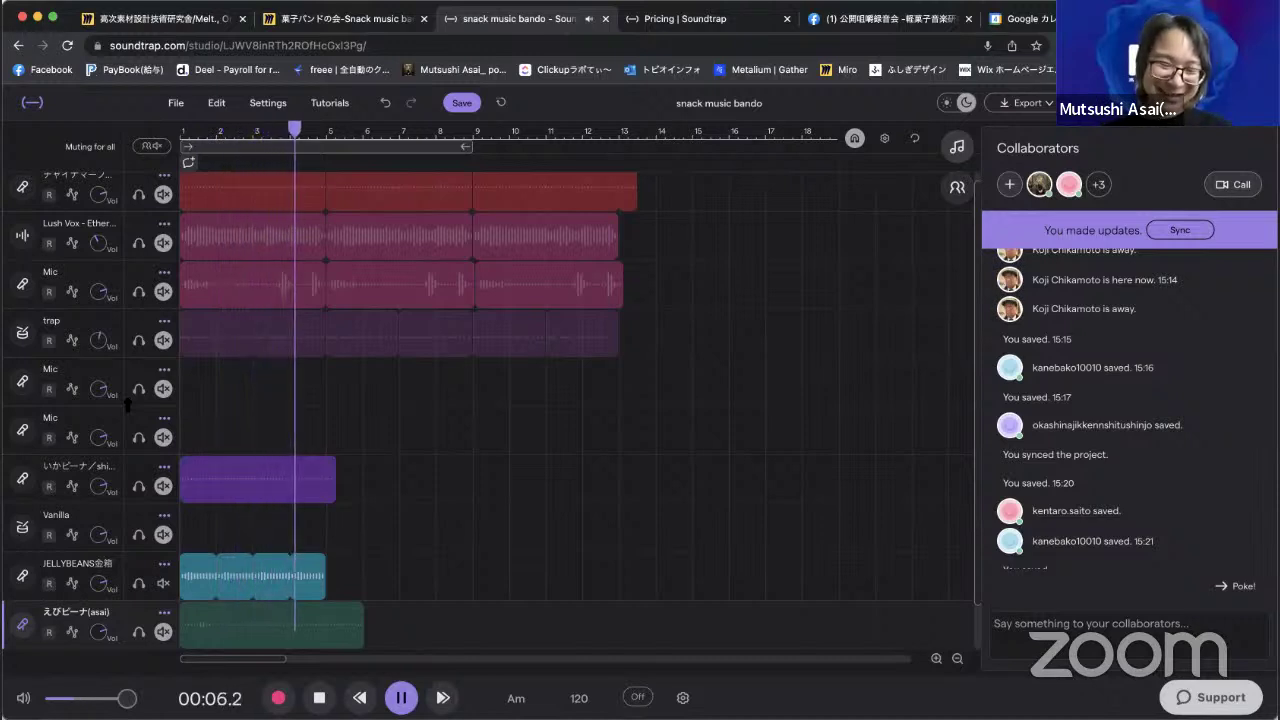
# Stop the JELLYBEANS playback and sync the project to exchange updates with the collaborators.
pyautogui.press('space')
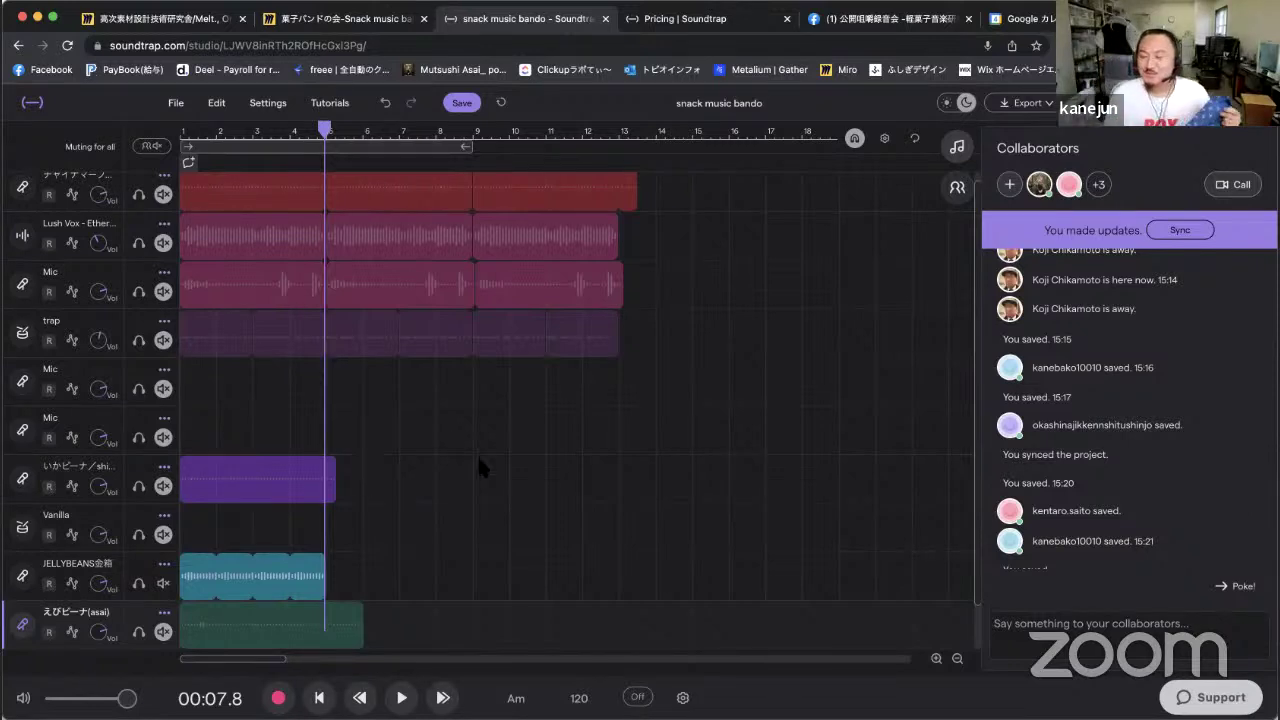
pyautogui.click(1182, 230)
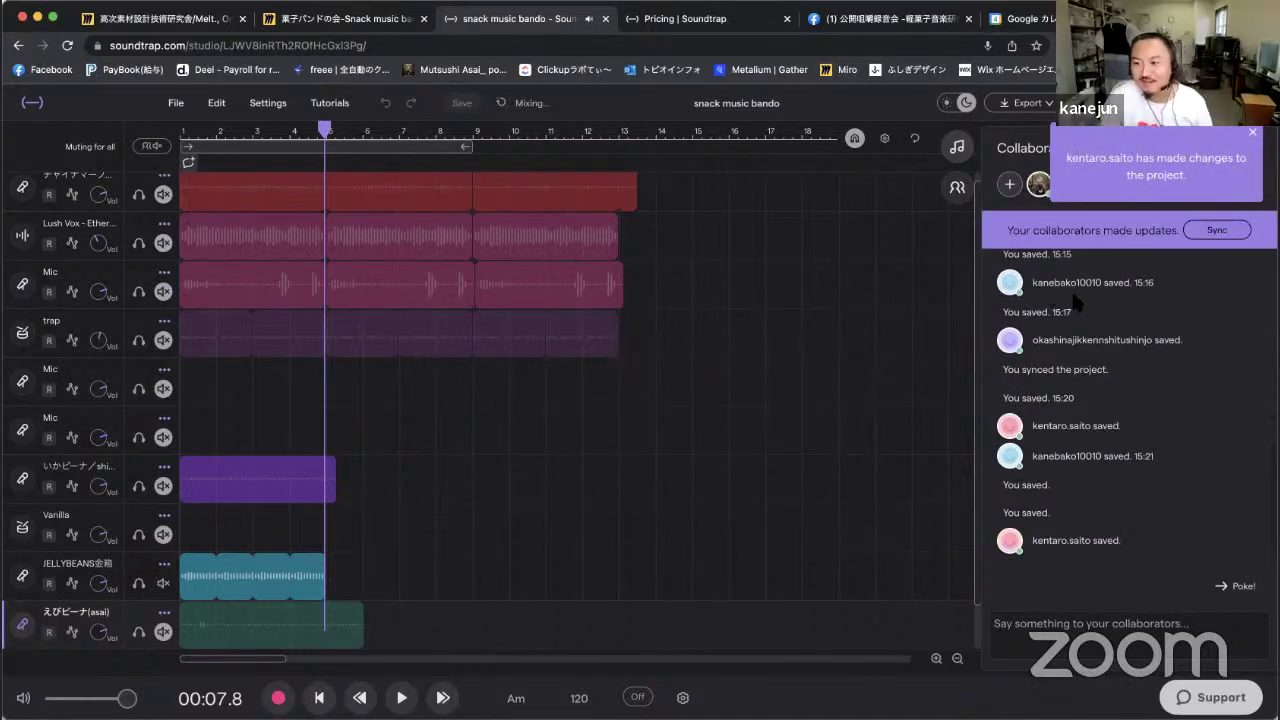
pyautogui.click(1214, 231)
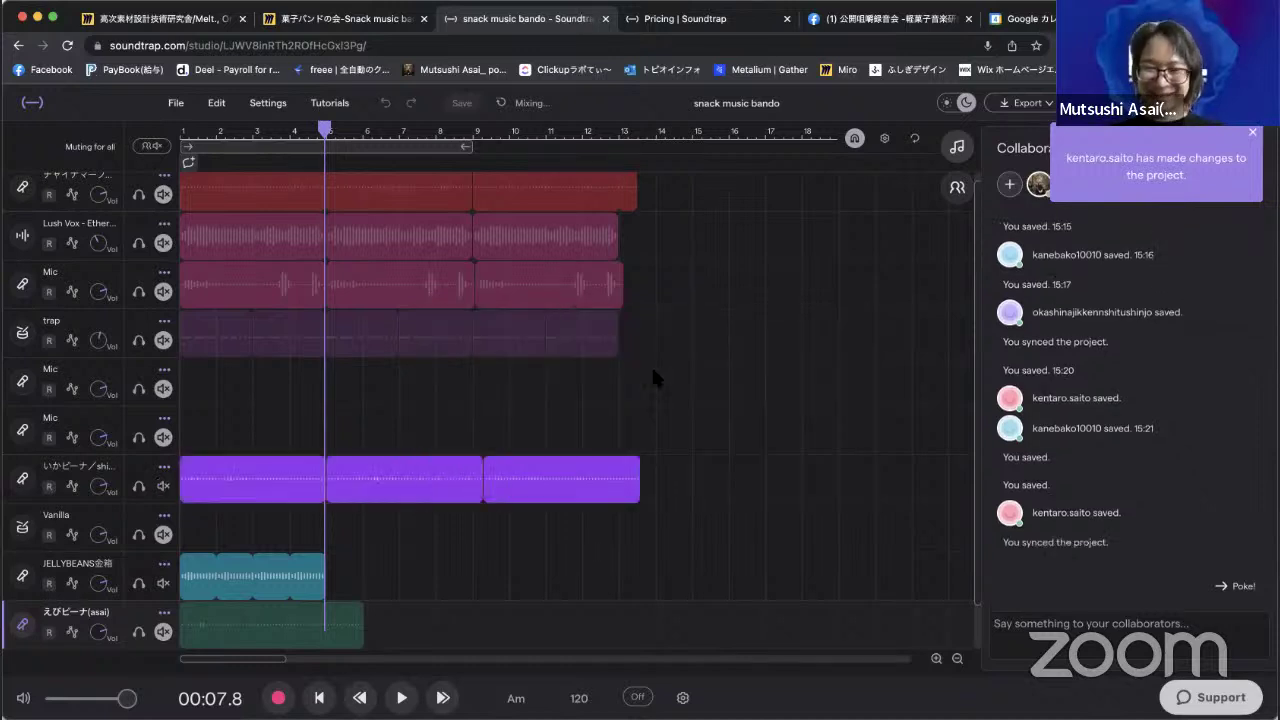
# Play the project from the beginning to listen to the いかピーナ and JELLYBEANS tracks together.
pyautogui.moveTo(577, 354)
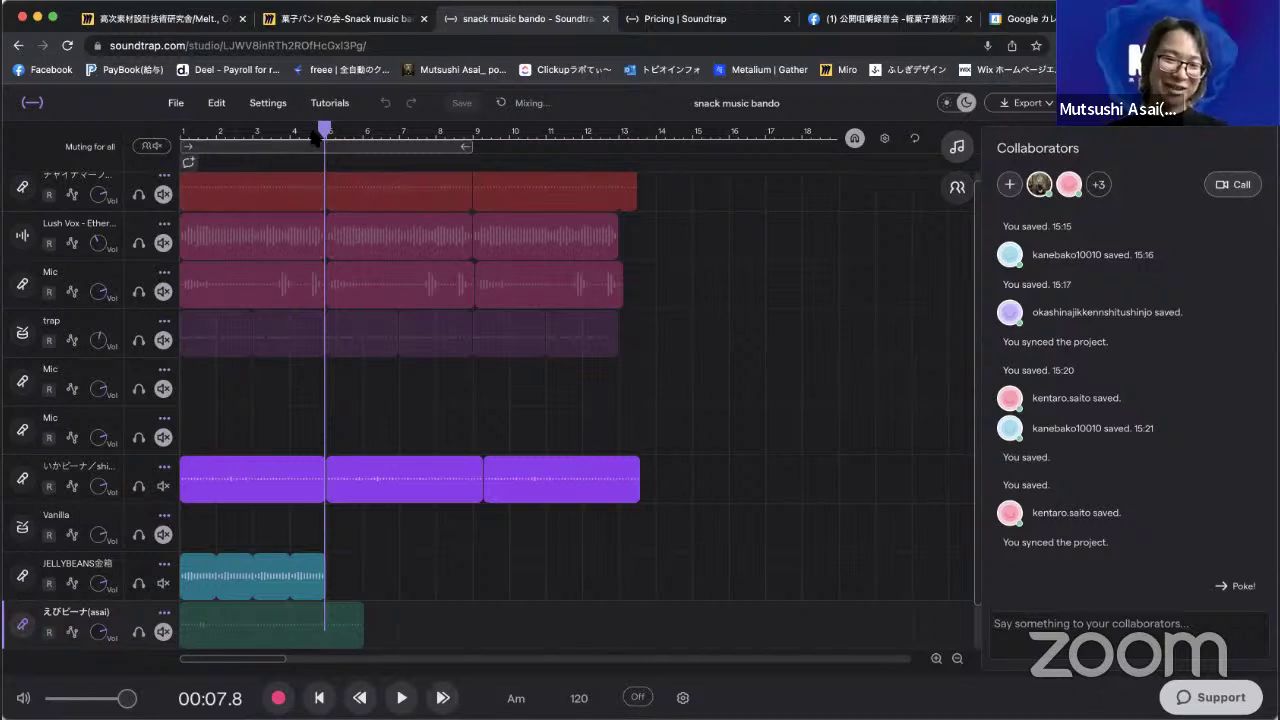
pyautogui.moveTo(325, 130); pyautogui.dragTo(182, 130)
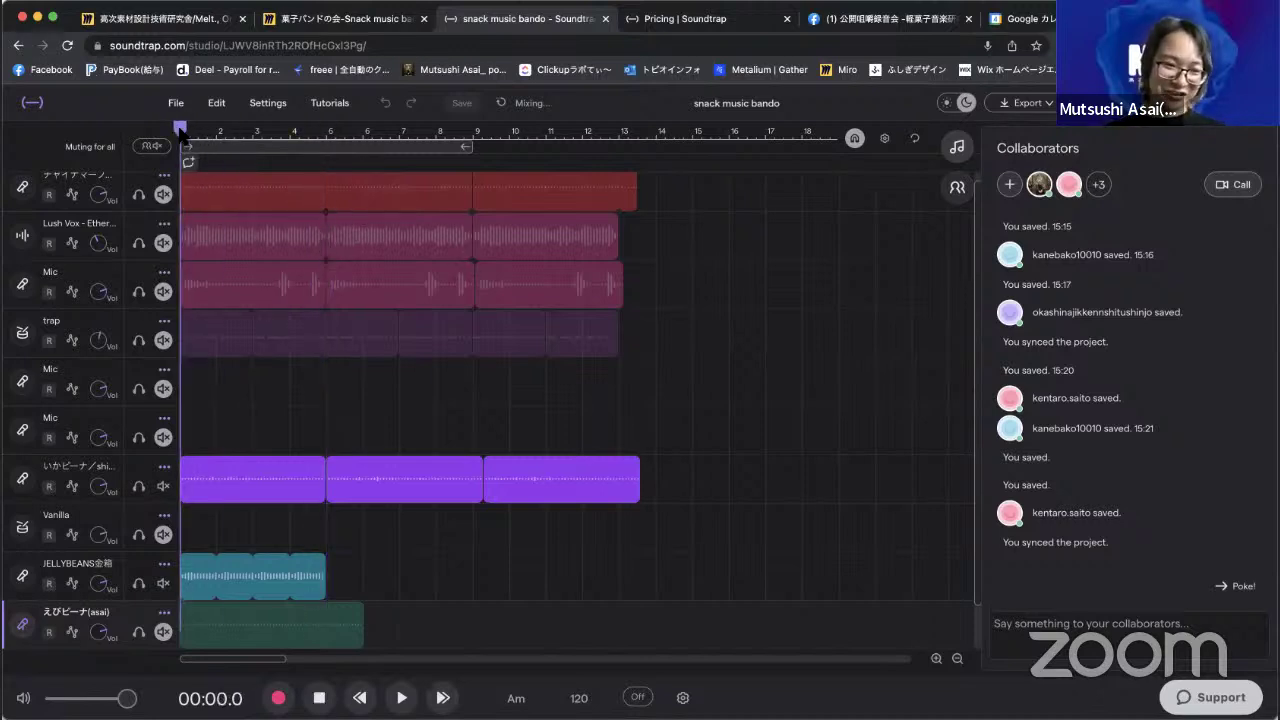
pyautogui.press('space')
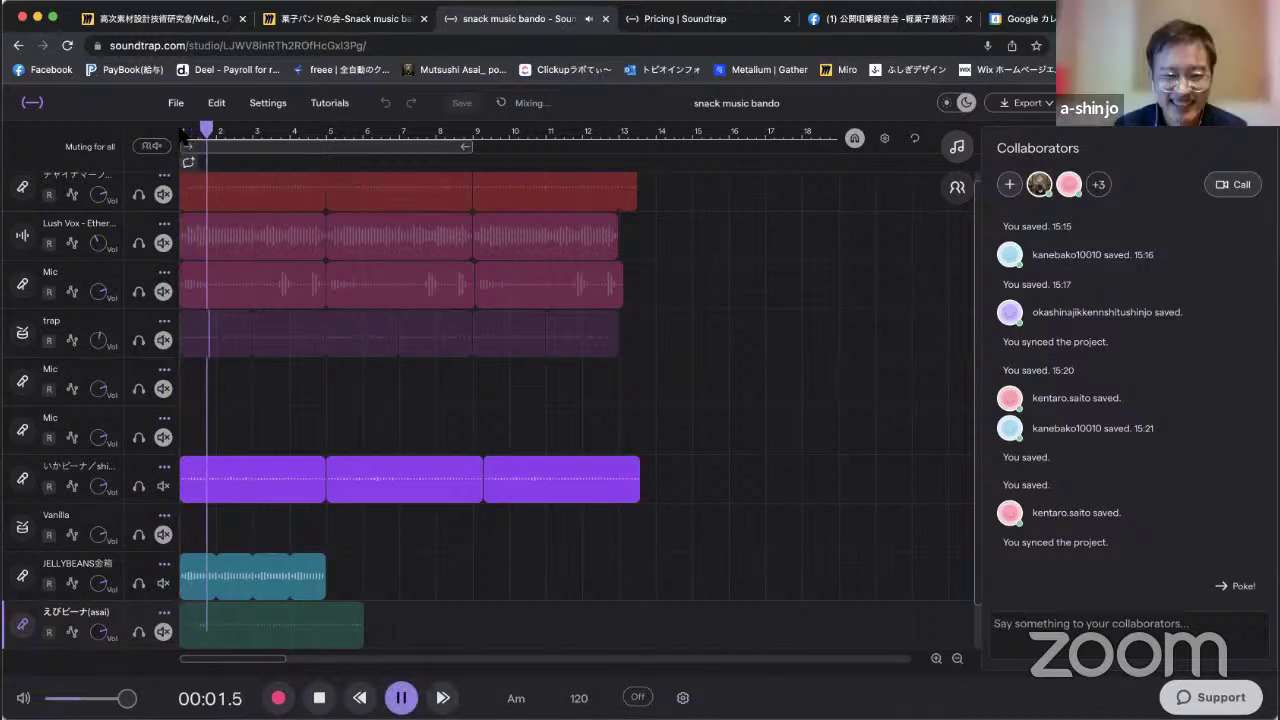
pyautogui.moveTo(191, 486)
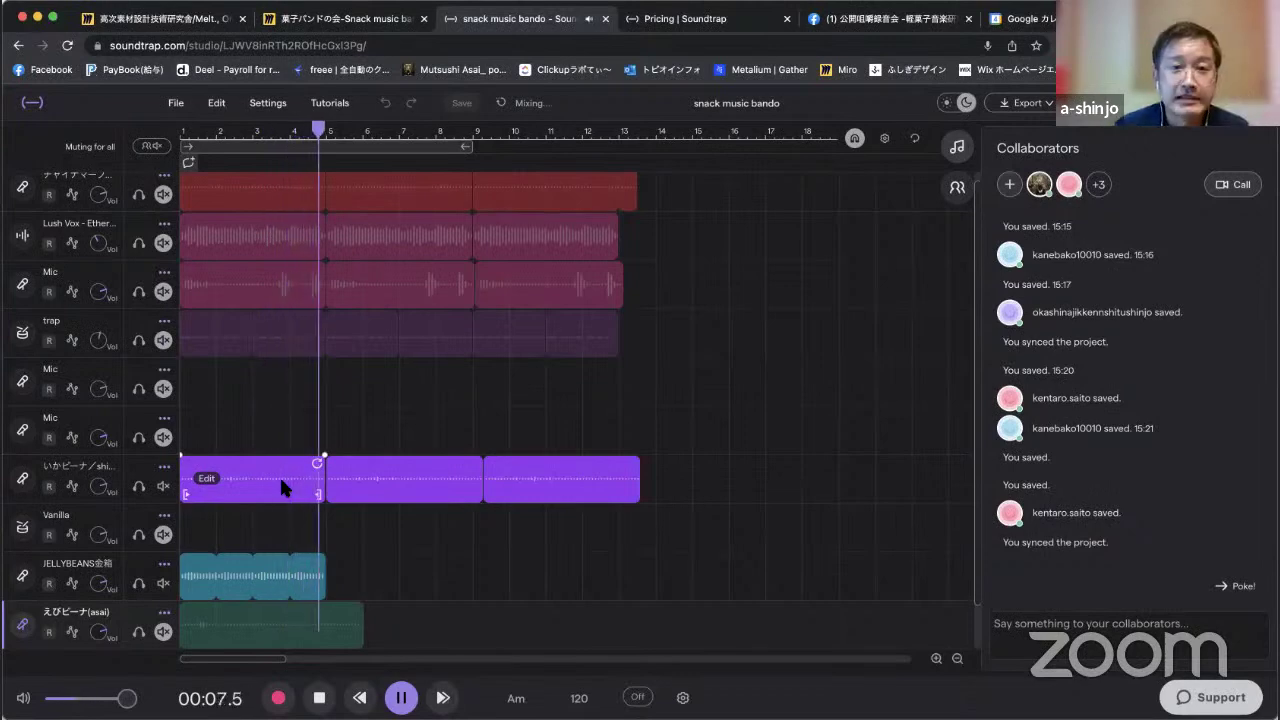
pyautogui.press('space')
# Unmute the えびピーナ track and play the project from the beginning to hear it with いかピーナ and JELLYBEANS.
pyautogui.moveTo(240, 600)
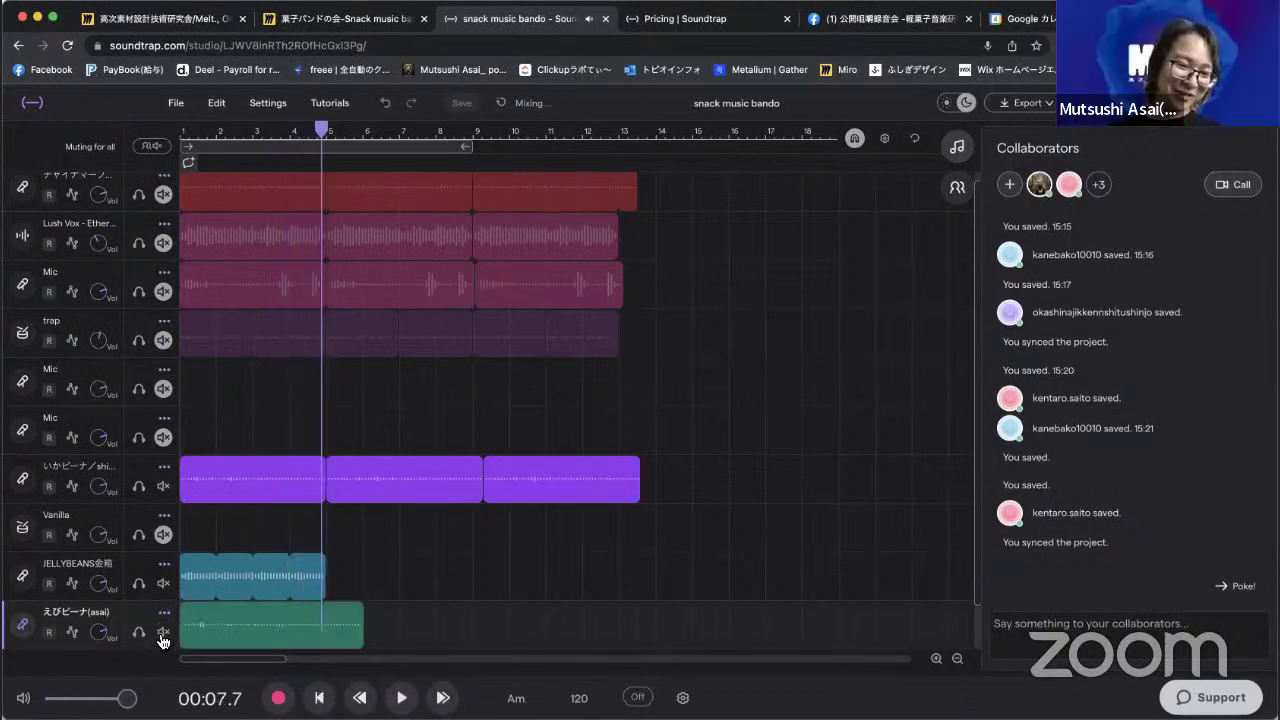
pyautogui.click(289, 132)
pyautogui.moveTo(289, 132); pyautogui.dragTo(134, 130)
pyautogui.press('space')
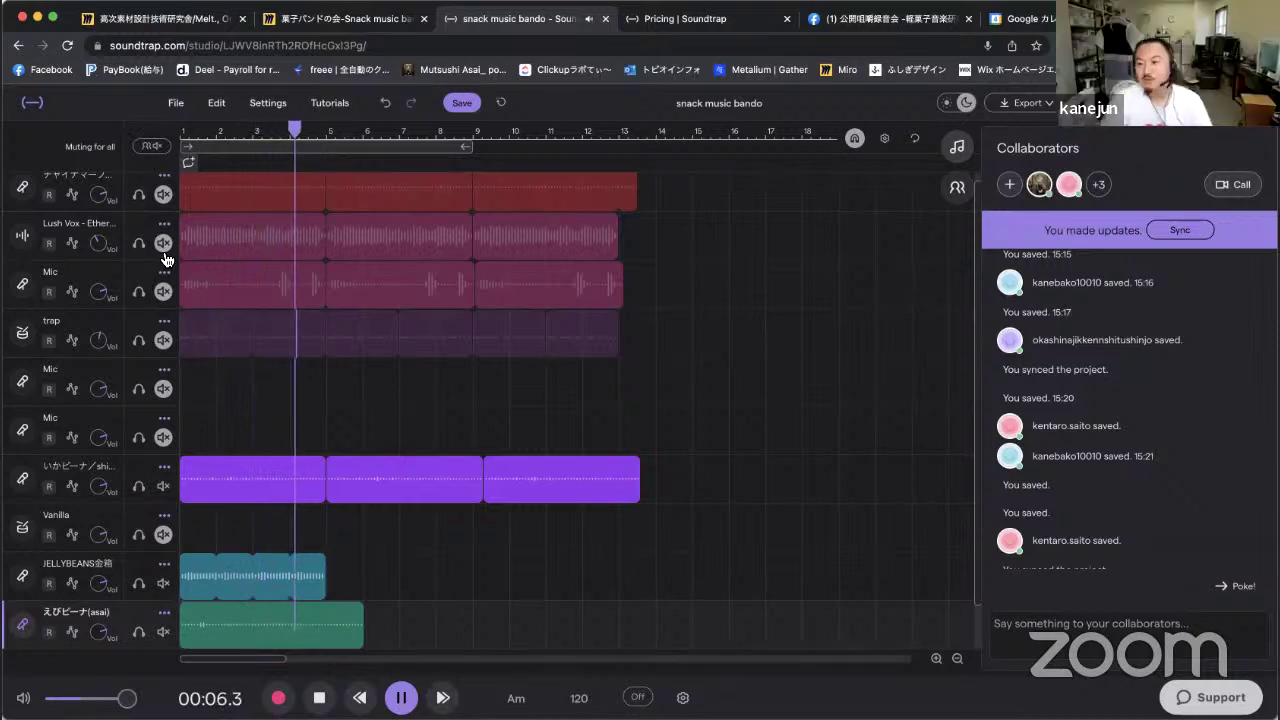
pyautogui.scroll(1, 168, 258)
pyautogui.press('space')
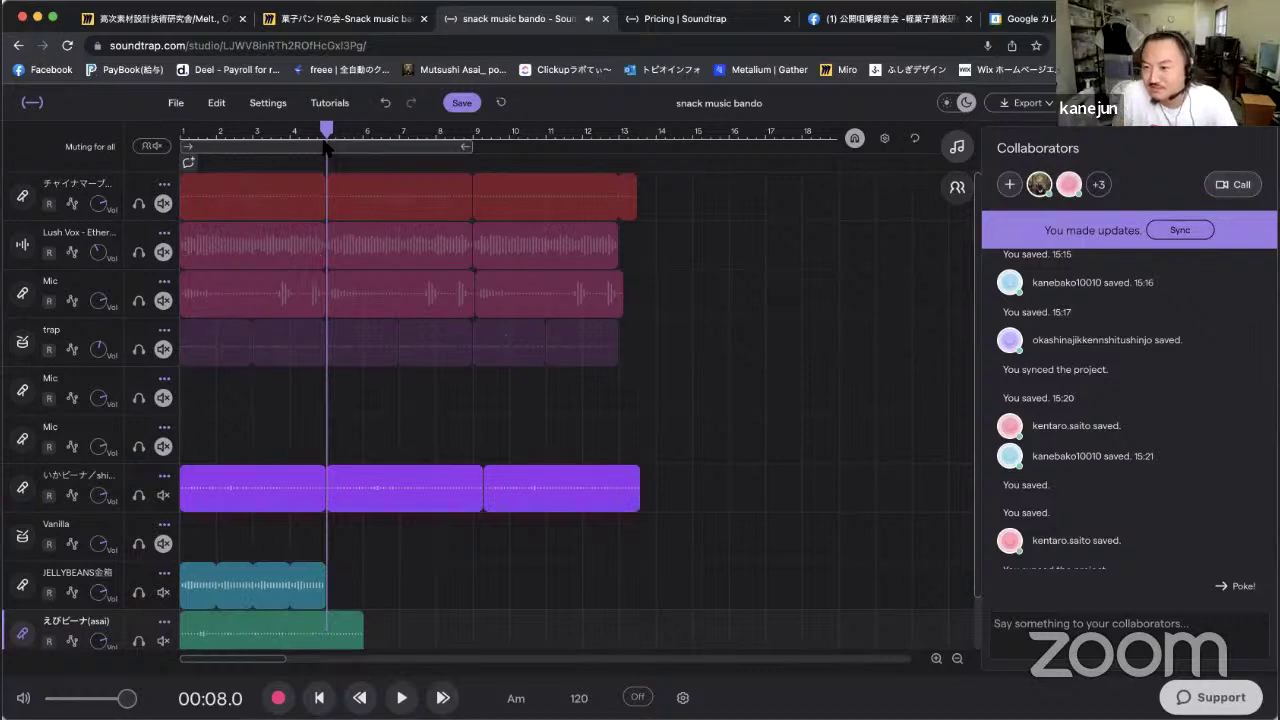
# Unmute the チャイナマーブル track, play the mix from the beginning, and return the playhead to the start.
pyautogui.click(163, 203)
pyautogui.moveTo(222, 143); pyautogui.dragTo(181, 143)
pyautogui.press('space')
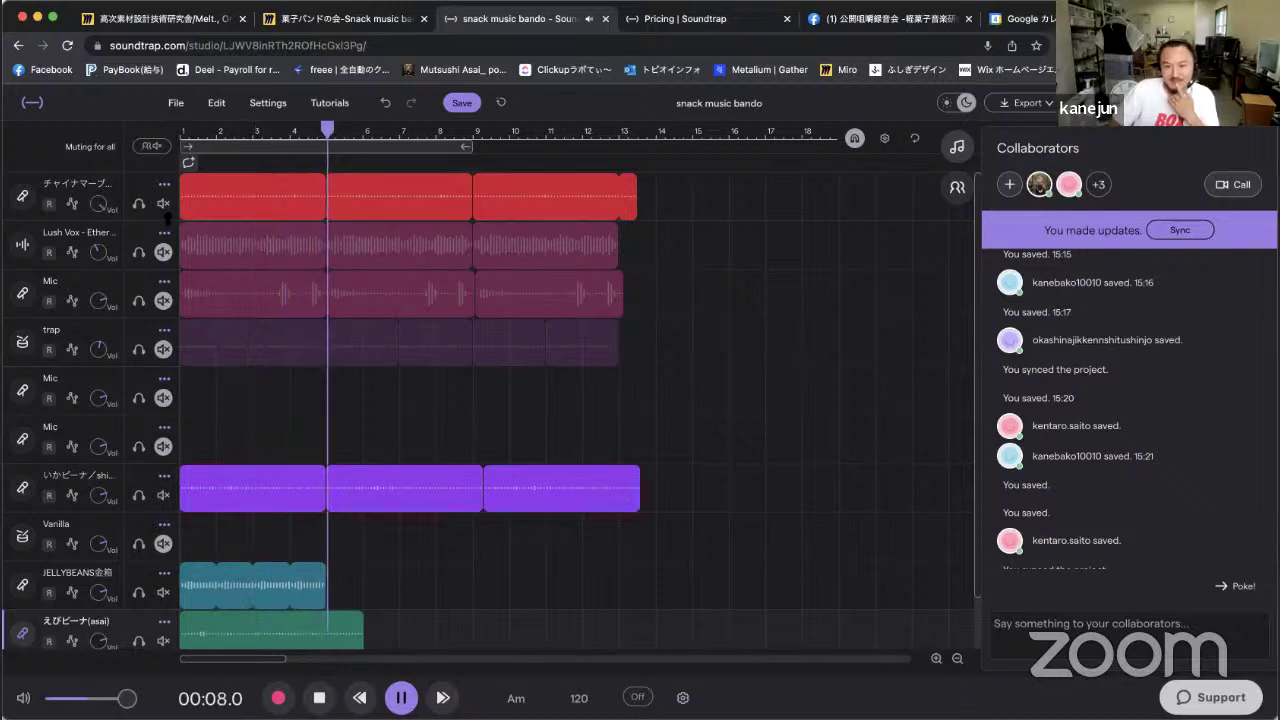
pyautogui.press('space')
pyautogui.click(337, 128)
pyautogui.moveTo(335, 128); pyautogui.dragTo(181, 131)
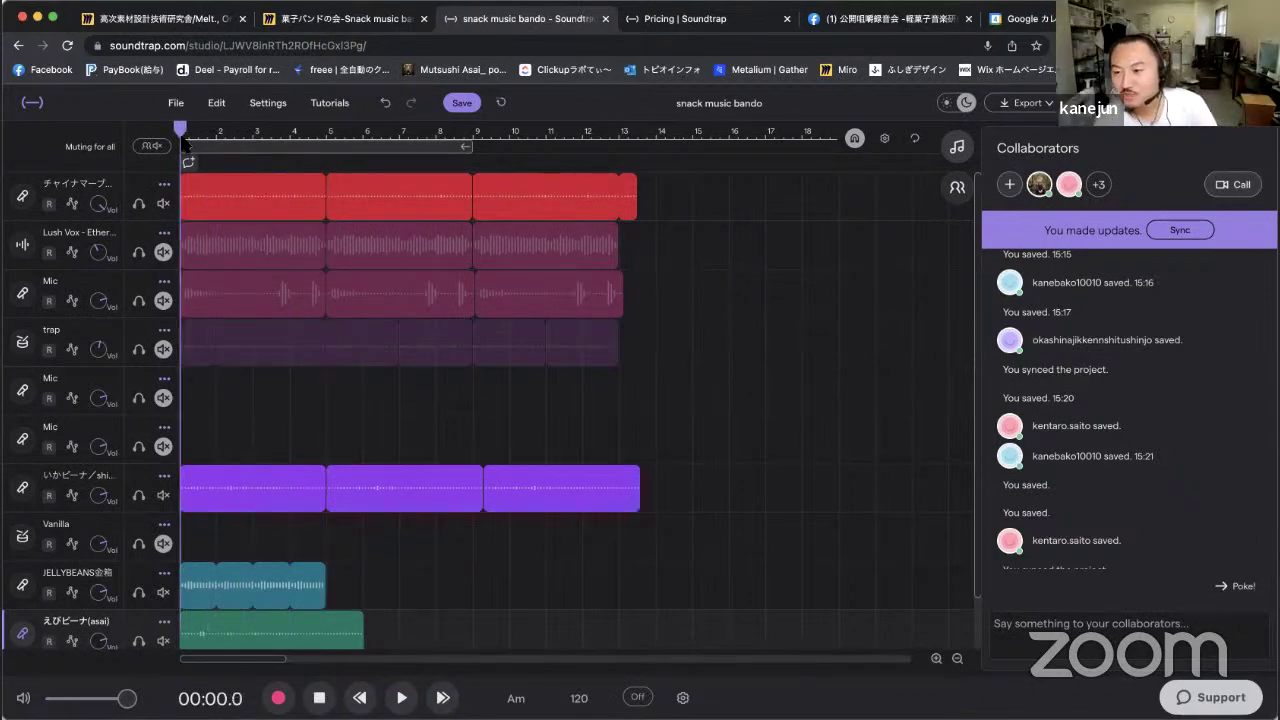
# Unmute the Lush Vox track and play the mix from the beginning to hear it with the snack tracks.
pyautogui.click(164, 252)
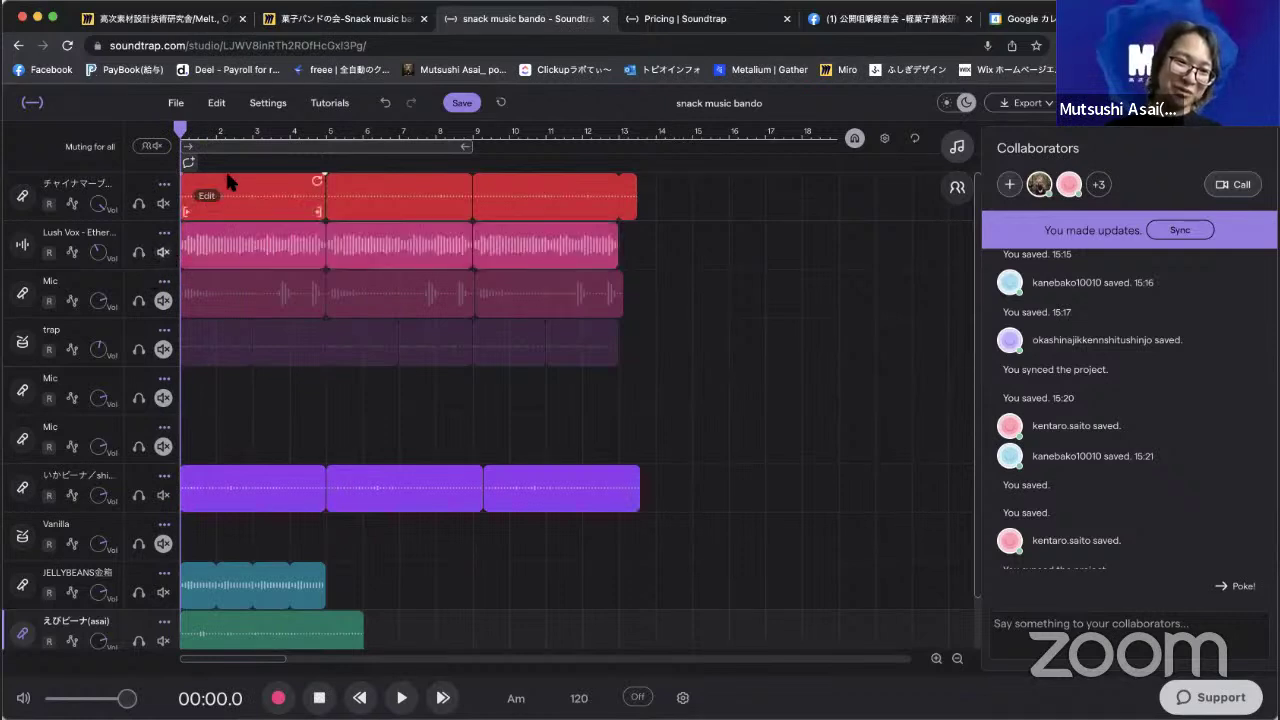
pyautogui.press('space')
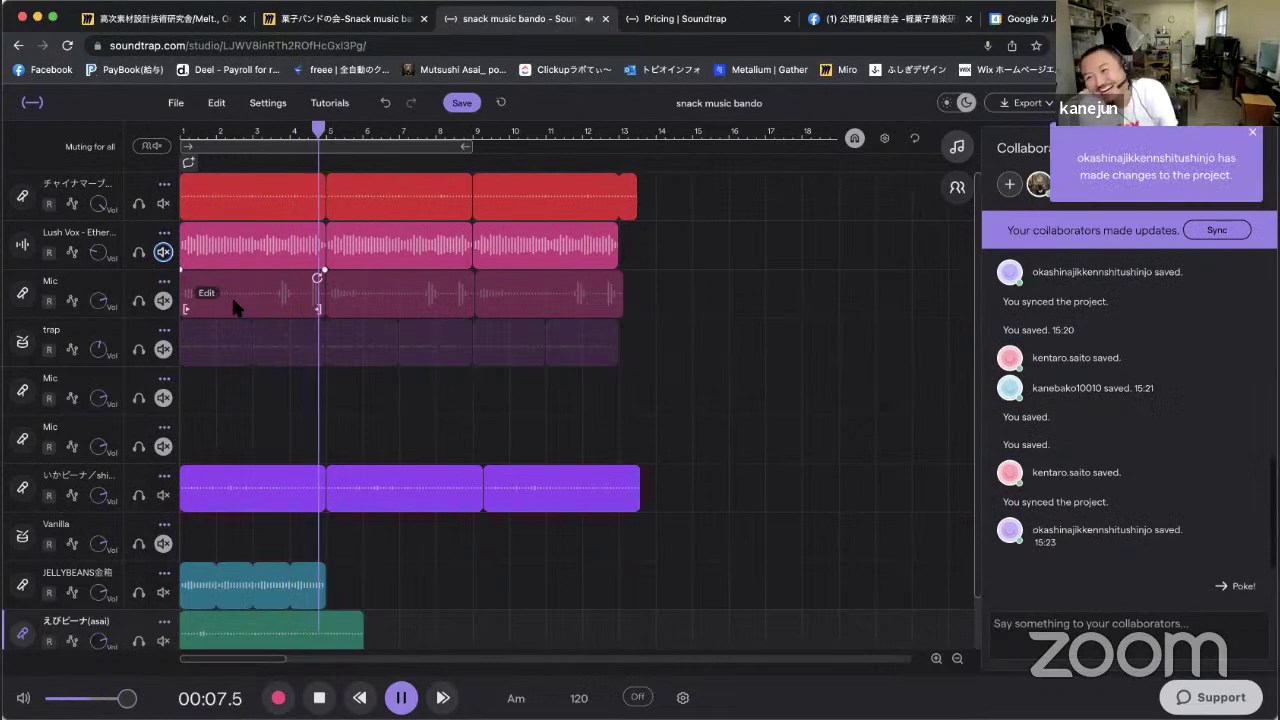
pyautogui.press('space')
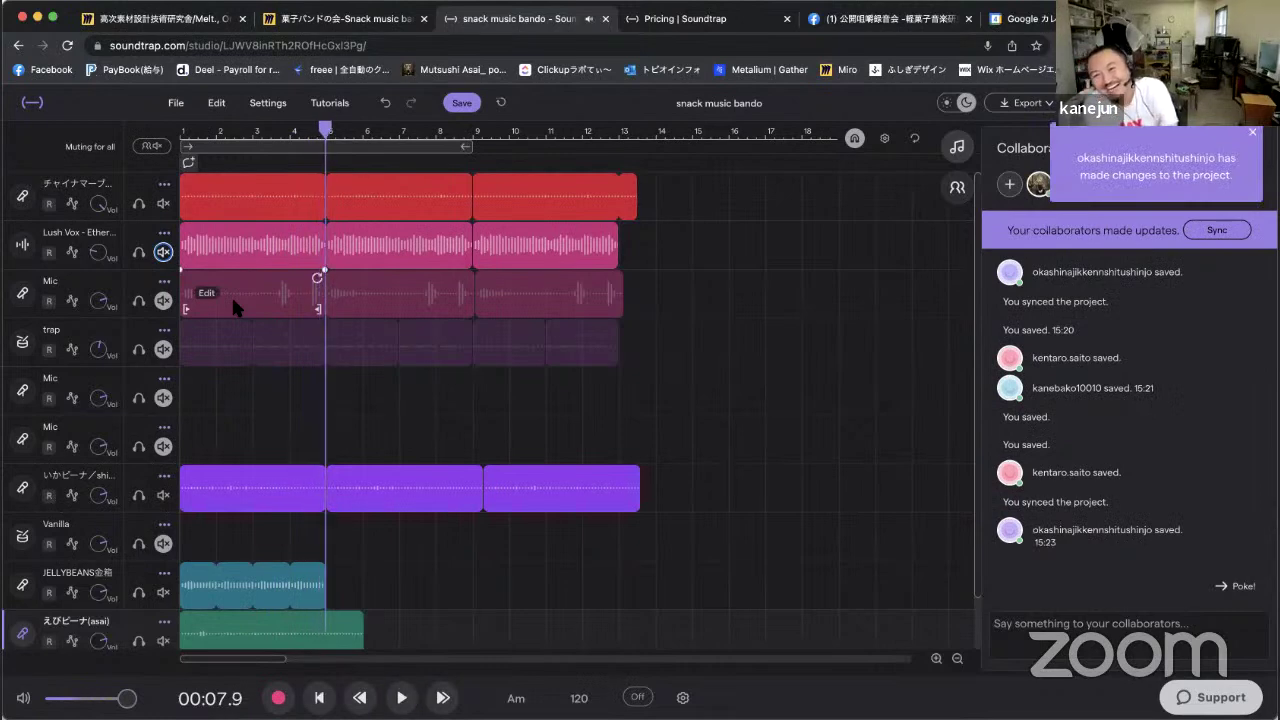
# Sync the collaborators' latest updates into the project and check the いかピーナ tracks added near the end of the track list.
pyautogui.click(1200, 231)
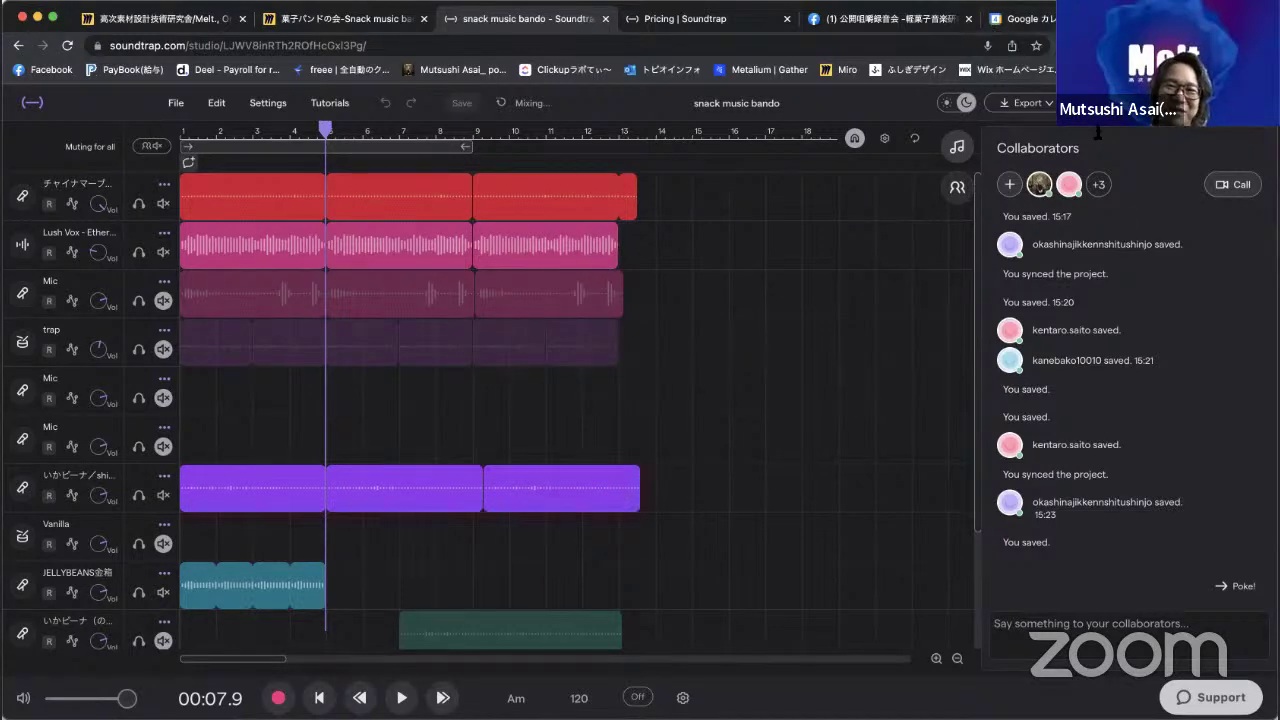
pyautogui.moveTo(569, 478)
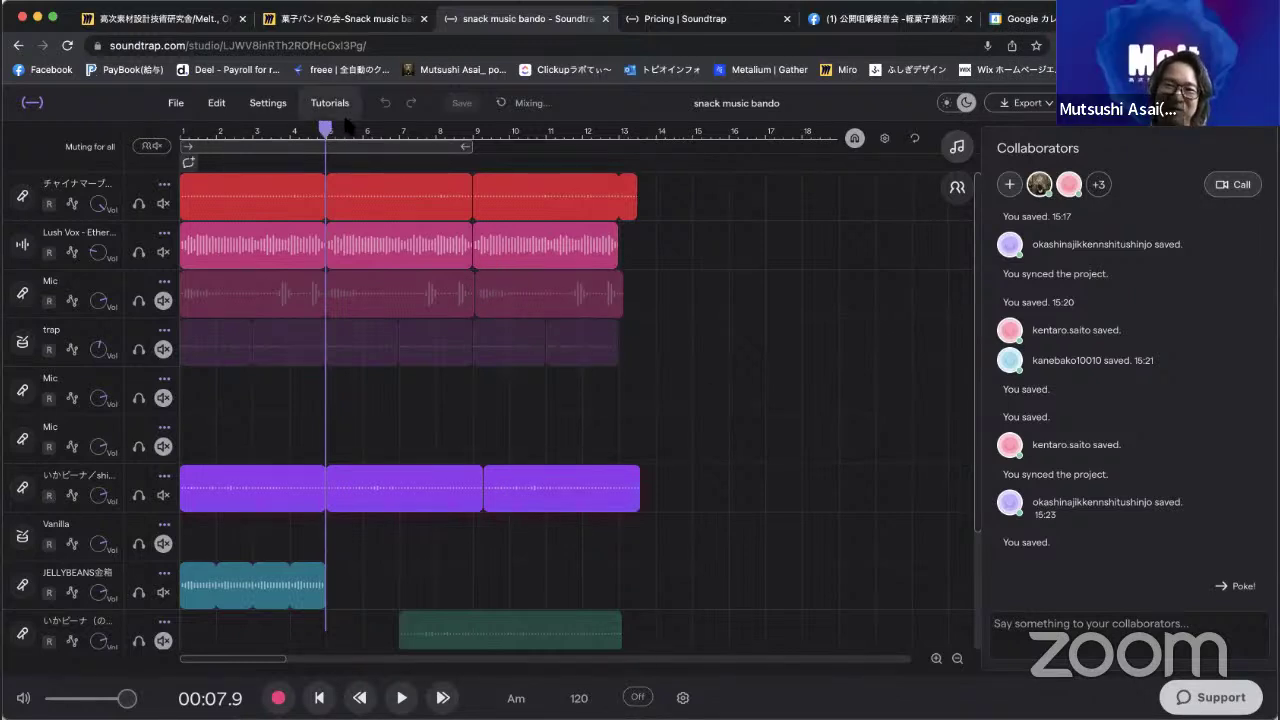
pyautogui.moveTo(349, 222)
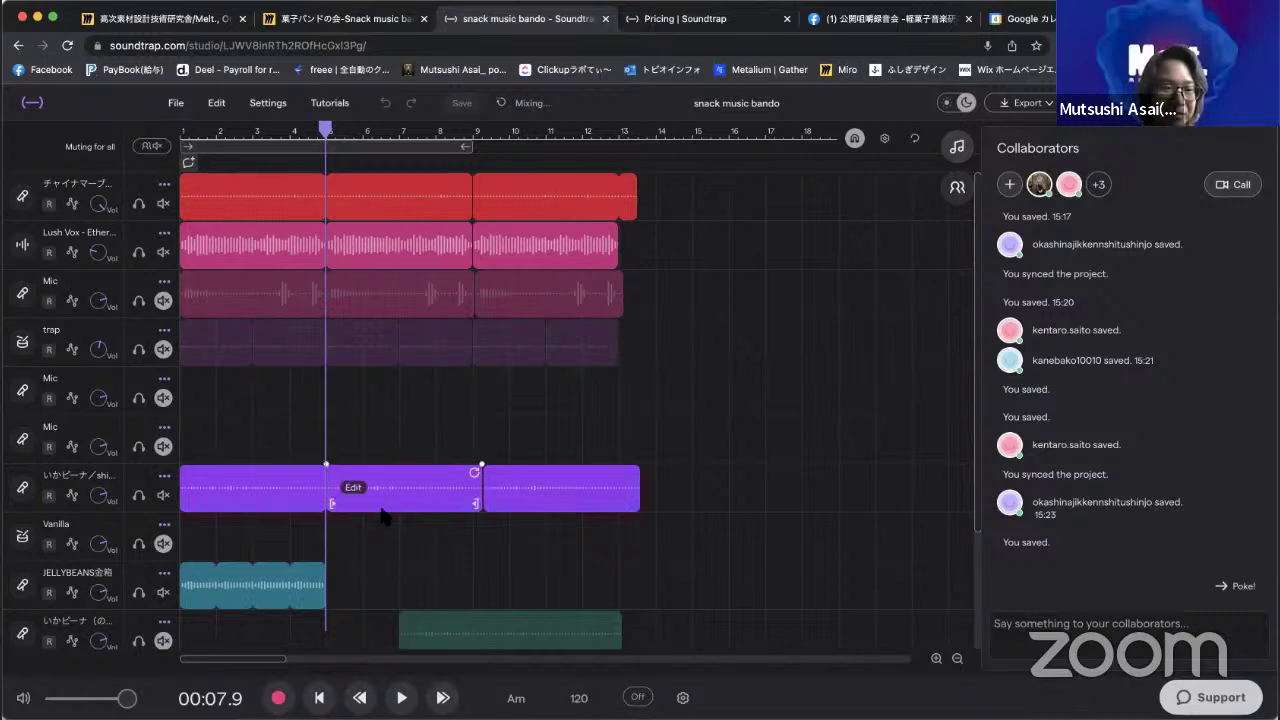
pyautogui.scroll(-3, 390, 486)
pyautogui.scroll(-3, 289, 556)
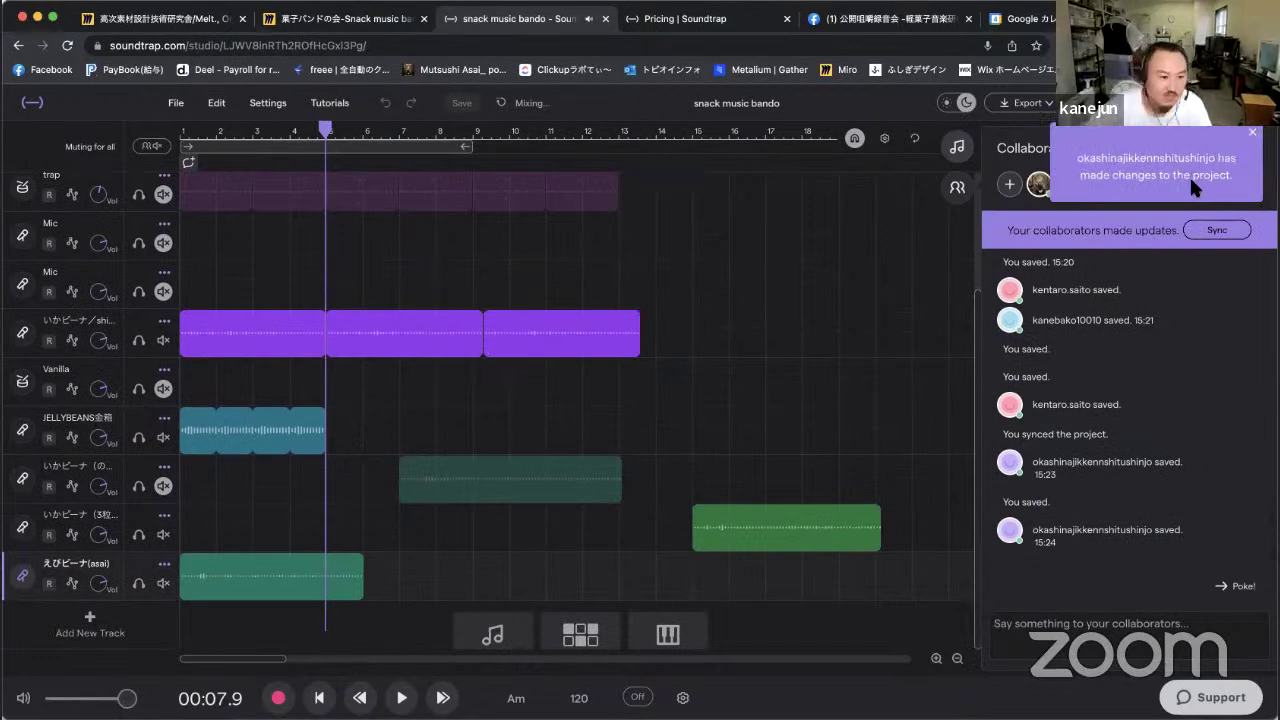
pyautogui.click(1217, 230)
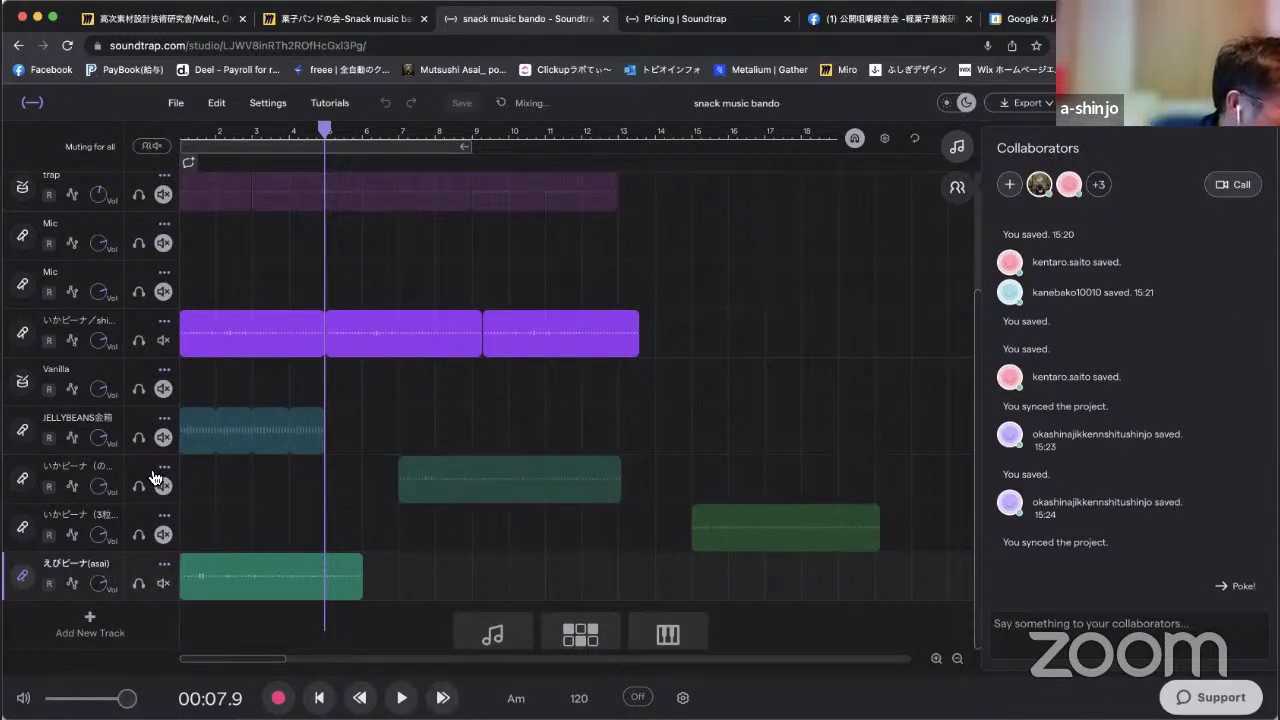
# Unmute the trap track and mute the チャイナマーブル and Lush Vox tracks, keeping the recorded Mic track above trap muted.
pyautogui.scroll(3, 116, 472)
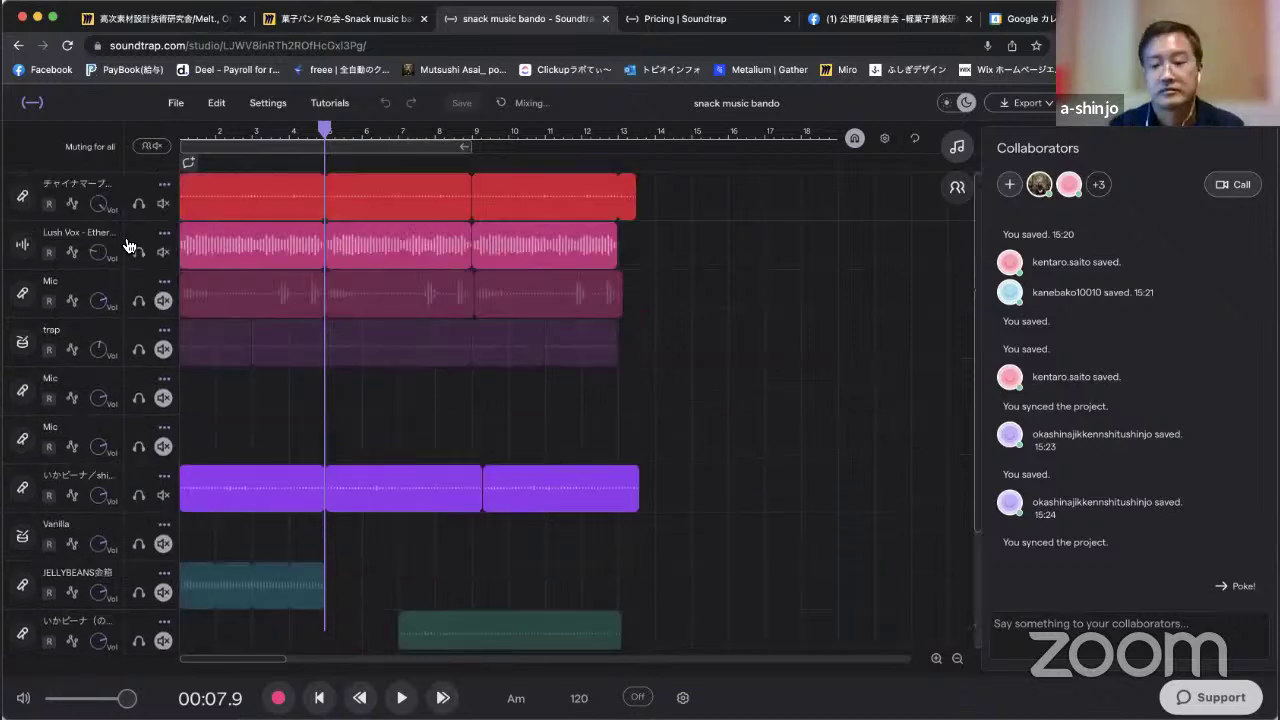
pyautogui.click(163, 302)
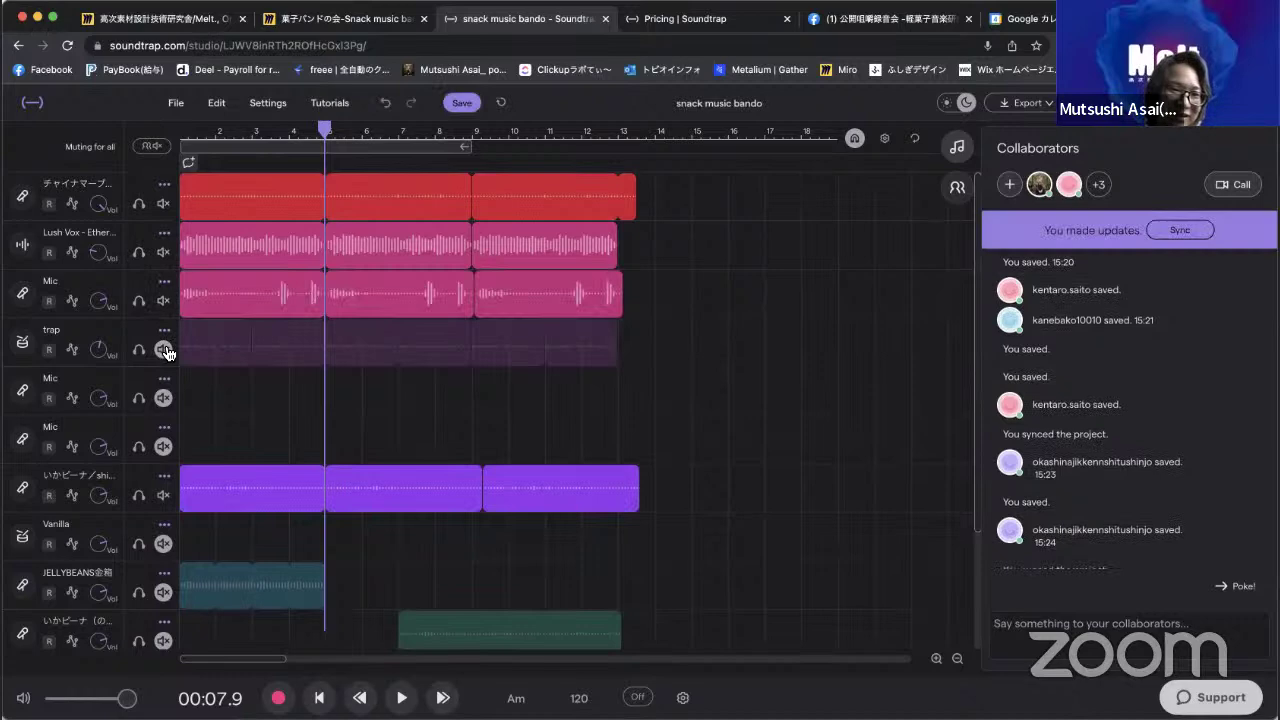
pyautogui.click(165, 351)
pyautogui.click(165, 350)
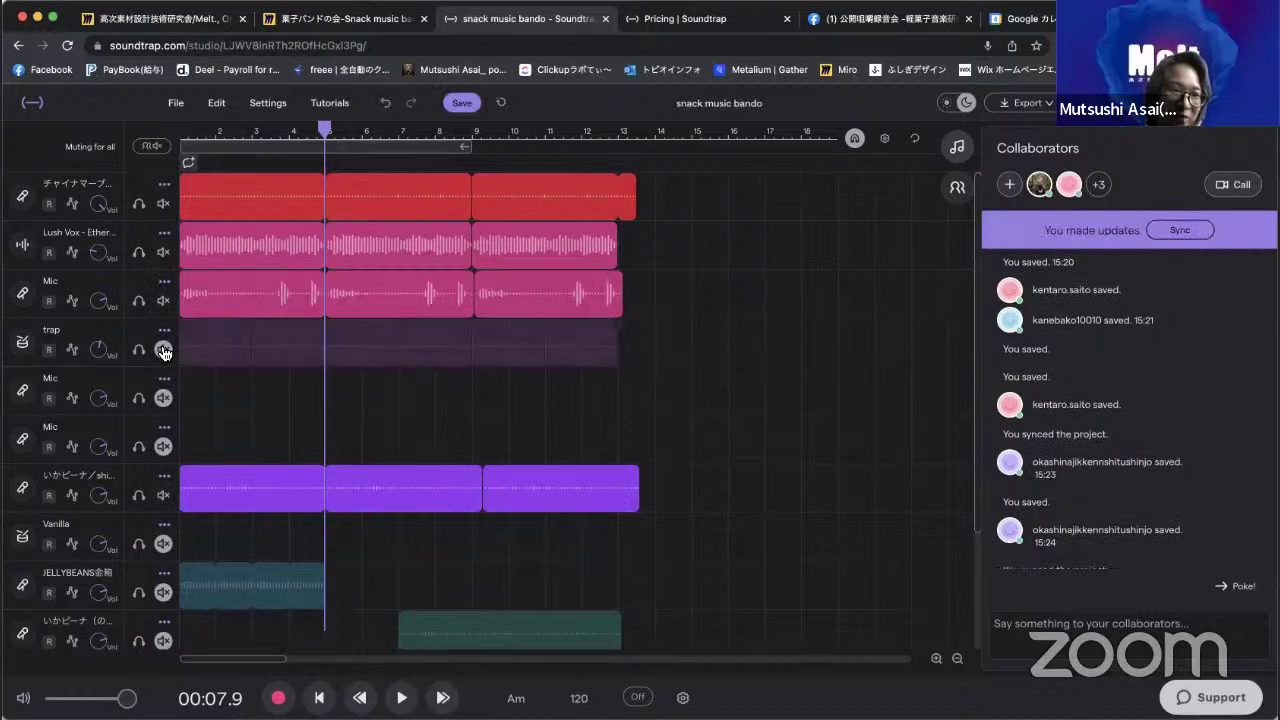
pyautogui.click(165, 351)
pyautogui.click(163, 301)
pyautogui.click(162, 253)
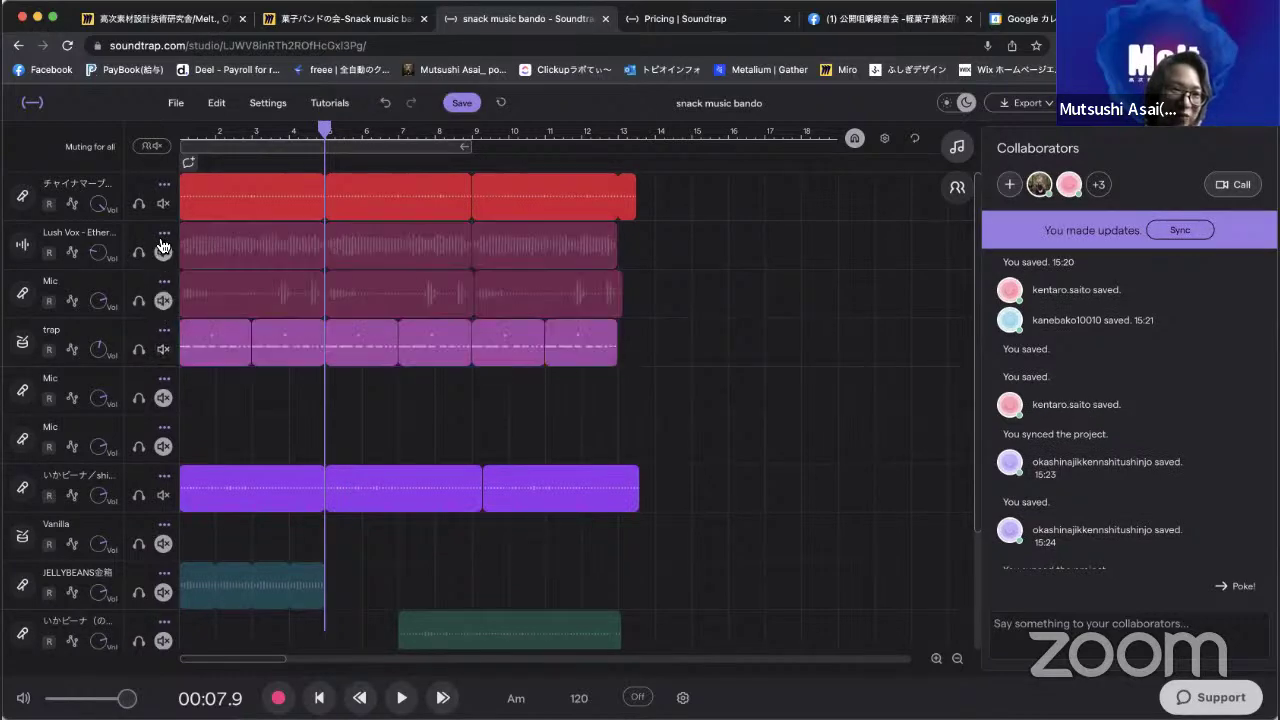
pyautogui.click(165, 204)
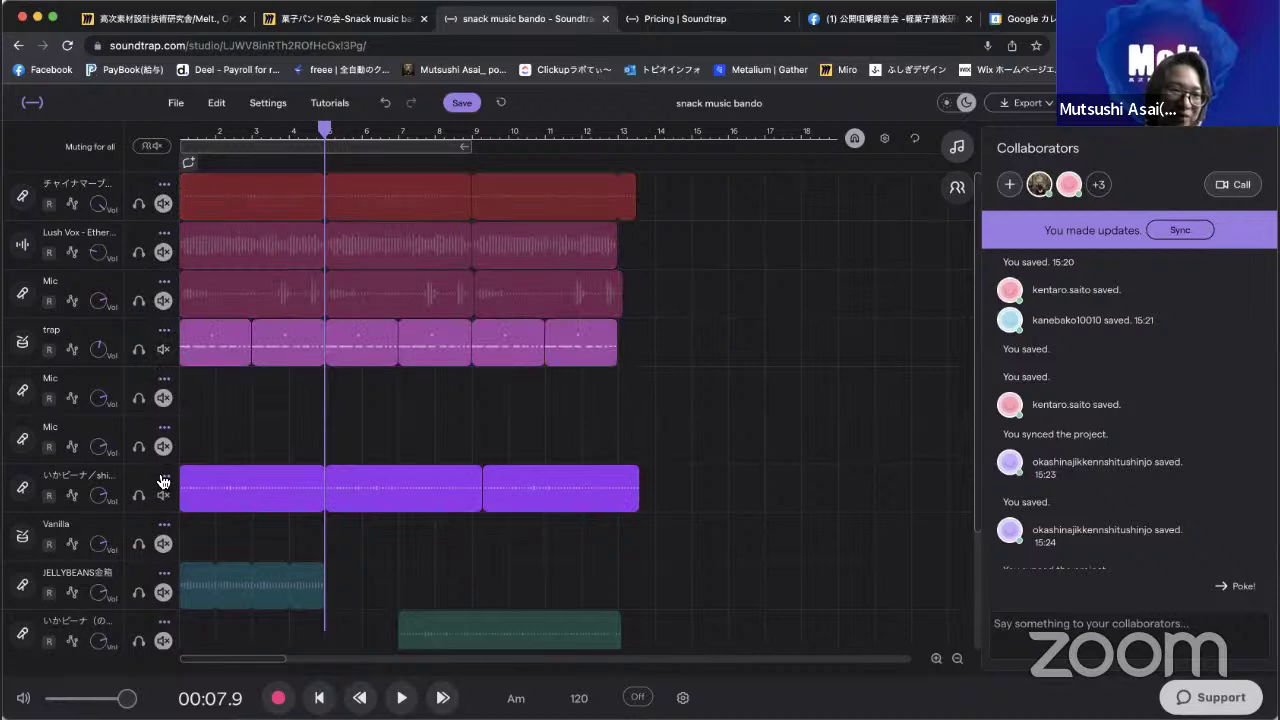
# Play the opening bars to hear the trap beat with the unmuted snack tracks, and sync the project changes.
pyautogui.moveTo(233, 133); pyautogui.dragTo(177, 136)
pyautogui.press('space')
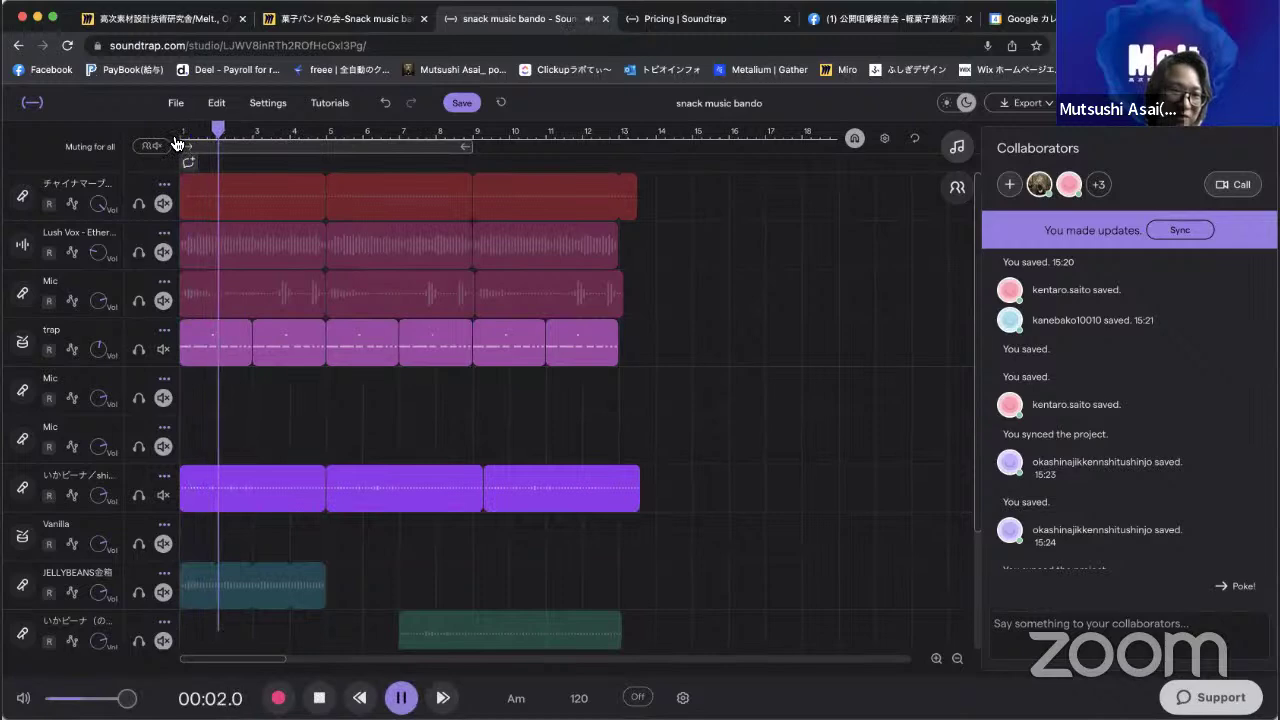
pyautogui.press('space')
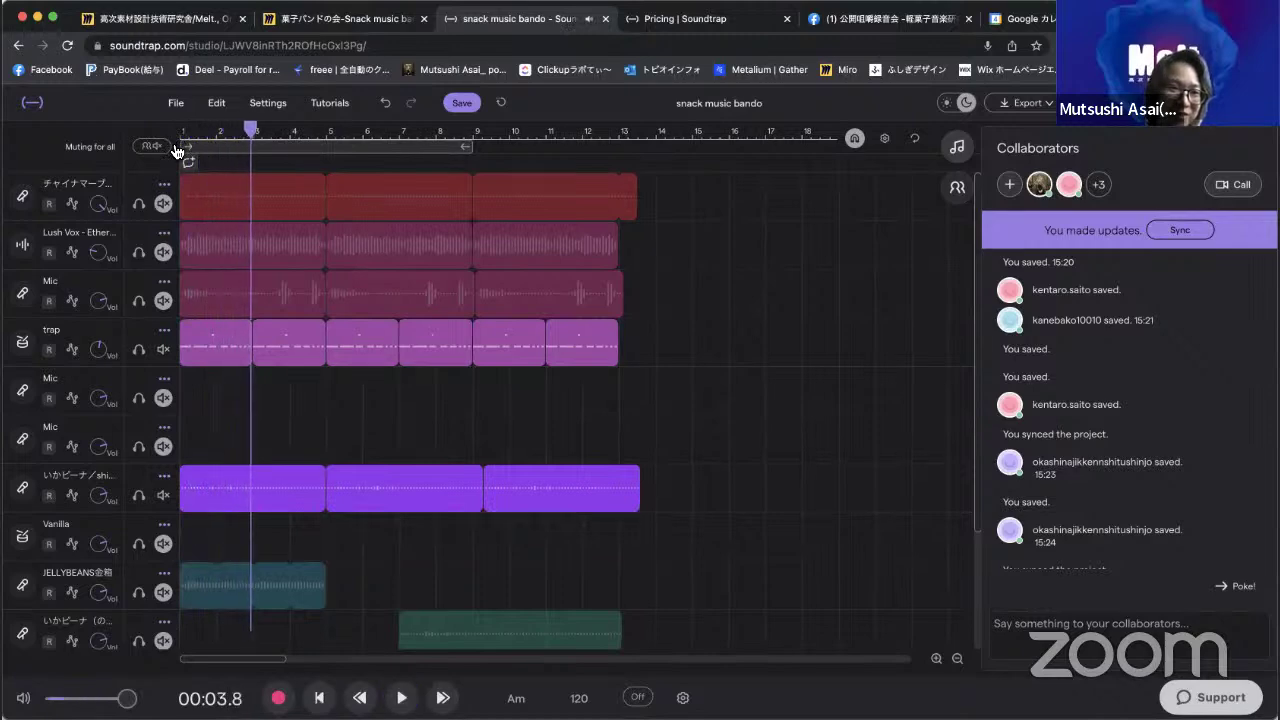
pyautogui.scroll(-3, 243, 445)
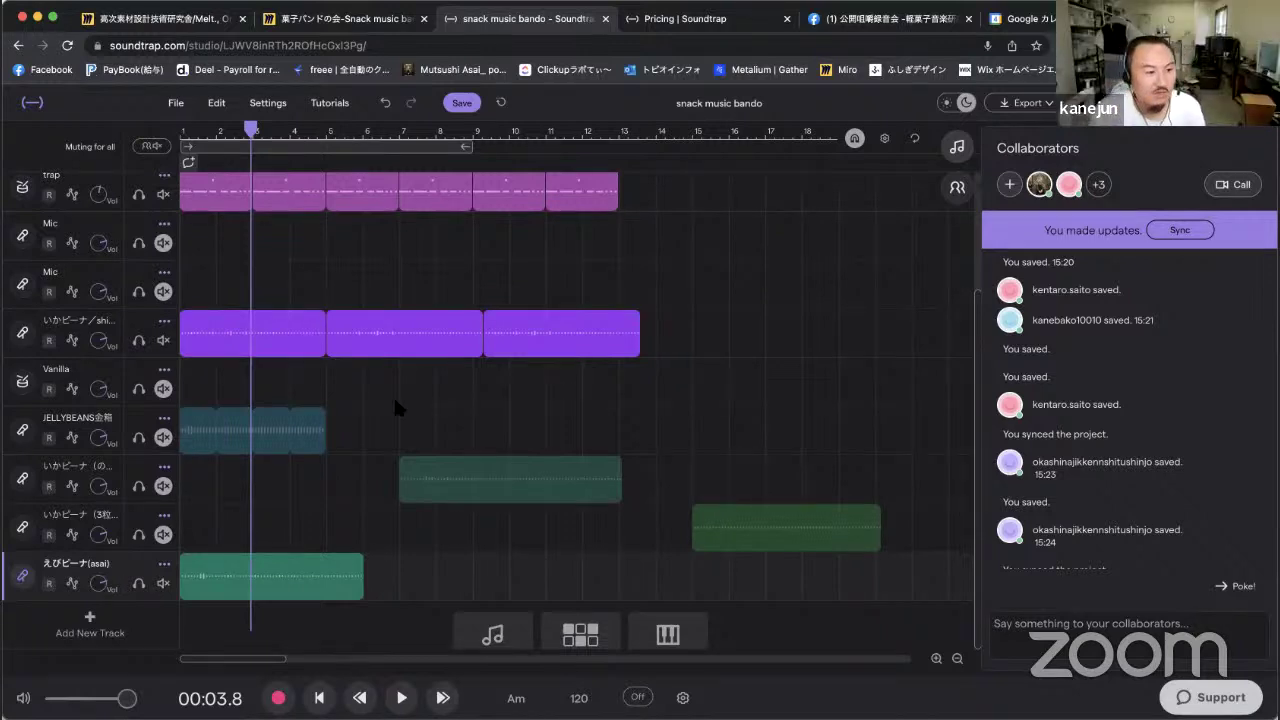
pyautogui.click(1147, 230)
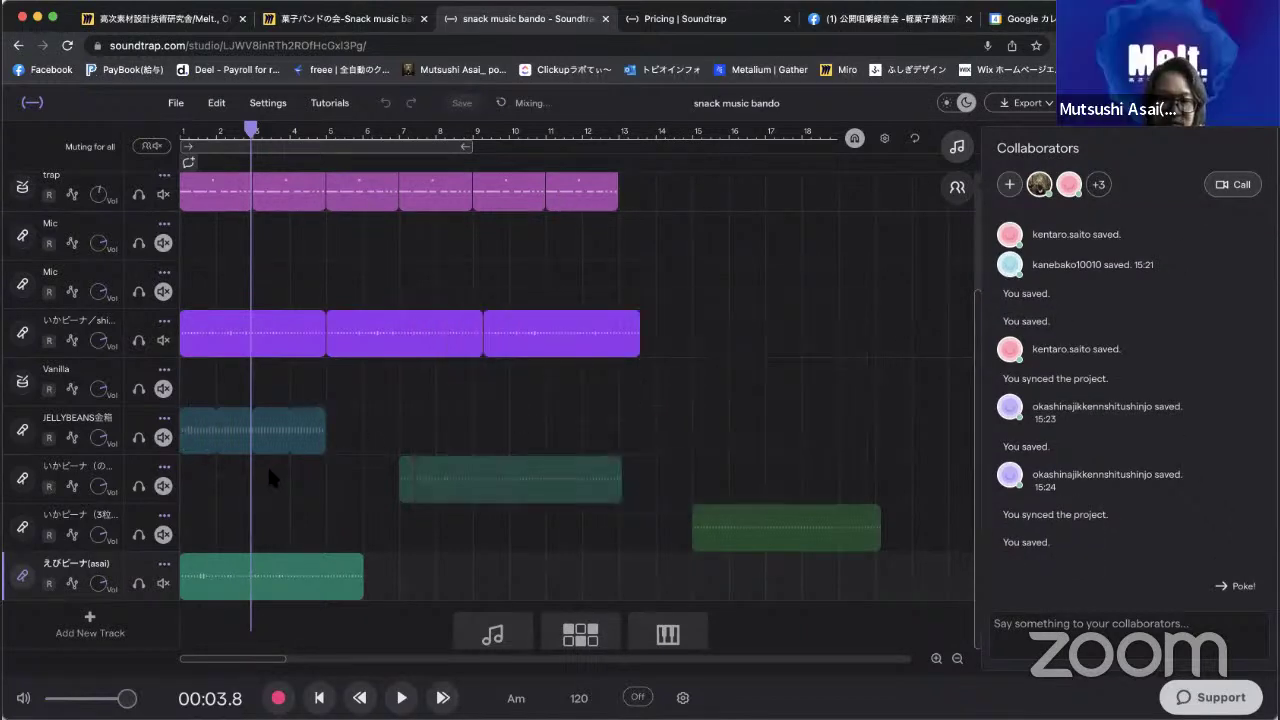
# Solo the いかピーナ（3粒… track and play its clip starting near bar 15 to listen to it on its own.
pyautogui.click(143, 539)
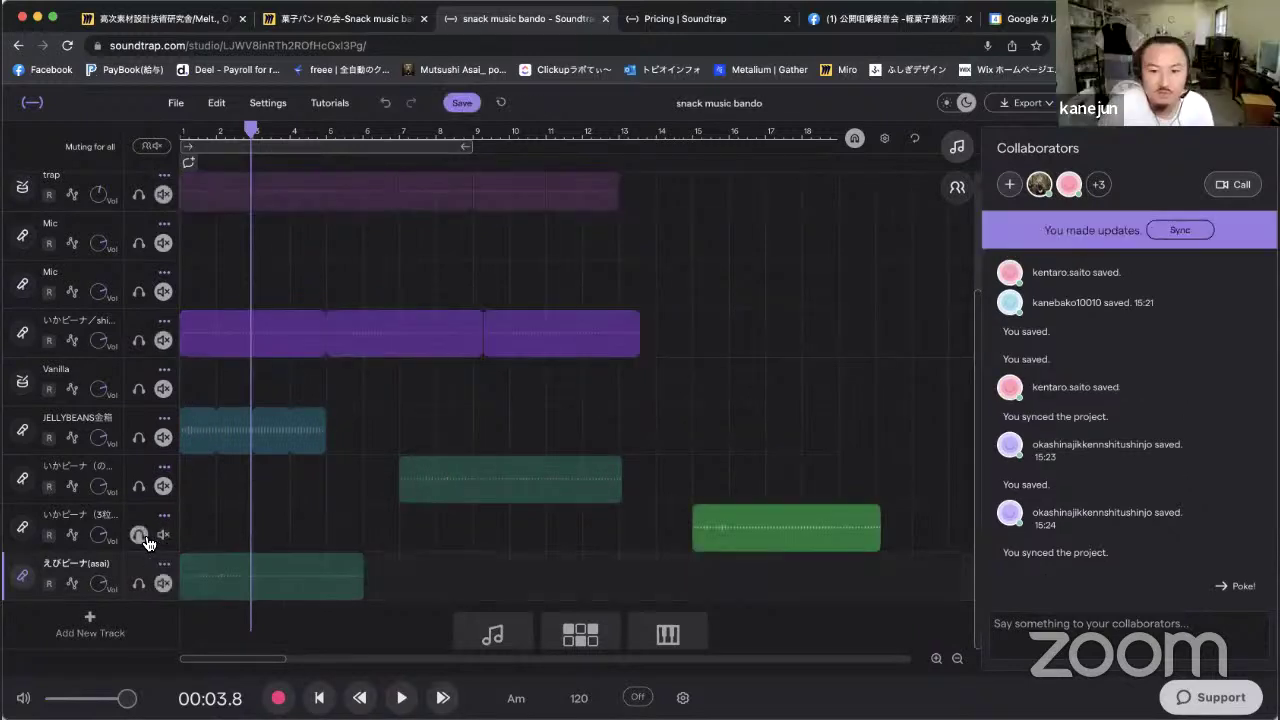
pyautogui.click(139, 538)
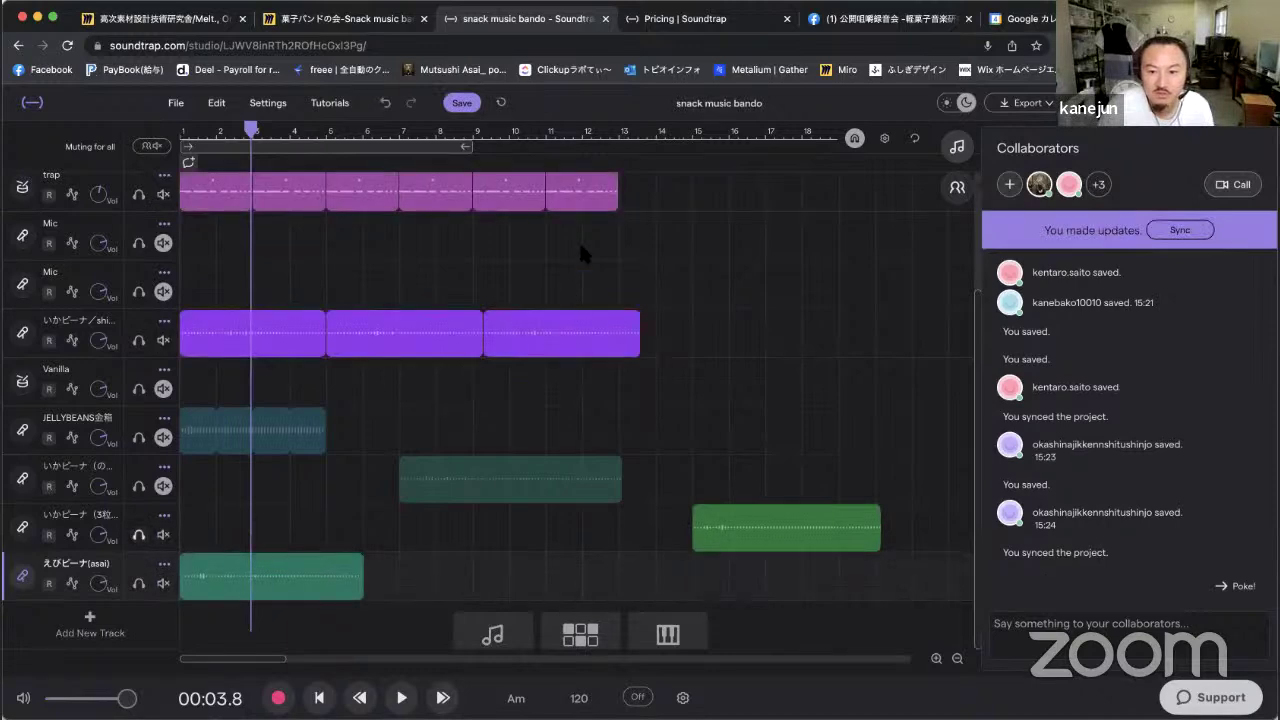
pyautogui.click(139, 534)
pyautogui.moveTo(650, 134); pyautogui.dragTo(686, 140)
pyautogui.press('space')
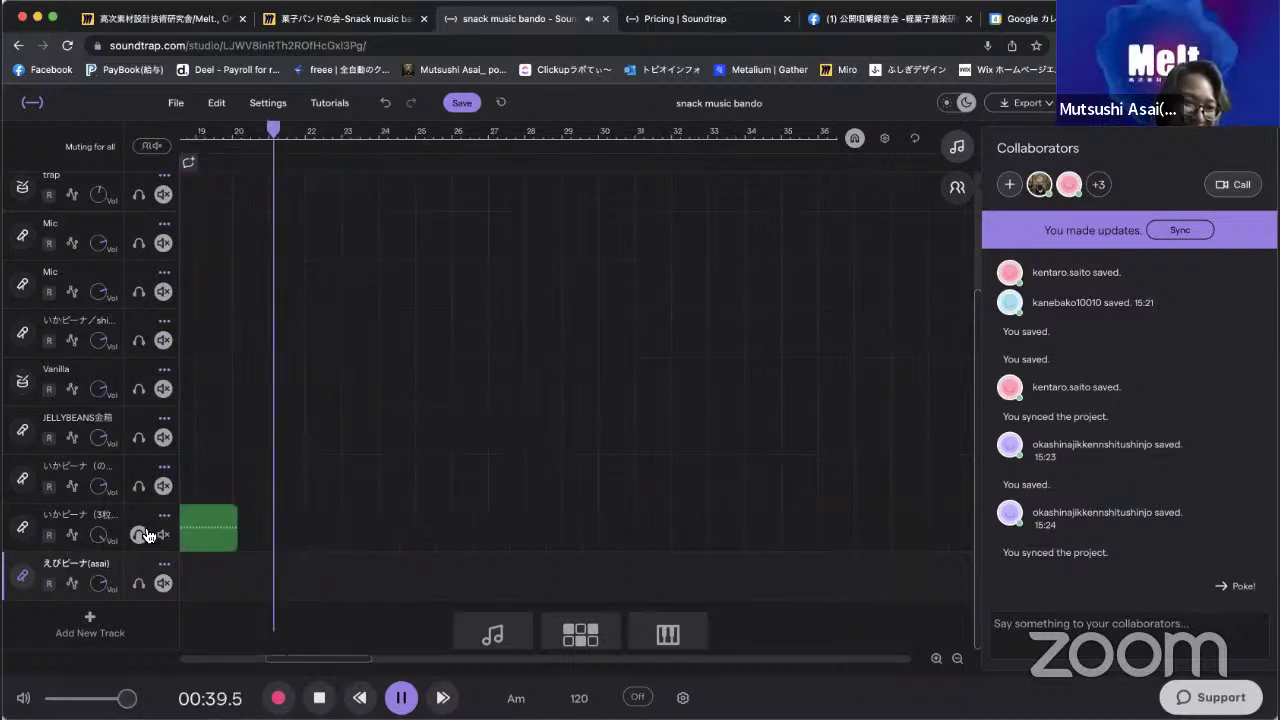
pyautogui.press('space')
# Turn off solo on the いかピーナ（3粒… track and return the playhead to the start of the project.
pyautogui.hscroll(-1, 297, 463)
pyautogui.hscroll(-10, 297, 463)
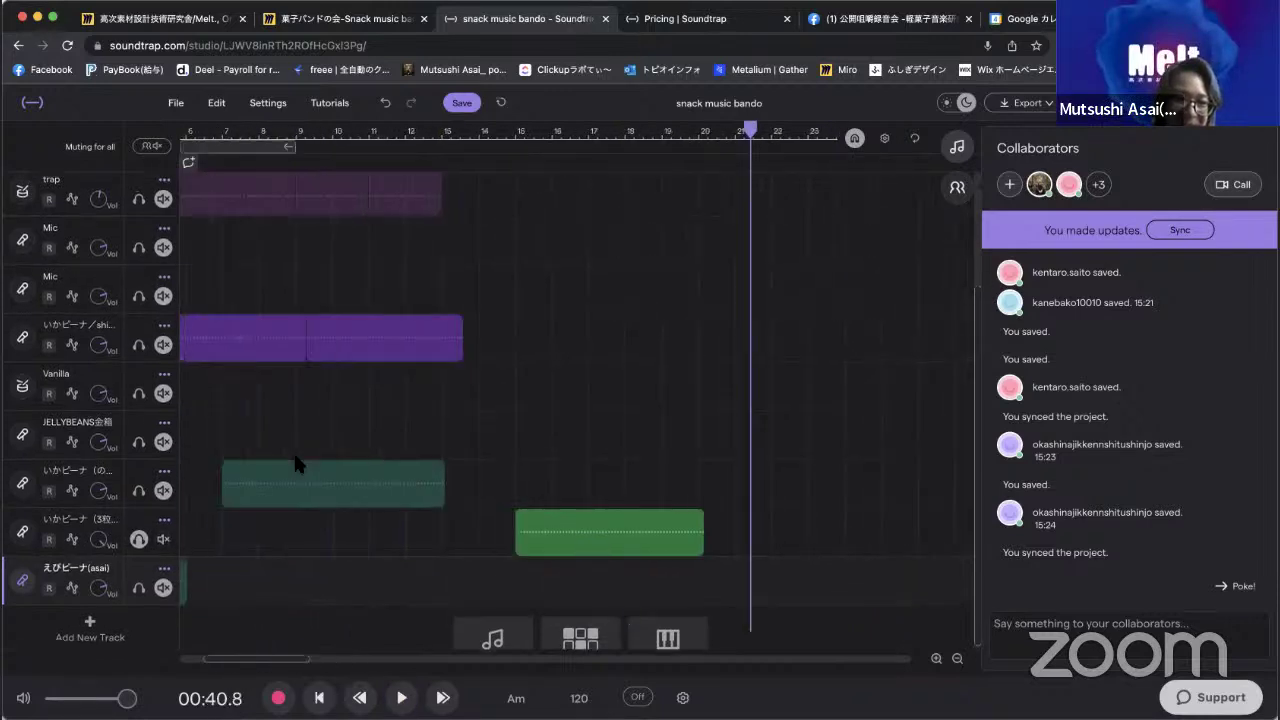
pyautogui.click(140, 546)
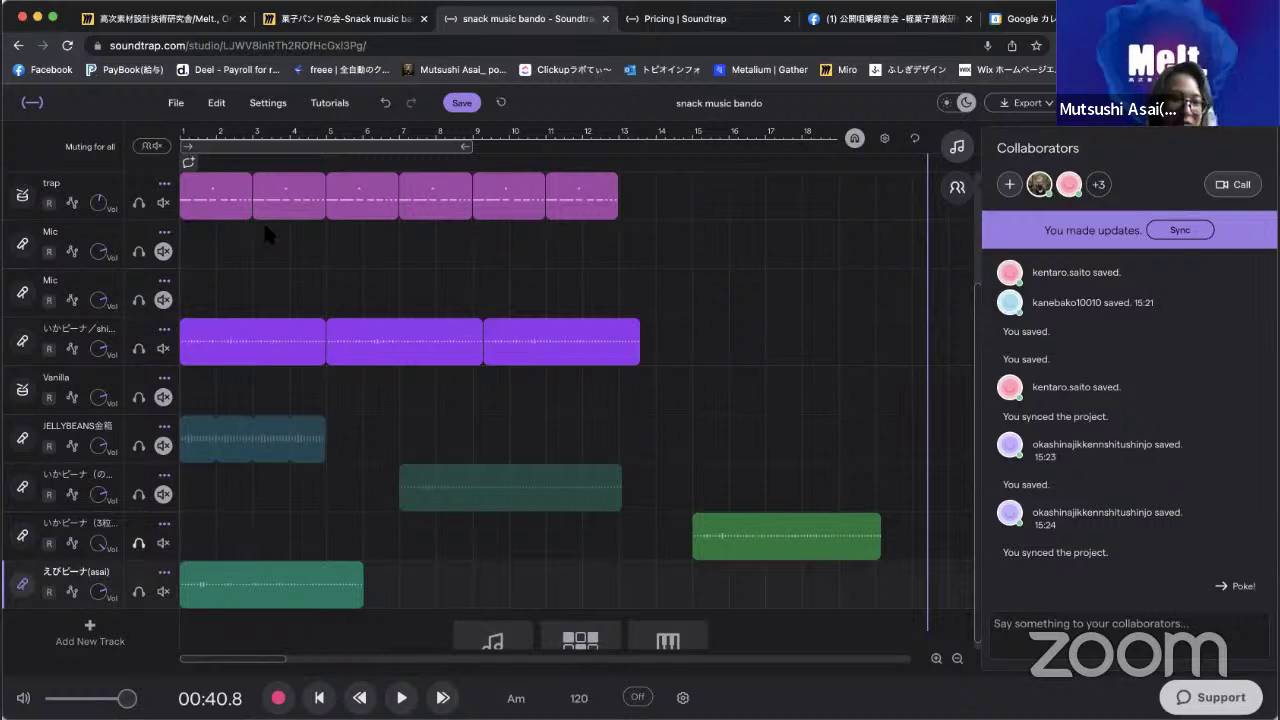
pyautogui.click(182, 130)
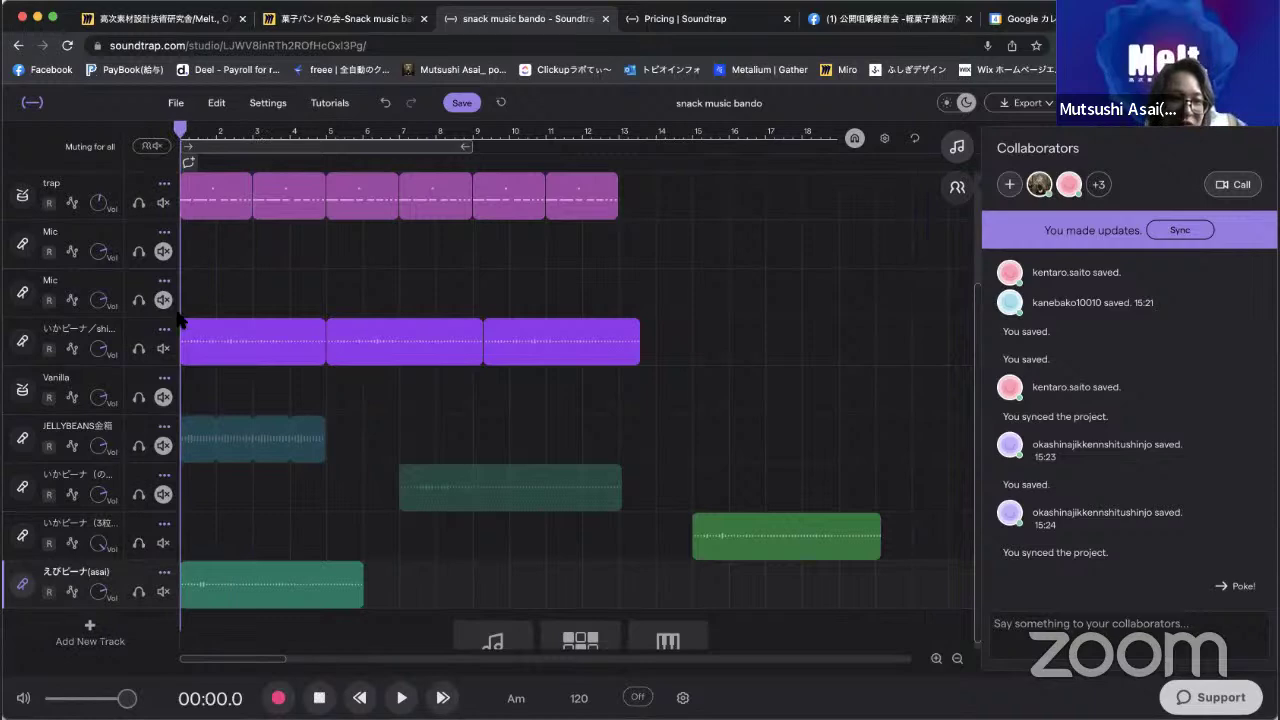
# Add a new voice and microphone track and record a snack-sound clip of about 17 seconds from the start of the project.
pyautogui.click(89, 630)
pyautogui.click(434, 310)
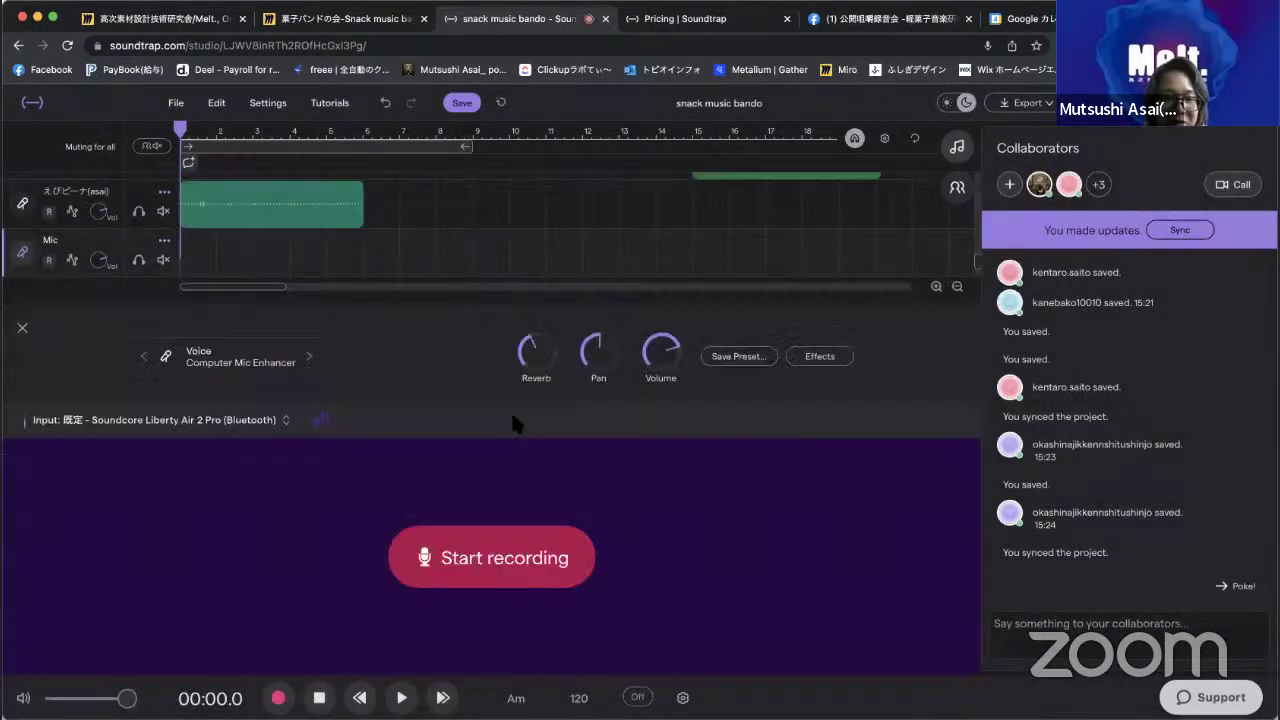
pyautogui.click(497, 566)
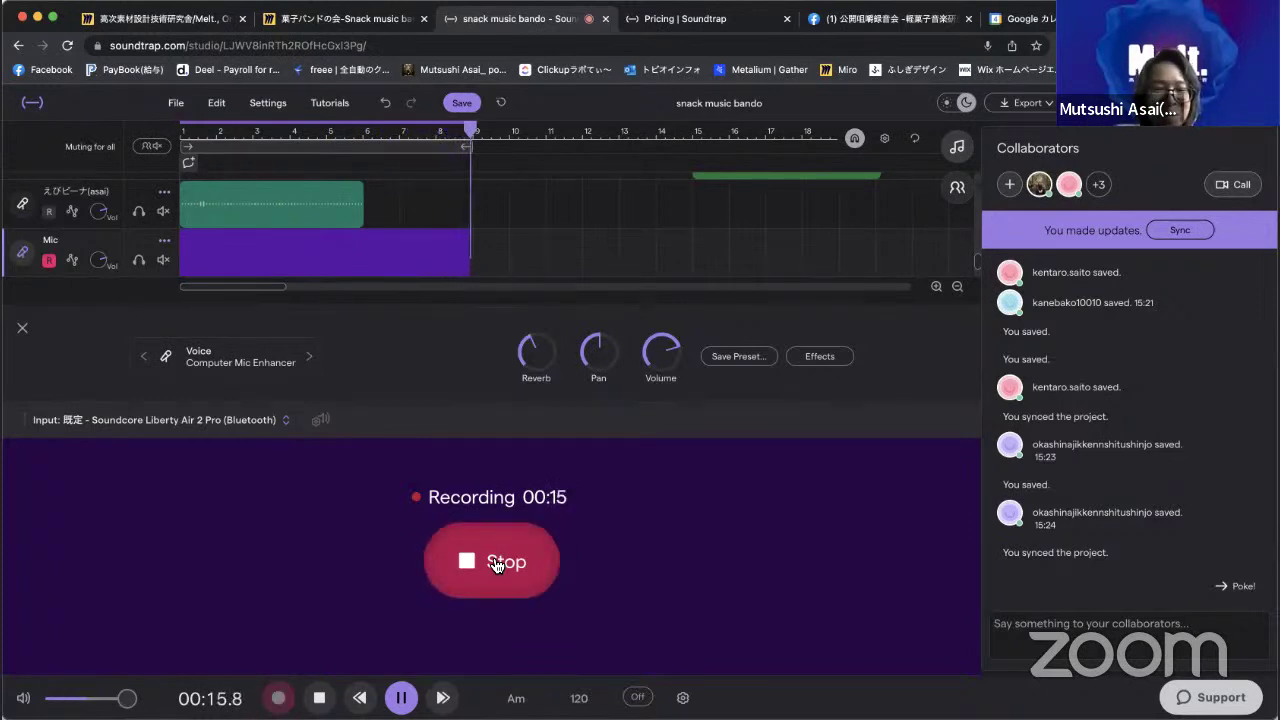
pyautogui.click(494, 563)
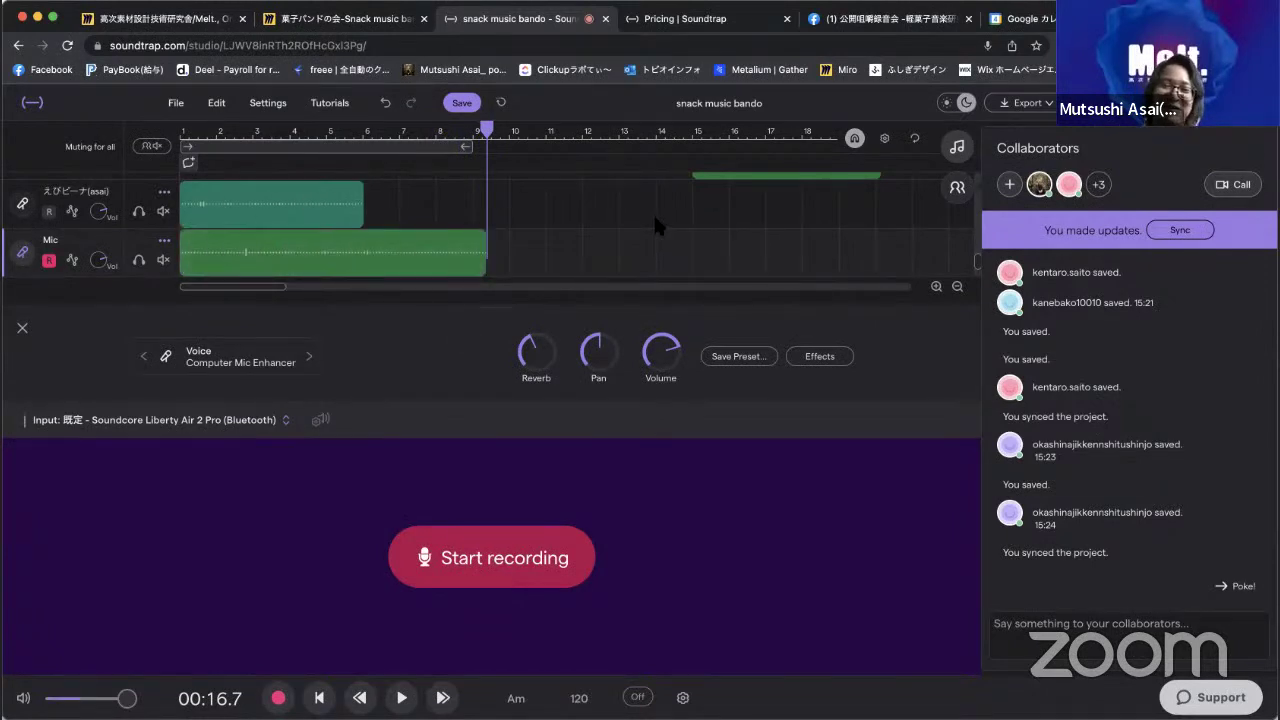
pyautogui.click(24, 331)
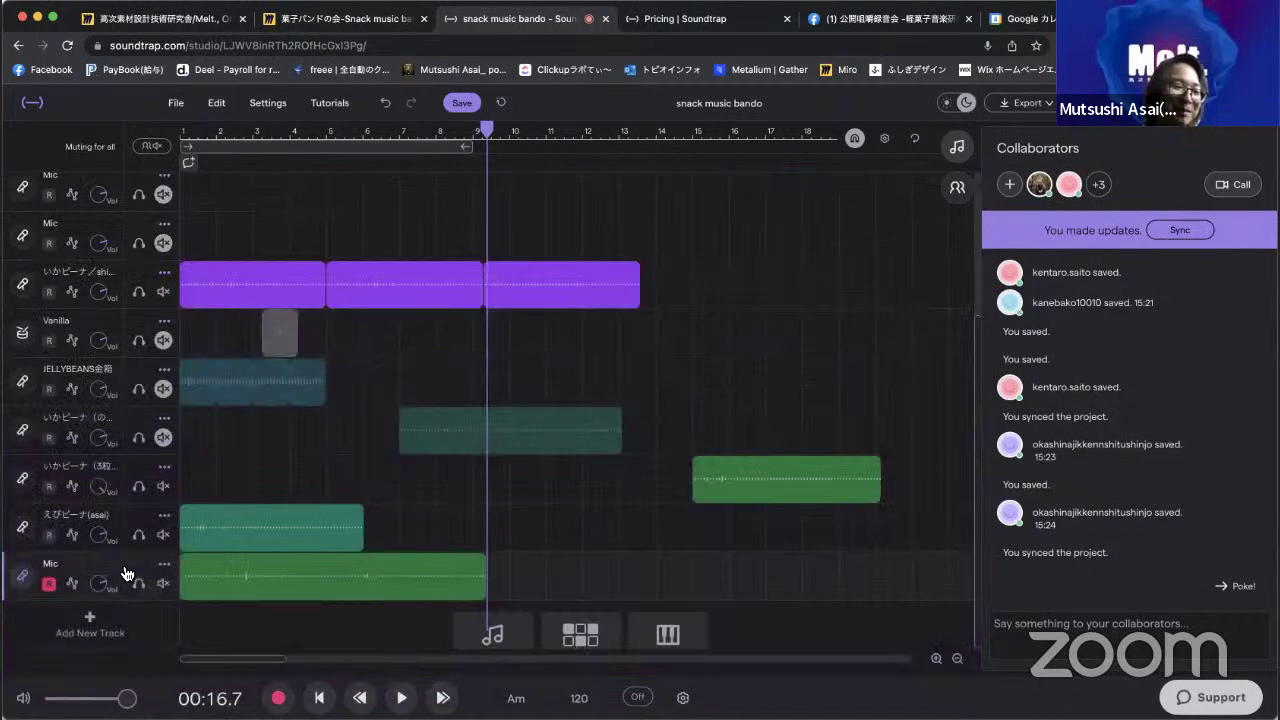
# Rename the newly recorded Mic track to クラッシュ.
pyautogui.click(163, 567)
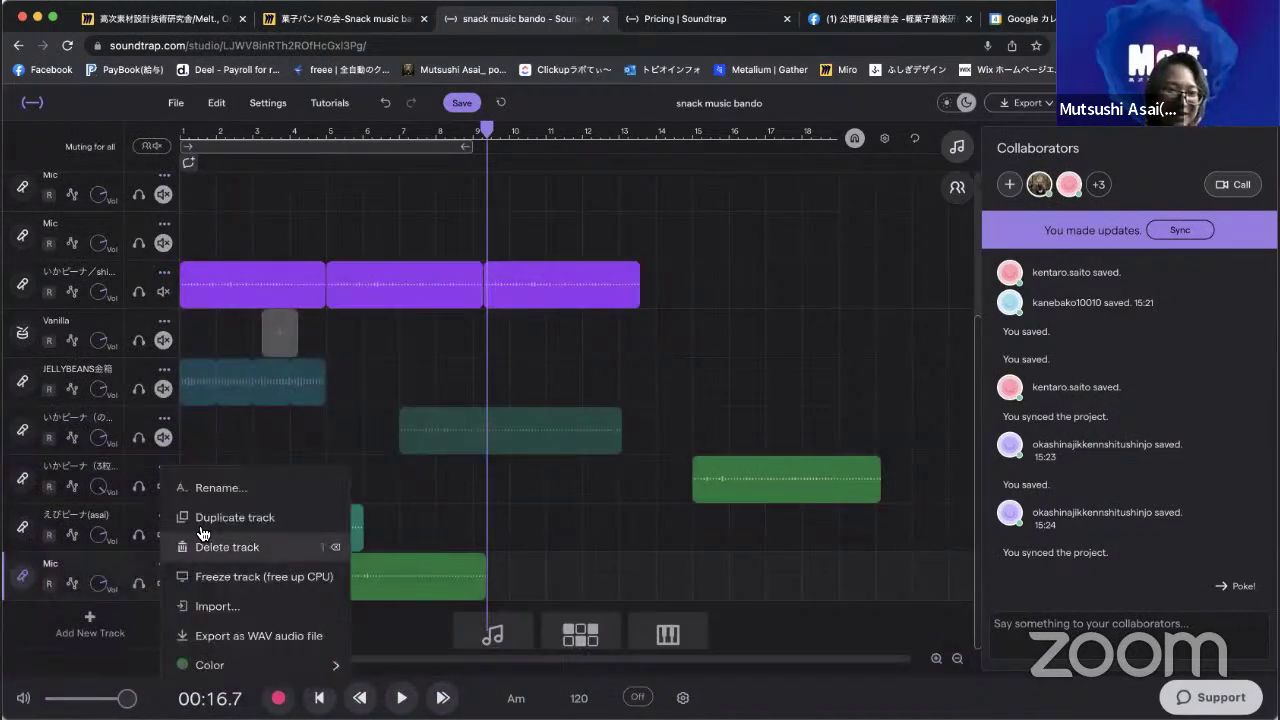
pyautogui.click(220, 495)
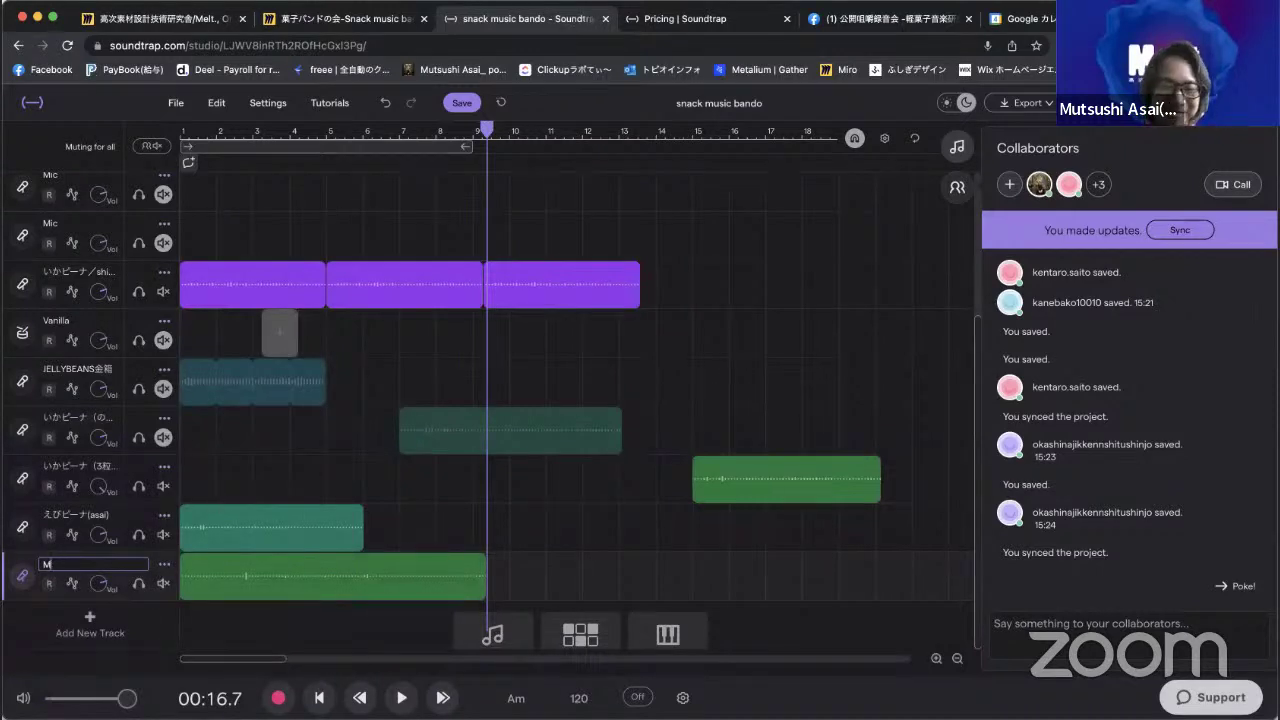
pyautogui.write('kurasshu')
pyautogui.press('space')
pyautogui.press('Return')
pyautogui.press('Return')
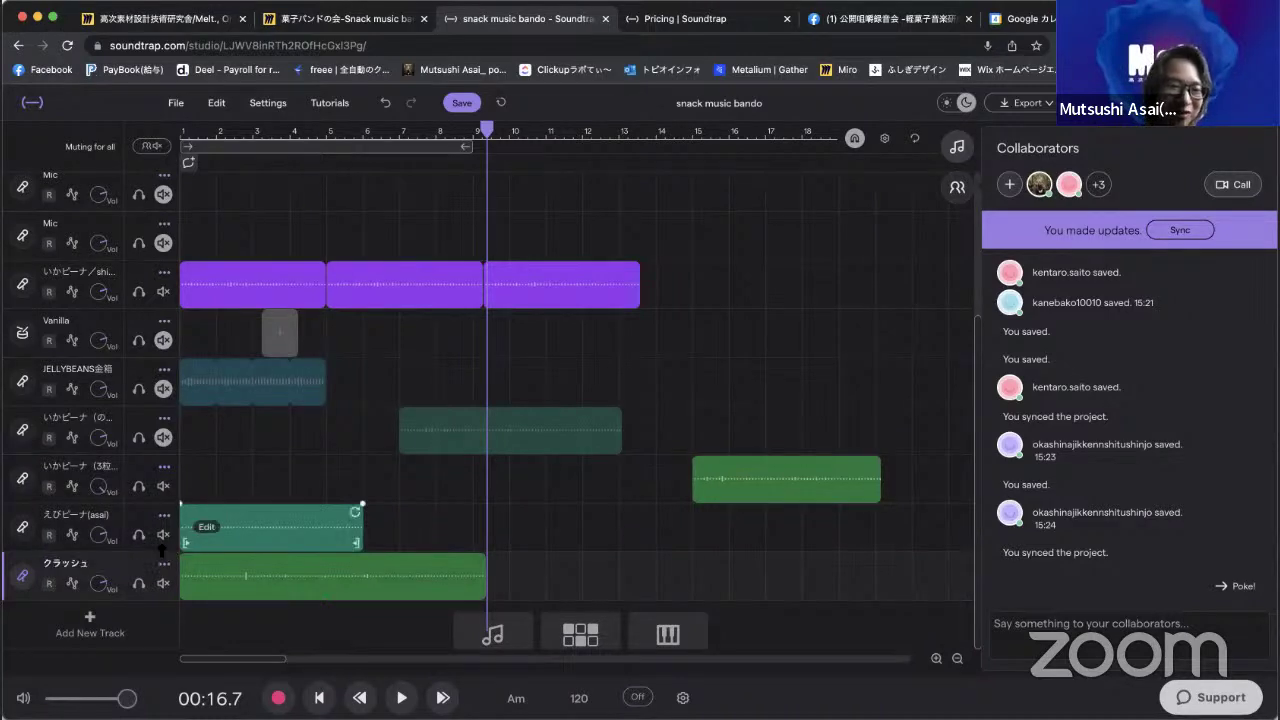
# Extend the クラッシュ track's name to クラッシュチャイナマーブル.
pyautogui.click(164, 564)
pyautogui.click(223, 489)
pyautogui.write('tya')
pyautogui.press('space')
pyautogui.press('Return')
pyautogui.press('Return')
pyautogui.click(164, 566)
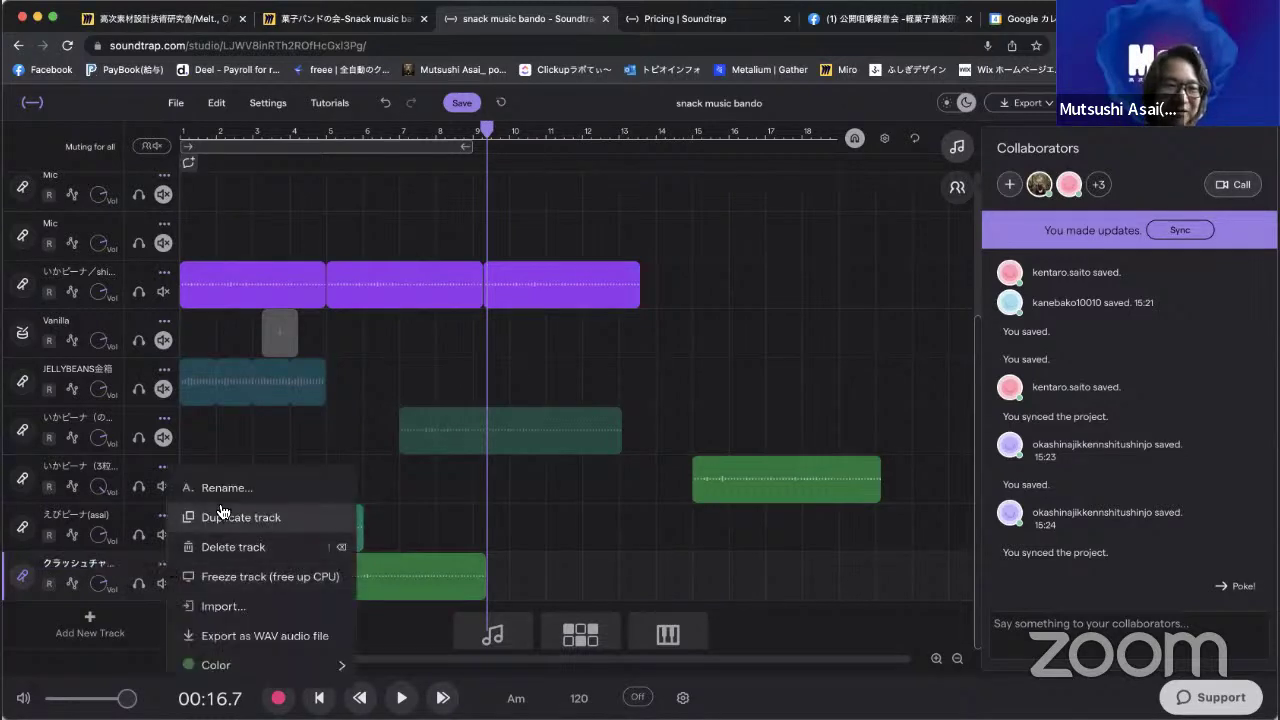
pyautogui.click(228, 492)
pyautogui.write('ma-buru')
pyautogui.press('space')
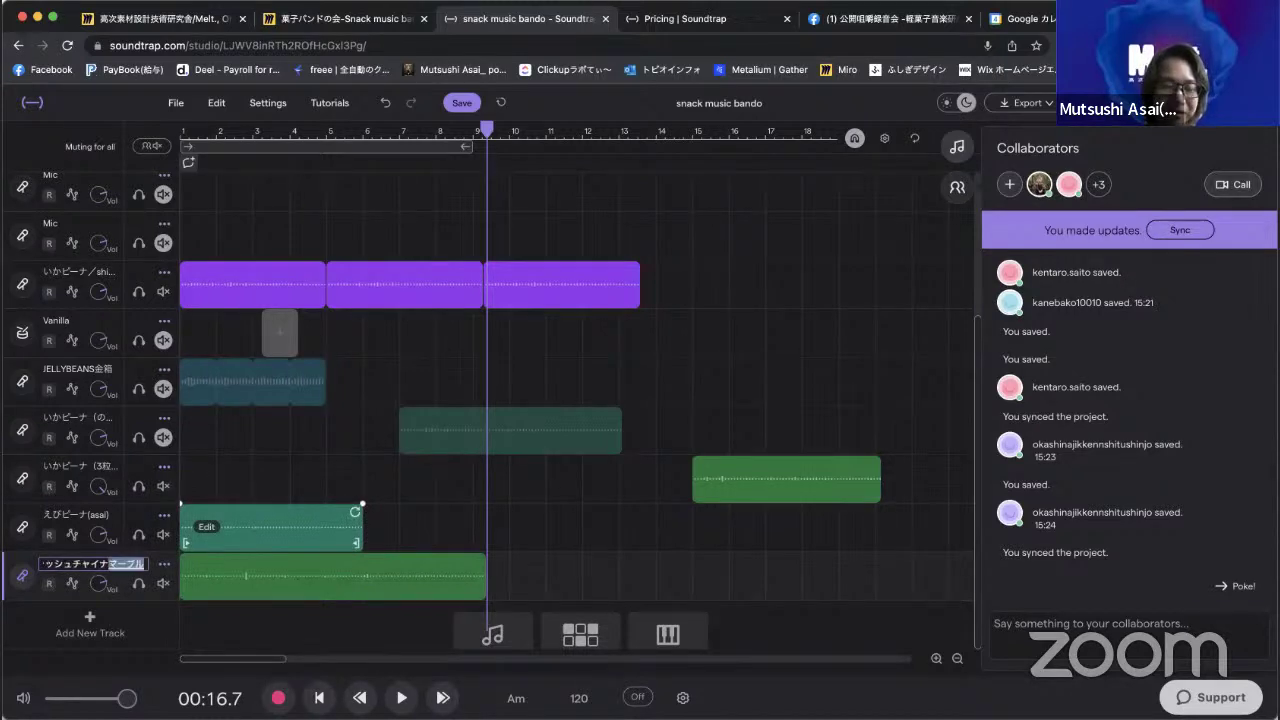
pyautogui.press('Return')
pyautogui.press('Return')
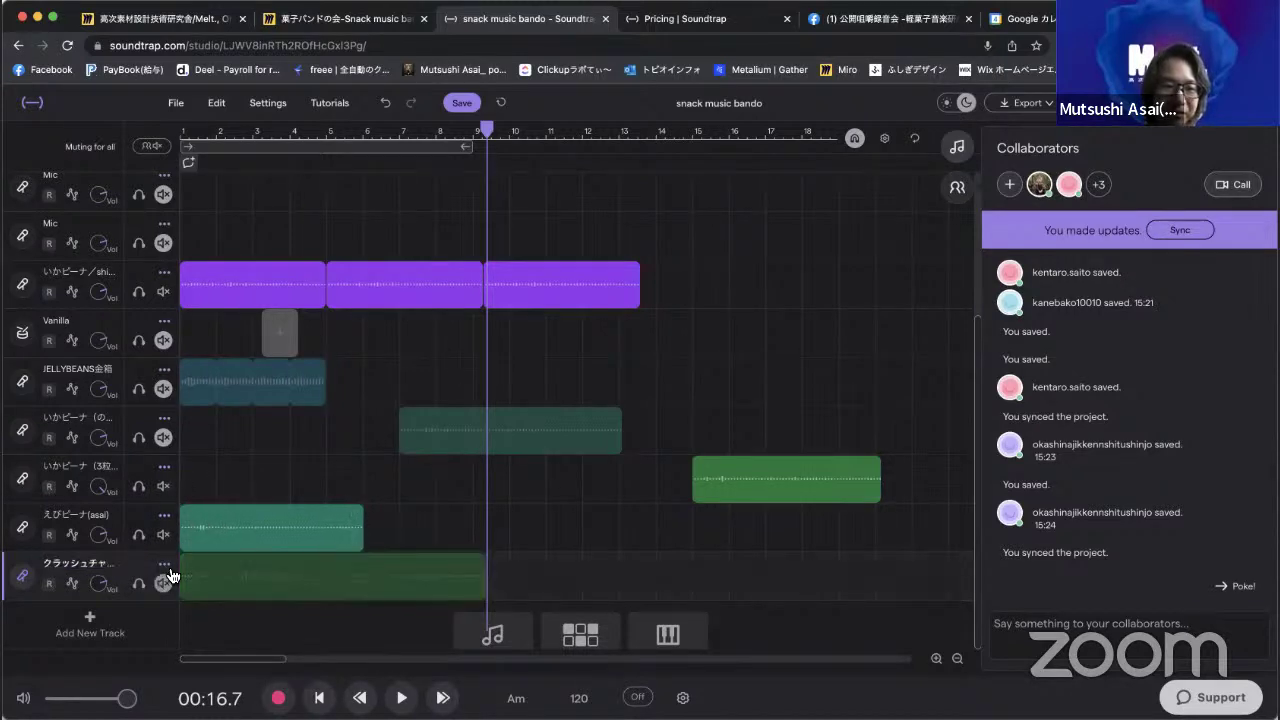
pyautogui.click(165, 578)
pyautogui.click(165, 580)
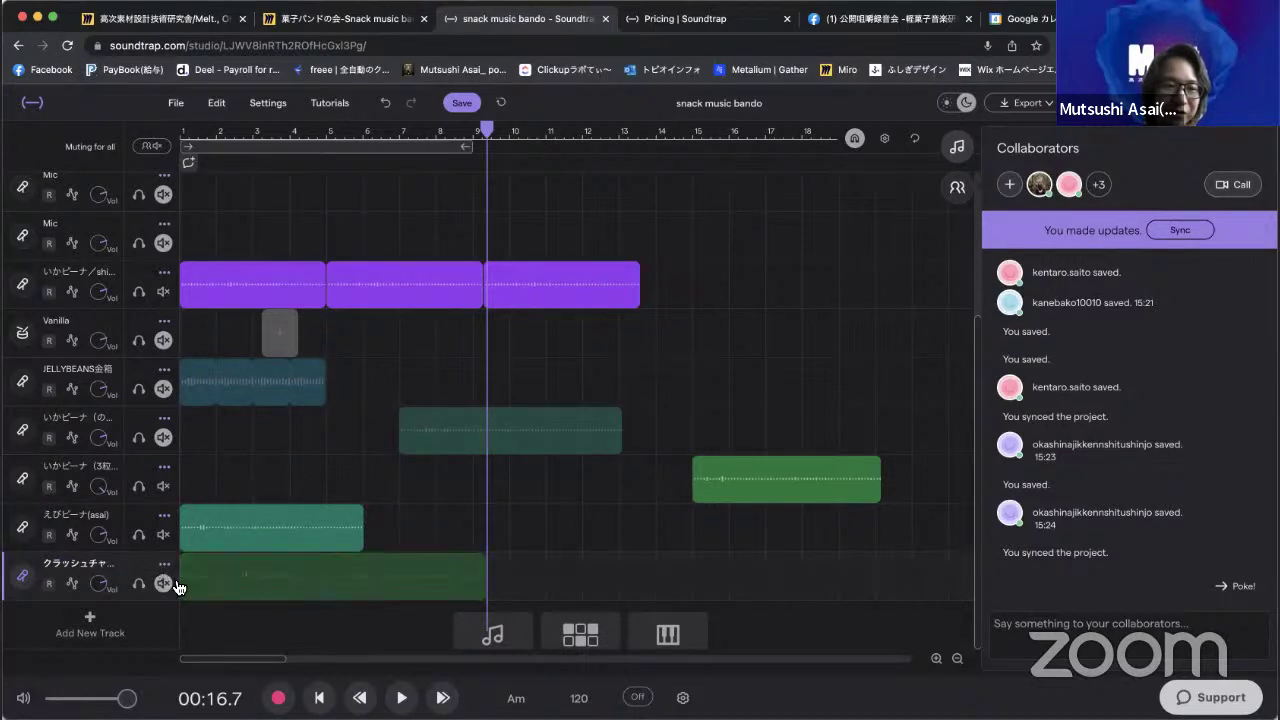
pyautogui.click(170, 585)
# Add parentheses to the end of the クラッシュチャイナマーブル track's name and sync the project changes.
pyautogui.click(164, 564)
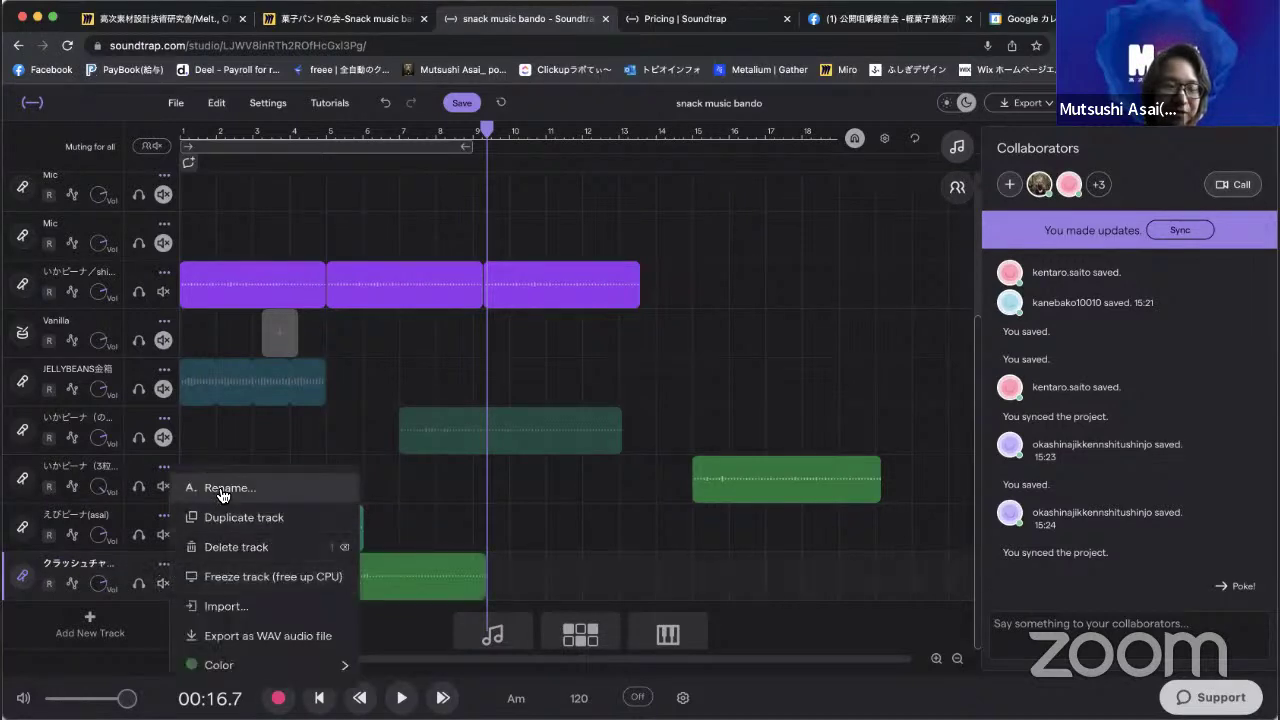
pyautogui.click(218, 490)
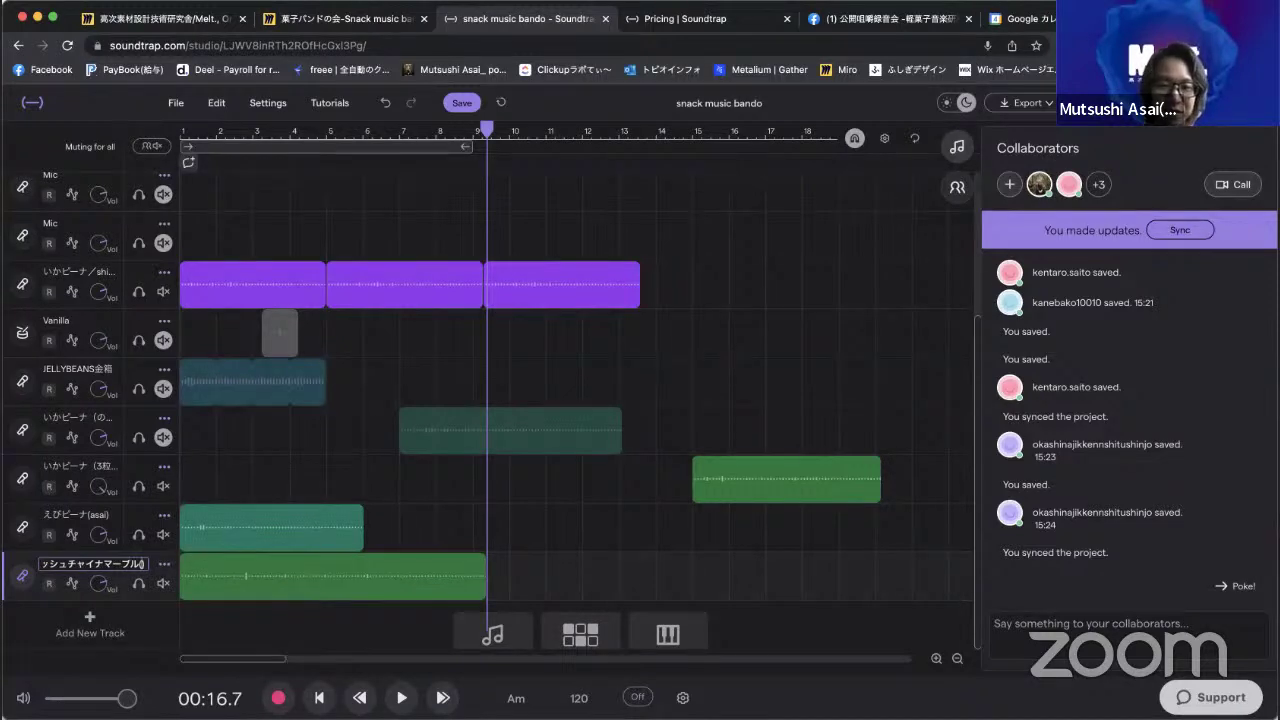
pyautogui.press('Return')
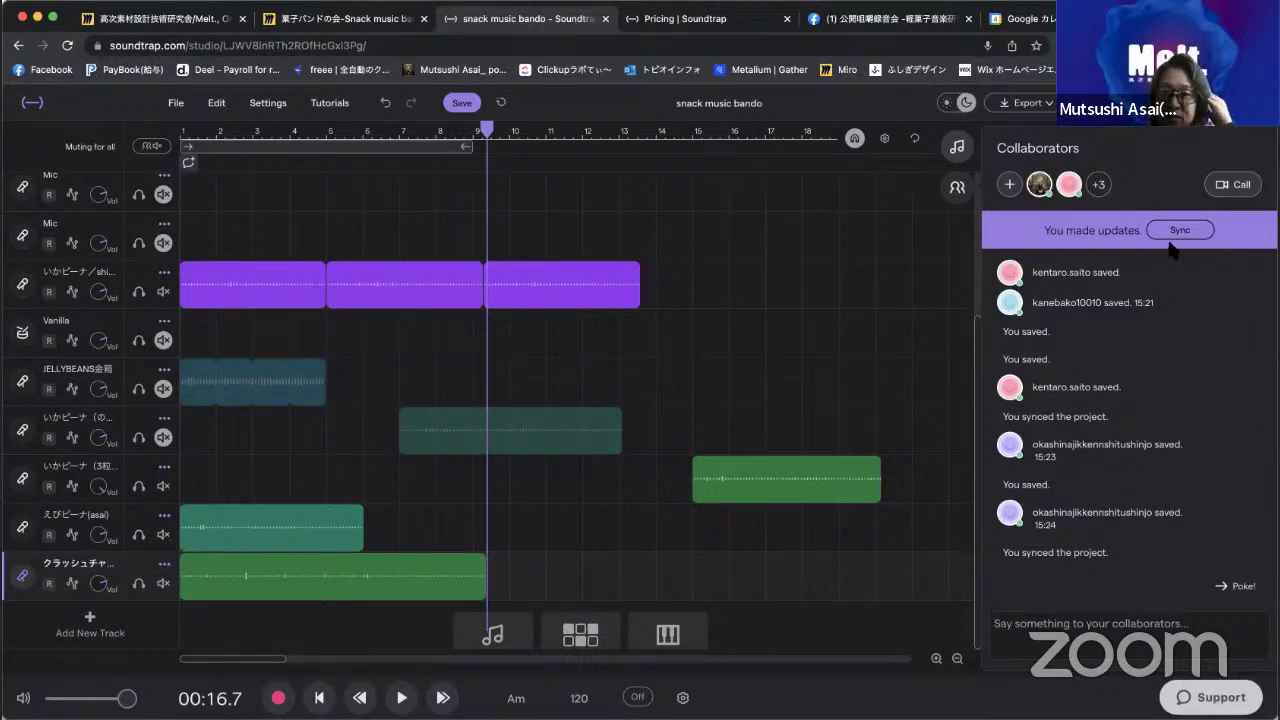
pyautogui.click(1179, 231)
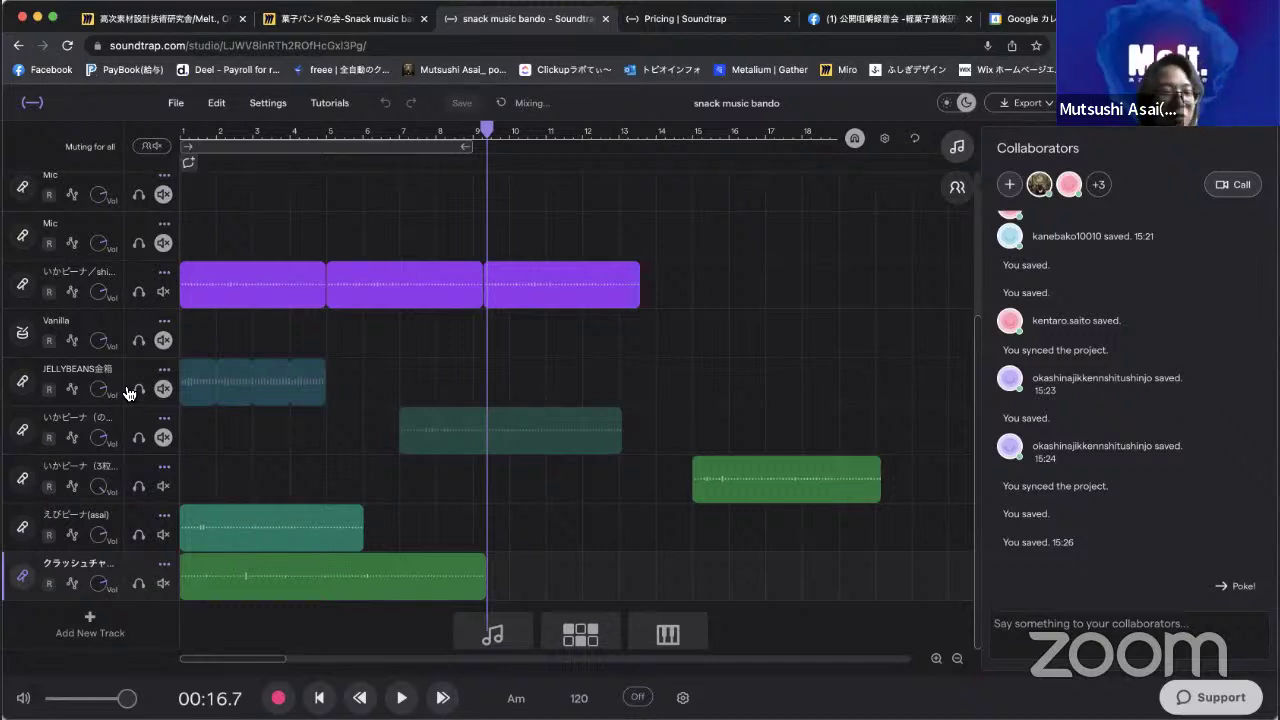
# Add another voice and microphone track and review its reverb and effects settings.
pyautogui.click(92, 622)
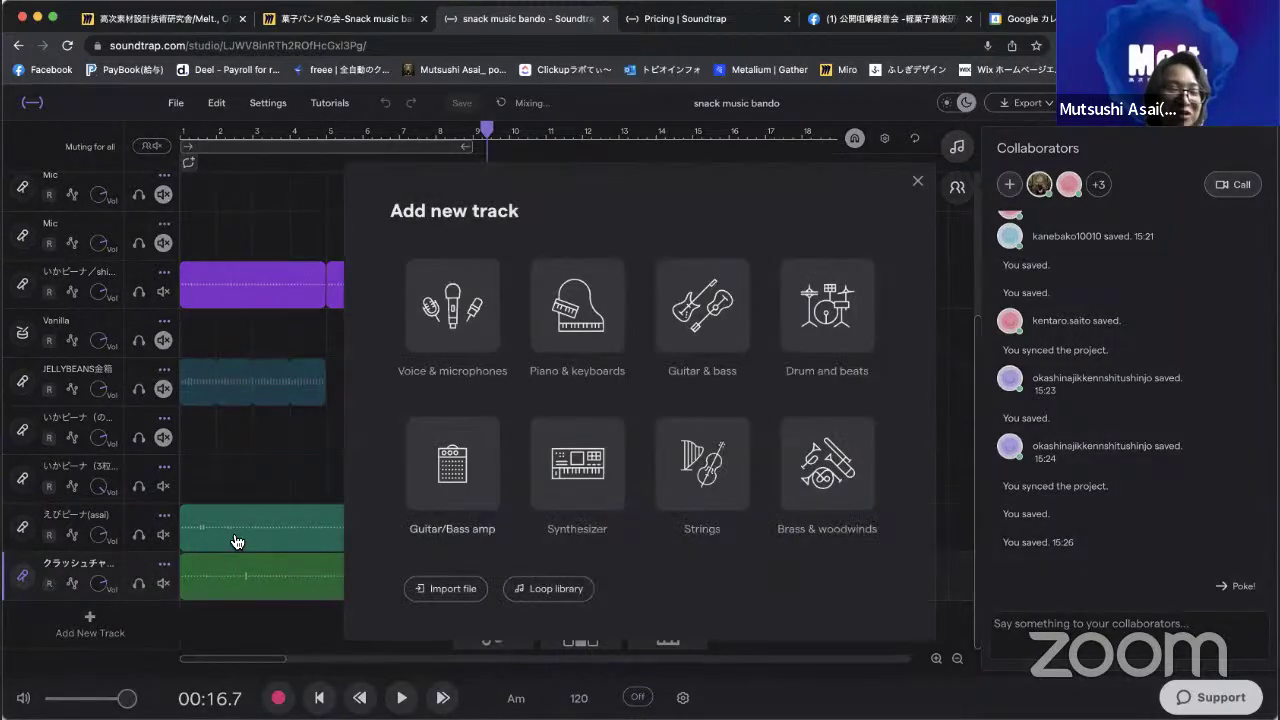
pyautogui.click(468, 312)
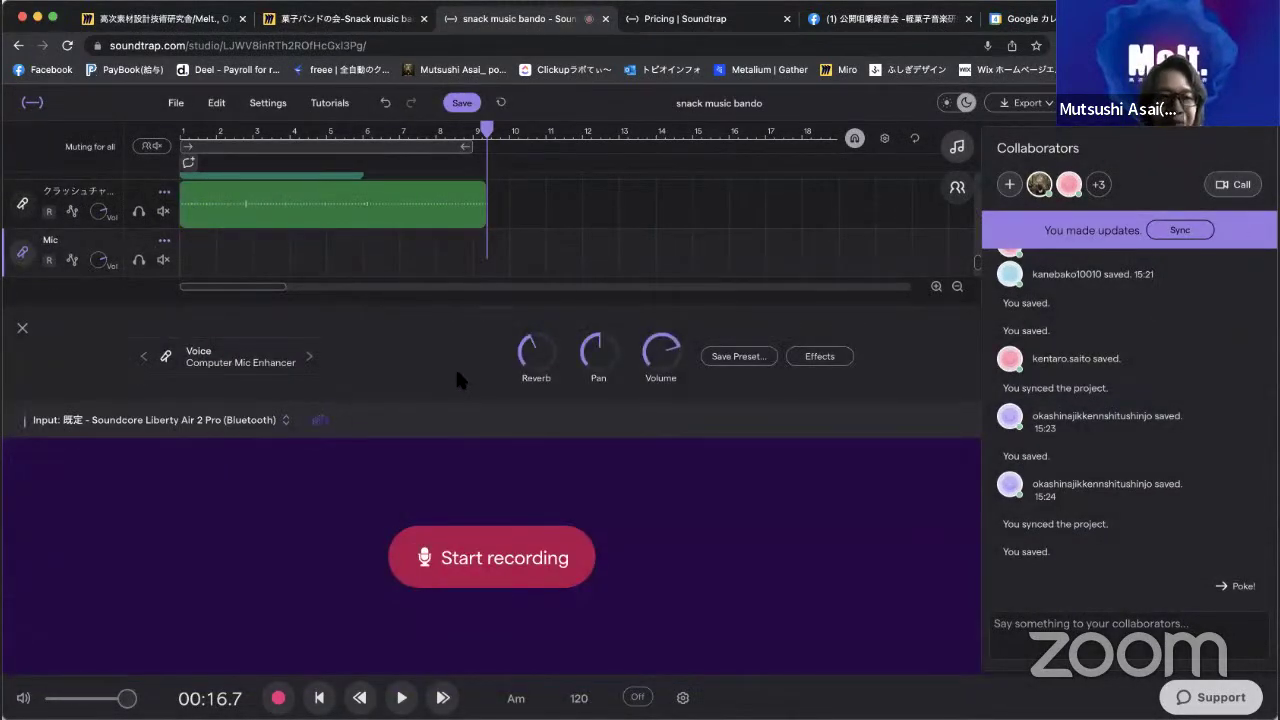
pyautogui.click(539, 351)
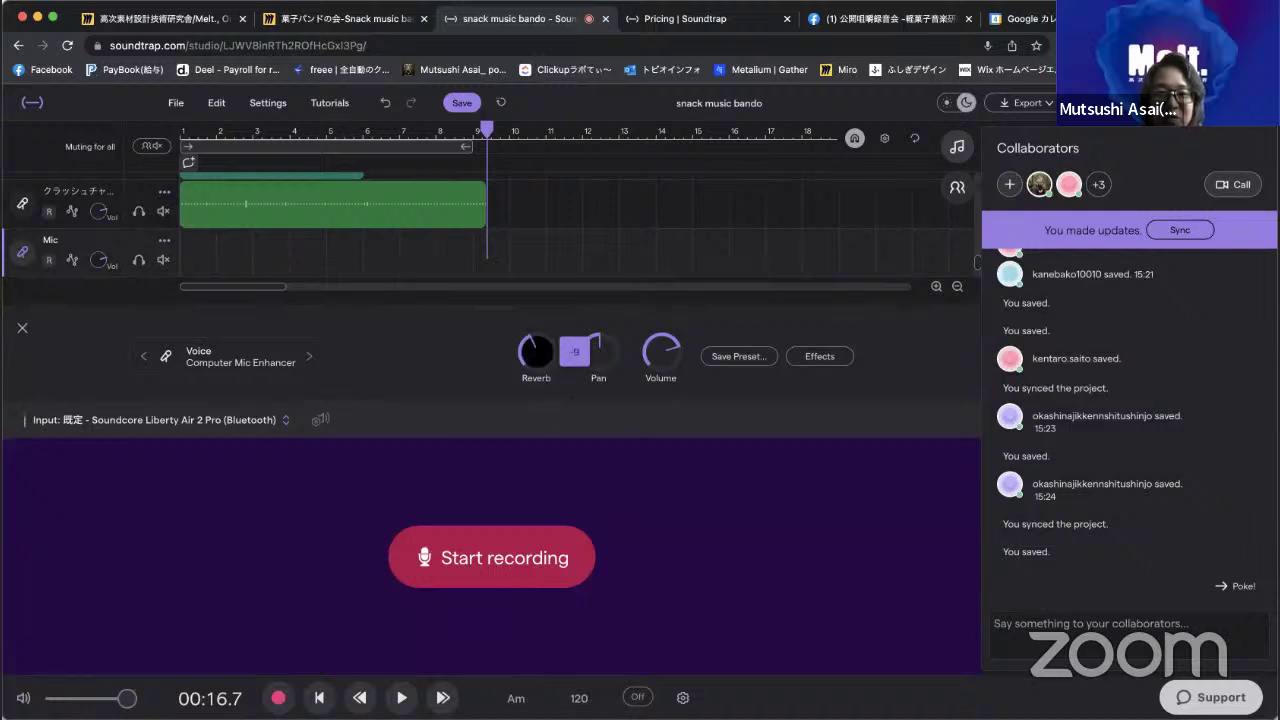
pyautogui.click(819, 356)
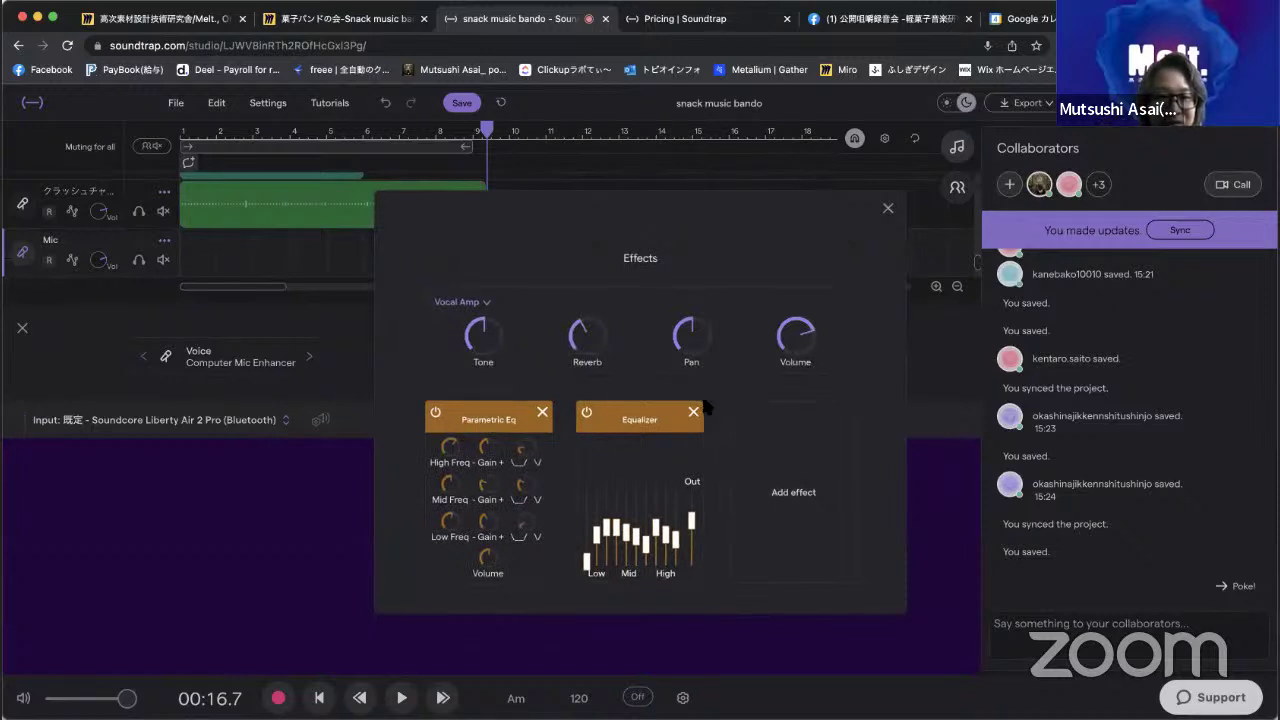
pyautogui.click(889, 209)
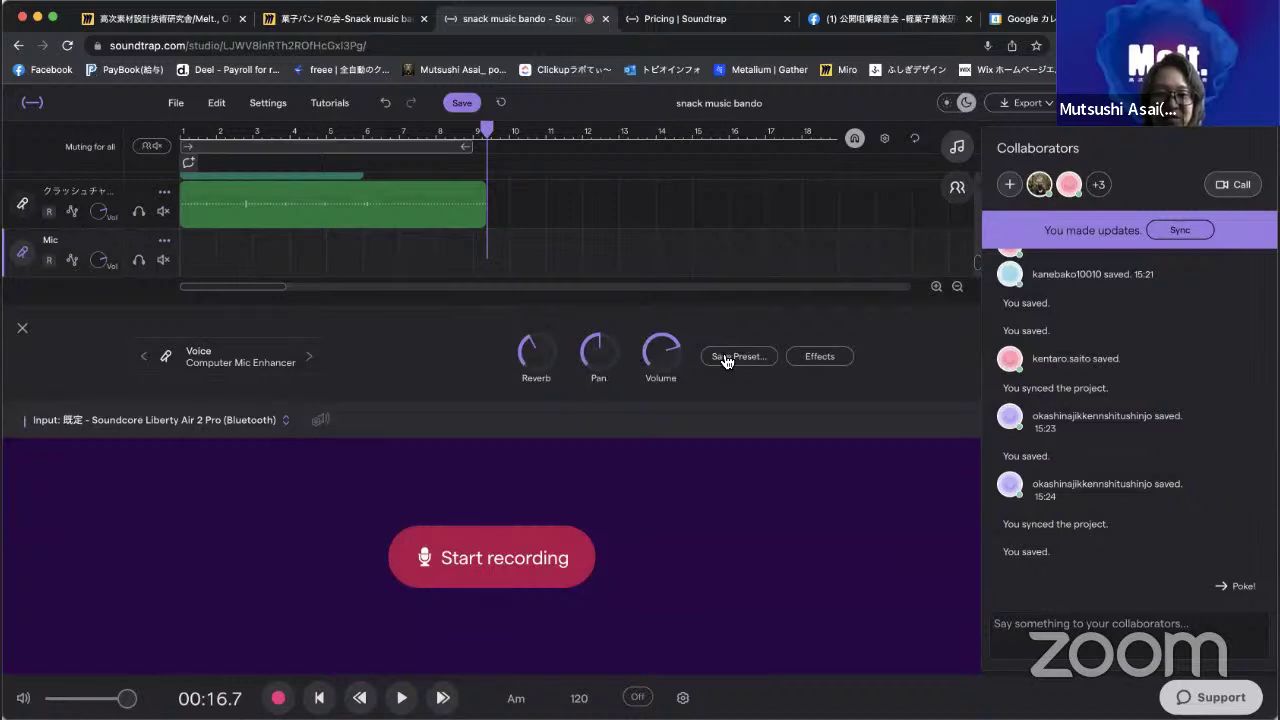
# Add a Phaser effect to the new Mic track alongside its Parametric Eq and Equalizer.
pyautogui.click(820, 362)
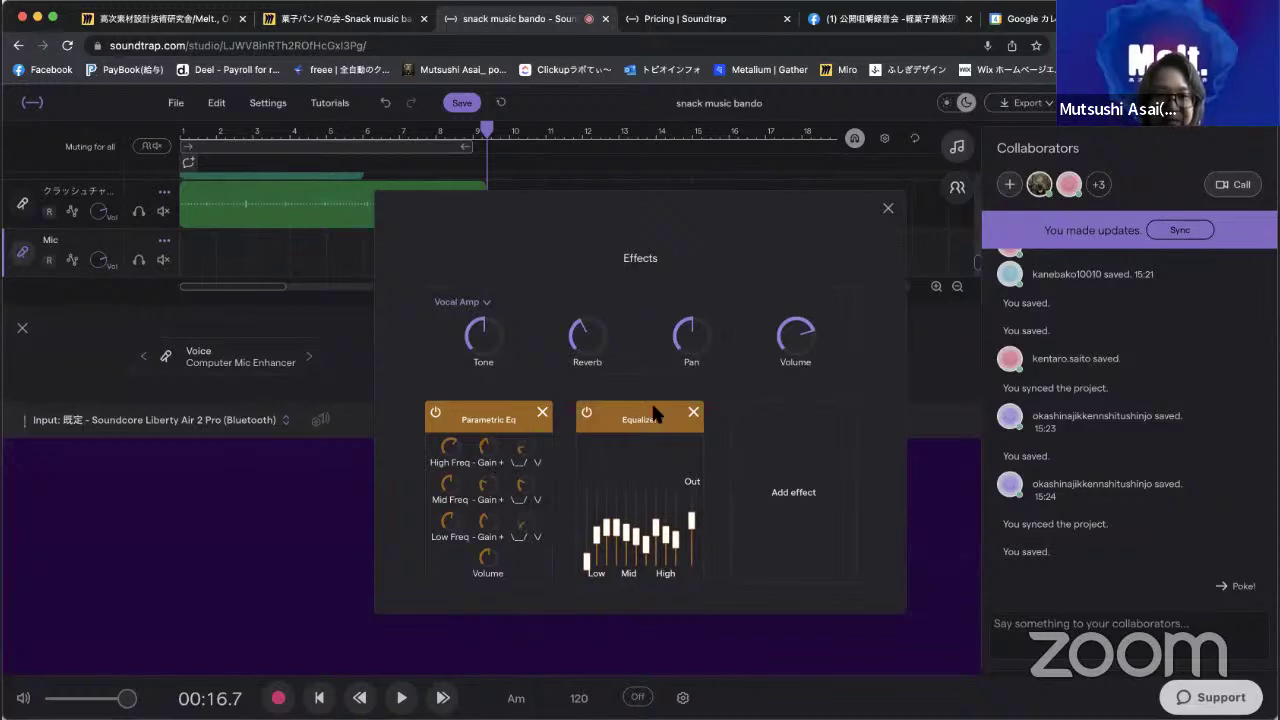
pyautogui.click(777, 494)
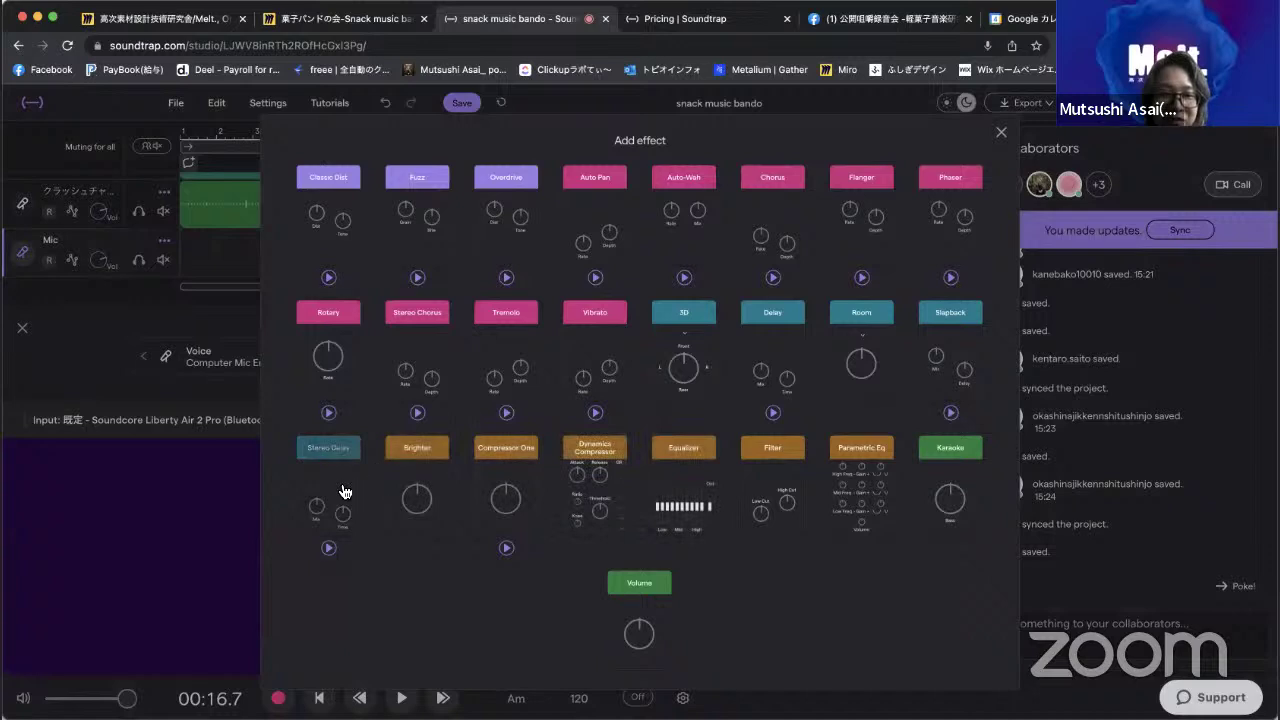
pyautogui.click(951, 209)
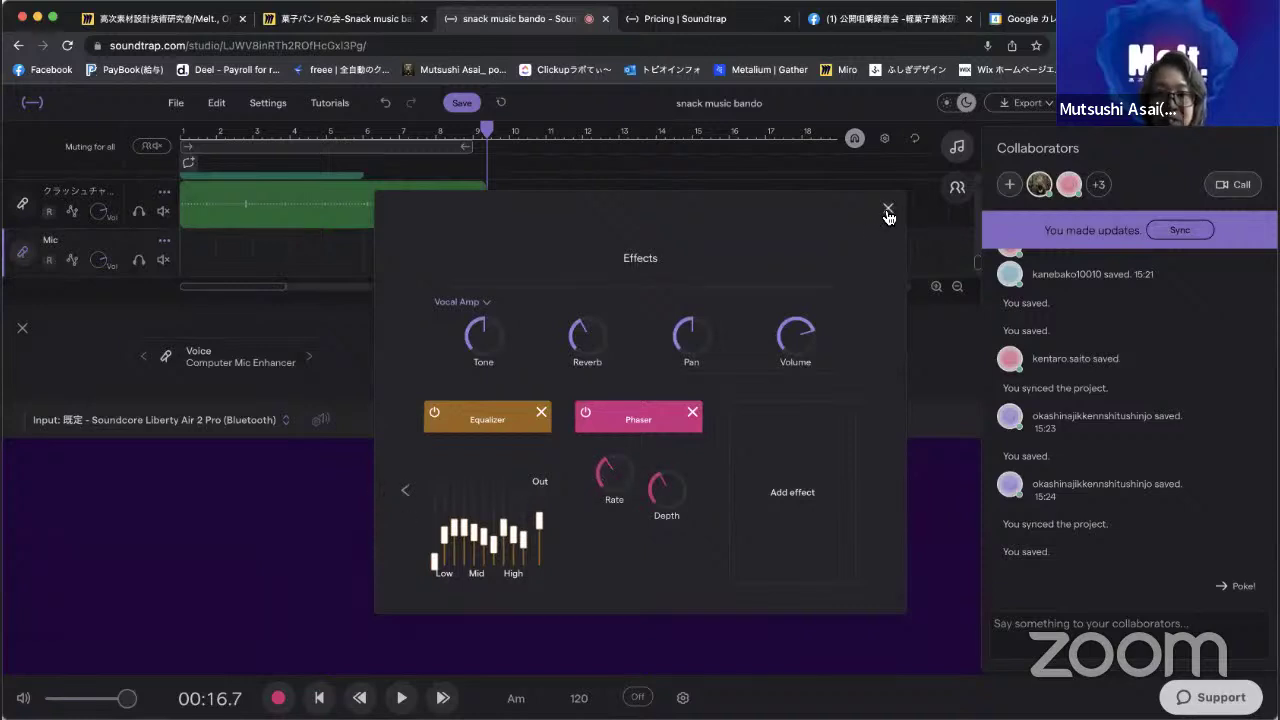
pyautogui.click(404, 489)
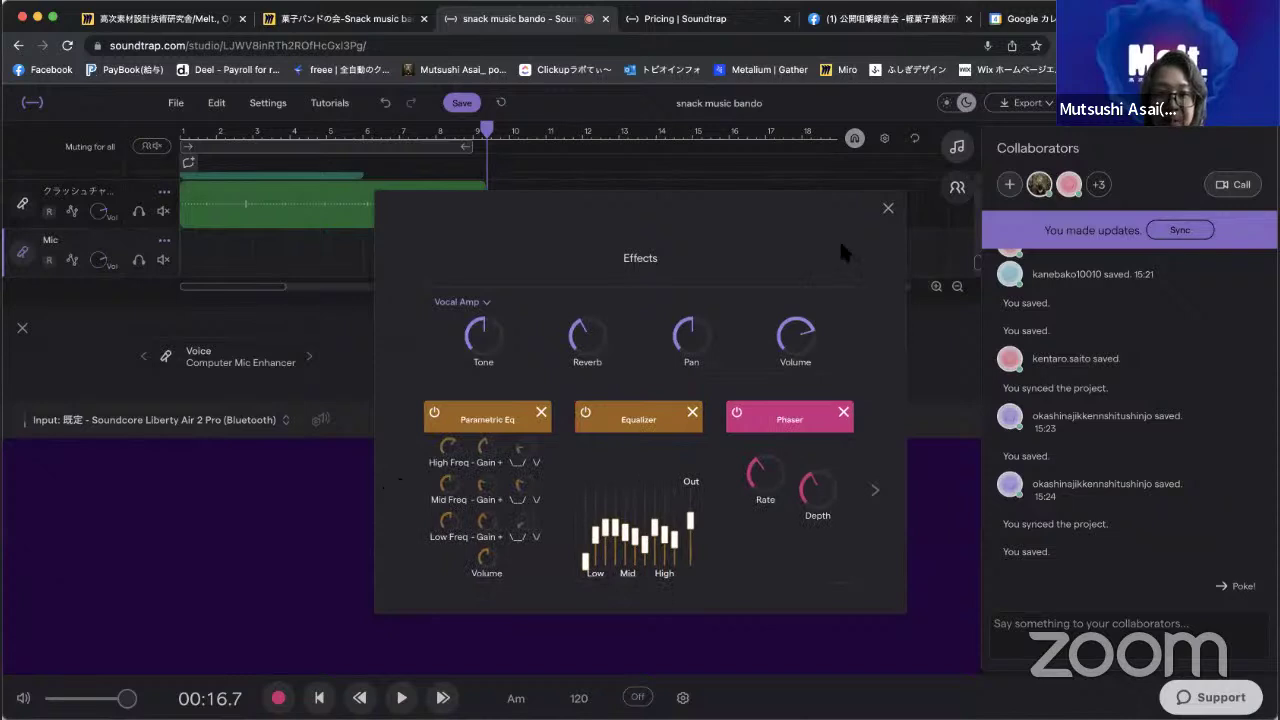
pyautogui.click(887, 210)
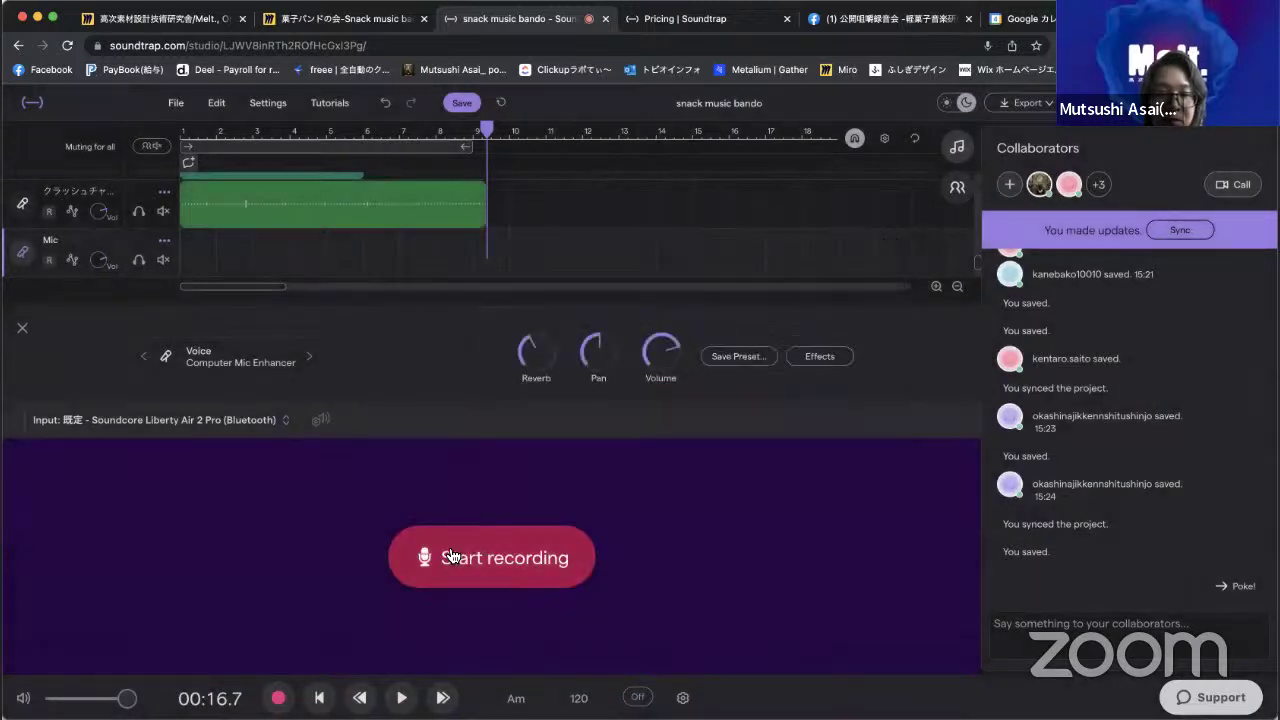
# Record a clip of about 13 seconds on the new Mic track and move it to the start of bar 1.
pyautogui.click(451, 556)
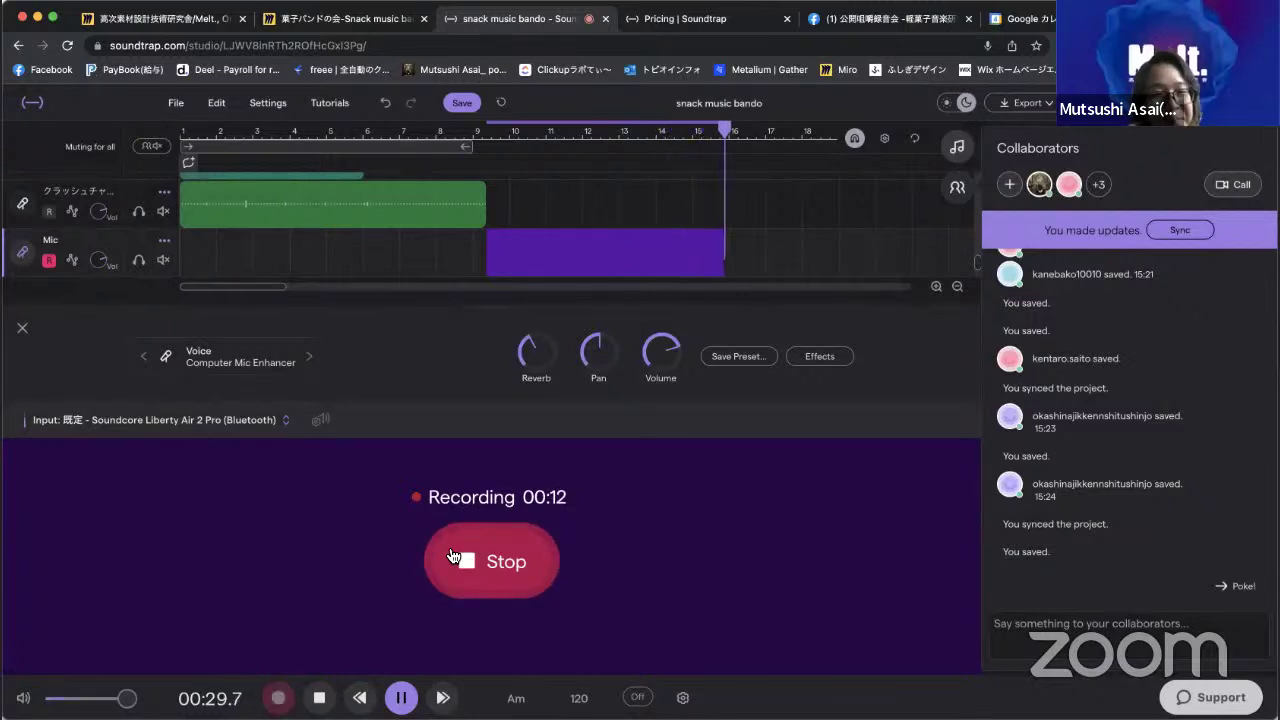
pyautogui.click(455, 556)
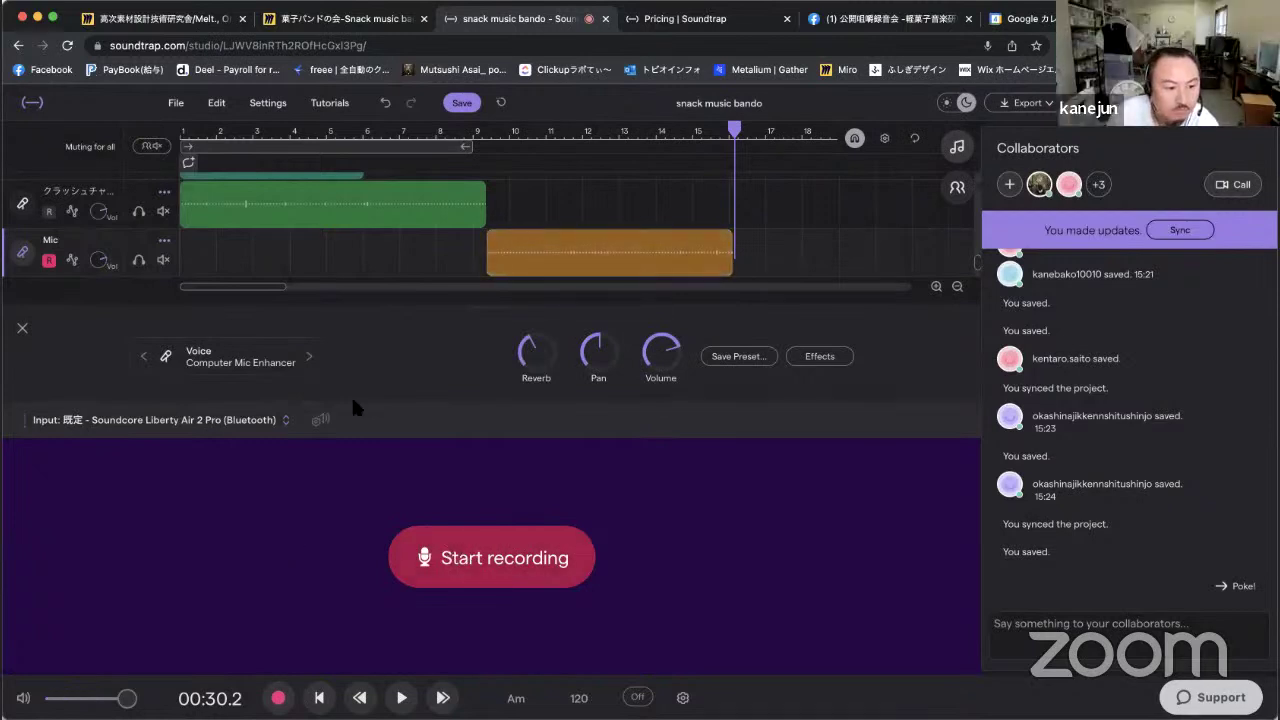
pyautogui.click(22, 329)
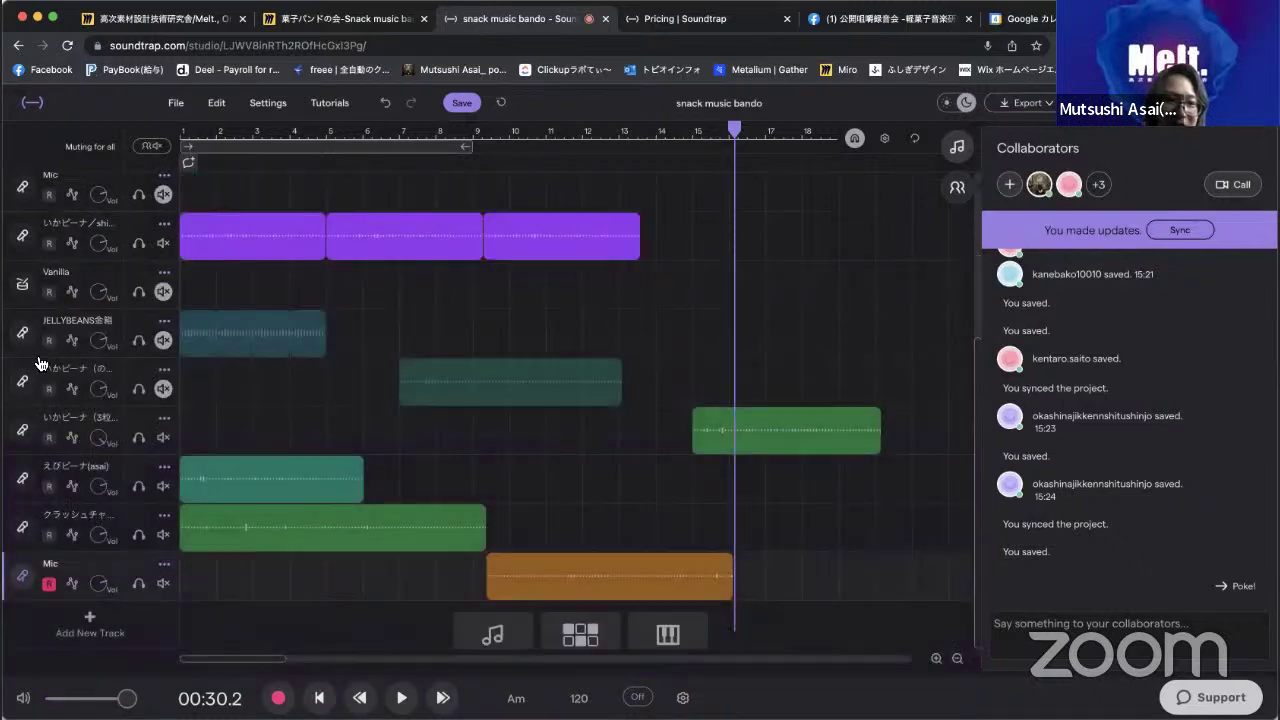
pyautogui.moveTo(407, 598); pyautogui.dragTo(237, 606)
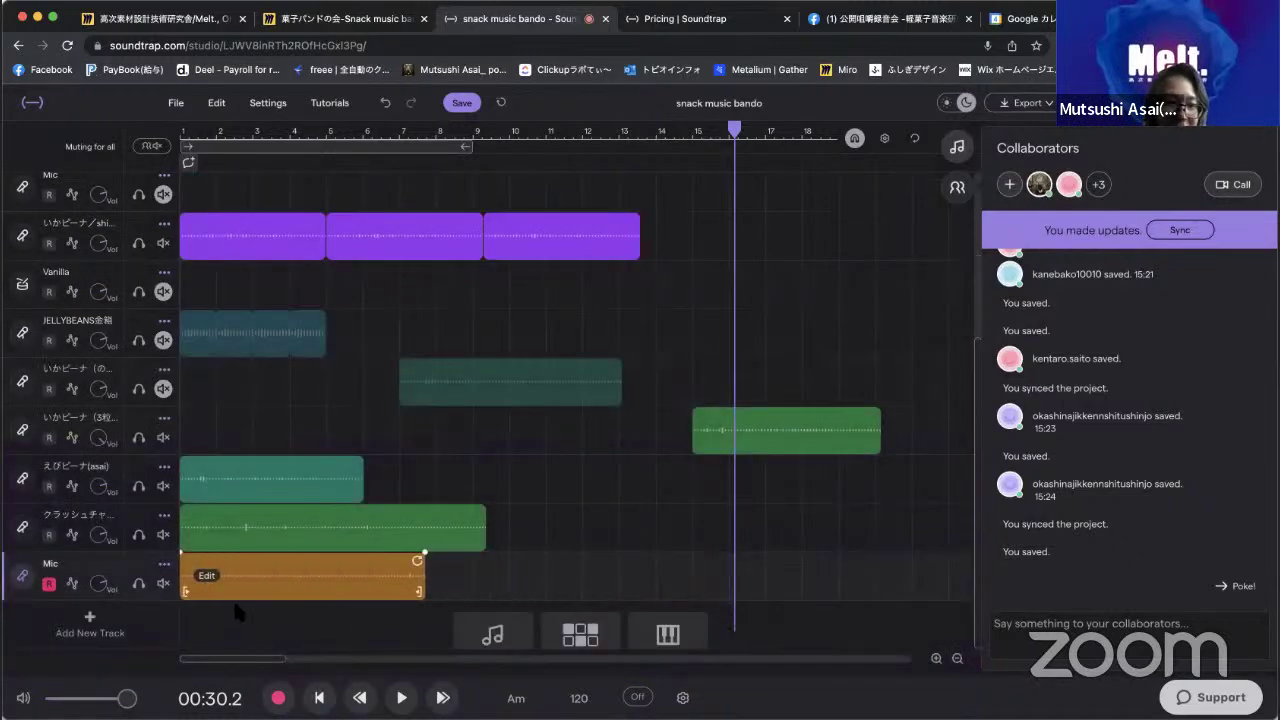
# Solo the new Mic track, play its clip from the start of the project, and disarm the track for recording.
pyautogui.click(139, 584)
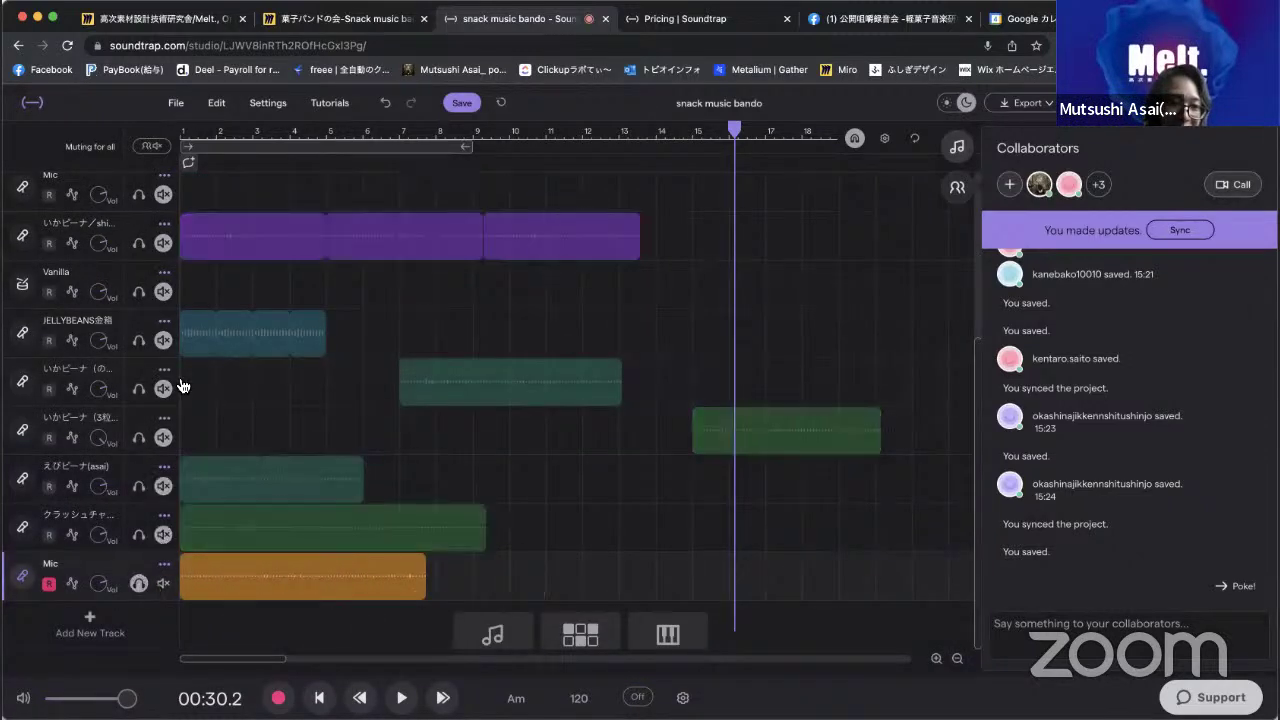
pyautogui.moveTo(227, 133); pyautogui.dragTo(187, 143)
pyautogui.press('space')
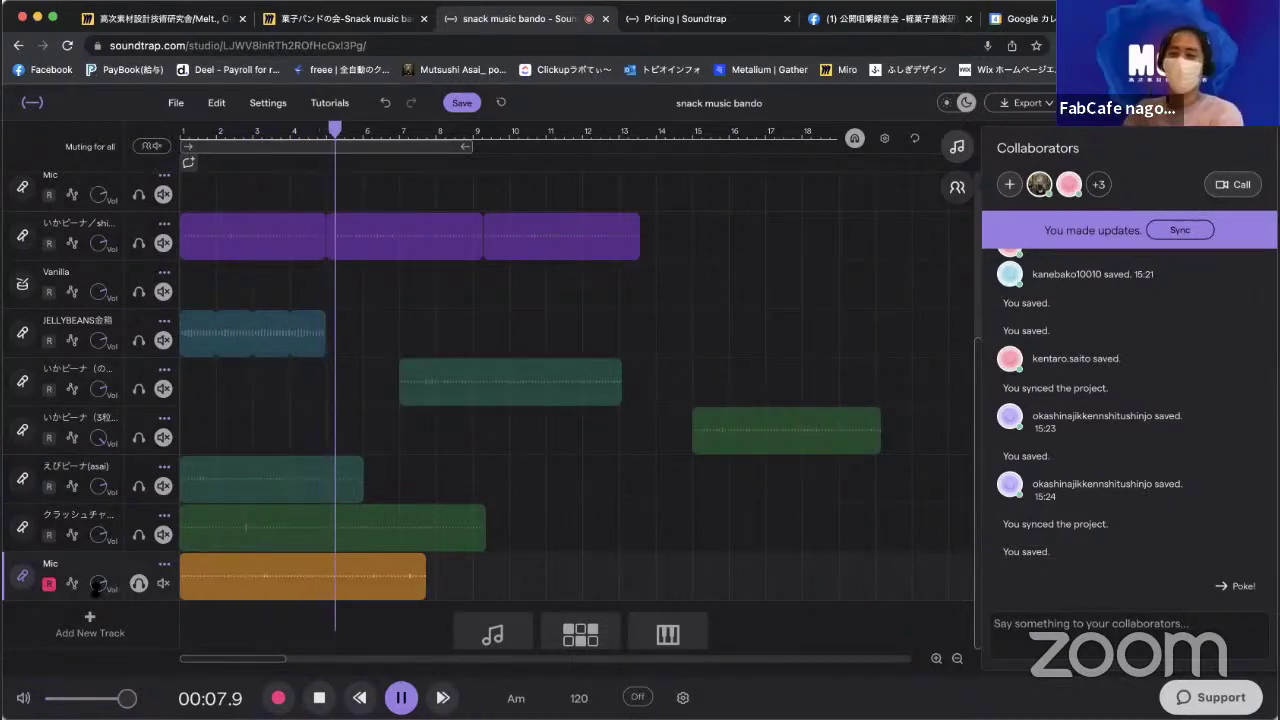
pyautogui.click(48, 584)
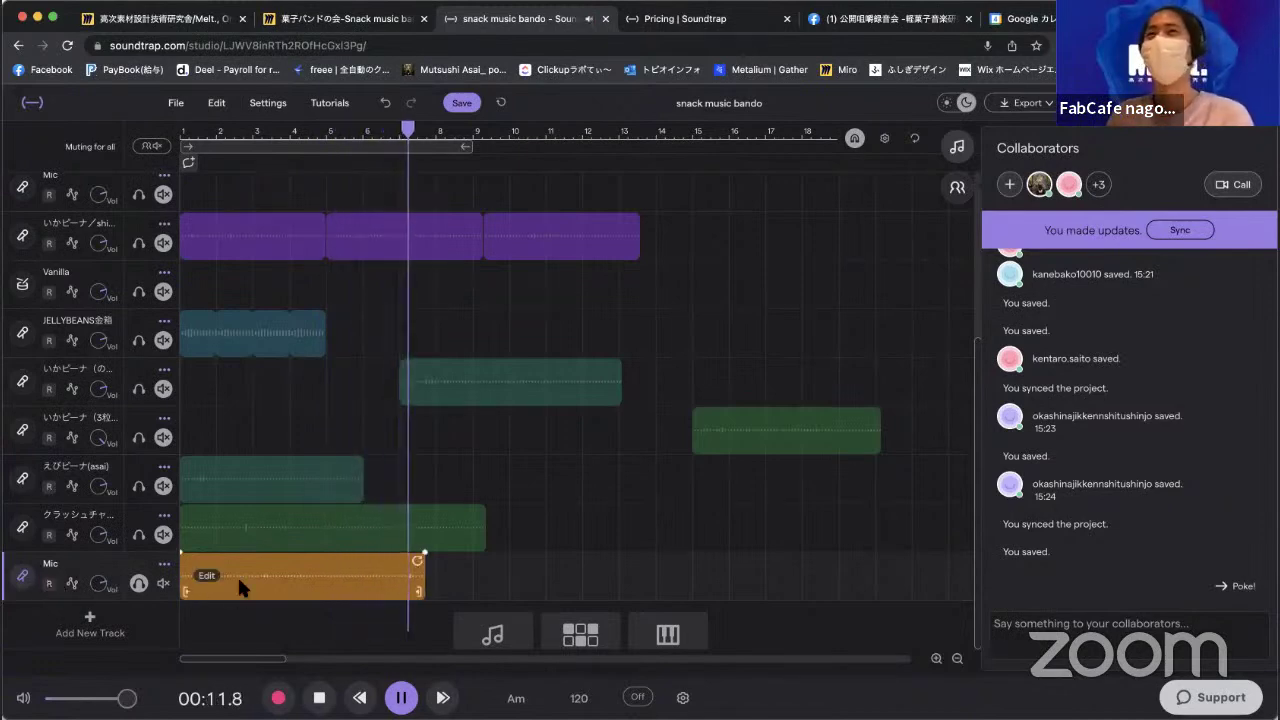
pyautogui.press('space')
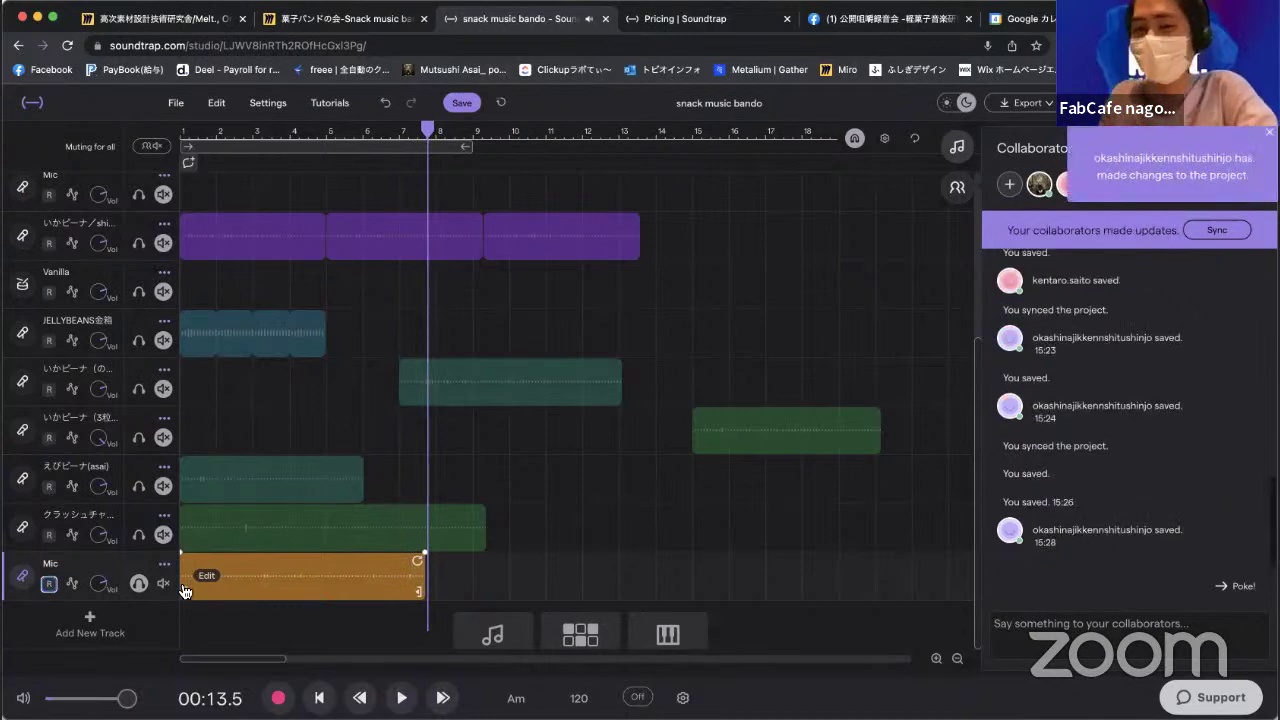
# Sync the project to bring in the collaborators' updates.
pyautogui.click(200, 583)
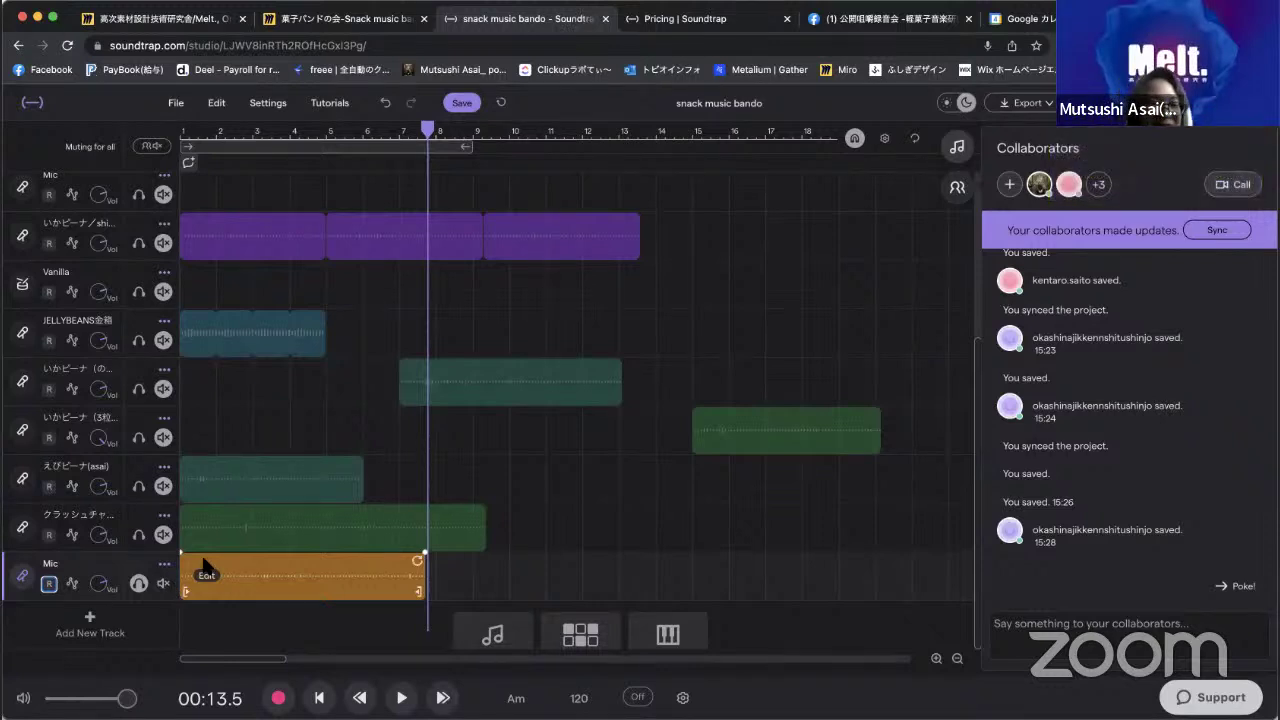
pyautogui.click(1228, 232)
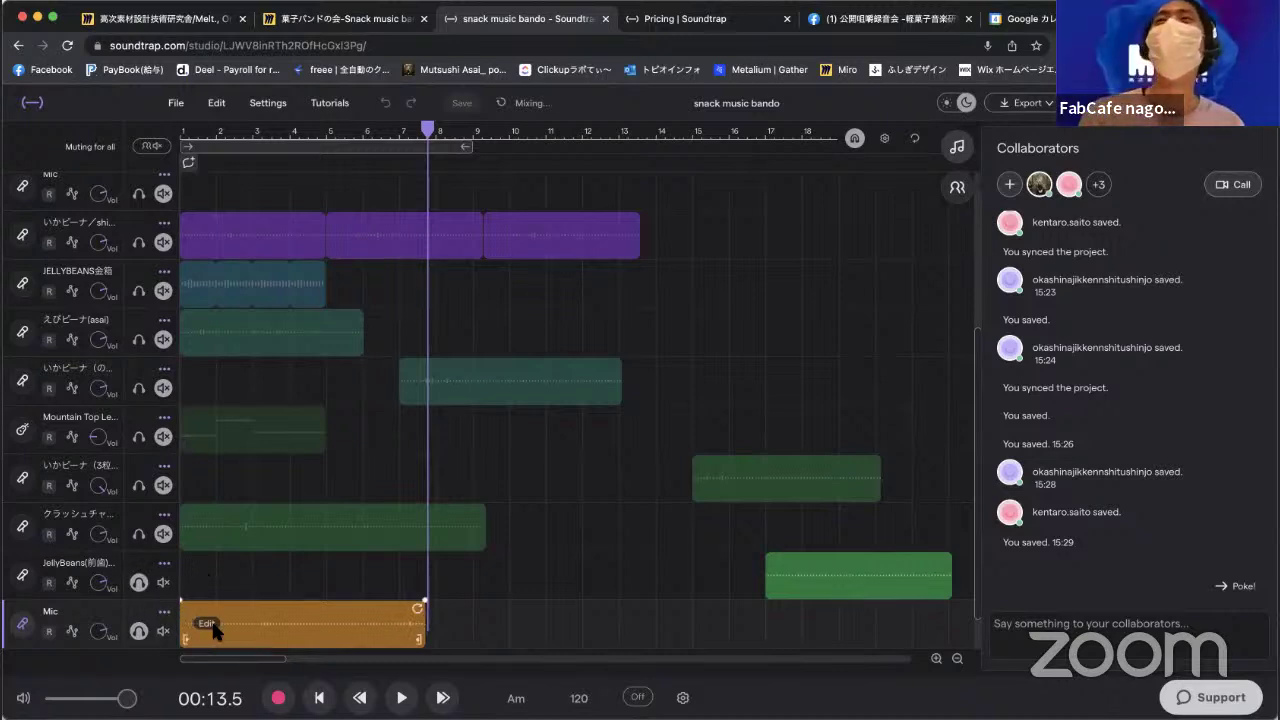
# Replace the Mic track's clip with a new recording of about 5 seconds.
pyautogui.press('Delete')
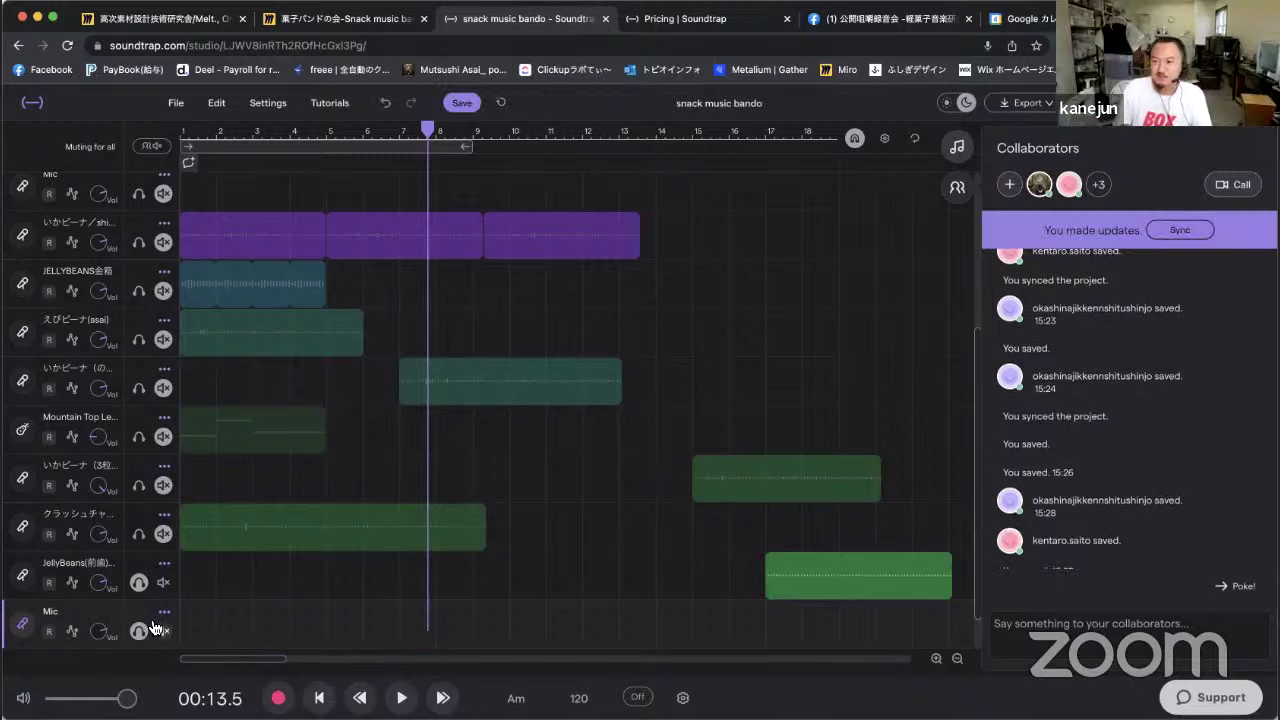
pyautogui.click(140, 626)
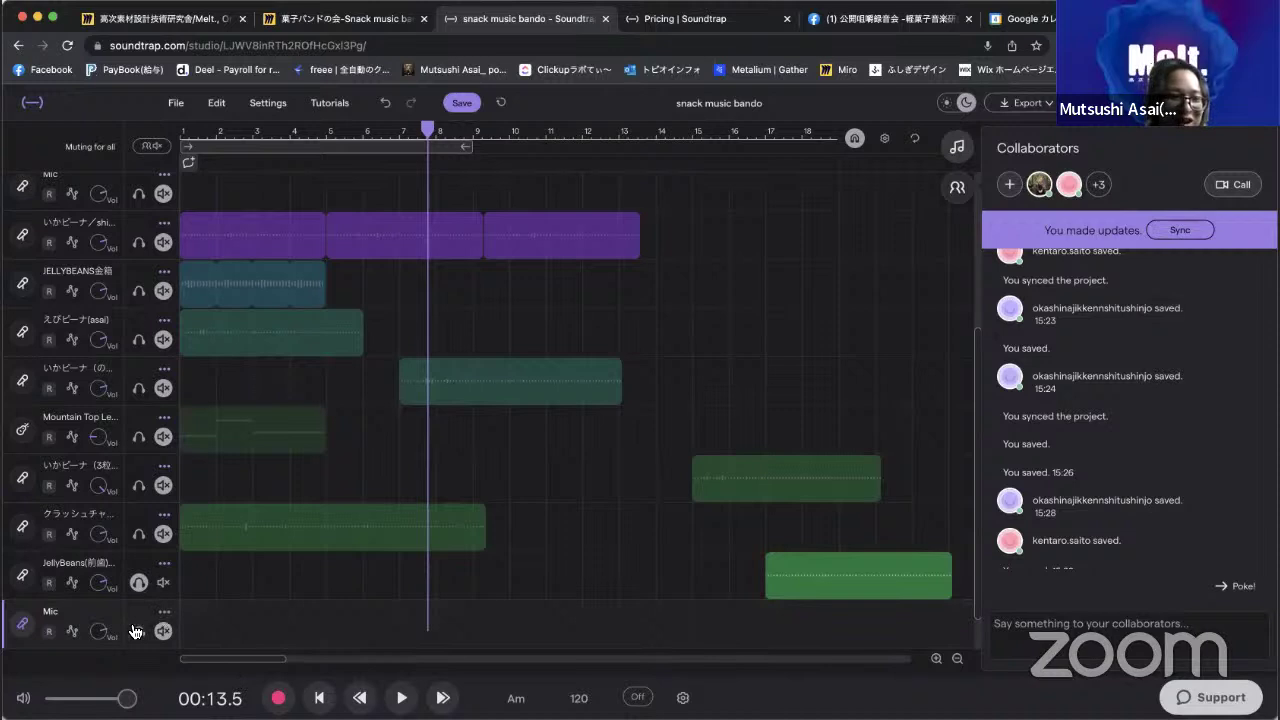
pyautogui.click(22, 625)
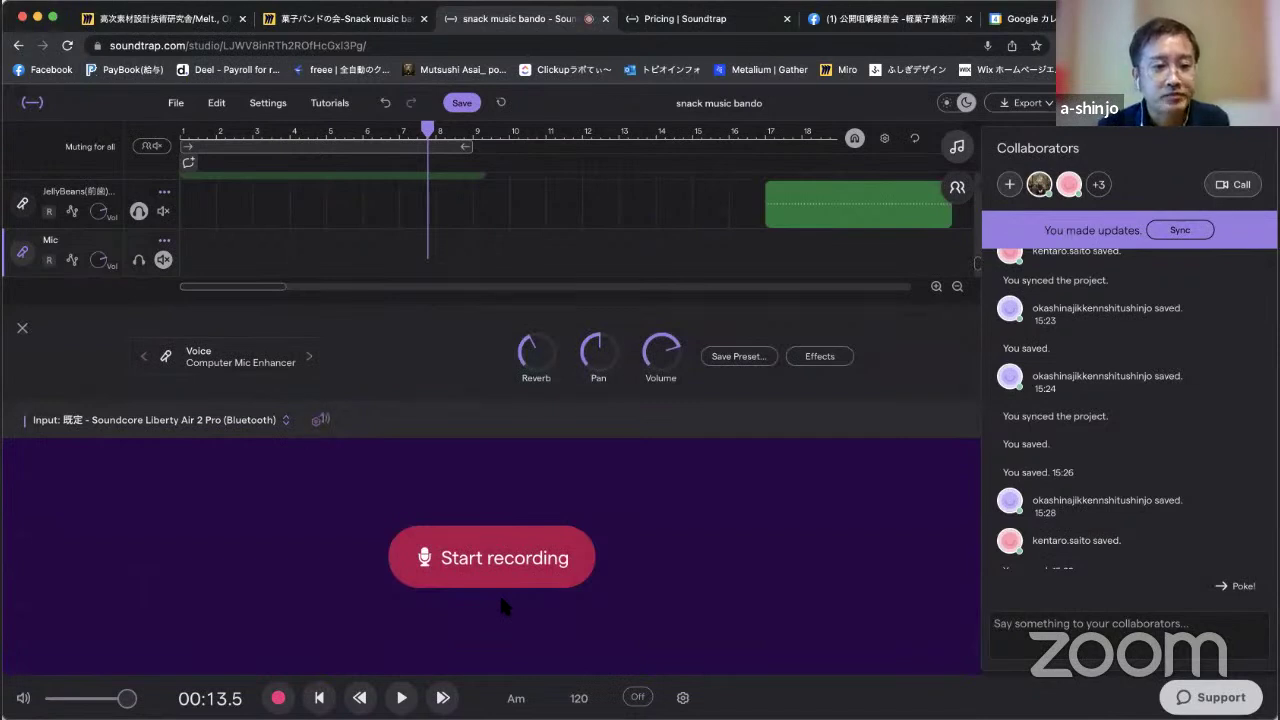
pyautogui.click(544, 548)
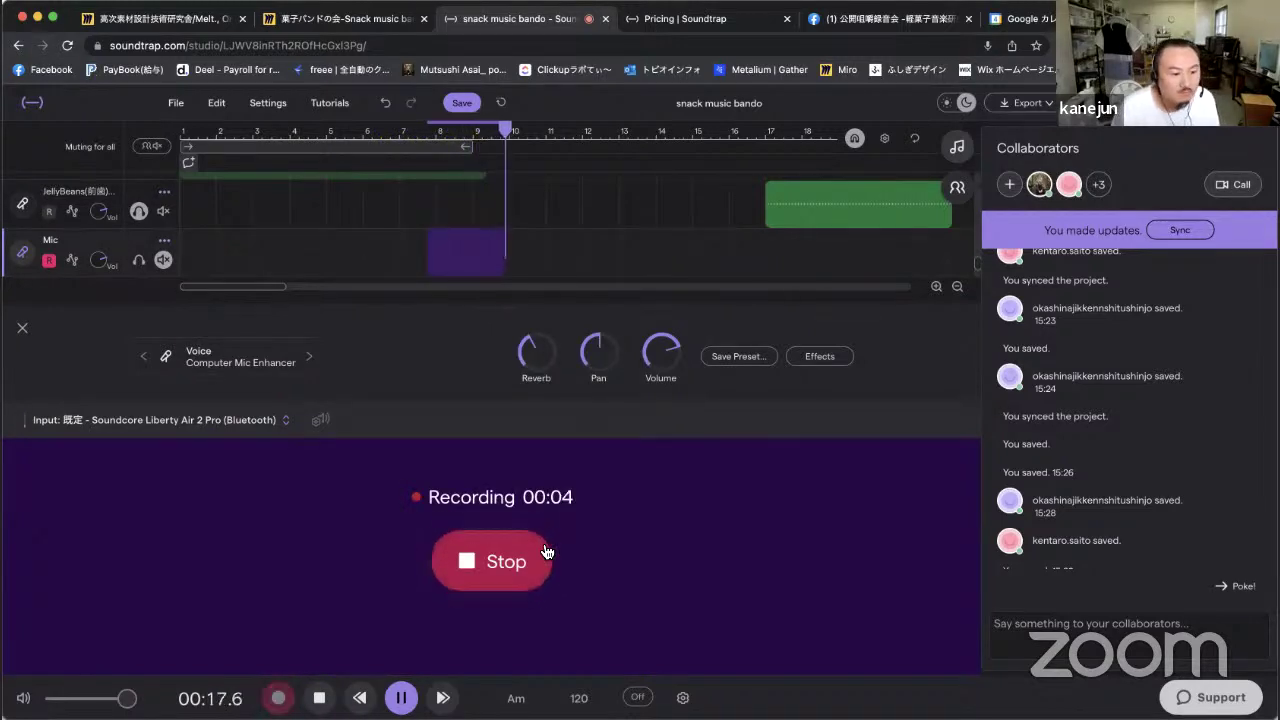
pyautogui.click(531, 554)
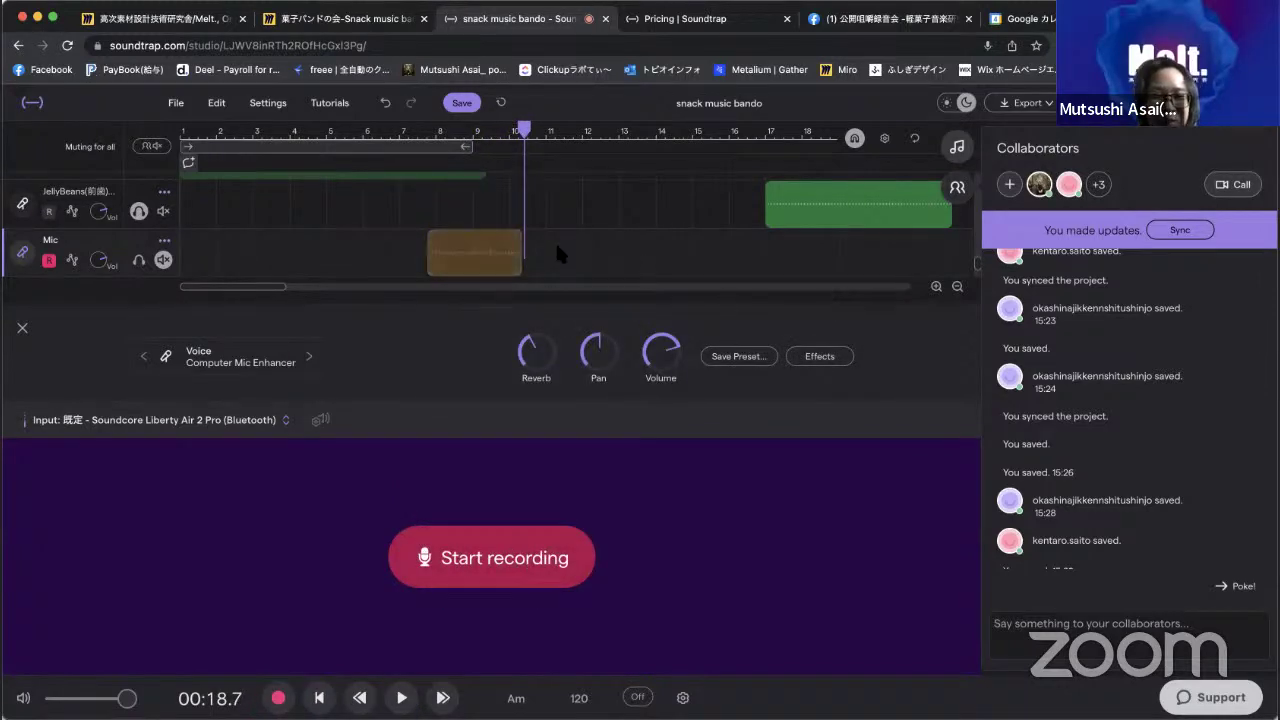
# Move the new Mic clip to the start of bar 1 and play it back with the track soloed.
pyautogui.click(23, 329)
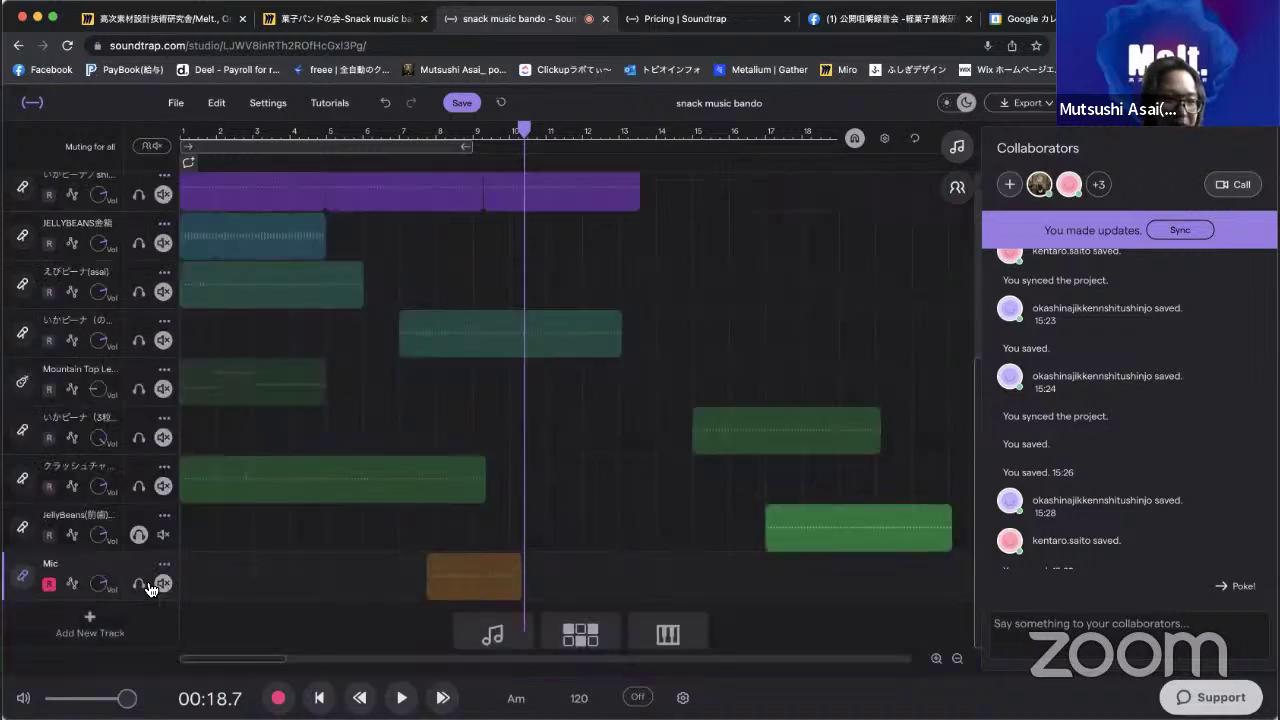
pyautogui.click(139, 584)
pyautogui.click(445, 576)
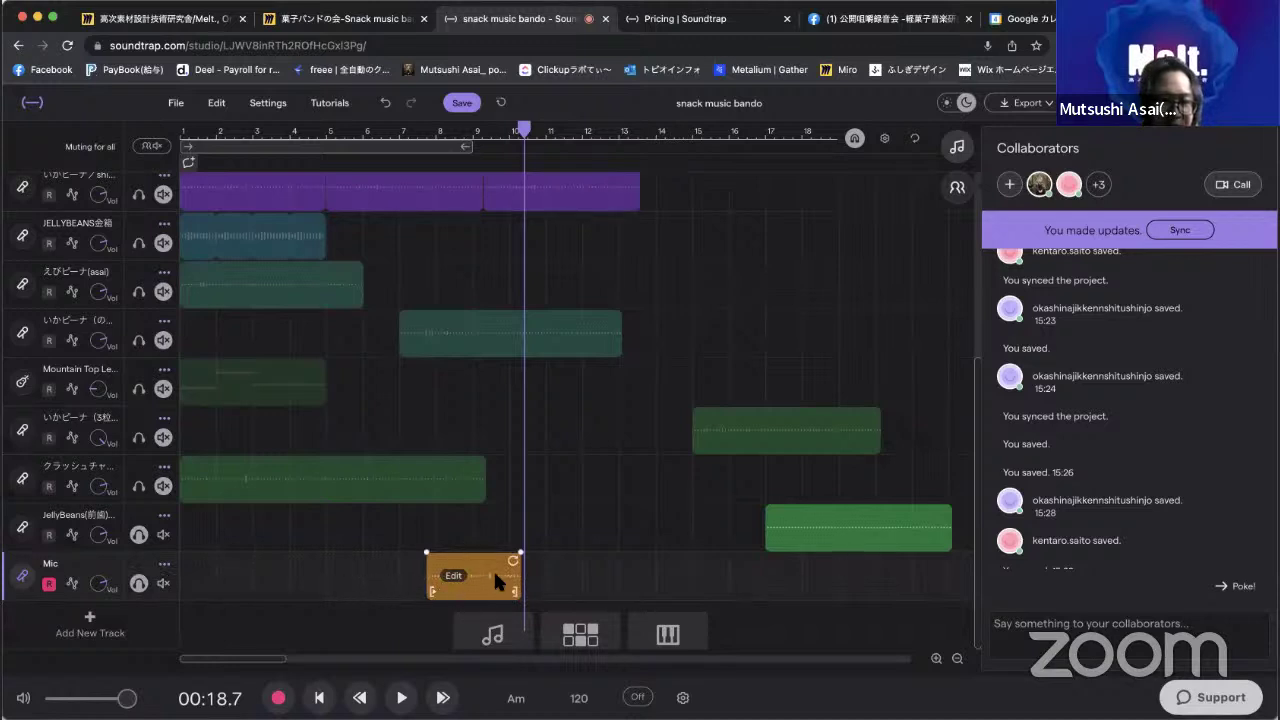
pyautogui.moveTo(493, 568); pyautogui.dragTo(246, 568)
pyautogui.click(200, 131)
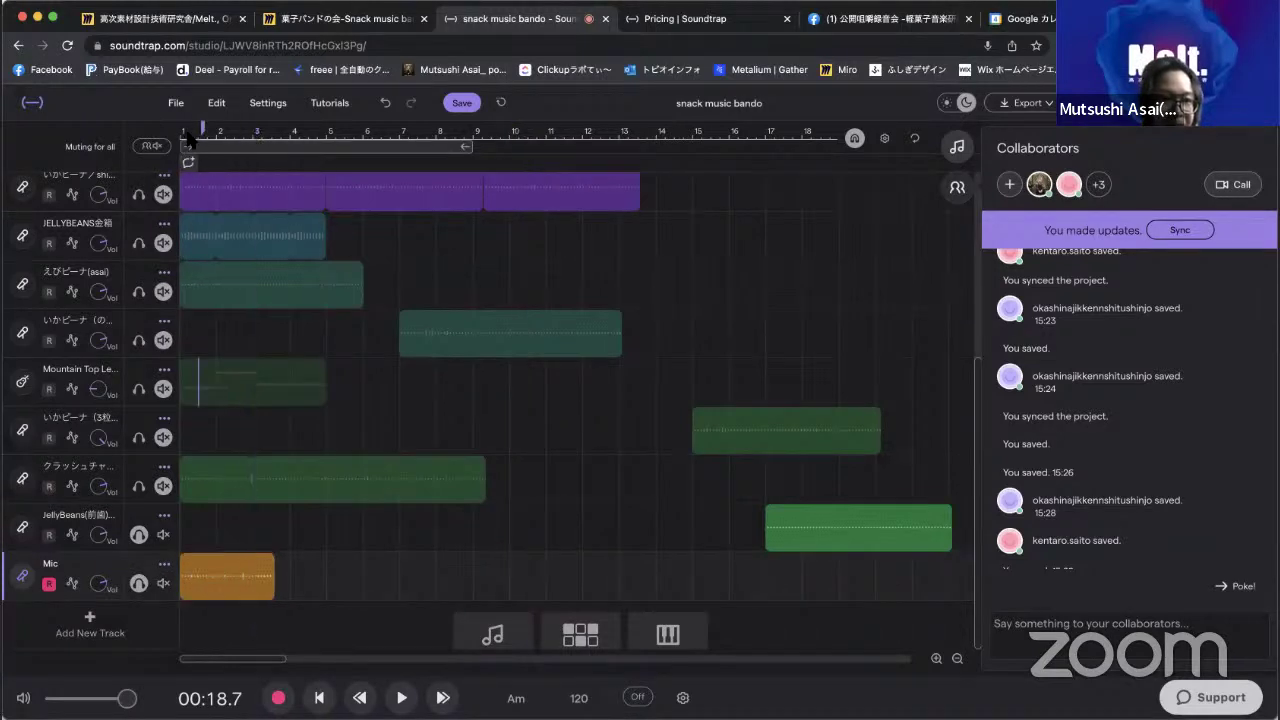
pyautogui.press('space')
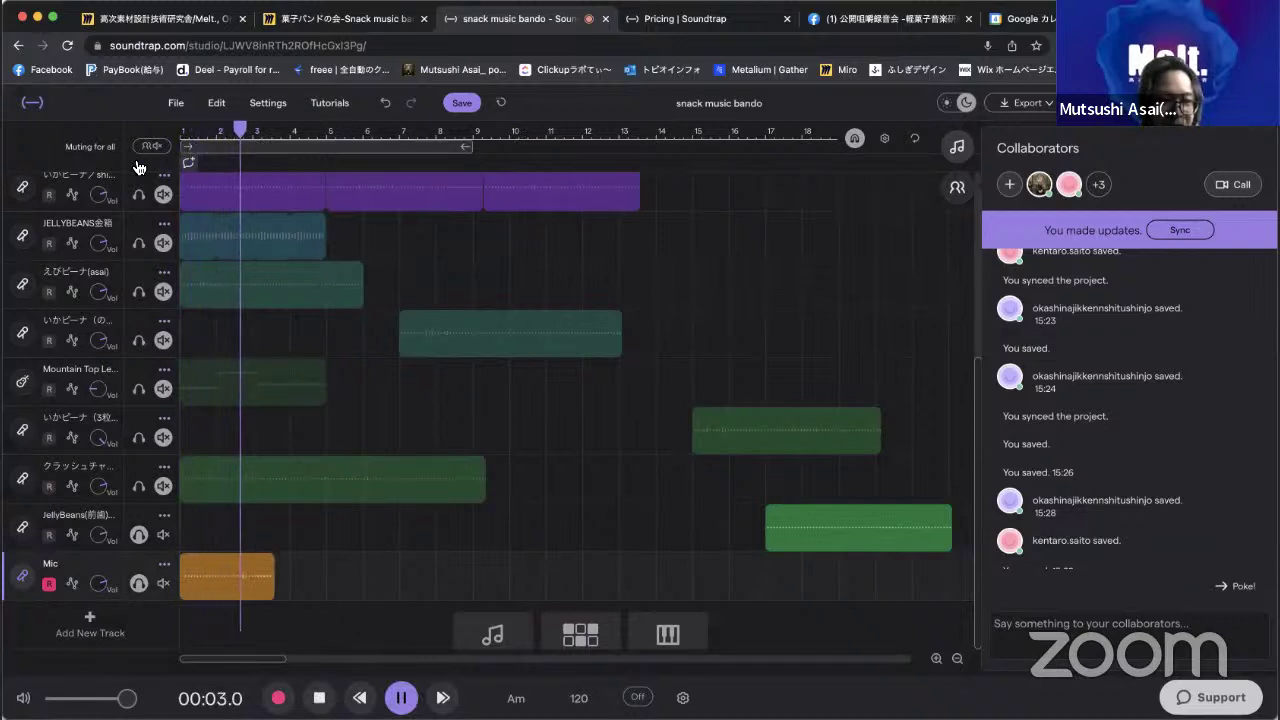
pyautogui.press('space')
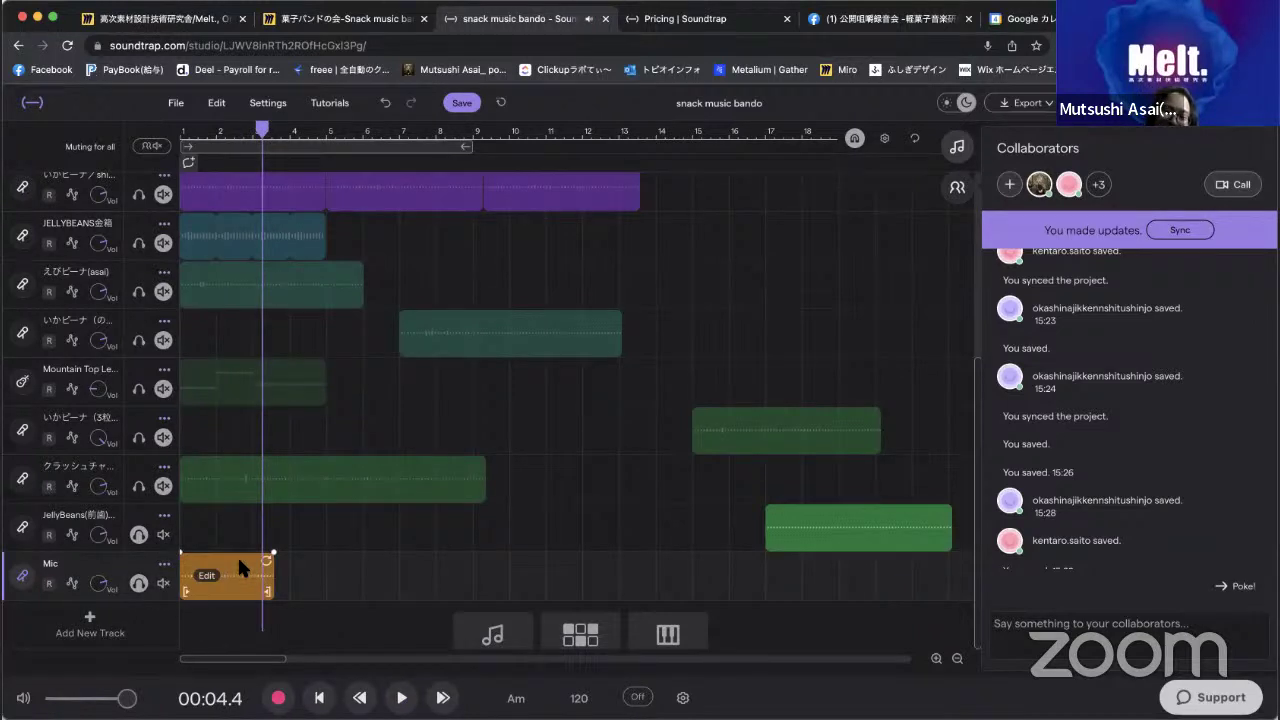
# Delete the new clip from the Mic track and sync the project with the collaborators' updates.
pyautogui.press('BackSpace')
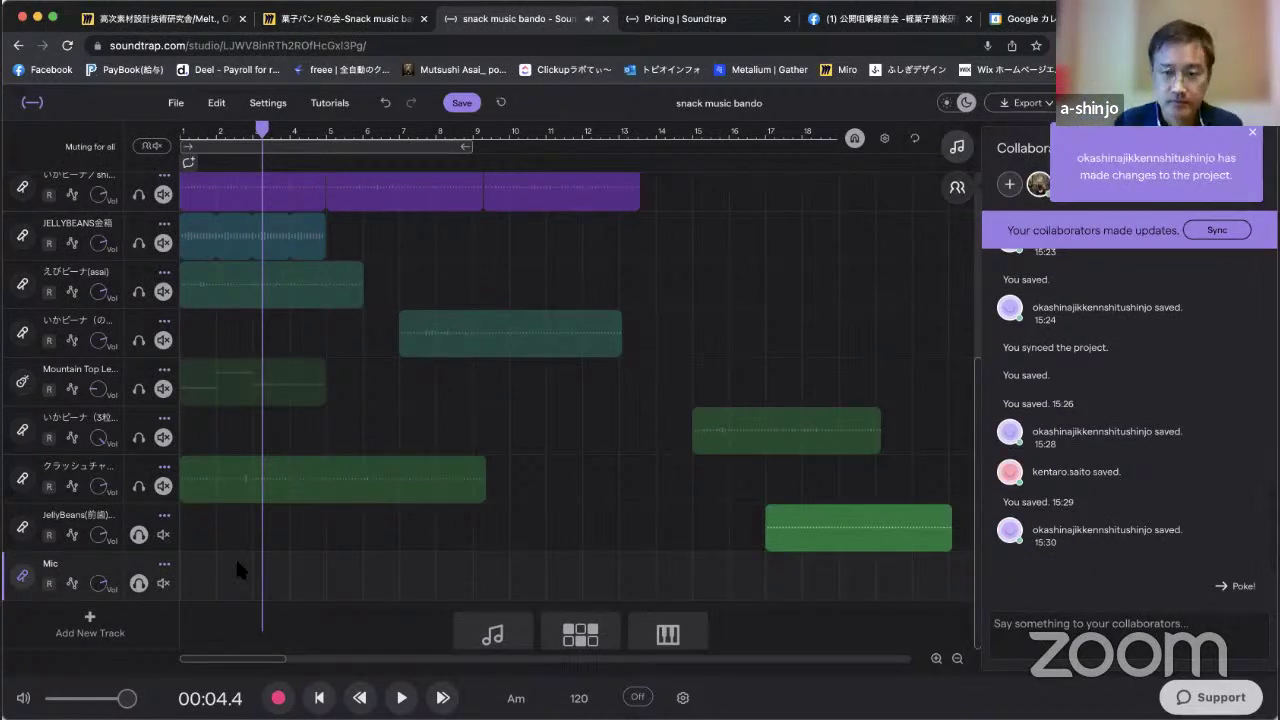
pyautogui.click(1217, 230)
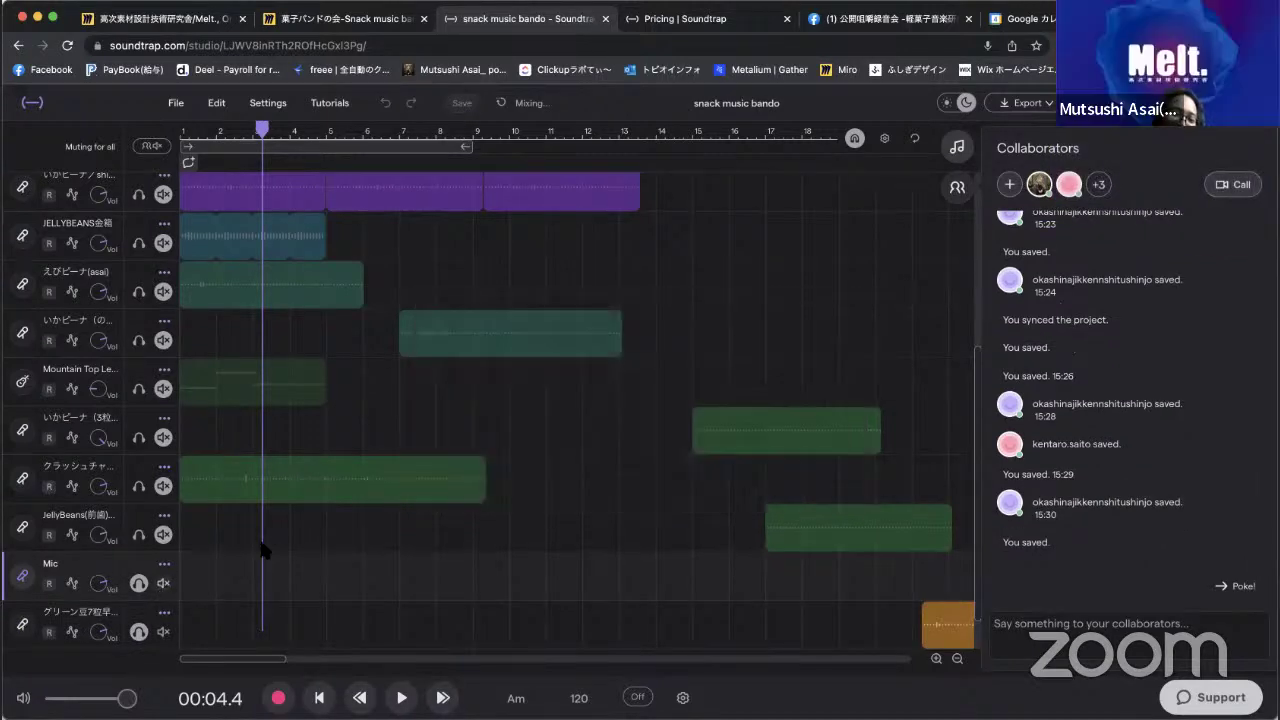
# Unsolo the グリーン豆7粒早噛み track and open its name for editing to read it in full.
pyautogui.click(163, 630)
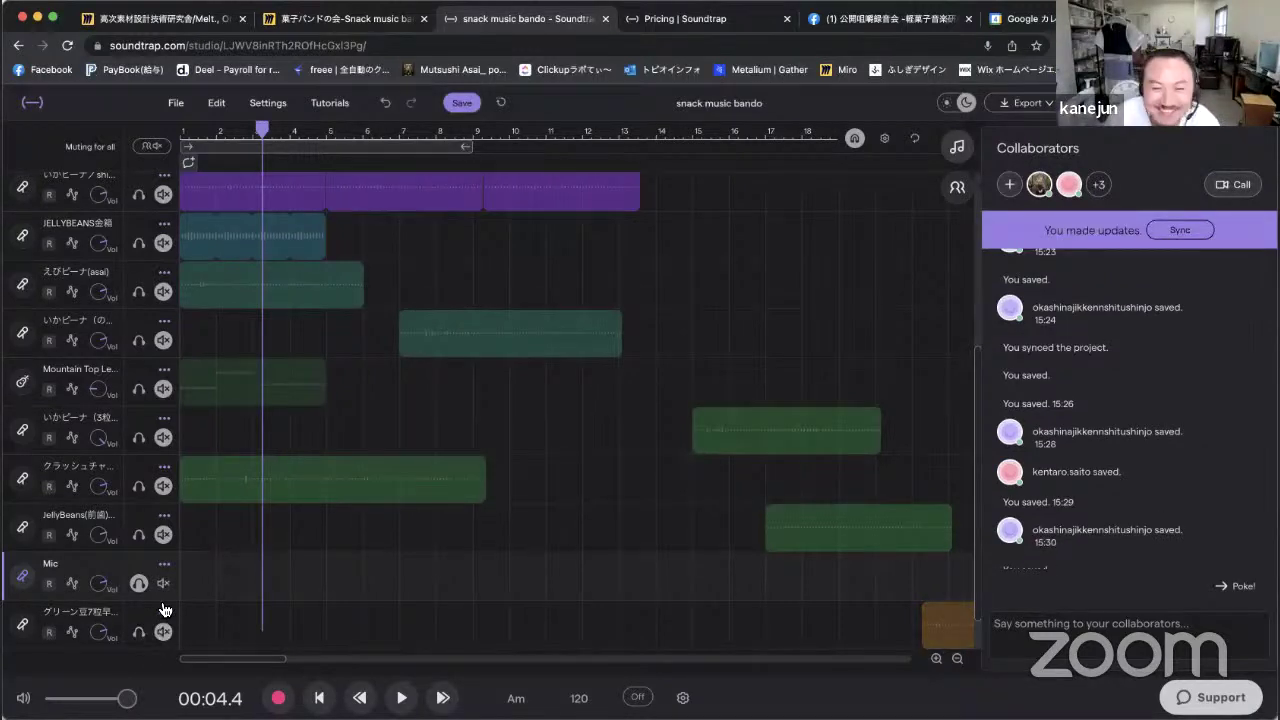
pyautogui.click(164, 612)
pyautogui.click(214, 489)
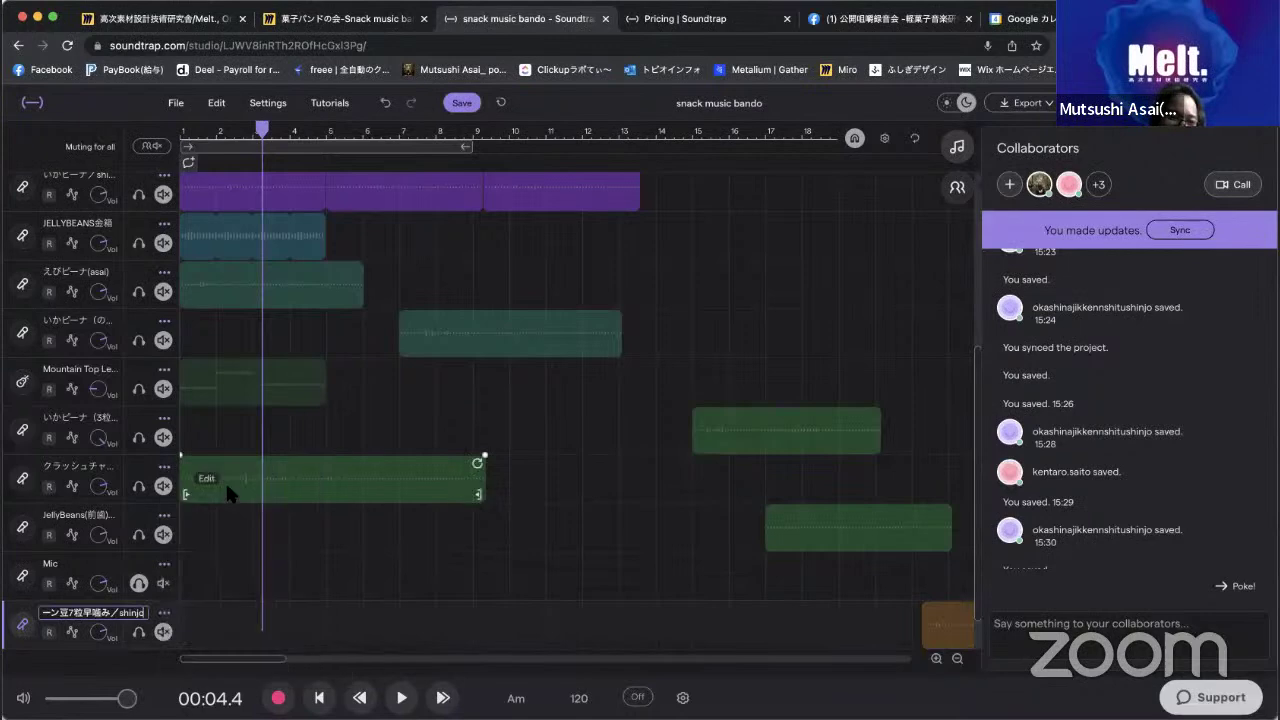
pyautogui.click(199, 612)
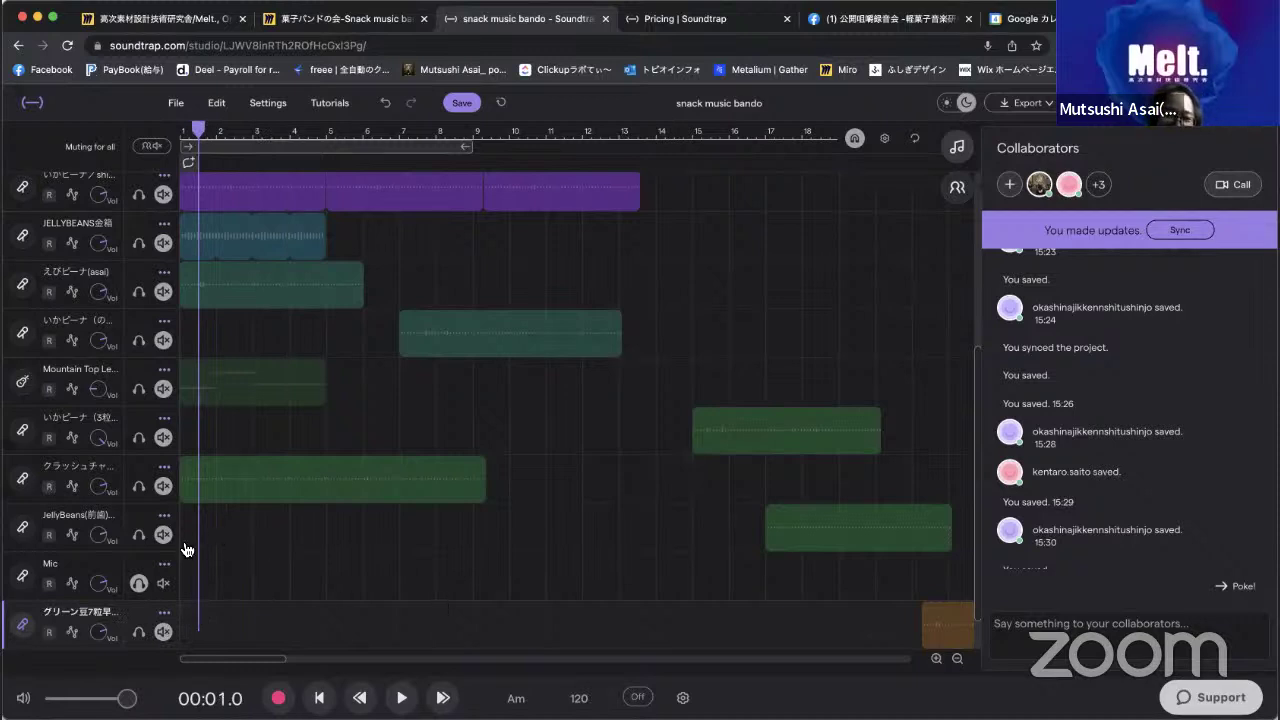
# Delete the empty Mic track above the グリーン豆7粒早噛み track.
pyautogui.click(100, 568)
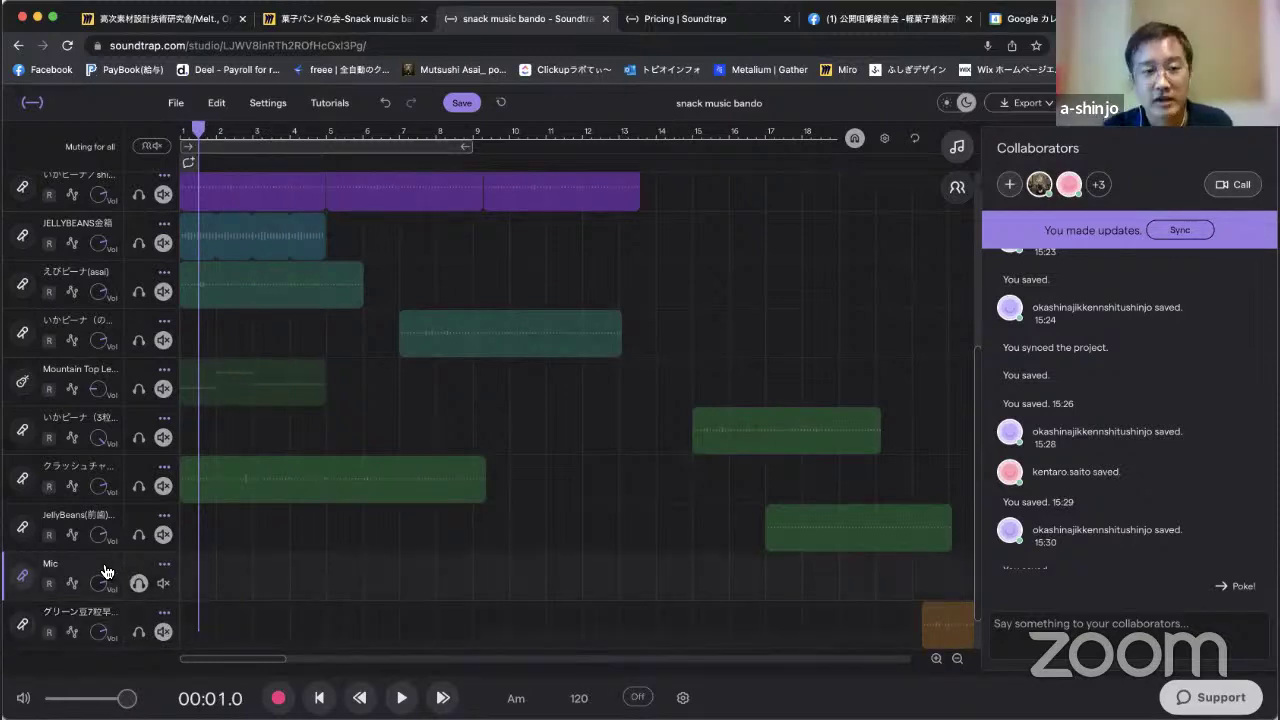
pyautogui.click(161, 569)
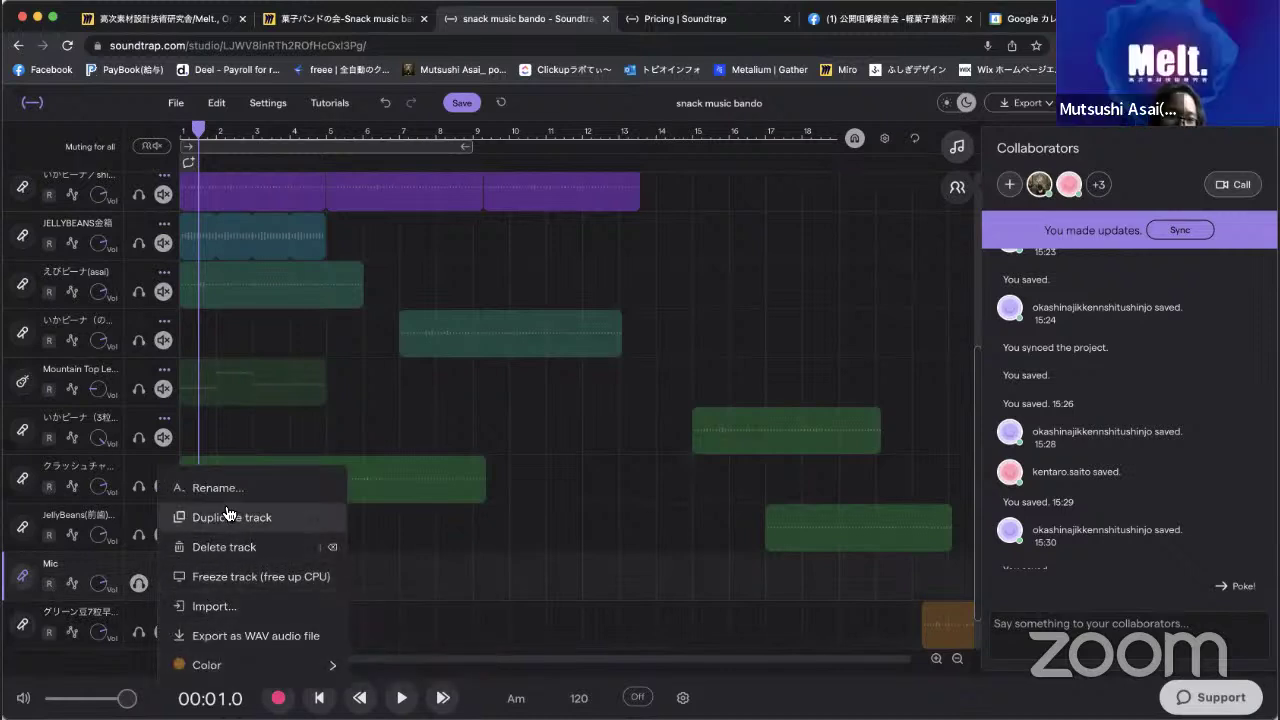
pyautogui.click(236, 547)
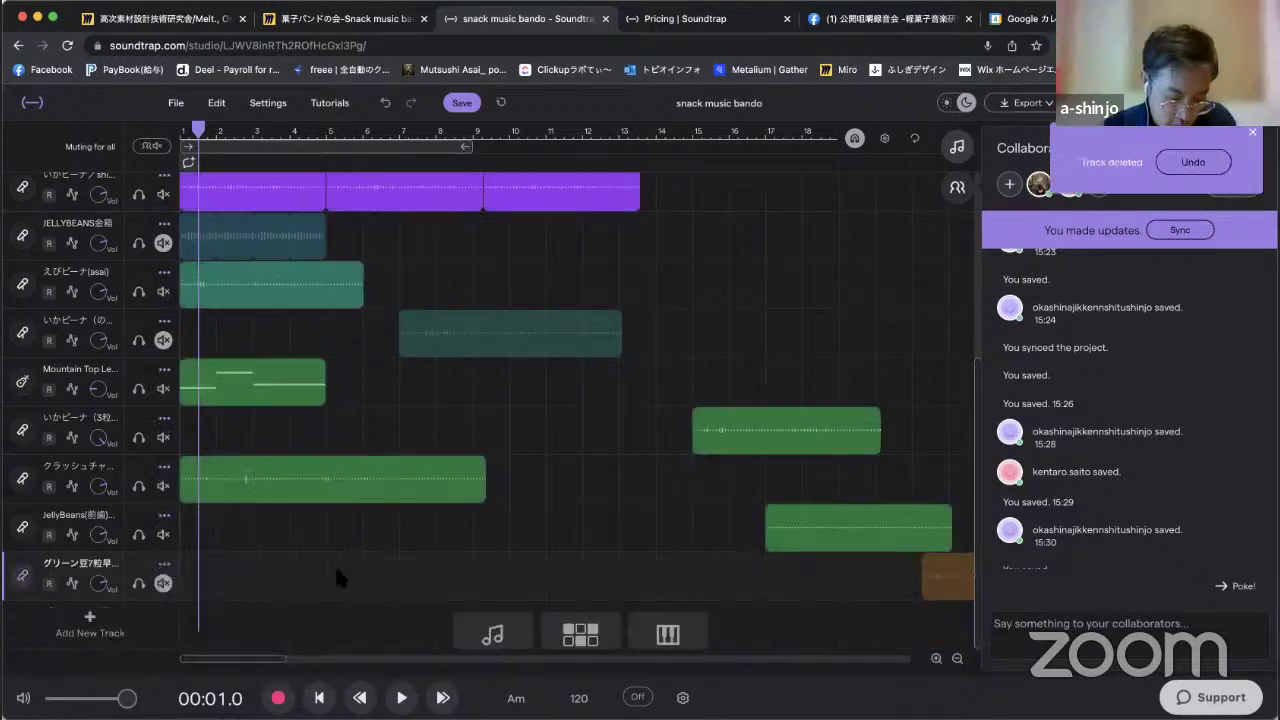
# Solo the グリーン豆7粒早噛み track and play its clip from near the beginning.
pyautogui.hscroll(5, 357, 576)
pyautogui.click(139, 583)
pyautogui.moveTo(657, 133); pyautogui.dragTo(646, 133)
pyautogui.press('space')
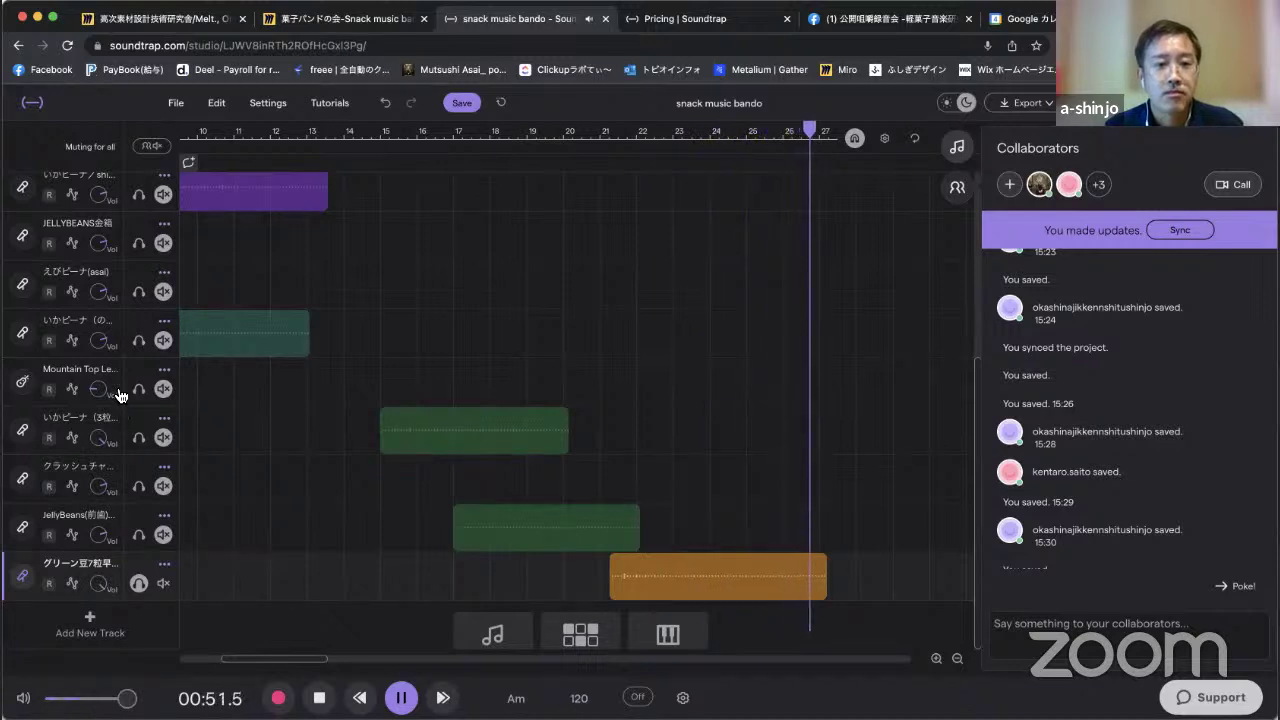
pyautogui.press('space')
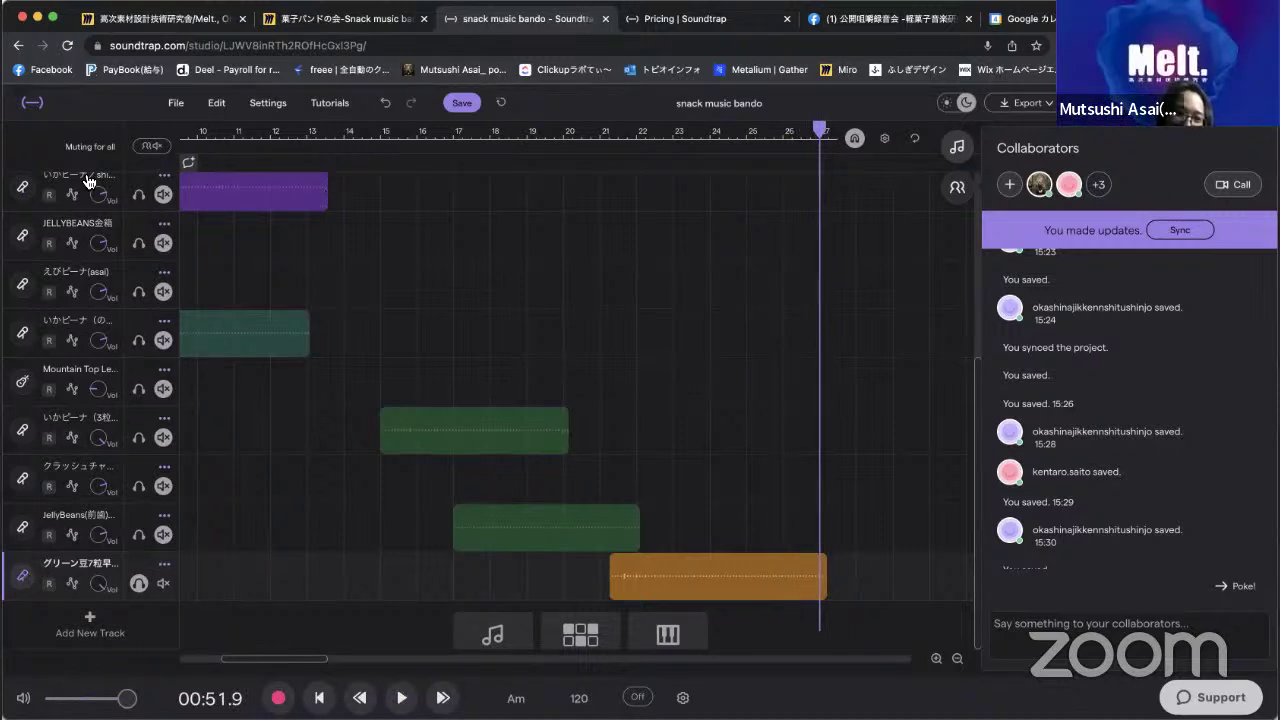
# Check the voice and volume settings of the グリーン豆7粒早噛み and JellyBeans(前歯) tracks.
pyautogui.click(22, 576)
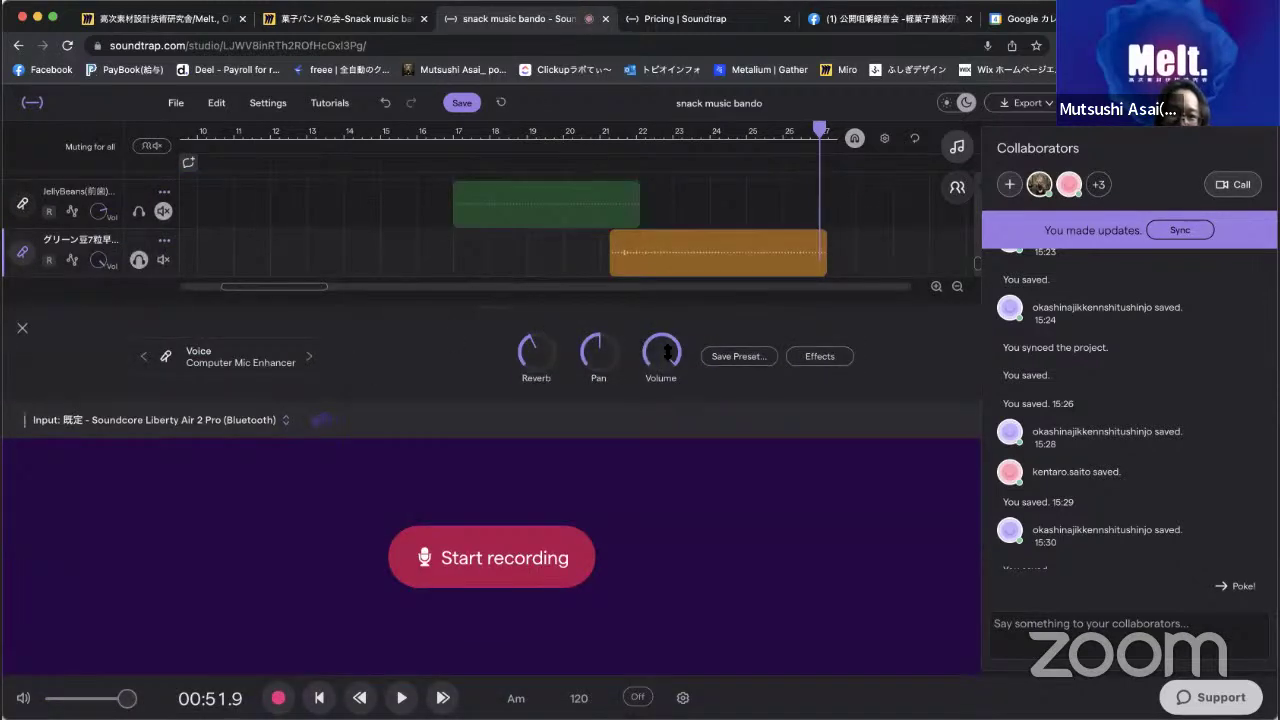
pyautogui.moveTo(669, 338)
pyautogui.click(663, 271)
pyautogui.click(544, 296)
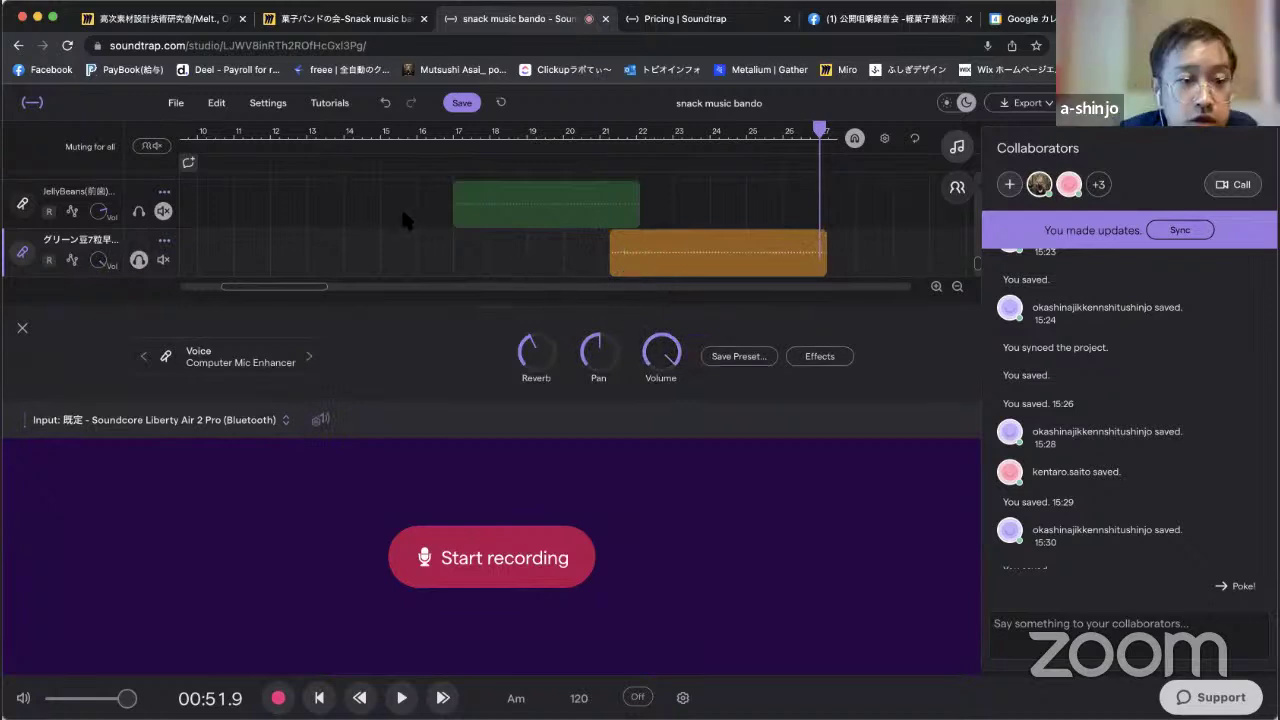
pyautogui.click(549, 212)
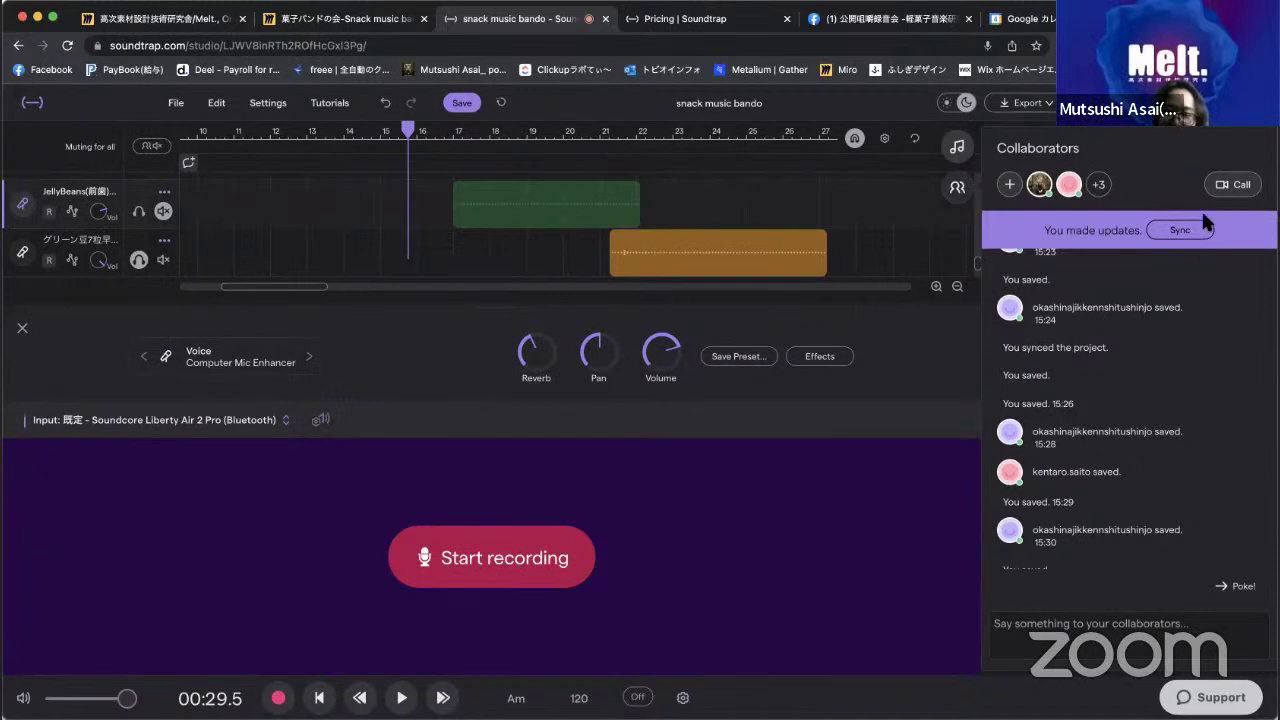
pyautogui.click(23, 329)
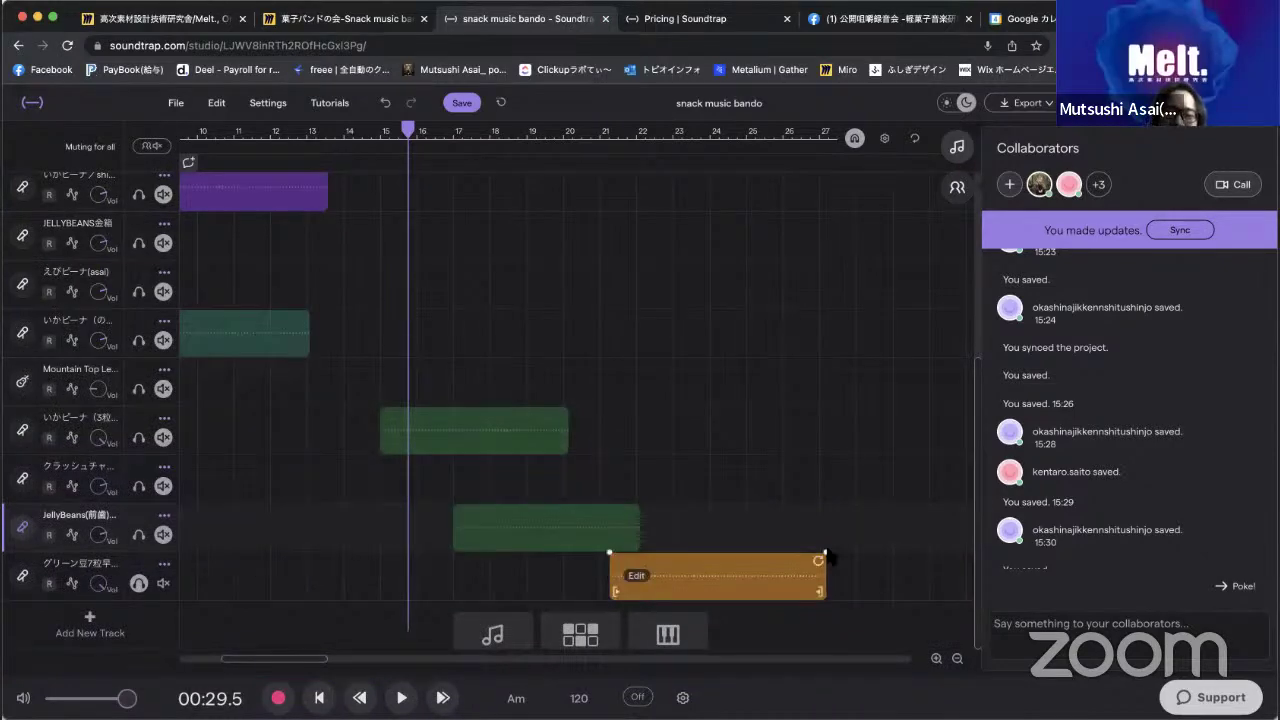
# Sync the project to share the latest changes and look over its tracks.
pyautogui.click(1176, 231)
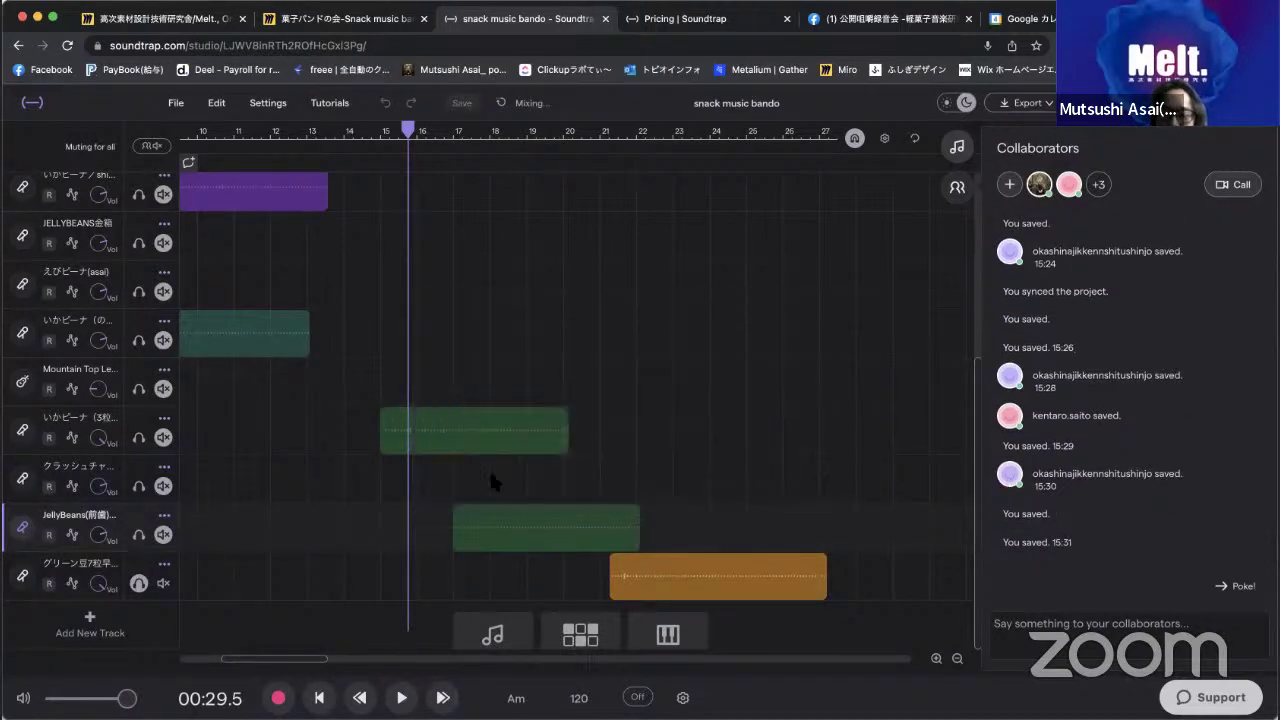
pyautogui.scroll(3, 235, 372)
pyautogui.hscroll(-5, 235, 372)
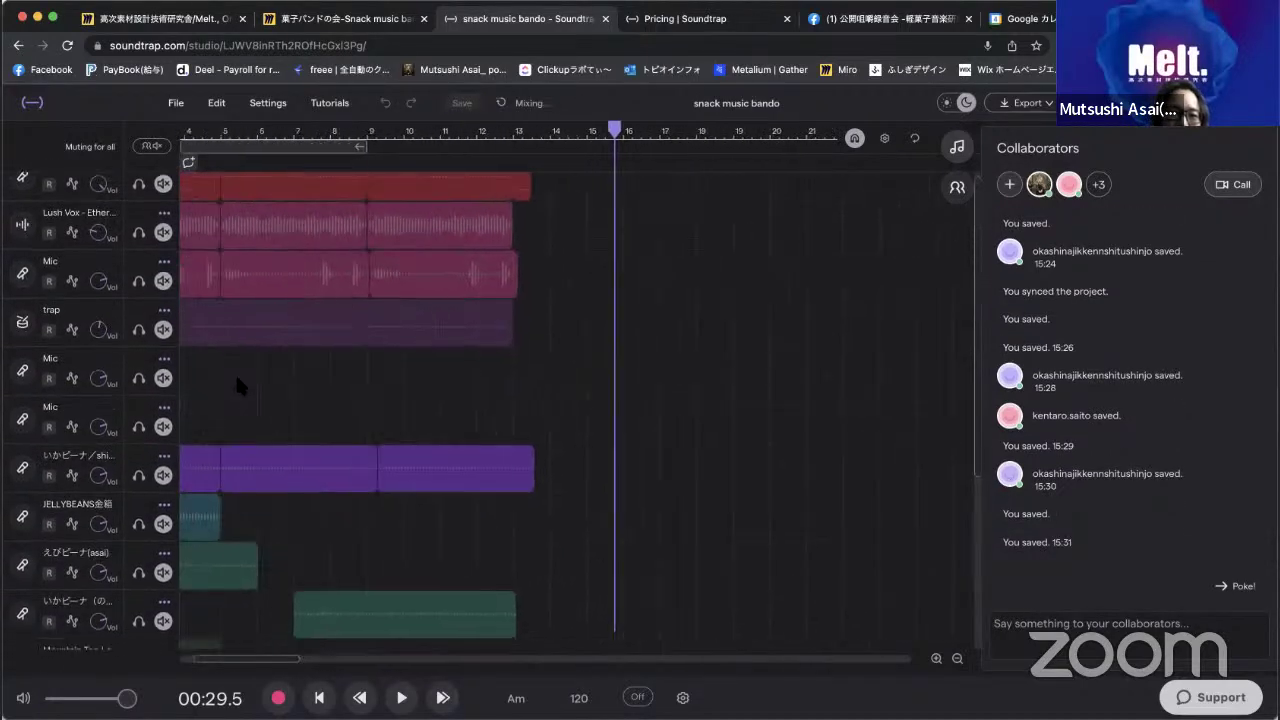
pyautogui.scroll(-3, 236, 378)
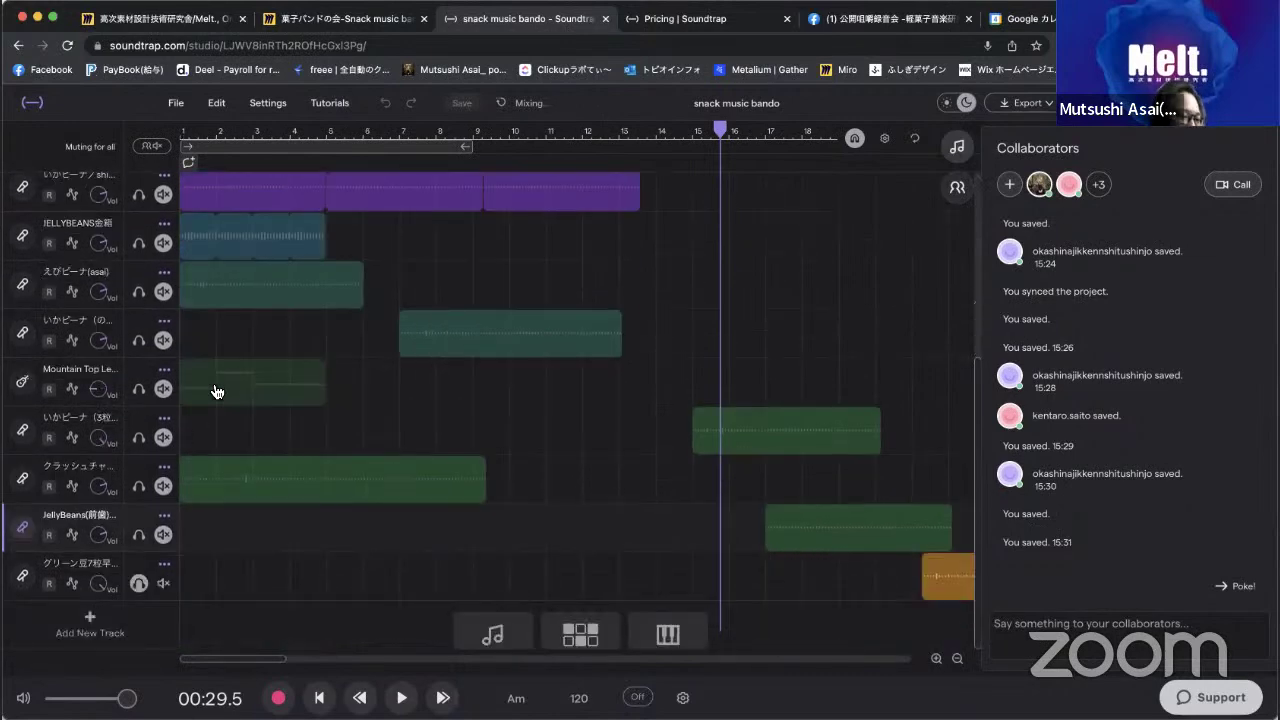
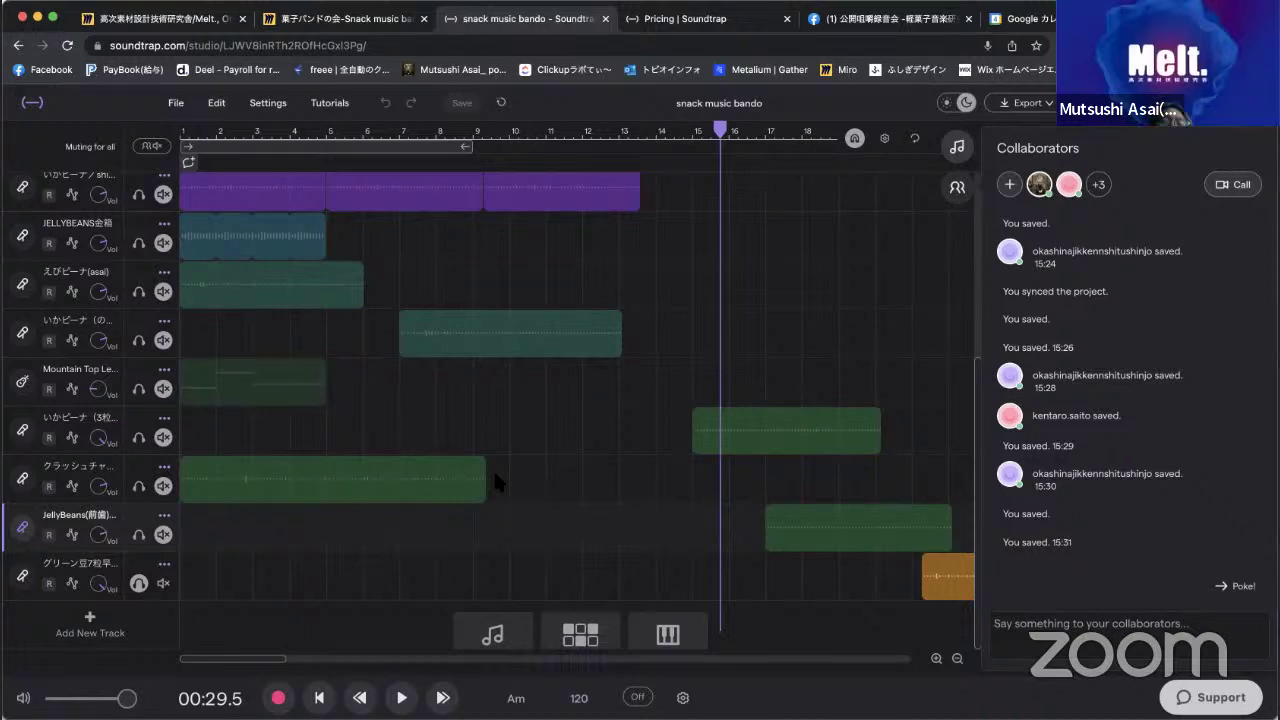
# Add a new microphone track to the project and sync it with the collaborators' updates.
pyautogui.click(90, 625)
pyautogui.click(456, 310)
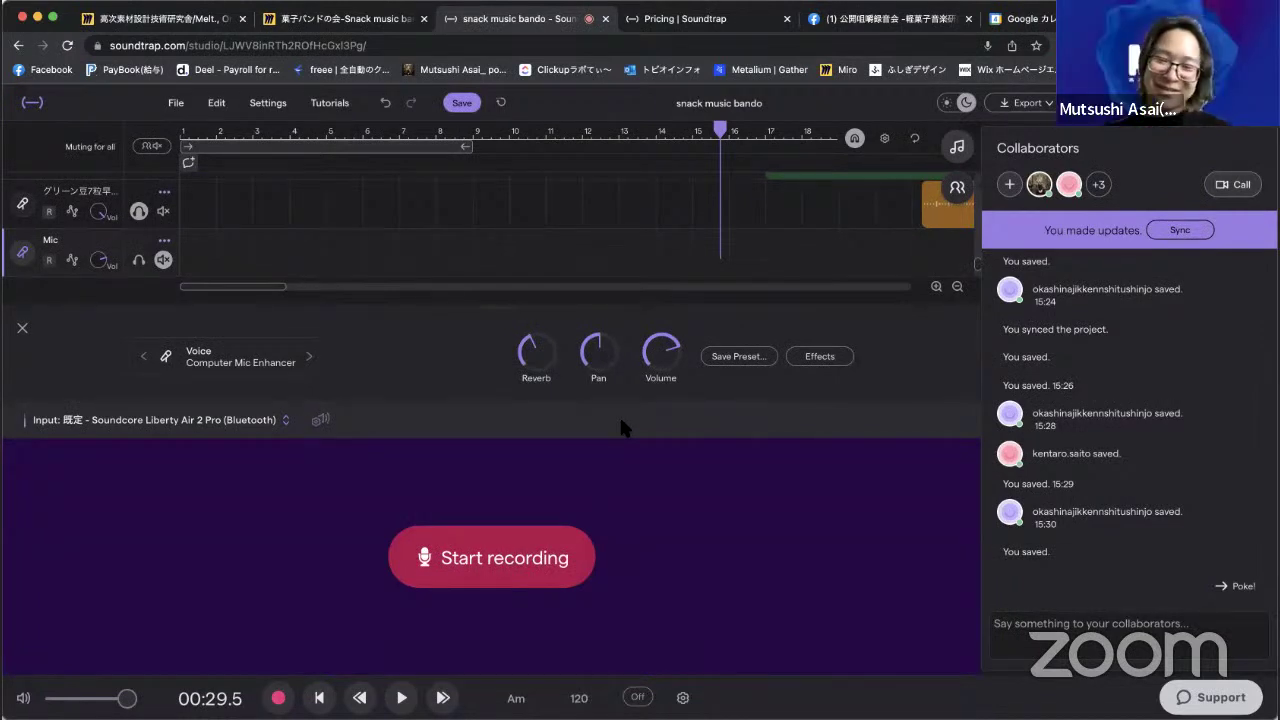
pyautogui.click(1178, 231)
pyautogui.click(1218, 231)
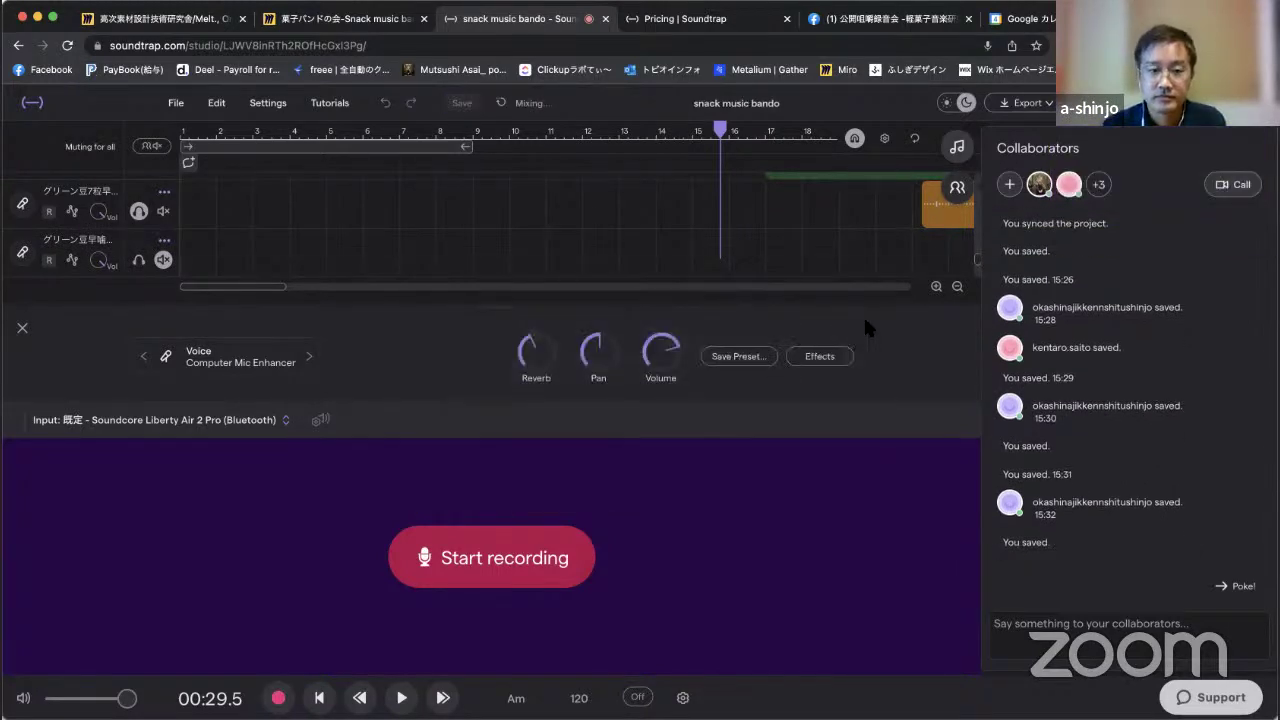
# Unsolo both グリーン豆 tracks and sync the project again.
pyautogui.click(23, 330)
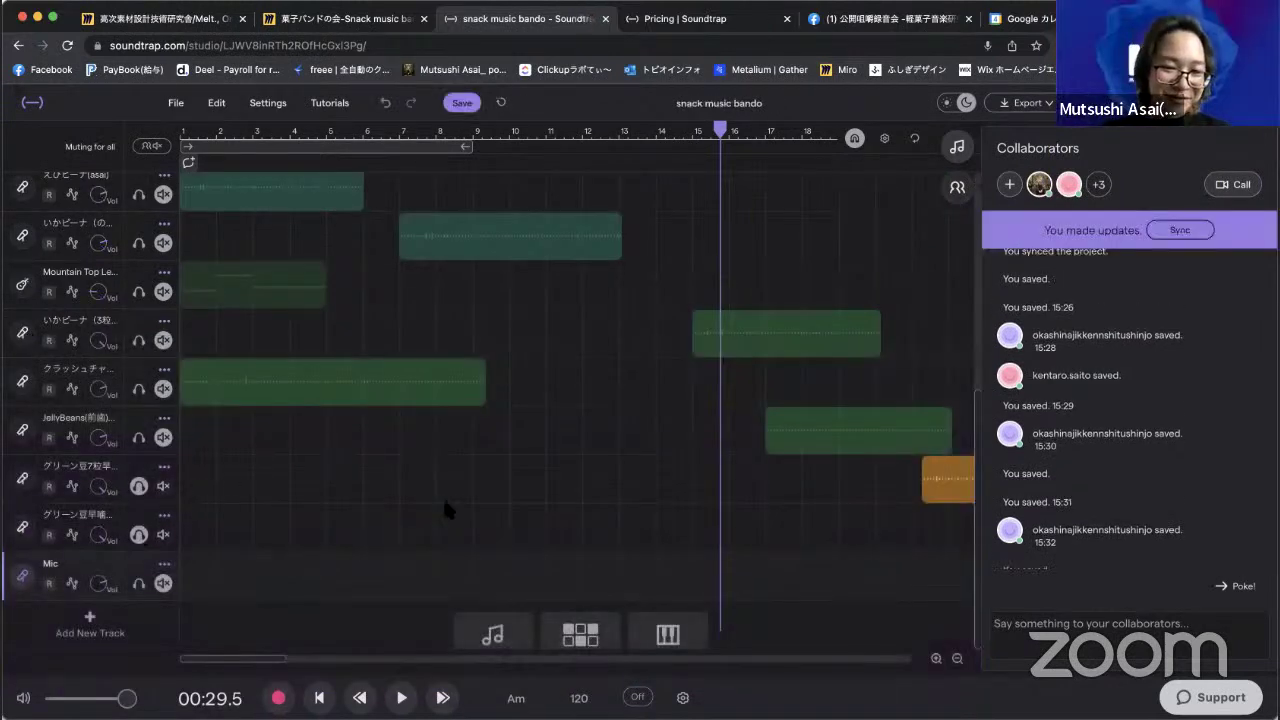
pyautogui.click(139, 535)
pyautogui.click(139, 486)
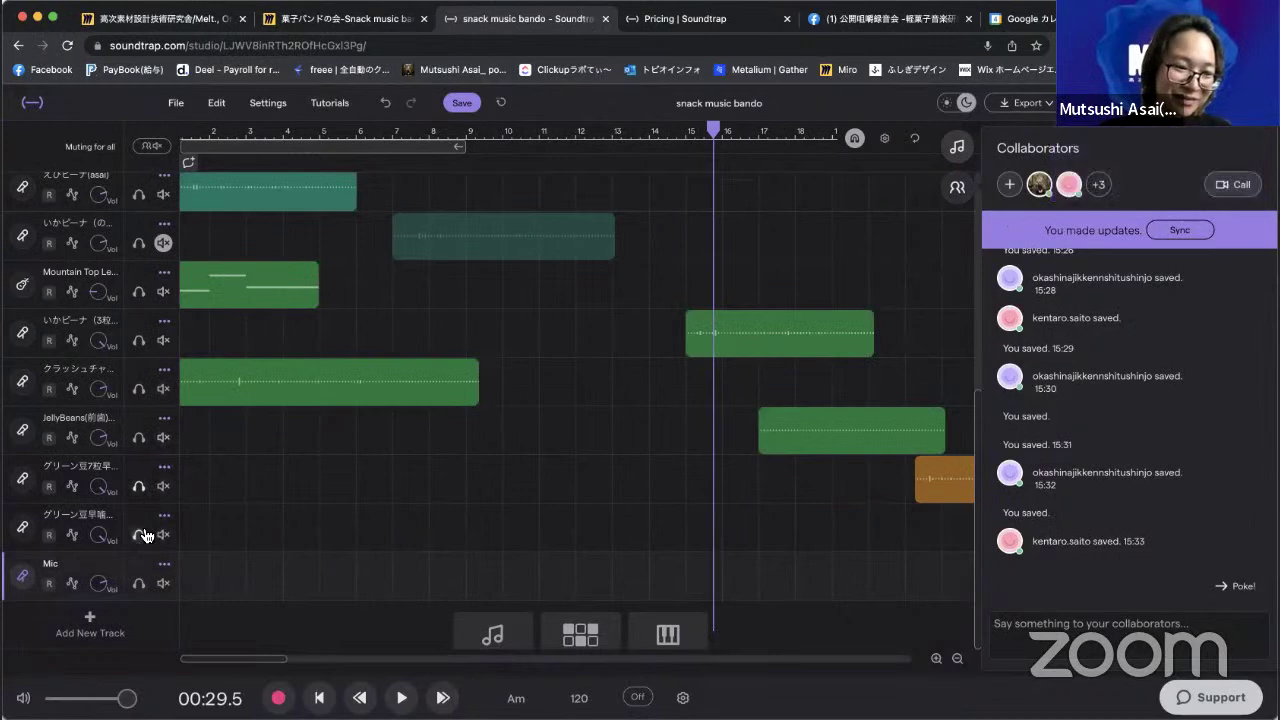
pyautogui.click(1205, 233)
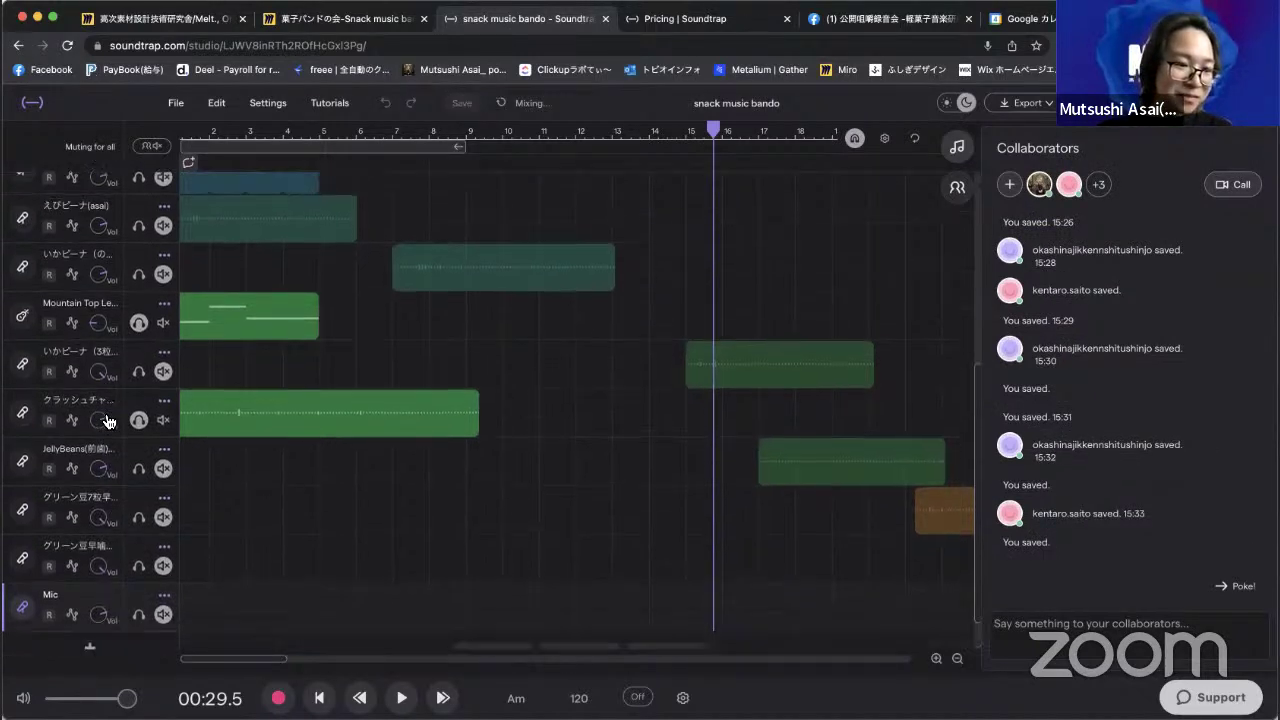
# Solo the グリーン豆早噛み track and sync the project with the collaborators' updates.
pyautogui.click(139, 534)
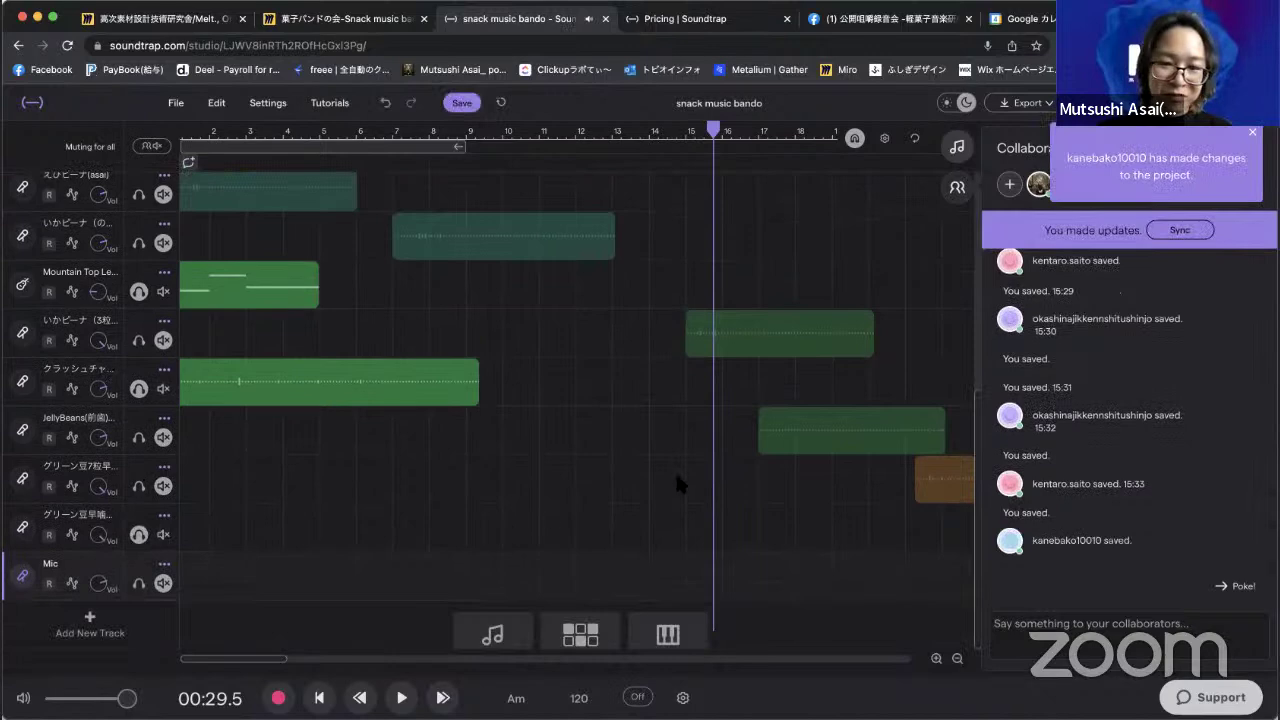
pyautogui.hscroll(3, 797, 430)
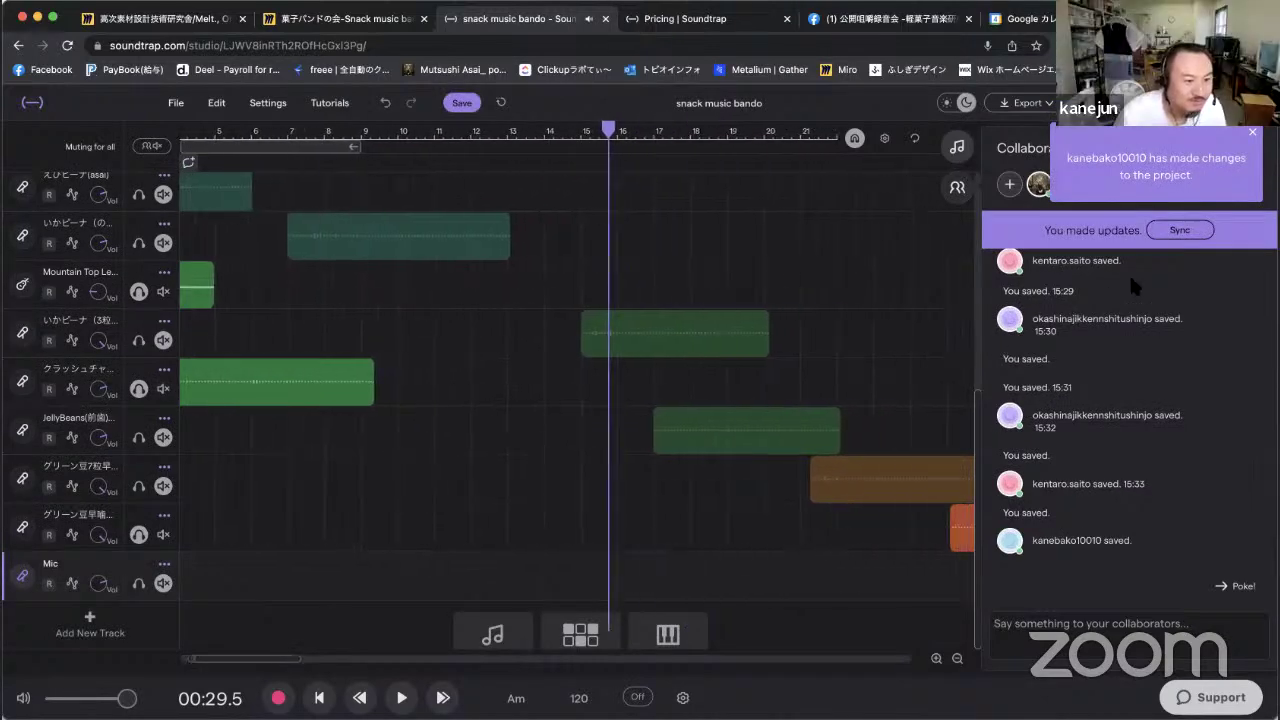
pyautogui.click(1176, 234)
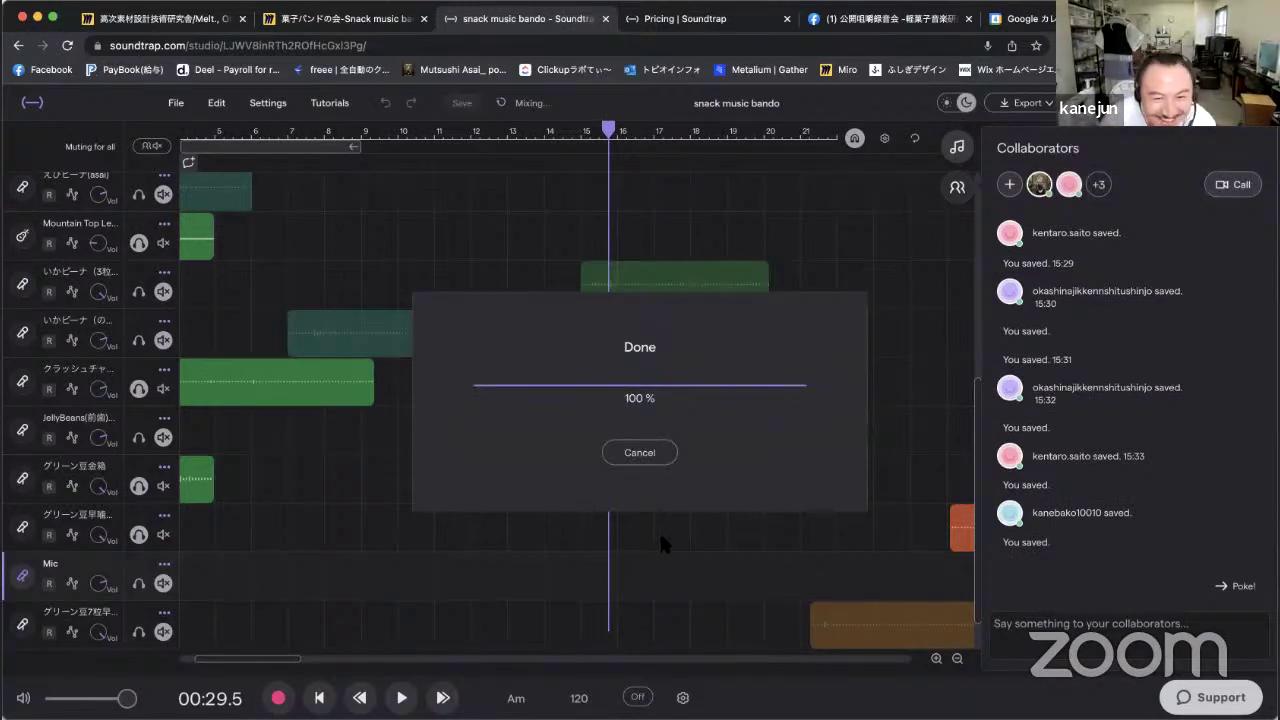
# Solo the グリーン豆7粒早噛み track, unsolo the other グリーン豆 and クラッシュ tracks, and audition its clip from bar 21.
pyautogui.scroll(-2, 685, 475)
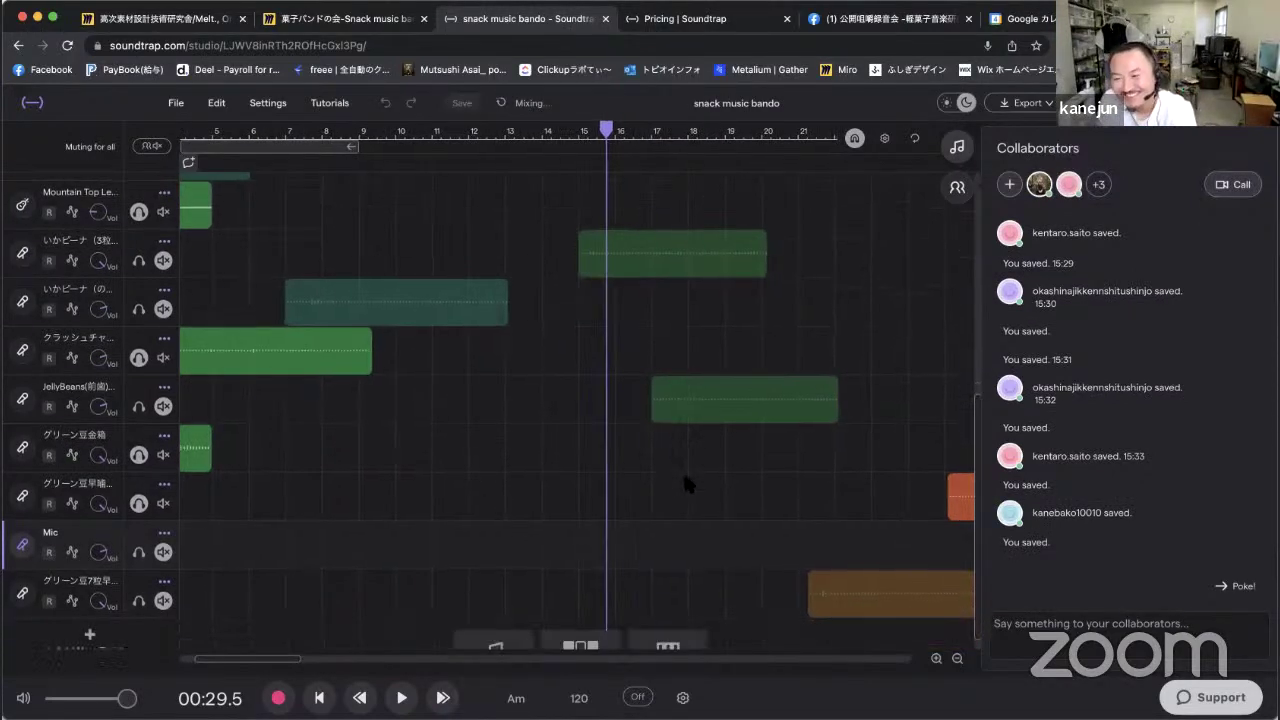
pyautogui.hscroll(3, 683, 470)
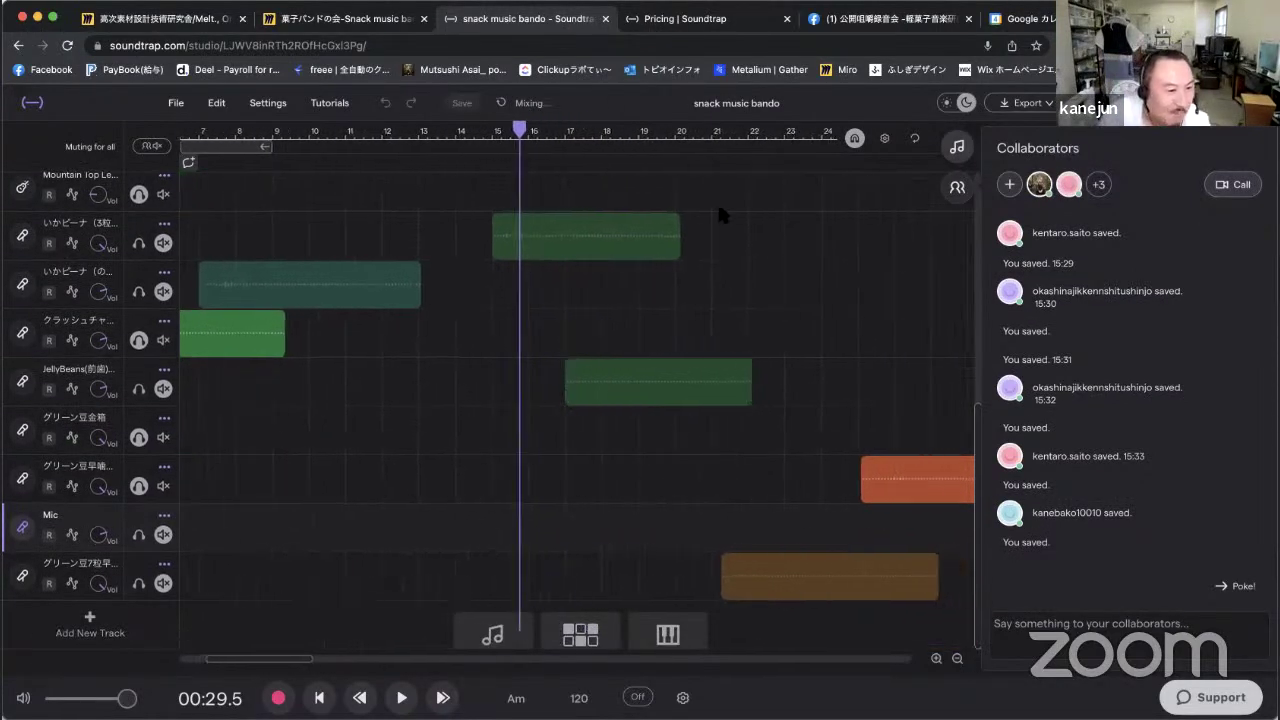
pyautogui.click(721, 134)
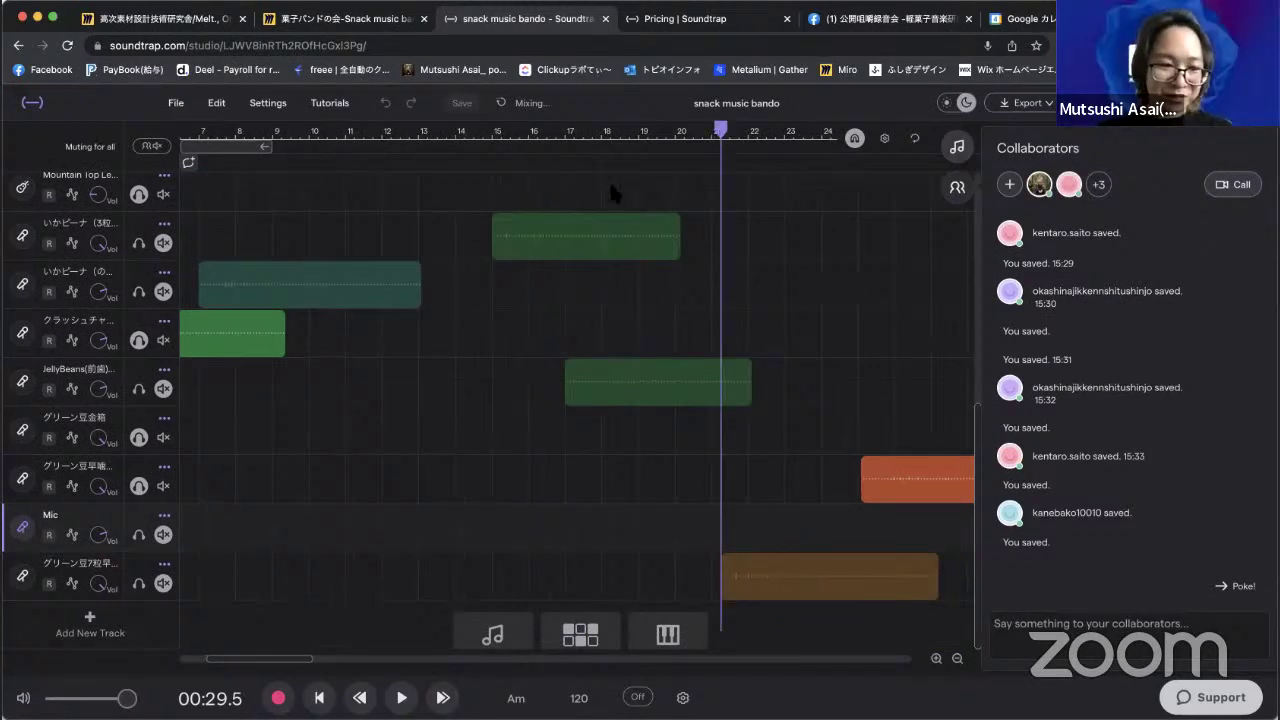
pyautogui.click(139, 584)
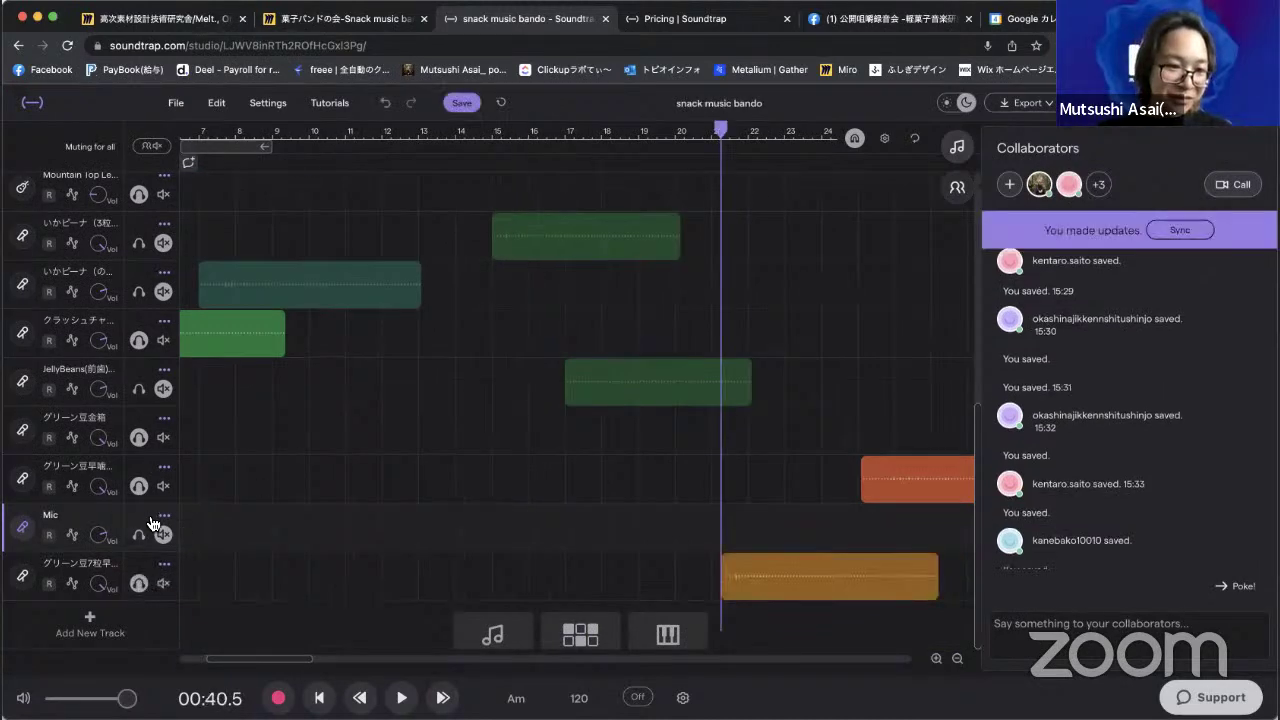
pyautogui.click(139, 486)
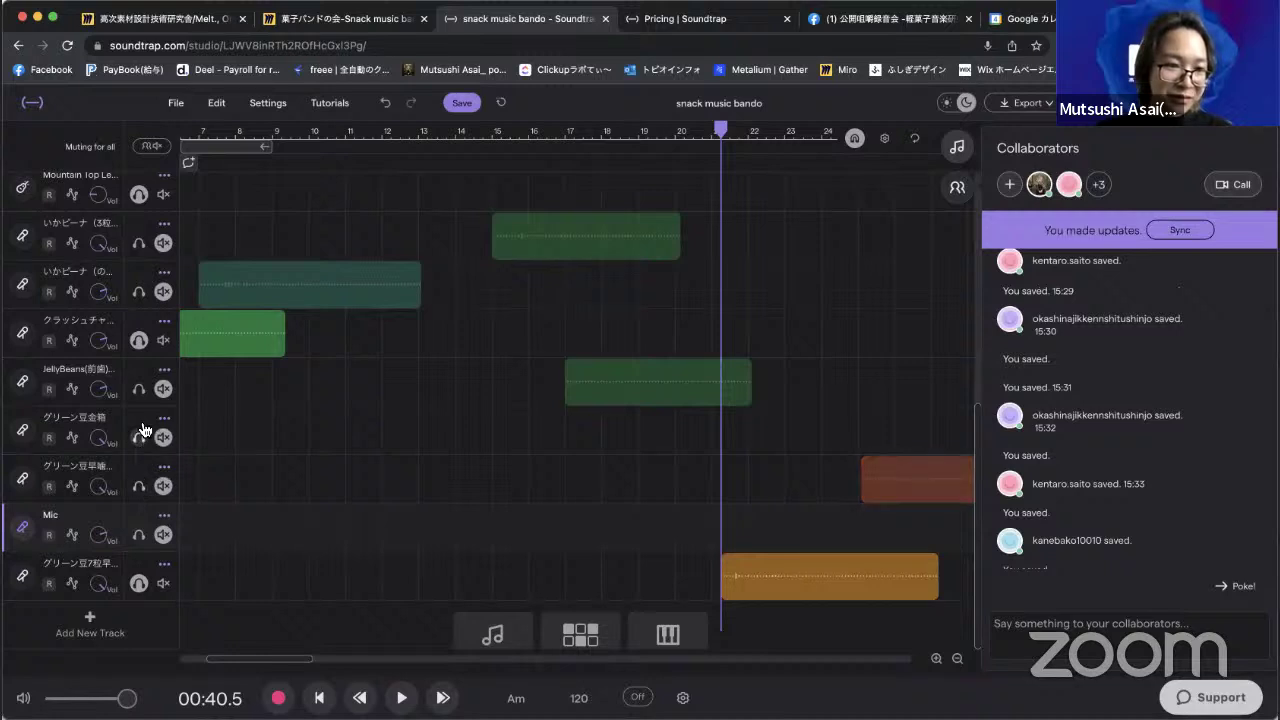
pyautogui.click(140, 342)
pyautogui.press('space')
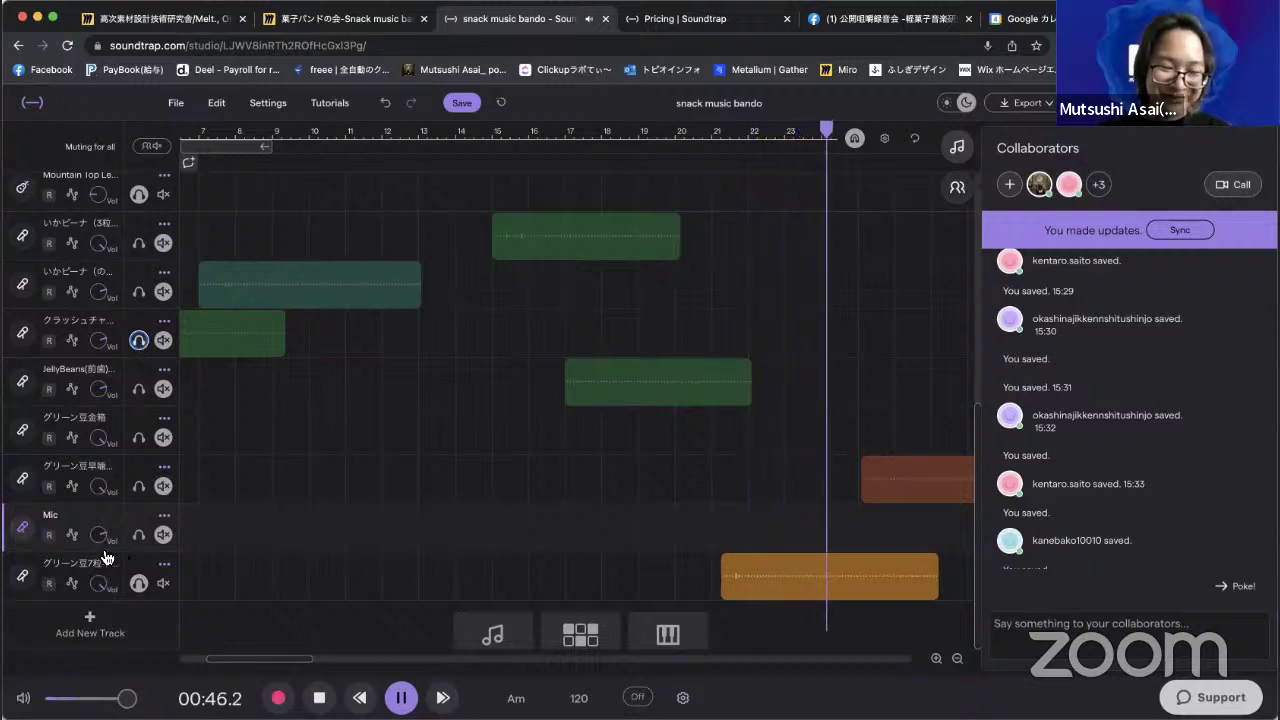
pyautogui.press('space')
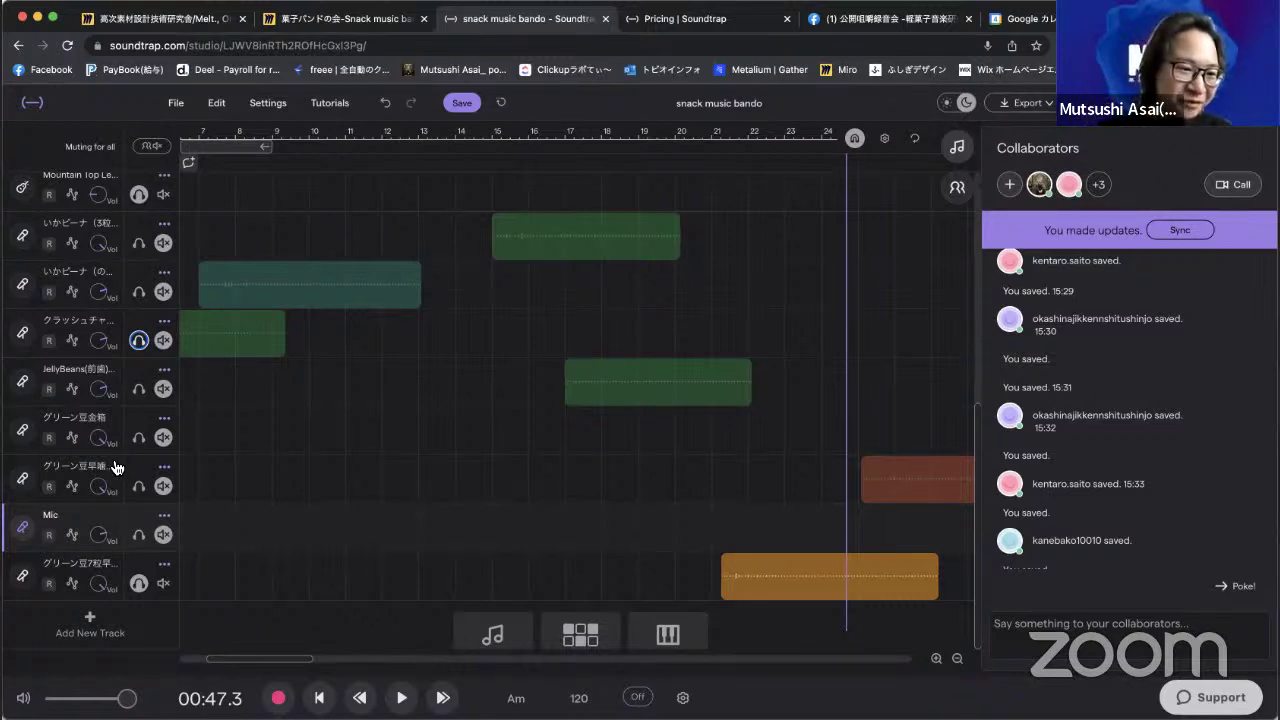
# Switch the solo from グリーン豆7粒早噛み to the グリーン豆早噛み track and play its clip starting around bar 25.
pyautogui.click(139, 584)
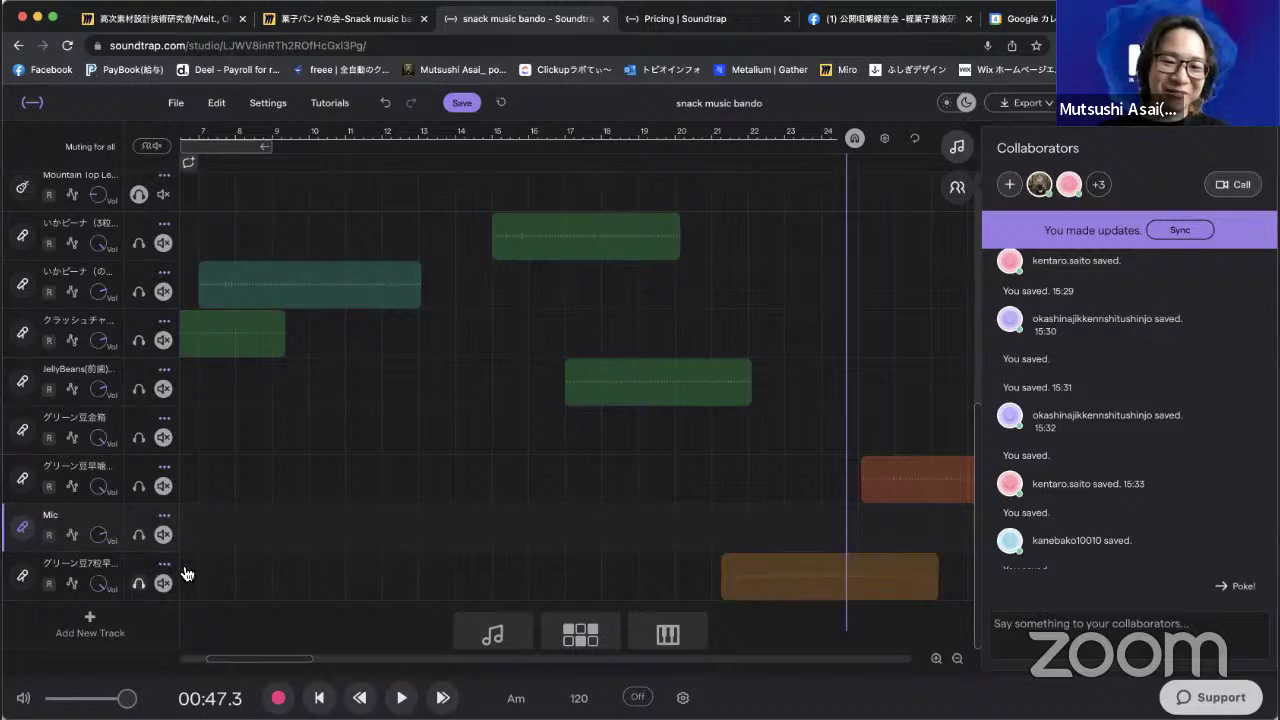
pyautogui.click(139, 487)
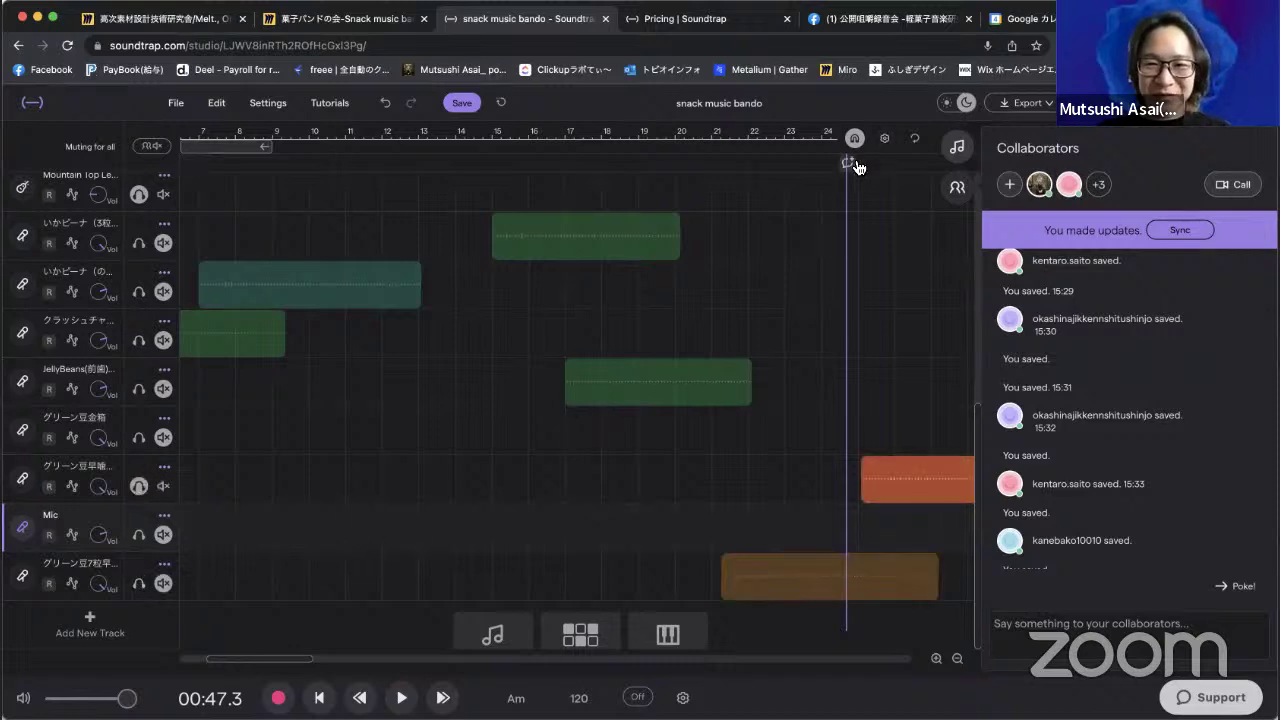
pyautogui.hscroll(2, 873, 216)
pyautogui.scroll(1, 873, 216)
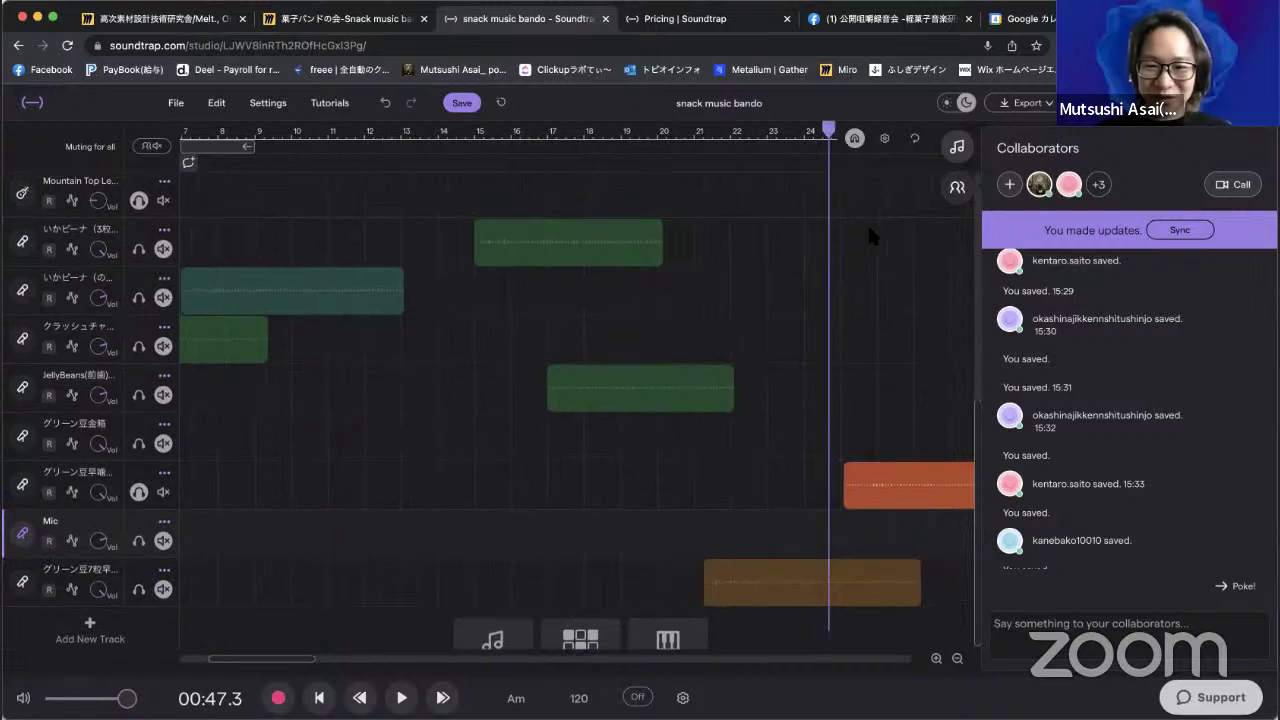
pyautogui.moveTo(812, 133); pyautogui.dragTo(828, 133)
pyautogui.press('space')
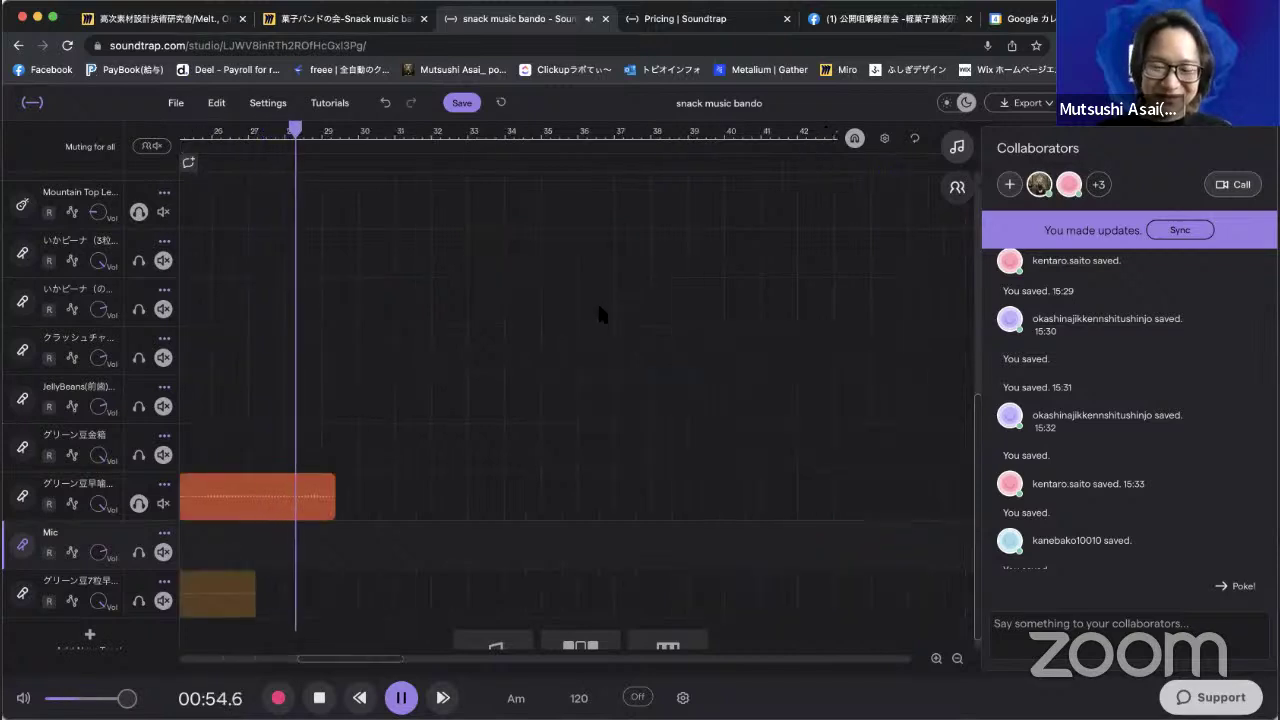
pyautogui.press('space')
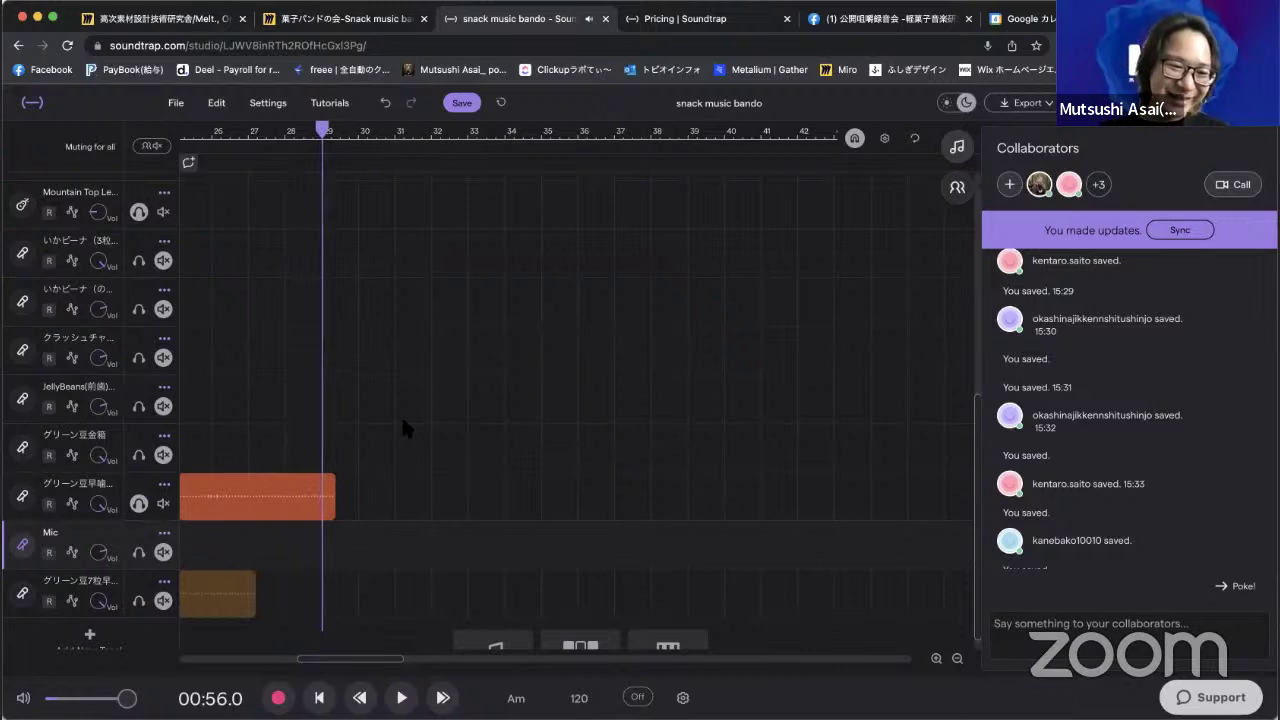
# Unsolo the グリーン豆早噛み track and solo the グリーン豆金箱 track instead.
pyautogui.hscroll(-3, 401, 414)
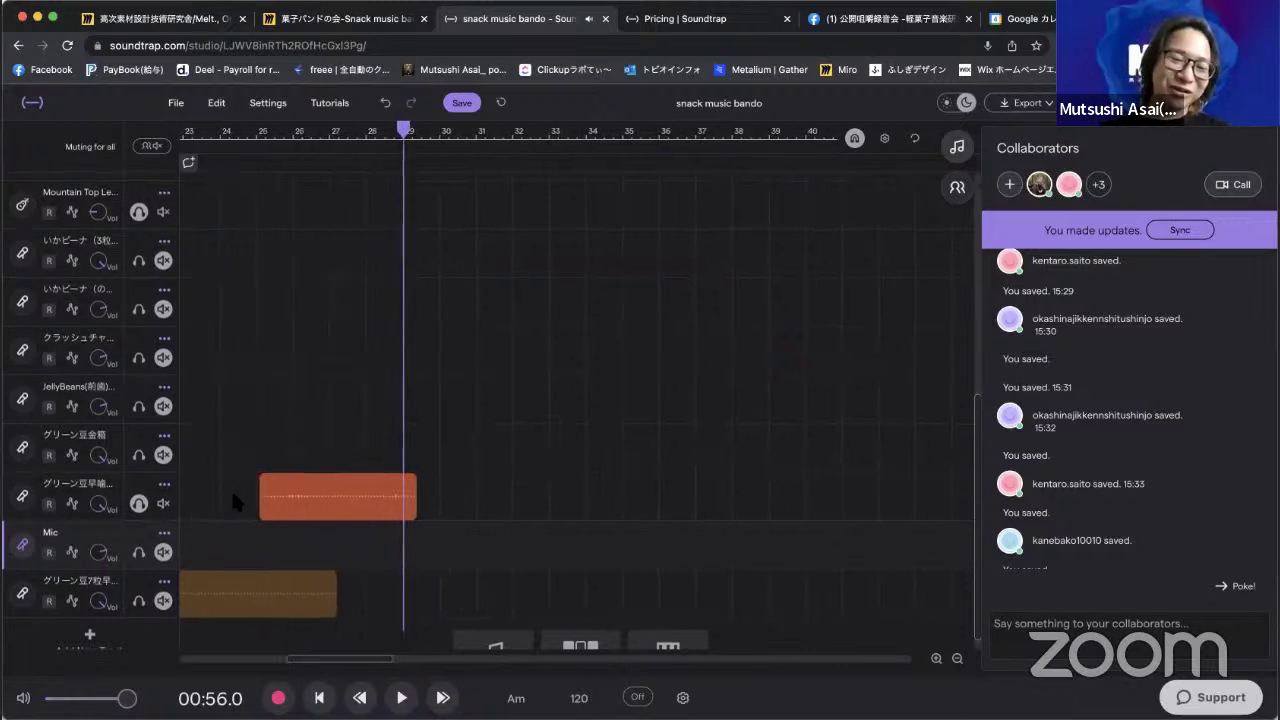
pyautogui.hscroll(-4, 233, 495)
pyautogui.scroll(-1, 233, 495)
pyautogui.hscroll(-4, 232, 495)
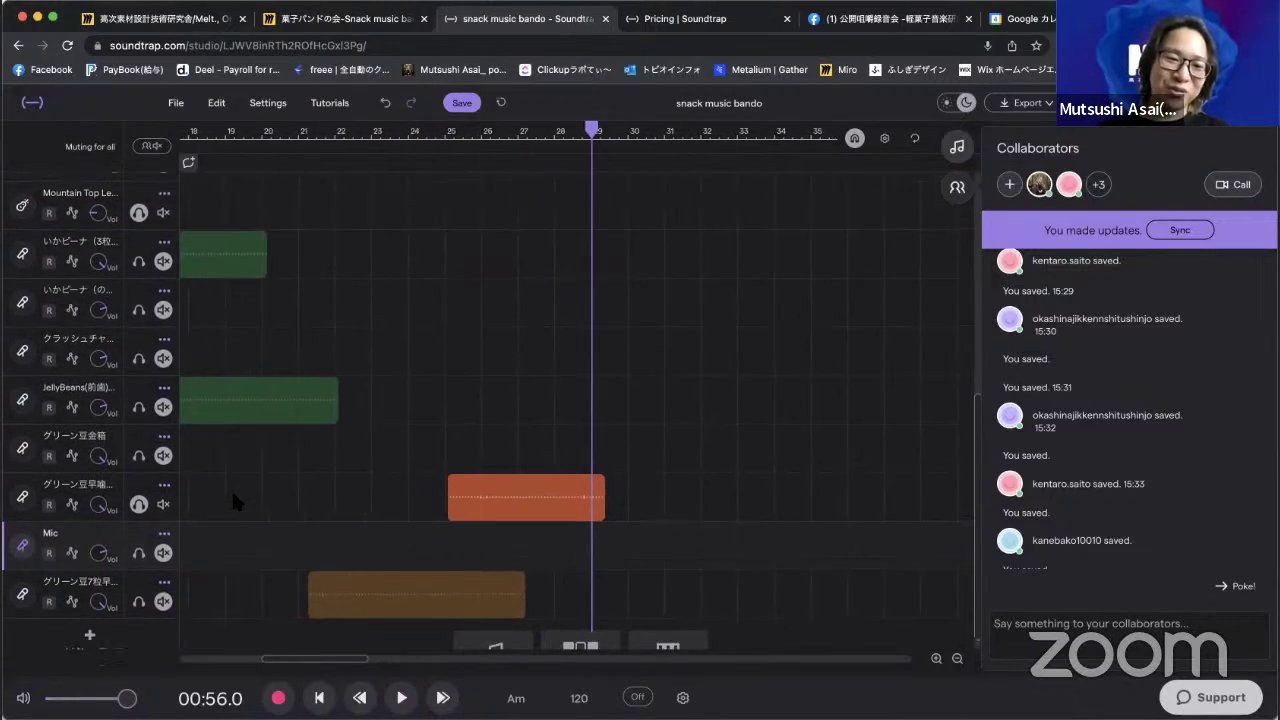
pyautogui.scroll(1, 232, 495)
pyautogui.hscroll(-5, 231, 488)
pyautogui.scroll(1, 231, 488)
pyautogui.click(80, 465)
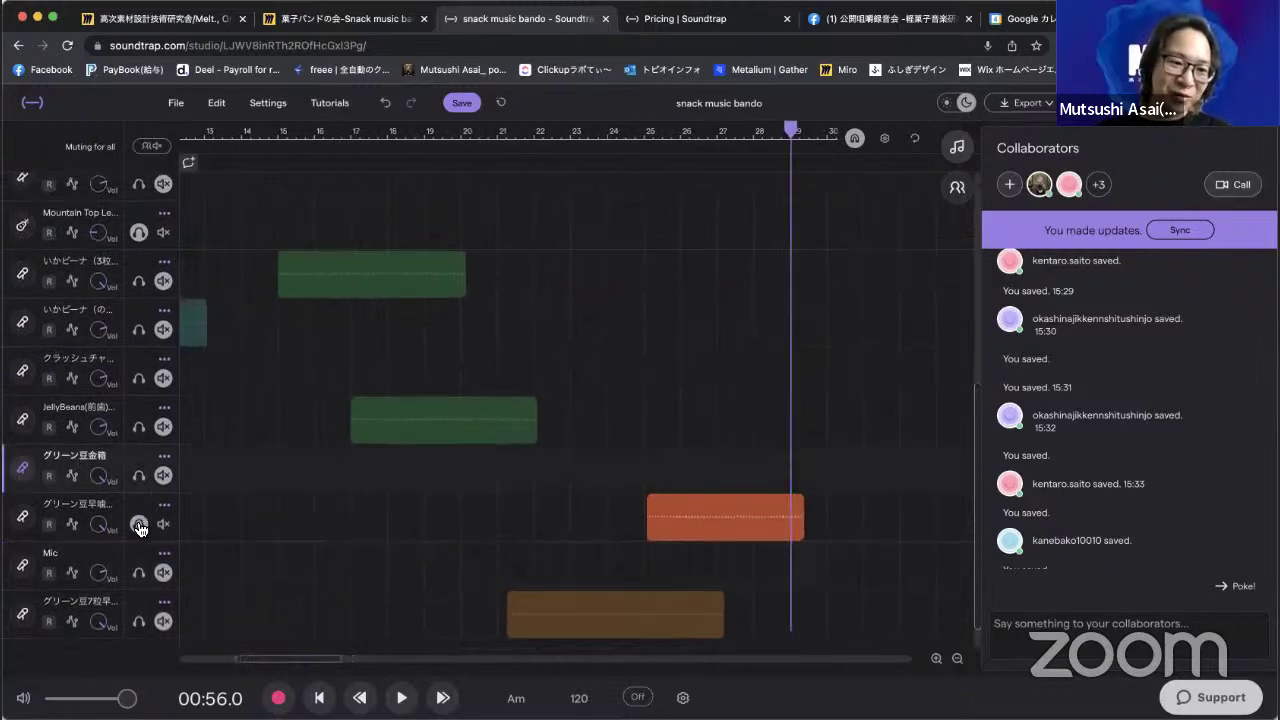
pyautogui.click(140, 526)
pyautogui.click(139, 475)
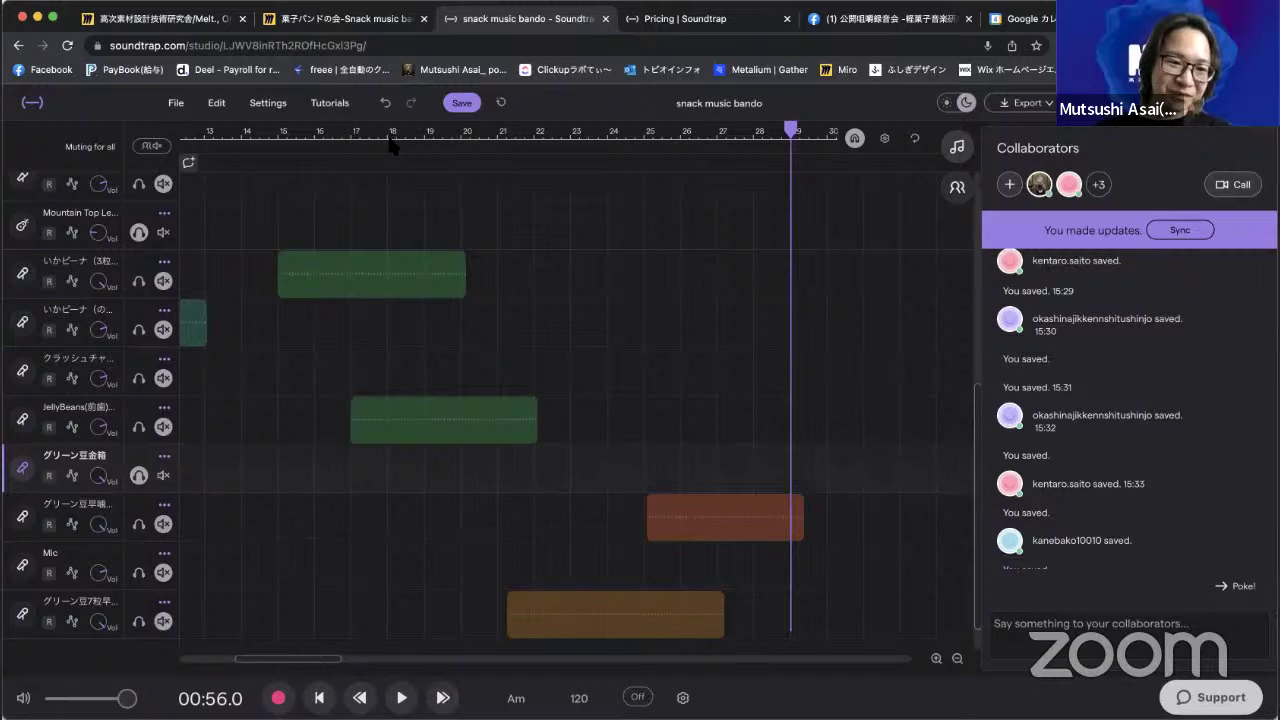
# Audition the グリーン豆金箱 clip from the start of the song to its end near bar 5.
pyautogui.hscroll(-10, 298, 336)
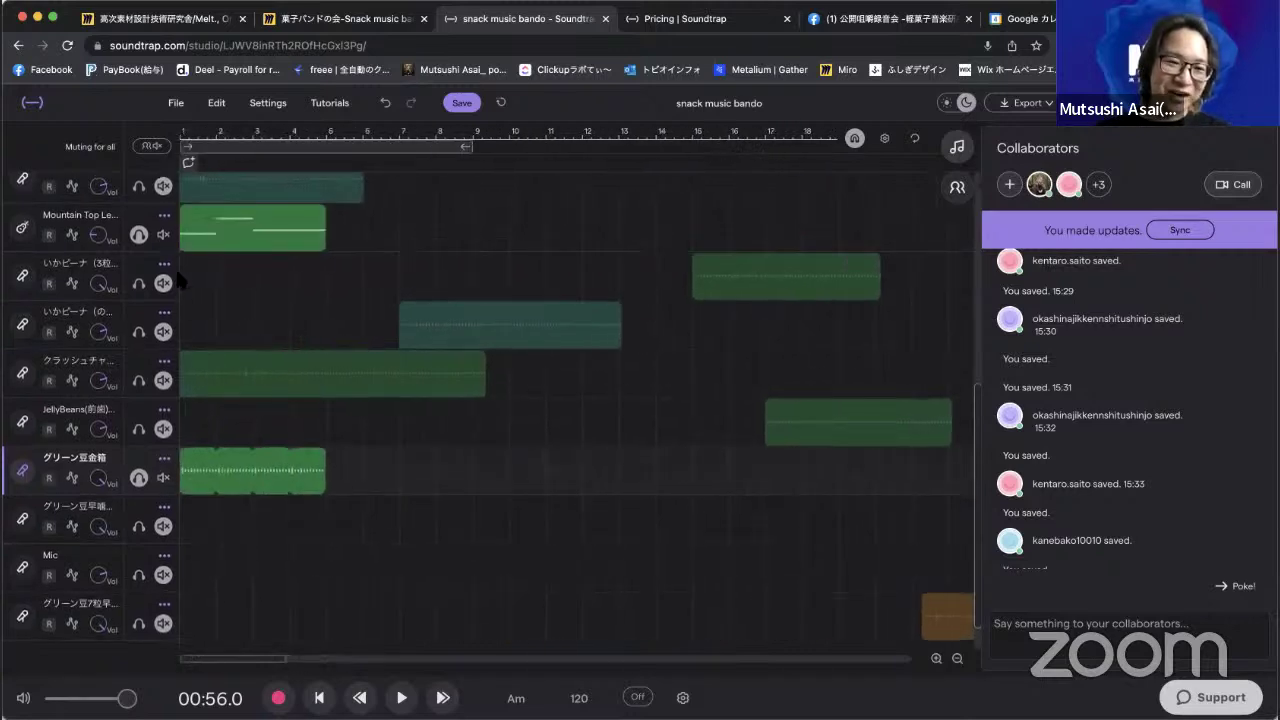
pyautogui.click(243, 133)
pyautogui.moveTo(243, 130); pyautogui.dragTo(162, 145)
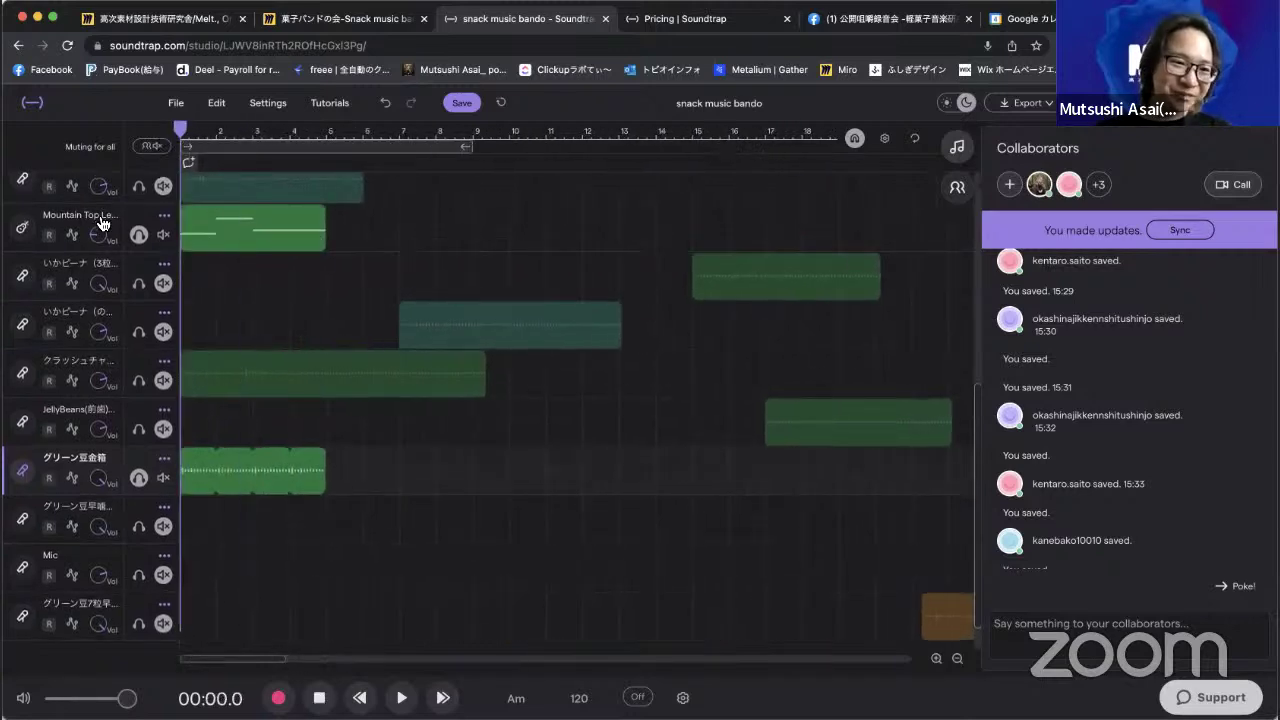
pyautogui.press('space')
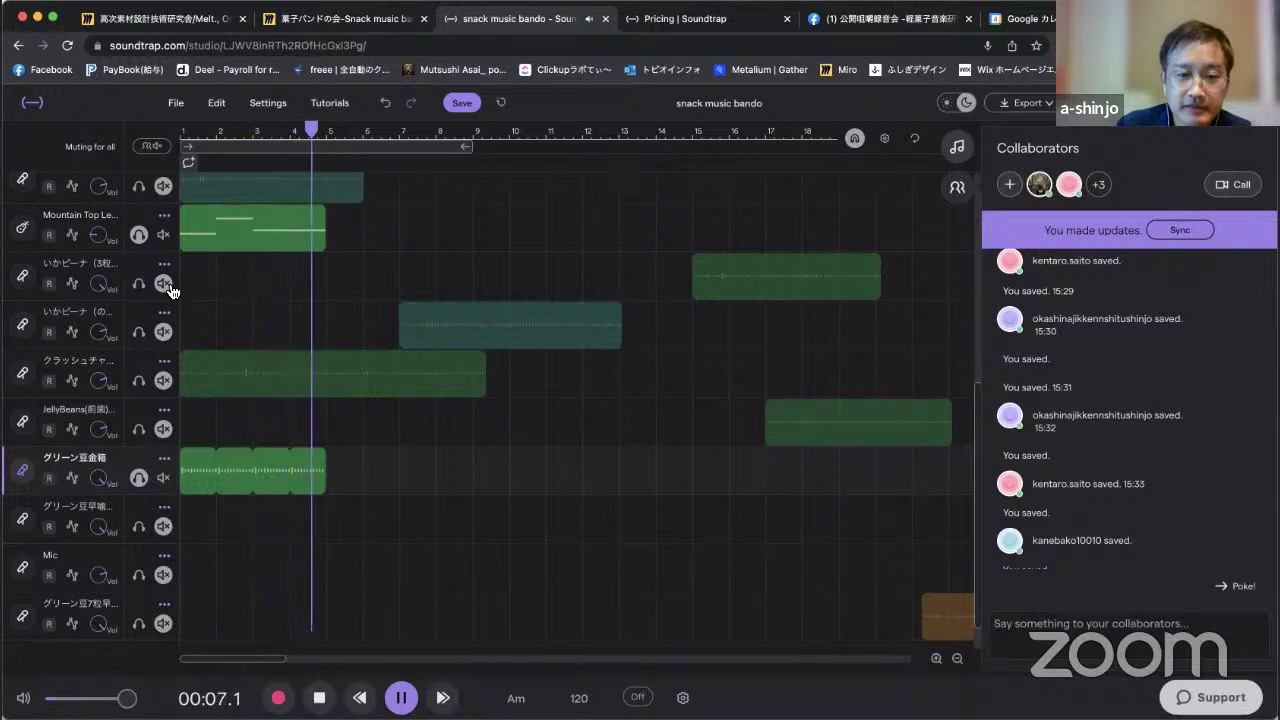
pyautogui.press('space')
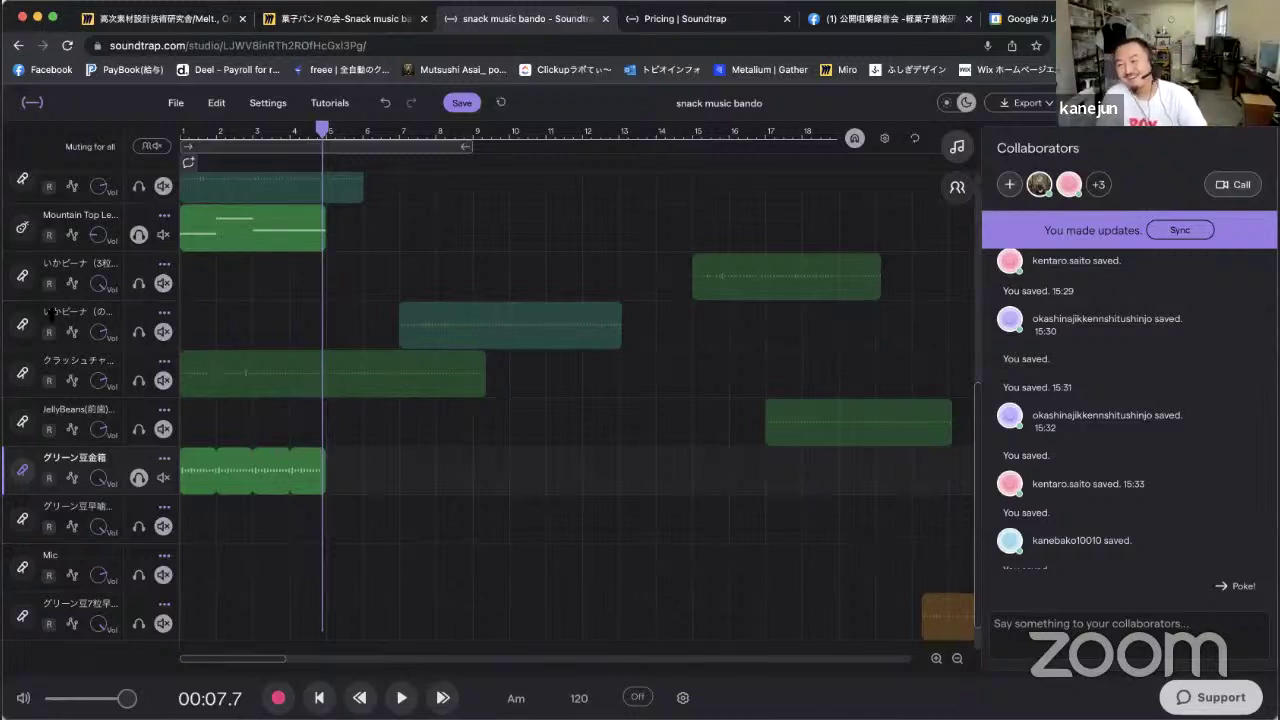
# Sync the project to bring in the collaborators' new updates.
pyautogui.scroll(-2, 194, 455)
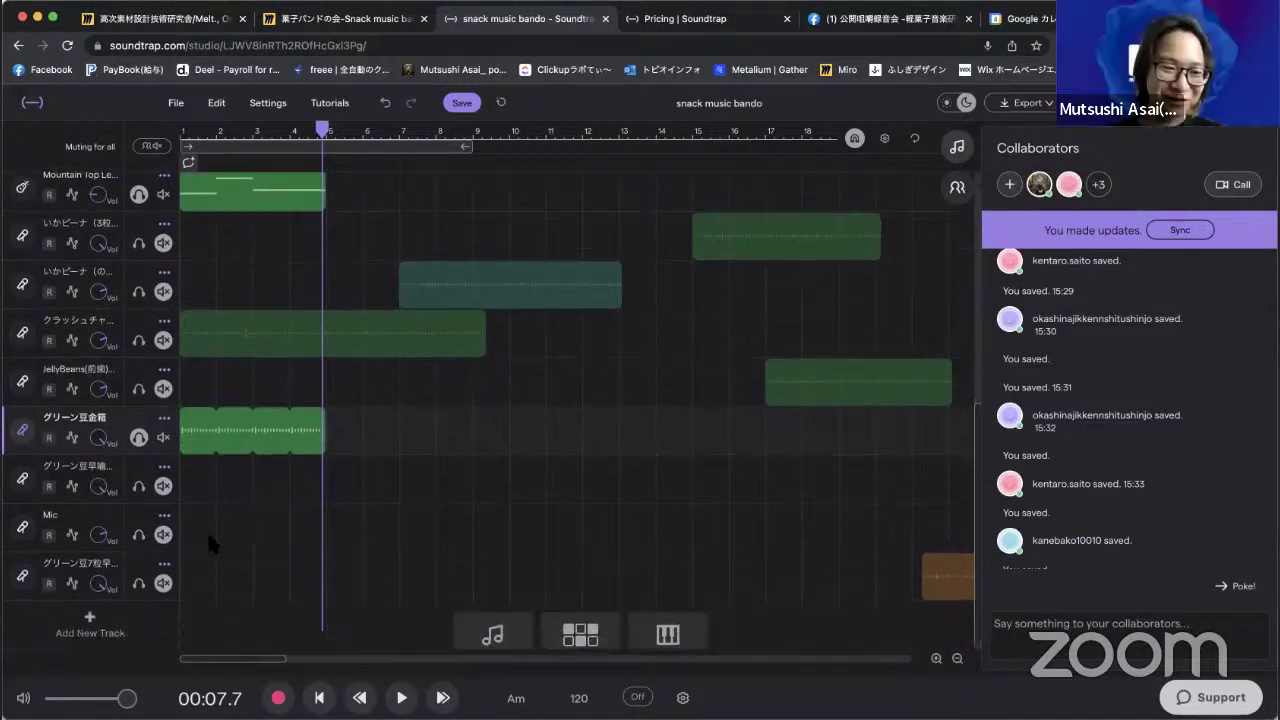
pyautogui.moveTo(220, 430)
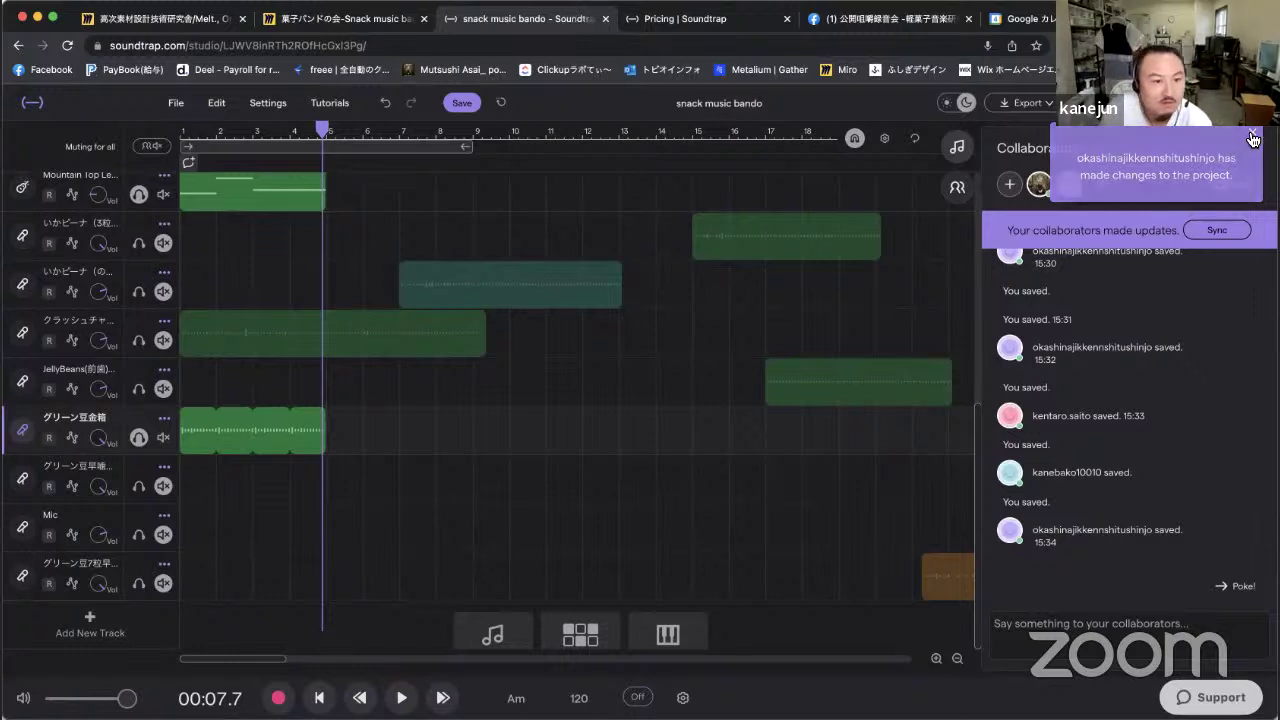
pyautogui.click(1214, 231)
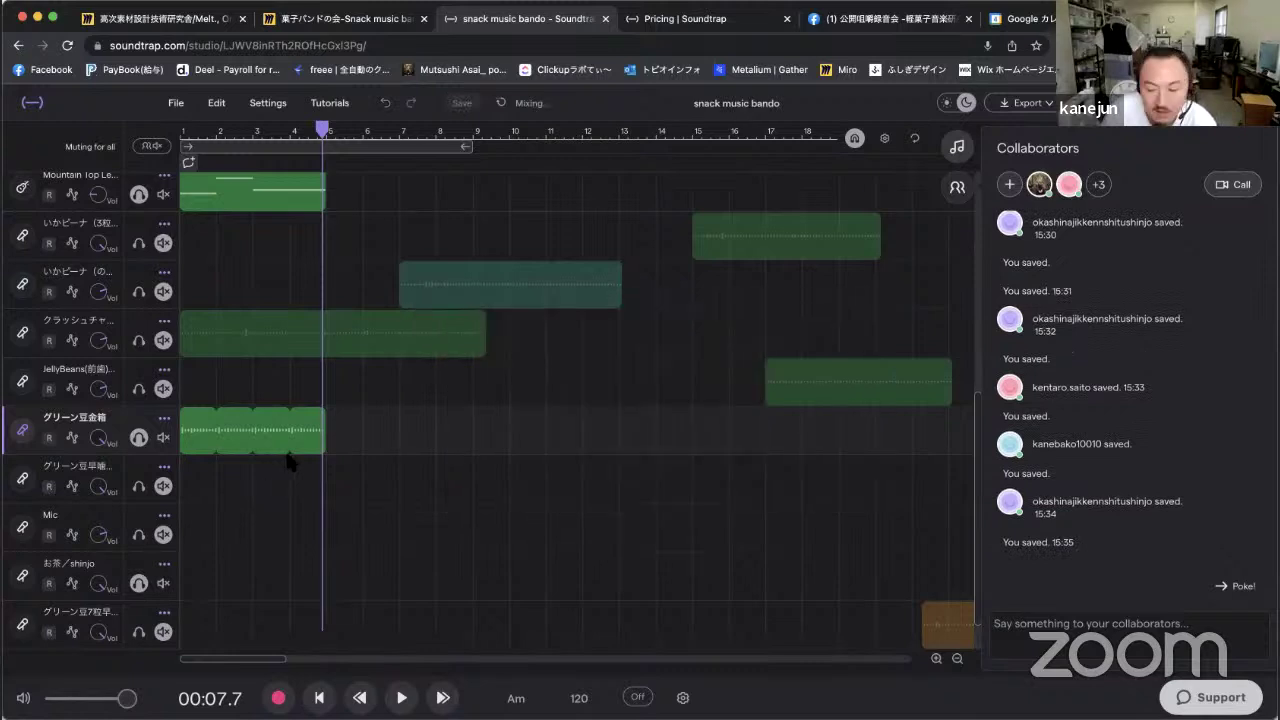
# Record a take of about 28 seconds on the Mic track from the start of the song and close its recording view.
pyautogui.click(181, 165)
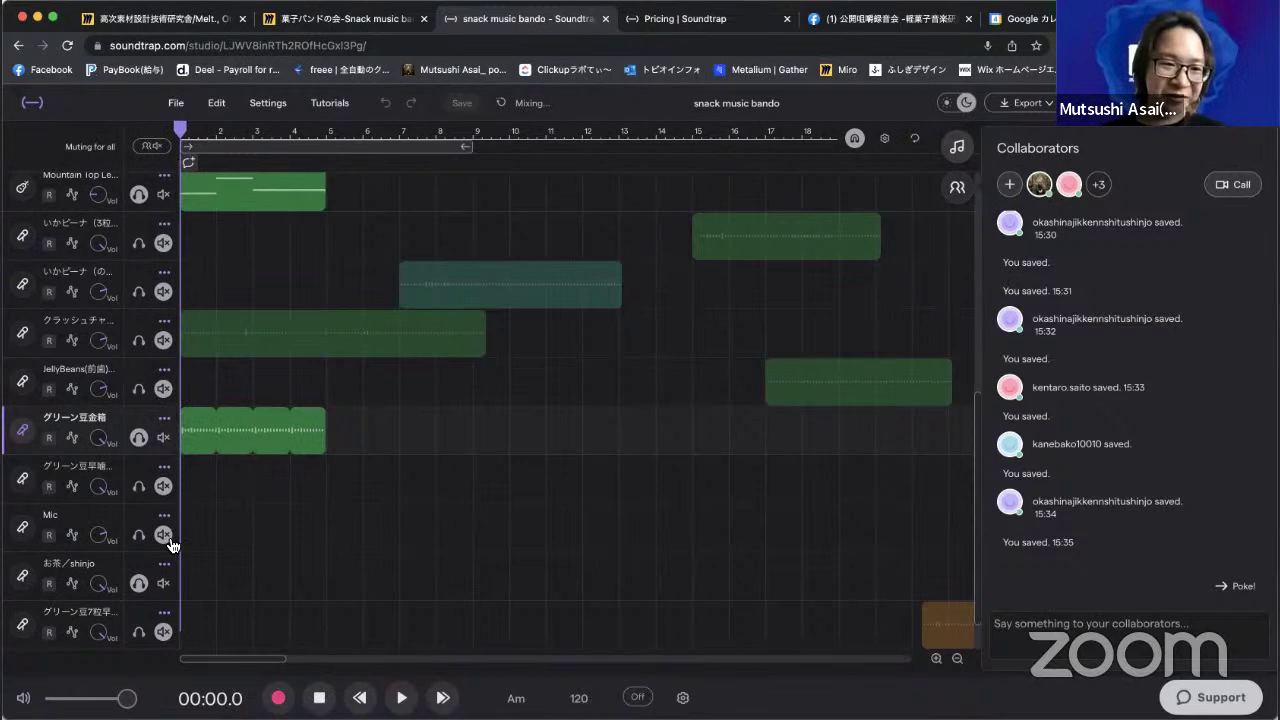
pyautogui.scroll(-1, 72, 462)
pyautogui.click(24, 481)
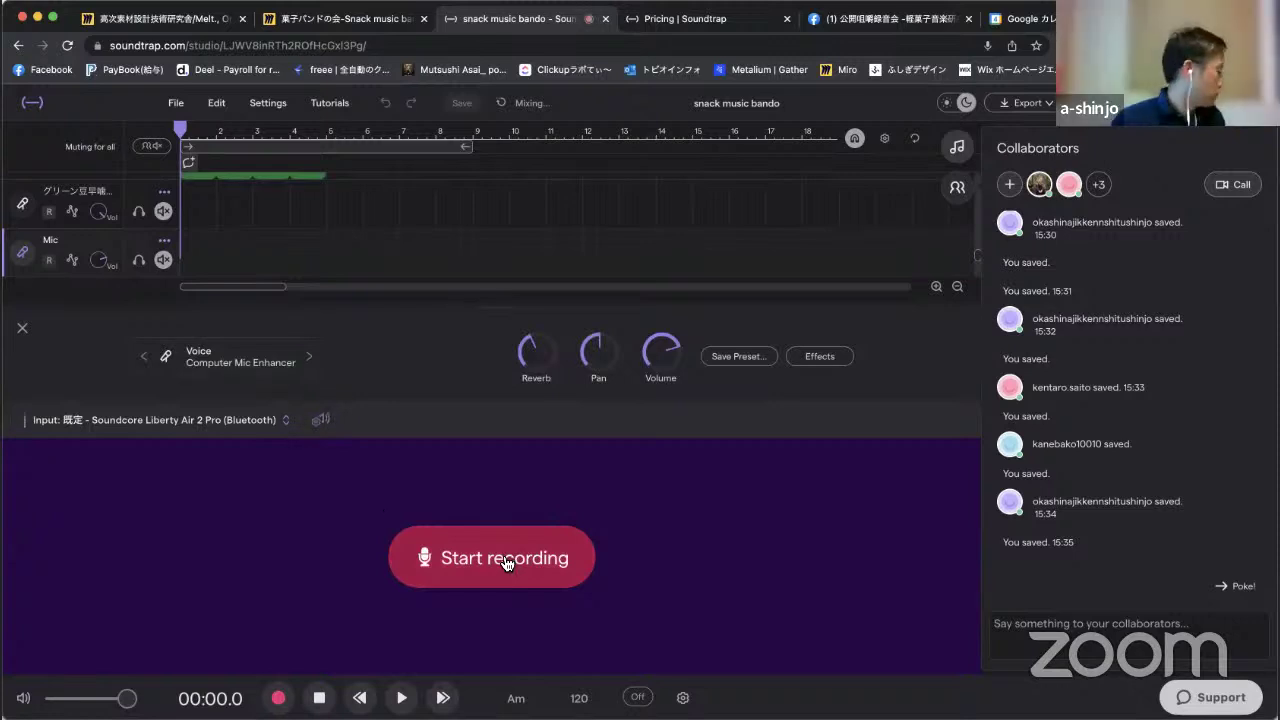
pyautogui.click(505, 556)
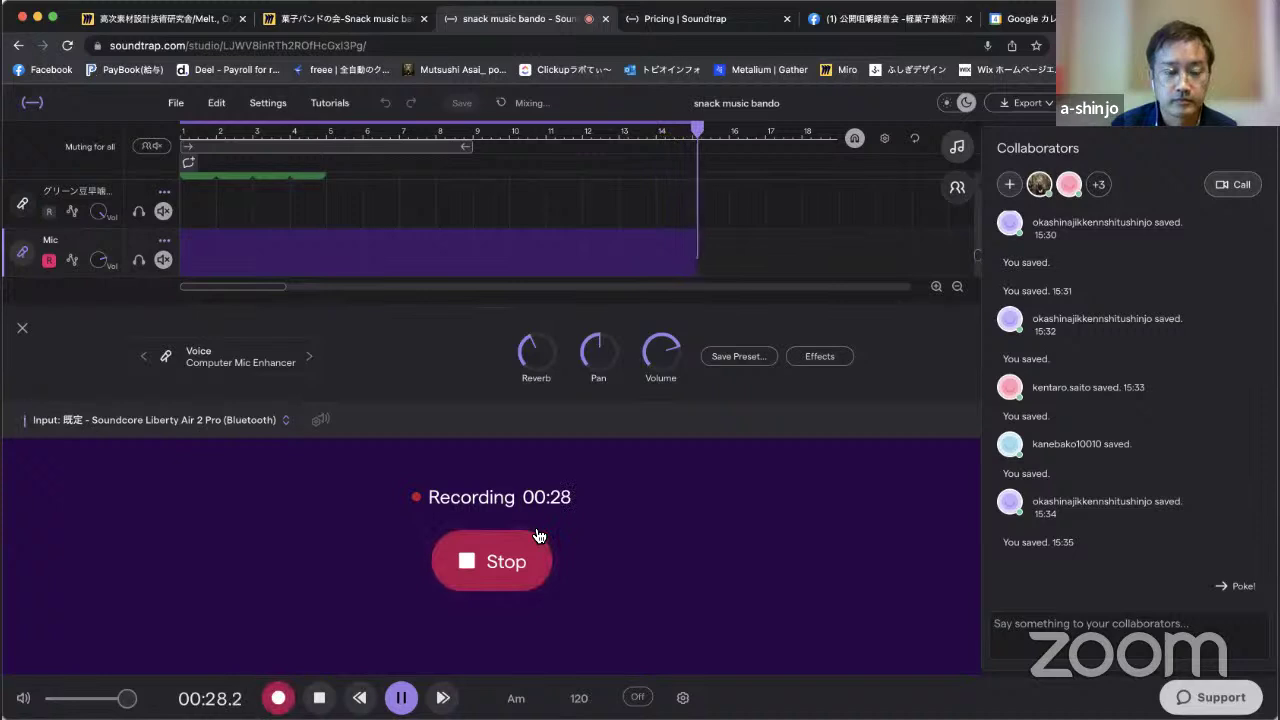
pyautogui.click(505, 564)
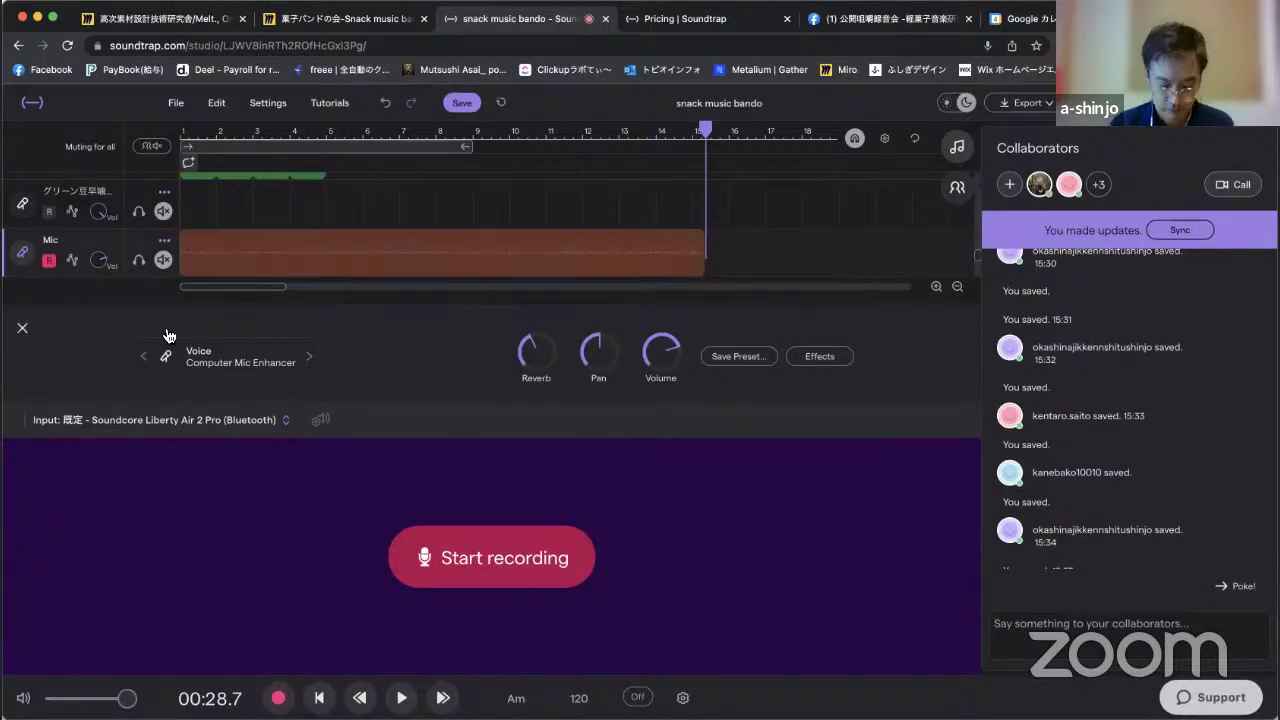
pyautogui.click(88, 330)
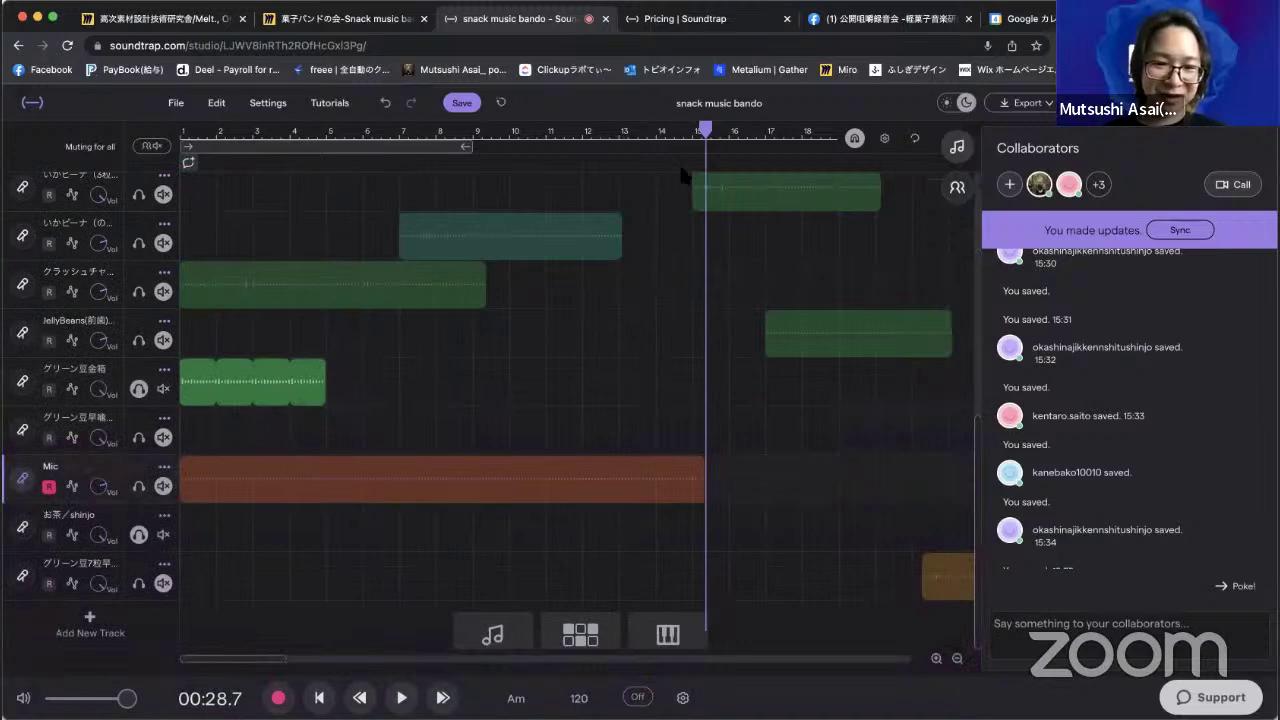
# Solo the Mic track, play its new recording from the start, and disarm the track for recording.
pyautogui.moveTo(703, 143); pyautogui.dragTo(181, 179)
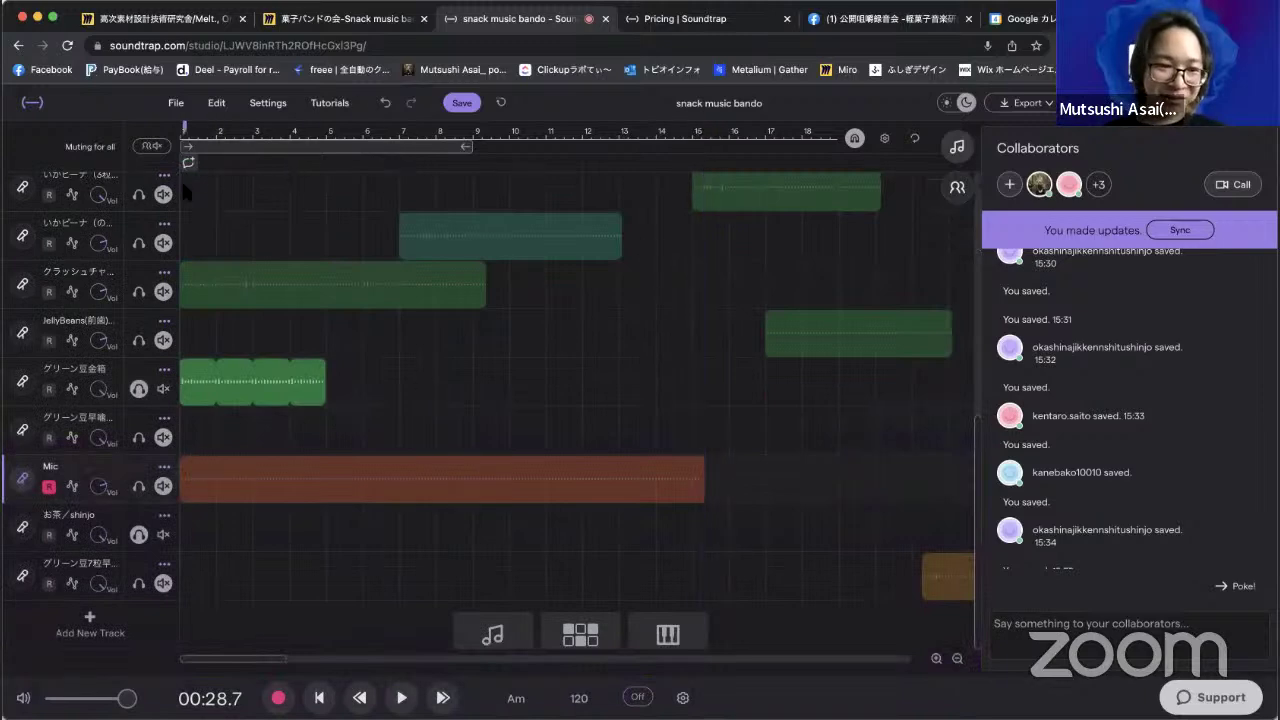
pyautogui.click(139, 487)
pyautogui.press('space')
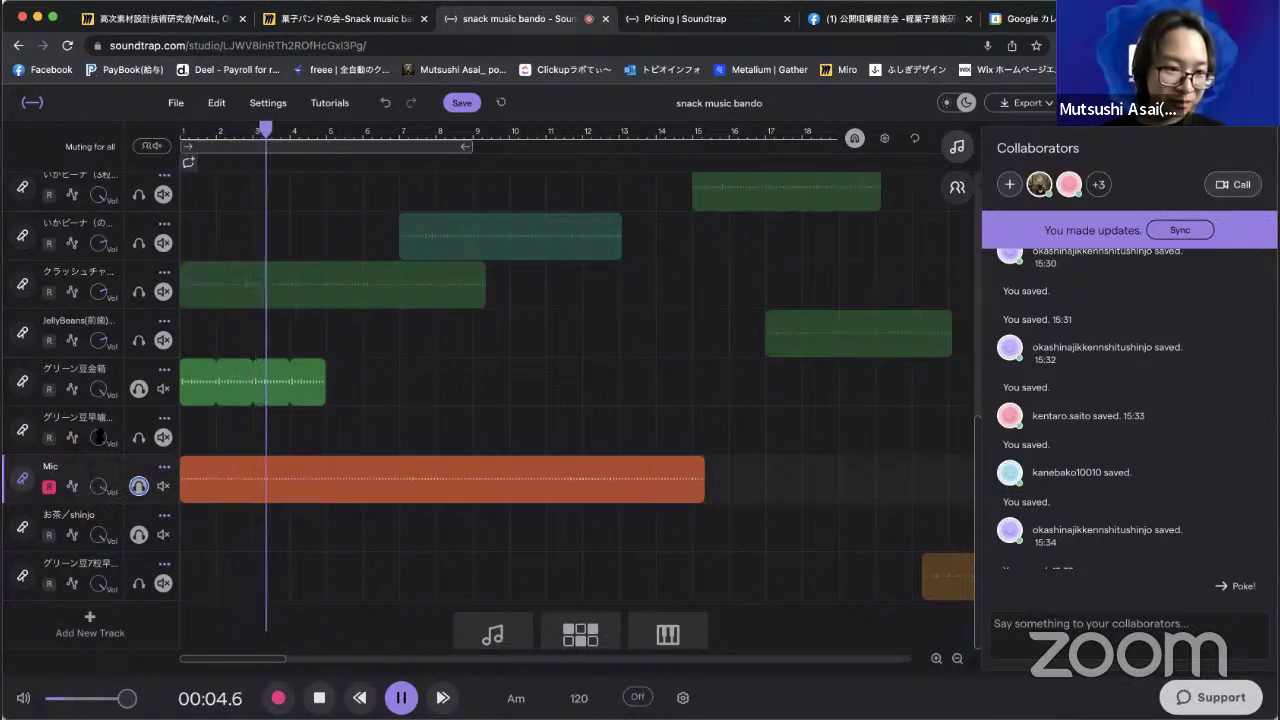
pyautogui.click(48, 487)
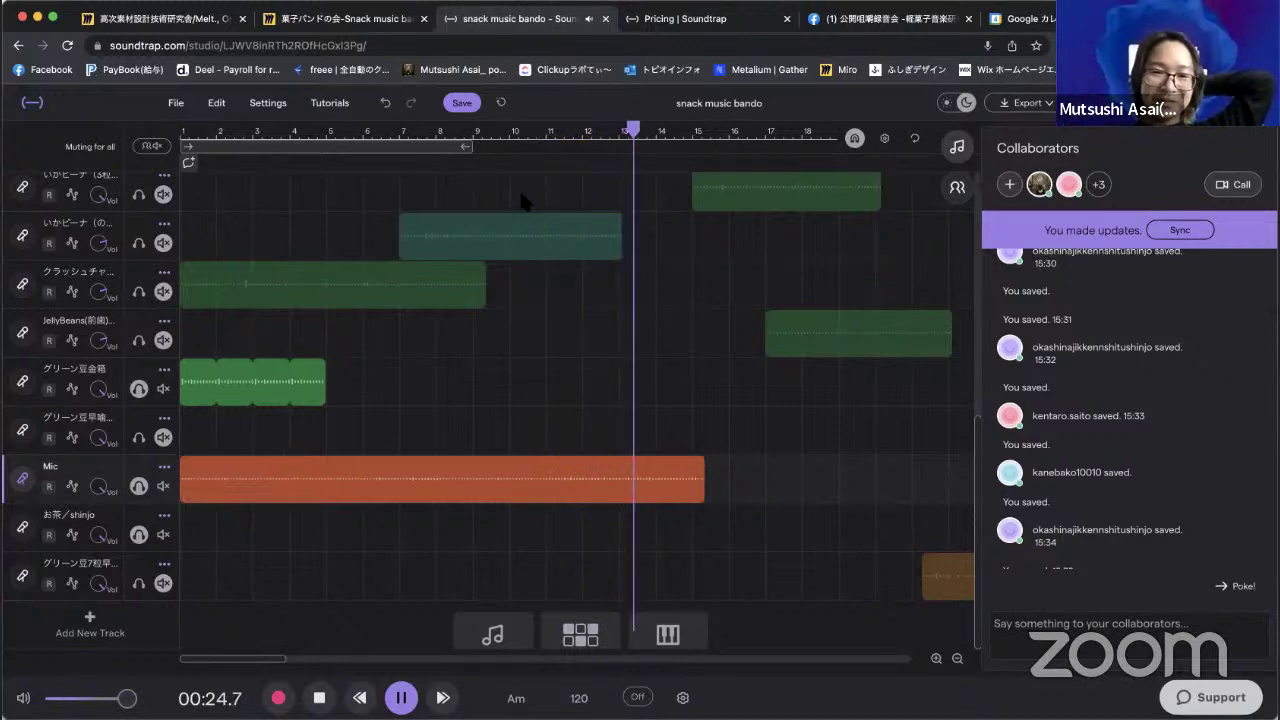
# Replay the Mic recording from around the middle of bar 8.
pyautogui.click(464, 138)
pyautogui.click(455, 142)
pyautogui.press('space')
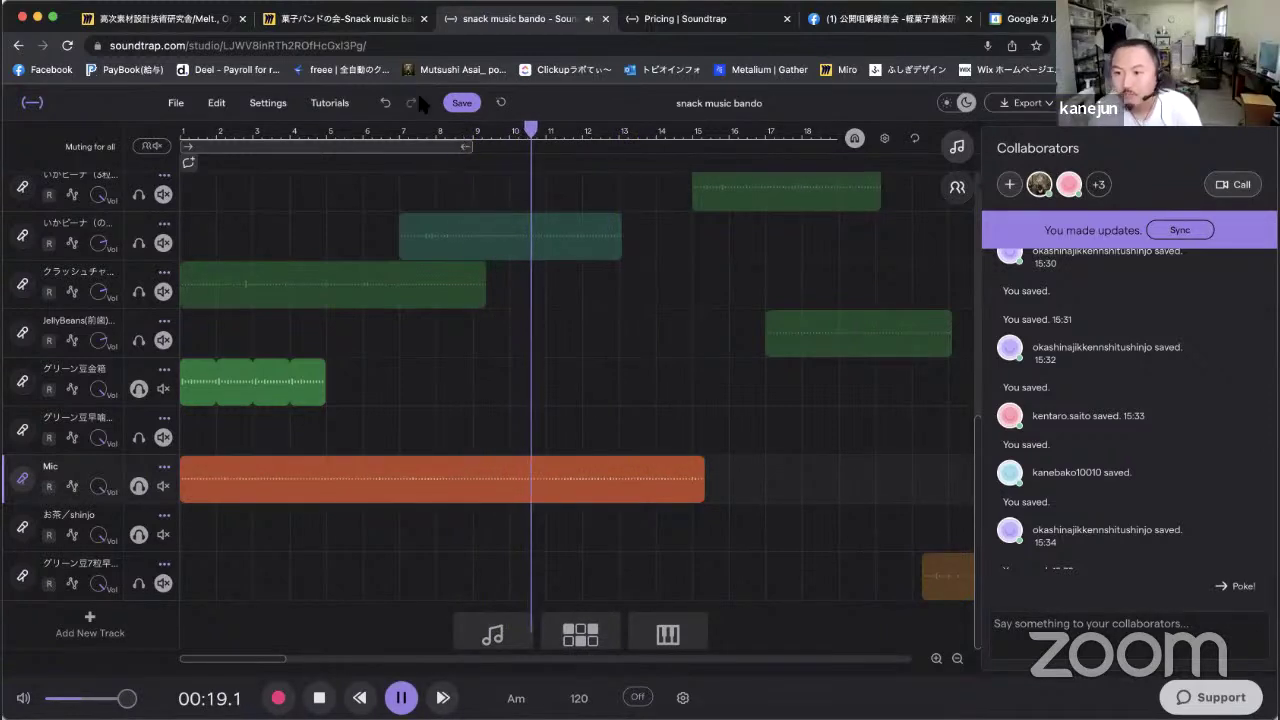
# Stop the current playback and audition the soloed tracks from the start of the song to about bar 5.
pyautogui.press('space')
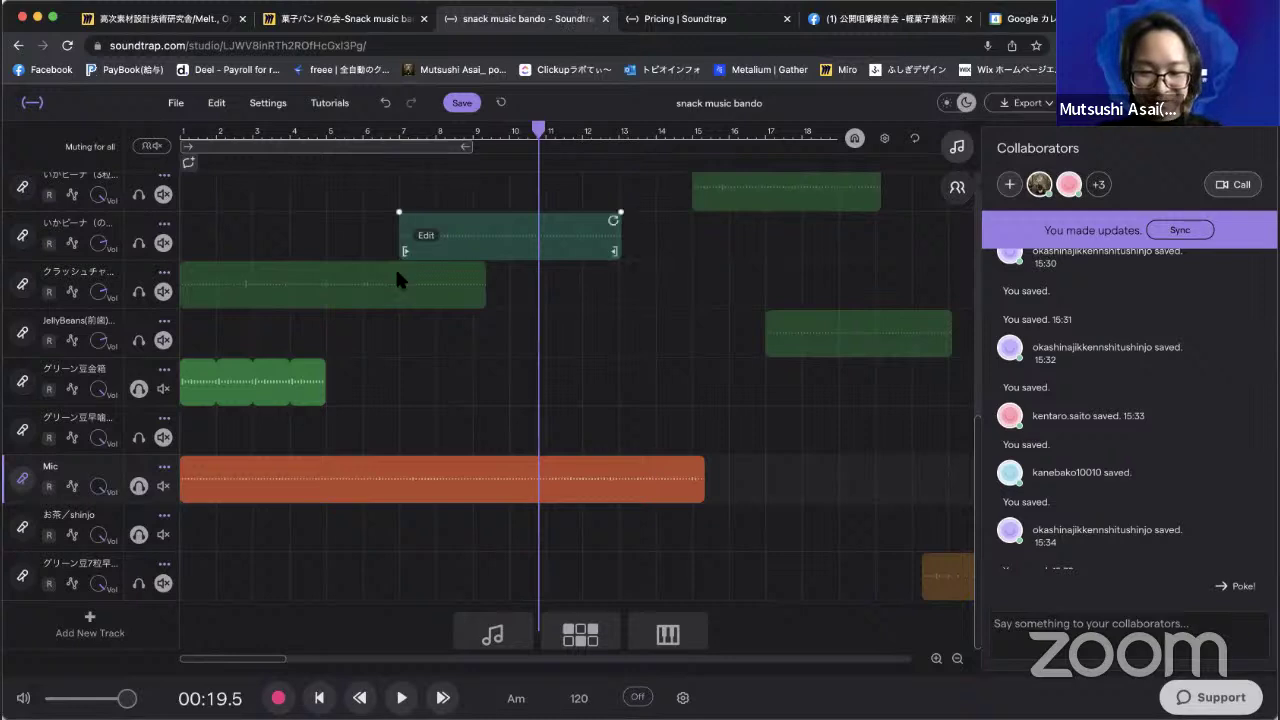
pyautogui.moveTo(540, 172); pyautogui.dragTo(397, 174)
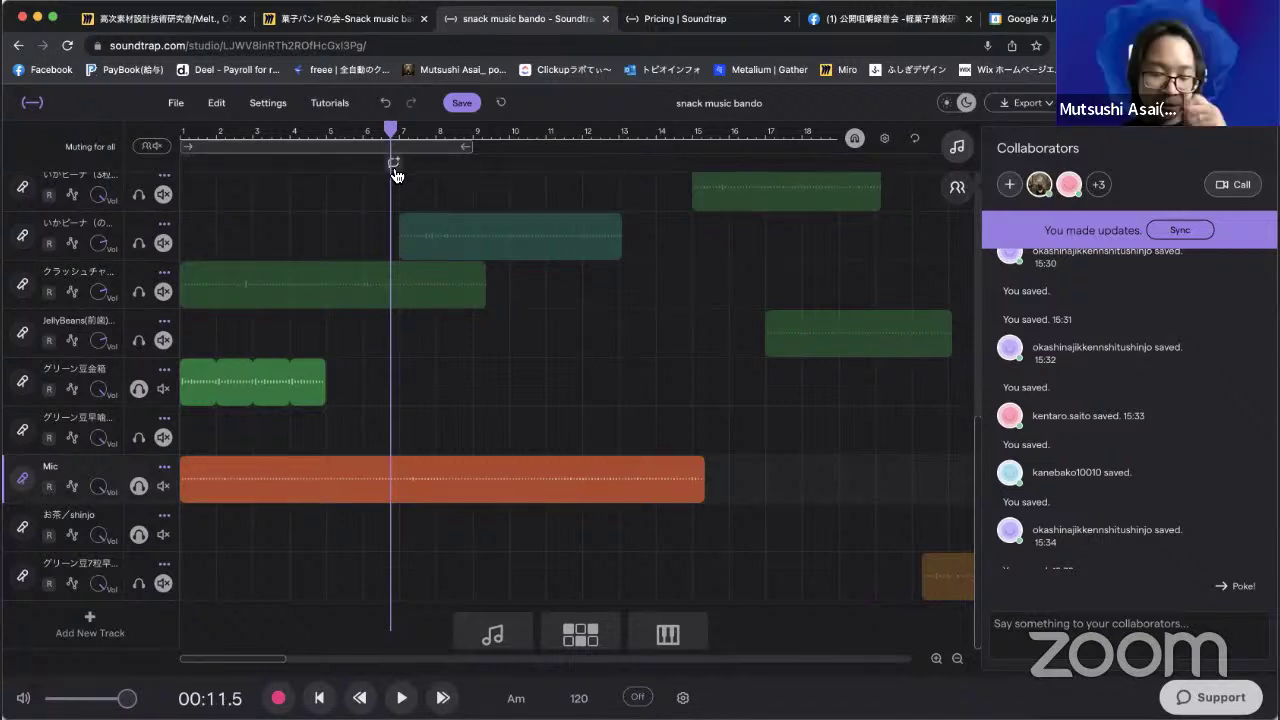
pyautogui.click(189, 128)
pyautogui.press('space')
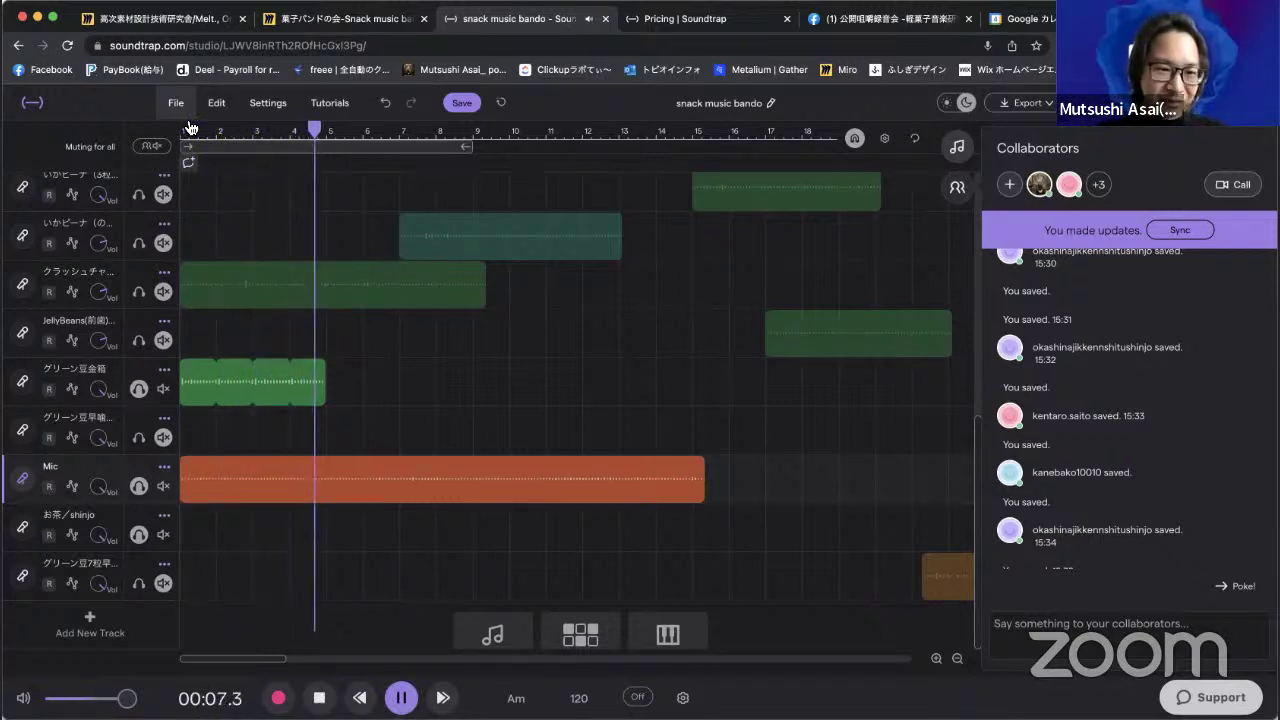
pyautogui.press('space')
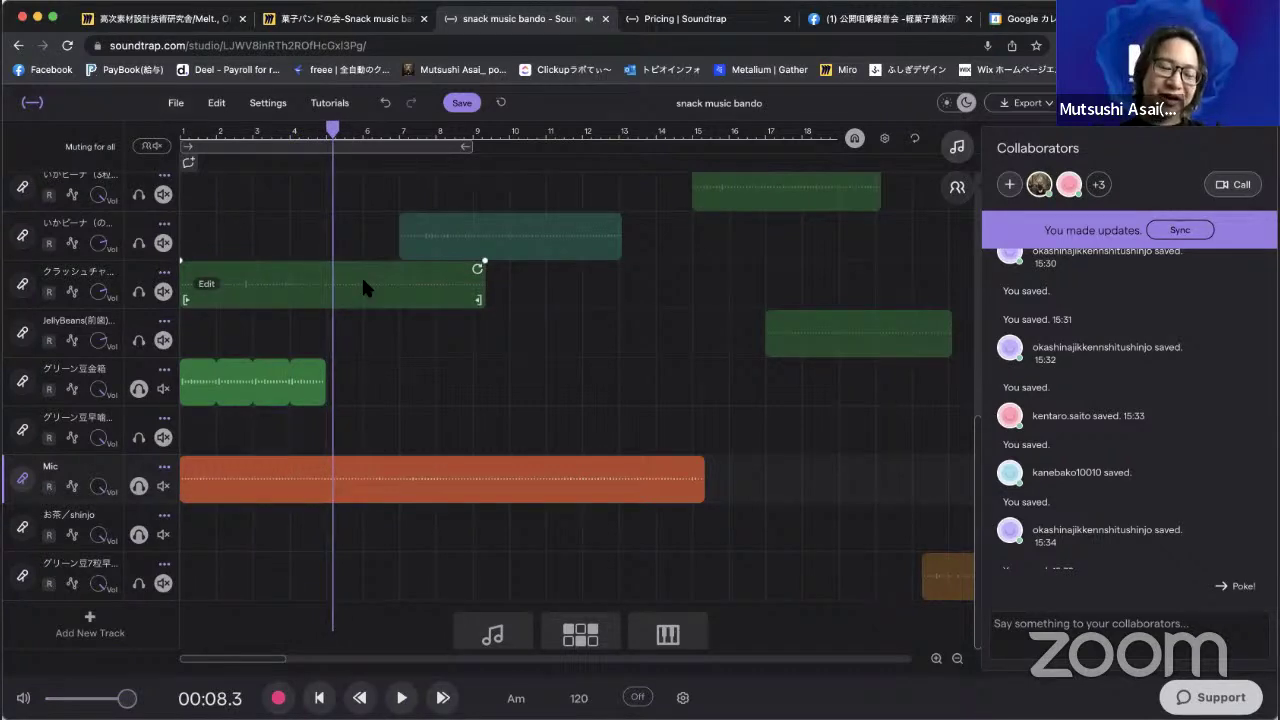
# Move the red clip on the お茶 track from around bar 29 to the start of the song.
pyautogui.scroll(2, 392, 385)
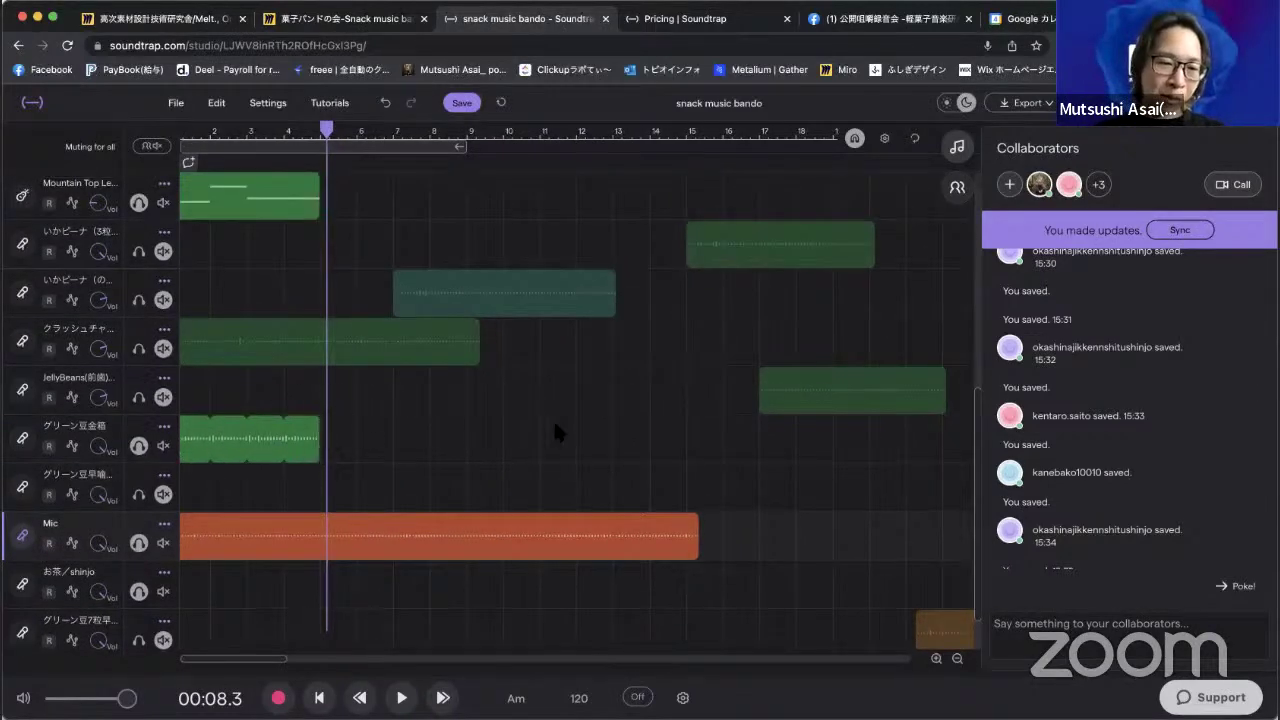
pyautogui.scroll(-1, 320, 453)
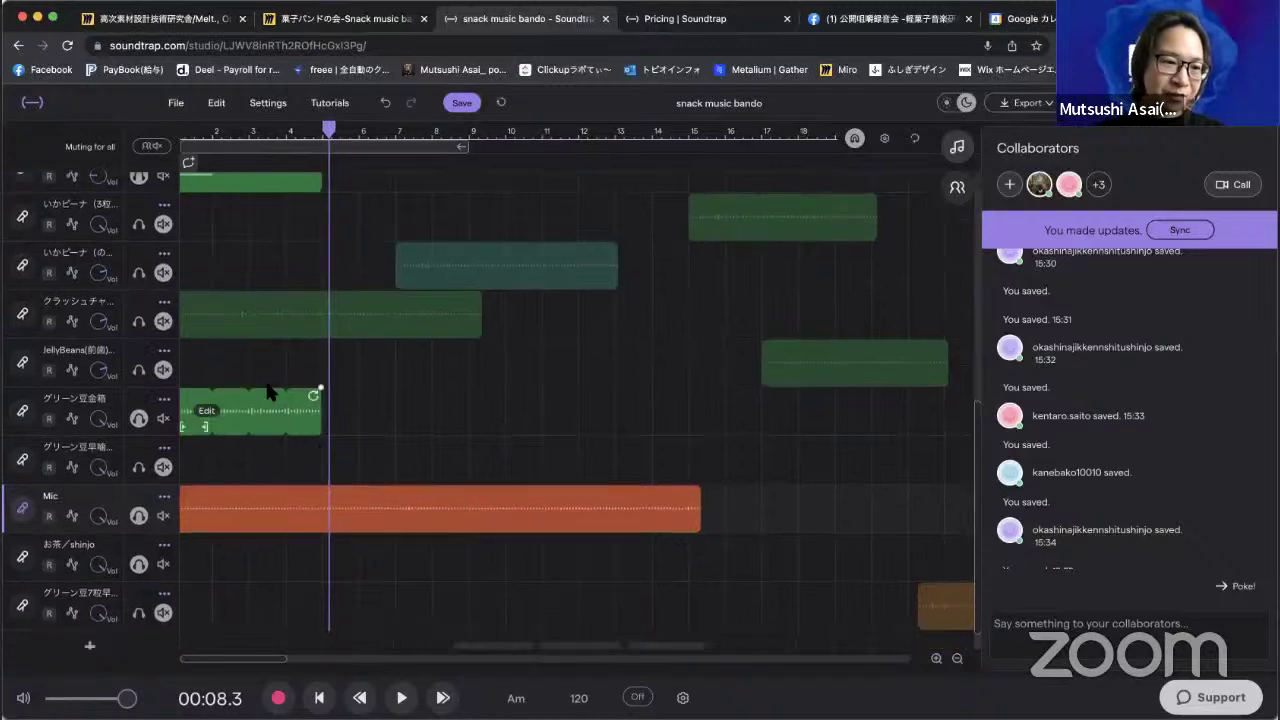
pyautogui.scroll(-1, 370, 560)
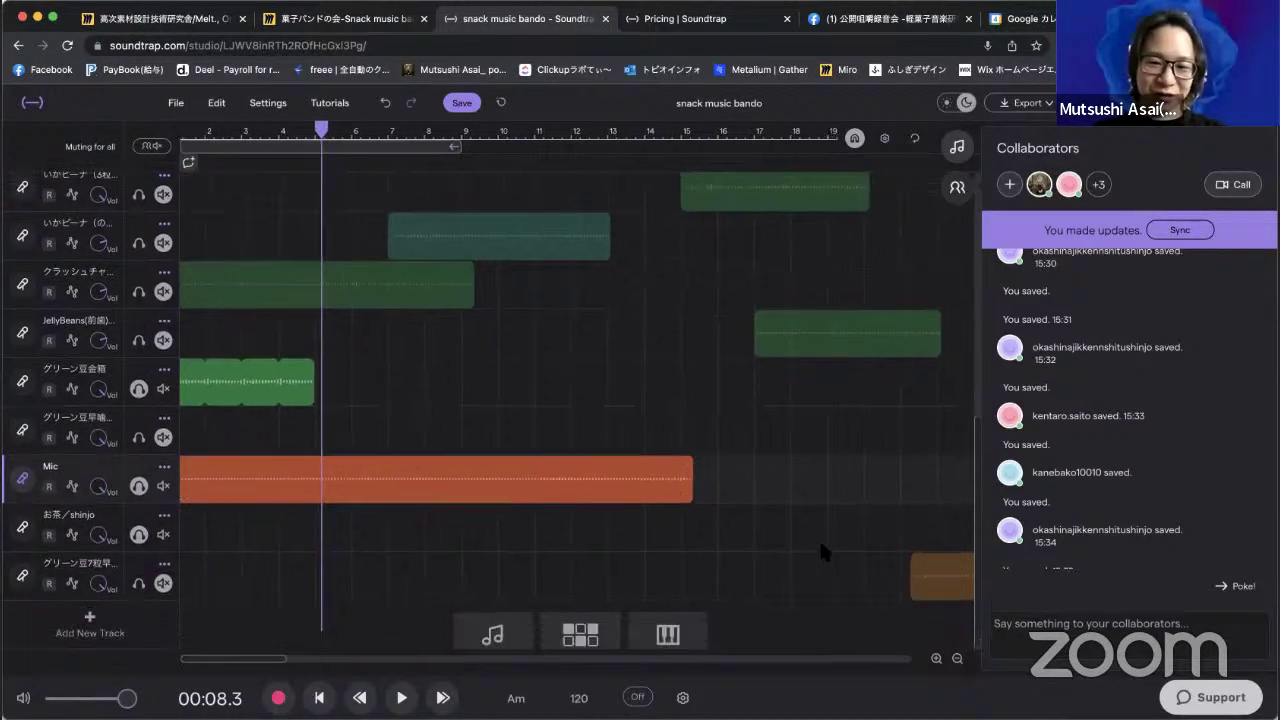
pyautogui.scroll(-5, 819, 538)
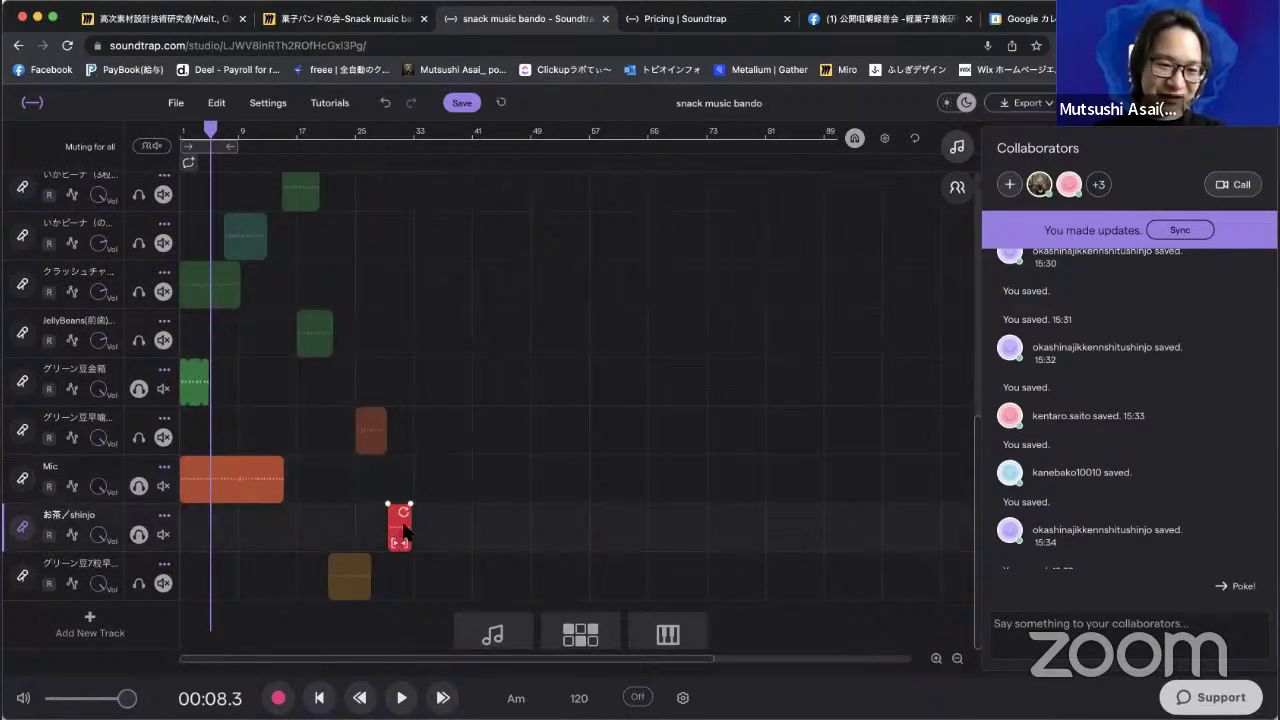
pyautogui.moveTo(399, 527); pyautogui.dragTo(217, 533)
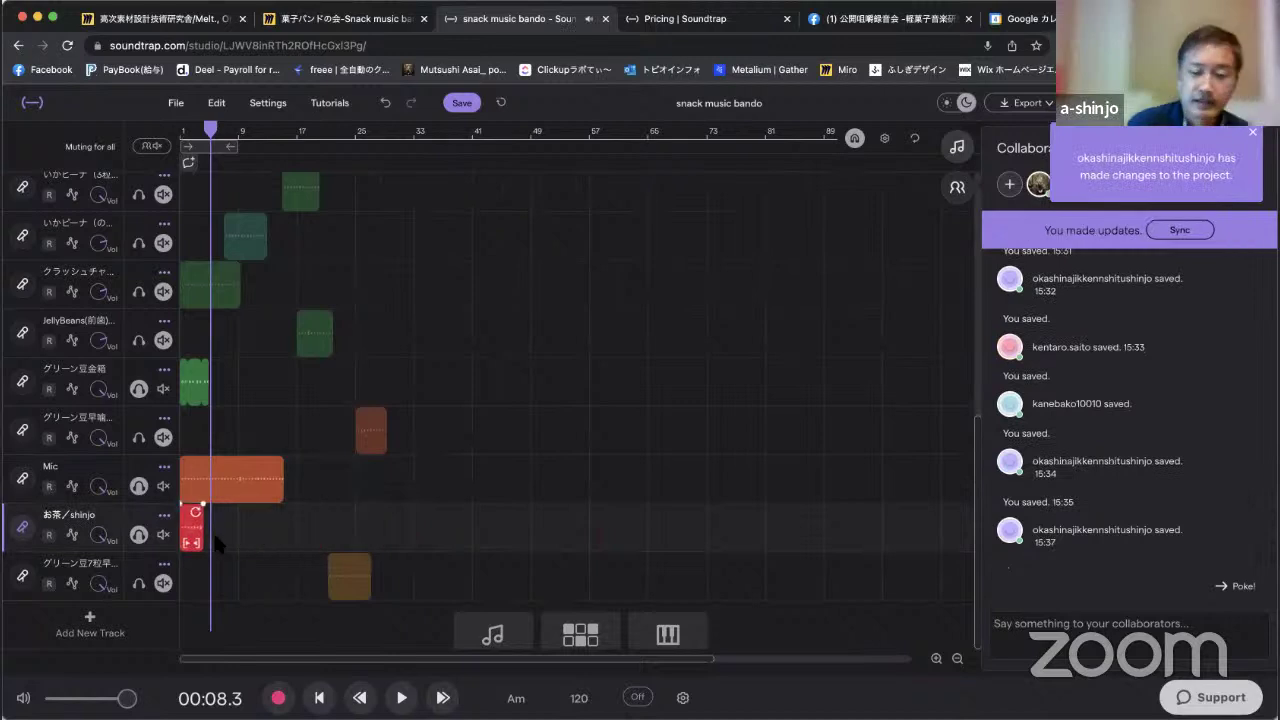
# Play the repositioned お茶 clip from the start of the song and stop once it ends.
pyautogui.click(181, 133)
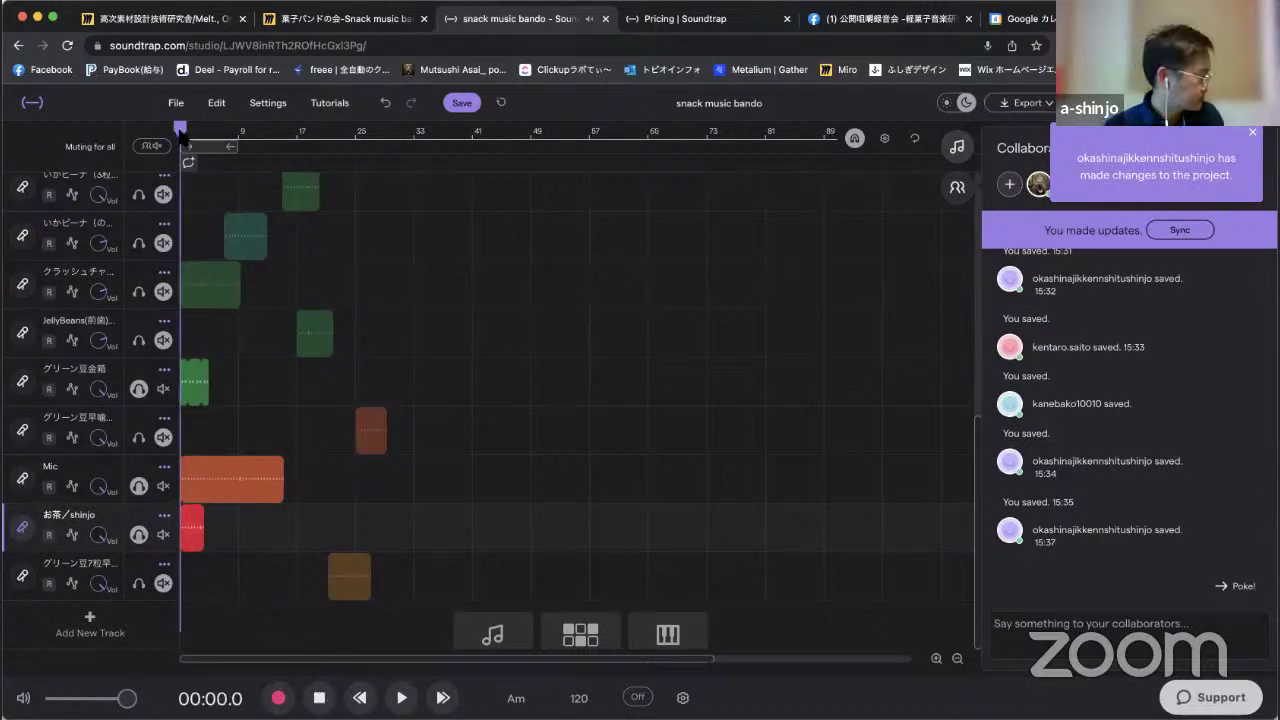
pyautogui.press('space')
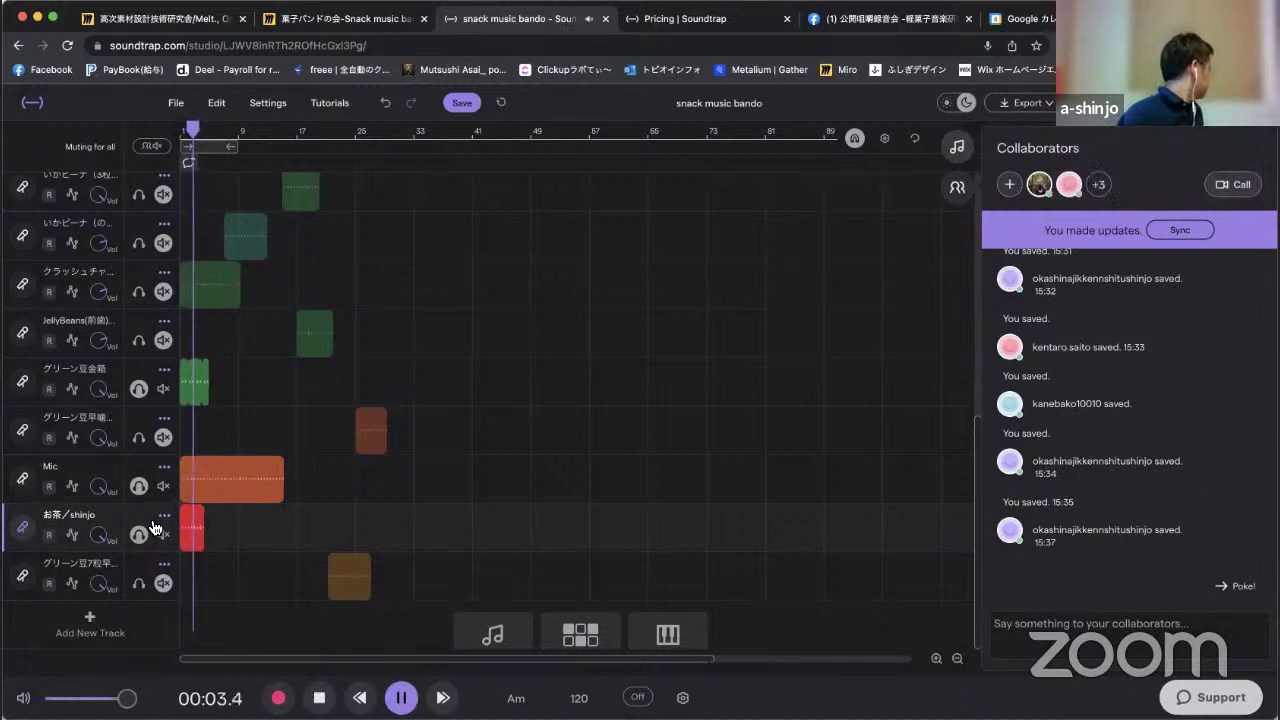
pyautogui.moveTo(197, 515)
pyautogui.press('space')
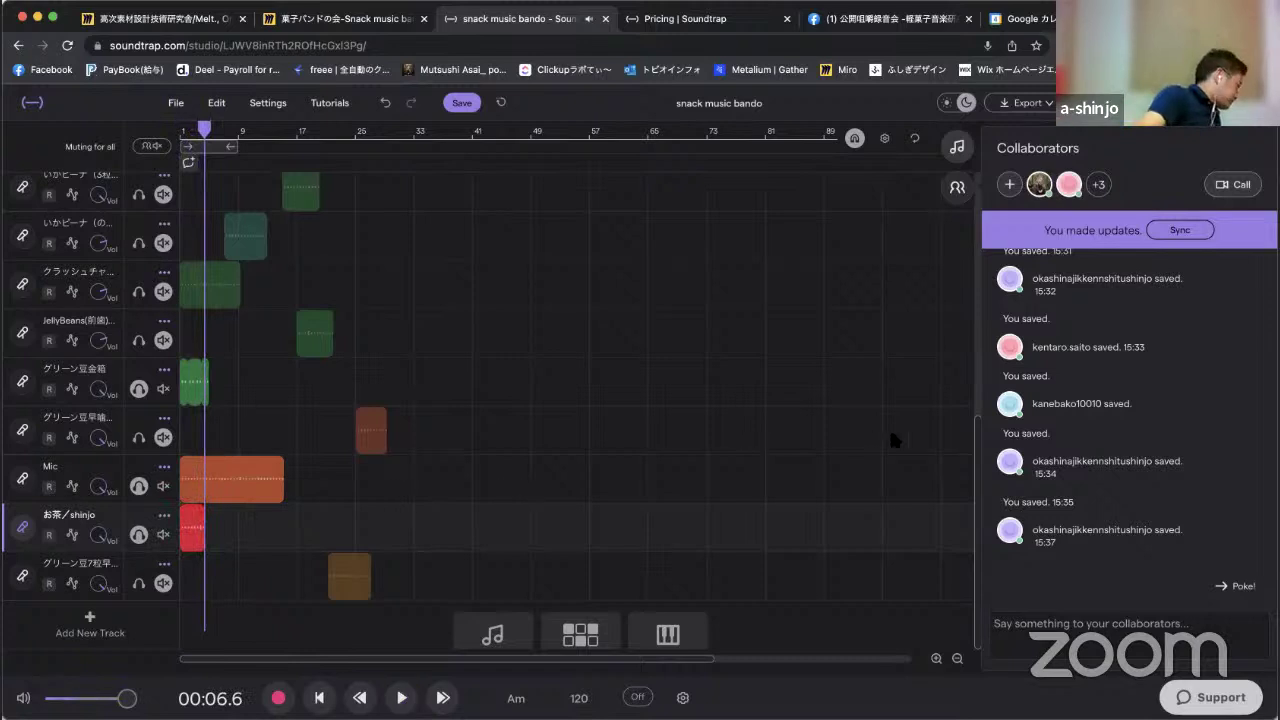
# Sync the project to share the clip move and bring in the collaborators' new changes.
pyautogui.click(1180, 231)
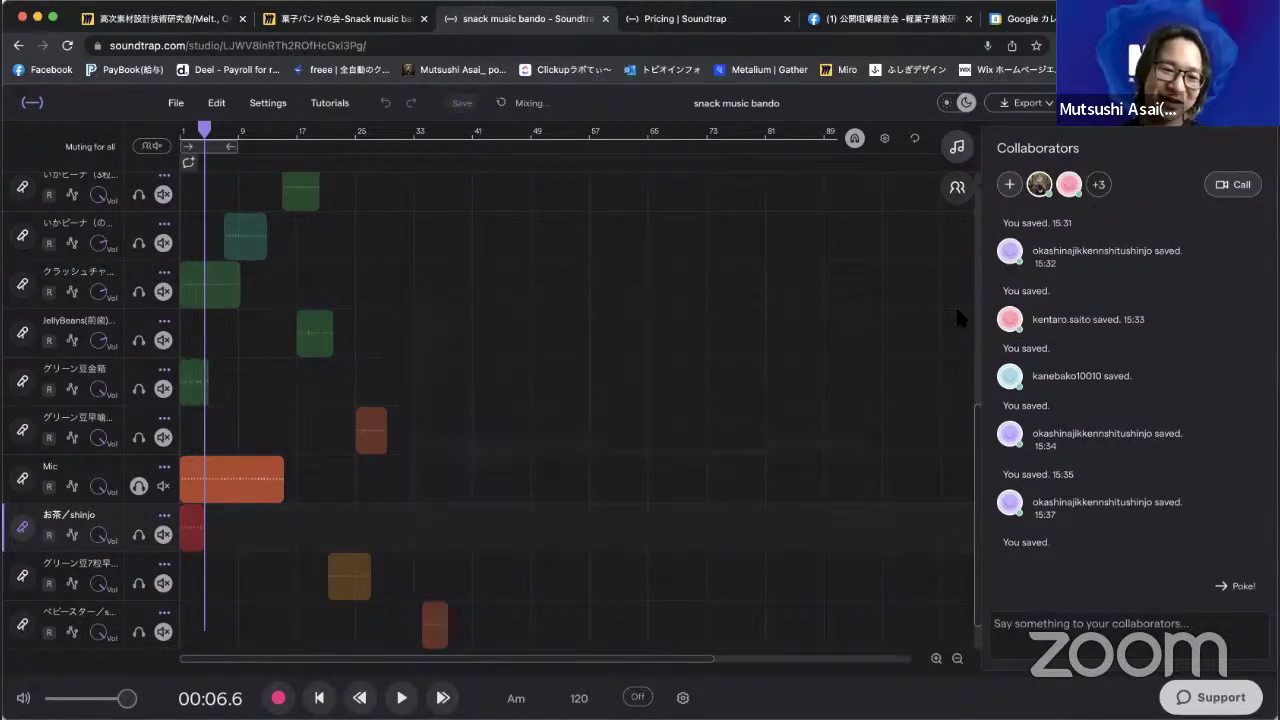
pyautogui.scroll(-1, 70, 600)
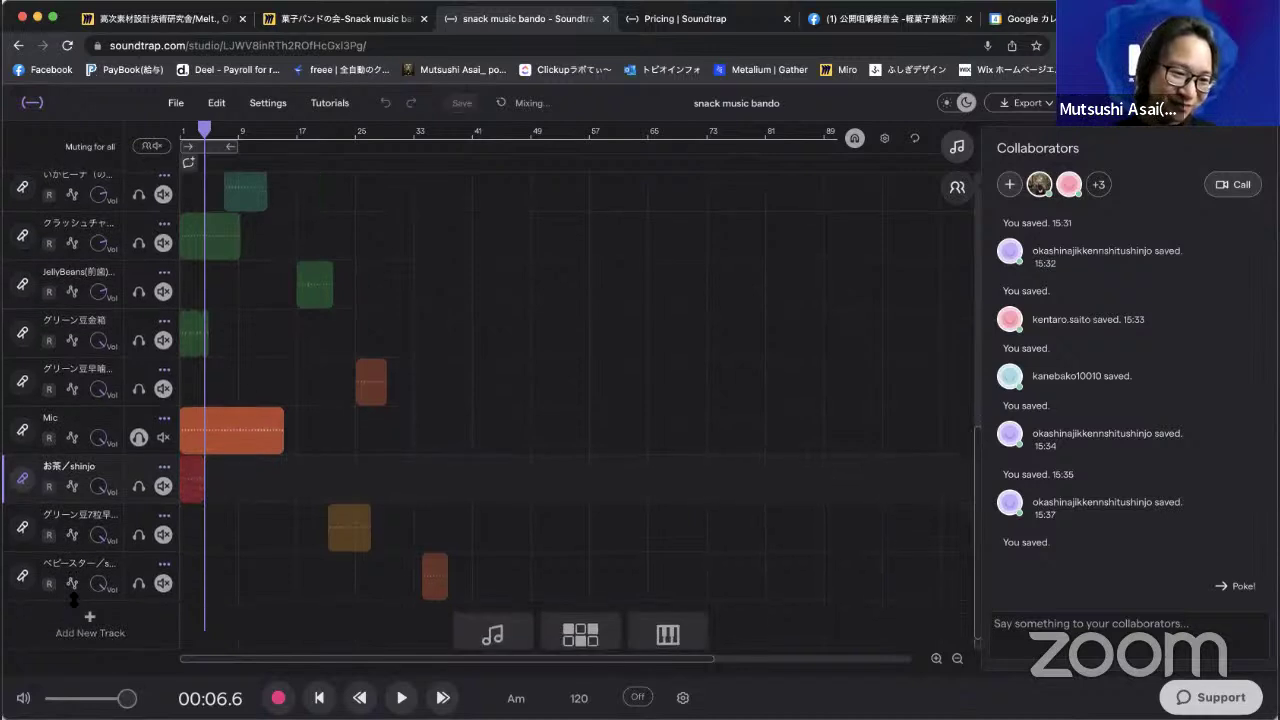
# Solo the ベビースター track, listen to its clip from bar 33, and sync the collaborators' updates.
pyautogui.click(433, 576)
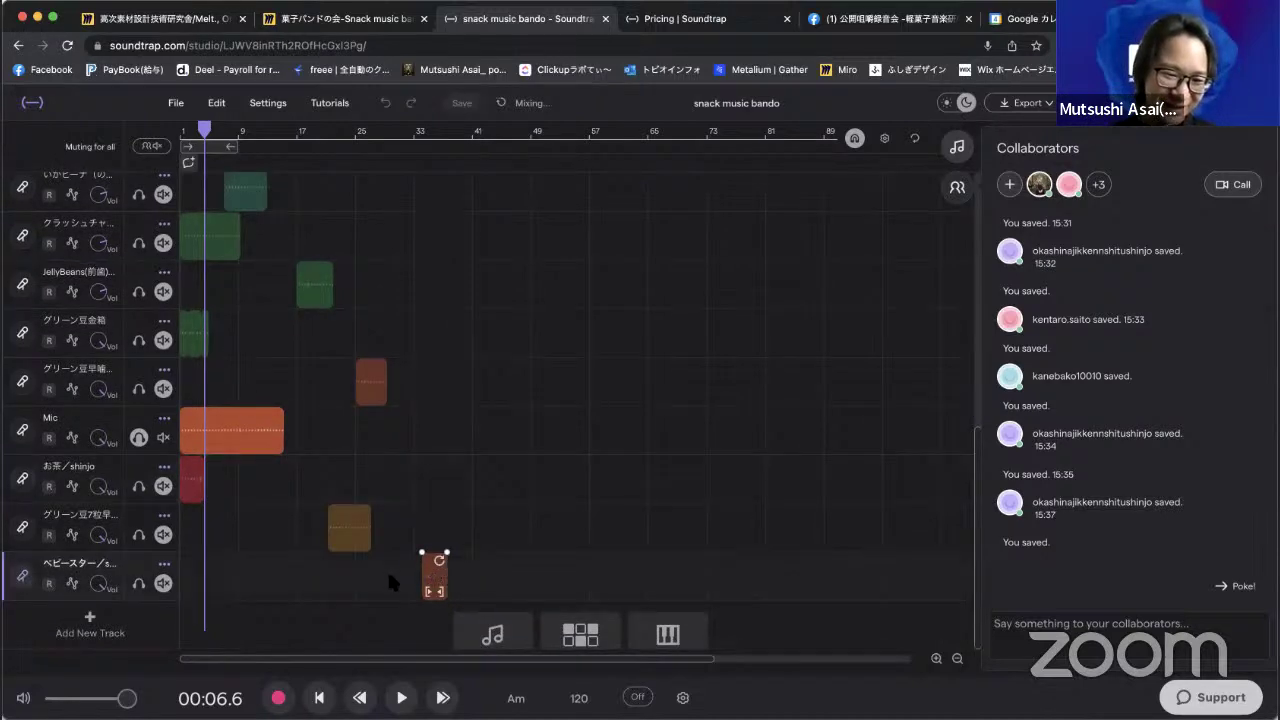
pyautogui.click(139, 584)
pyautogui.click(414, 133)
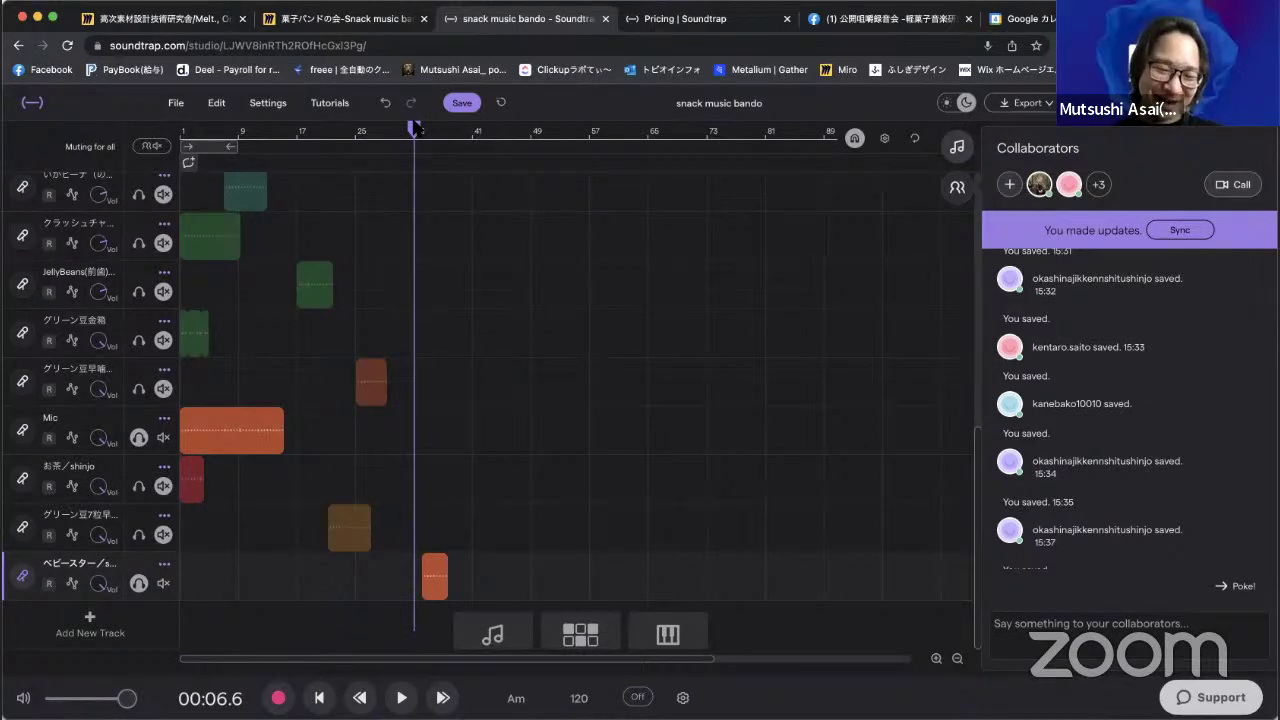
pyautogui.press('space')
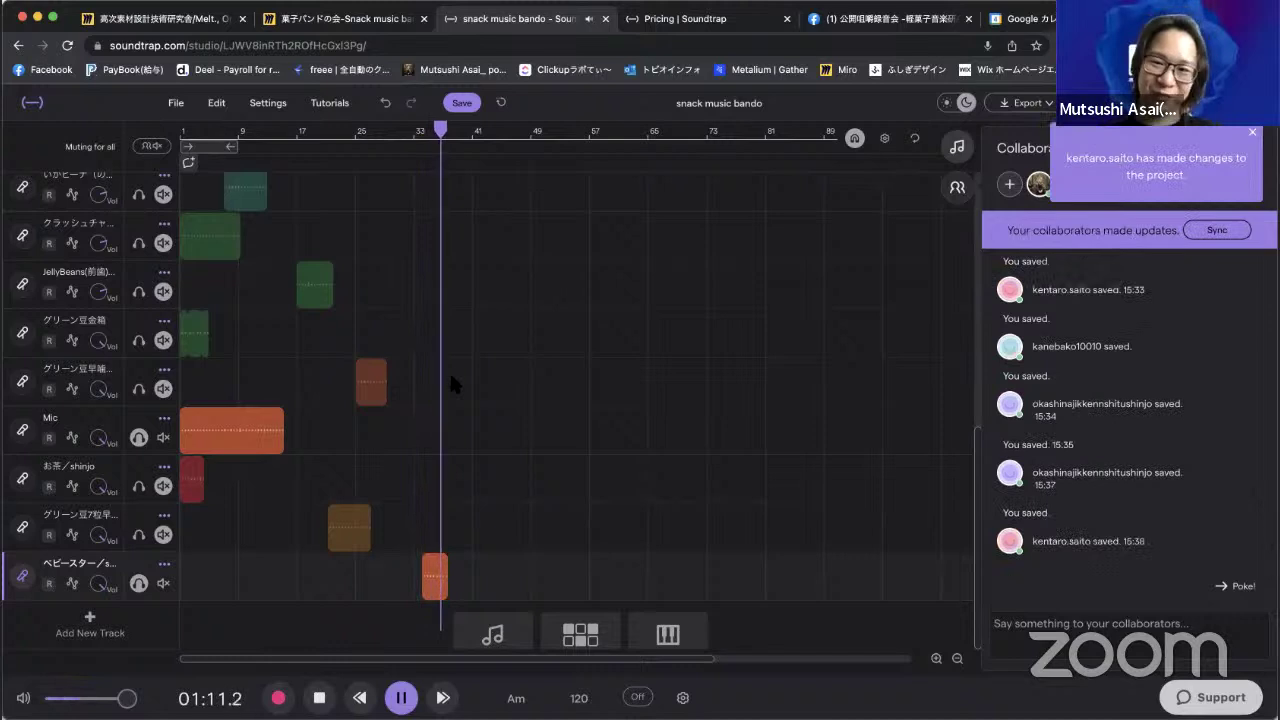
pyautogui.press('space')
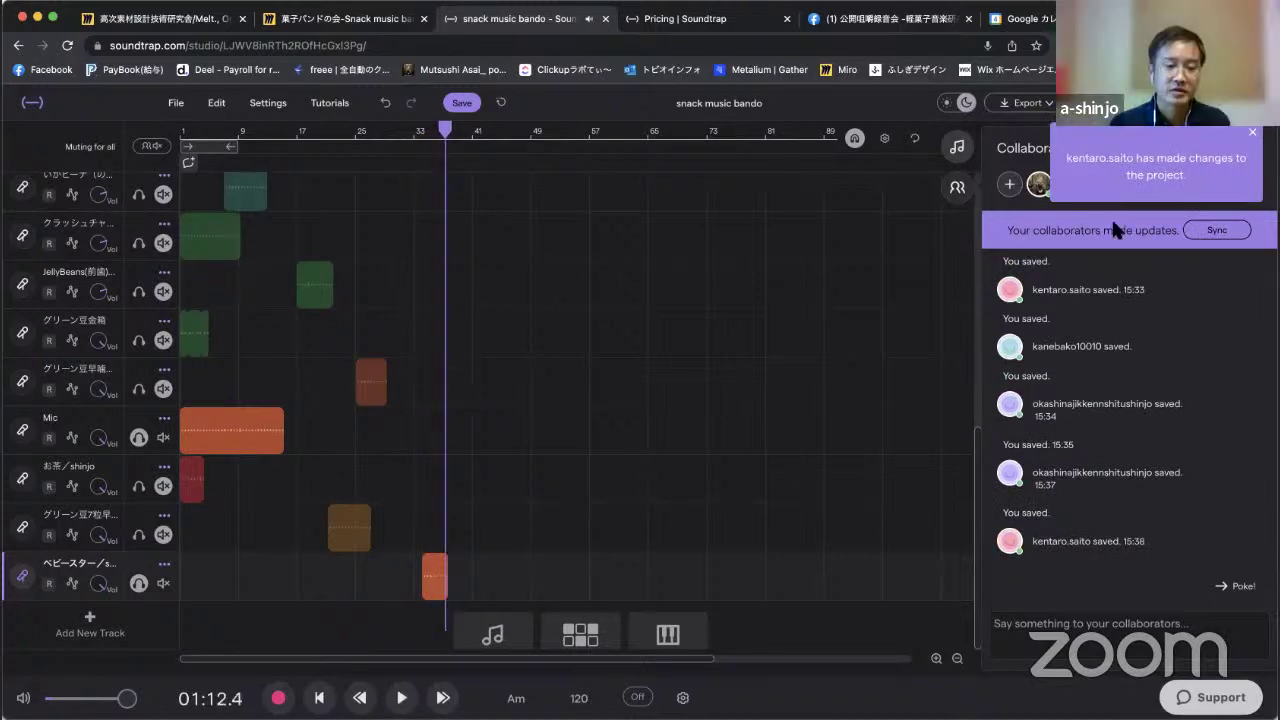
pyautogui.click(1217, 229)
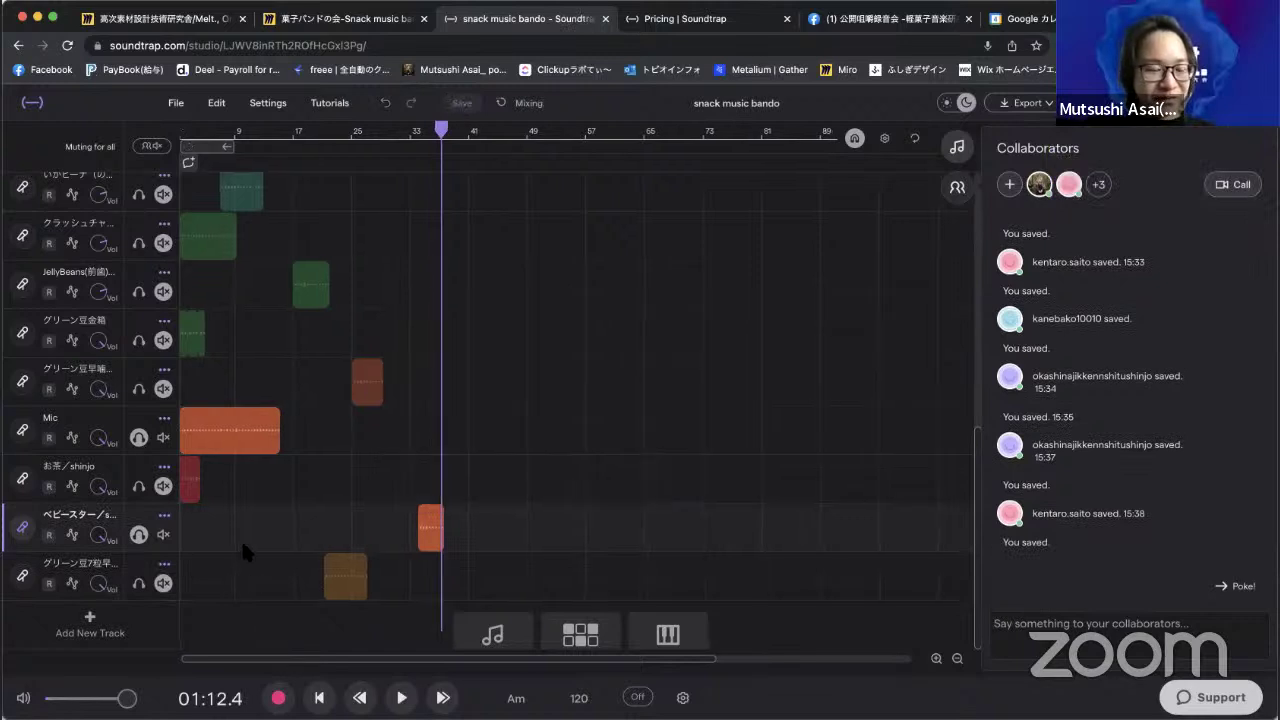
# Rename the unmuted Mic track to こんぺいとう followed by a slash and the performer's surname, and sync the change.
pyautogui.click(50, 425)
pyautogui.doubleClick(57, 419)
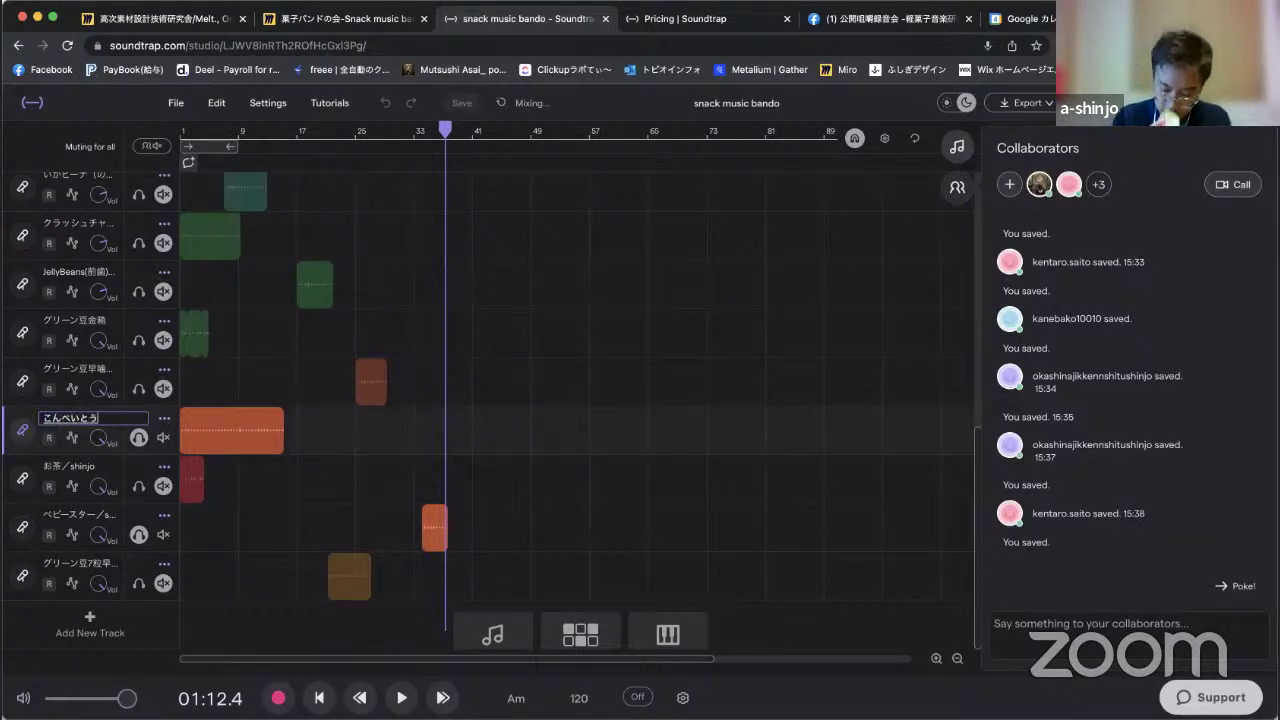
pyautogui.write('こんぺいとう')
pyautogui.press('Return')
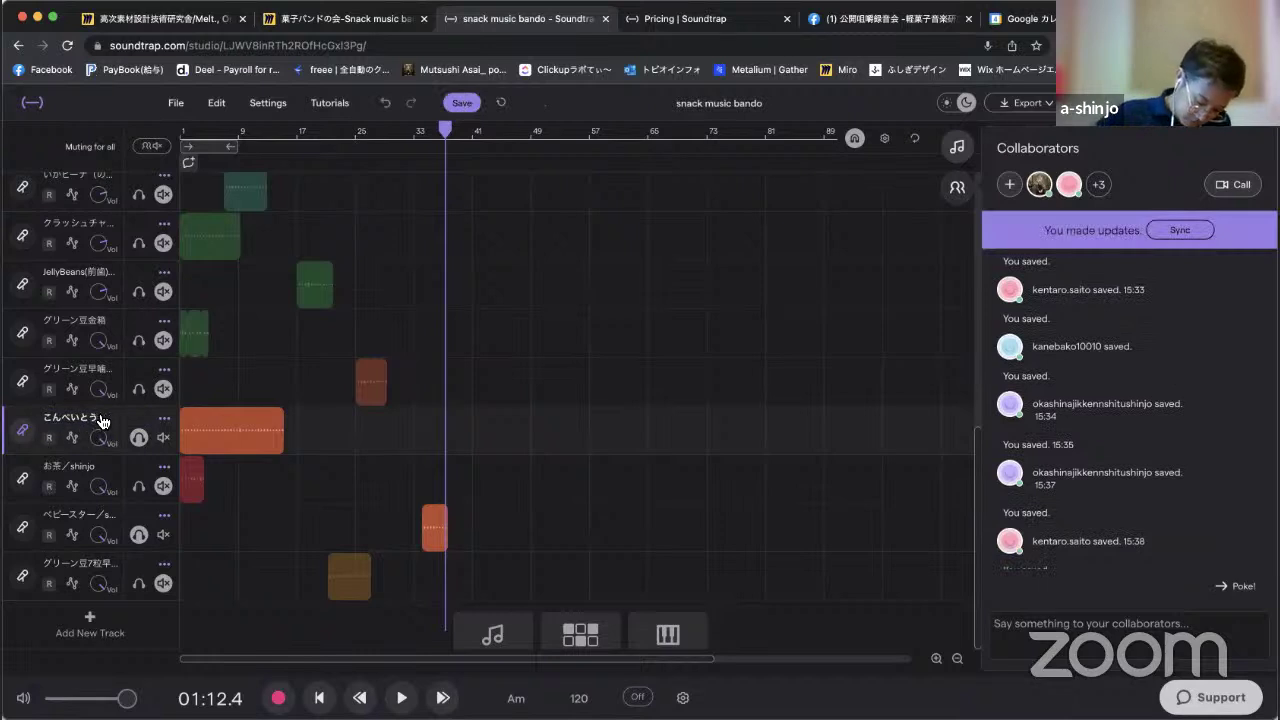
pyautogui.click(100, 415)
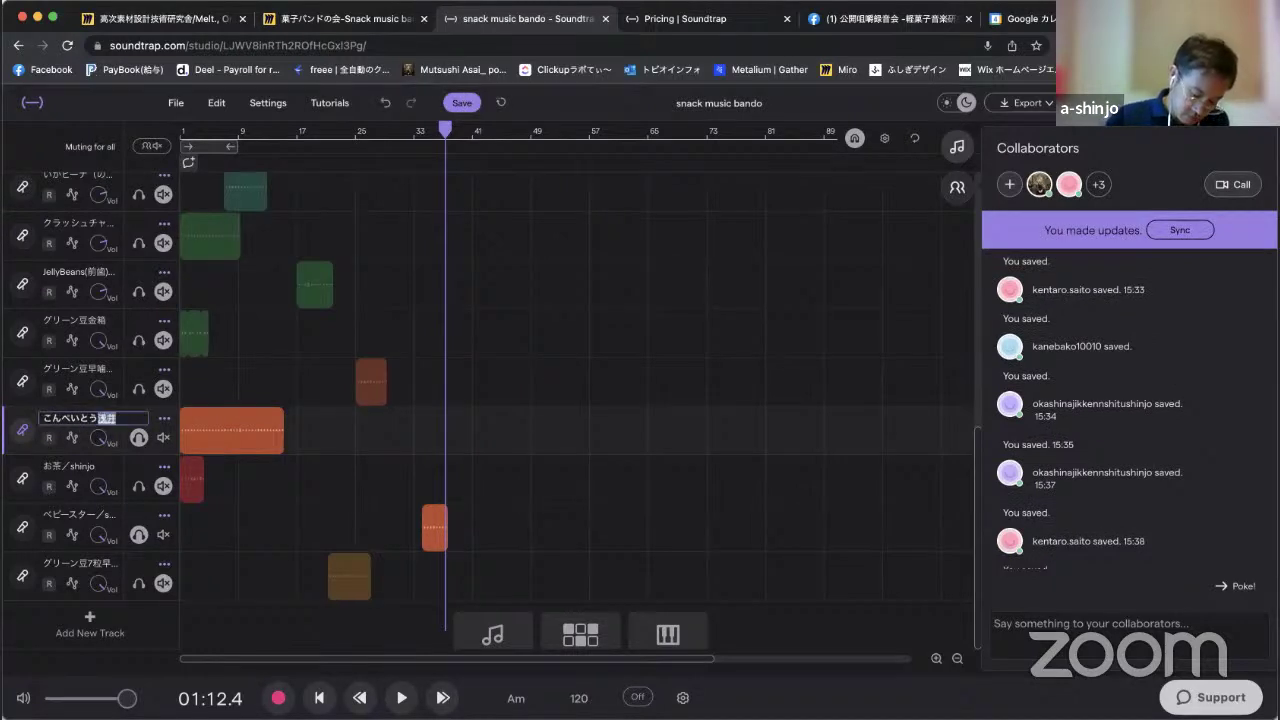
pyautogui.press('Return')
pyautogui.click(100, 418)
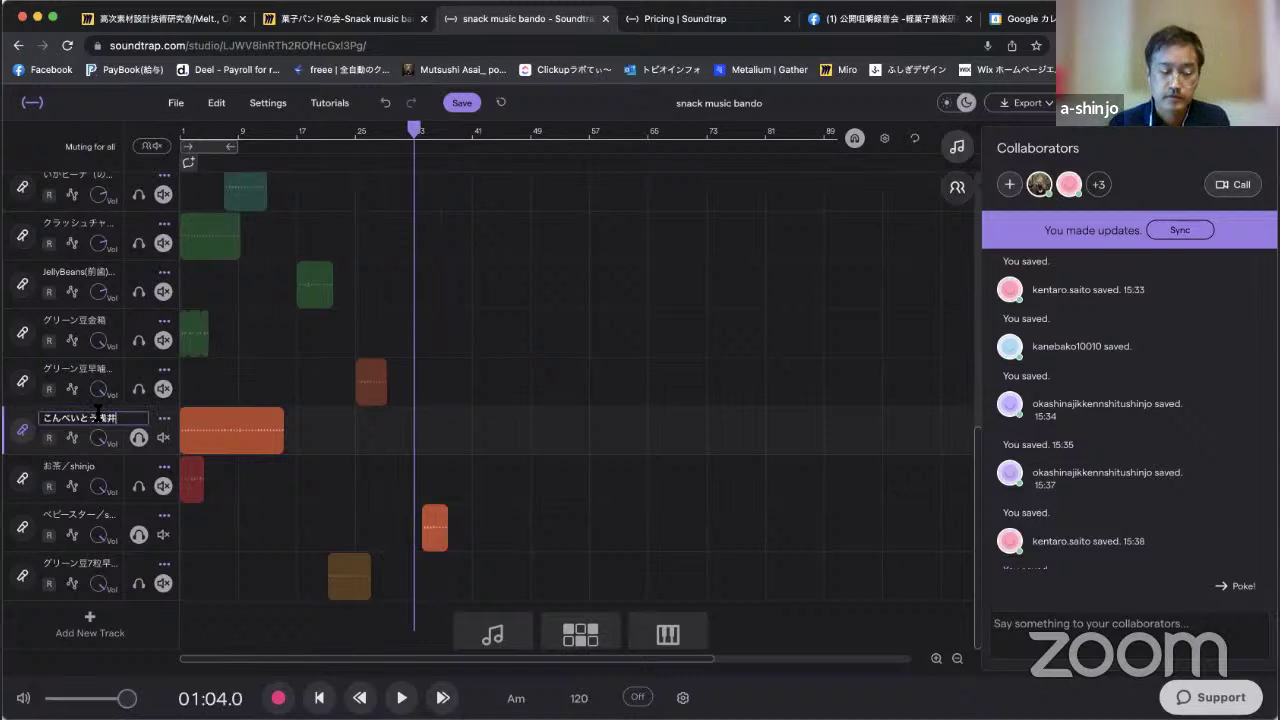
pyautogui.click(100, 418)
pyautogui.press('Return')
pyautogui.click(1180, 230)
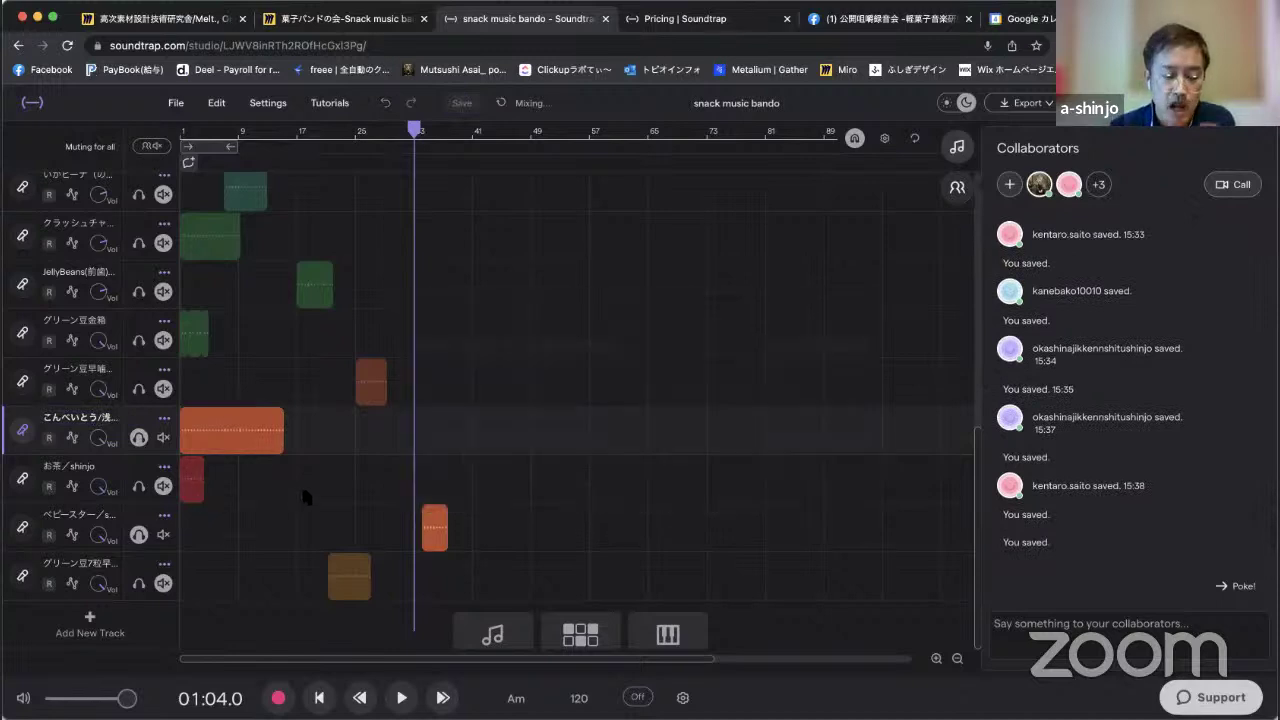
# Move the clips on the グリーン豆7粒 and ベビースター tracks to the start of the timeline at bar 1.
pyautogui.hscroll(1, 250, 518)
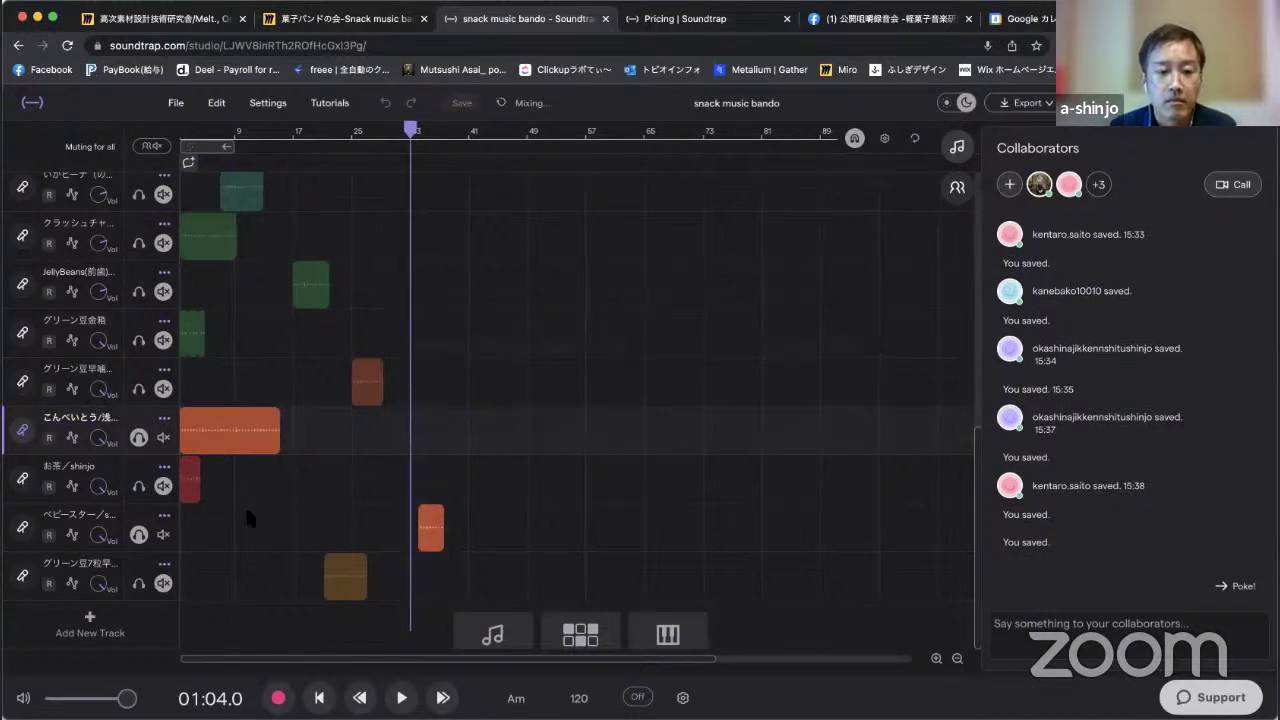
pyautogui.scroll(5, 355, 390)
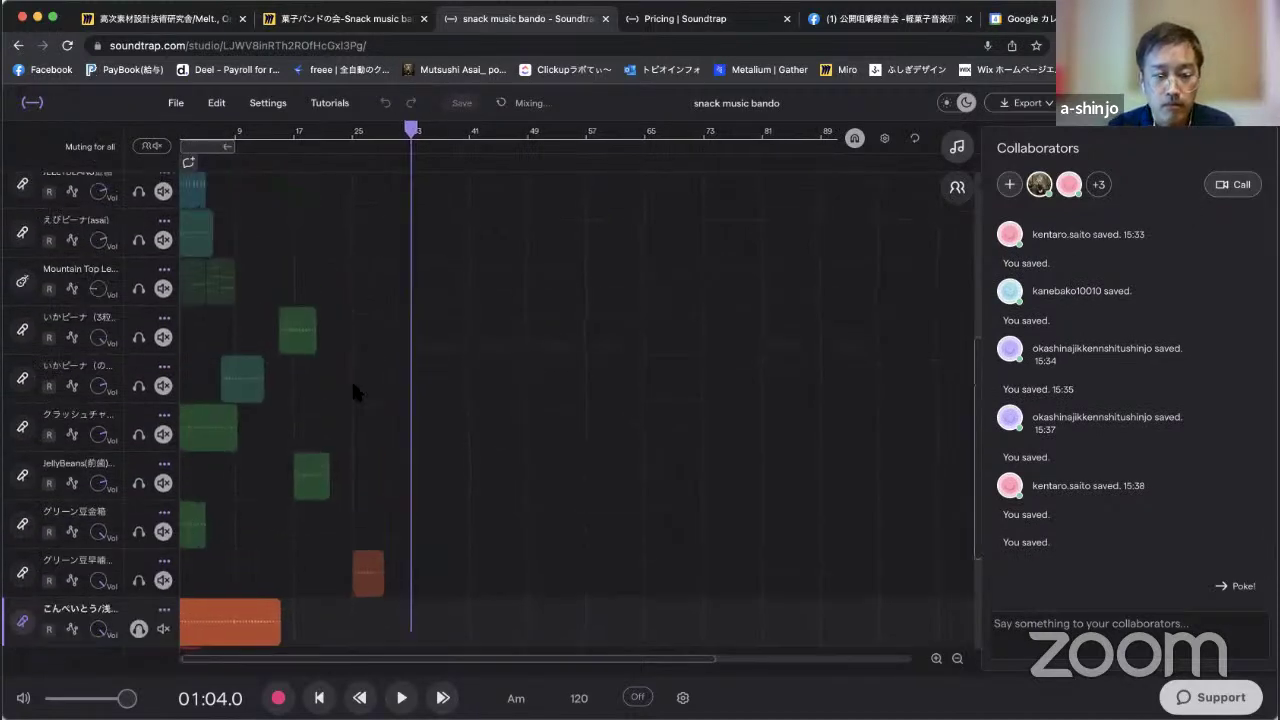
pyautogui.scroll(1, 336, 389)
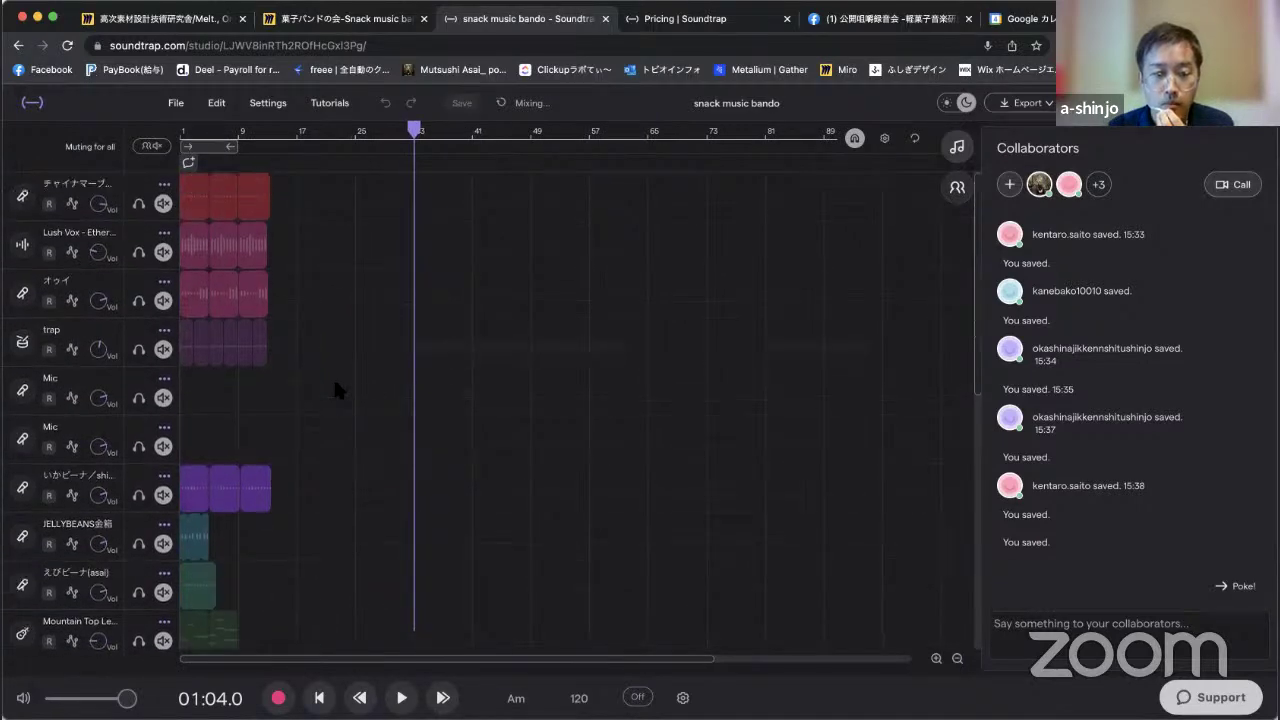
pyautogui.scroll(-1, 207, 399)
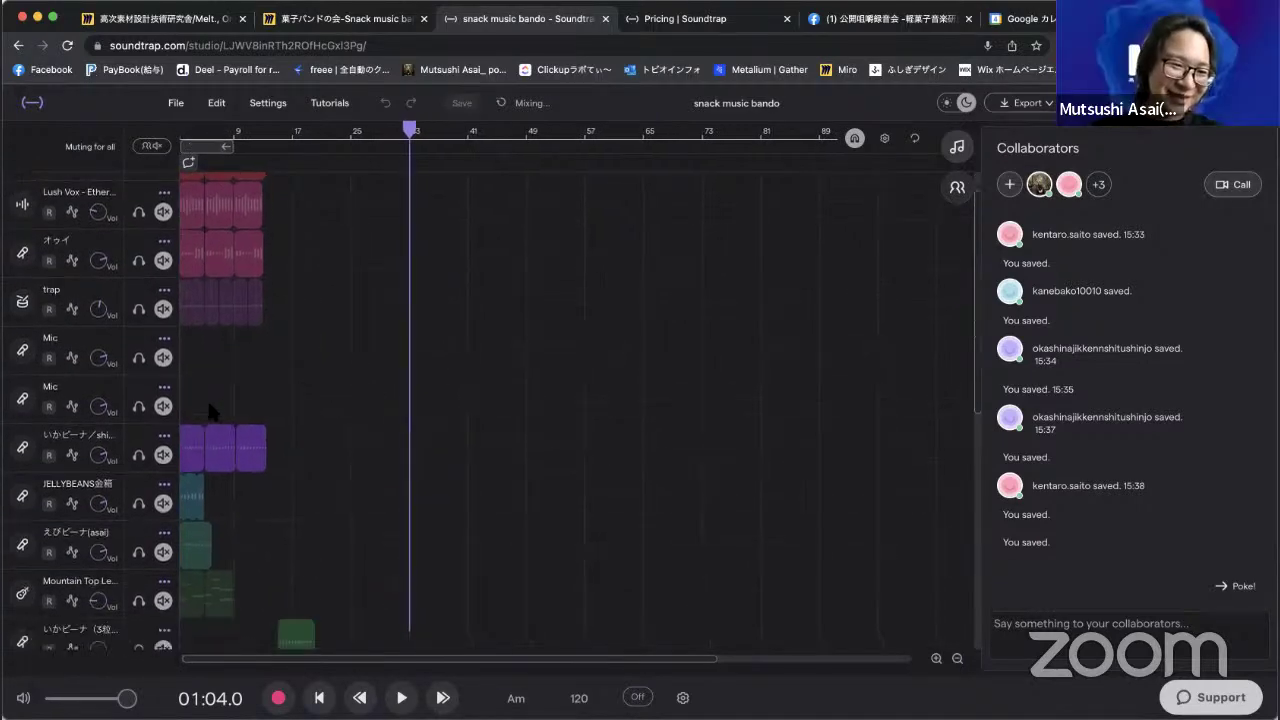
pyautogui.scroll(-10, 208, 410)
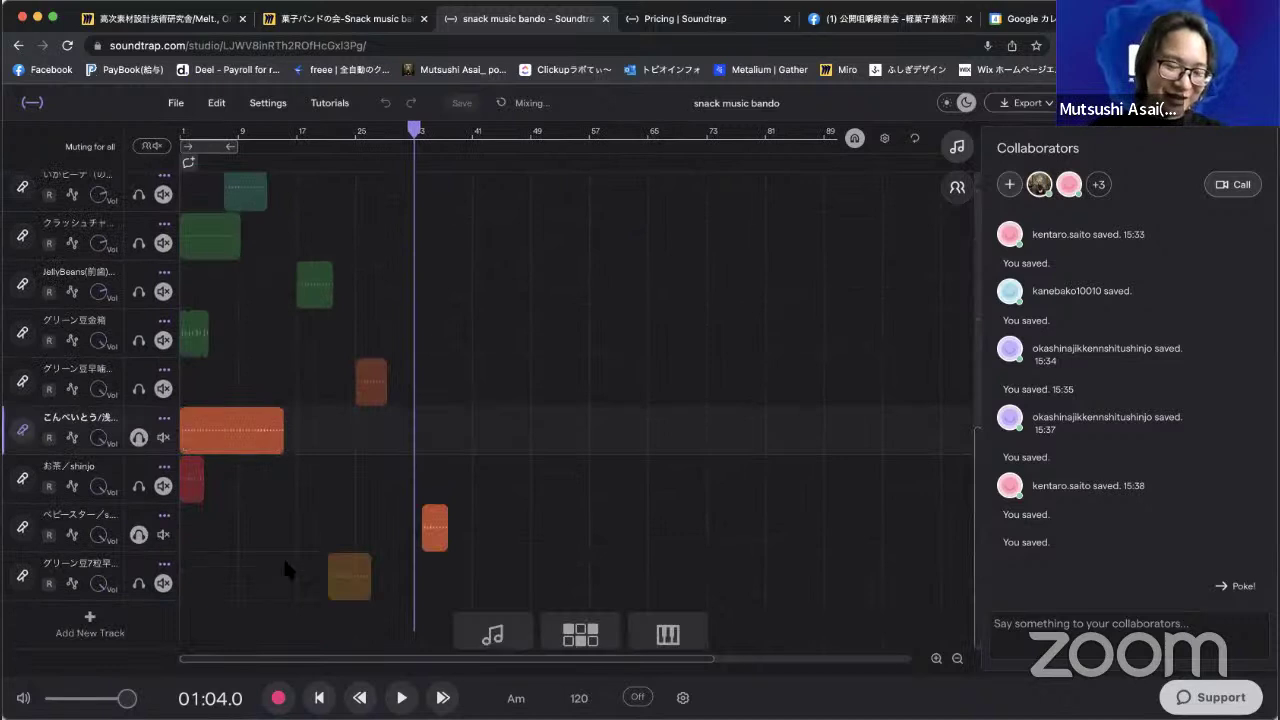
pyautogui.click(360, 565)
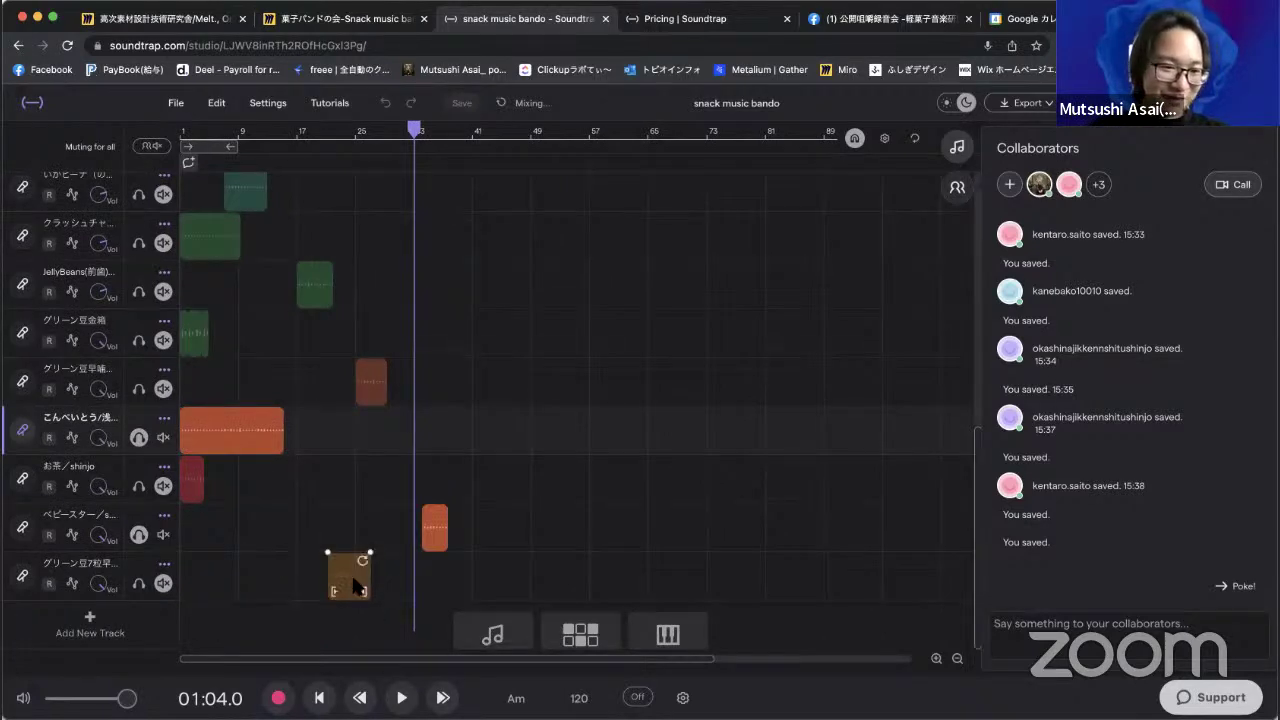
pyautogui.moveTo(353, 585); pyautogui.dragTo(220, 570)
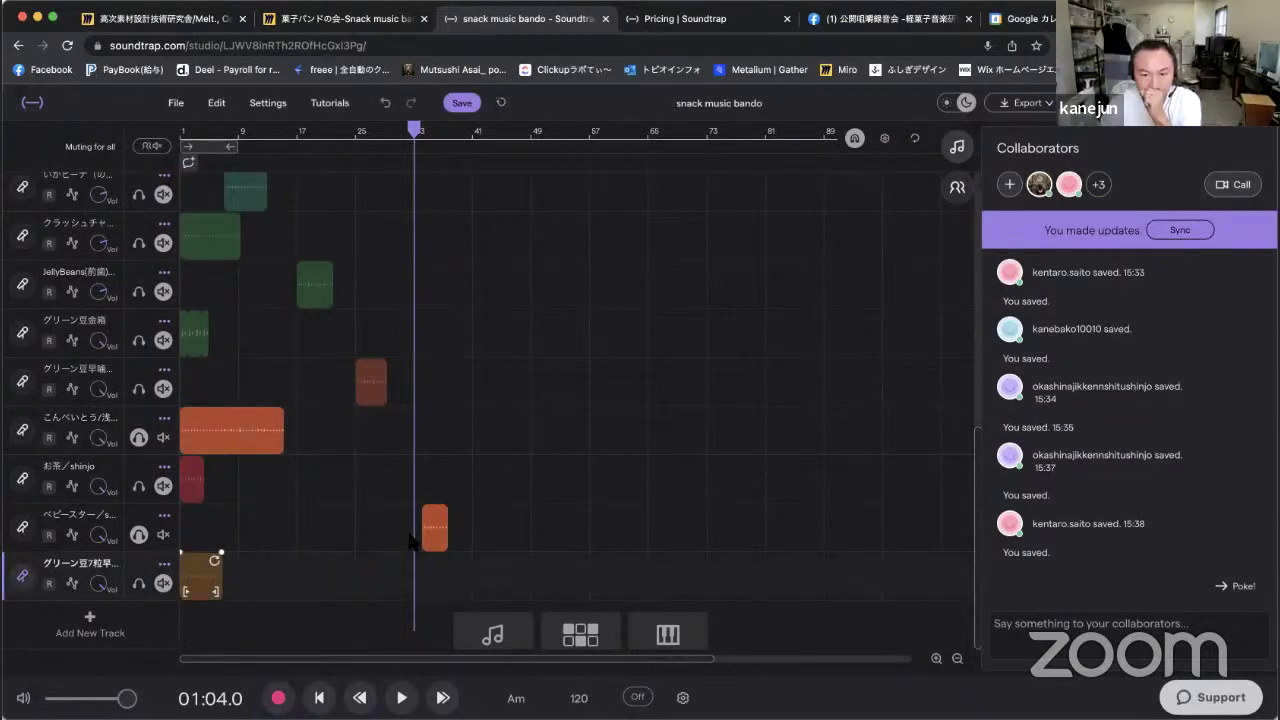
pyautogui.click(262, 533)
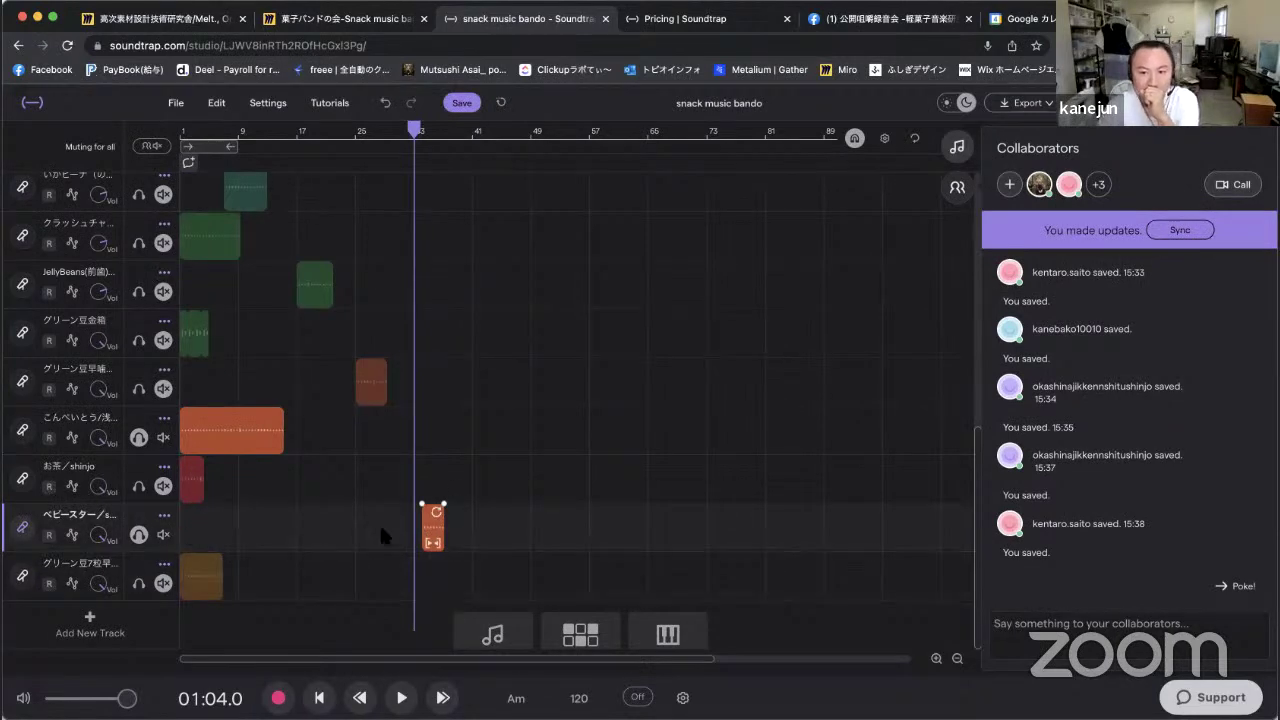
pyautogui.moveTo(432, 527); pyautogui.dragTo(185, 535)
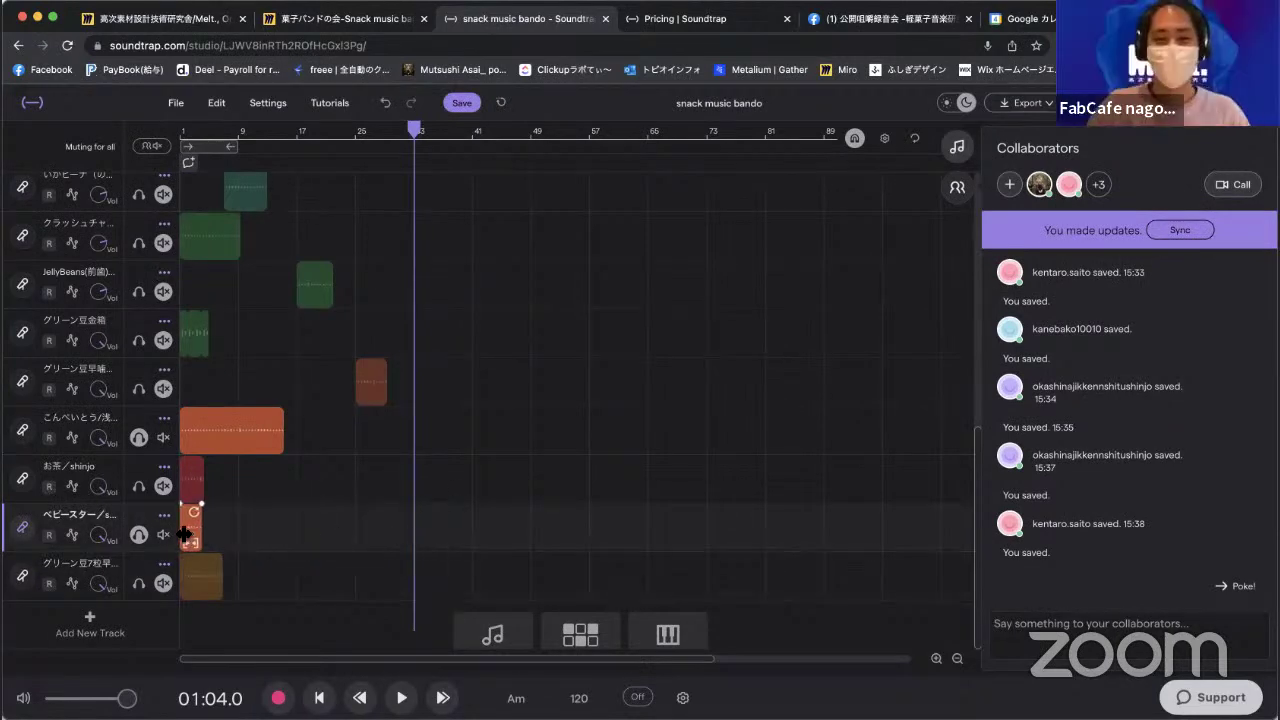
# Move the clips on the グリーン豆早喰 and JellyBeans(前歯) tracks to bar 1.
pyautogui.click(372, 384)
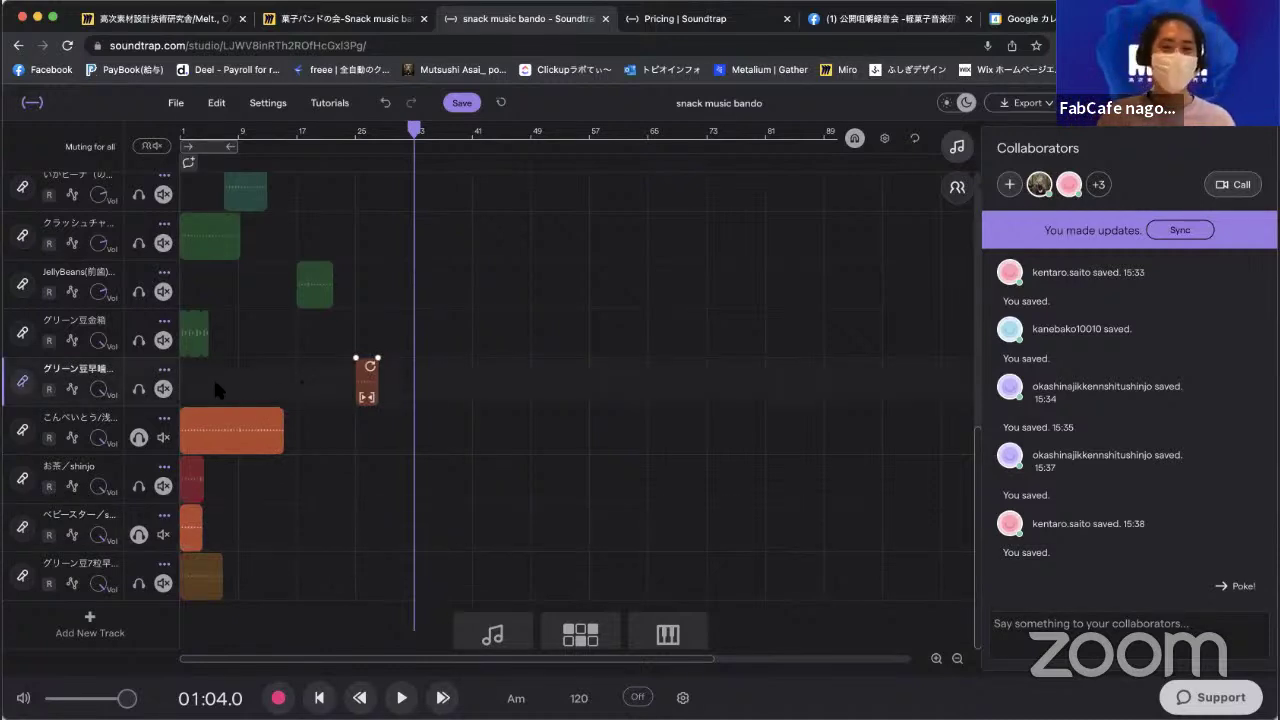
pyautogui.moveTo(378, 385); pyautogui.dragTo(196, 385)
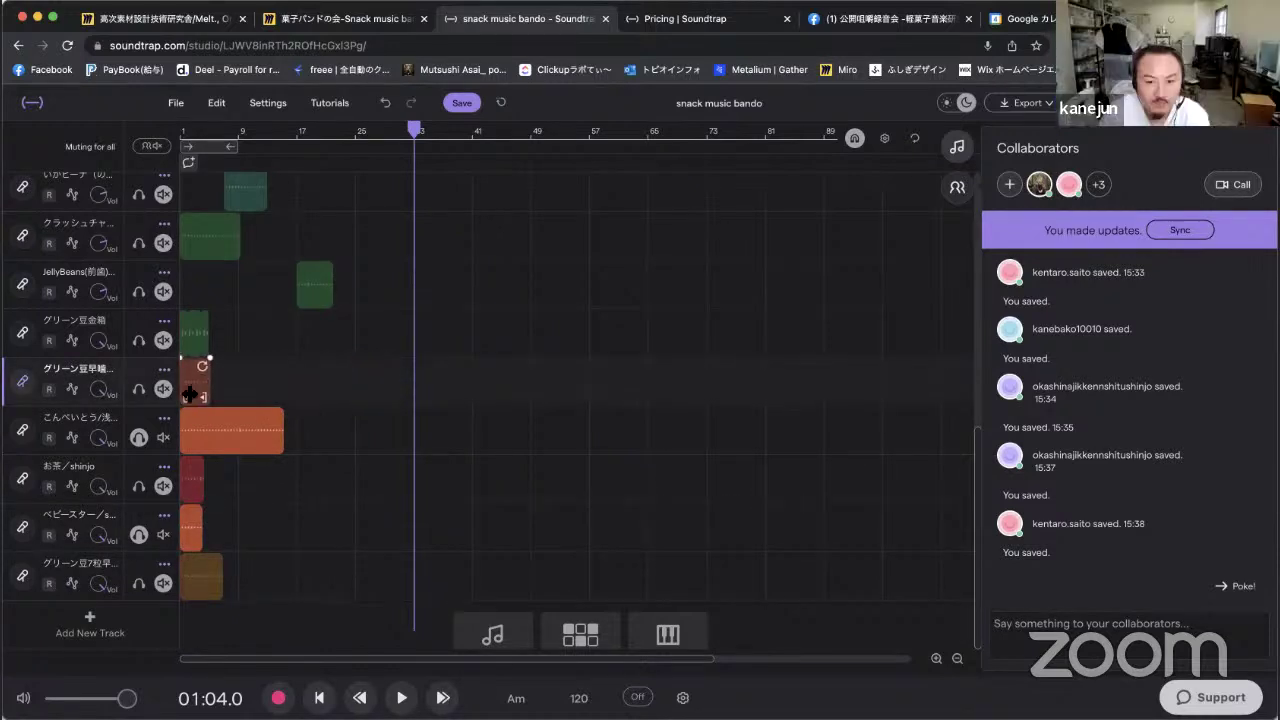
pyautogui.scroll(1, 230, 308)
pyautogui.click(318, 300)
pyautogui.moveTo(318, 300); pyautogui.dragTo(214, 318)
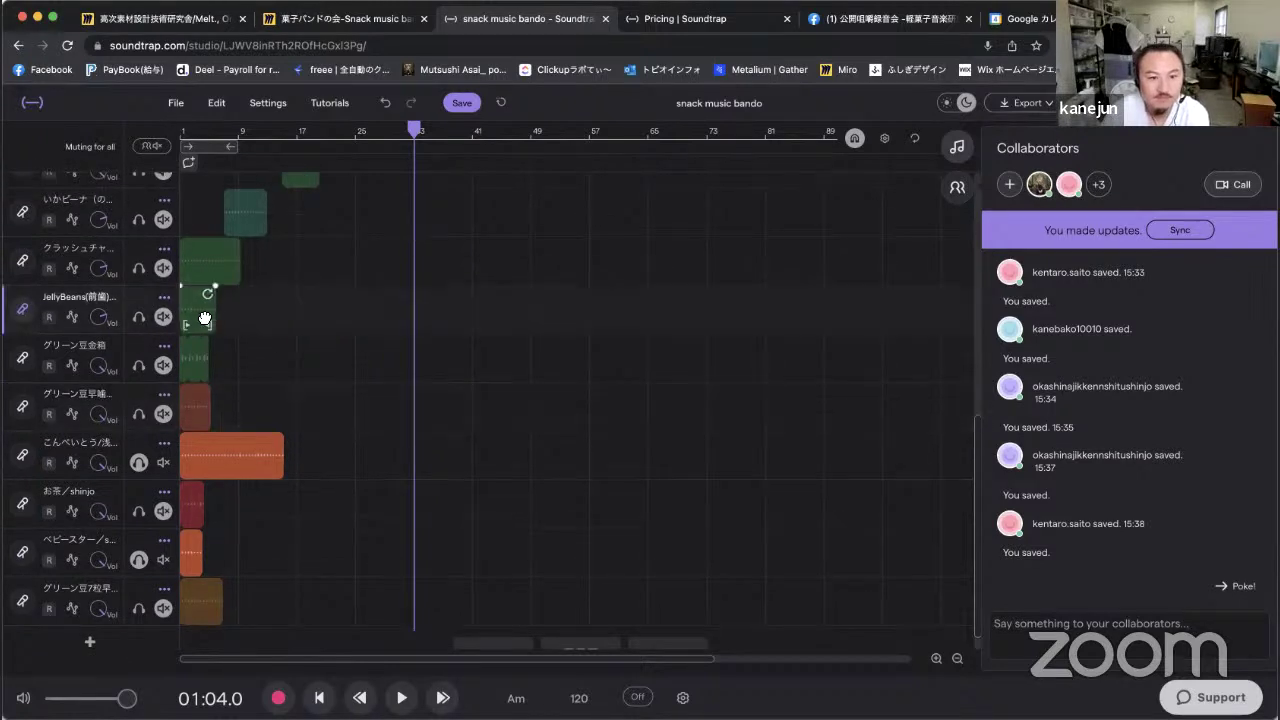
# Align the clips on the two adjacent いかピーナ tracks below Mountain Top with bar 1, and sync the project.
pyautogui.scroll(2, 200, 320)
pyautogui.click(233, 262)
pyautogui.moveTo(233, 262); pyautogui.dragTo(190, 270)
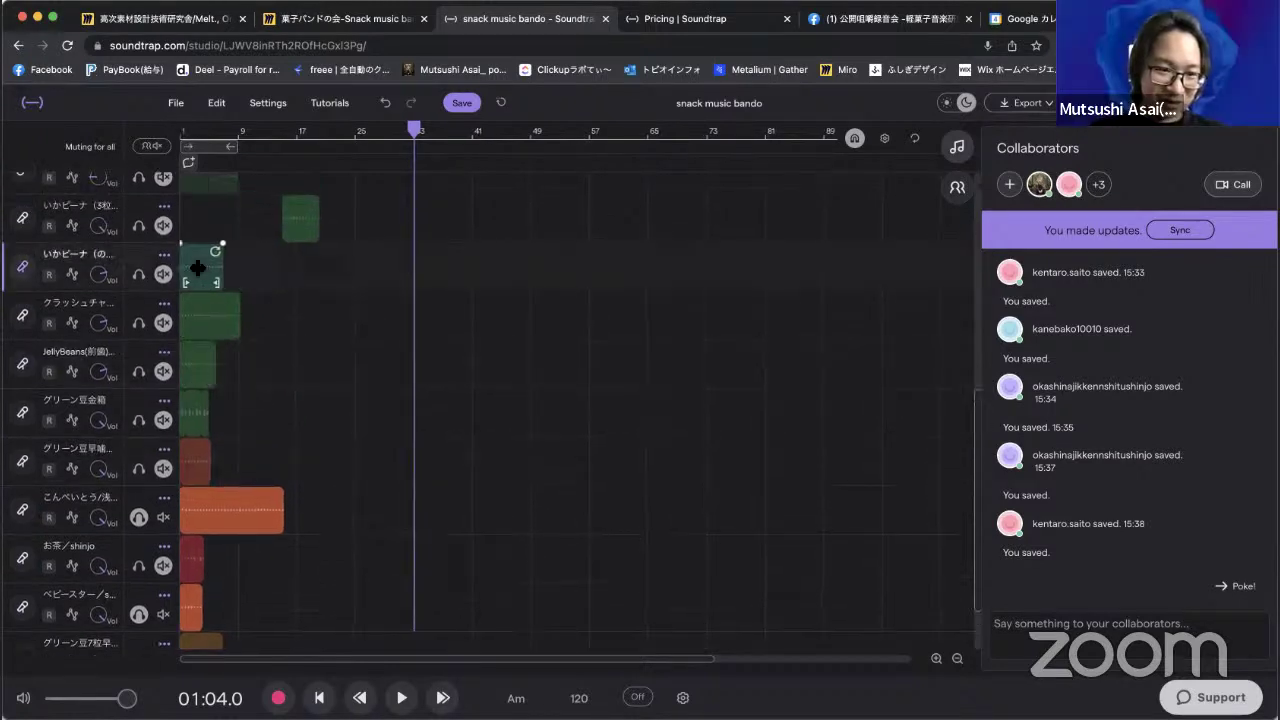
pyautogui.scroll(2, 188, 262)
pyautogui.click(300, 277)
pyautogui.moveTo(342, 268); pyautogui.dragTo(198, 293)
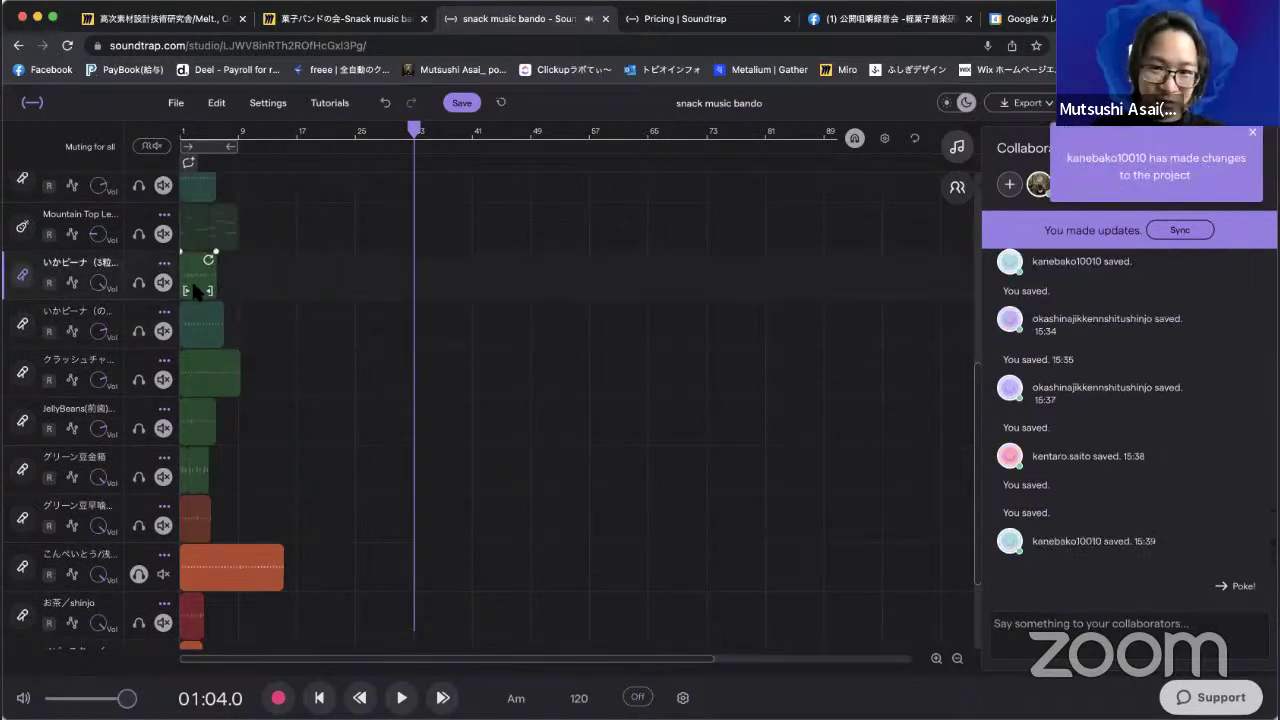
pyautogui.click(1170, 229)
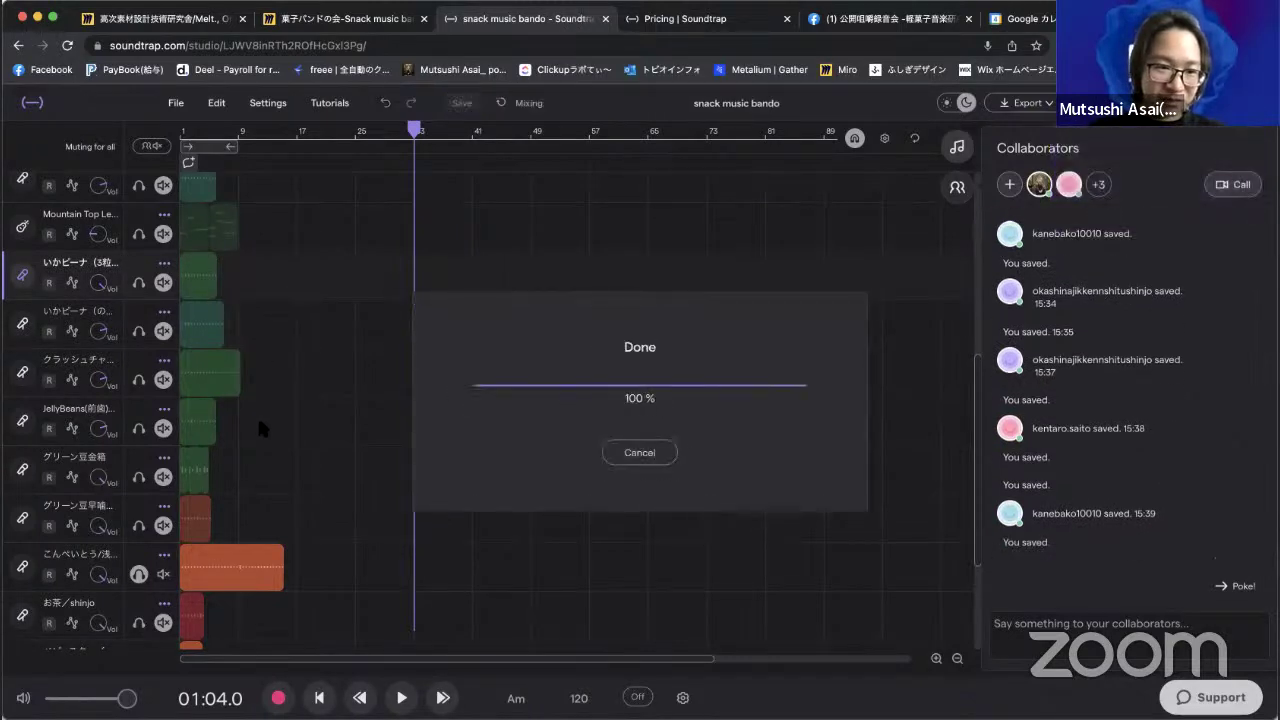
# Delete both empty Mic tracks below the trap track and sync the project with the collaborators.
pyautogui.scroll(-4, 257, 415)
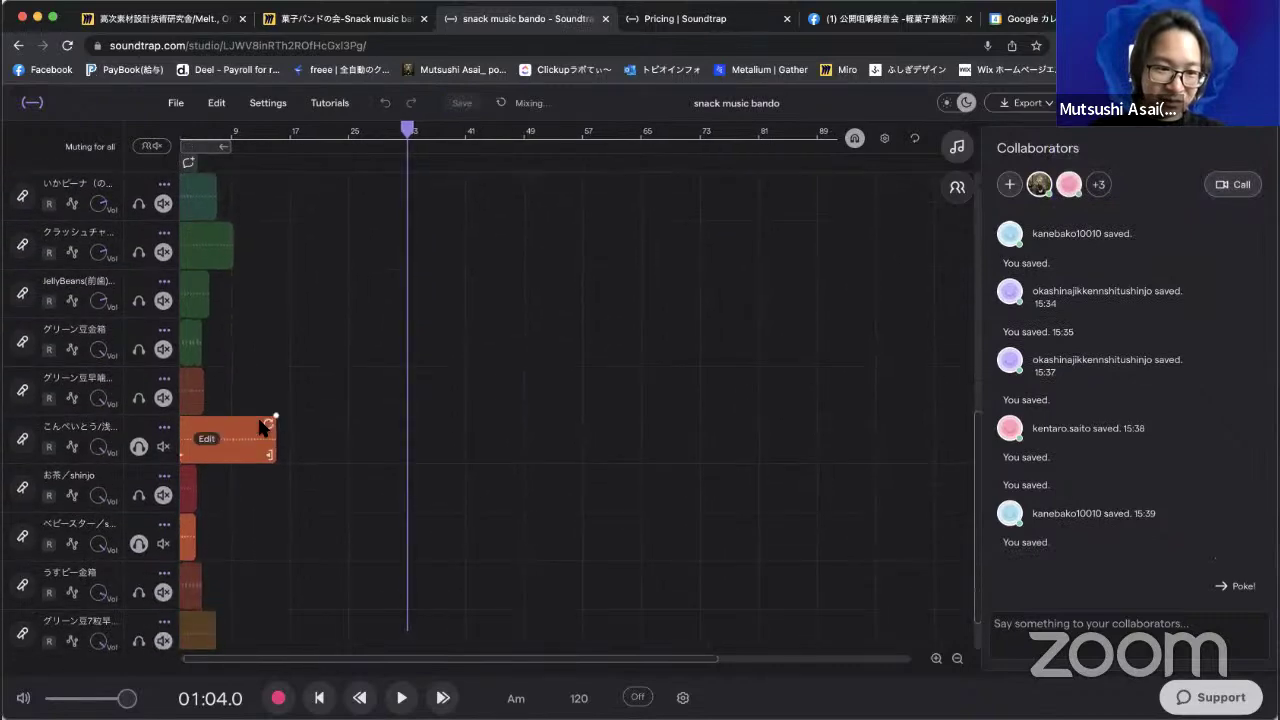
pyautogui.scroll(10, 257, 415)
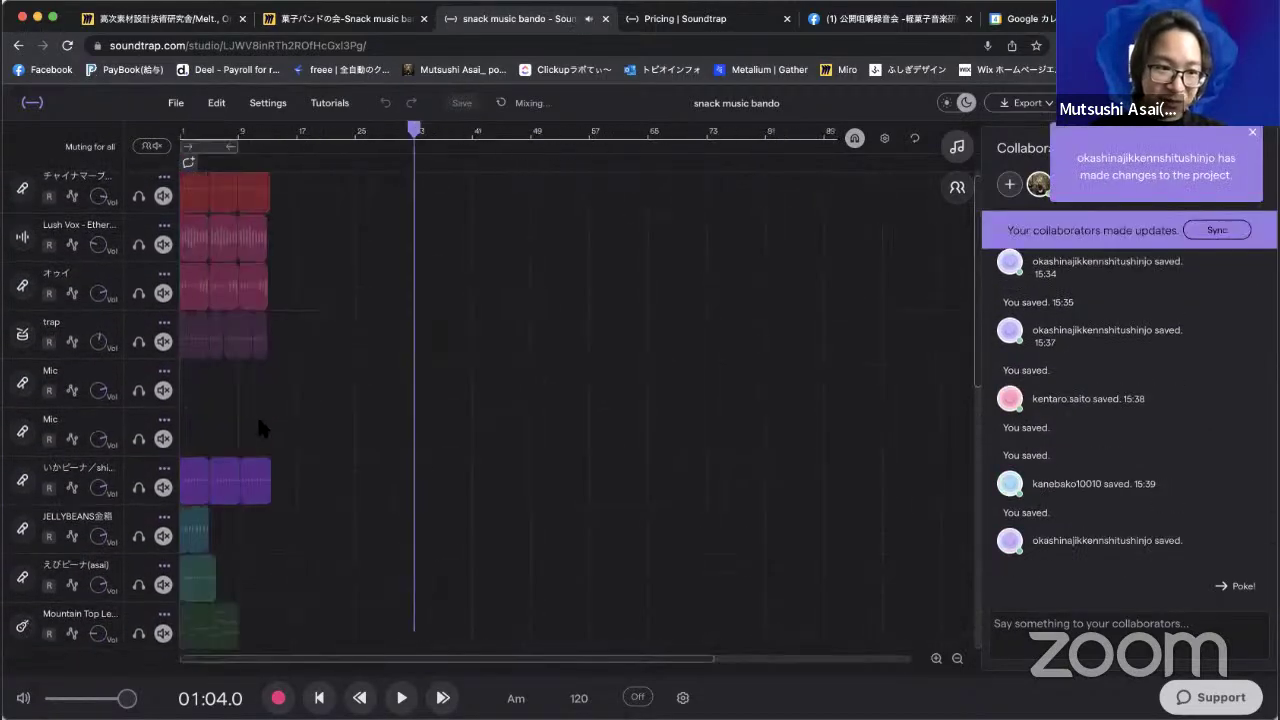
pyautogui.click(164, 372)
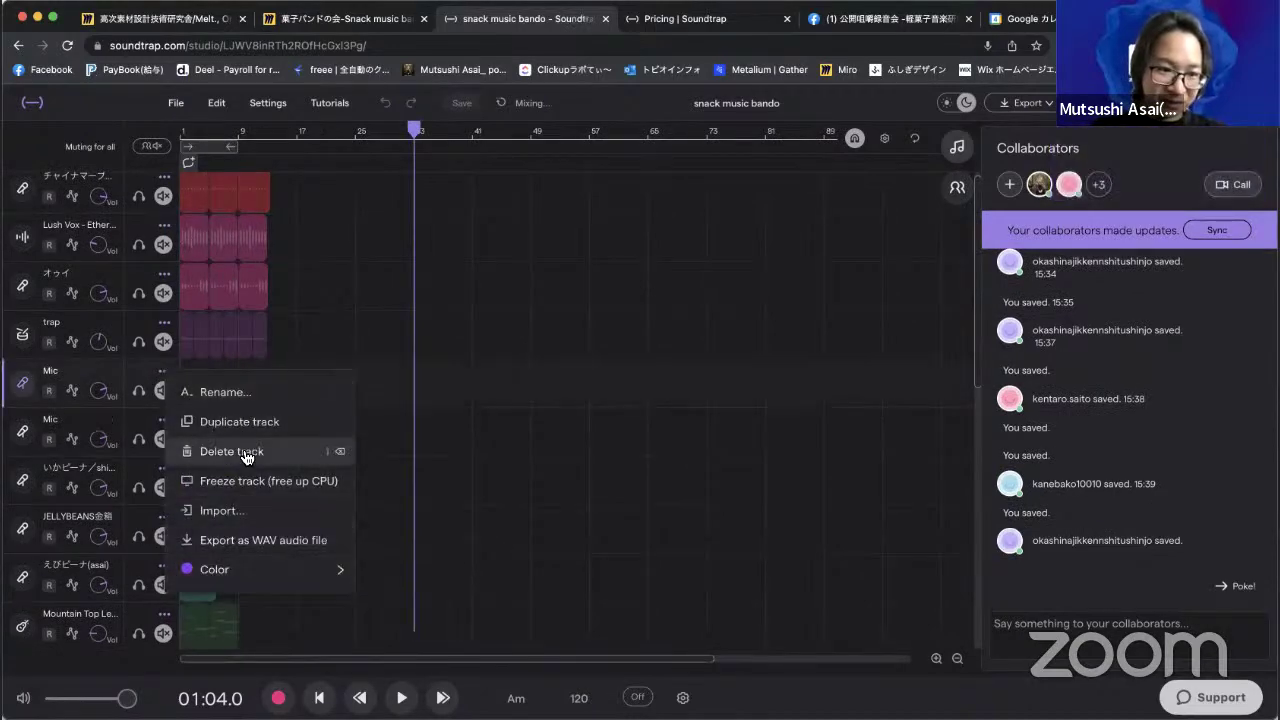
pyautogui.click(245, 452)
pyautogui.click(164, 372)
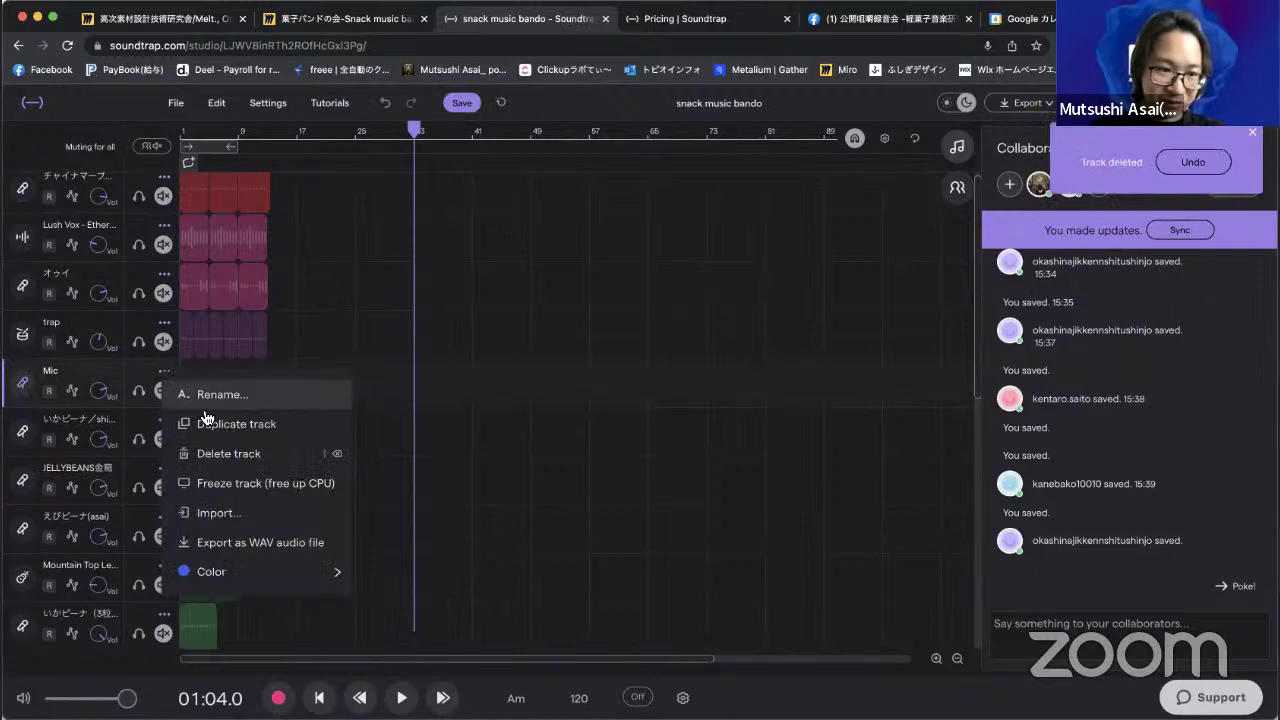
pyautogui.click(215, 454)
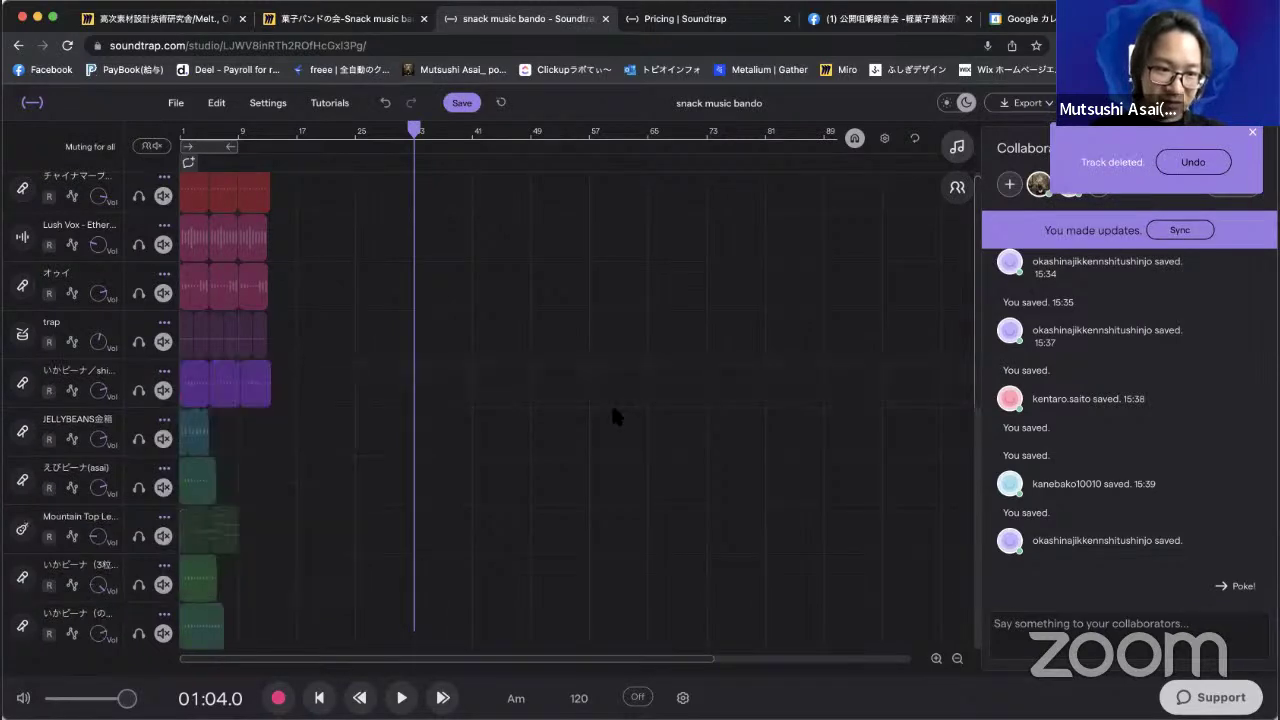
pyautogui.click(1190, 230)
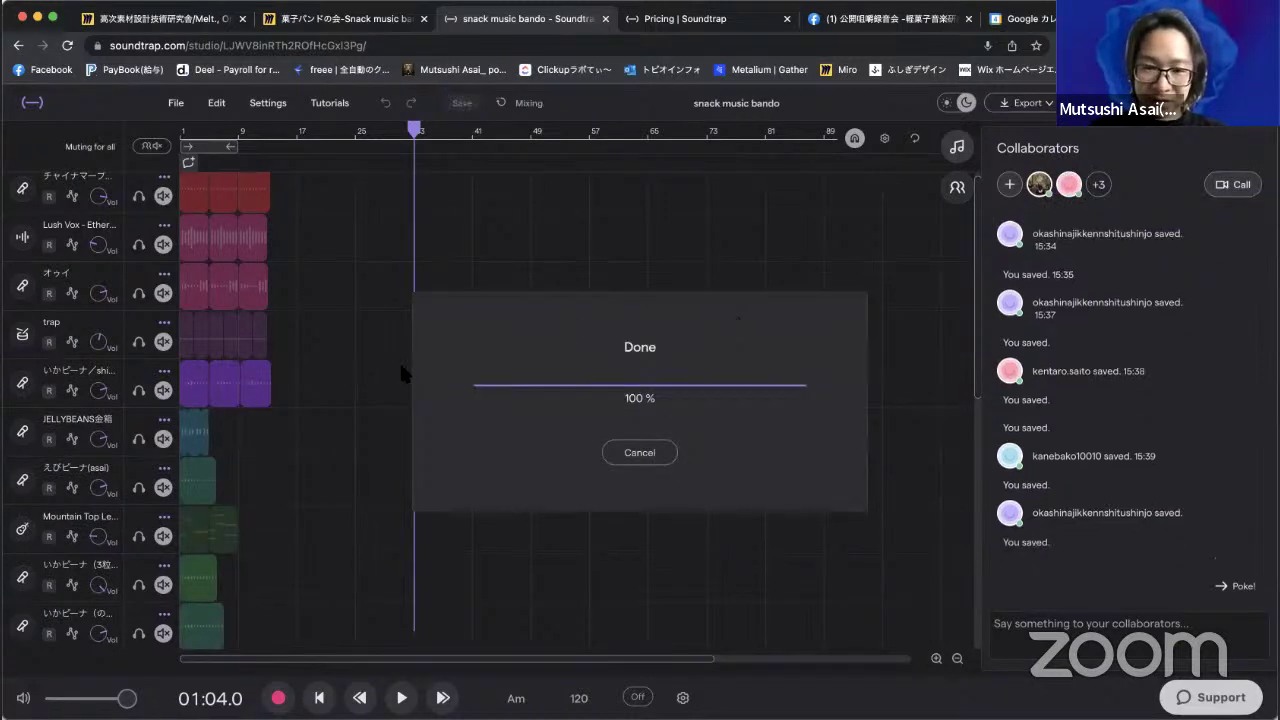
# Move the clip on the 金平糖コロコロ track to bar 1 and sync with the collaborators' updates.
pyautogui.scroll(-10, 281, 474)
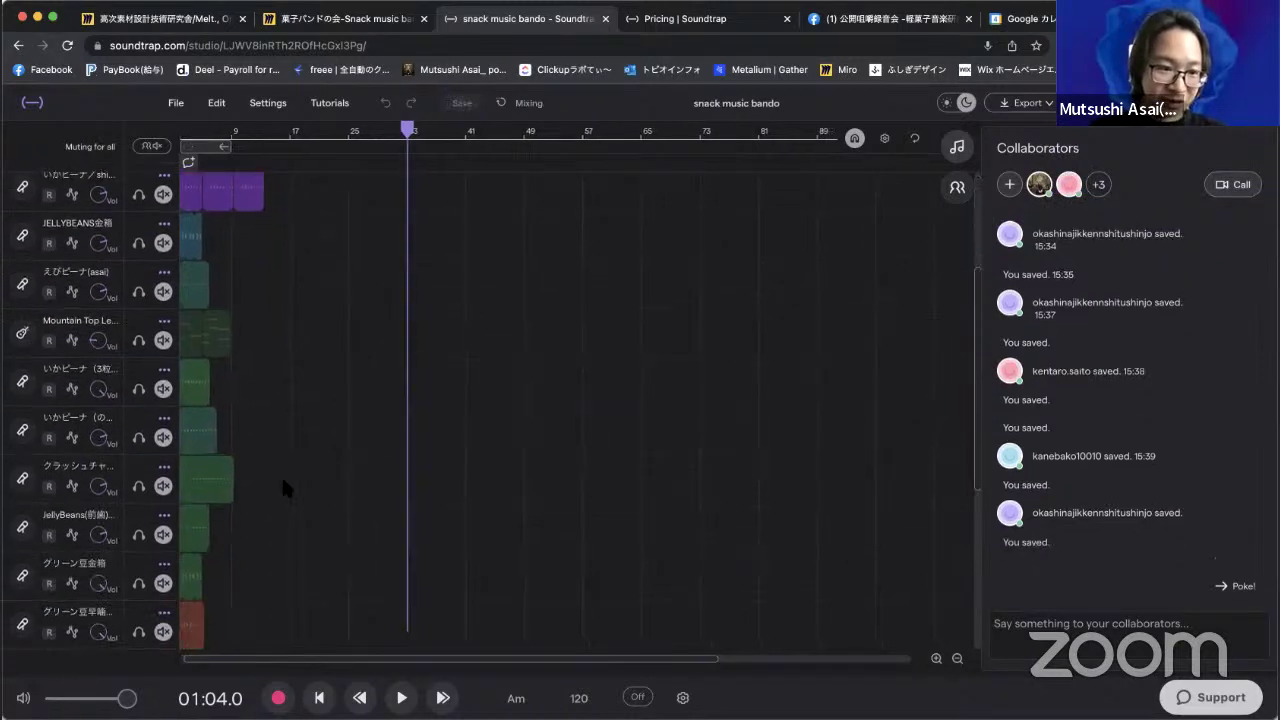
pyautogui.moveTo(458, 580); pyautogui.dragTo(203, 602)
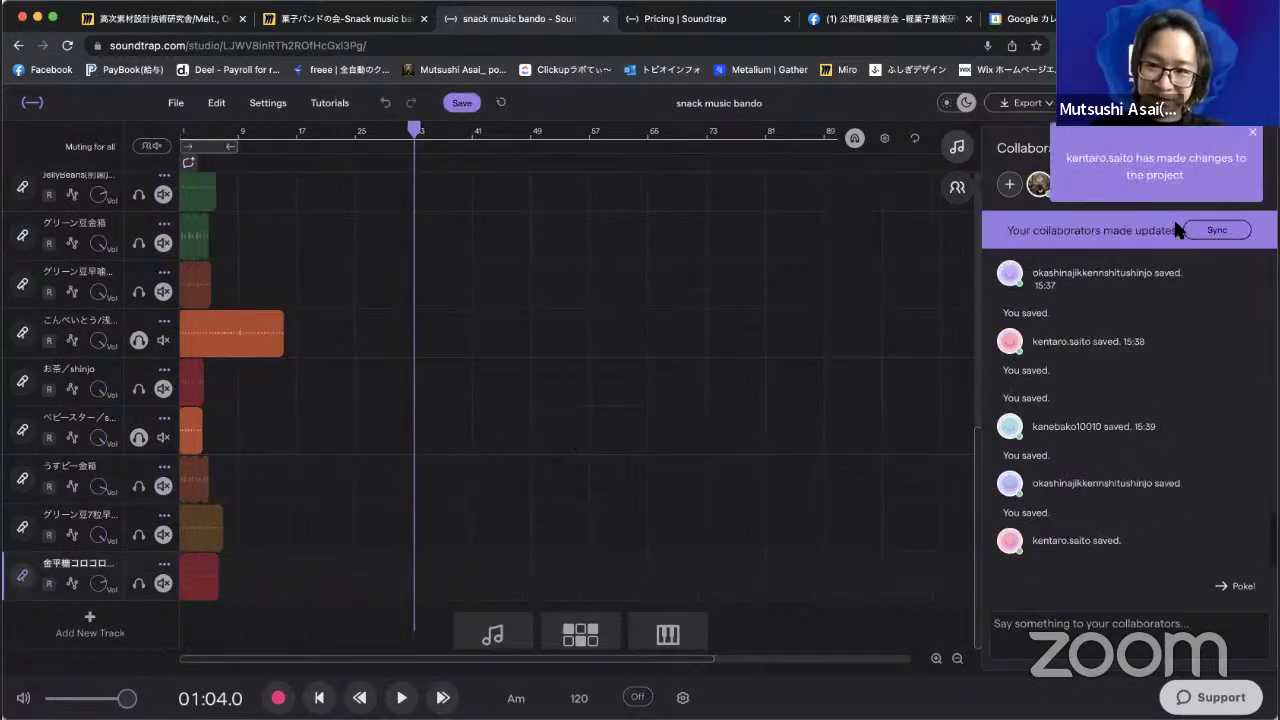
pyautogui.click(1212, 232)
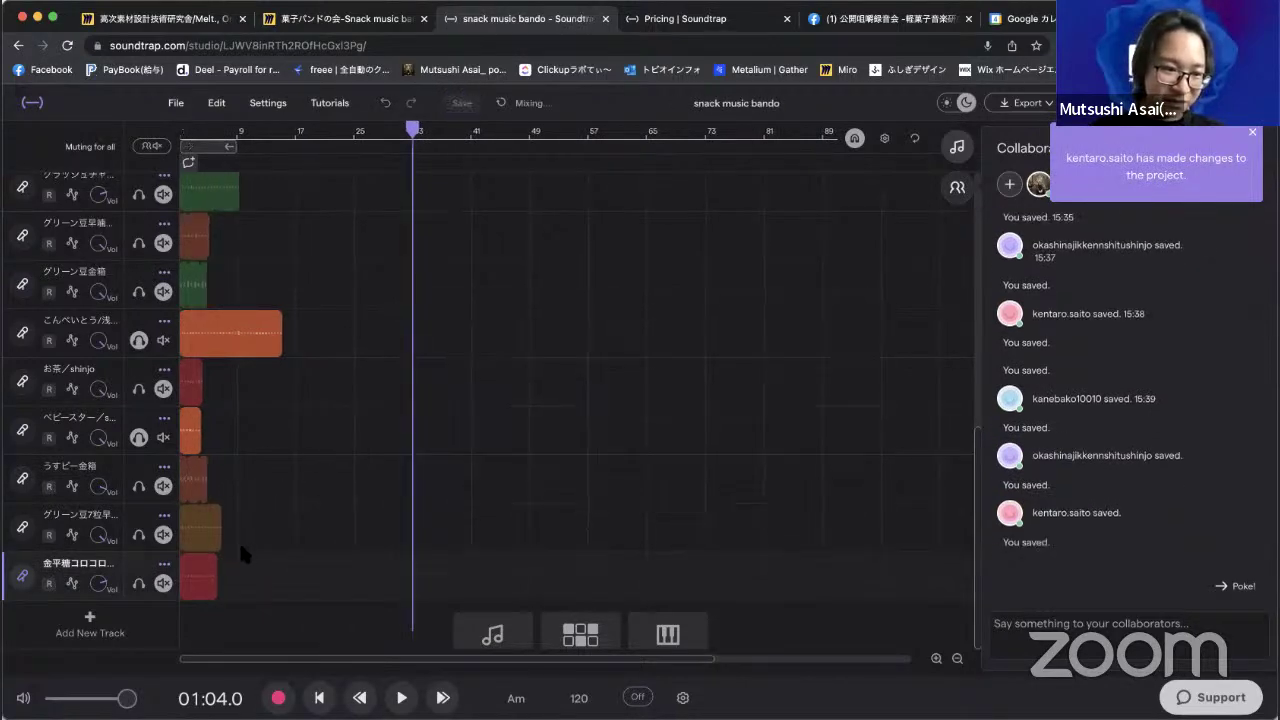
pyautogui.scroll(1, 239, 540)
pyautogui.scroll(5, 239, 540)
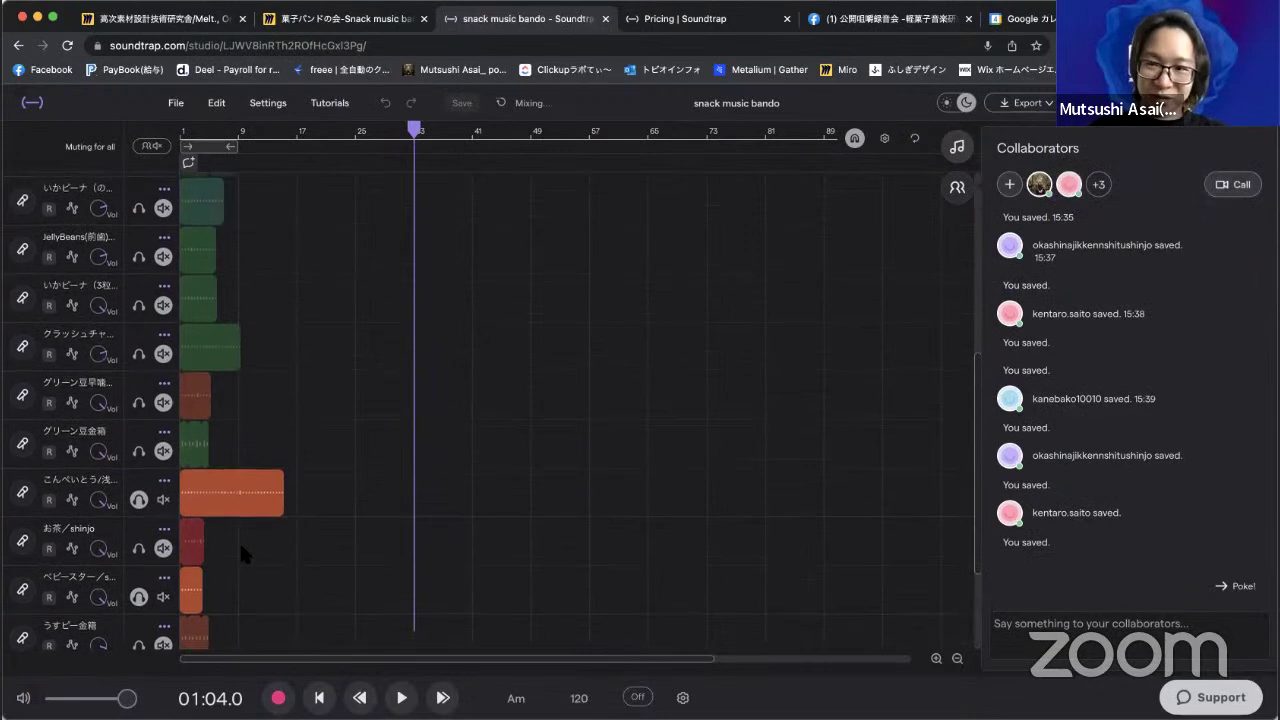
# Solo the 金平糖コロコロ track and mute the ベビースター and こんぺいとう tracks, leaving only 金平糖コロコロ audible.
pyautogui.scroll(-10, 239, 540)
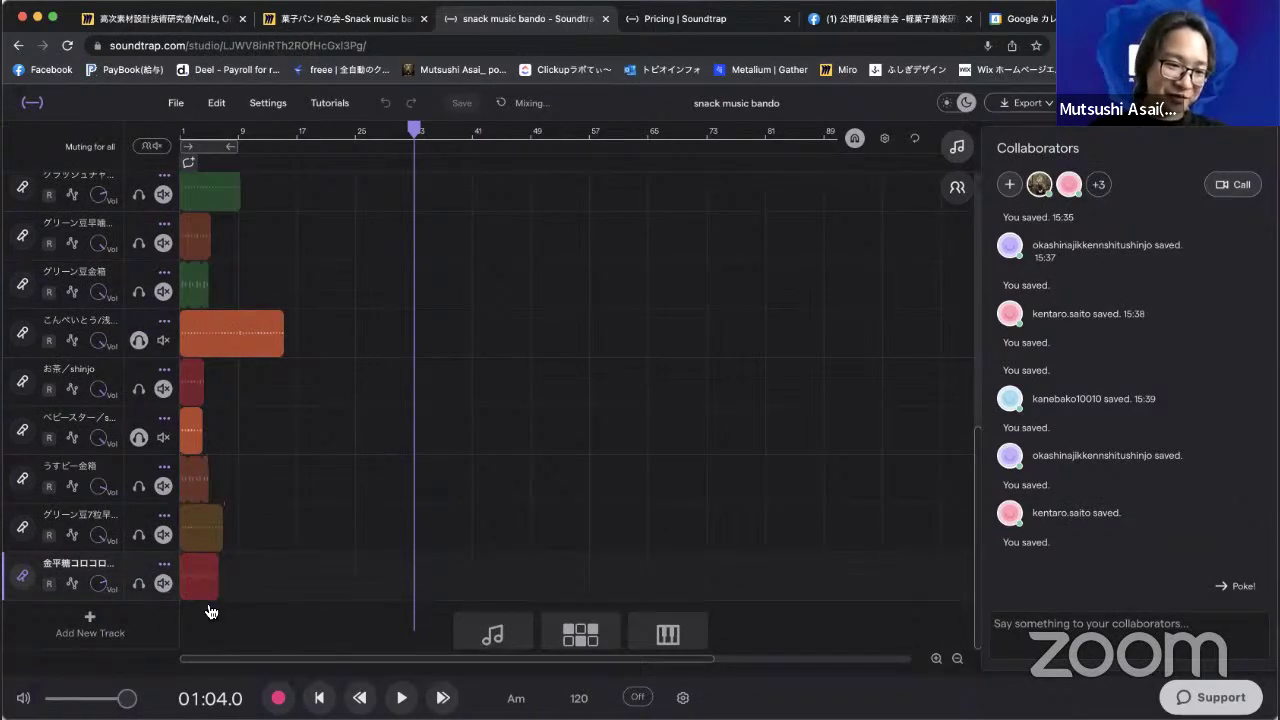
pyautogui.click(138, 585)
pyautogui.press('Return')
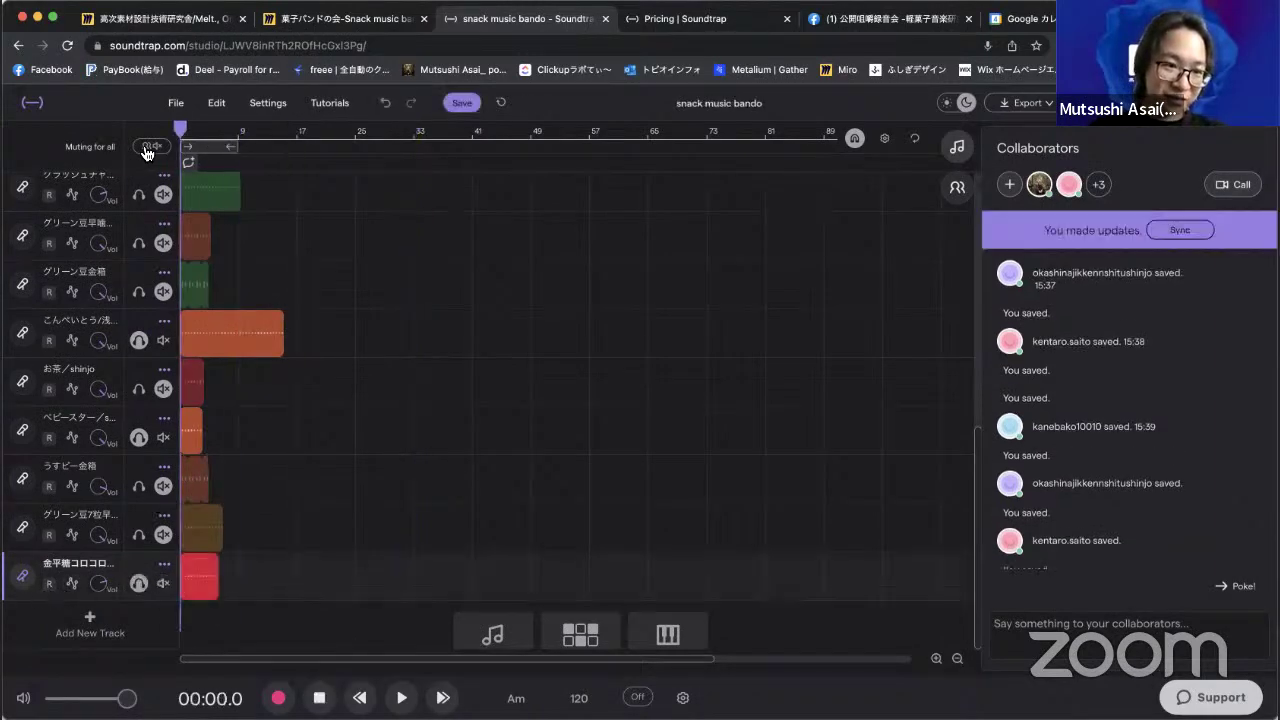
pyautogui.click(162, 437)
pyautogui.click(163, 340)
pyautogui.scroll(5, 163, 333)
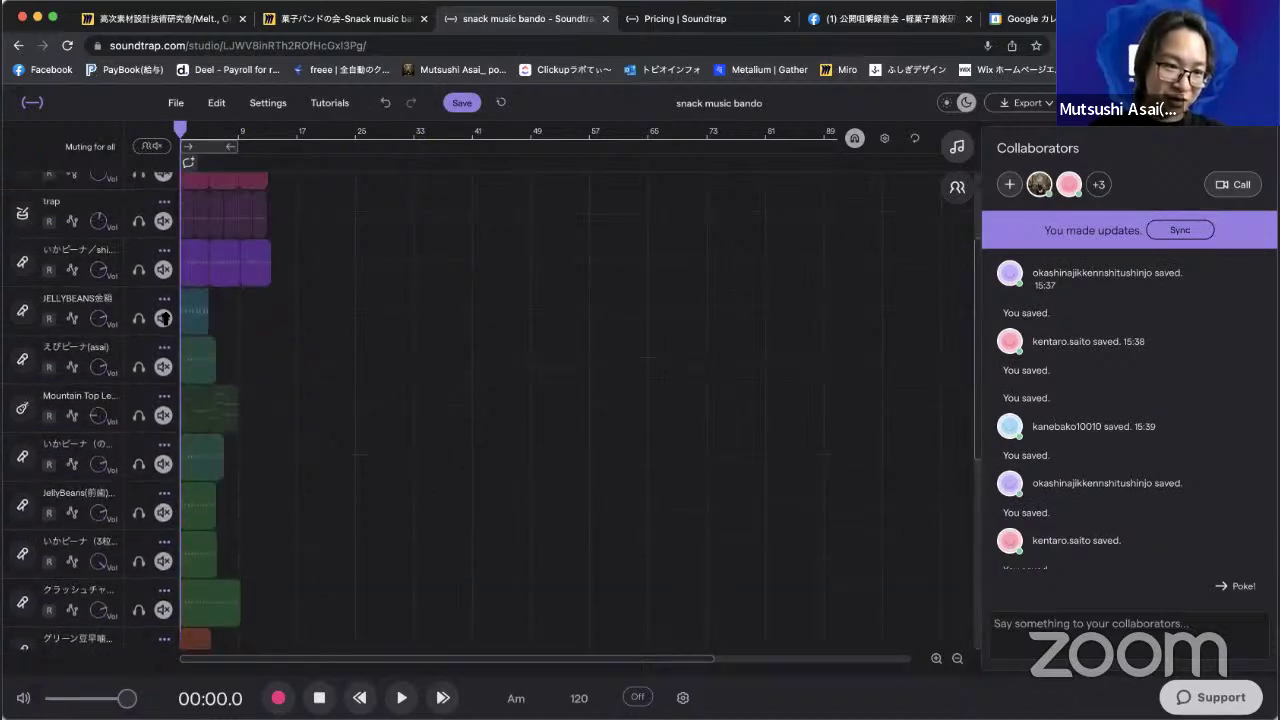
pyautogui.scroll(-5, 165, 318)
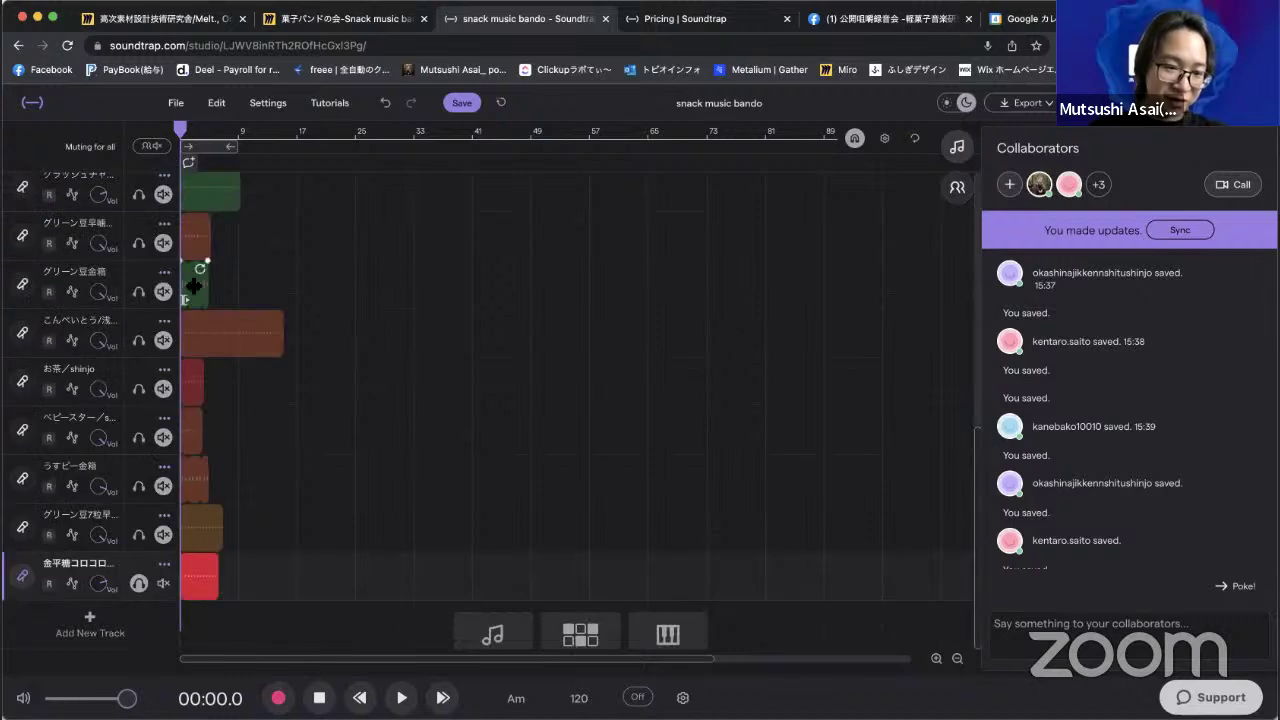
# Listen to the soloed 金平糖コロコロ clip from the start and return the playhead to bar 1.
pyautogui.press('space')
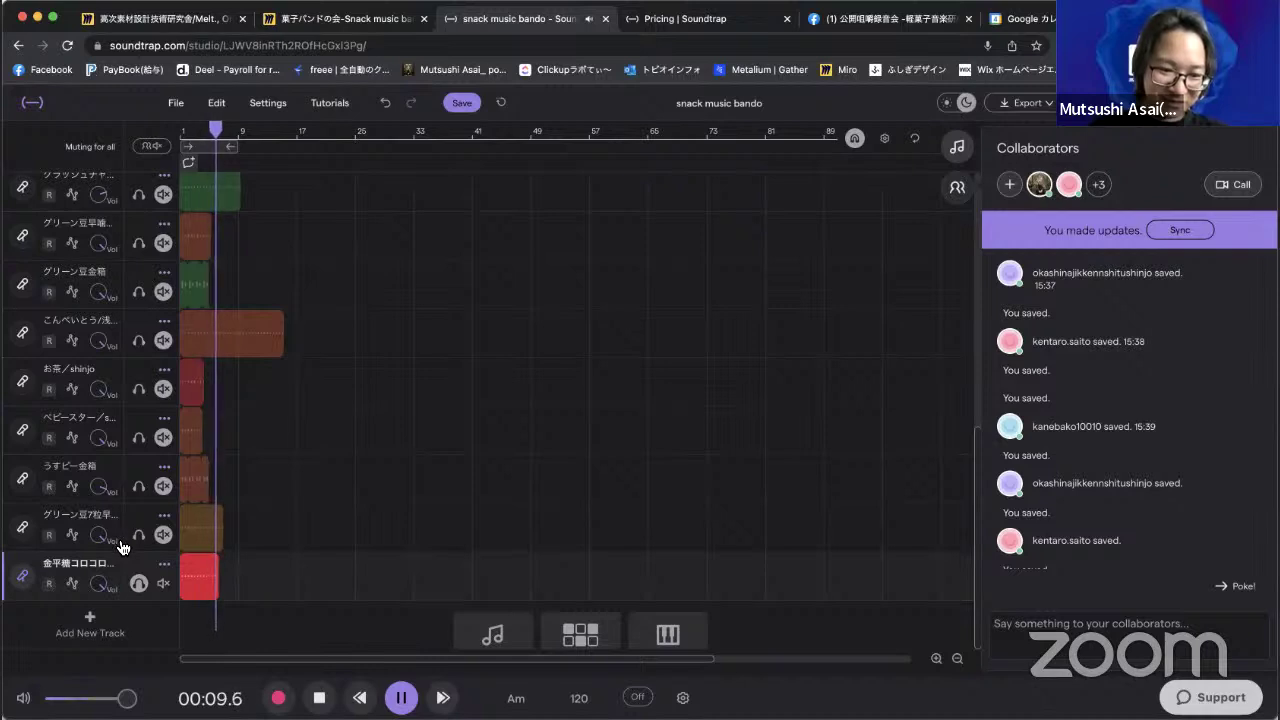
pyautogui.press('space')
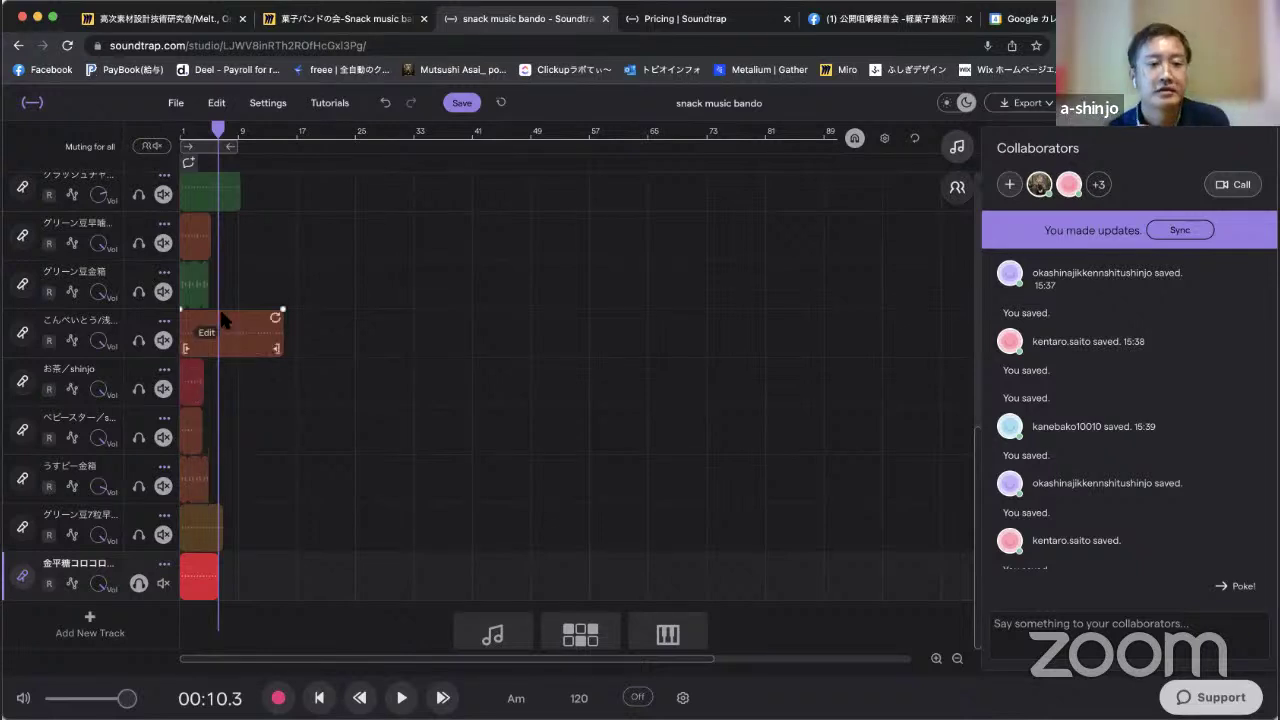
pyautogui.moveTo(224, 138); pyautogui.dragTo(182, 131)
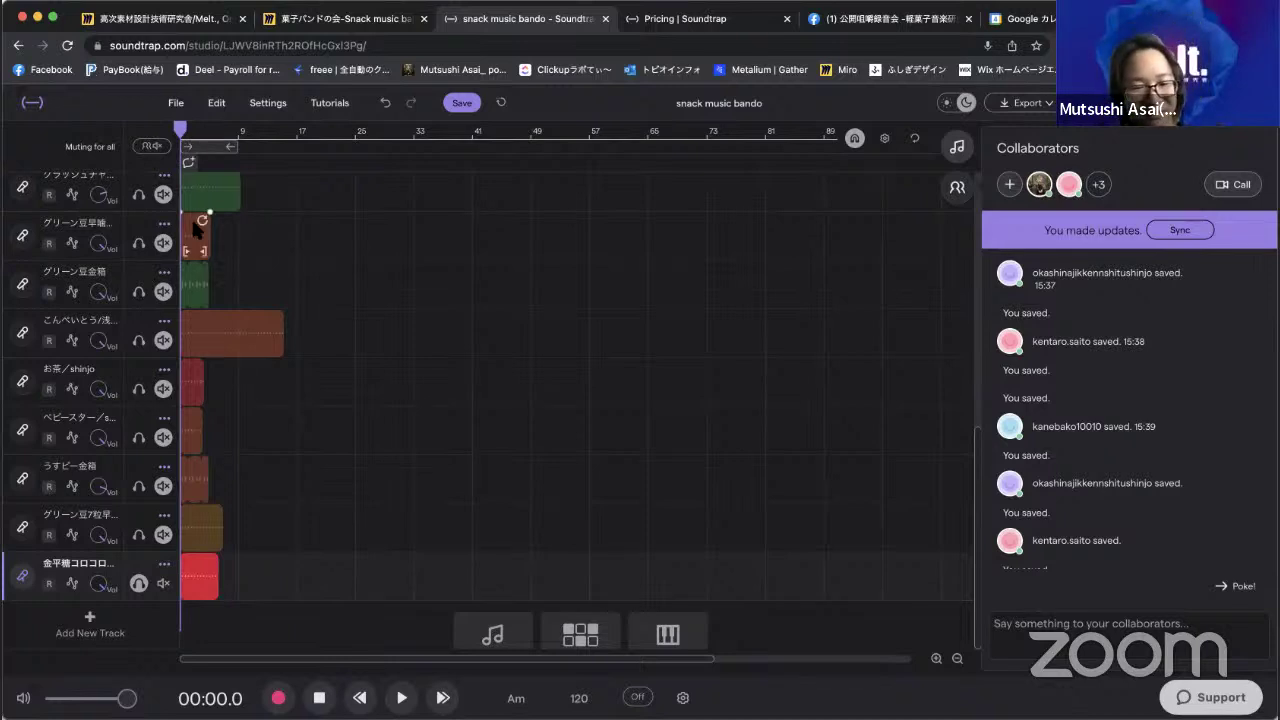
# Switch the solo from 金平糖コロコロ to the グリーン豆7粒早噛み track, listen to it, check its full name and return to bar 1.
pyautogui.click(139, 583)
pyautogui.click(139, 534)
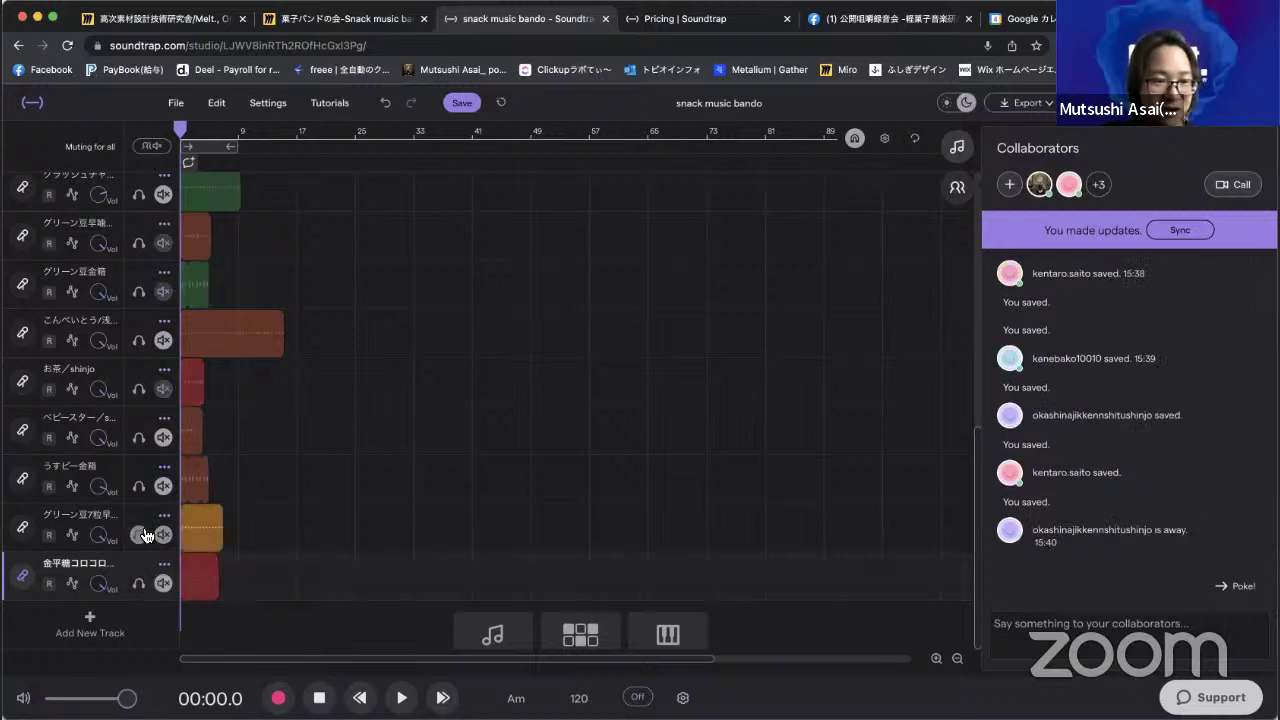
pyautogui.press('space')
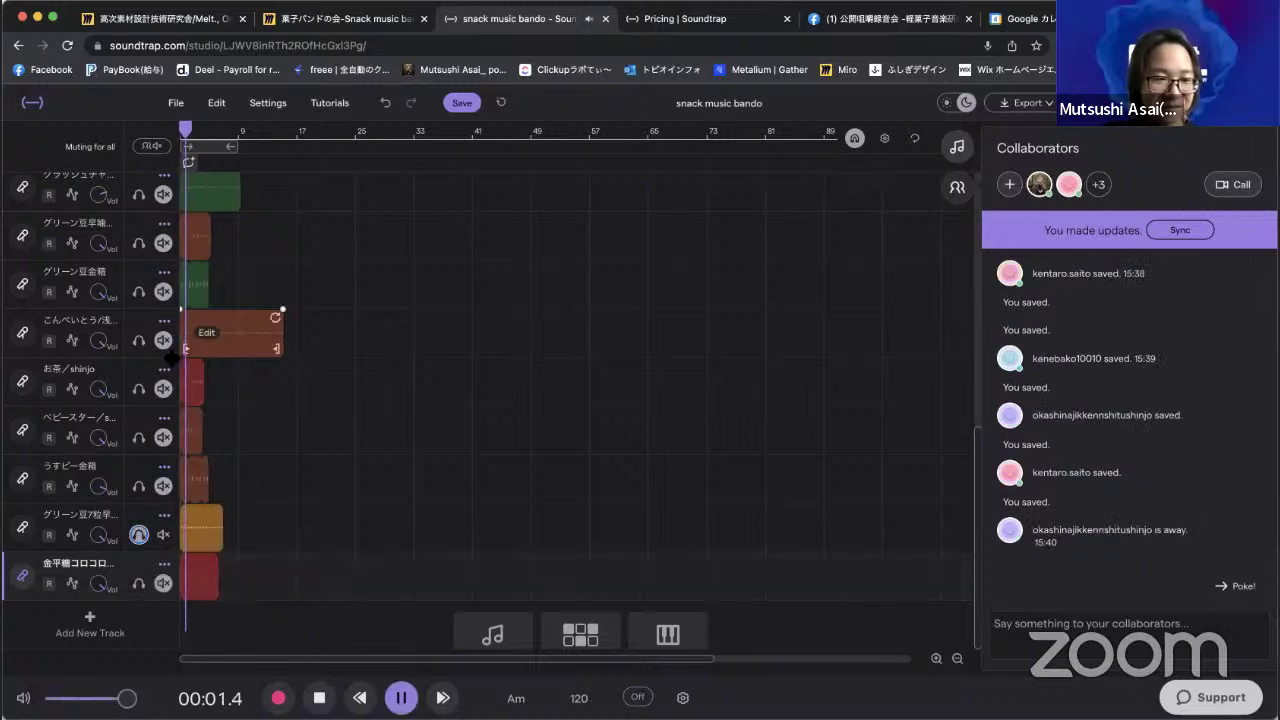
pyautogui.doubleClick(112, 524)
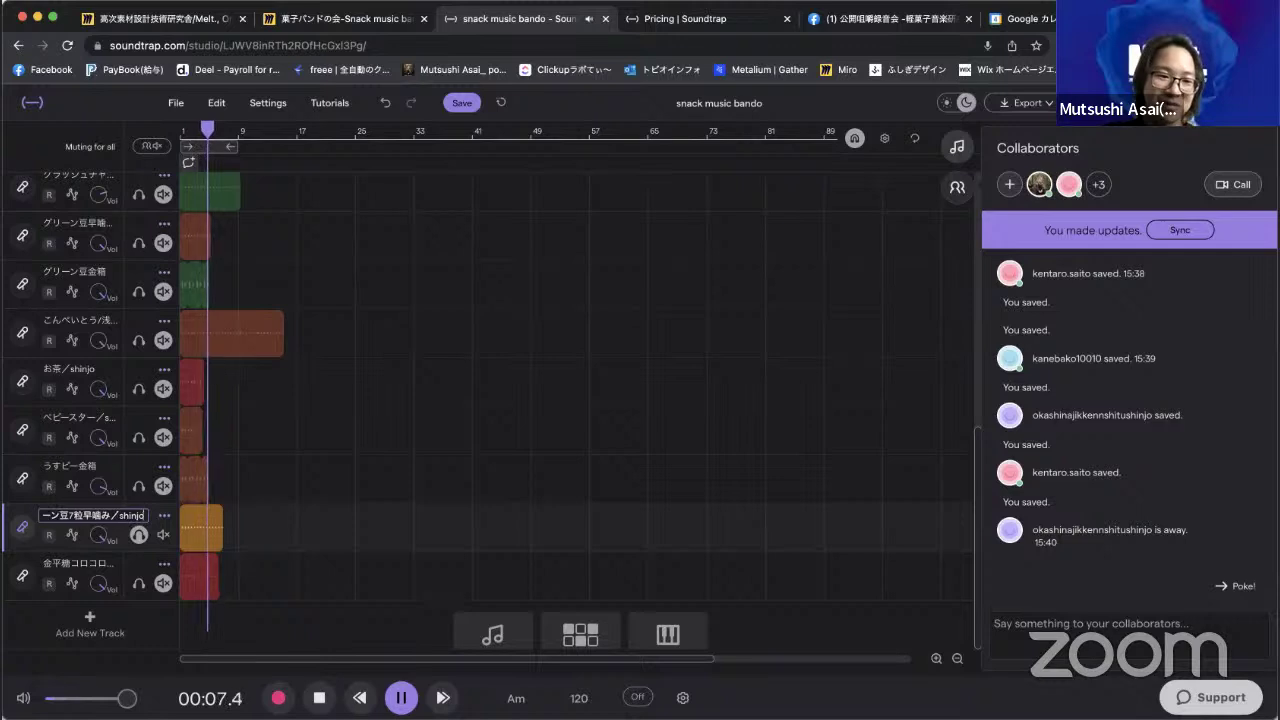
pyautogui.click(261, 527)
pyautogui.press('space')
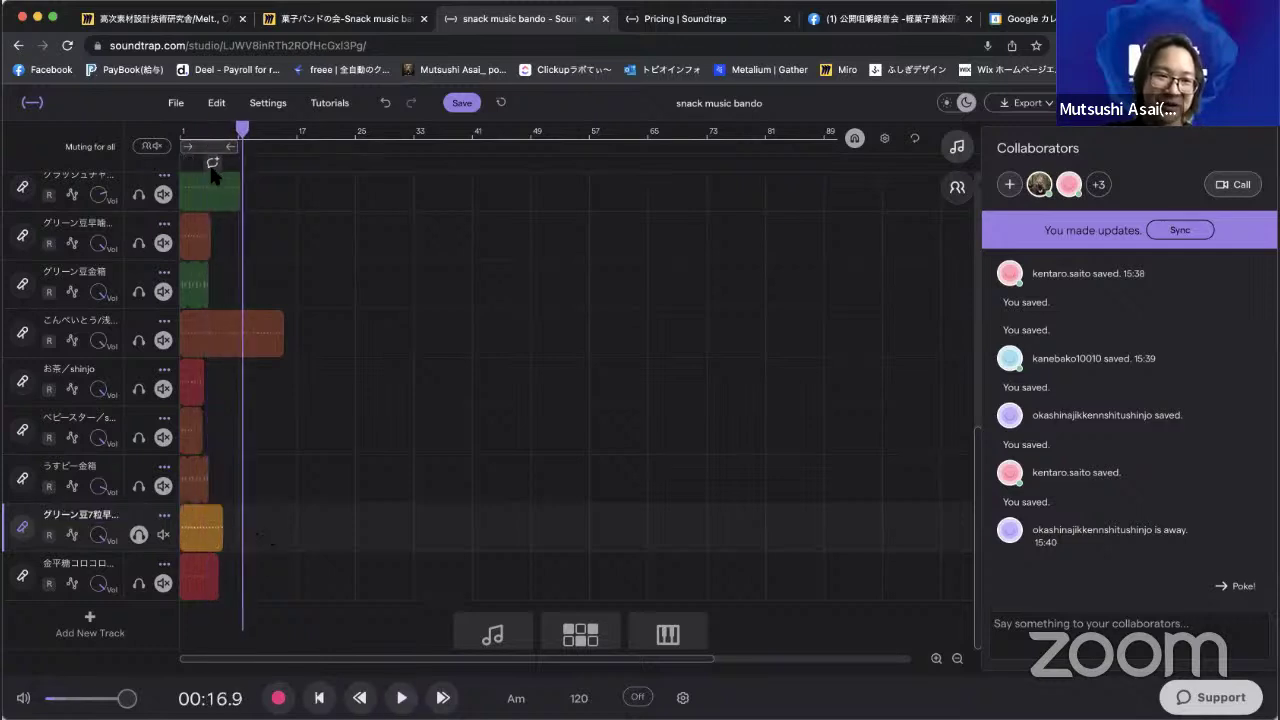
pyautogui.click(182, 131)
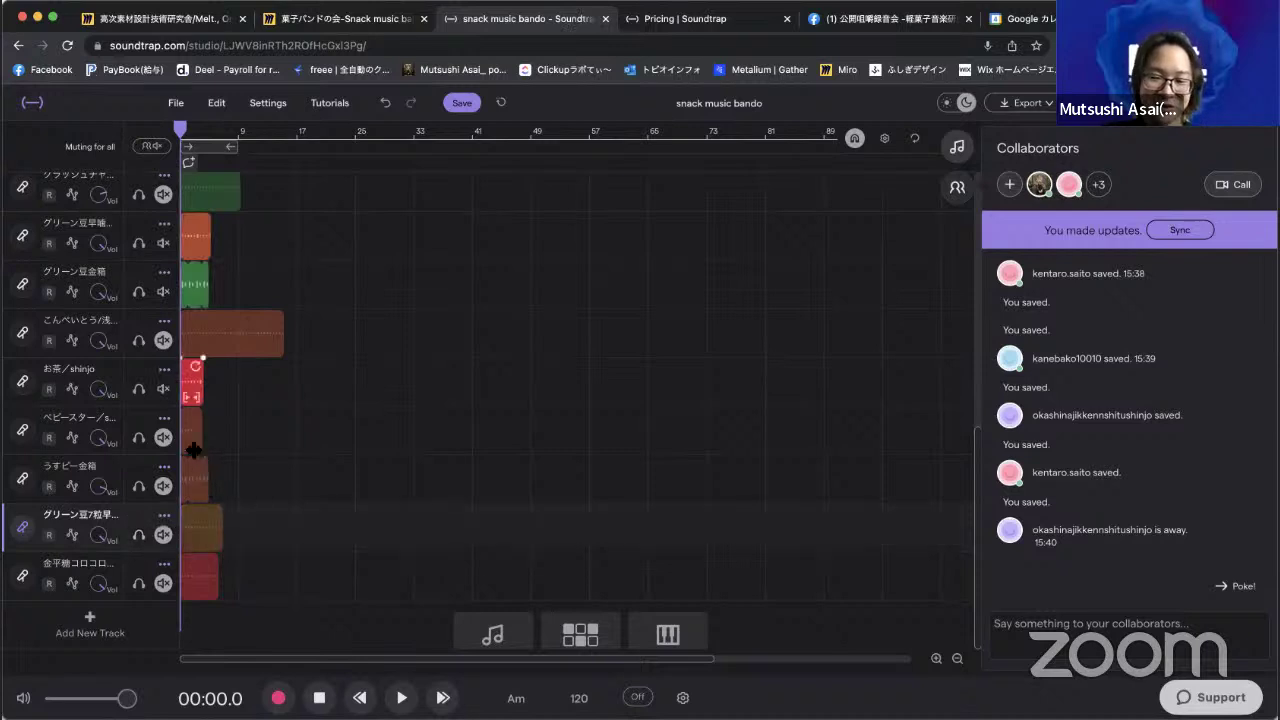
# Solo the うすピー track, listen to it twice from the beginning and return the playhead to the start.
pyautogui.click(138, 486)
pyautogui.press('space')
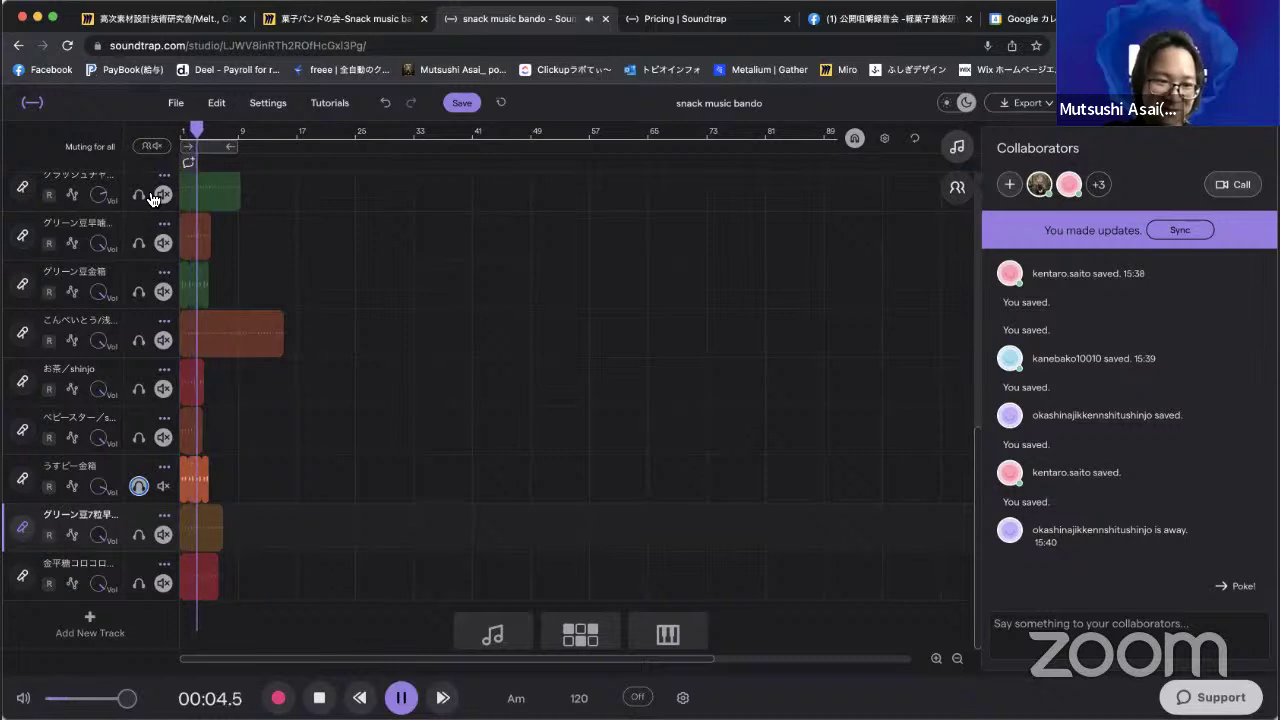
pyautogui.press('space')
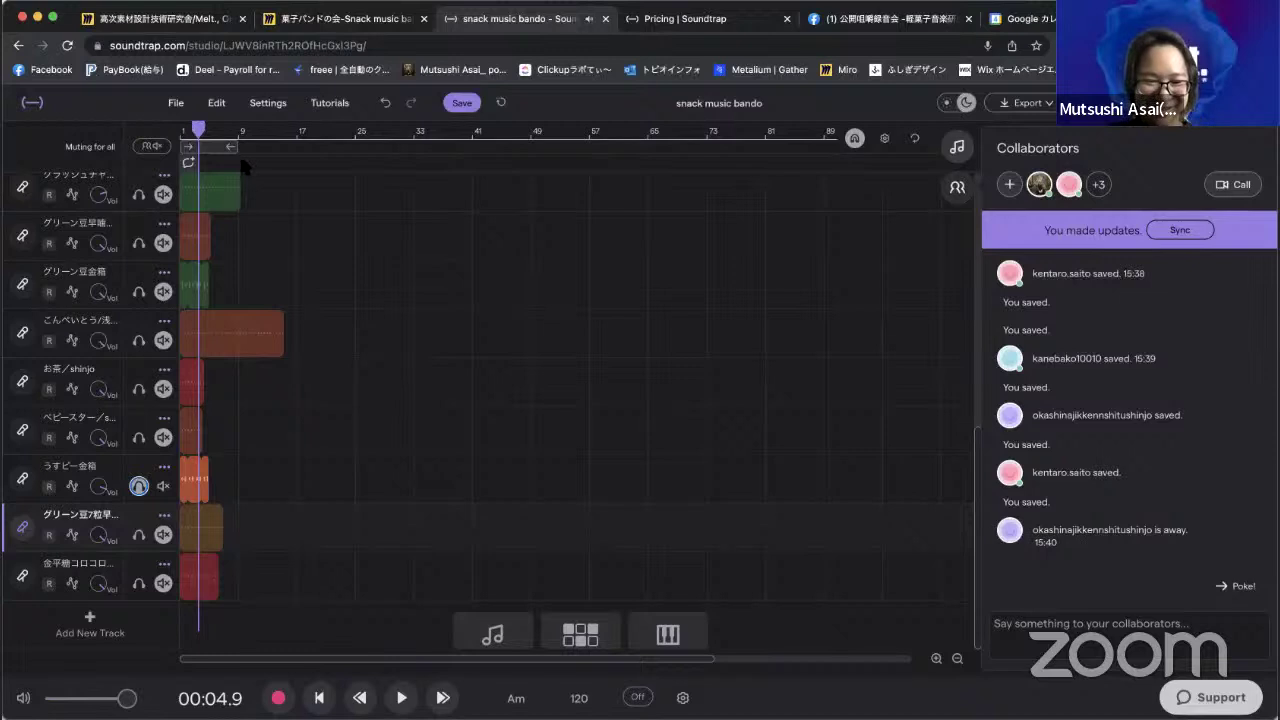
pyautogui.moveTo(200, 131); pyautogui.dragTo(193, 133)
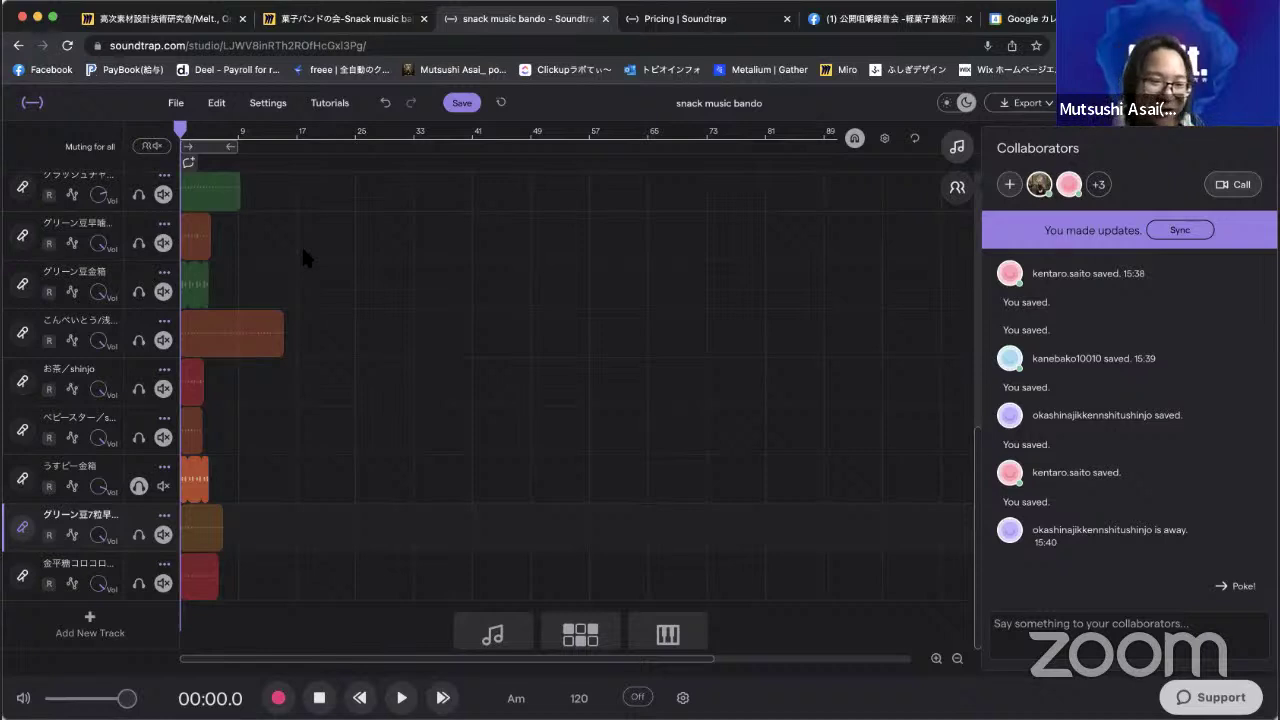
pyautogui.press('space')
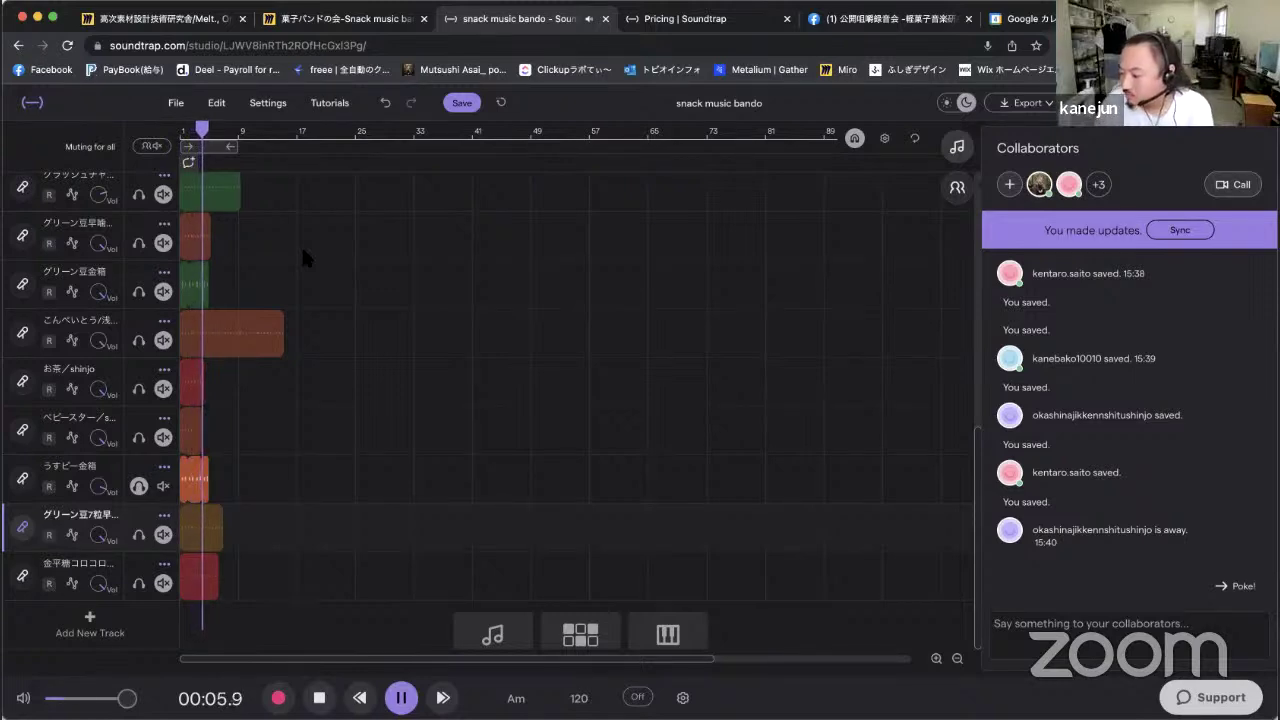
pyautogui.press('space')
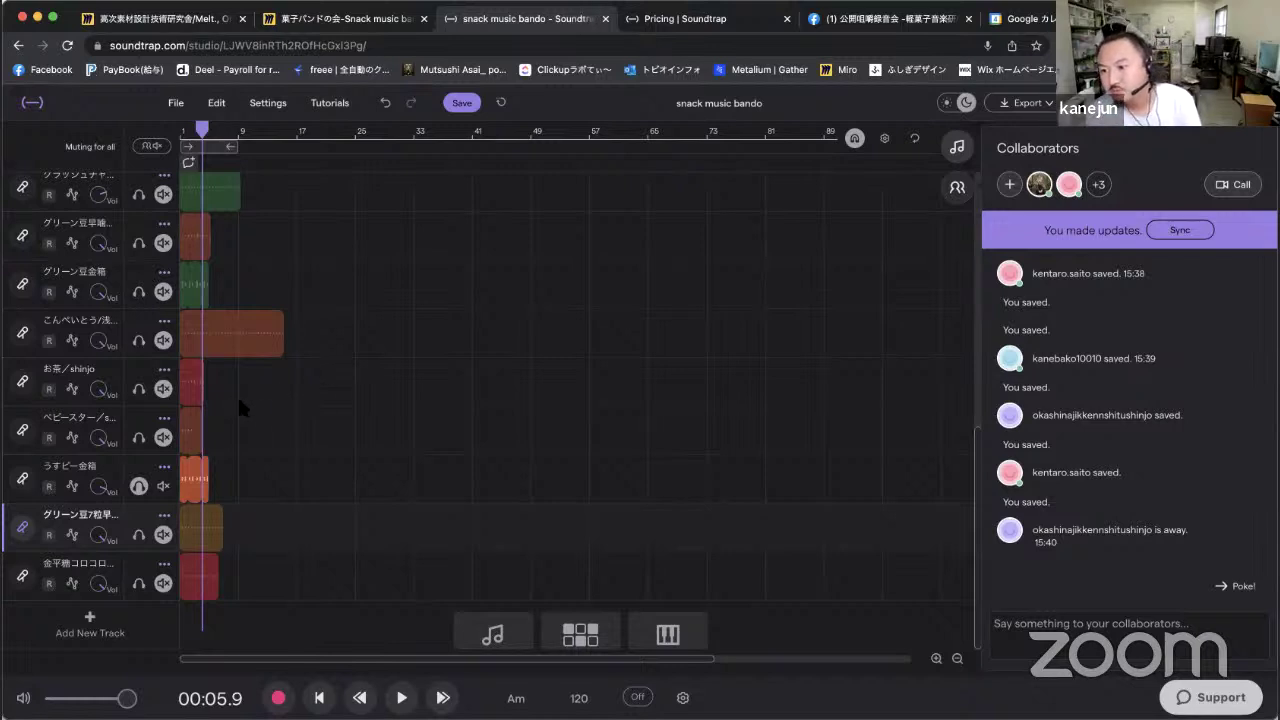
pyautogui.click(197, 130)
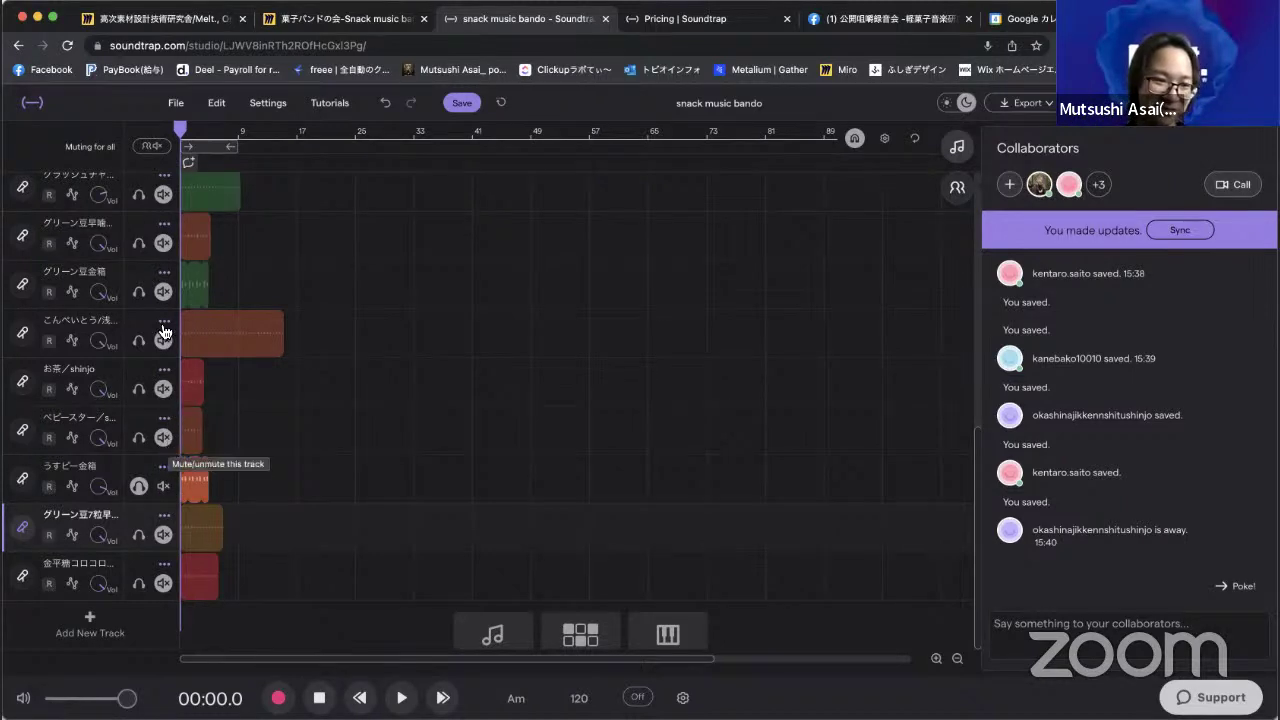
# Solo the green グリーン豆 track directly above こんぺいとう, take うすピー out of solo and play a short part.
pyautogui.click(141, 293)
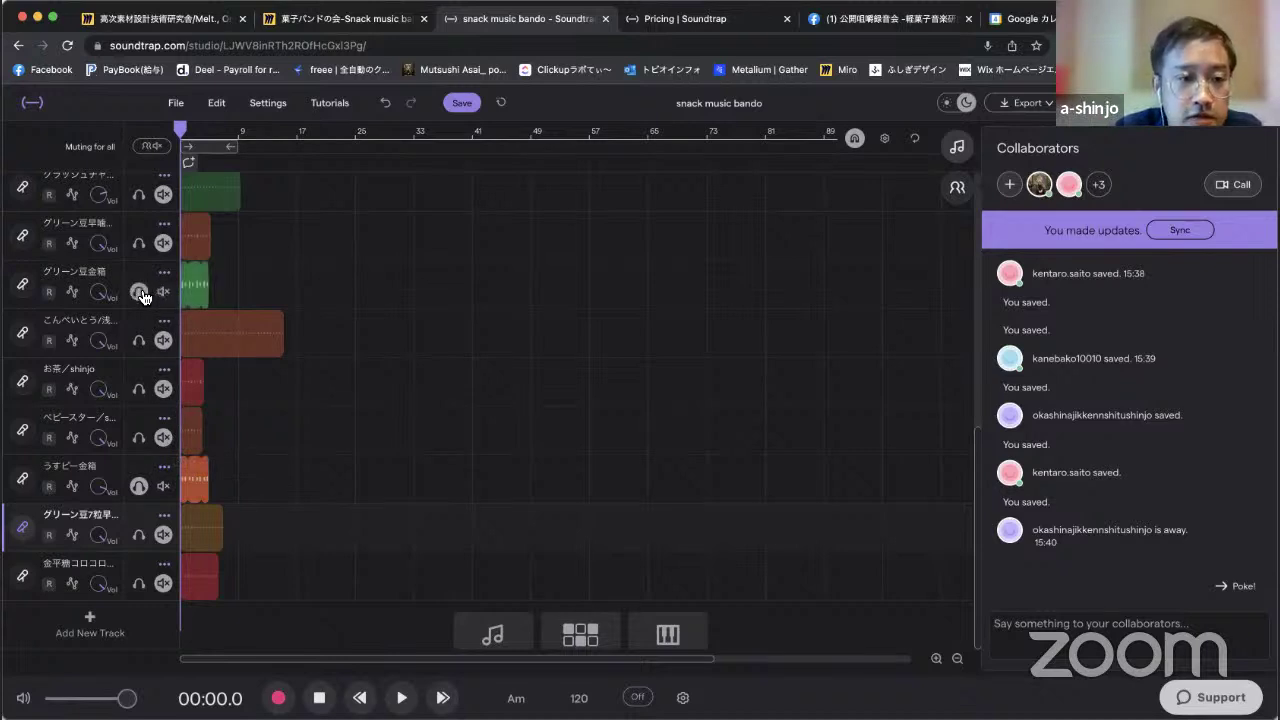
pyautogui.click(141, 488)
pyautogui.press('space')
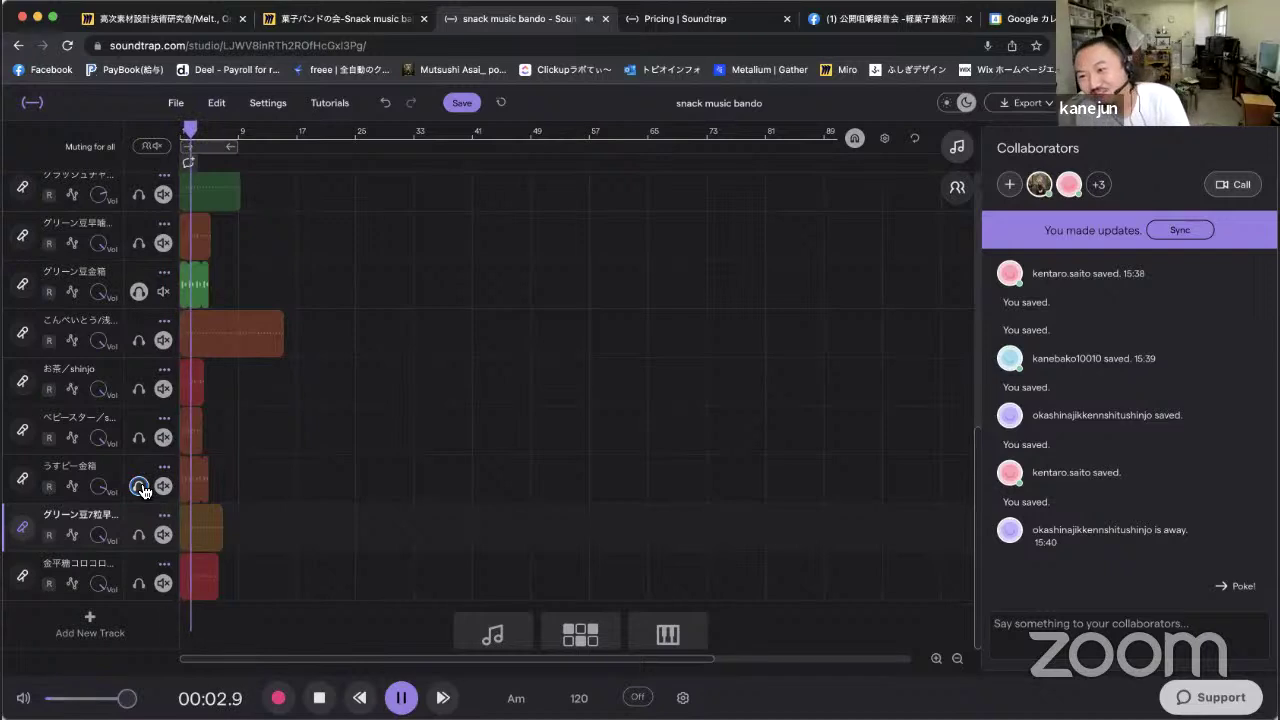
pyautogui.press('space')
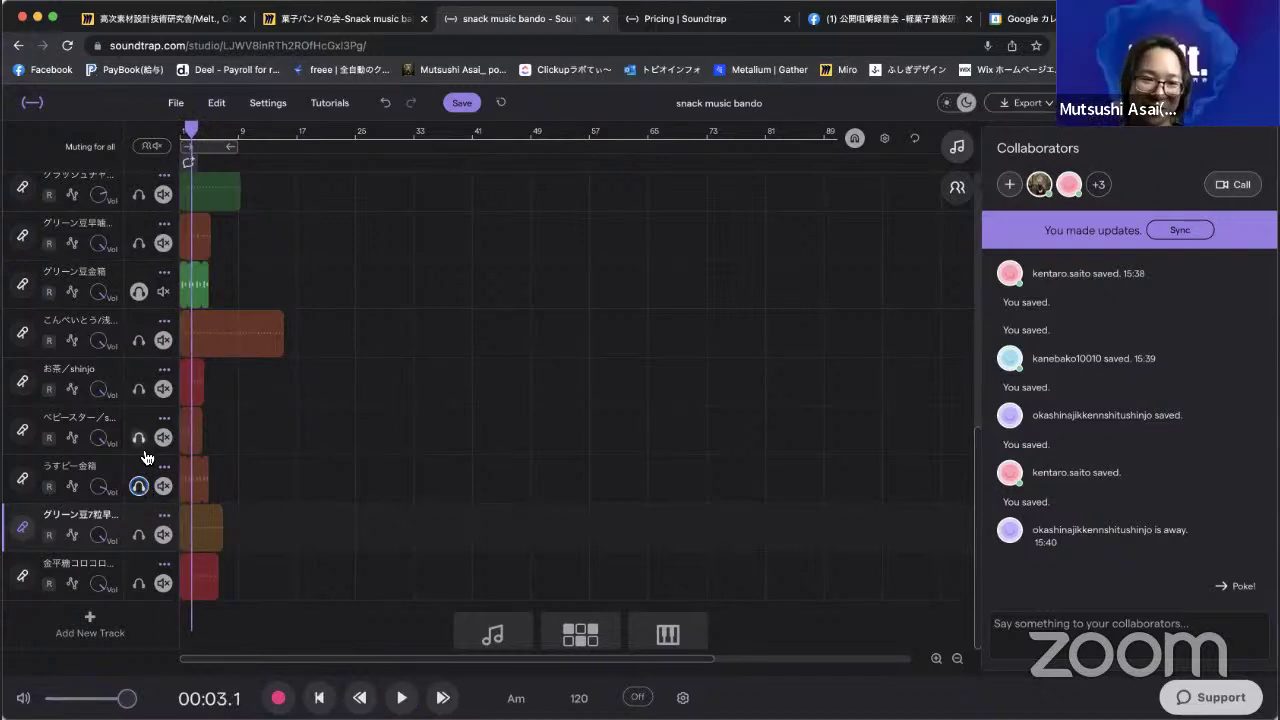
# Add うすピー back to the solo, listen to it together with the green グリーン豆 clip, replay both and return to bar 1.
pyautogui.click(139, 486)
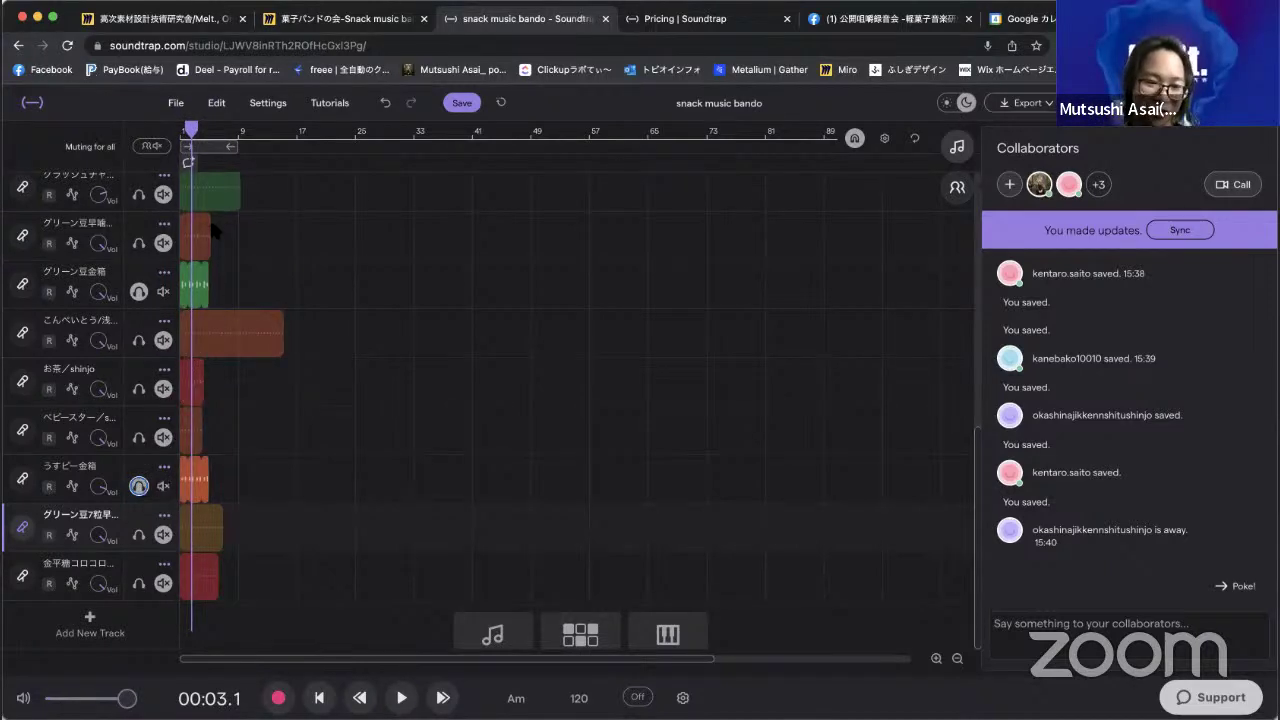
pyautogui.press('space')
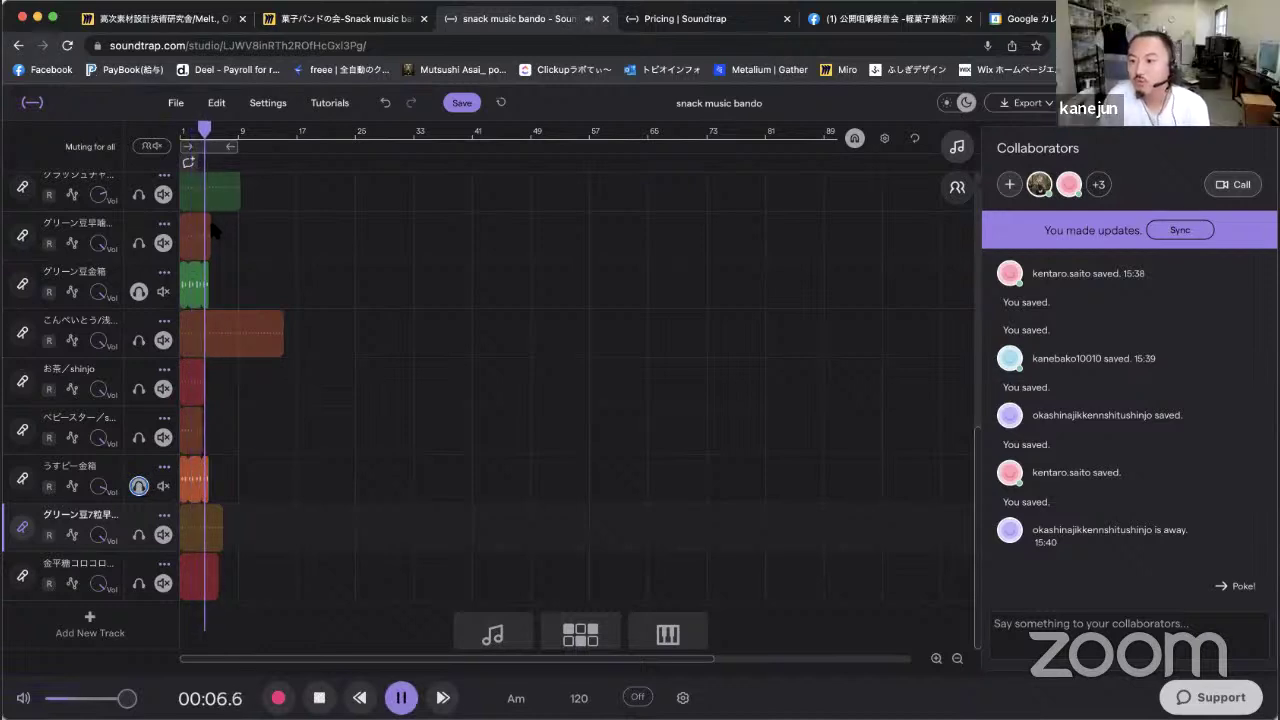
pyautogui.click(183, 137)
pyautogui.press('space')
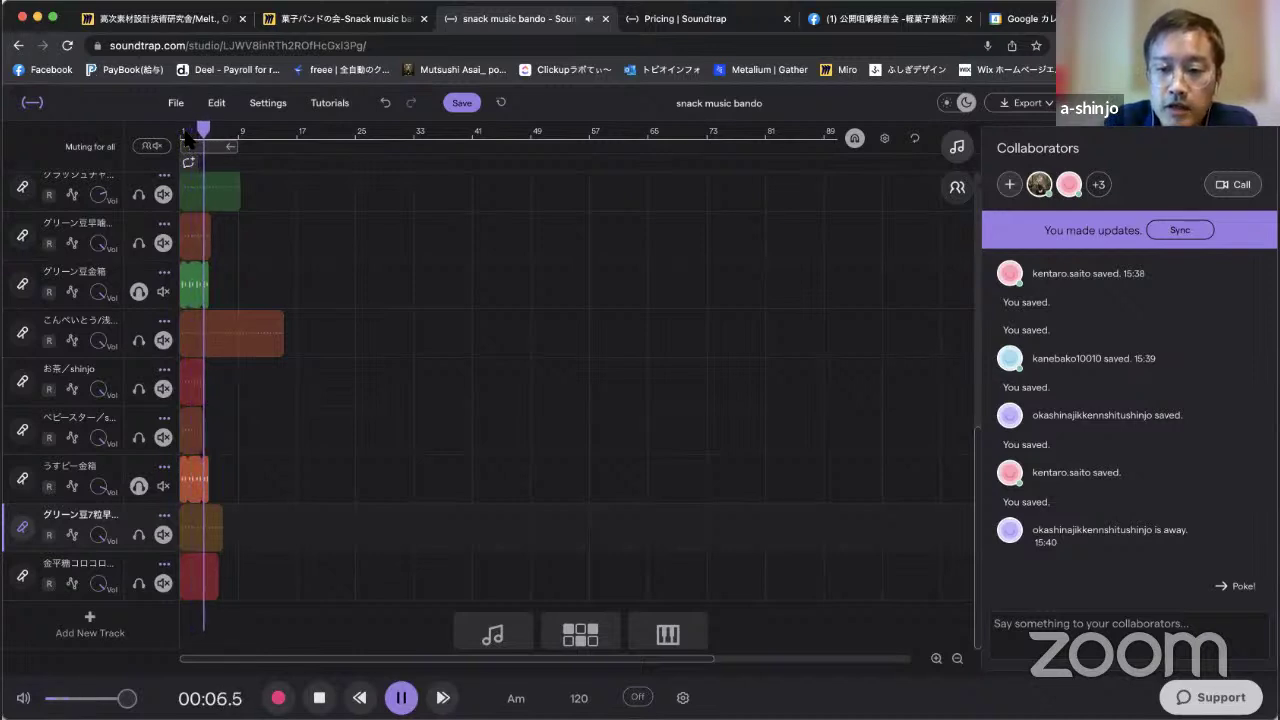
pyautogui.press('space')
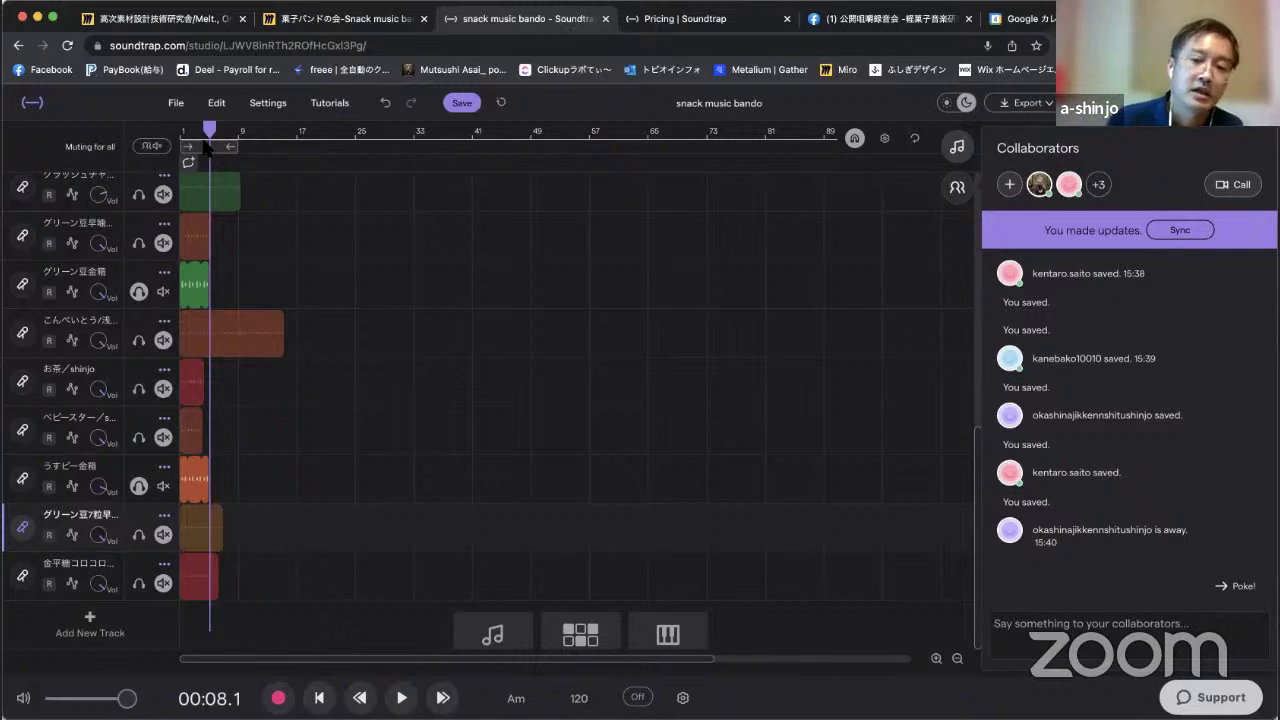
pyautogui.click(224, 135)
pyautogui.click(182, 133)
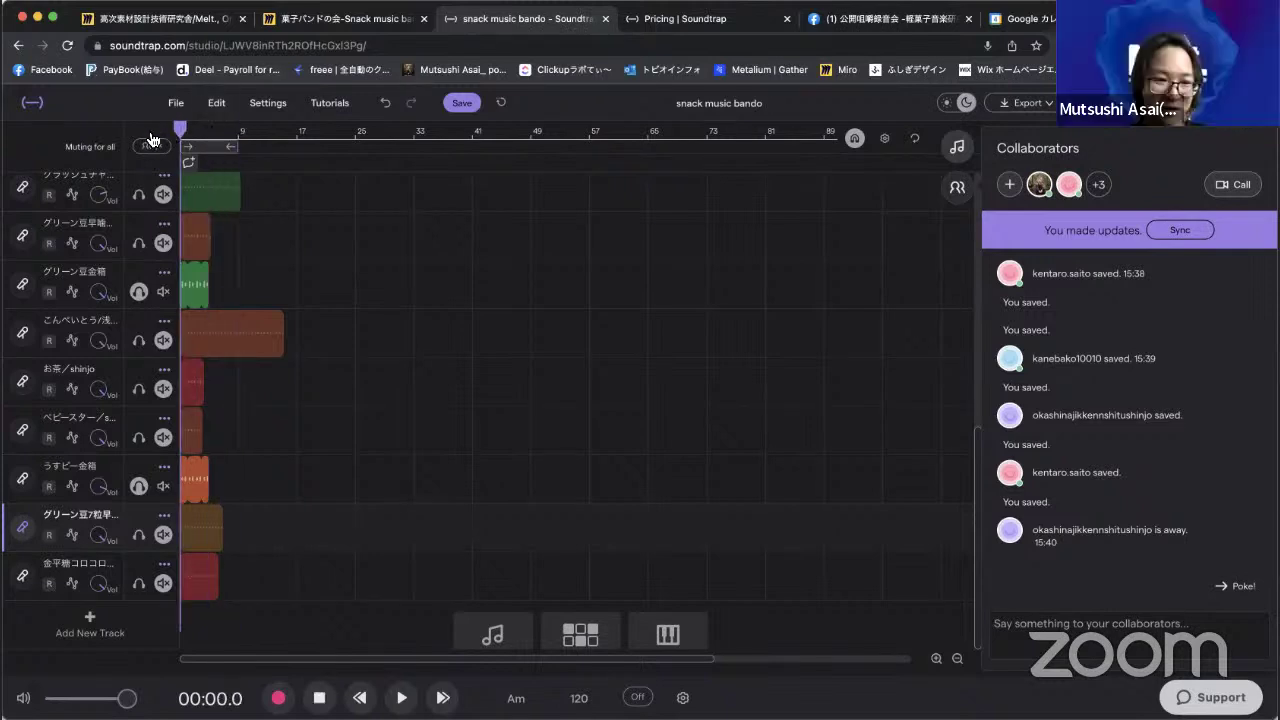
# Take グリーン豆 and うすピー out of solo, solo the ベビースター track and listen to it from the start.
pyautogui.click(139, 292)
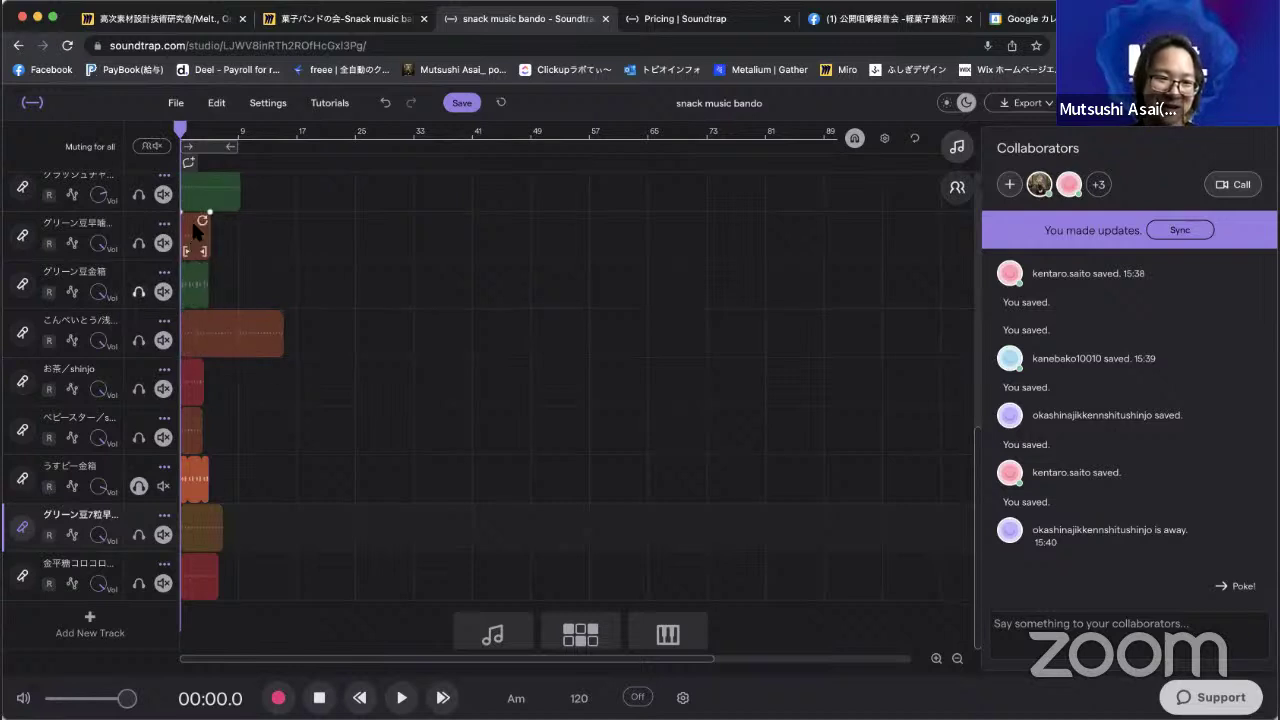
pyautogui.click(139, 487)
pyautogui.click(139, 437)
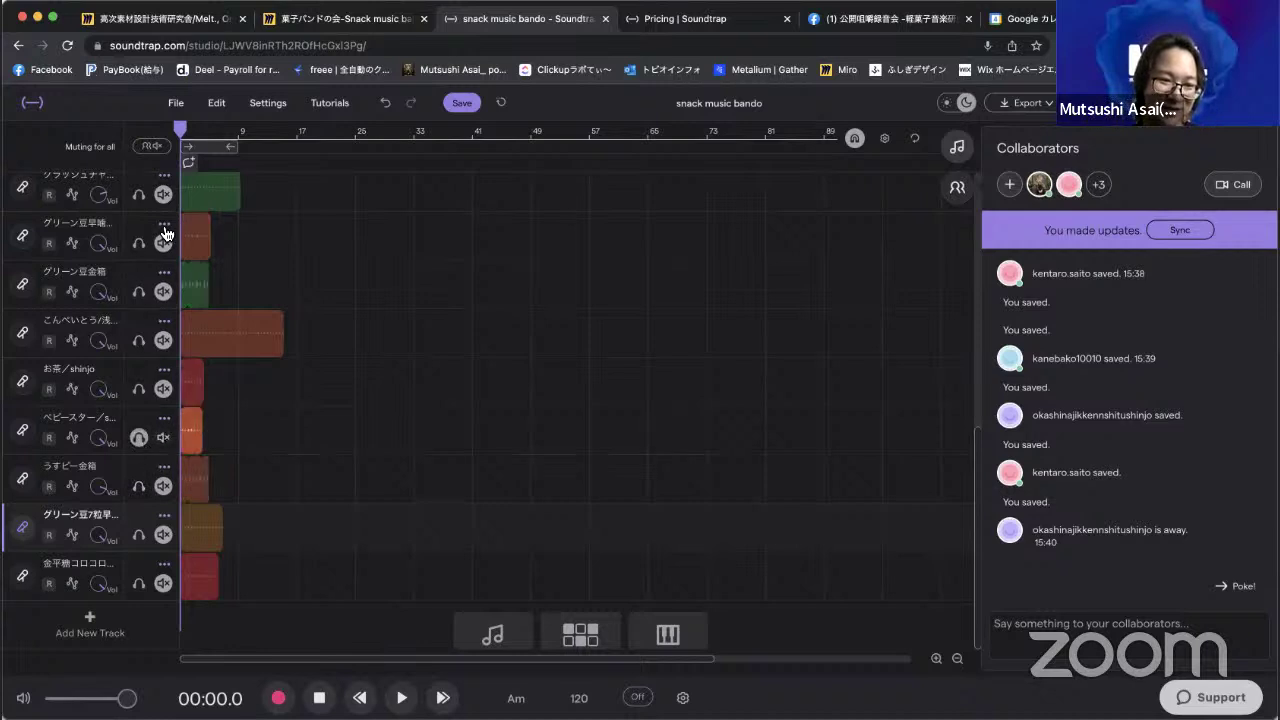
pyautogui.press('space')
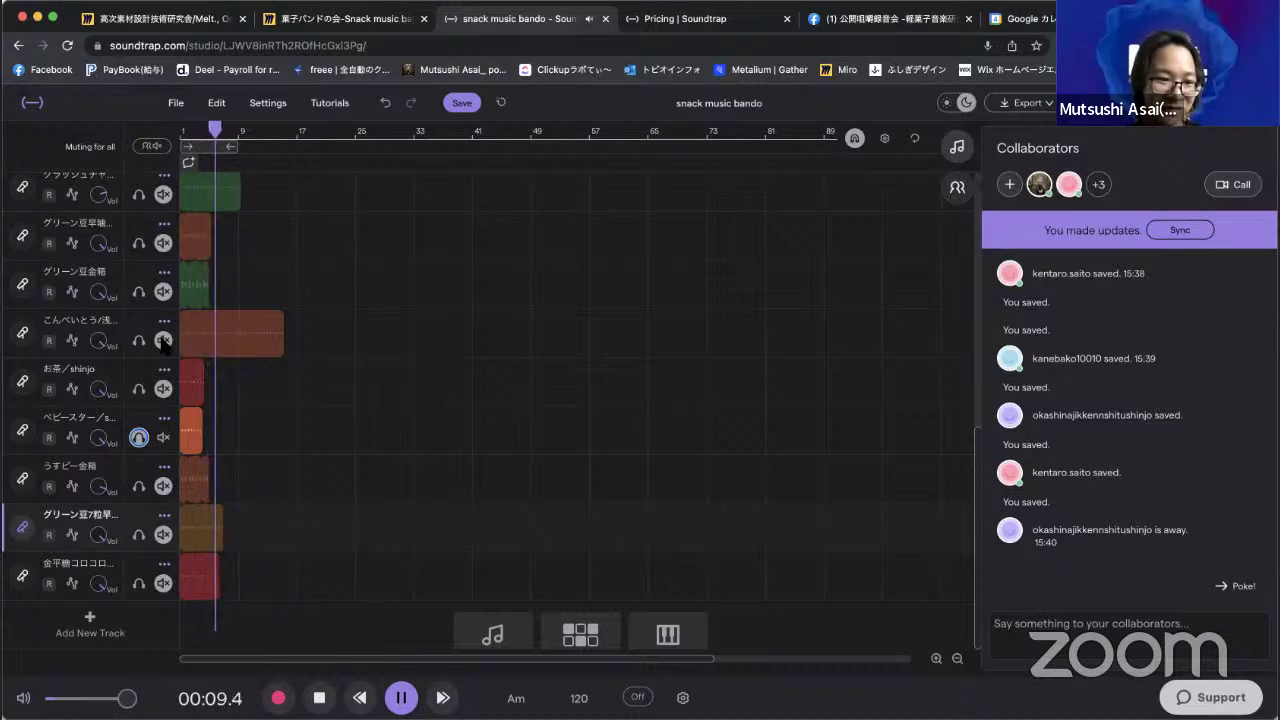
# Extend the end of the こんぺいとう clip to just before bar 17, stop playback and return to the start.
pyautogui.moveTo(283, 330); pyautogui.dragTo(295, 330)
pyautogui.press('space')
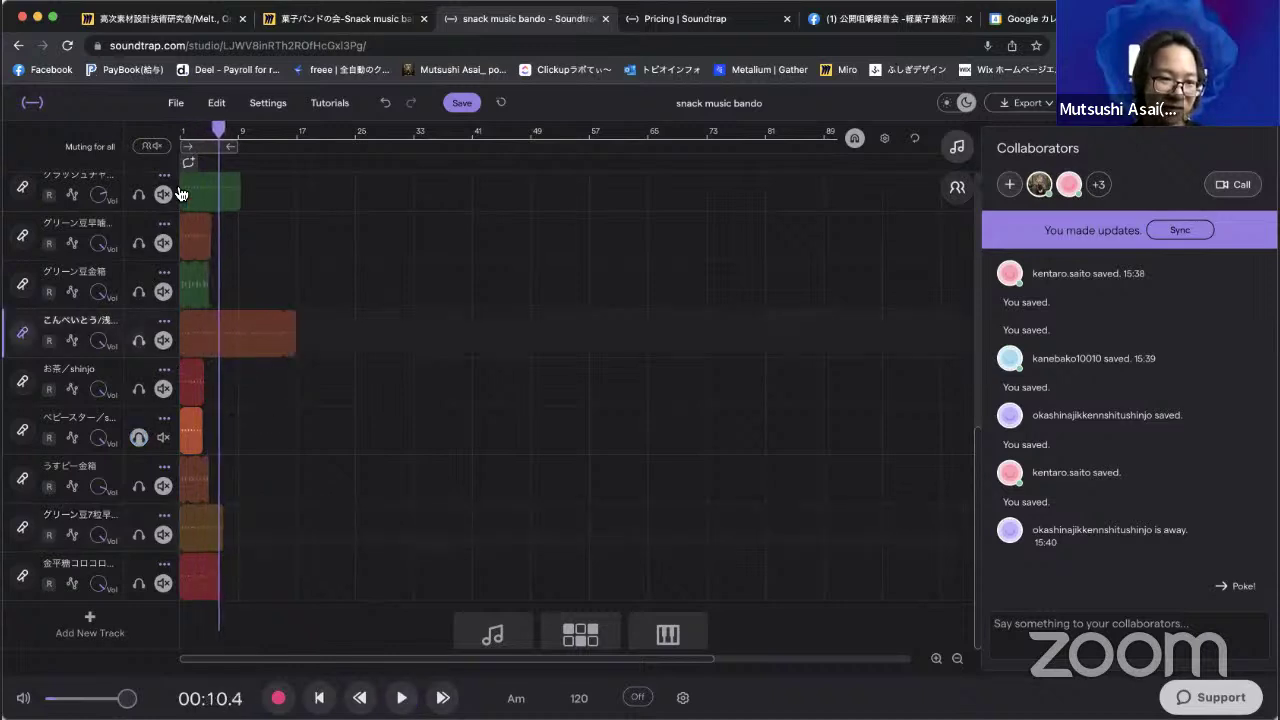
pyautogui.press('Return')
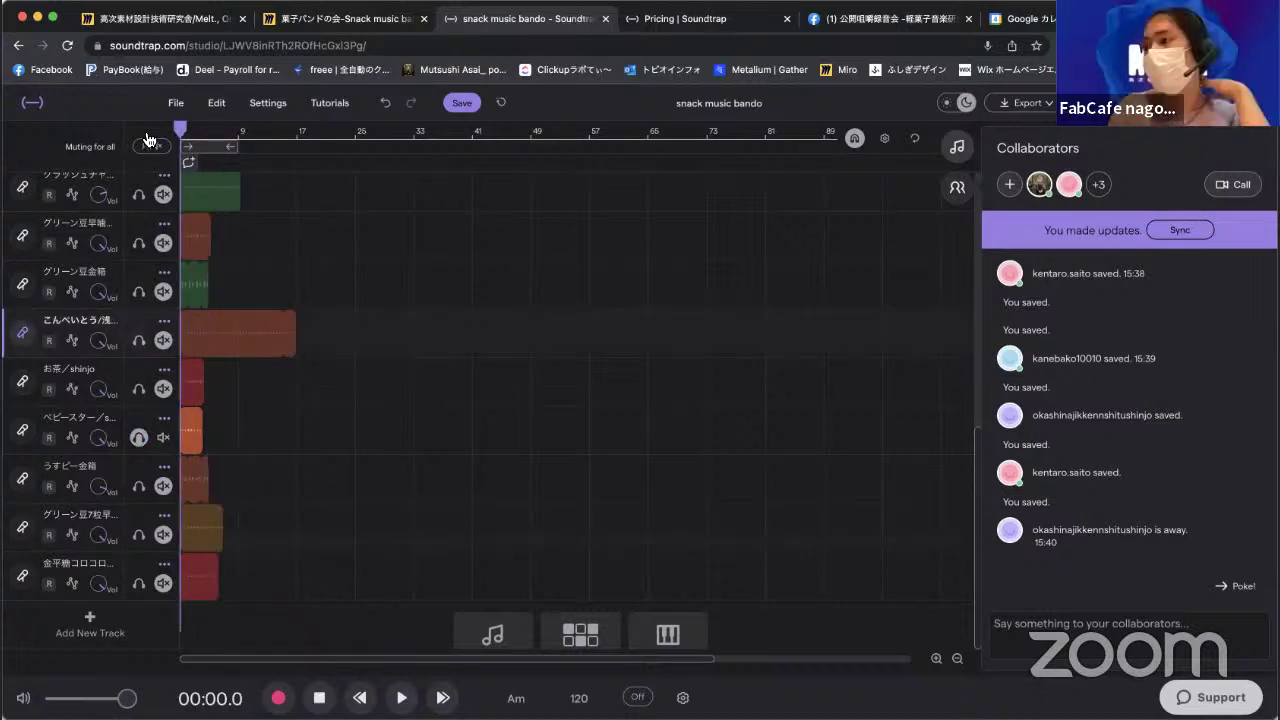
# Solo the お茶 track in place of ベビースター and listen to its clip twice from bar 1.
pyautogui.click(138, 388)
pyautogui.press('space')
pyautogui.click(138, 437)
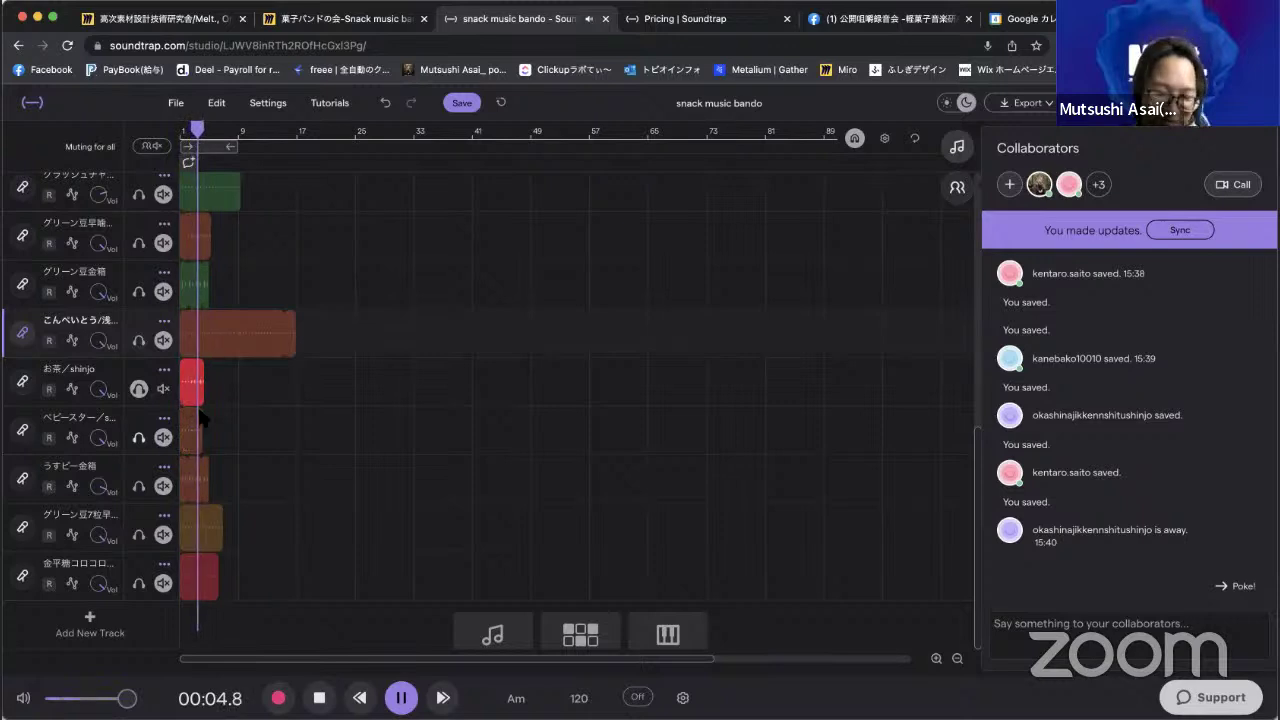
pyautogui.press('space')
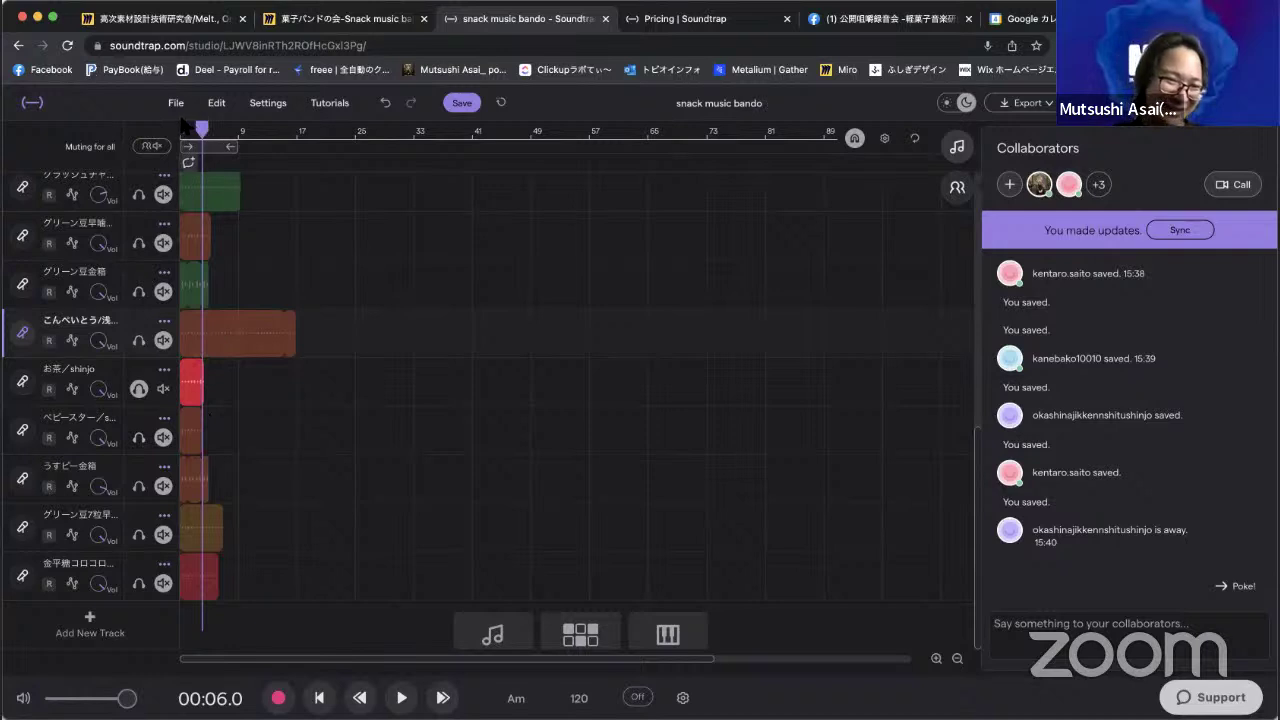
pyautogui.moveTo(202, 128); pyautogui.dragTo(181, 128)
pyautogui.press('space')
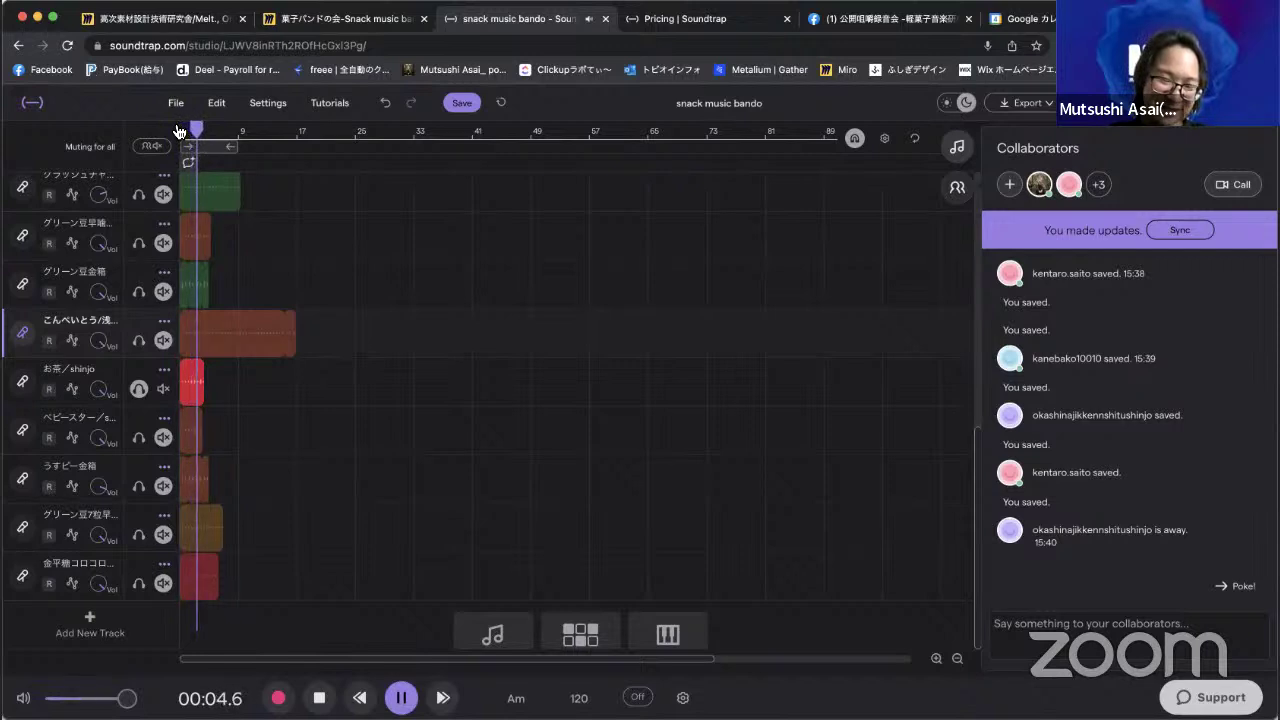
pyautogui.press('space')
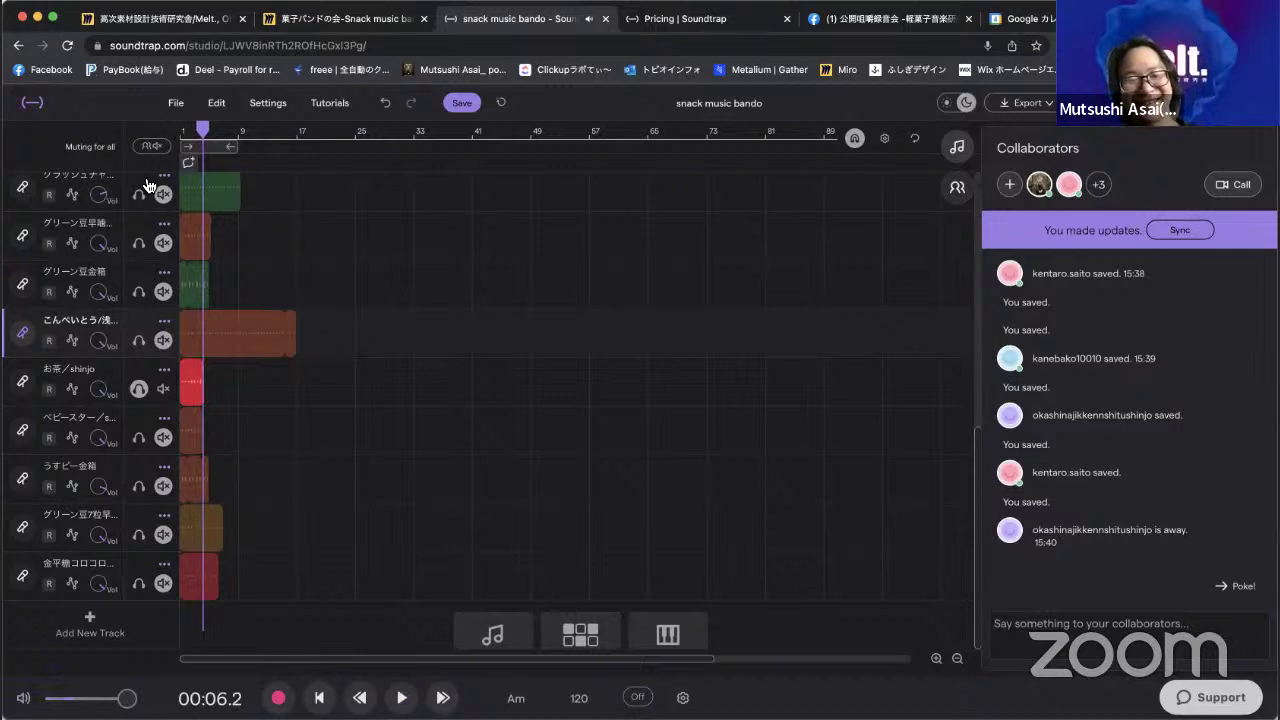
# Return to bar 1 and mute the お茶, ベビースター, うすピー金箱 and グリーン豆金箱 tracks, taking お茶 out of solo.
pyautogui.click(182, 124)
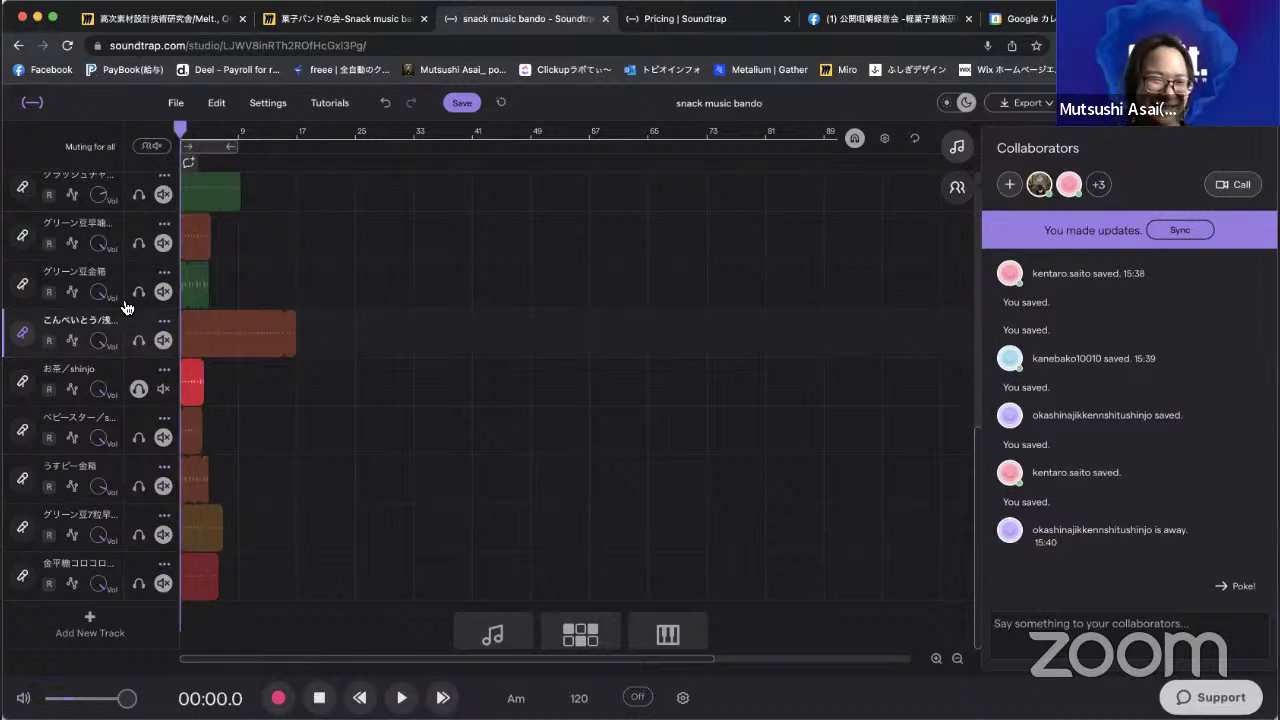
pyautogui.click(166, 395)
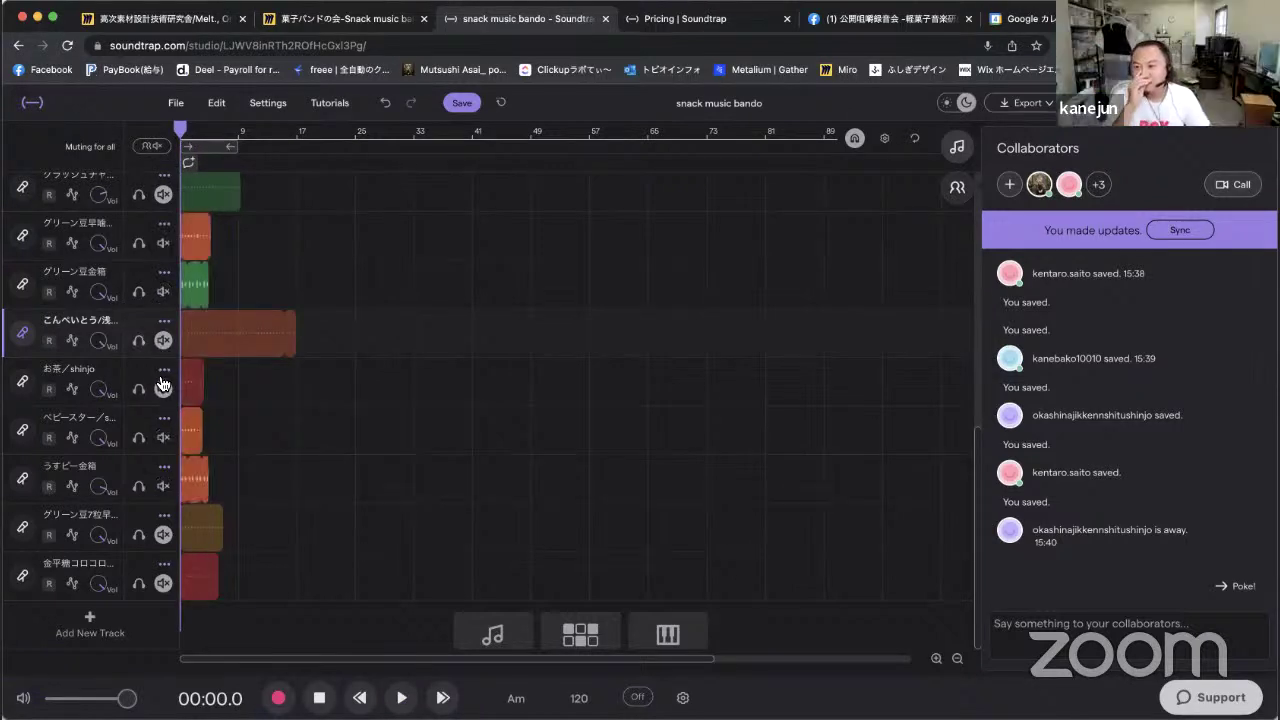
pyautogui.click(165, 437)
pyautogui.click(165, 485)
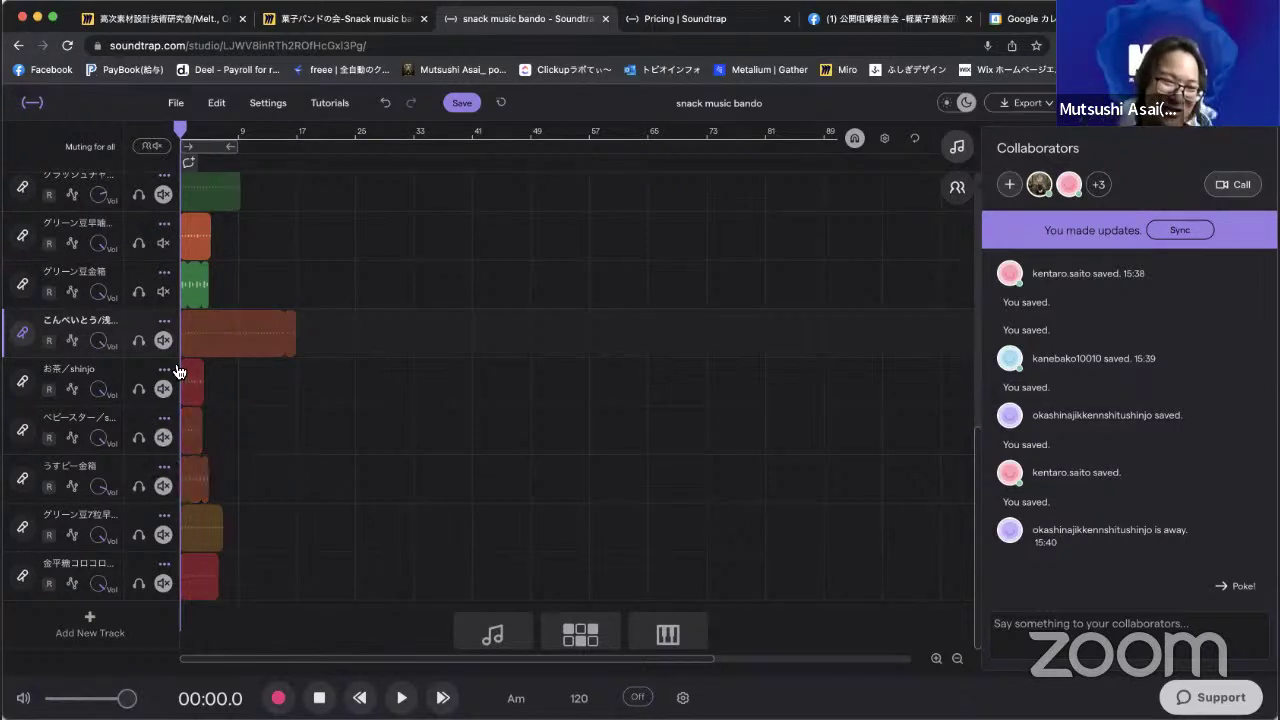
pyautogui.click(163, 291)
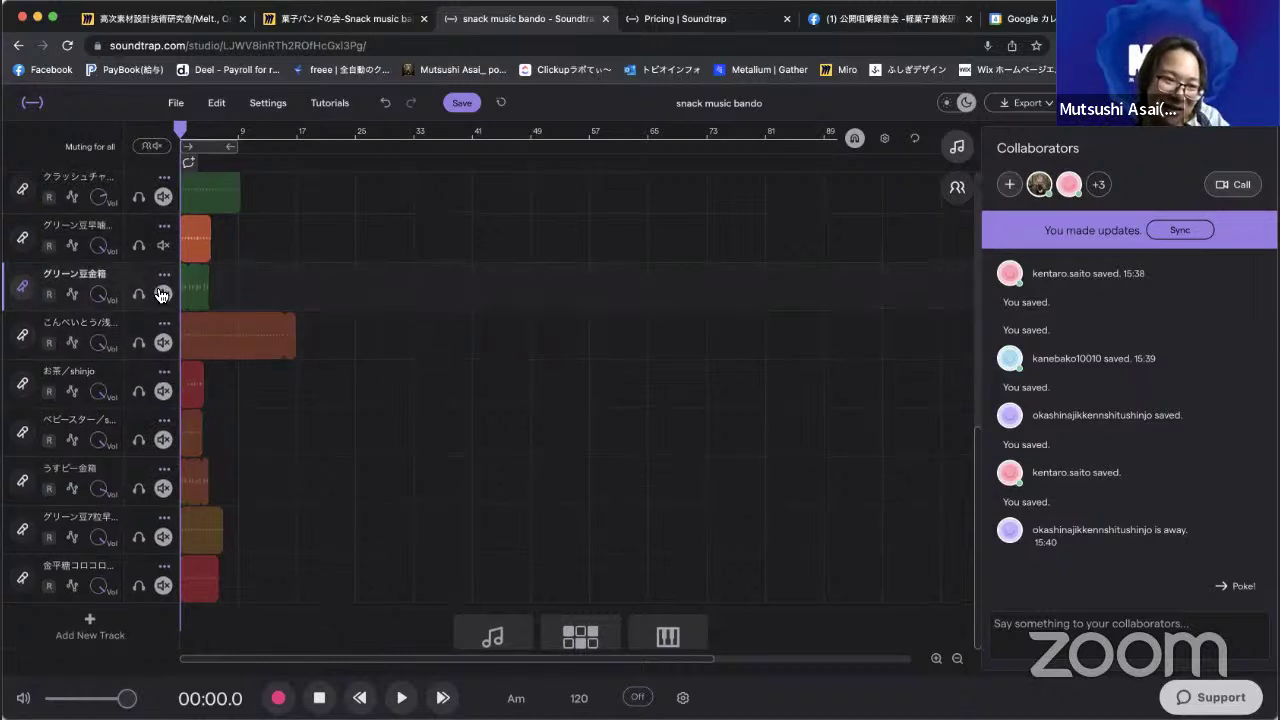
# Solo the グリーン豆早 track, listen to its clip from bar 1, stop playback and mute the track.
pyautogui.scroll(1, 140, 300)
pyautogui.click(139, 291)
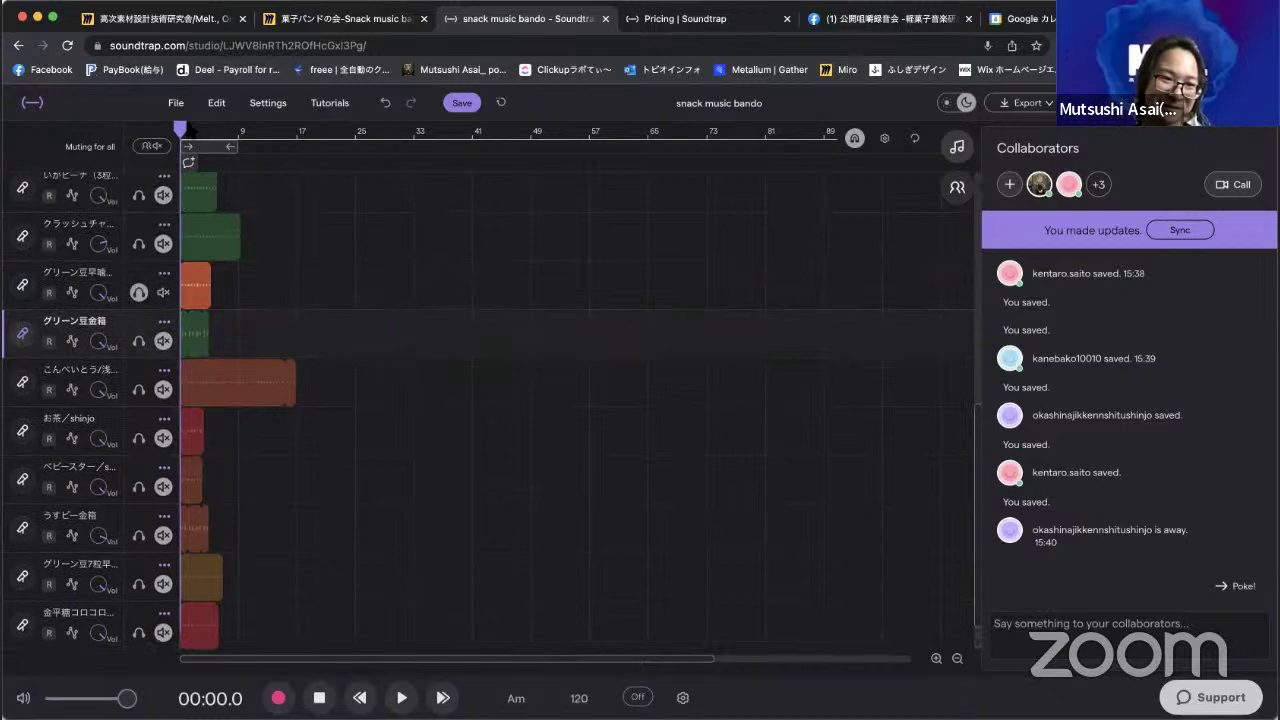
pyautogui.press('space')
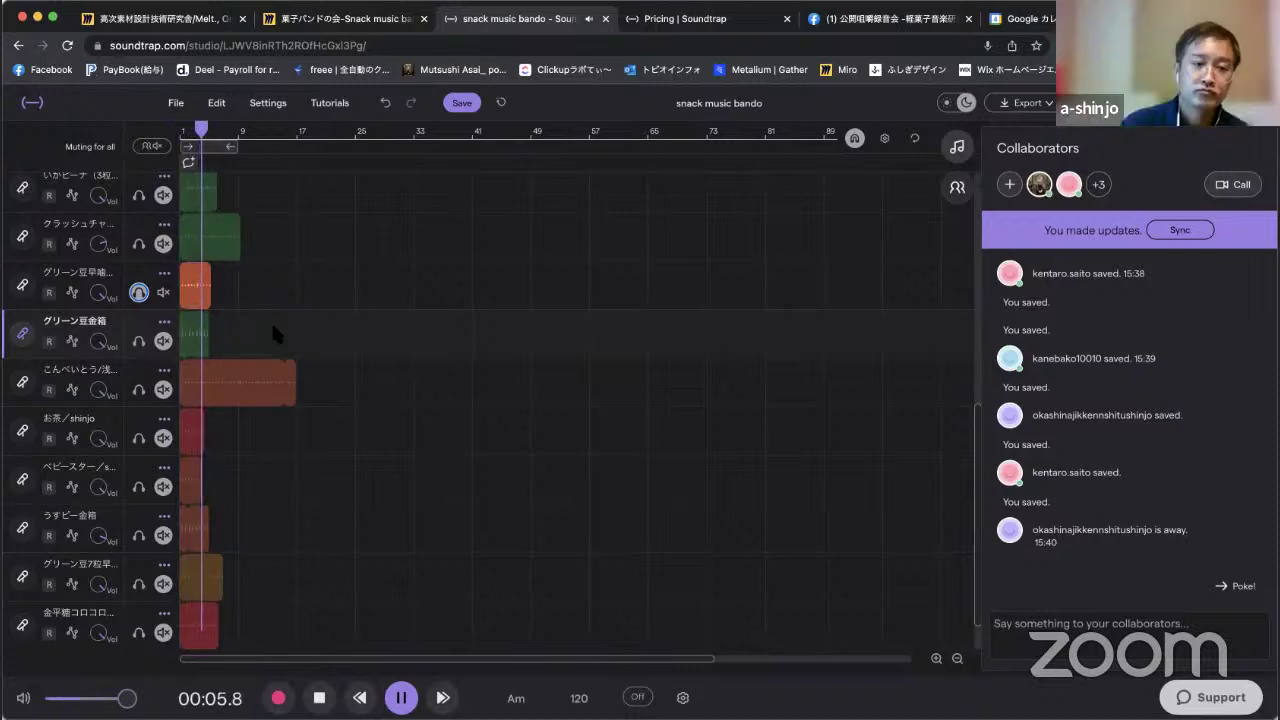
pyautogui.press('space')
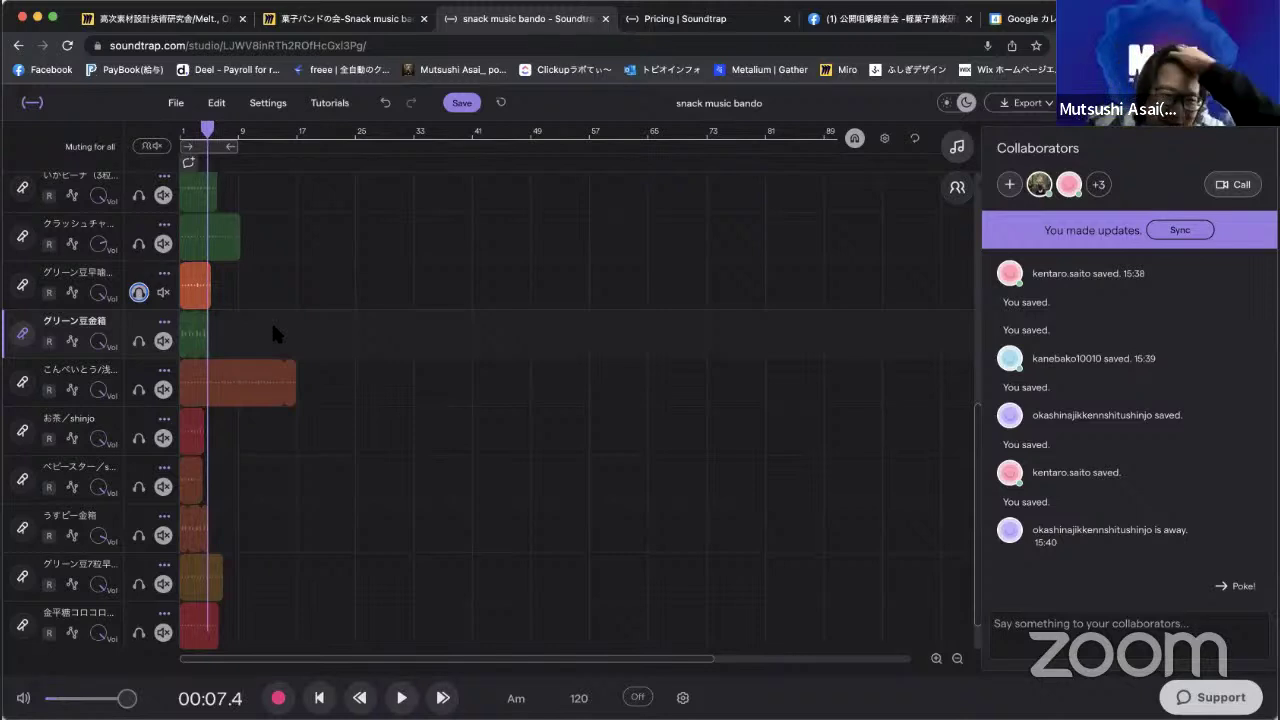
pyautogui.click(164, 293)
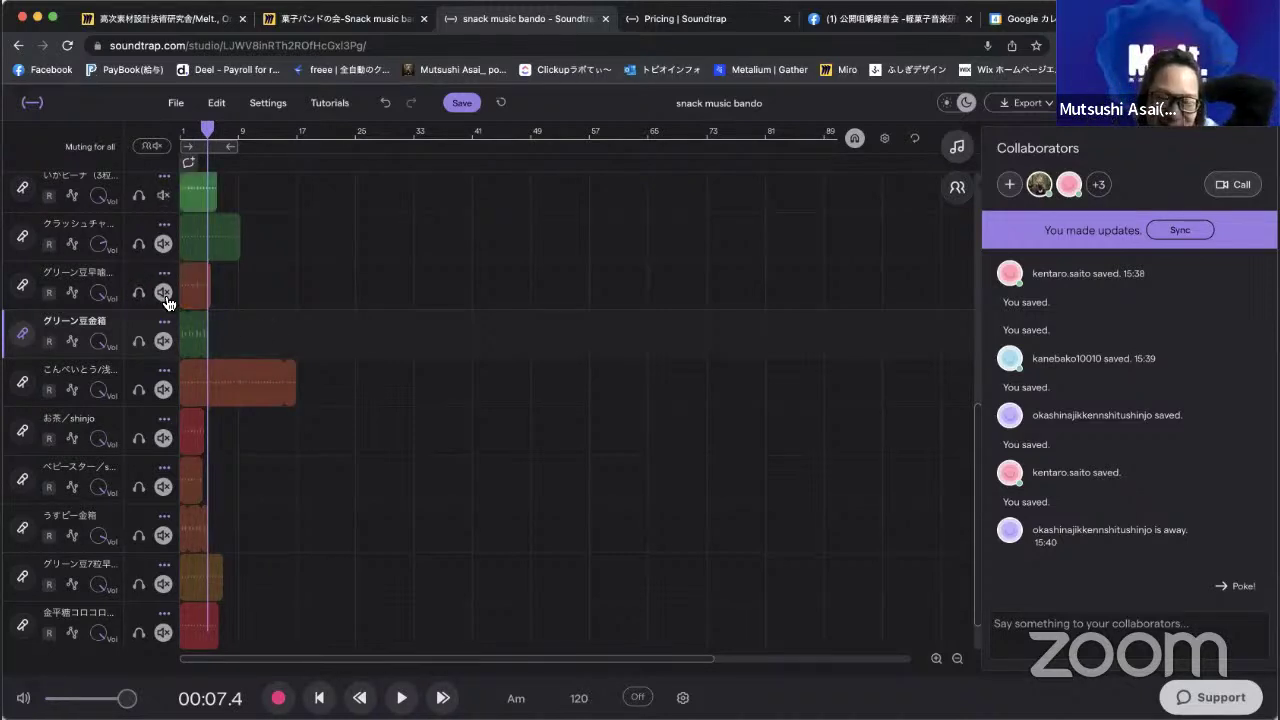
# Return to bar 1, solo the クラッシュチャ track and listen to its whole clip.
pyautogui.scroll(1, 200, 262)
pyautogui.moveTo(208, 130); pyautogui.dragTo(181, 130)
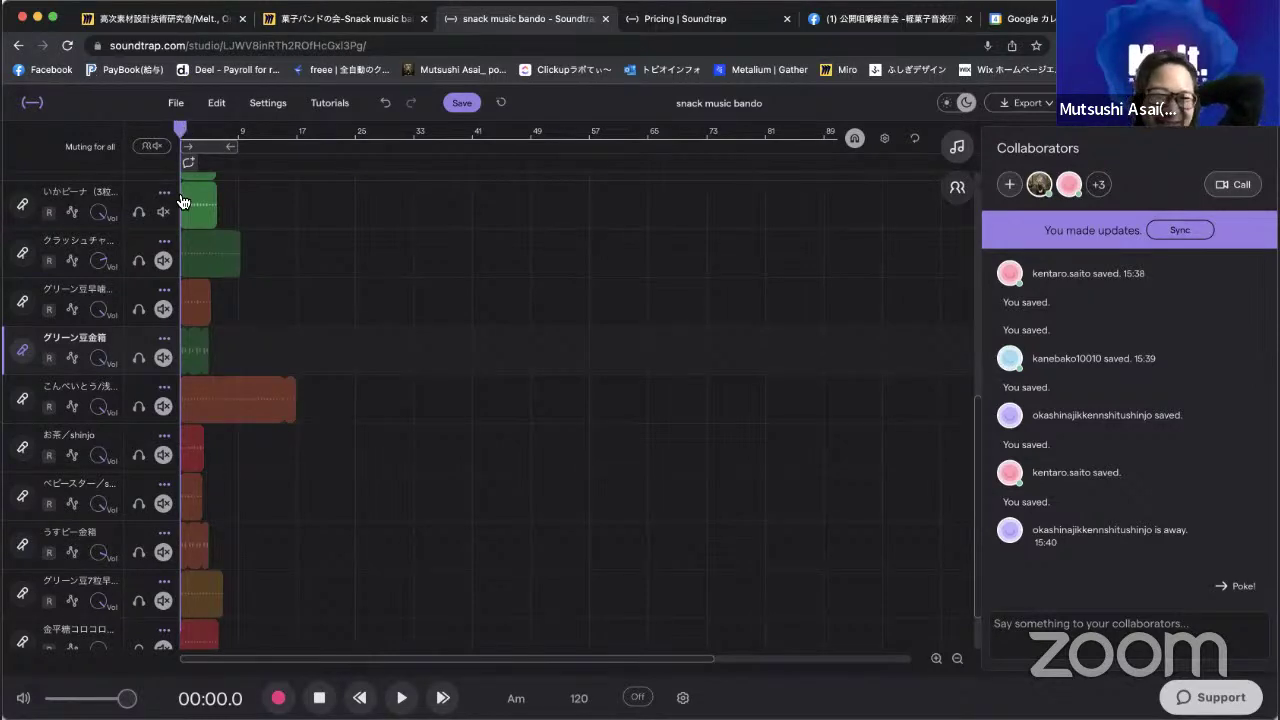
pyautogui.press('space')
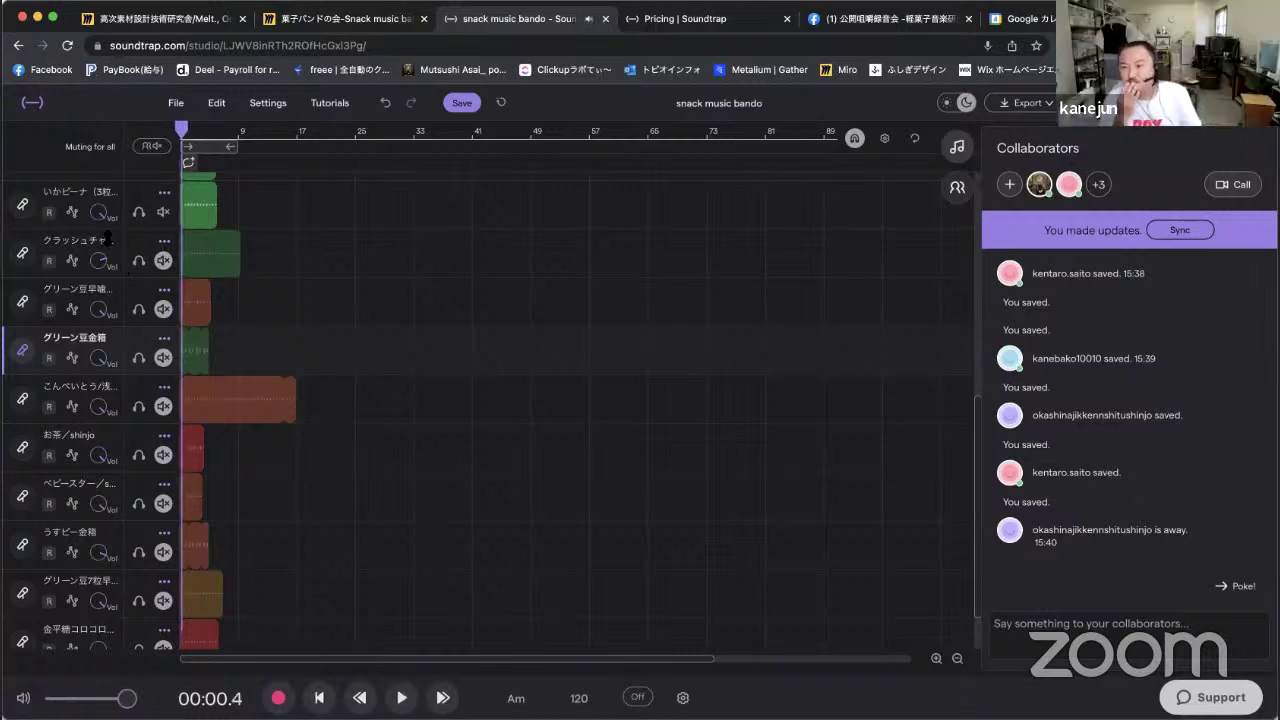
pyautogui.moveTo(183, 132); pyautogui.dragTo(168, 137)
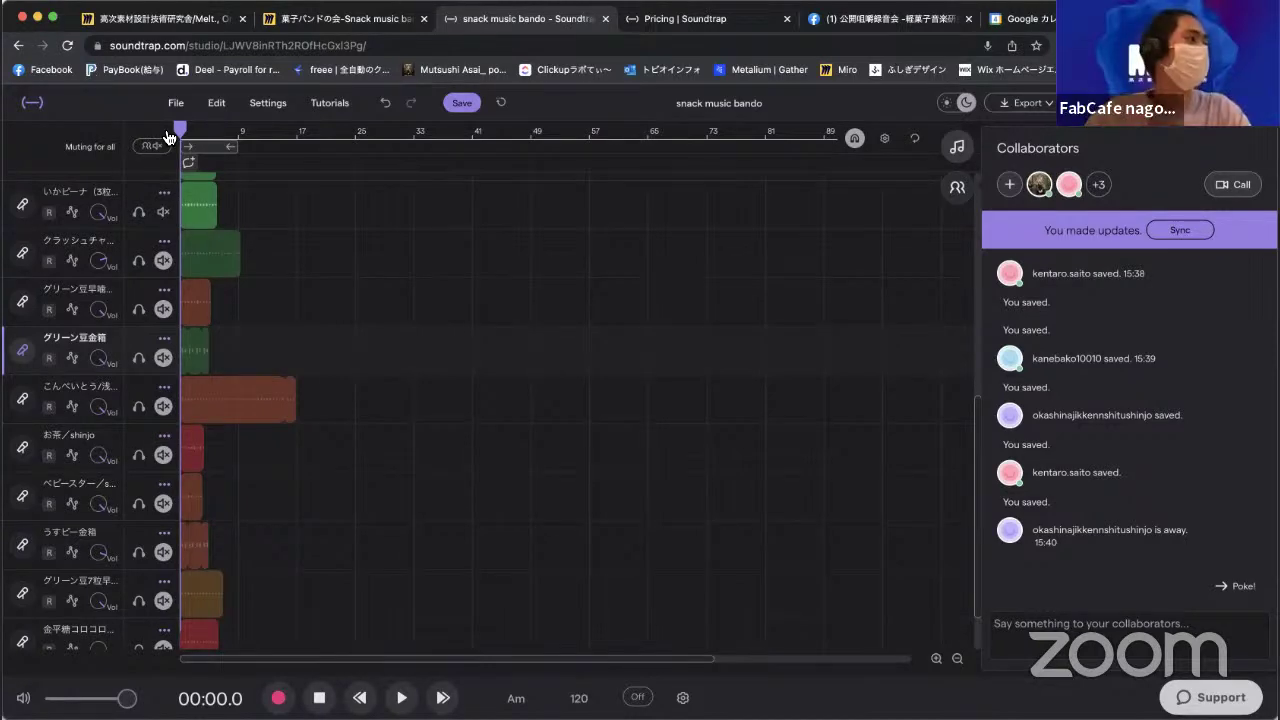
pyautogui.click(140, 313)
pyautogui.click(140, 313)
pyautogui.click(139, 260)
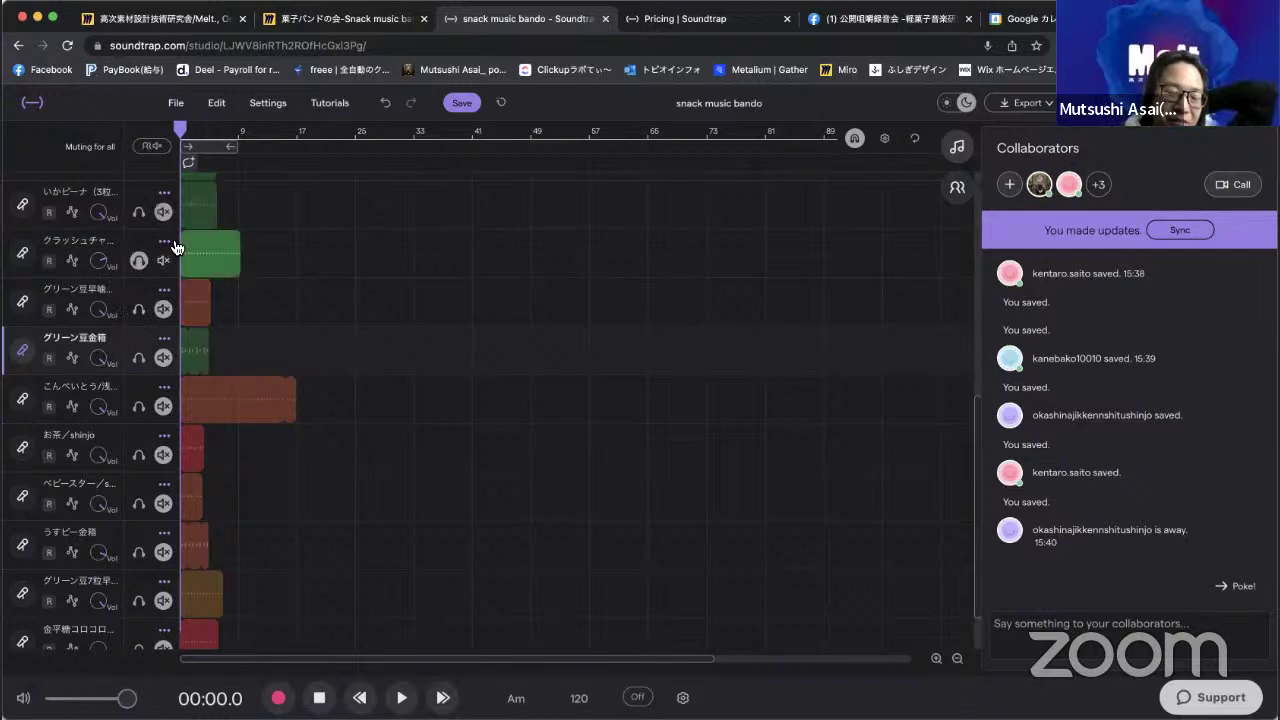
pyautogui.press('space')
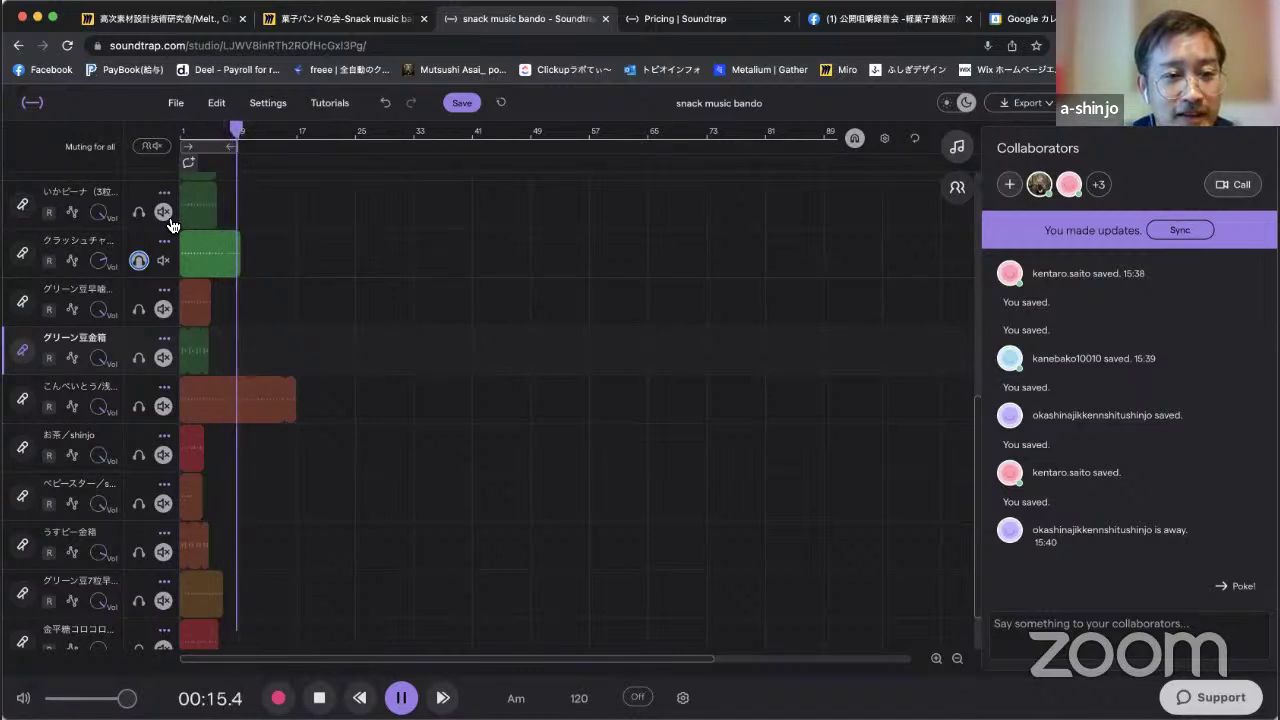
pyautogui.press('space')
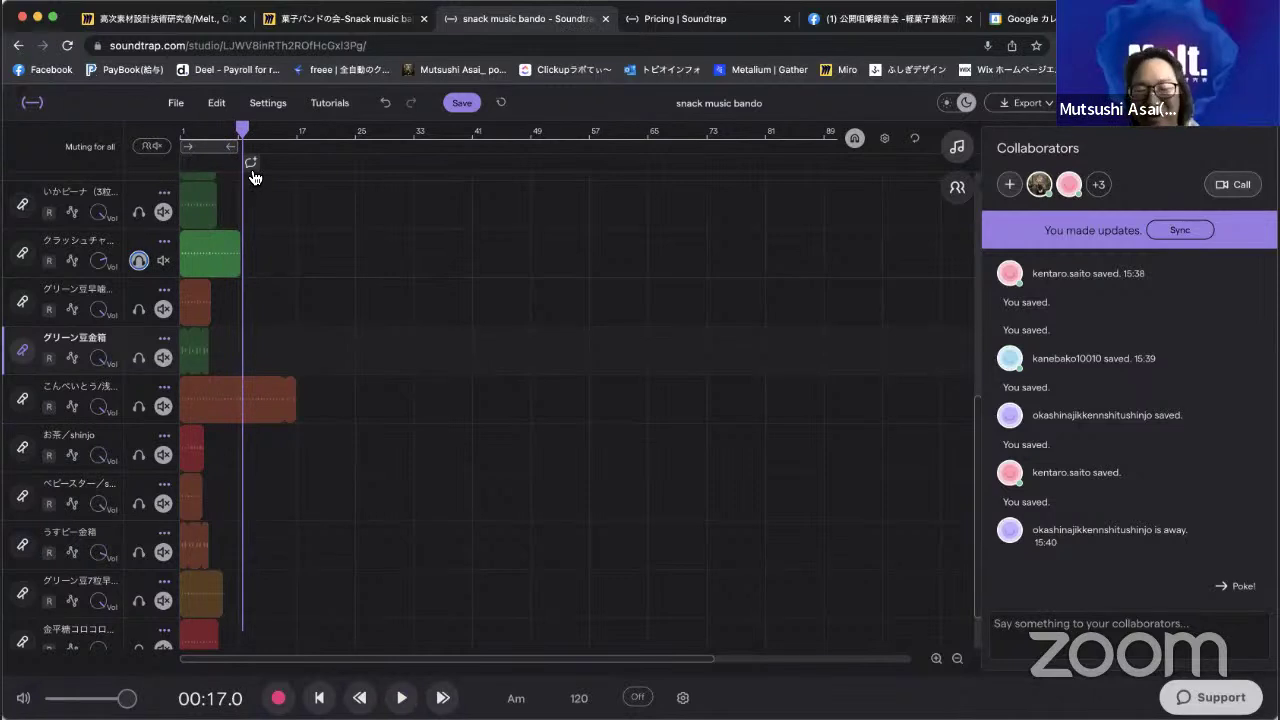
# Return to bar 1, take the クラッシュチャ track out of solo and mute it.
pyautogui.moveTo(242, 128); pyautogui.dragTo(181, 147)
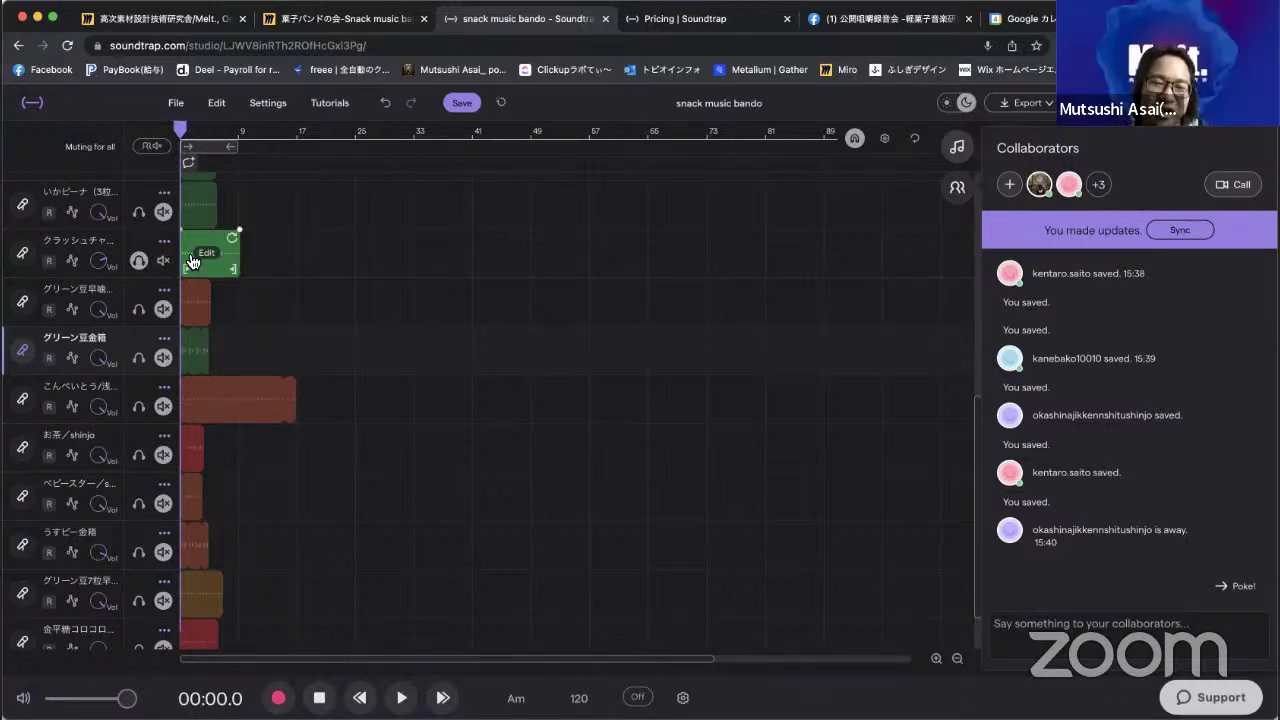
pyautogui.click(147, 266)
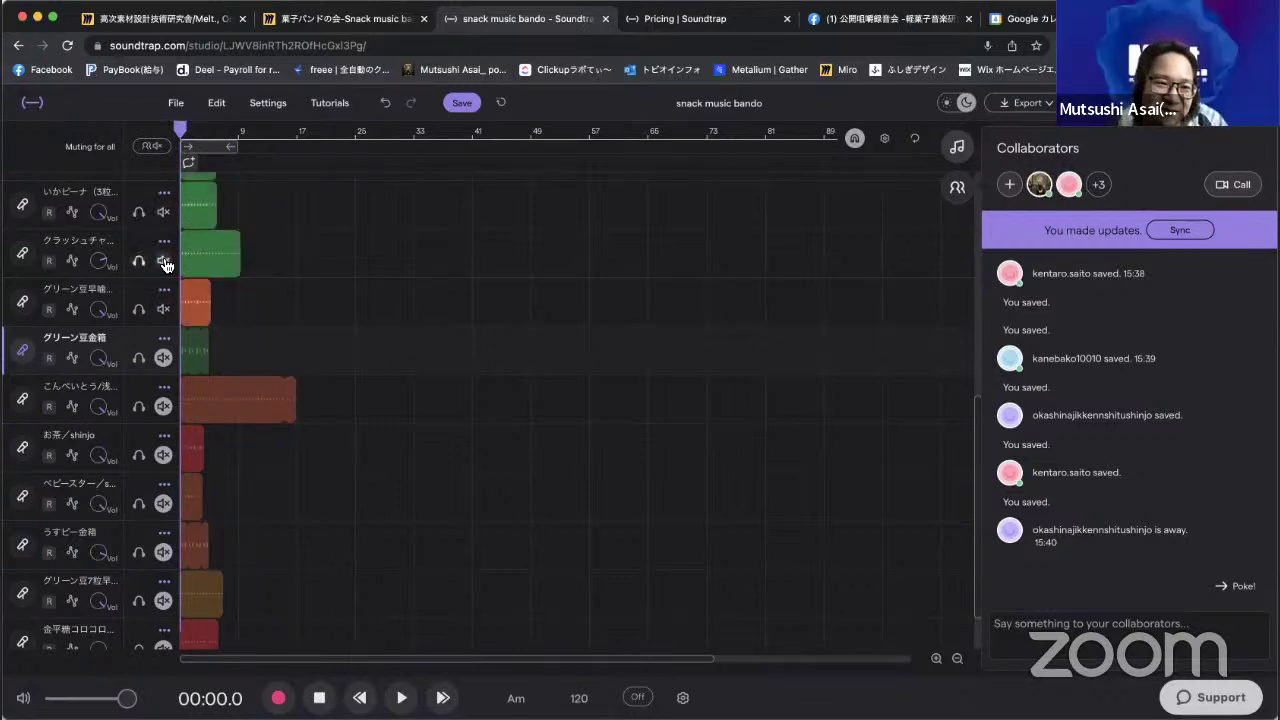
pyautogui.click(163, 260)
# Solo the いかピーナ (3粒) track, listen to its clip, mute the track and stop playback.
pyautogui.scroll(1, 200, 250)
pyautogui.scroll(1, 170, 280)
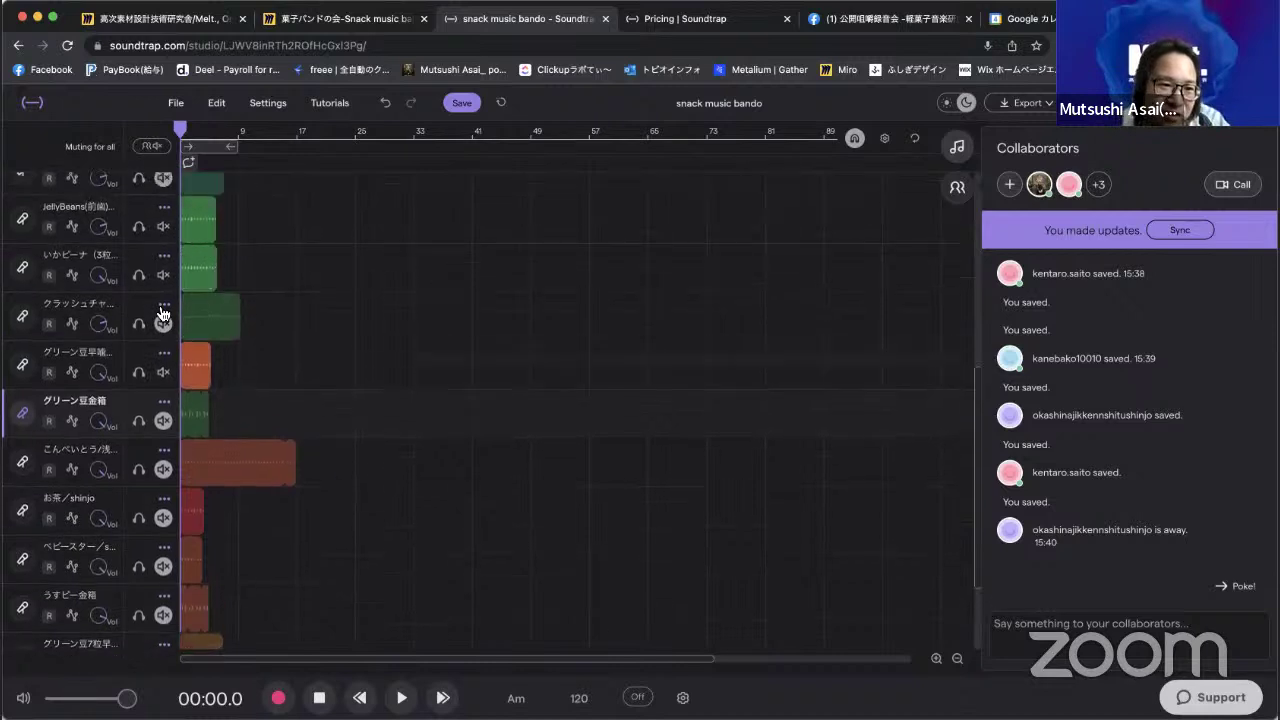
pyautogui.press('space')
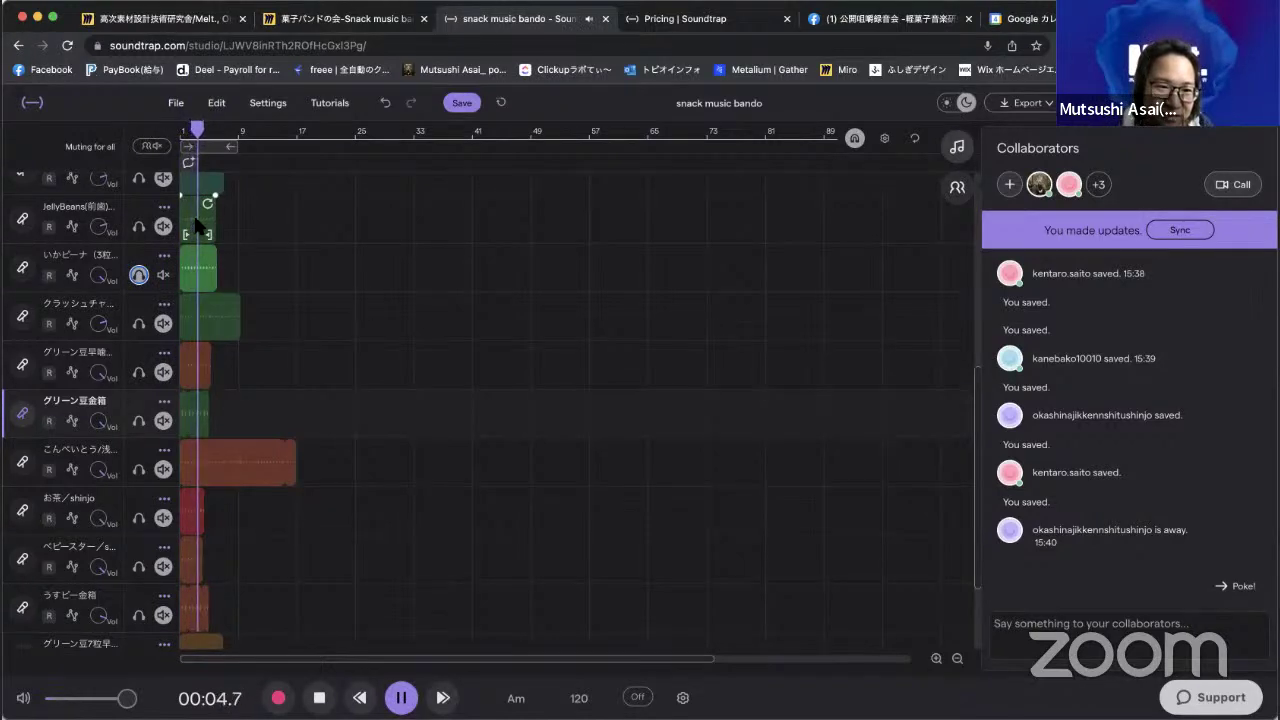
pyautogui.click(165, 279)
pyautogui.press('space')
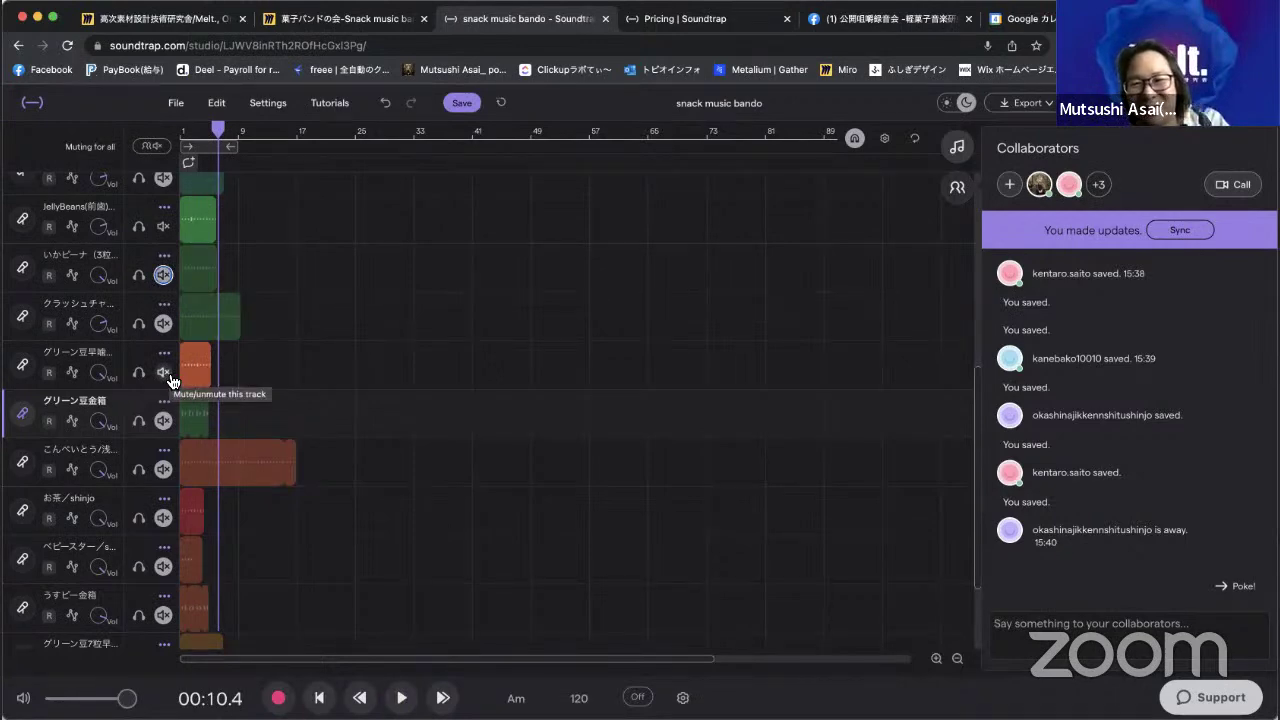
# Solo the JellyBeans(前歯) track, listen to its clip from bar 1, stop playback and mute the track.
pyautogui.scroll(3, 178, 277)
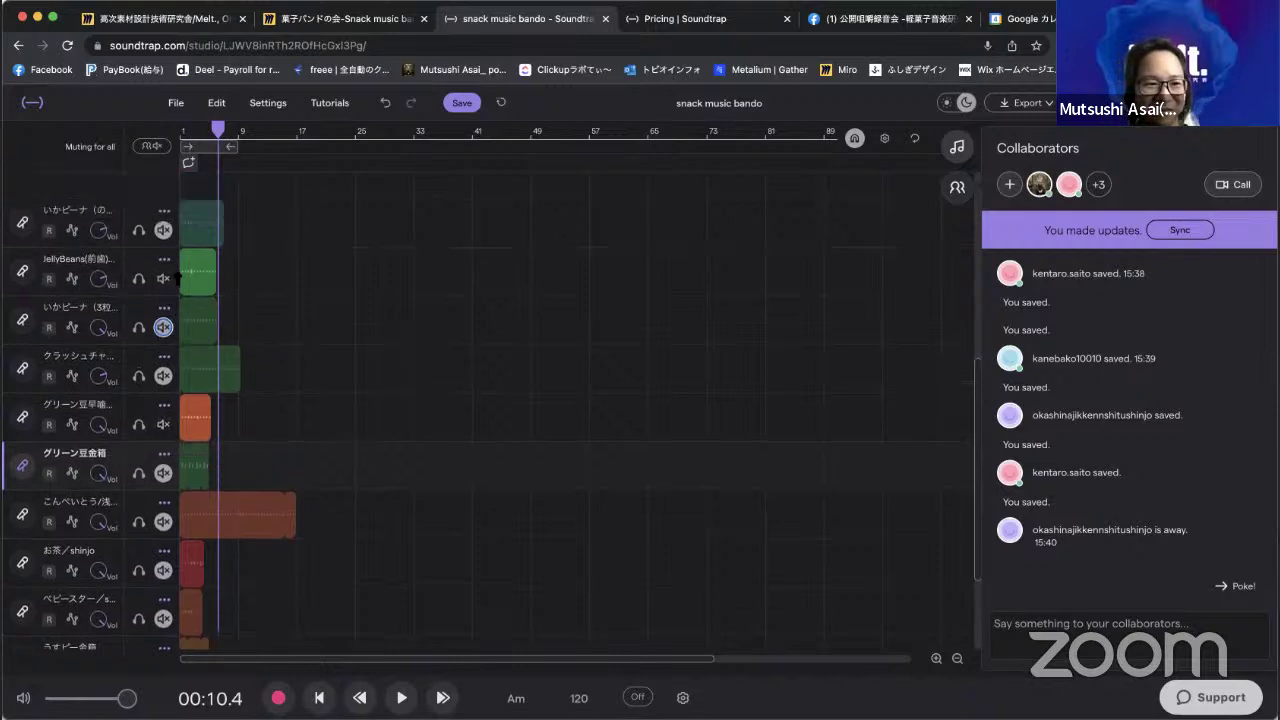
pyautogui.scroll(1, 178, 277)
pyautogui.moveTo(218, 128); pyautogui.dragTo(168, 141)
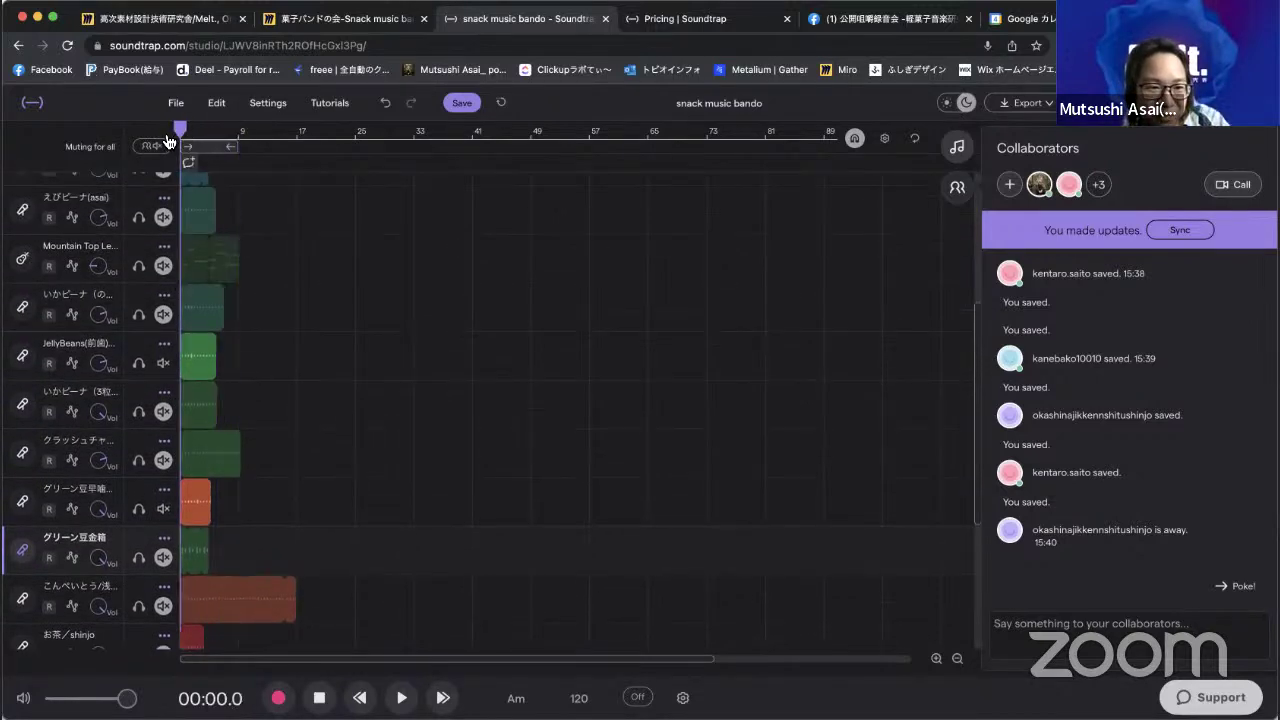
pyautogui.click(137, 363)
pyautogui.press('space')
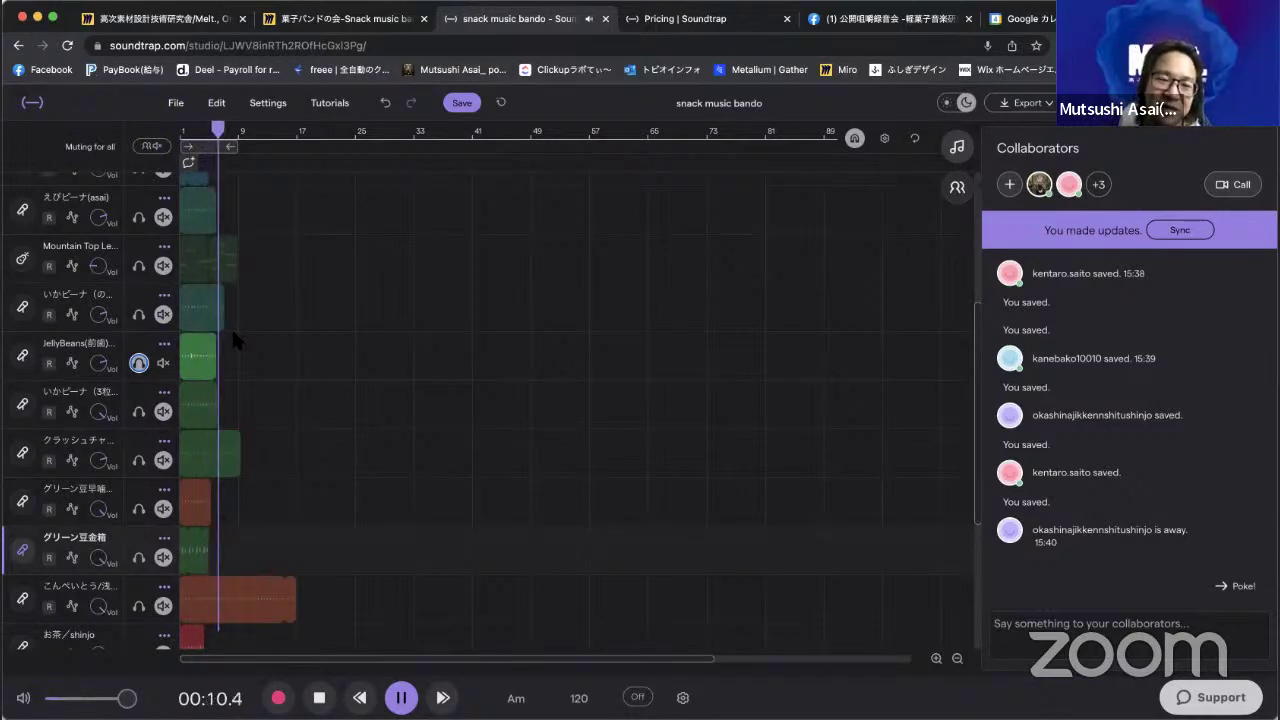
pyautogui.press('space')
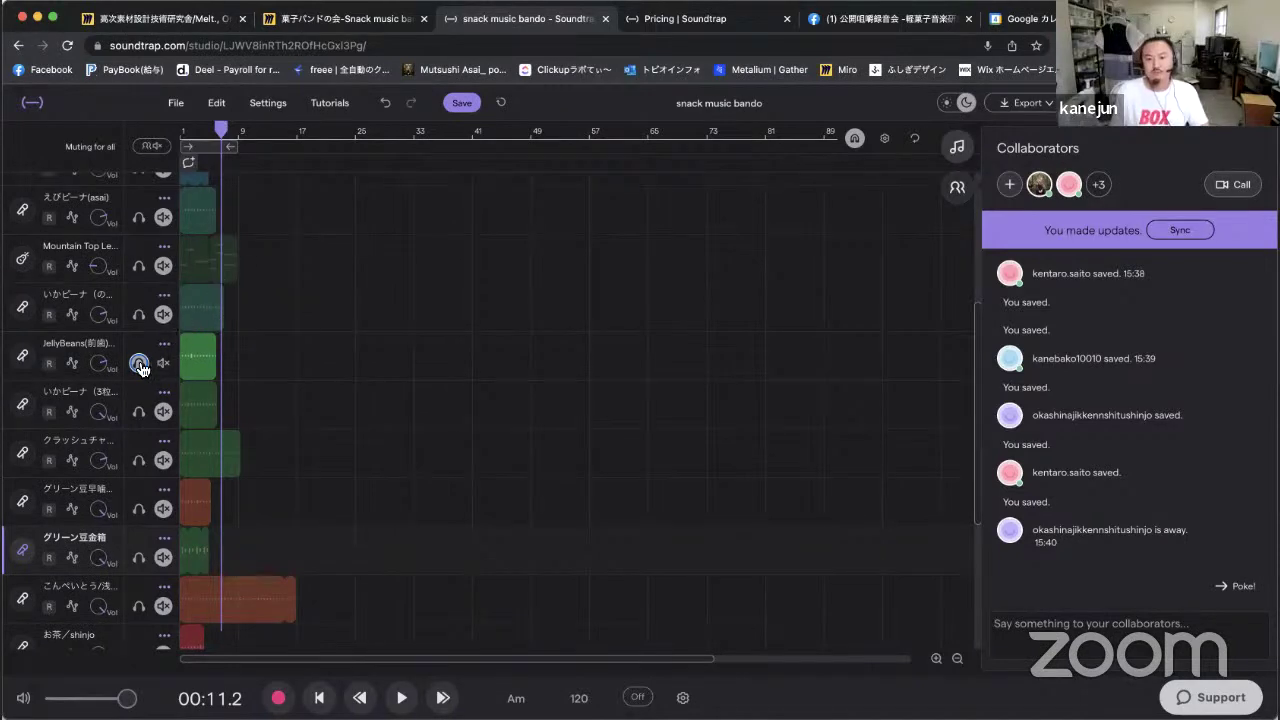
pyautogui.scroll(1, 157, 385)
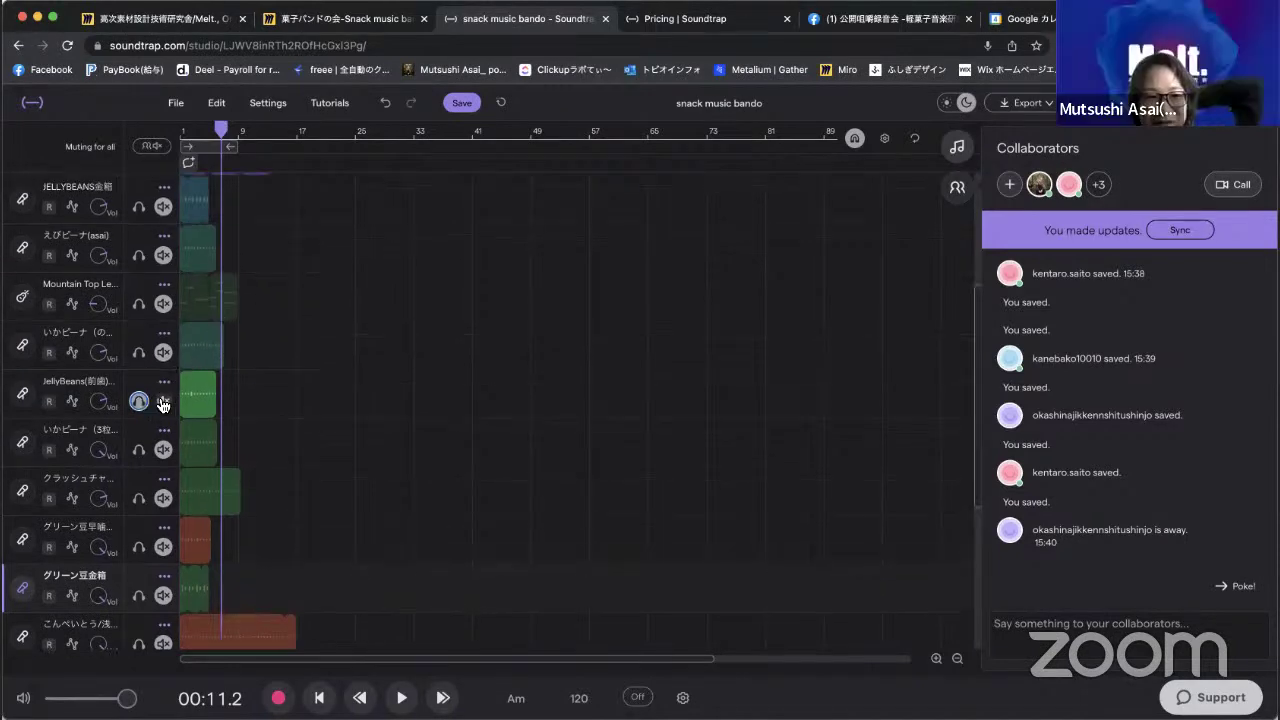
pyautogui.click(138, 401)
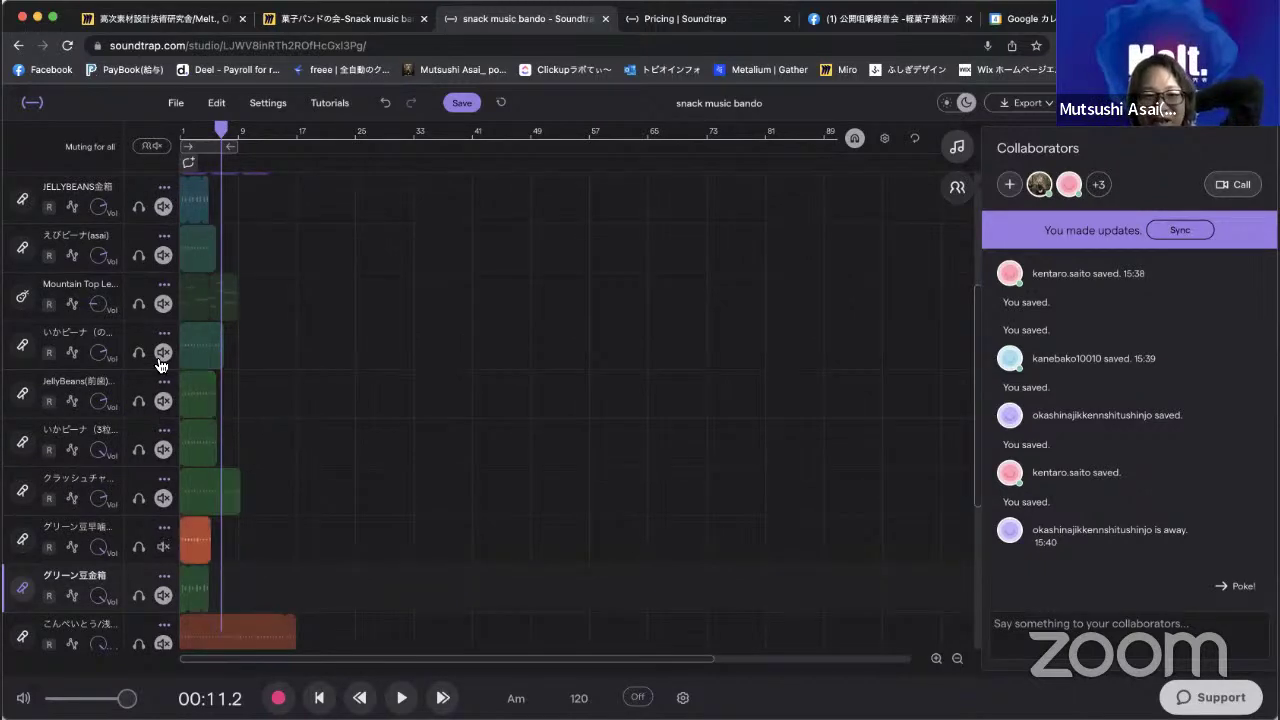
# Solo the いかピーナ(の track below Mountain Top, listen to its clip from bar 1, mute it, rewind and stop playback.
pyautogui.click(138, 352)
pyautogui.moveTo(226, 143); pyautogui.dragTo(147, 138)
pyautogui.press('space')
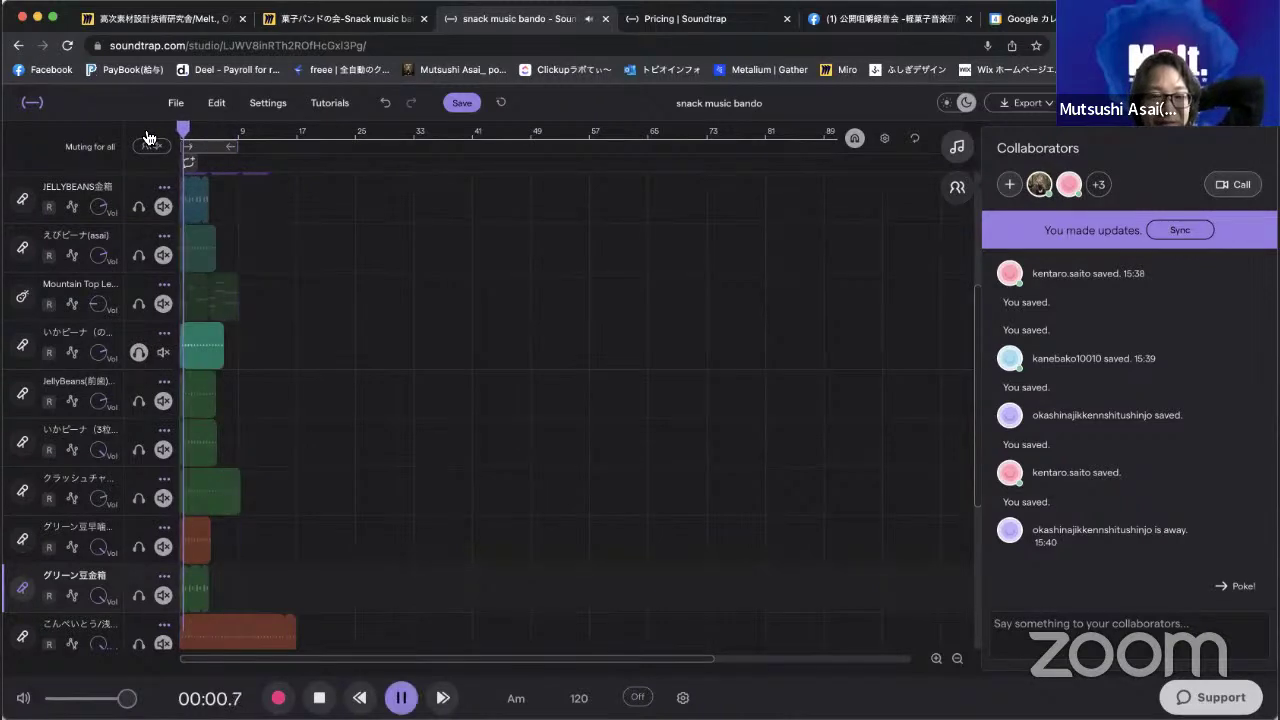
pyautogui.click(92, 338)
pyautogui.click(92, 338)
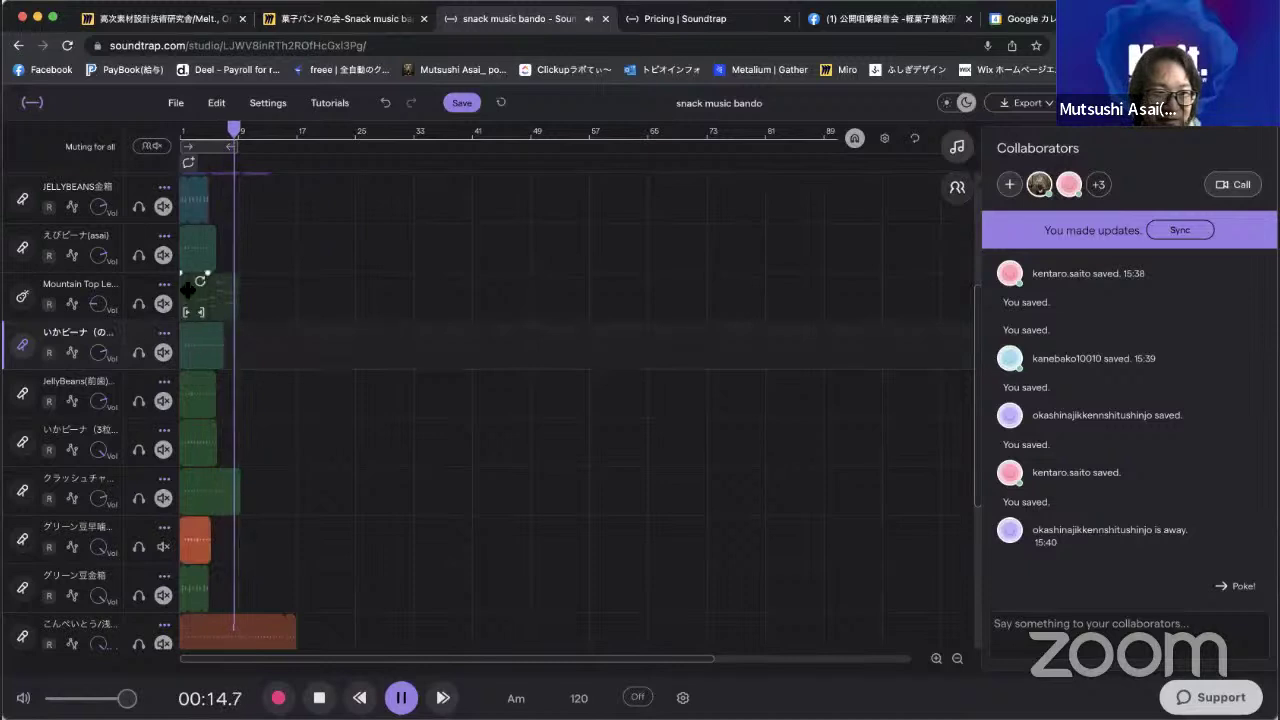
pyautogui.click(178, 131)
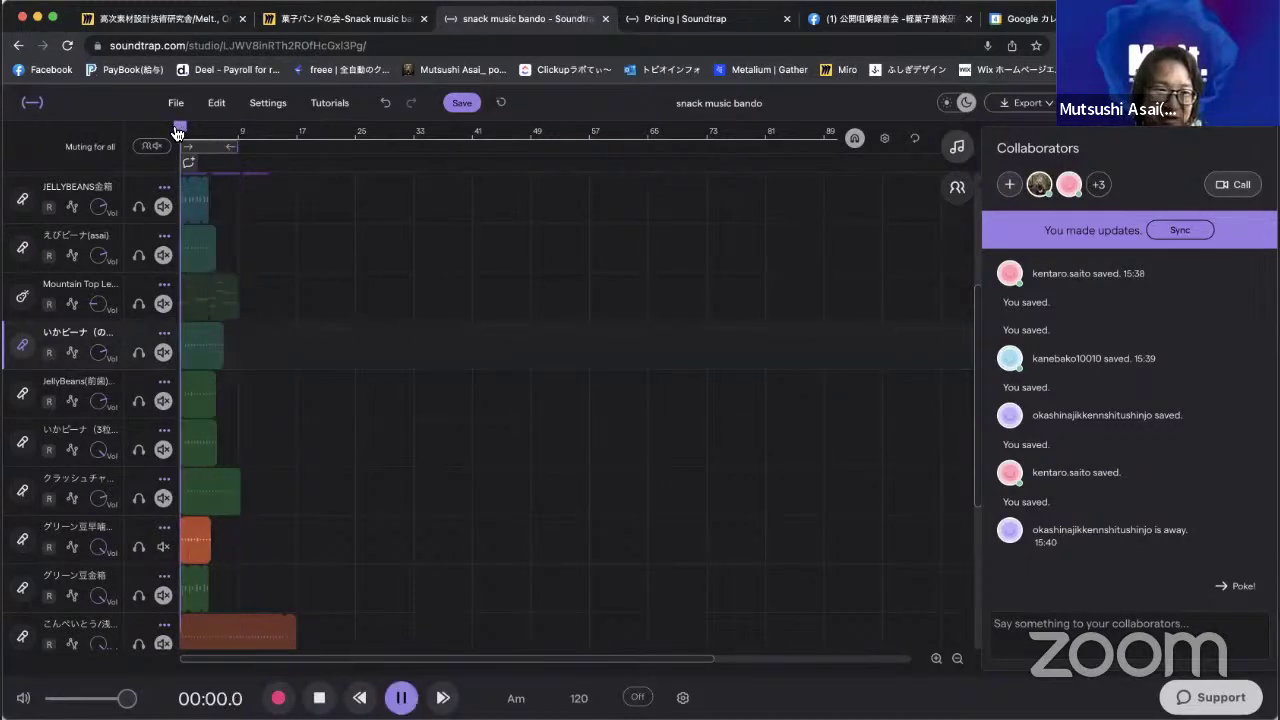
pyautogui.press('space')
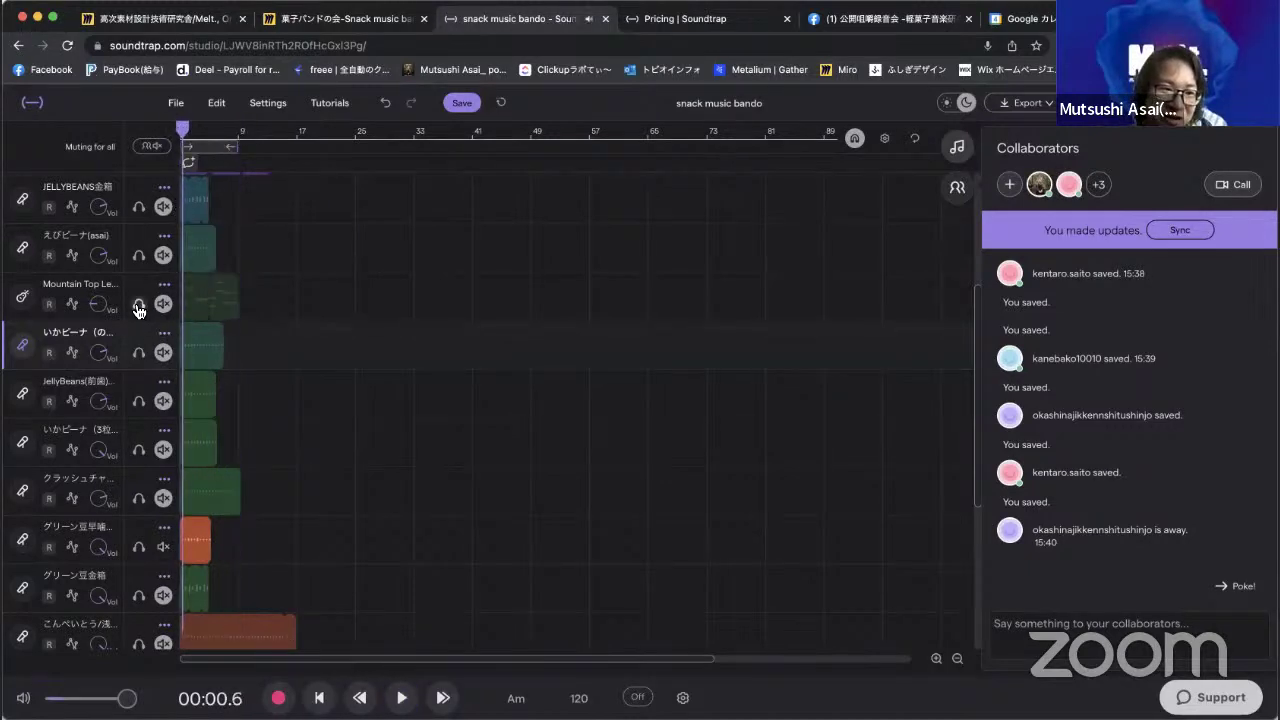
# Solo the えびピーナ track, listen to its clip and pause playback.
pyautogui.scroll(1, 154, 275)
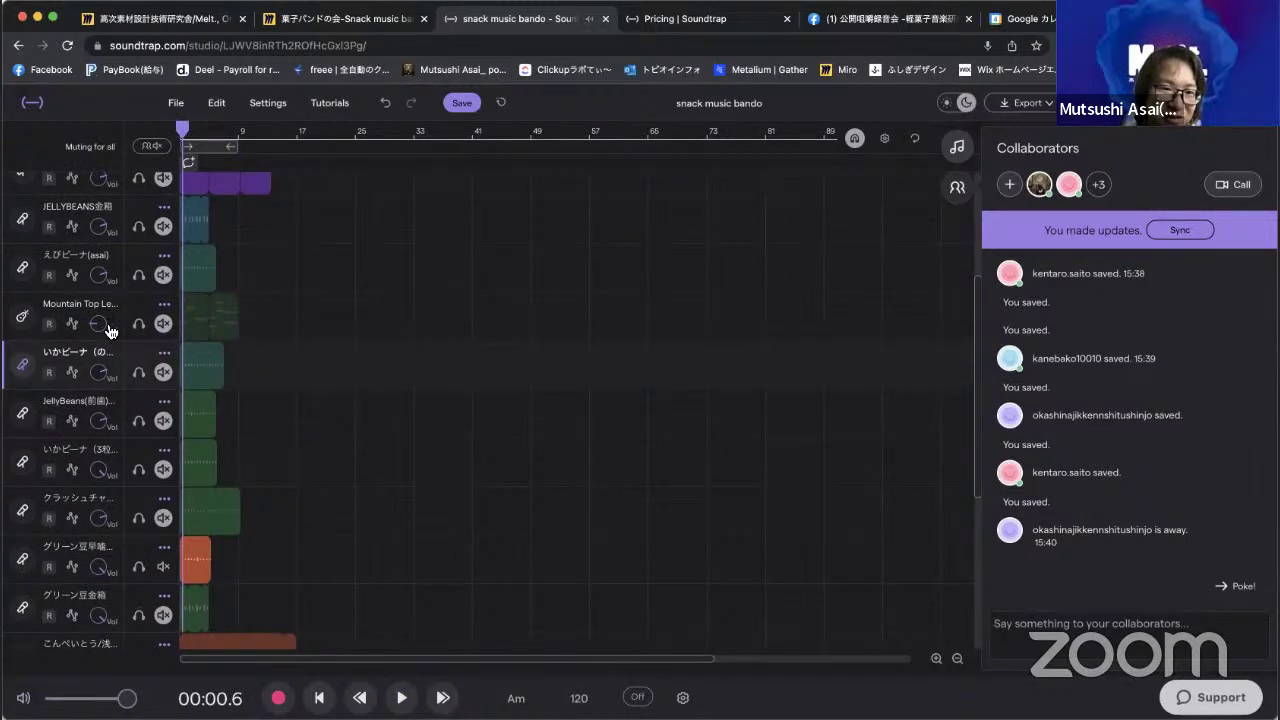
pyautogui.scroll(1, 139, 306)
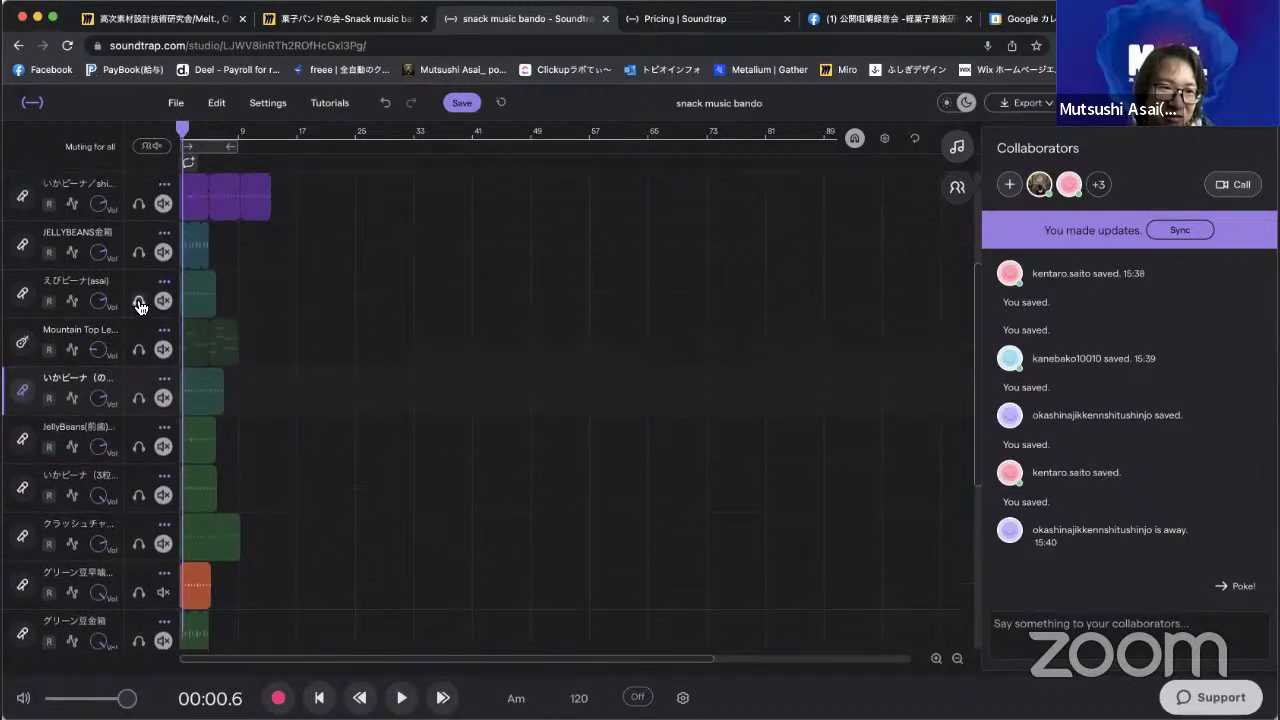
pyautogui.click(139, 306)
pyautogui.press('space')
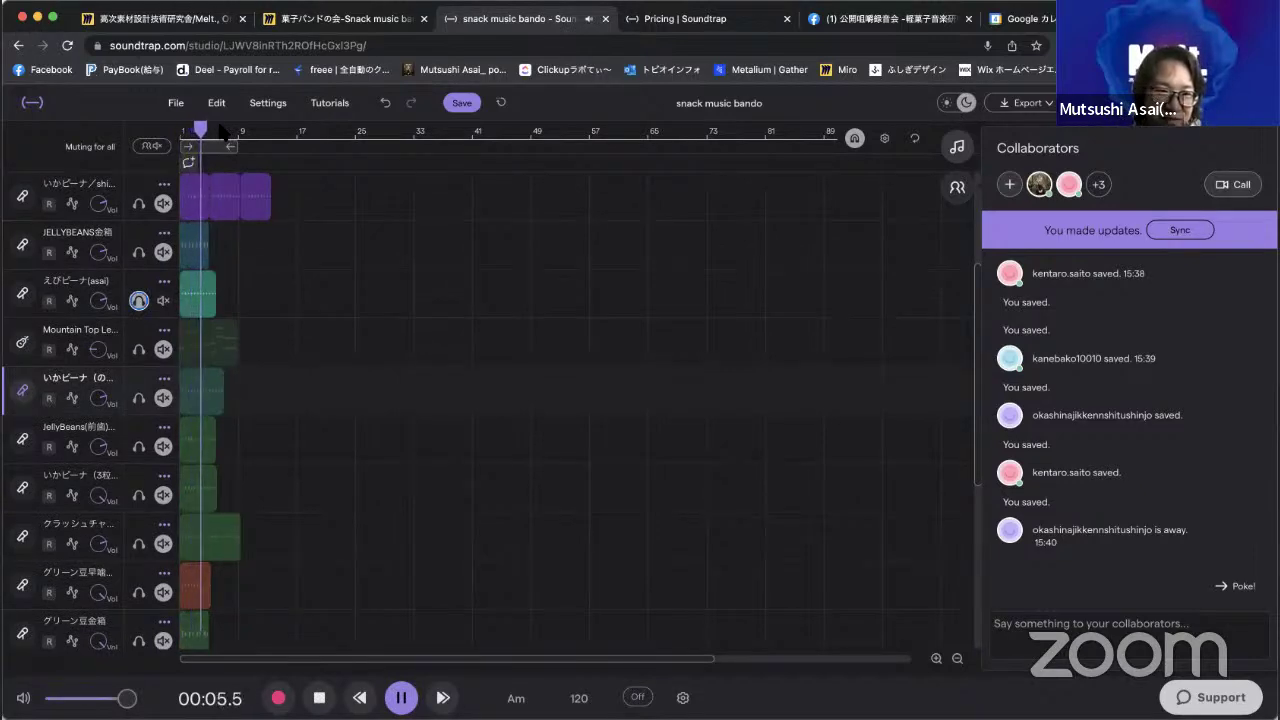
pyautogui.press('space')
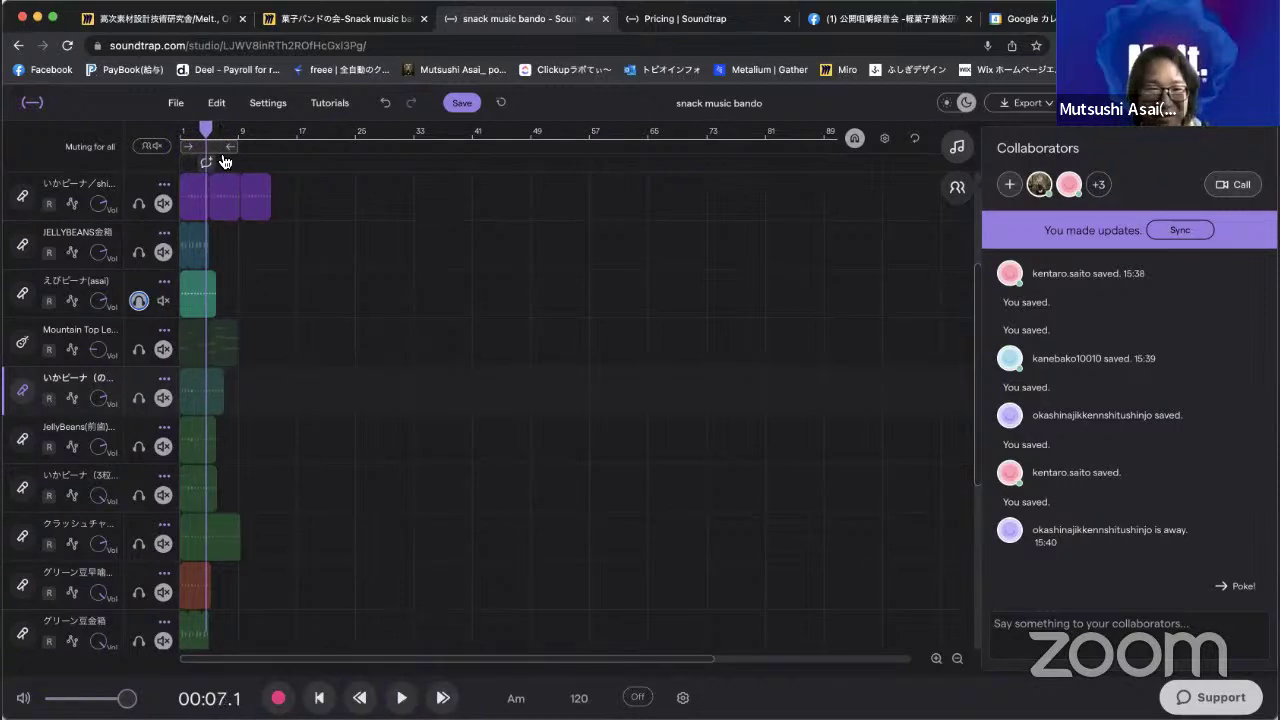
# Replay the えびピーナ clip twice from bar 1, pause playback and take the track out of solo.
pyautogui.moveTo(212, 128); pyautogui.dragTo(182, 128)
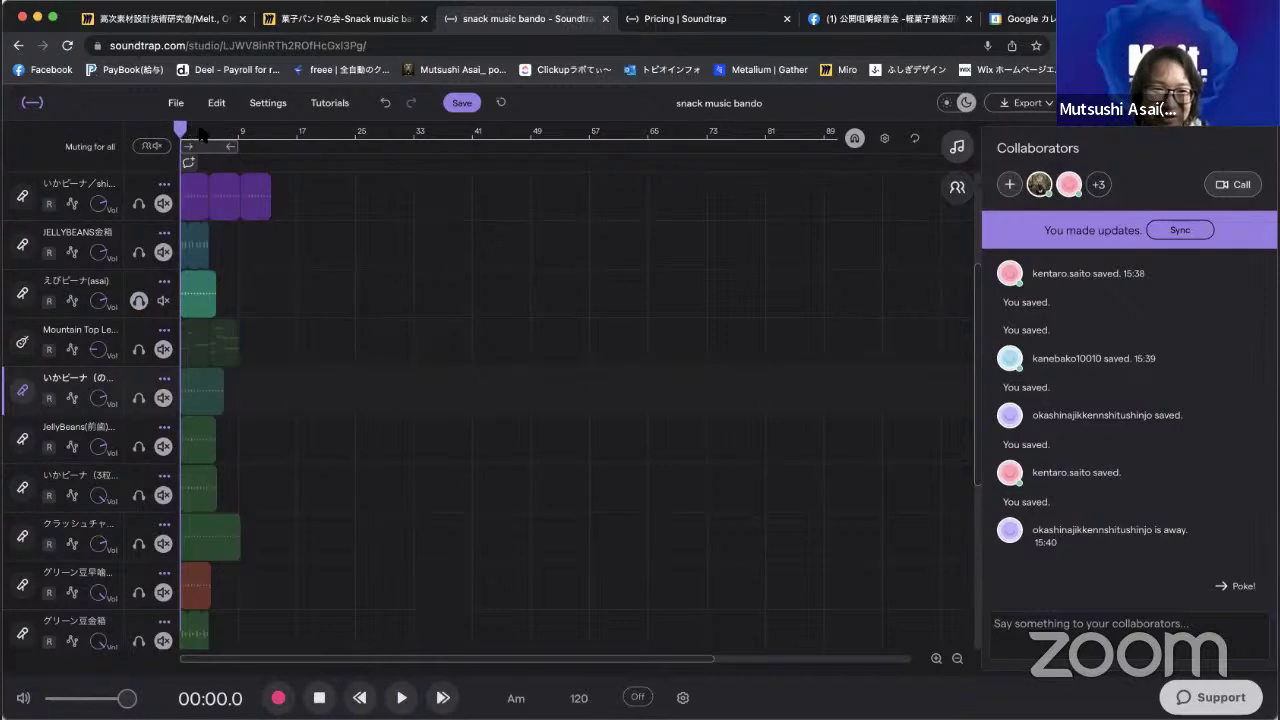
pyautogui.press('space')
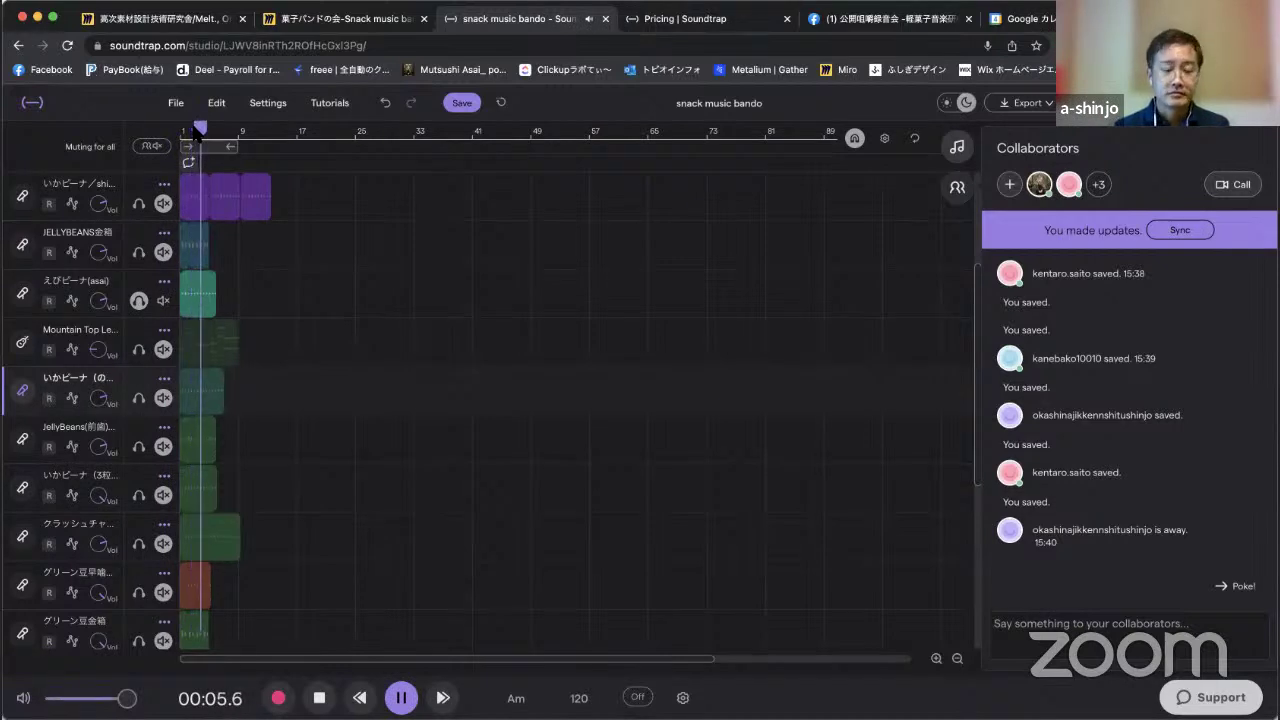
pyautogui.press('space')
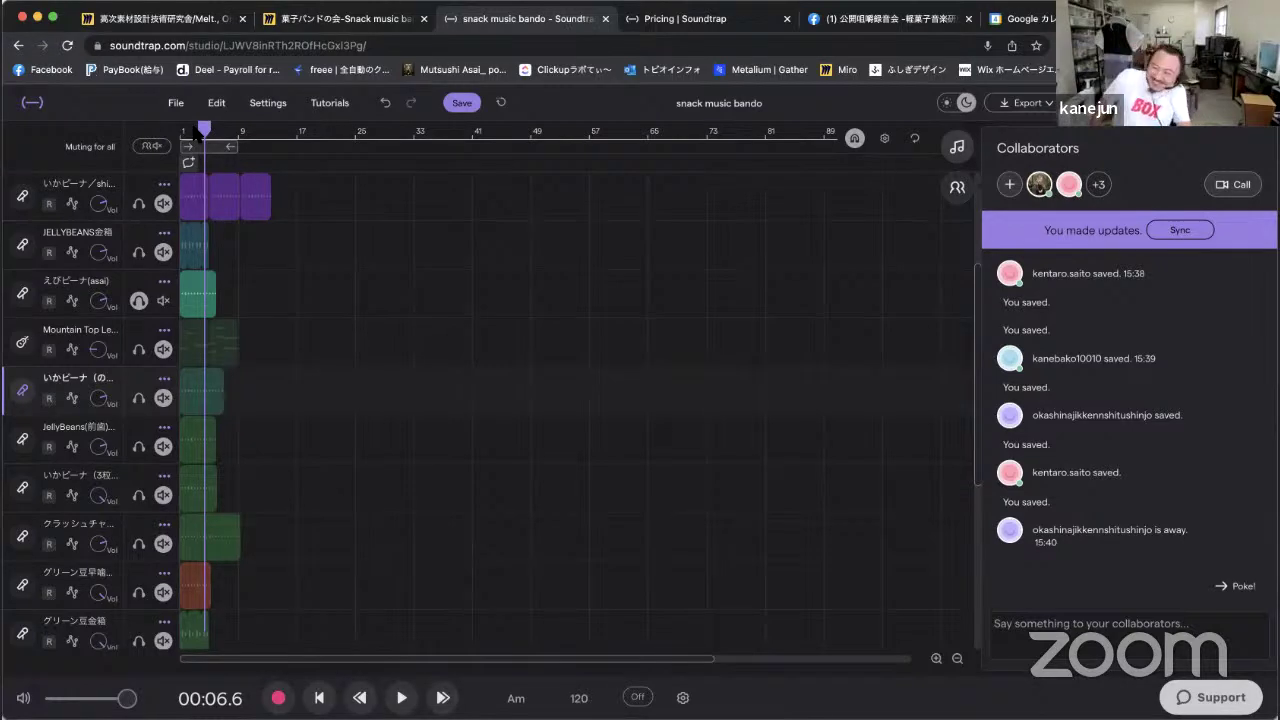
pyautogui.press('Return')
pyautogui.press('space')
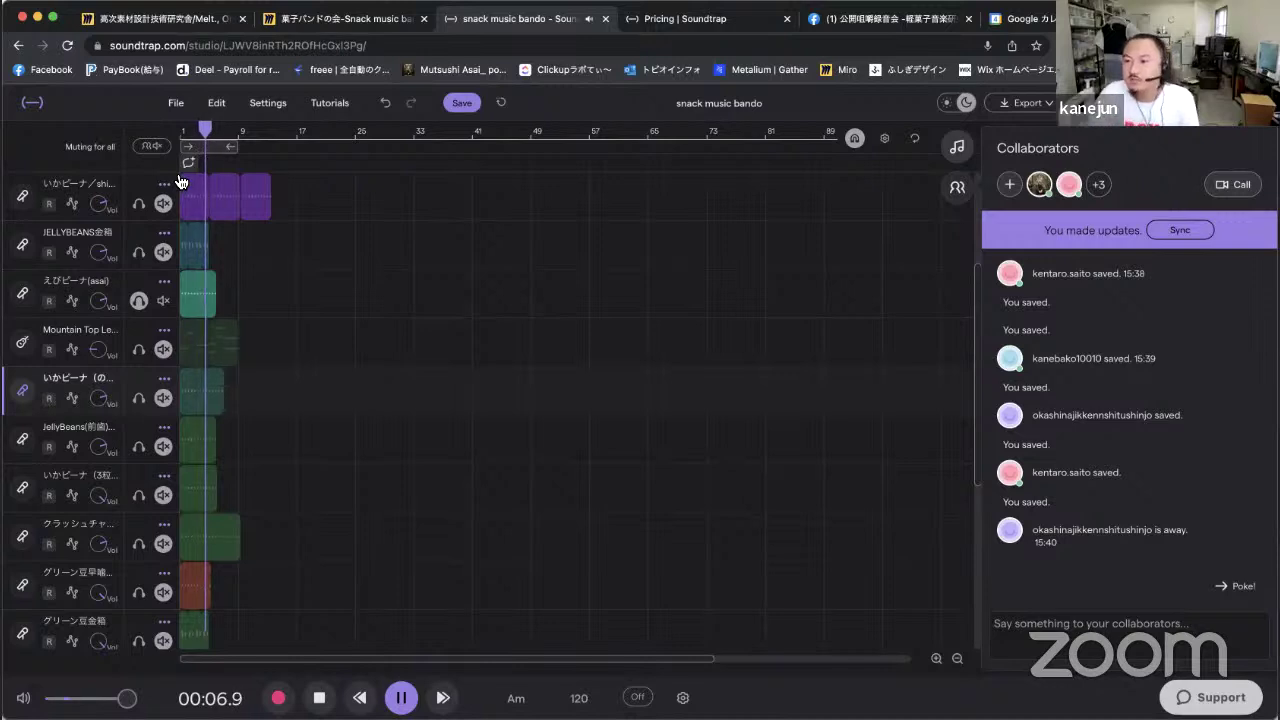
pyautogui.press('space')
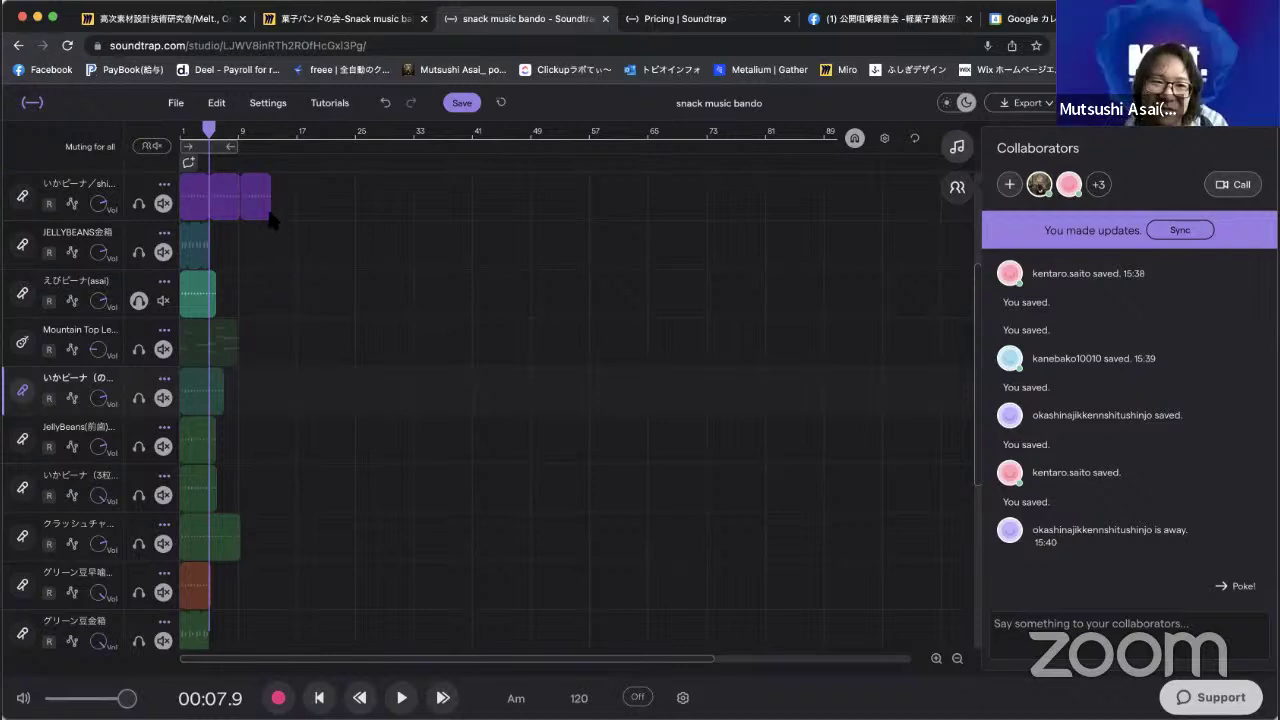
pyautogui.click(139, 300)
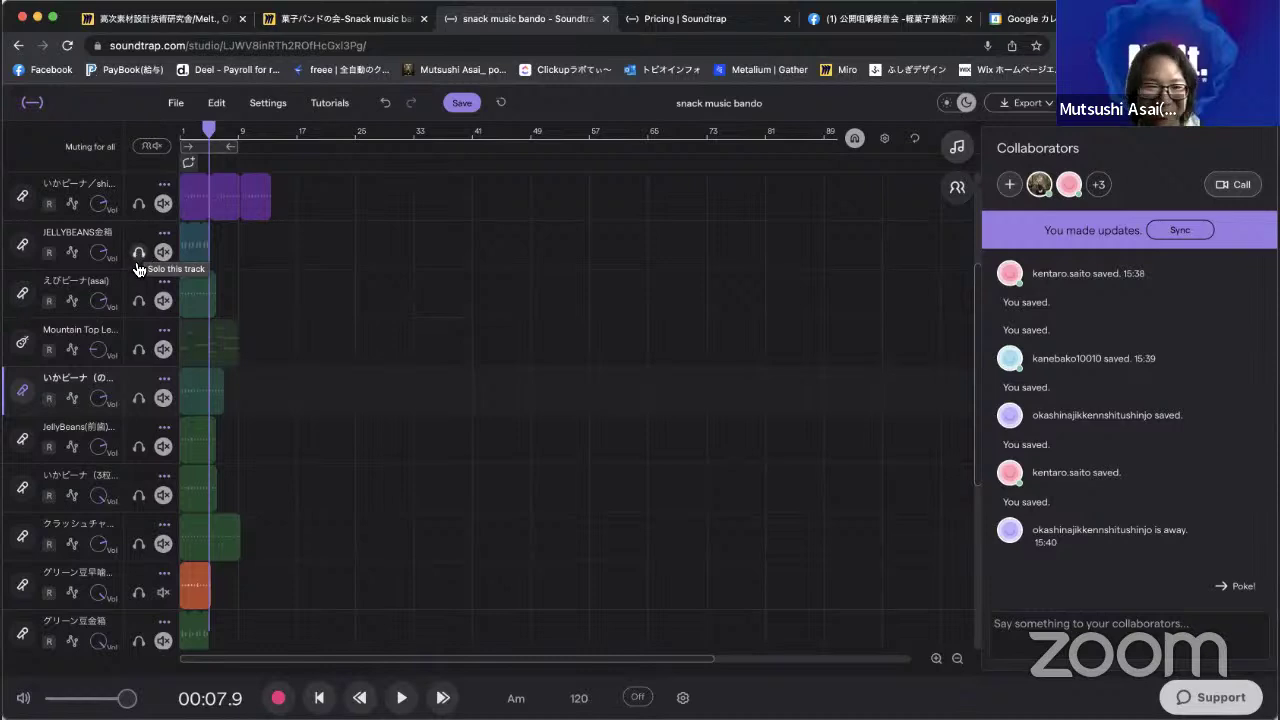
# Solo the JELLYBEANS金箱 track, listen to its clip twice from bar 1 and pause playback.
pyautogui.click(140, 252)
pyautogui.scroll(1, 200, 255)
pyautogui.press('Return')
pyautogui.press('space')
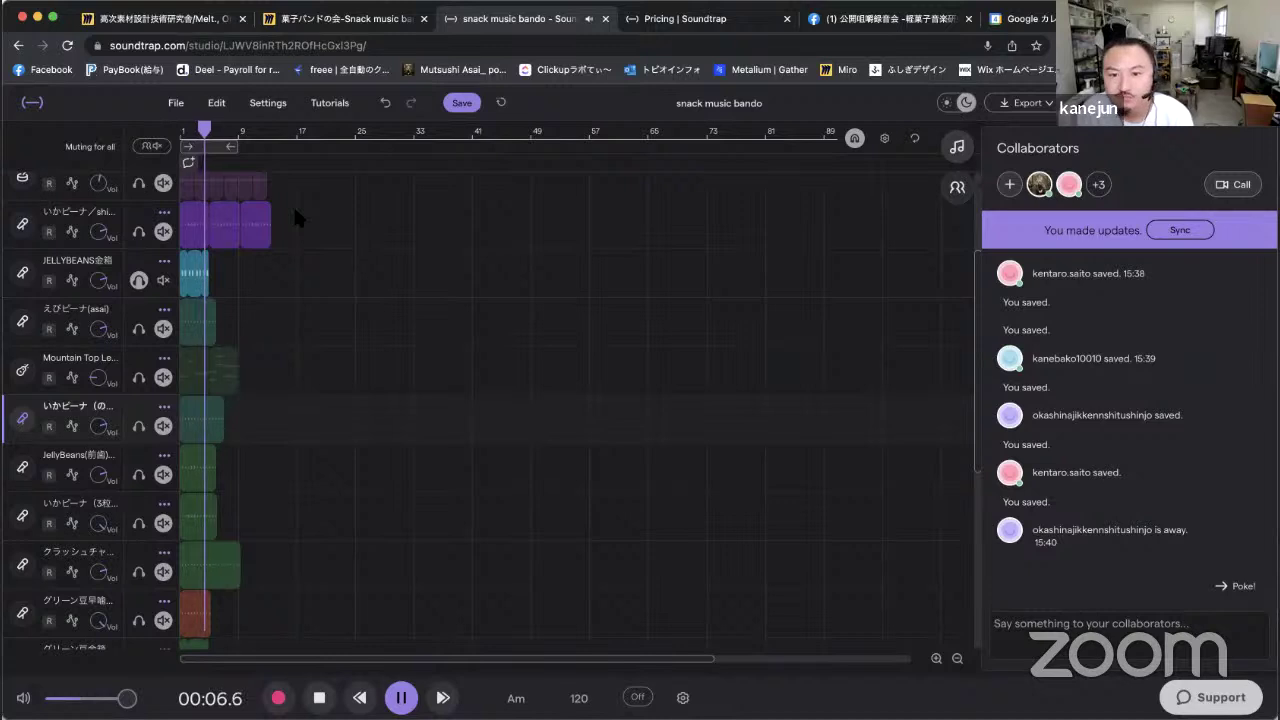
pyautogui.press('space')
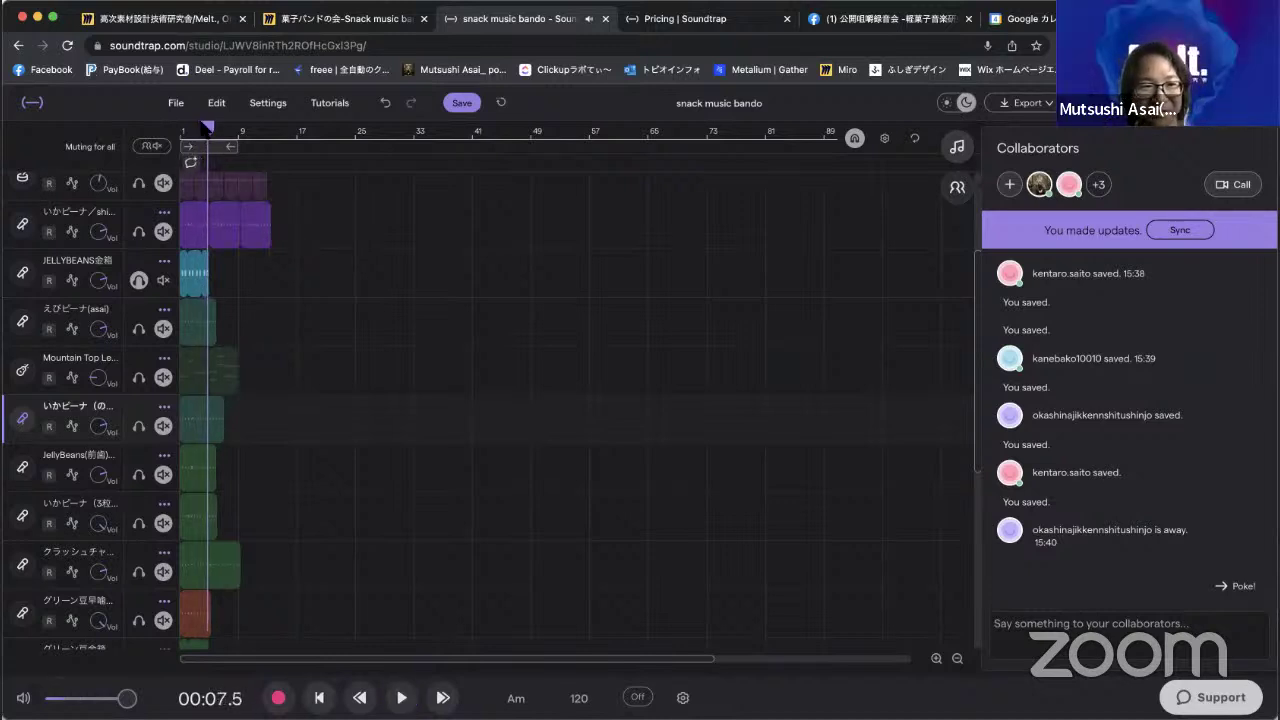
pyautogui.click(172, 133)
pyautogui.press('space')
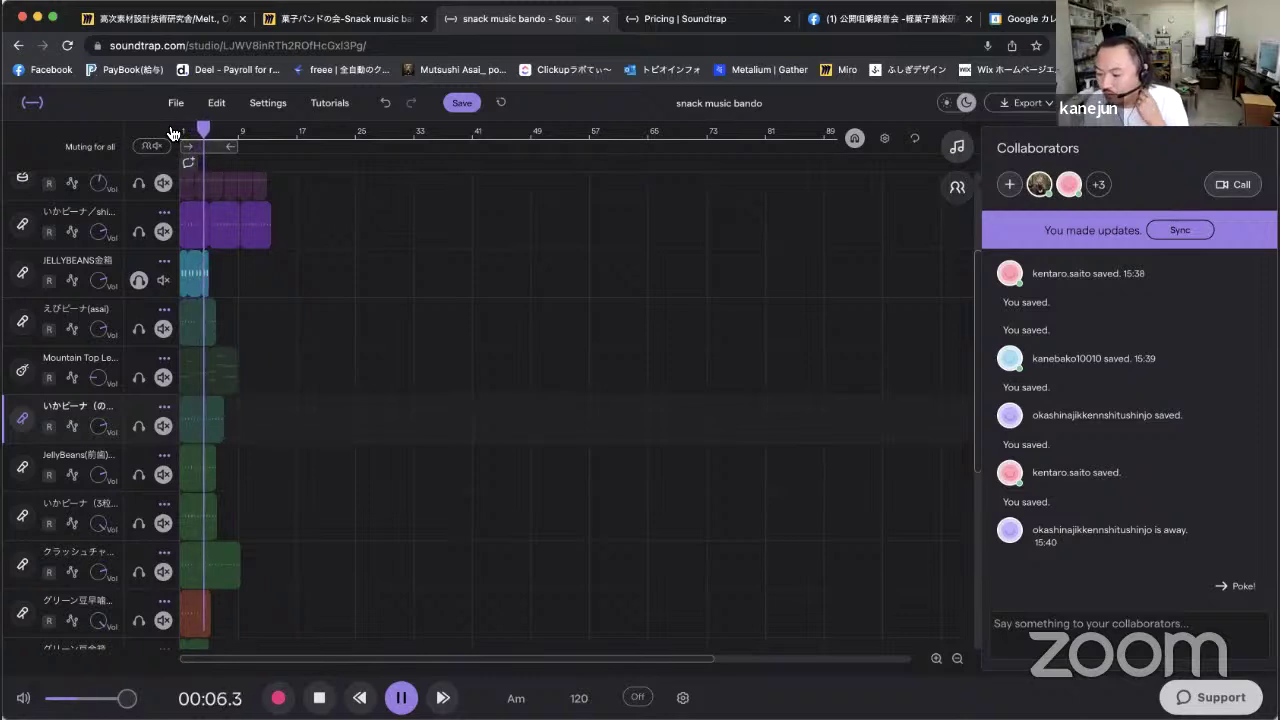
pyautogui.press('space')
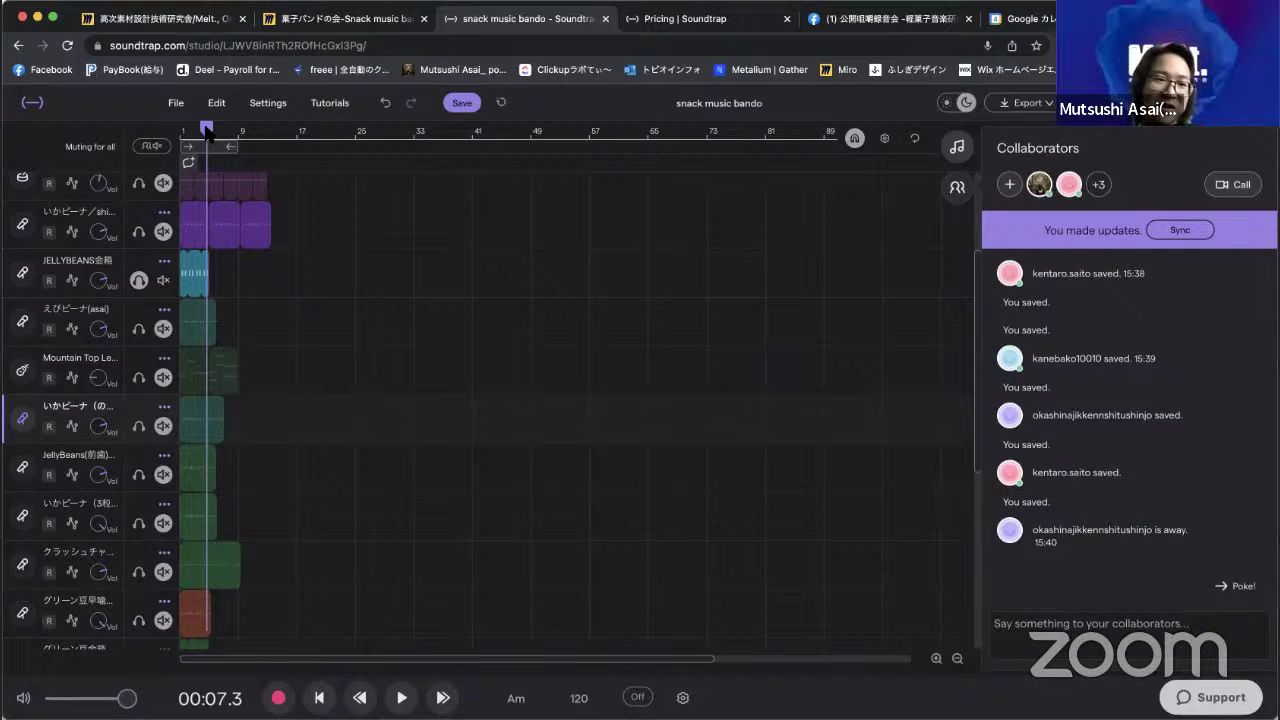
# Switch the solo from JELLYBEANS金箱 to the いかピーナ track above it, listen from bar 1, pause and mute the track.
pyautogui.scroll(3, 185, 236)
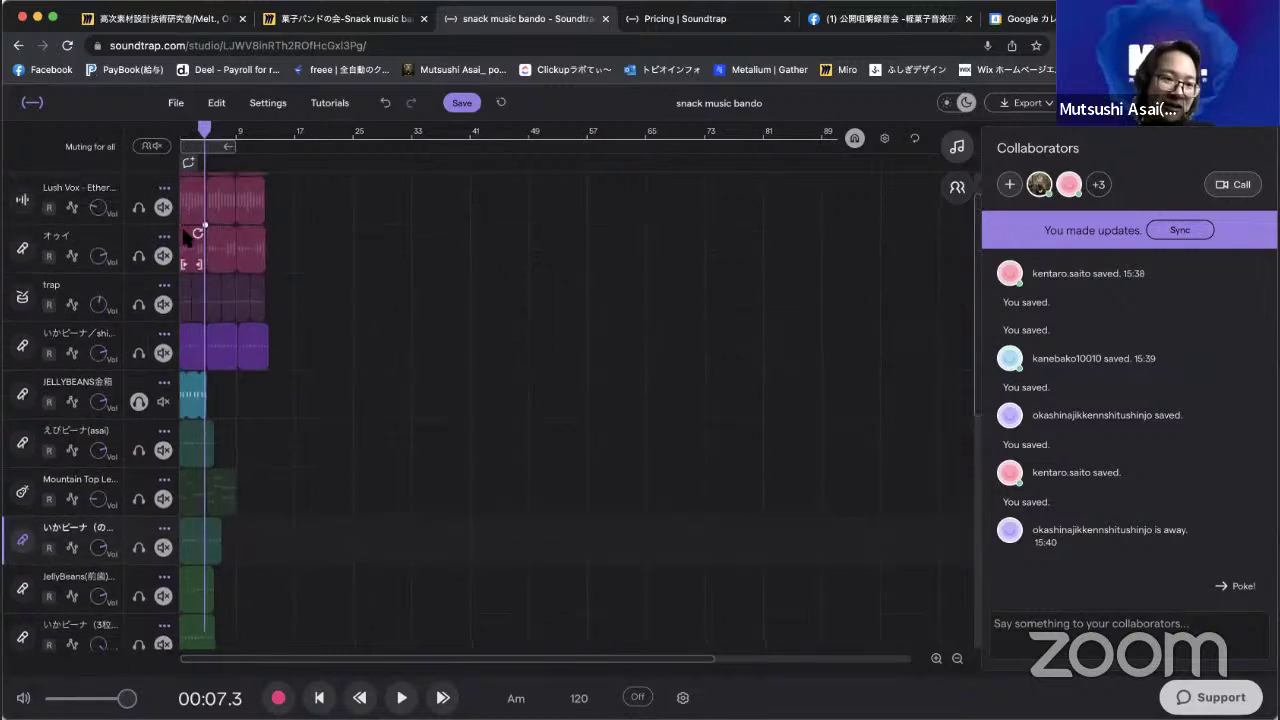
pyautogui.click(139, 354)
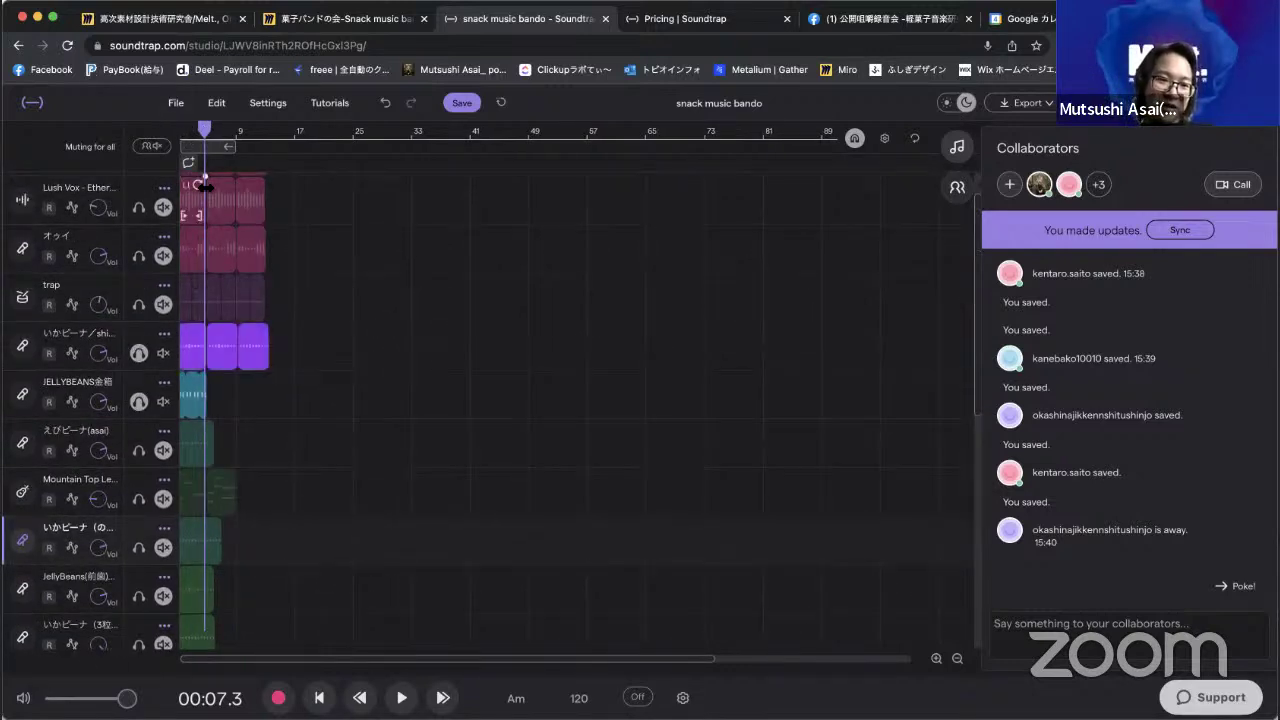
pyautogui.click(165, 403)
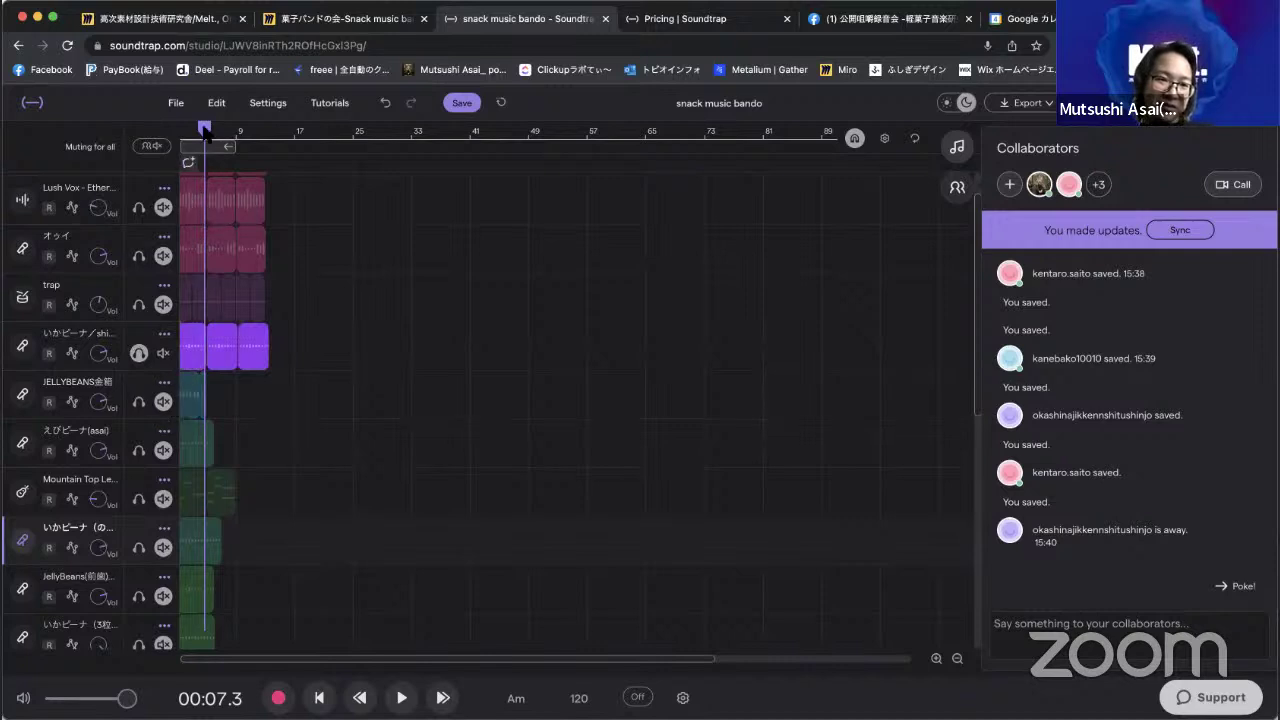
pyautogui.click(182, 128)
pyautogui.press('space')
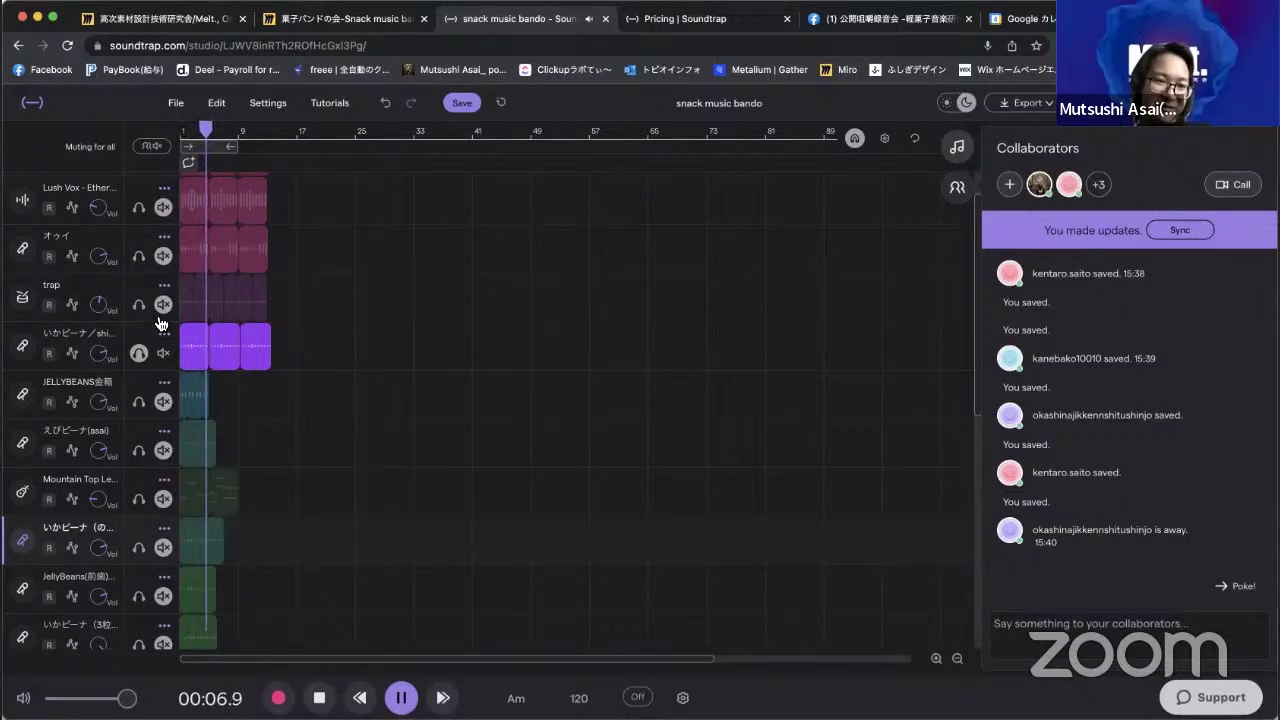
pyautogui.press('space')
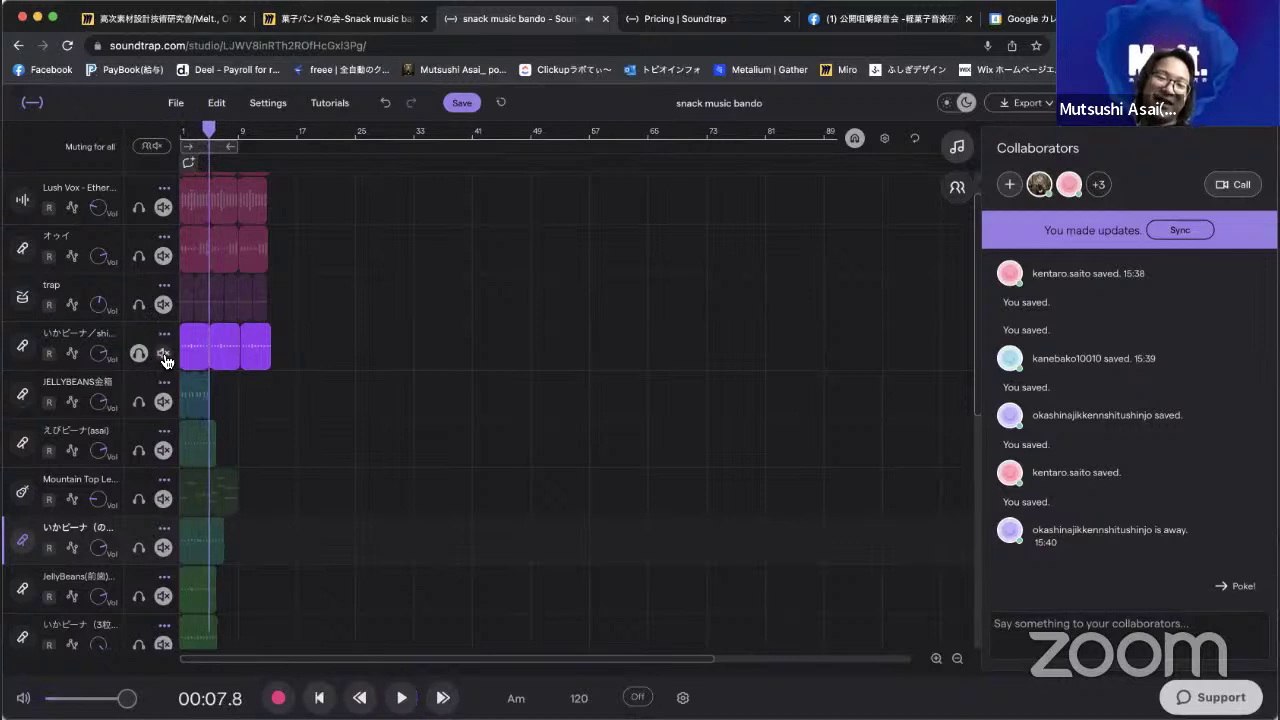
pyautogui.click(164, 358)
# Solo the チャイナマーブ track, listen to its clips from bar 1, pause and return to bar 1.
pyautogui.scroll(2, 177, 309)
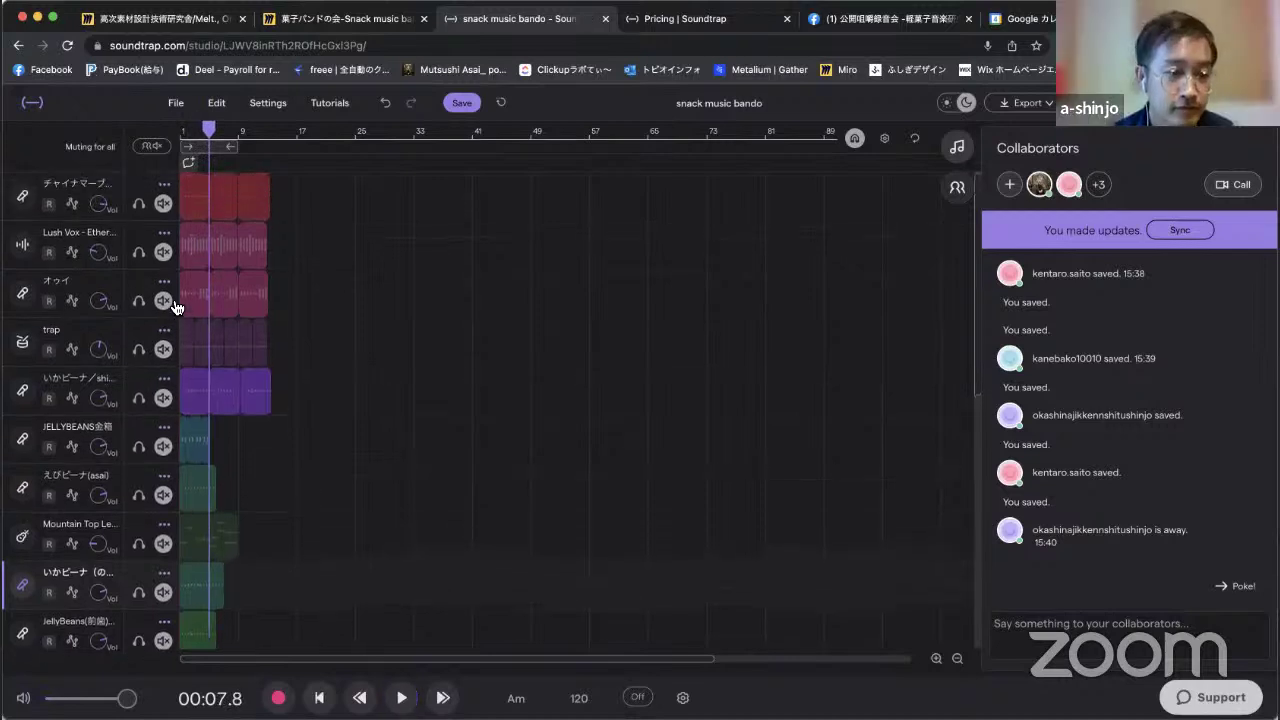
pyautogui.click(139, 203)
pyautogui.moveTo(208, 128); pyautogui.dragTo(177, 129)
pyautogui.press('space')
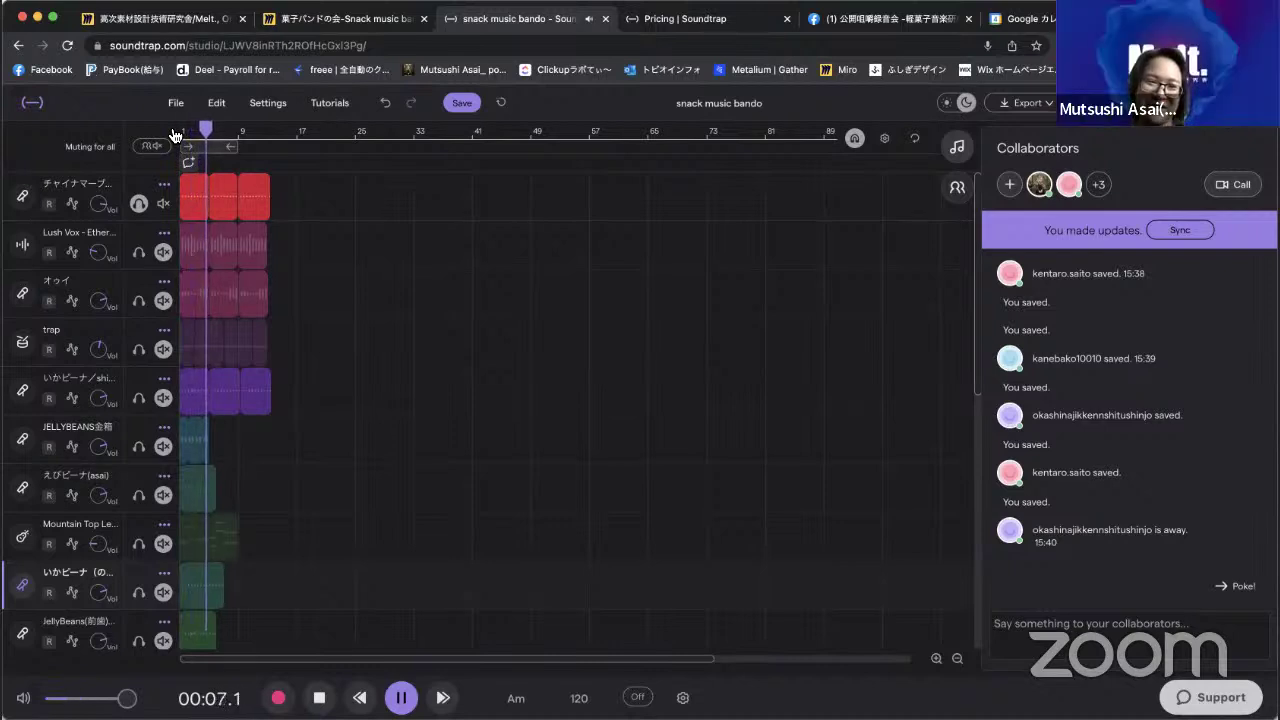
pyautogui.press('space')
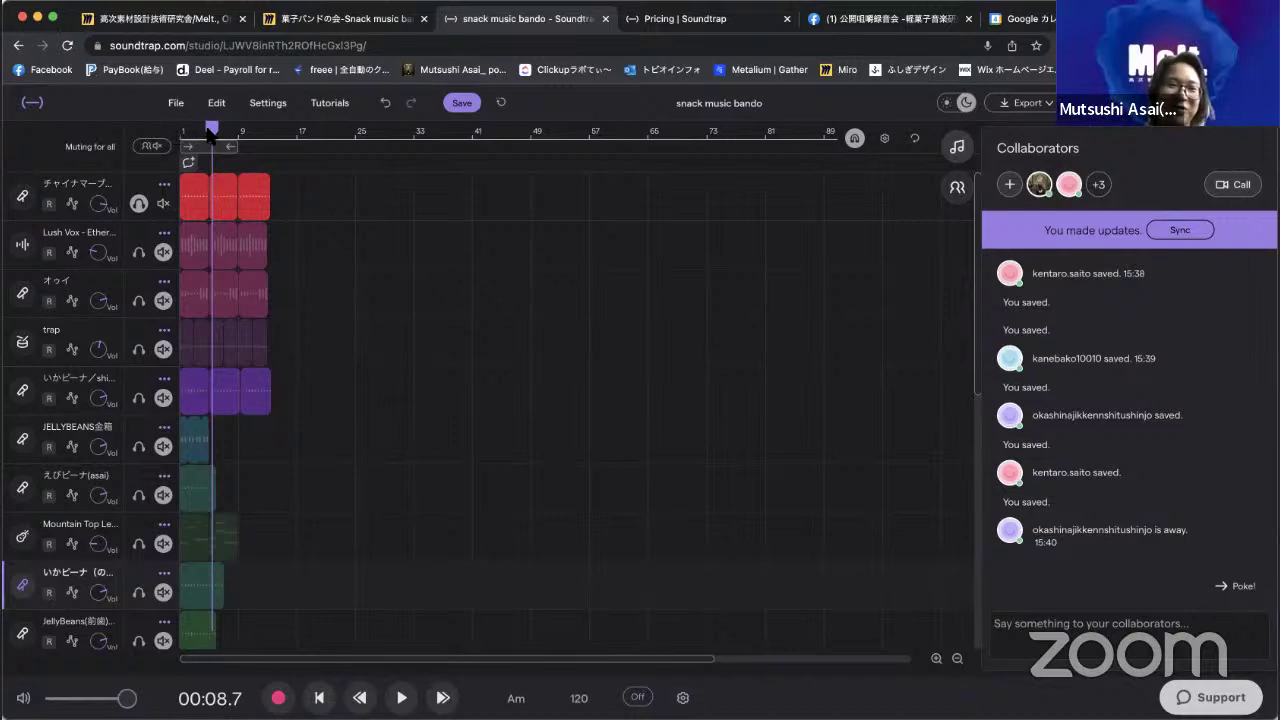
pyautogui.moveTo(211, 128); pyautogui.dragTo(170, 141)
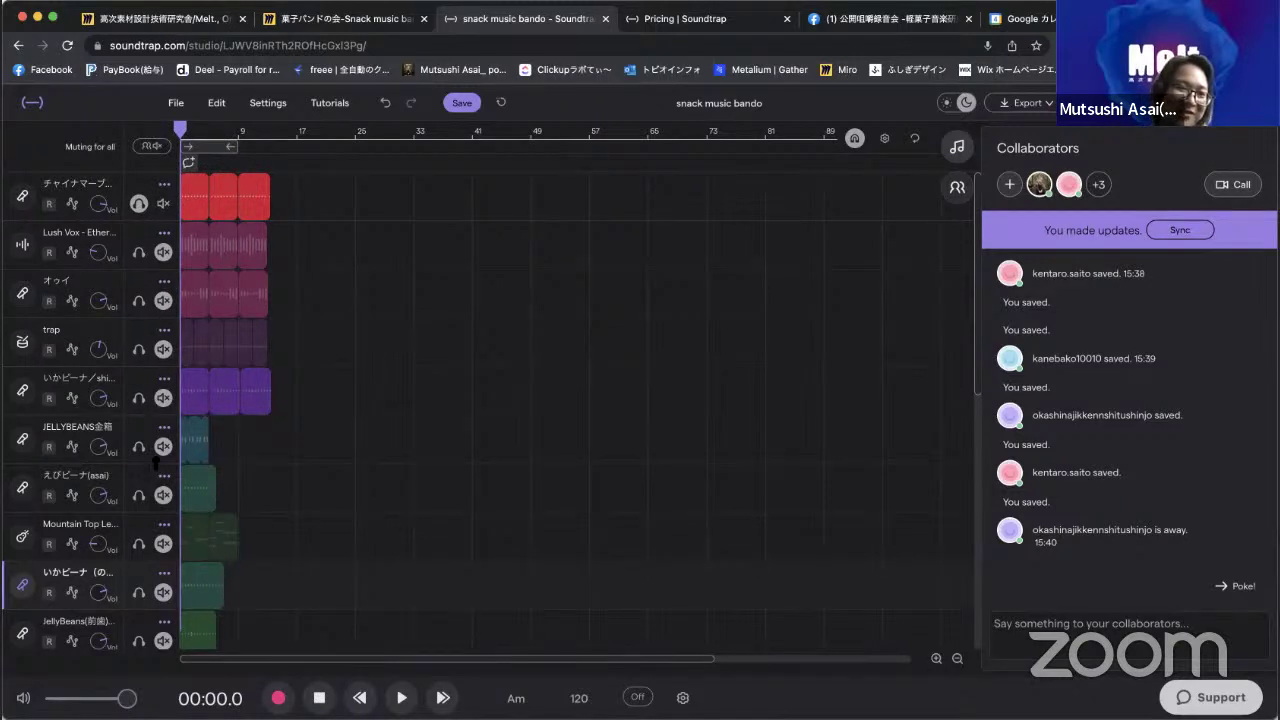
# Add the Lush Vox, オゥイ, trap and first いかピーナ tracks to the solo.
pyautogui.scroll(-1, 155, 468)
pyautogui.scroll(-1, 155, 468)
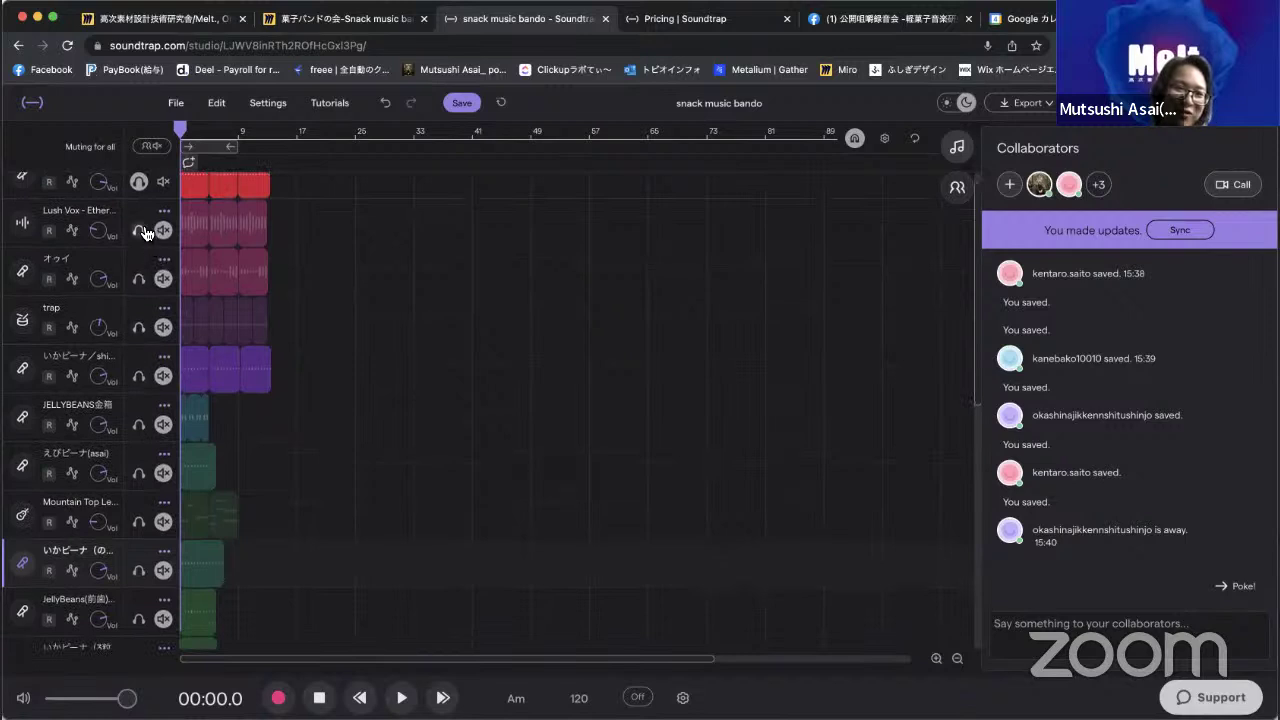
pyautogui.click(139, 230)
pyautogui.click(139, 278)
pyautogui.click(139, 327)
pyautogui.click(139, 375)
# Solo the JELLYBEANS金箱, えびピーナ, Mountain Top and following いかピーナ(の tracks as well.
pyautogui.scroll(-1, 146, 396)
pyautogui.scroll(-1, 146, 396)
pyautogui.click(139, 409)
pyautogui.scroll(-6, 143, 405)
pyautogui.click(139, 391)
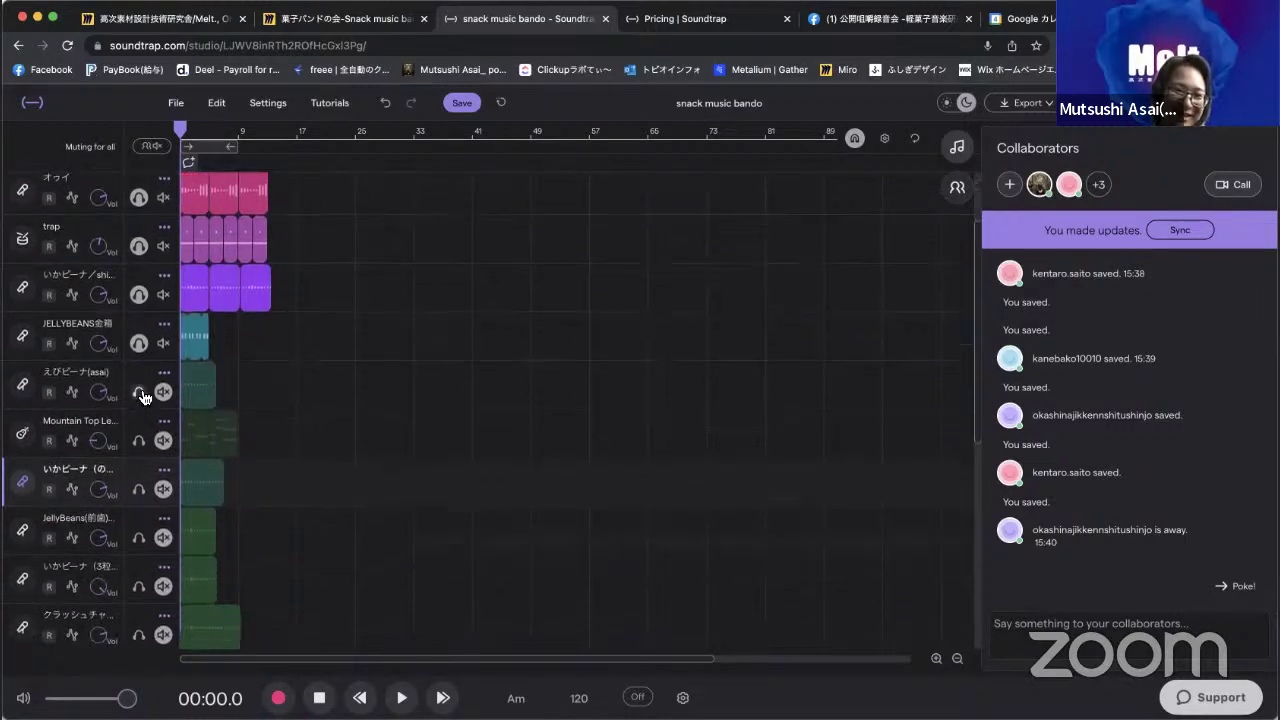
pyautogui.click(140, 443)
pyautogui.click(139, 489)
# Solo the JellyBeans(前歯), いかピーナ (3粒), クラッシュチャ, グリーン豆早噛, グリーン豆金箱 and こんぺいとう tracks too.
pyautogui.scroll(-5, 145, 498)
pyautogui.click(139, 473)
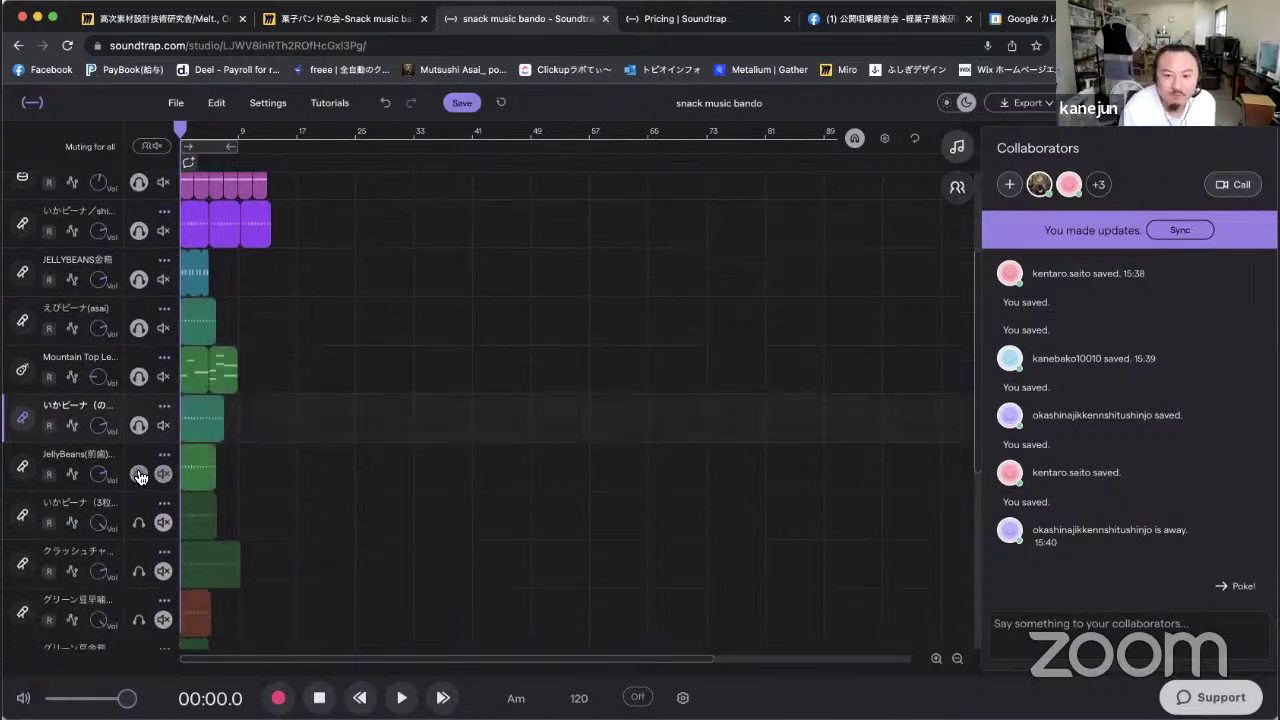
pyautogui.click(139, 522)
pyautogui.scroll(-7, 139, 515)
pyautogui.click(139, 471)
pyautogui.click(140, 519)
pyautogui.scroll(-3, 144, 521)
pyautogui.click(139, 534)
pyautogui.click(139, 582)
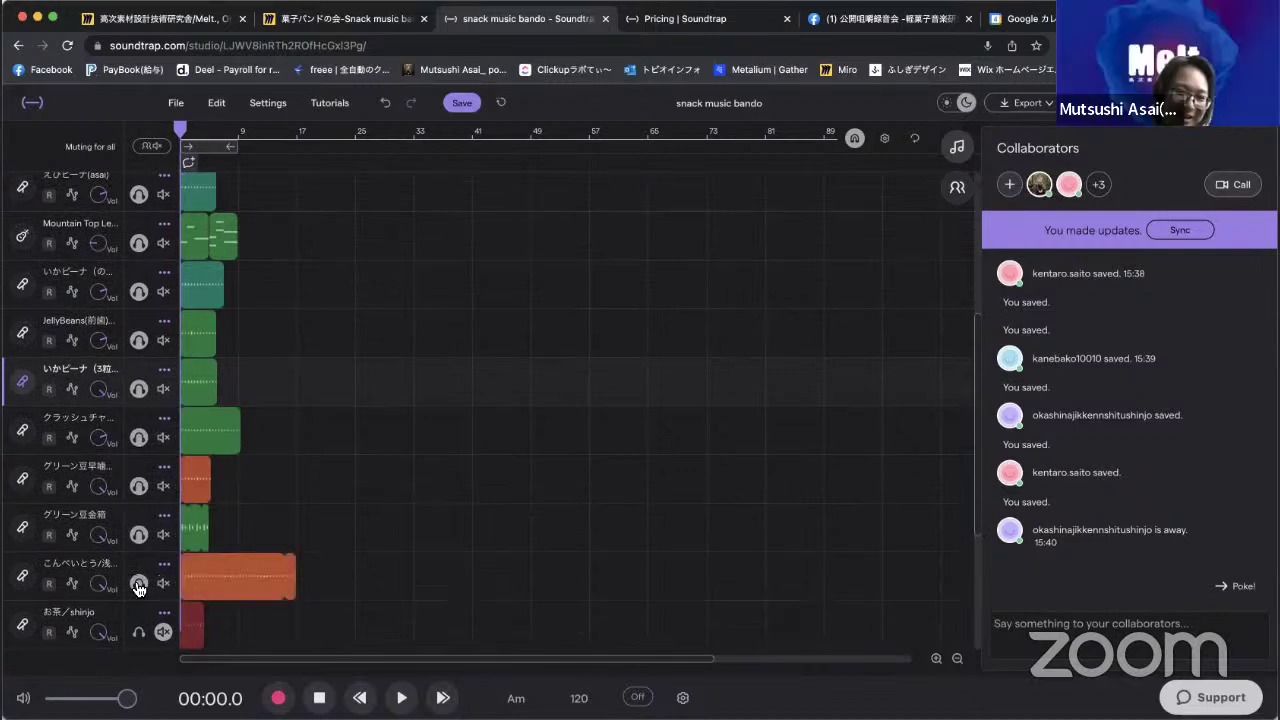
# Solo the remaining お茶, ベビースター, うすピー金箱, グリーン豆7粒早 and 金平糖コロコロ tracks.
pyautogui.scroll(-4, 139, 590)
pyautogui.scroll(-1, 139, 590)
pyautogui.click(139, 550)
pyautogui.click(139, 597)
pyautogui.scroll(-3, 139, 595)
pyautogui.click(140, 572)
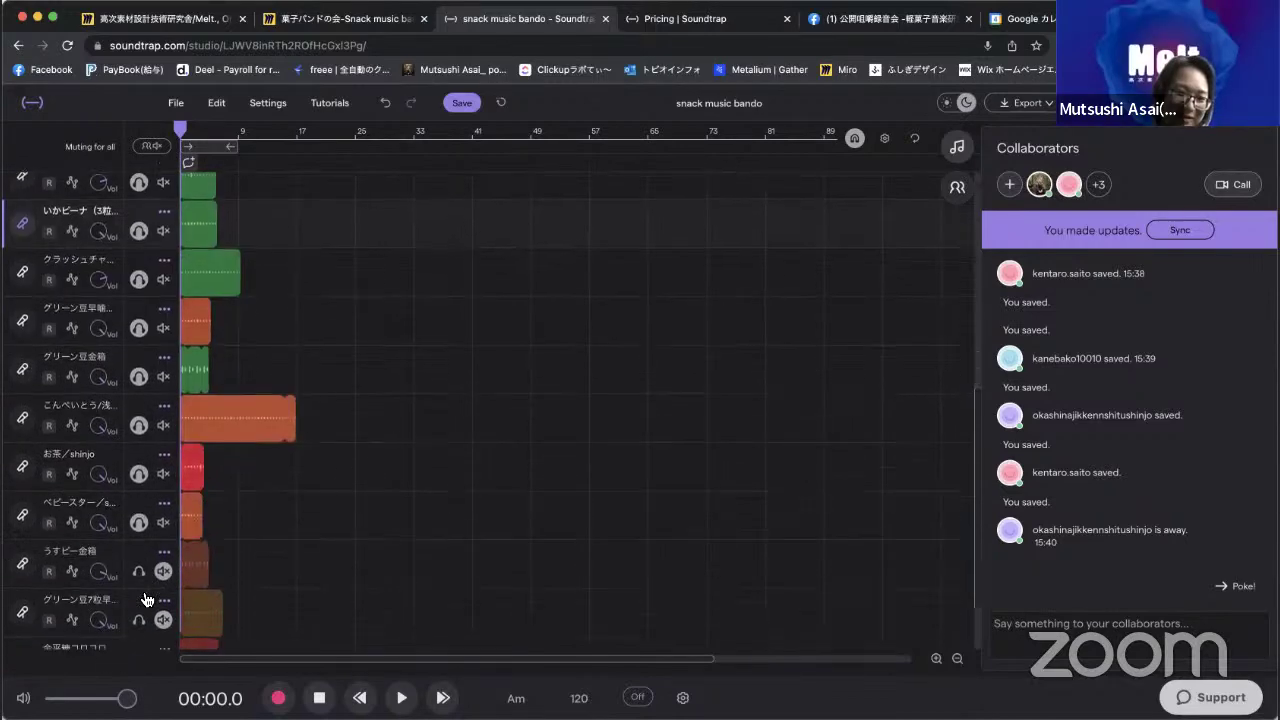
pyautogui.scroll(-2, 141, 585)
pyautogui.click(140, 582)
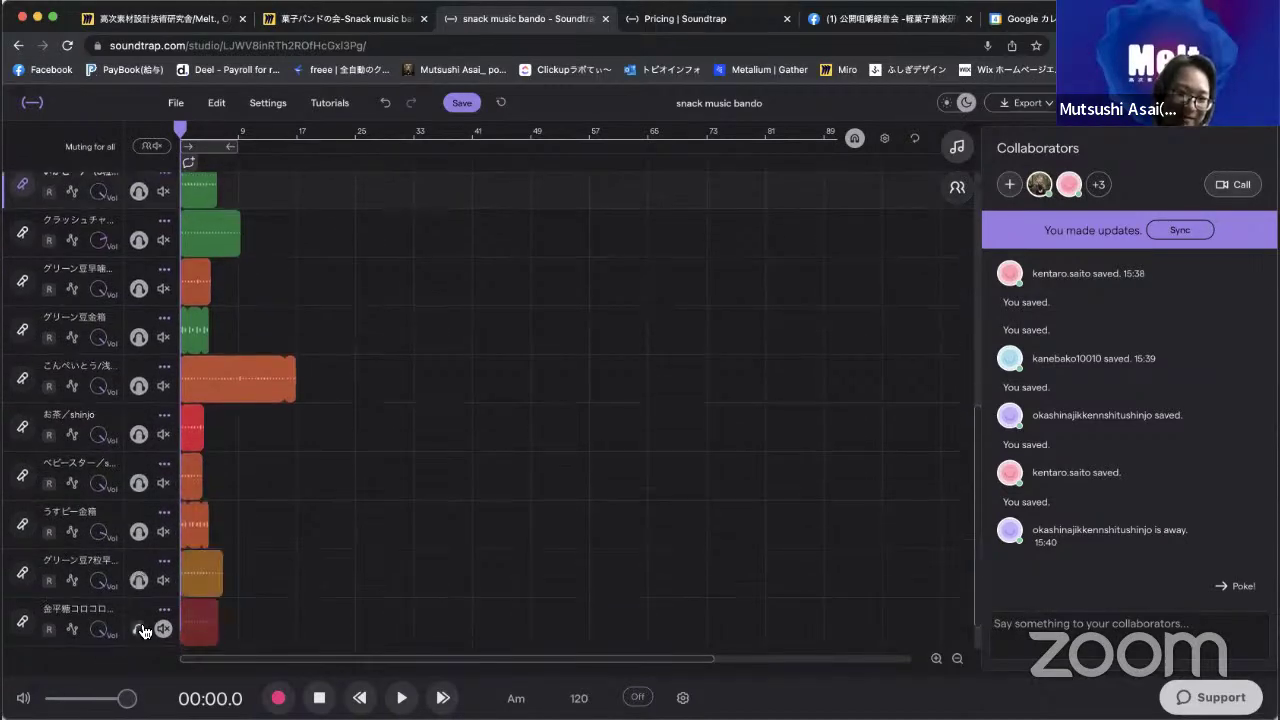
pyautogui.click(141, 628)
# Play all the soloed tracks together from bar 1.
pyautogui.scroll(-2, 144, 630)
pyautogui.scroll(10, 164, 493)
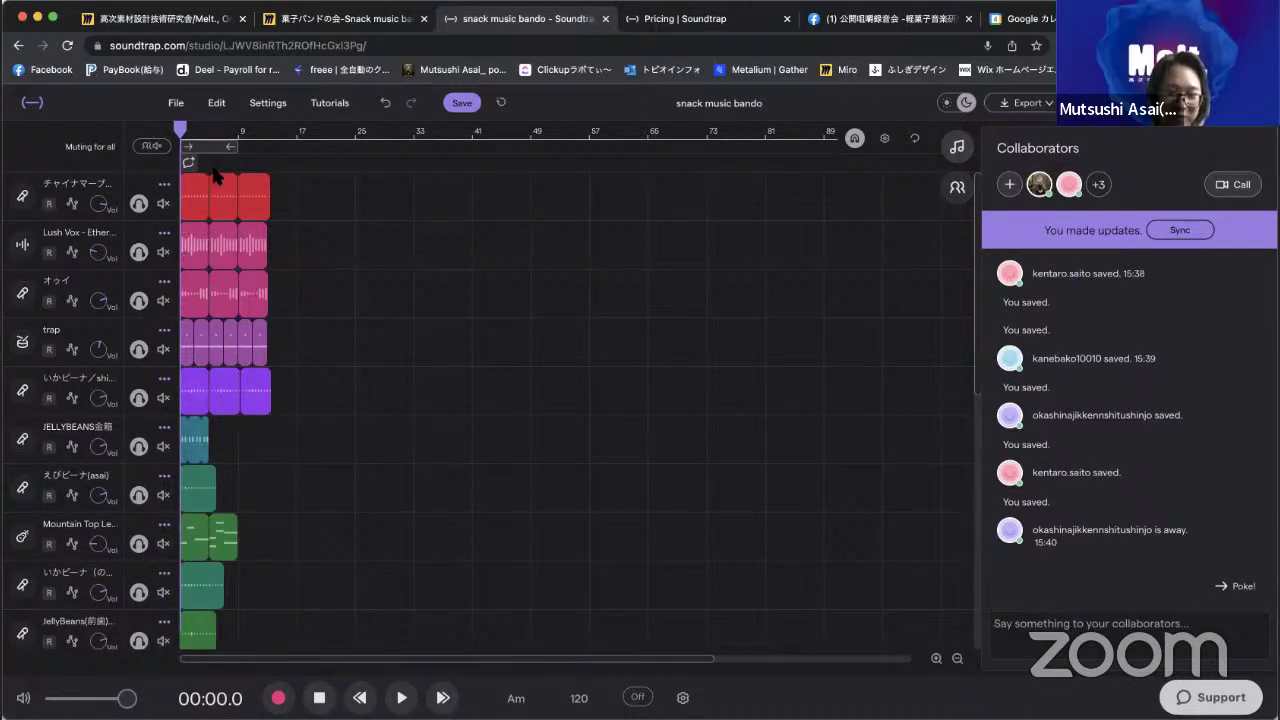
pyautogui.press('space')
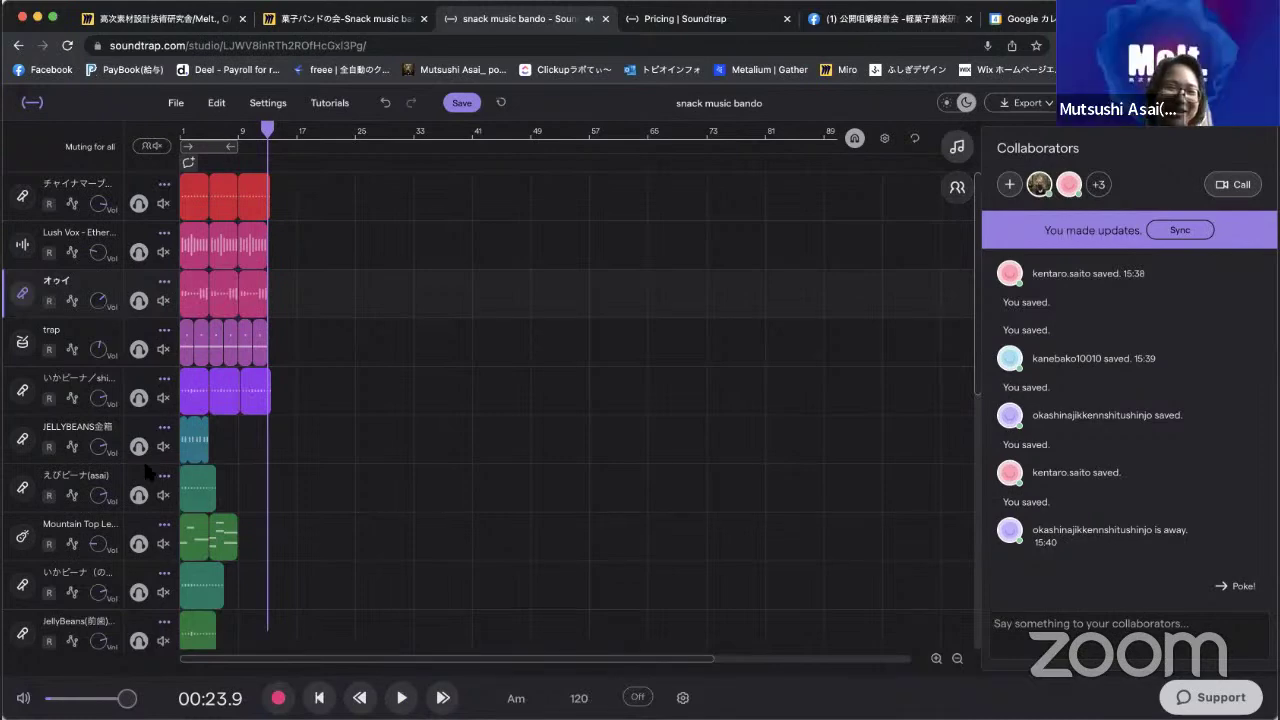
# Return to bar 1 and replay the full mix of soloed tracks.
pyautogui.scroll(-5, 250, 540)
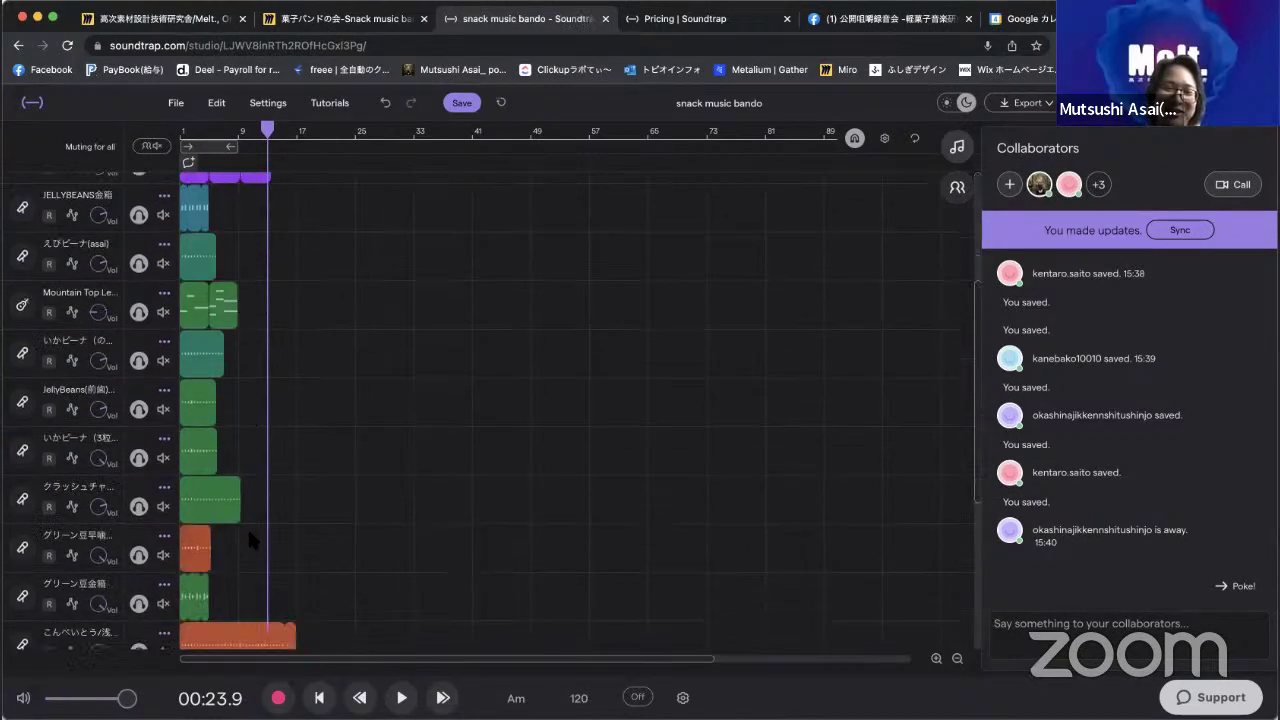
pyautogui.scroll(5, 253, 465)
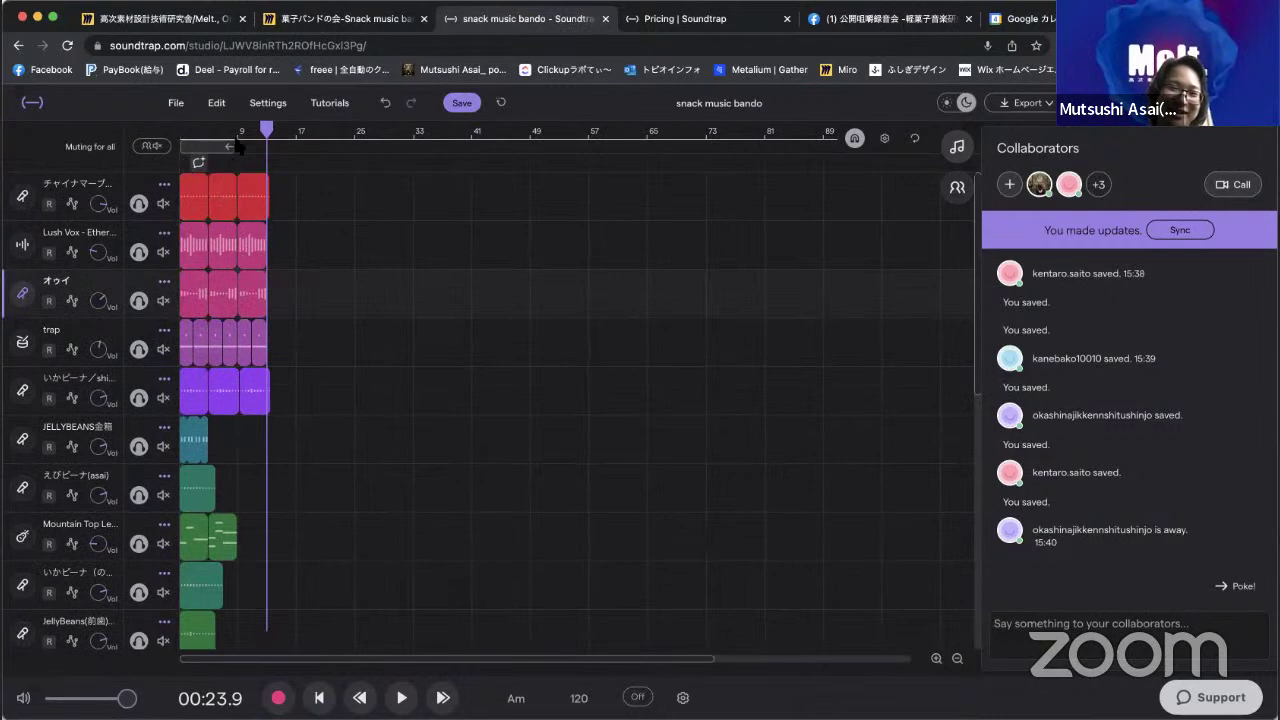
pyautogui.click(200, 135)
pyautogui.click(180, 132)
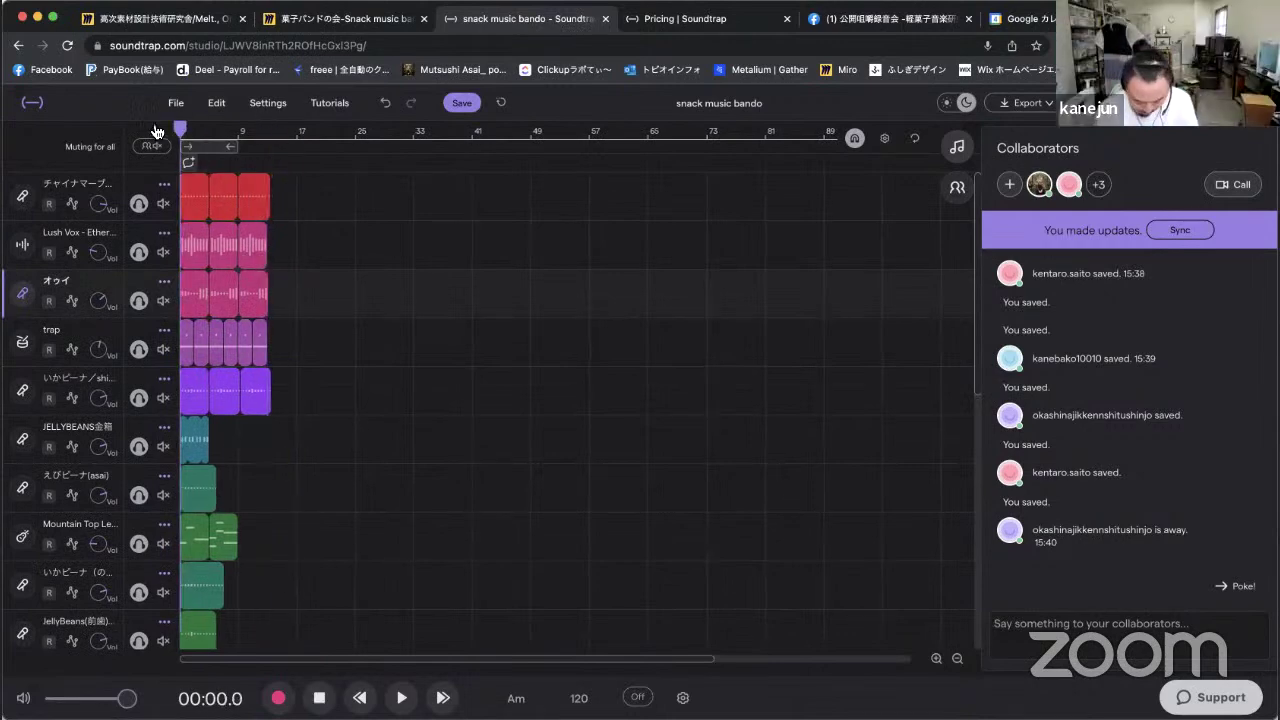
pyautogui.press('space')
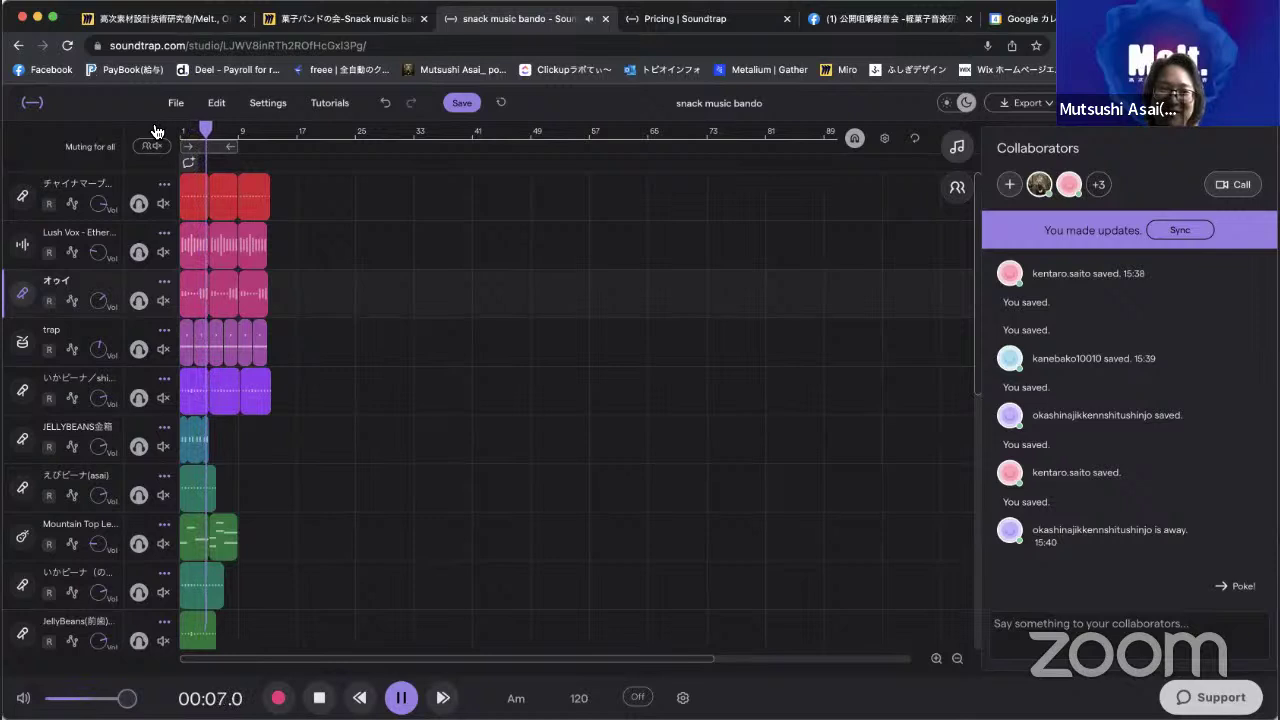
# Stop playback and mute the Lush Vox, trap and オゥイ tracks.
pyautogui.press('space')
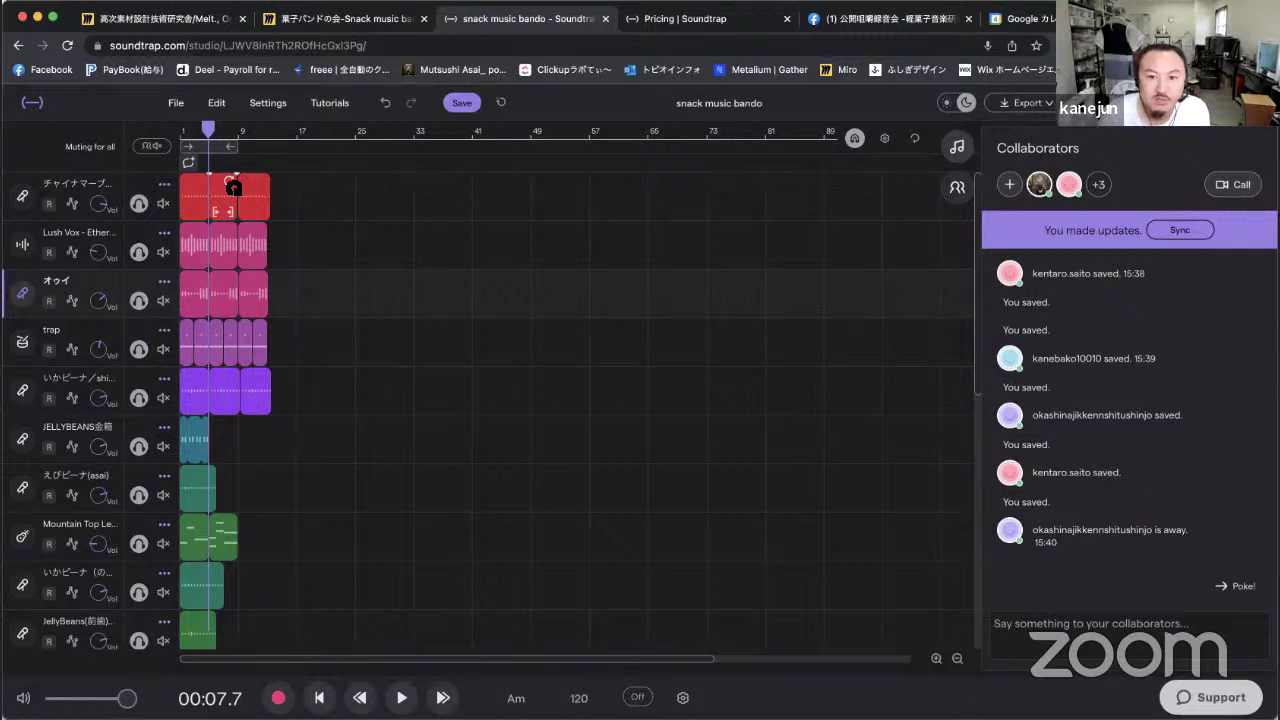
pyautogui.click(166, 251)
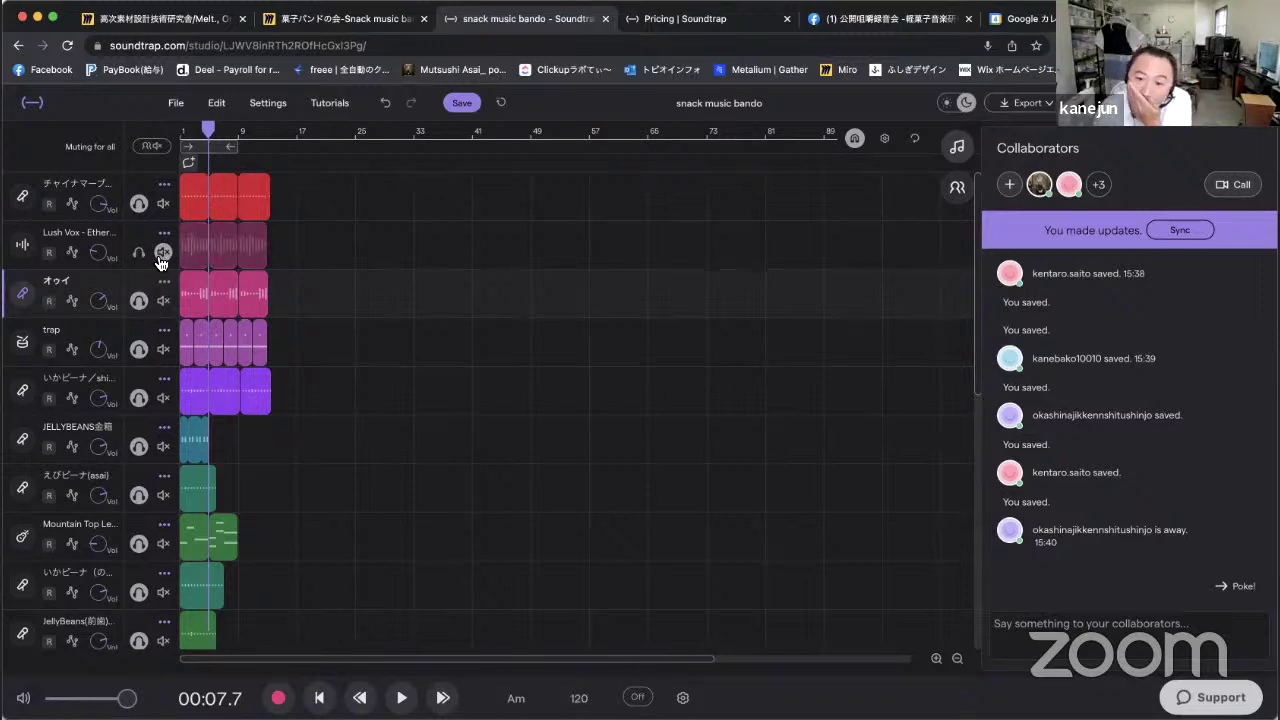
pyautogui.click(162, 349)
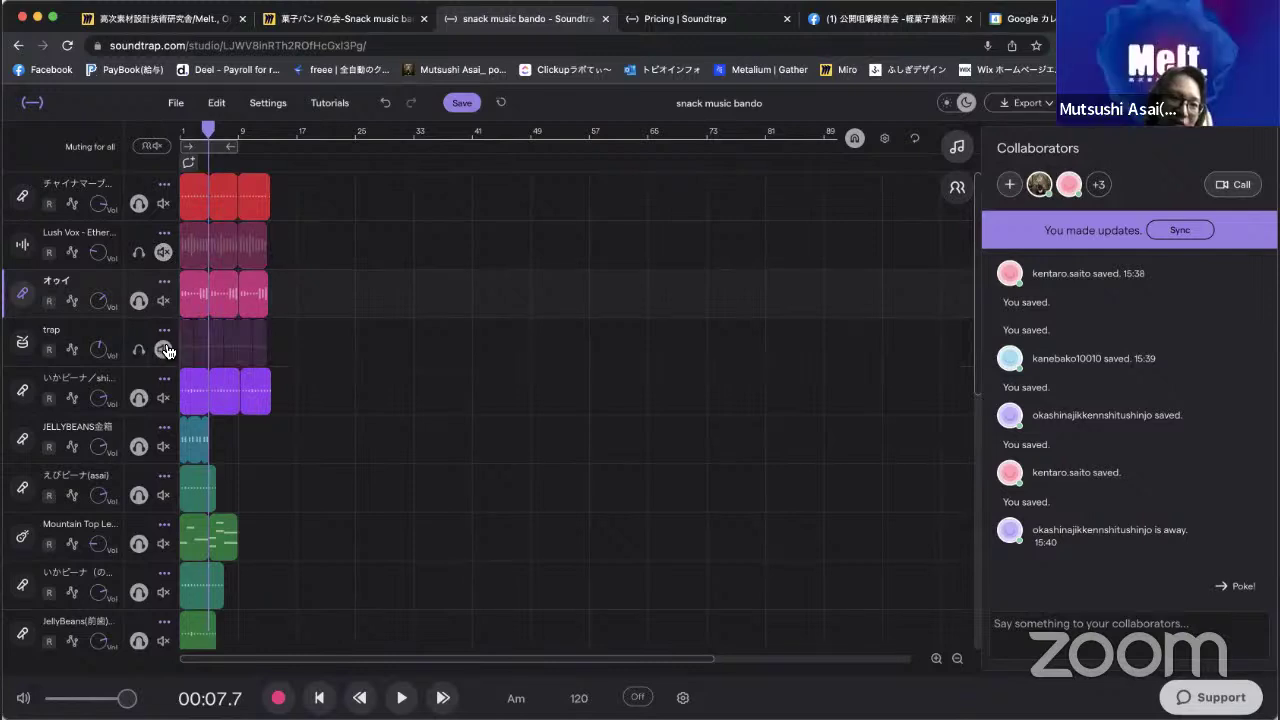
pyautogui.click(165, 301)
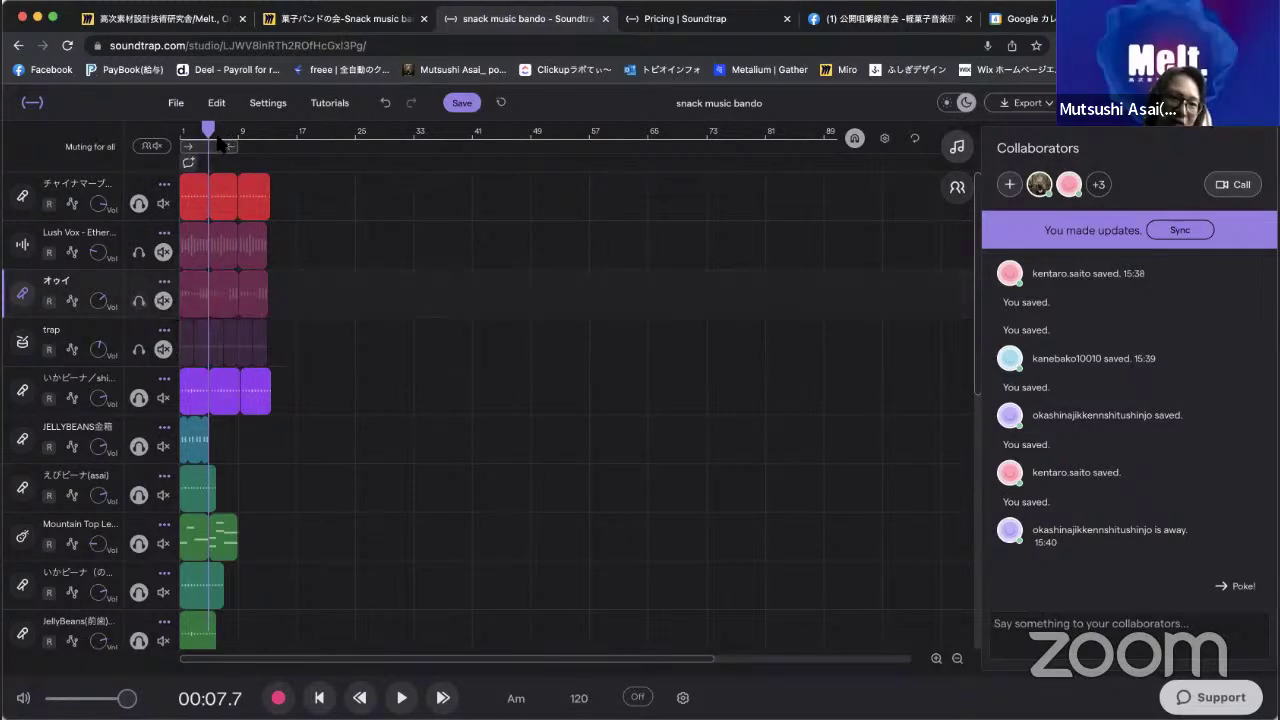
# Play the remaining tracks from bar 1 and mute the Mountain Top melody track during playback.
pyautogui.moveTo(208, 129); pyautogui.dragTo(166, 134)
pyautogui.press('space')
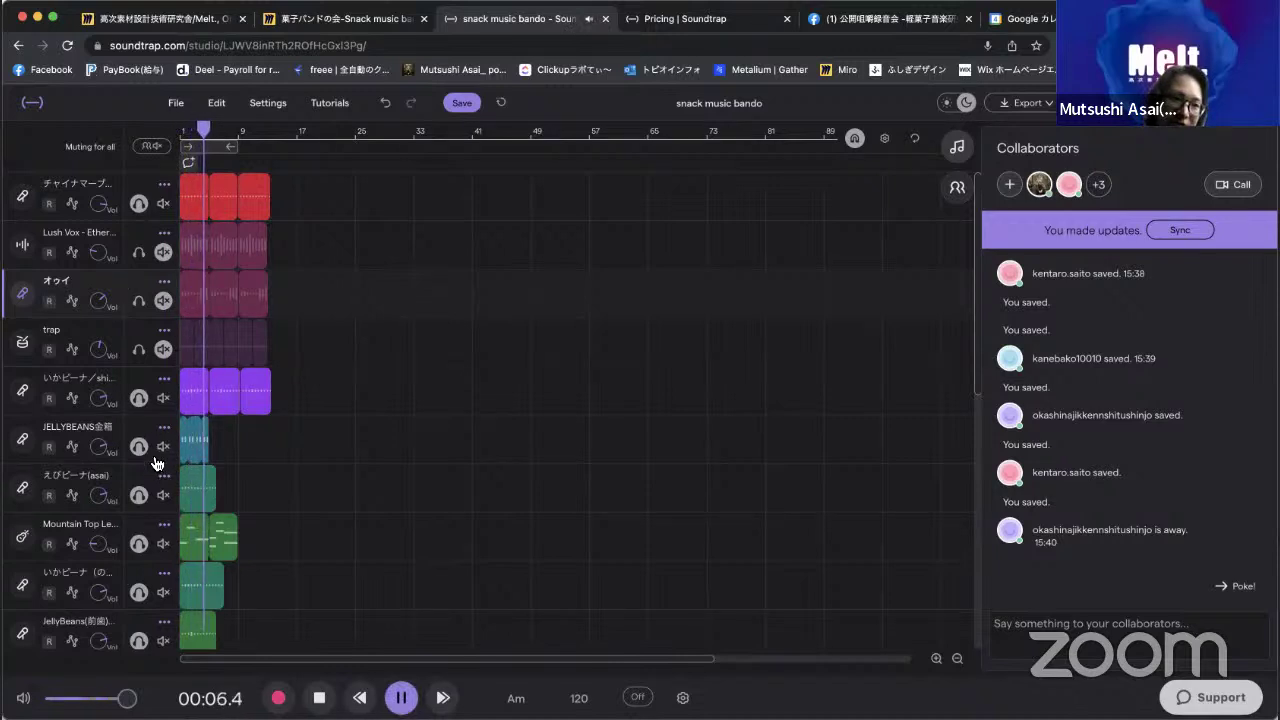
pyautogui.scroll(-3, 120, 470)
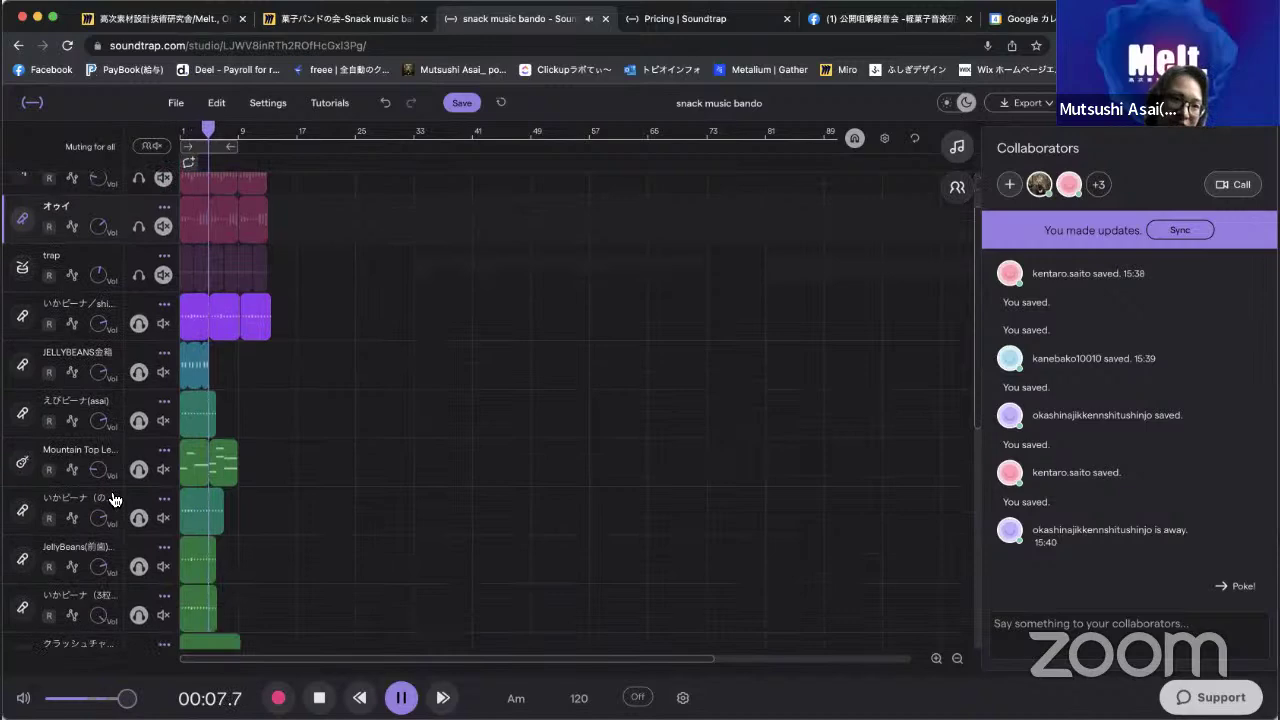
pyautogui.click(163, 469)
pyautogui.scroll(1, 184, 418)
pyautogui.scroll(1, 184, 418)
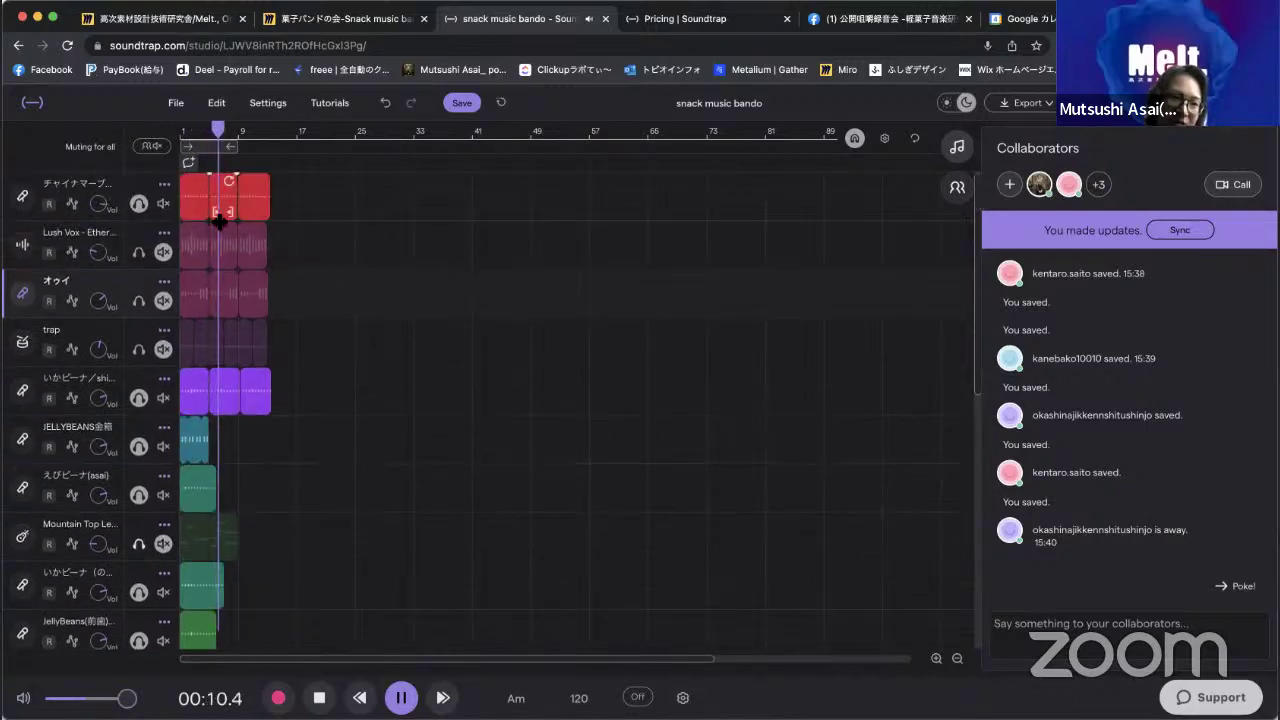
# Replay the mix from bar 1, stop it and mute the JELLYBEANS金箱 track.
pyautogui.click(183, 131)
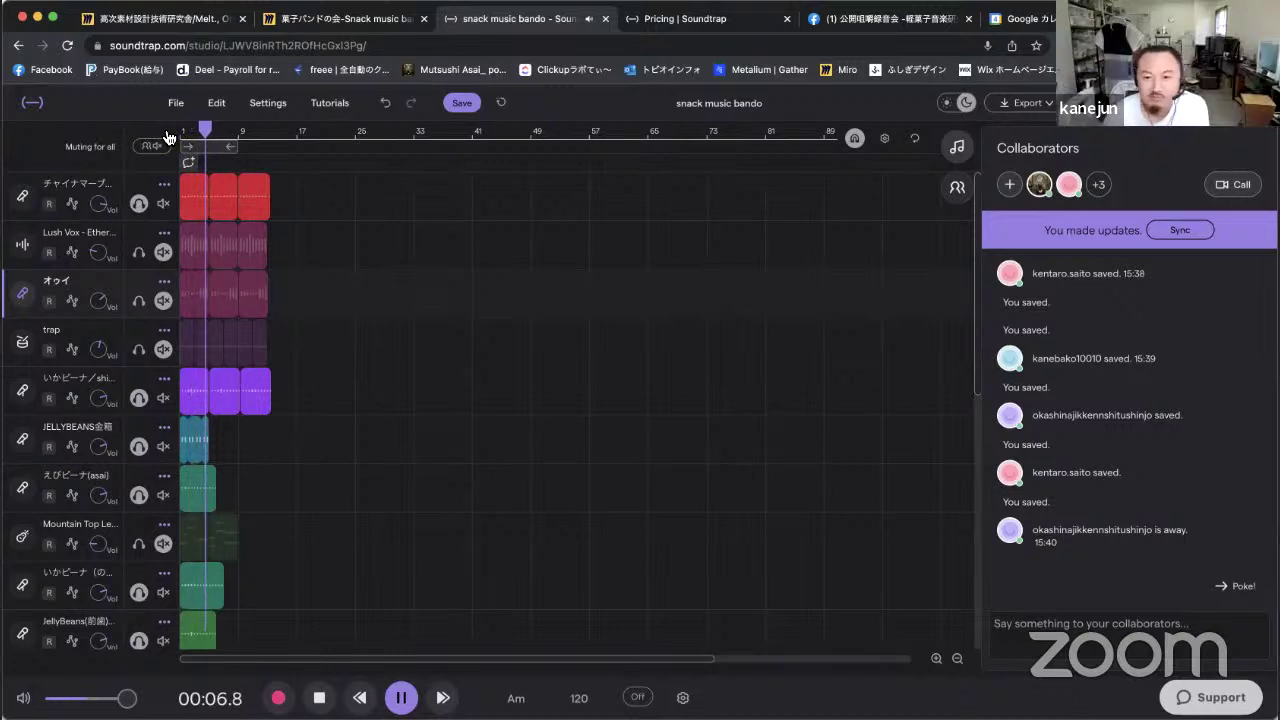
pyautogui.press('space')
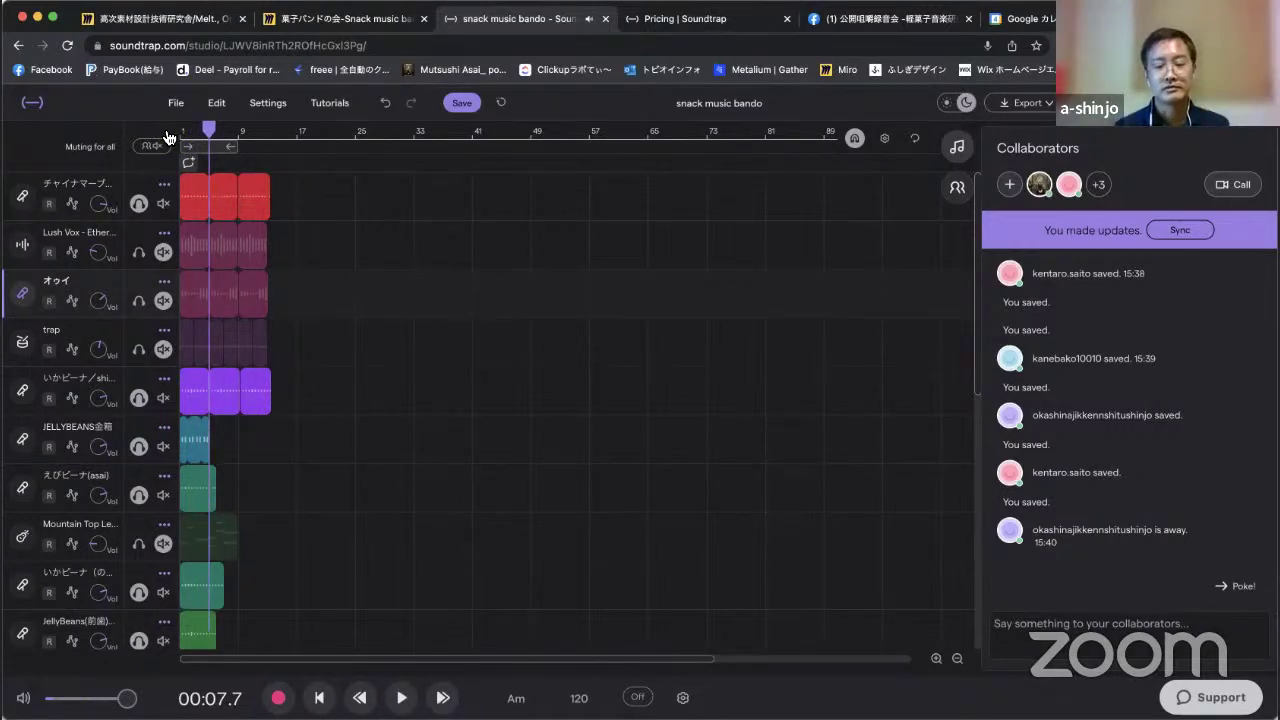
pyautogui.click(163, 446)
# Play the opening of the remaining snack-sound tracks from bar 1 several times, stopping after the final pass.
pyautogui.click(182, 129)
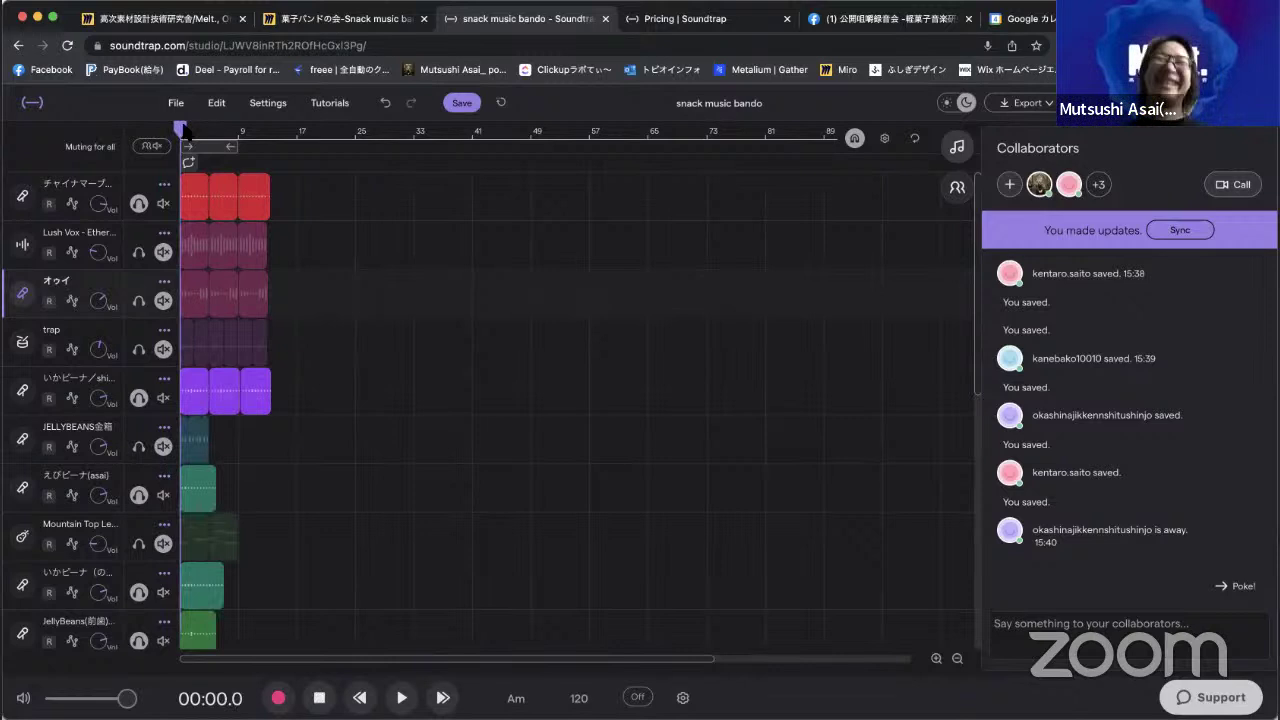
pyautogui.press('space')
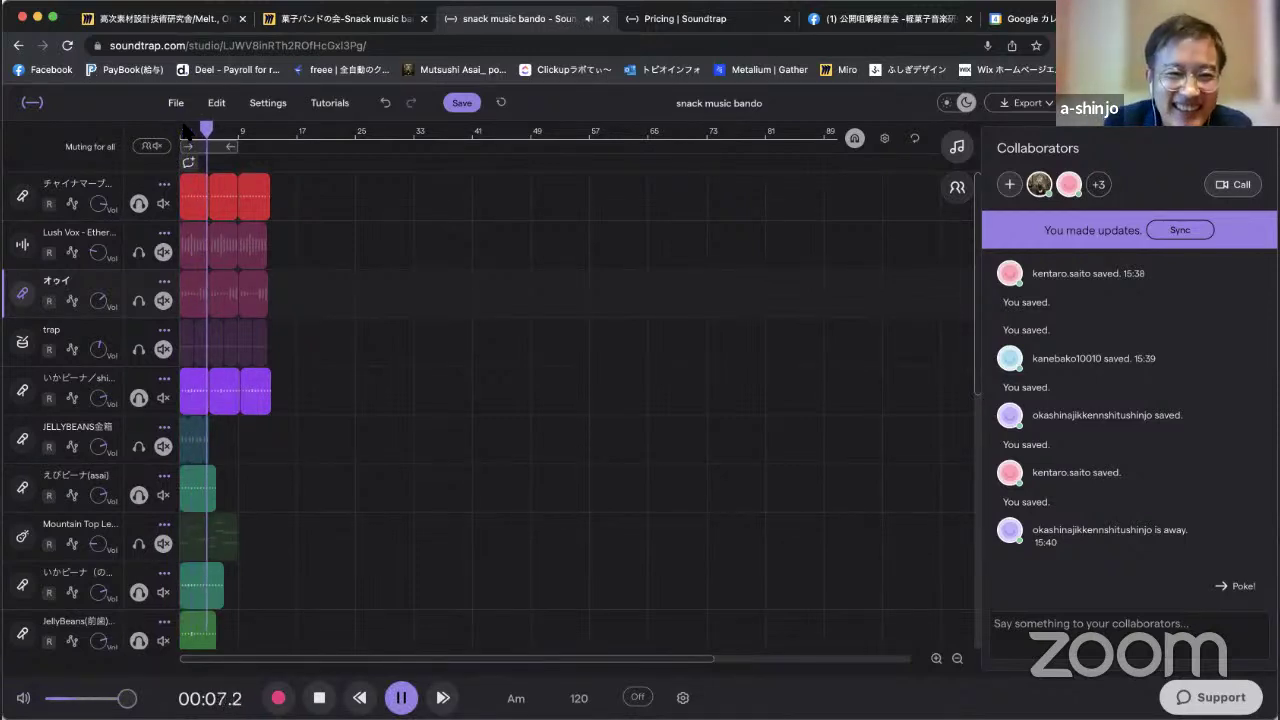
pyautogui.click(183, 129)
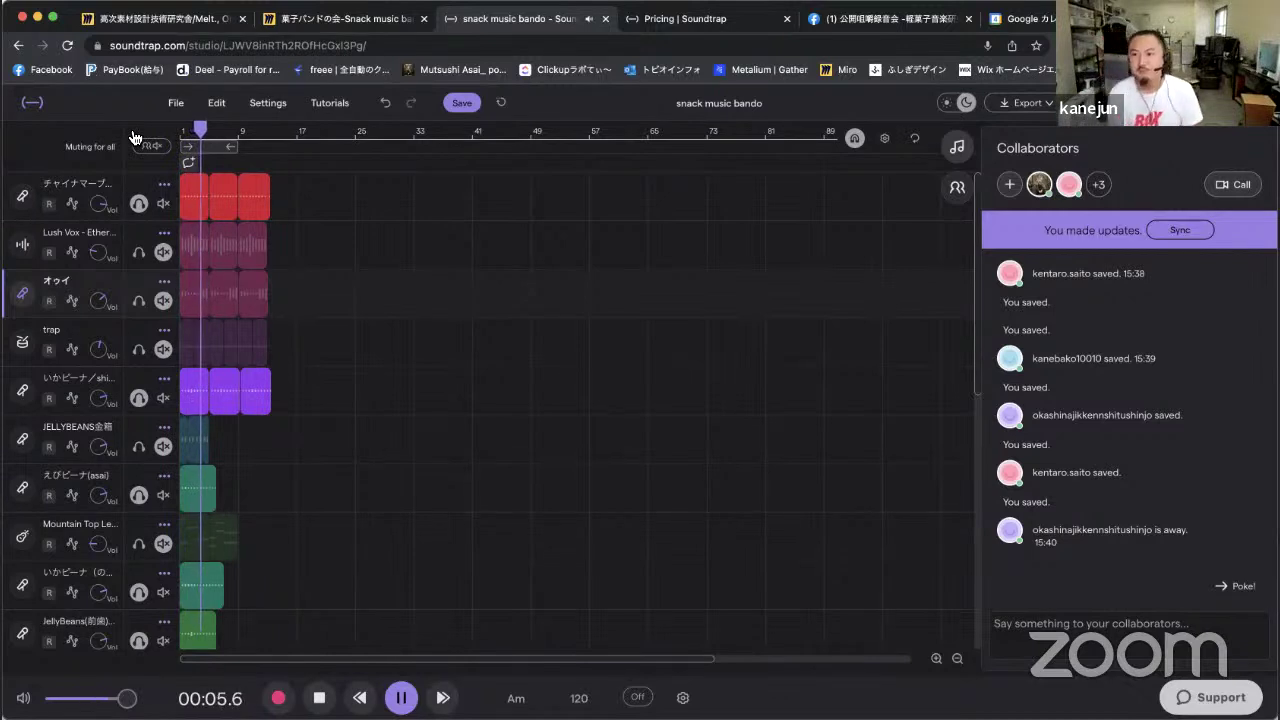
pyautogui.press('space')
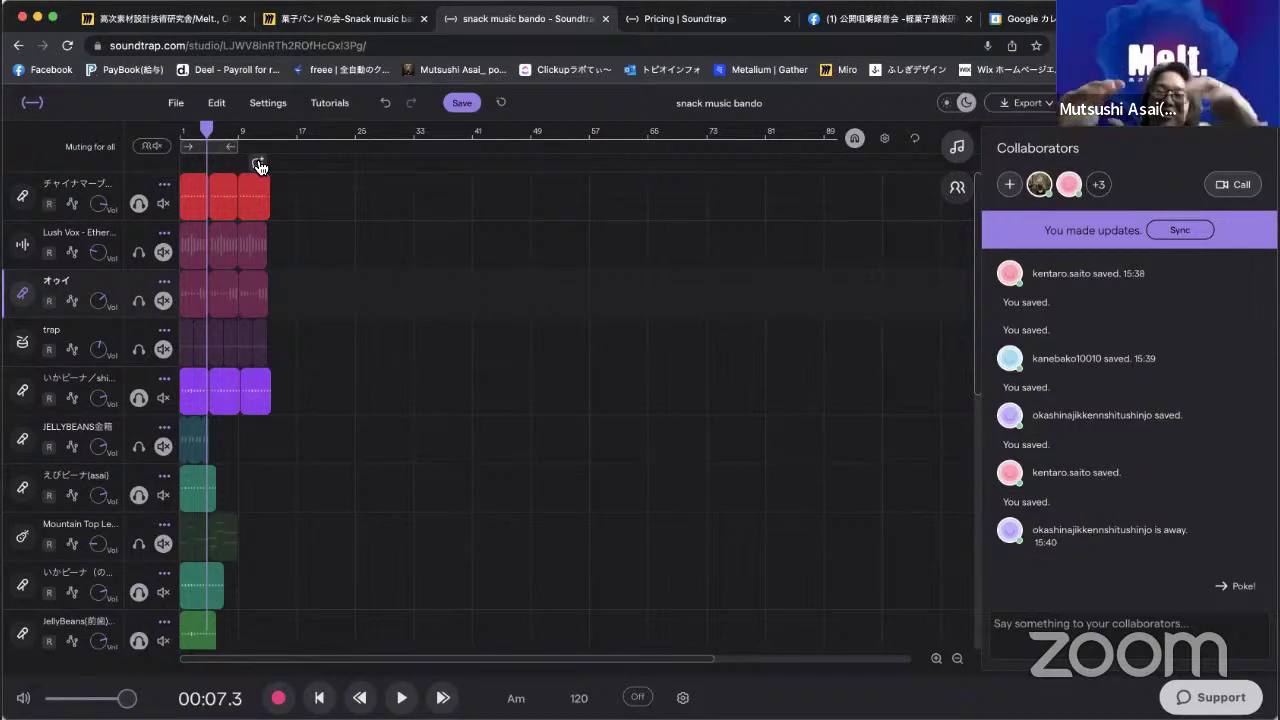
pyautogui.click(174, 134)
pyautogui.press('space')
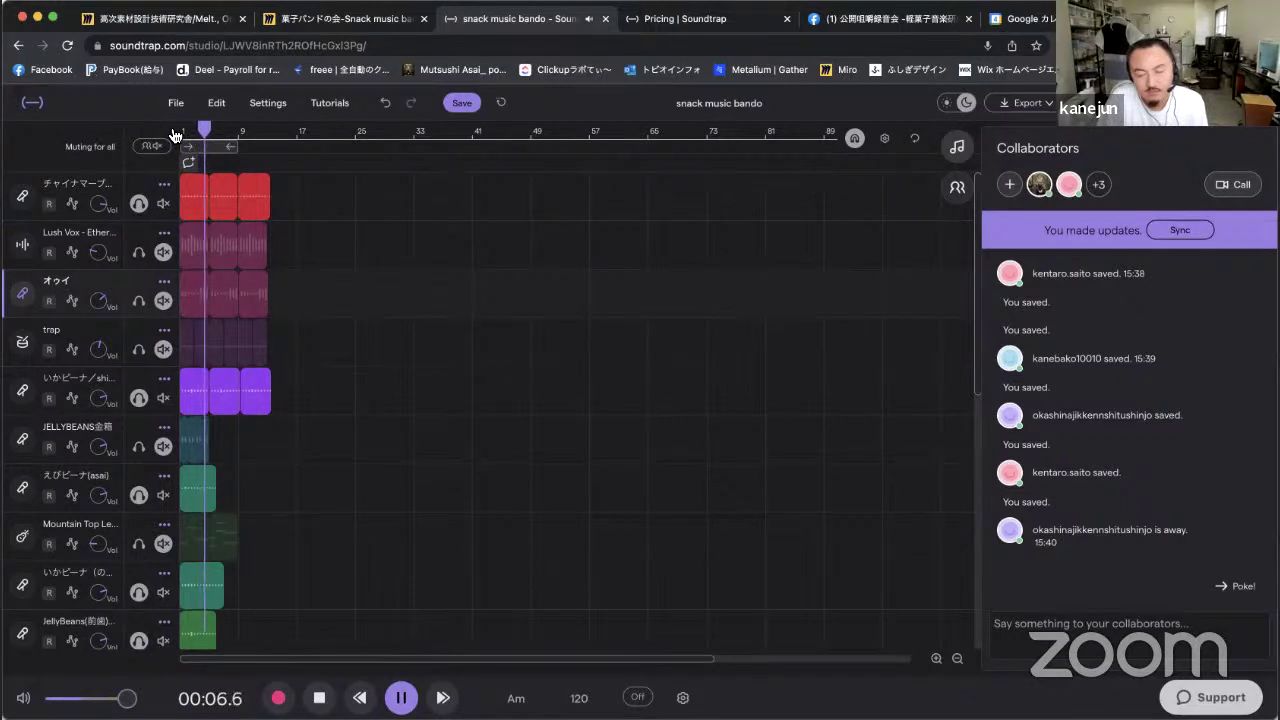
pyautogui.press('space')
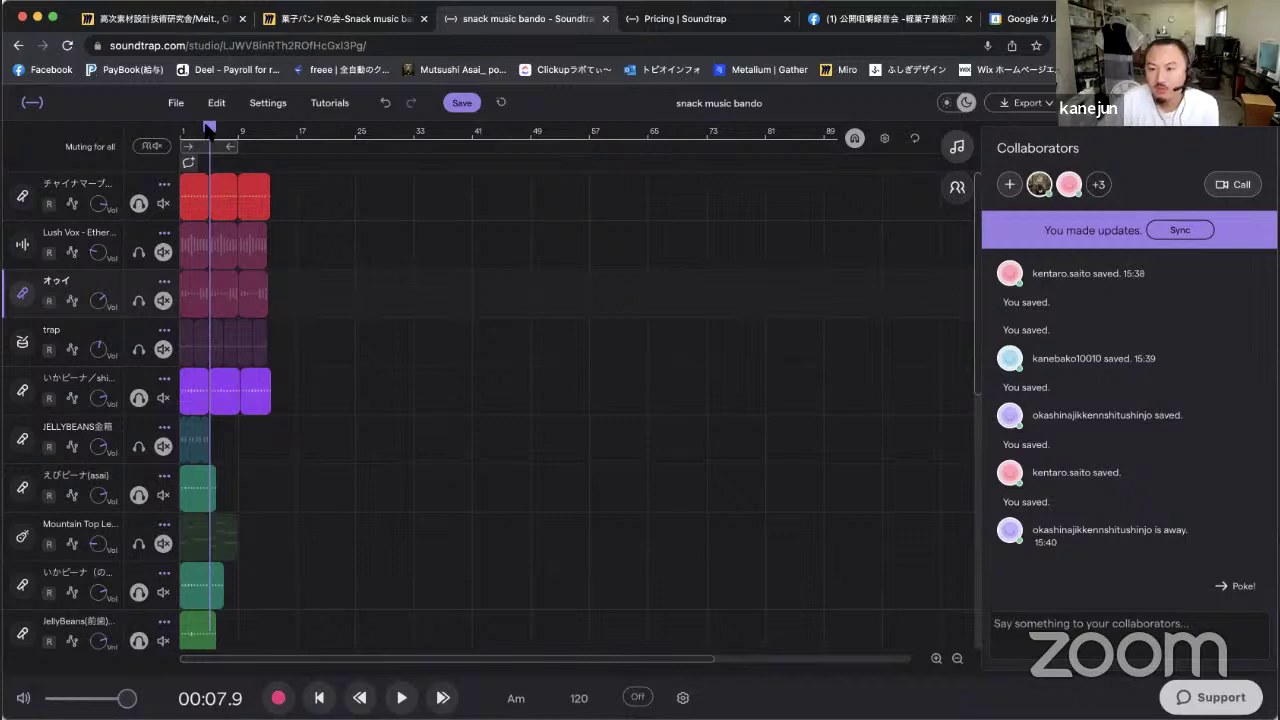
pyautogui.moveTo(209, 130); pyautogui.dragTo(183, 132)
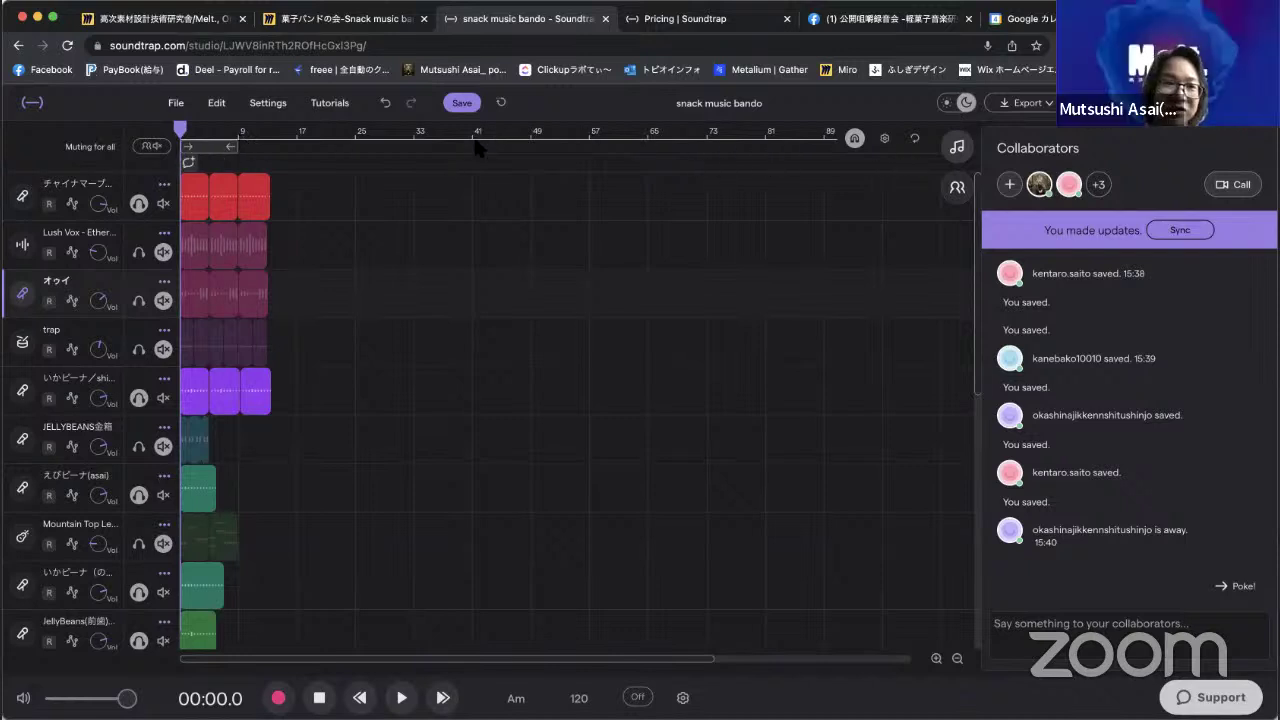
pyautogui.press('space')
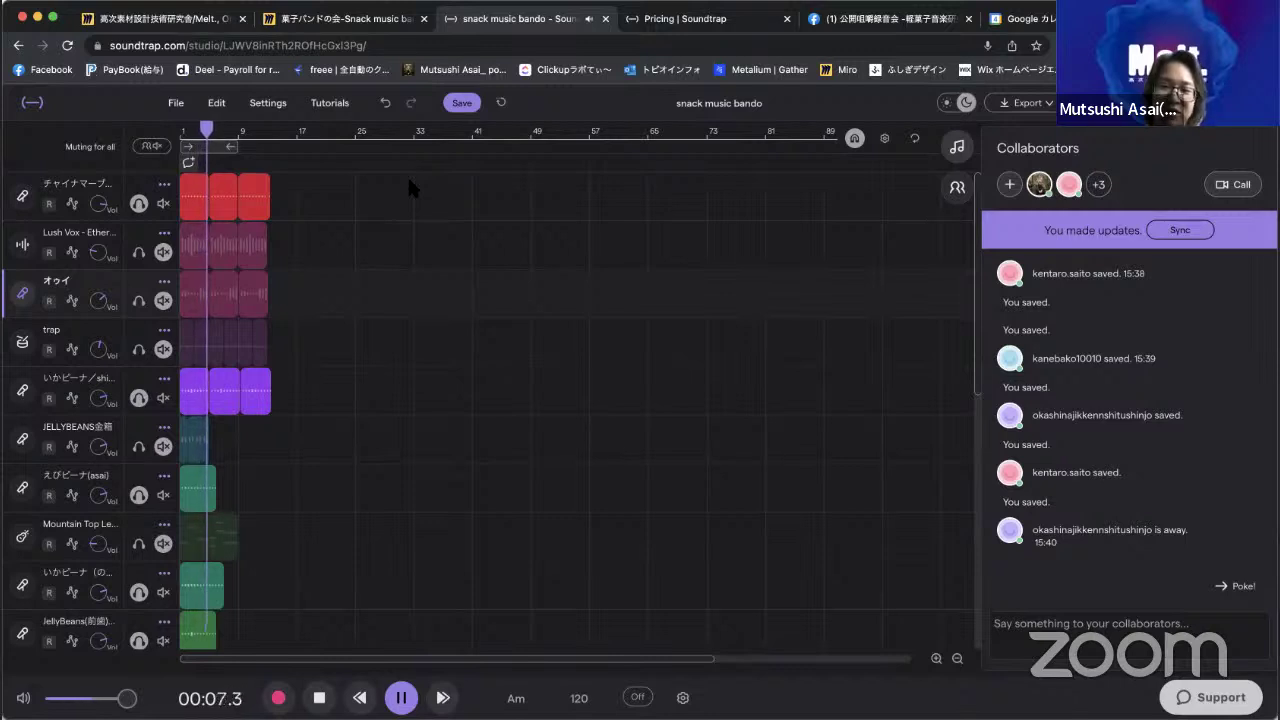
pyautogui.press('space')
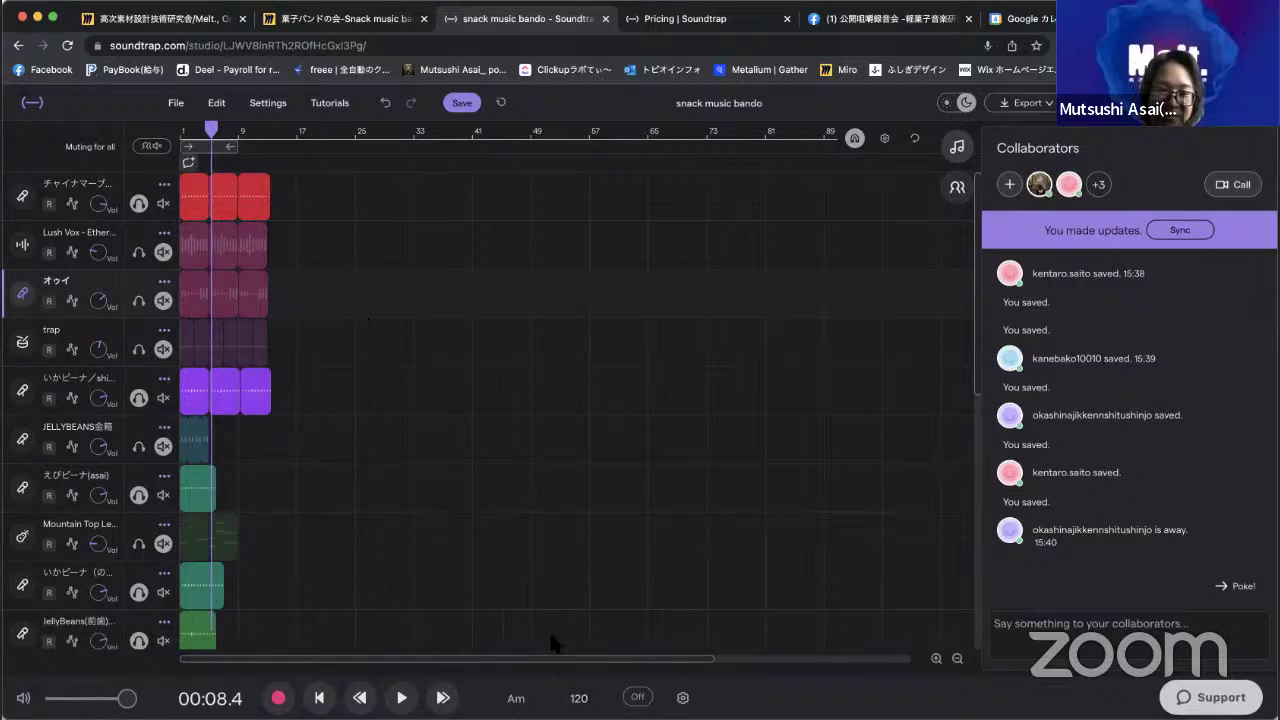
# Check the project's tempo setting without changing it and return the playhead to bar 1.
pyautogui.click(580, 700)
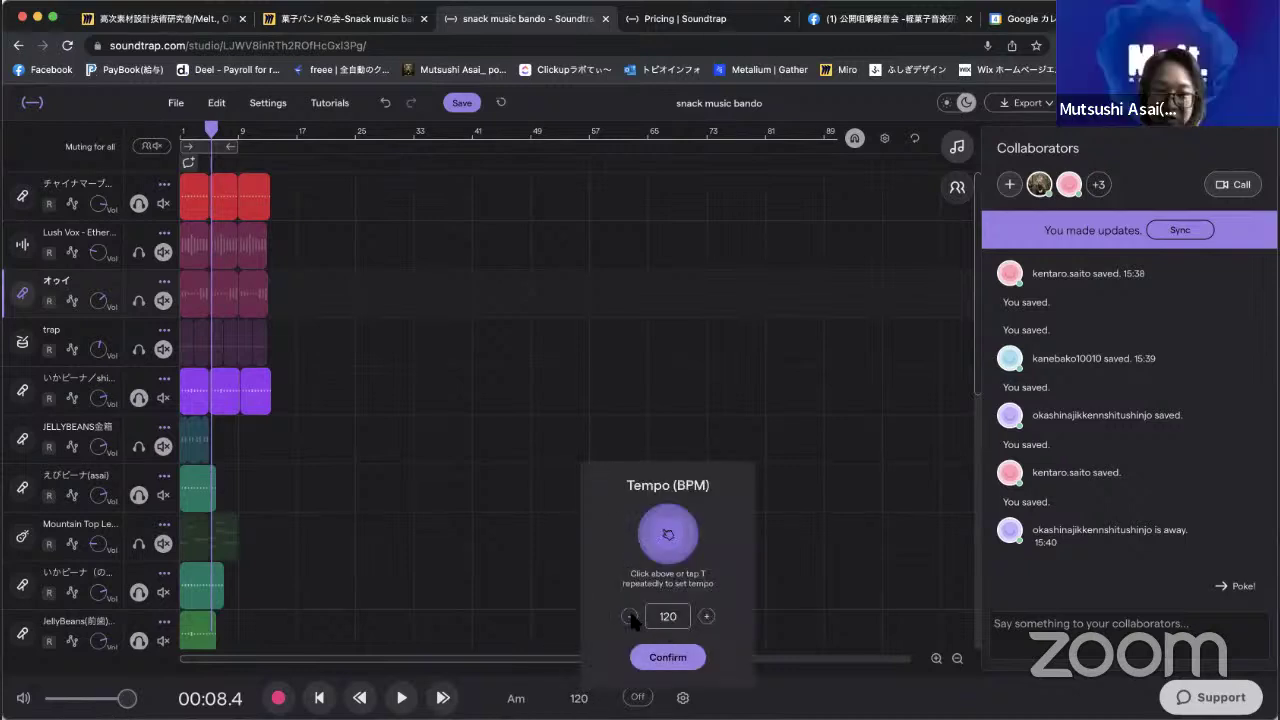
pyautogui.click(666, 657)
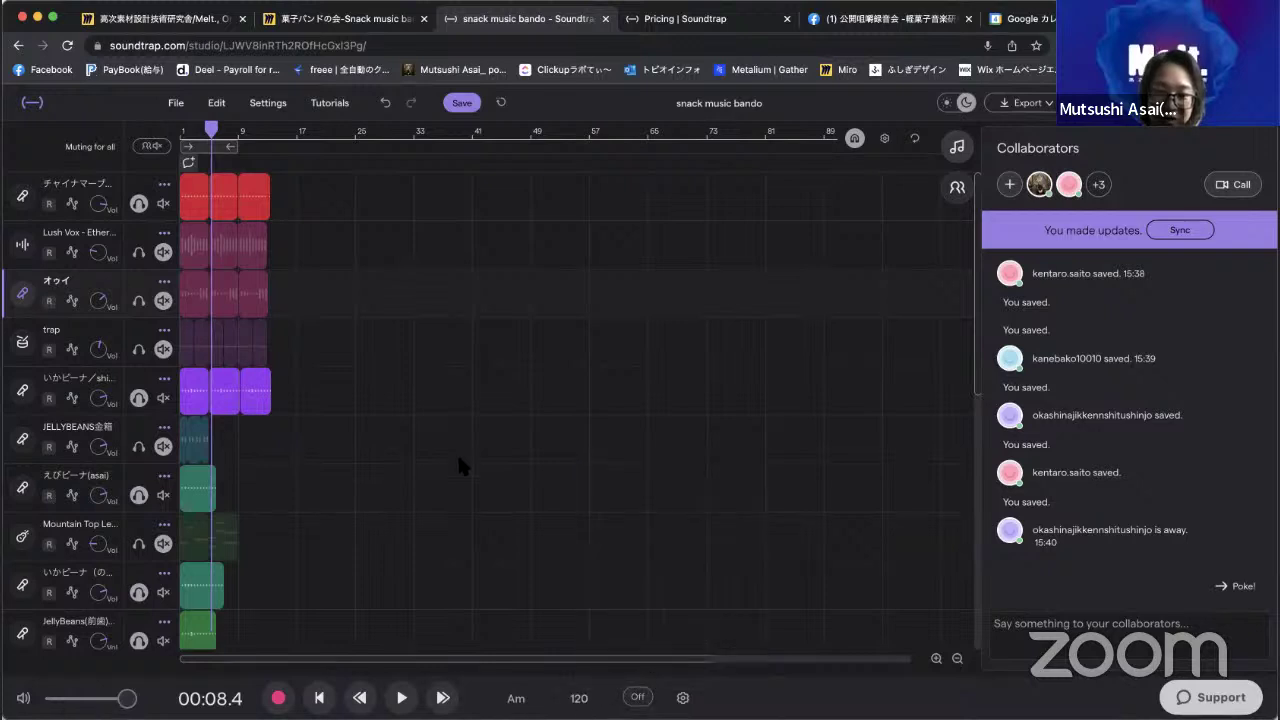
pyautogui.press('.')
pyautogui.press('Return')
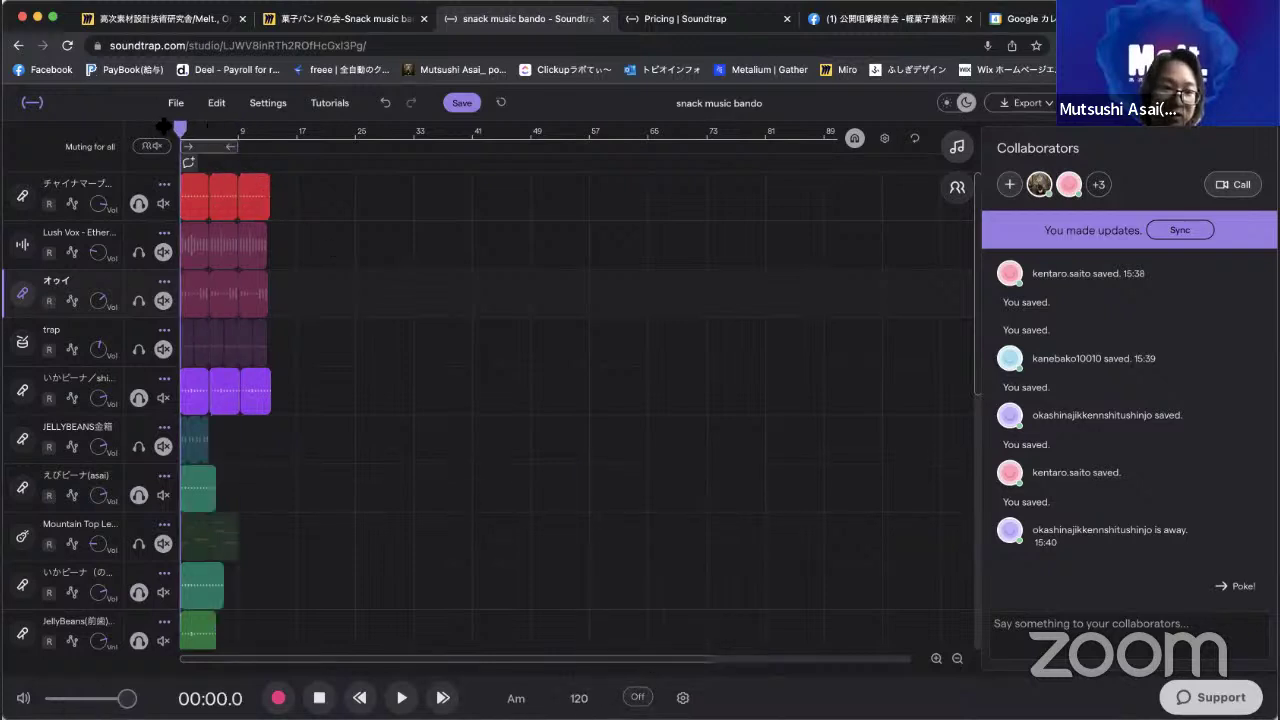
# Turn on the metronome and play the snack-sound tracks against it from bar 1.
pyautogui.click(637, 697)
pyautogui.click(577, 699)
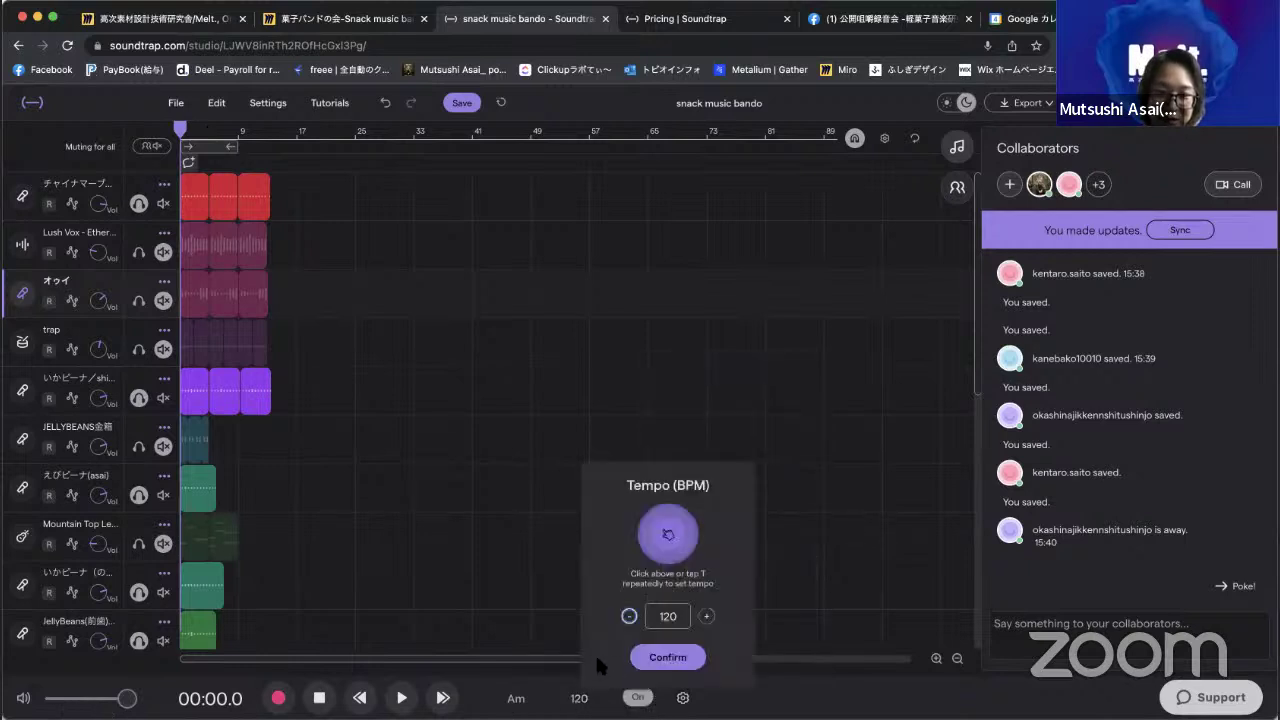
pyautogui.click(654, 660)
pyautogui.press('space')
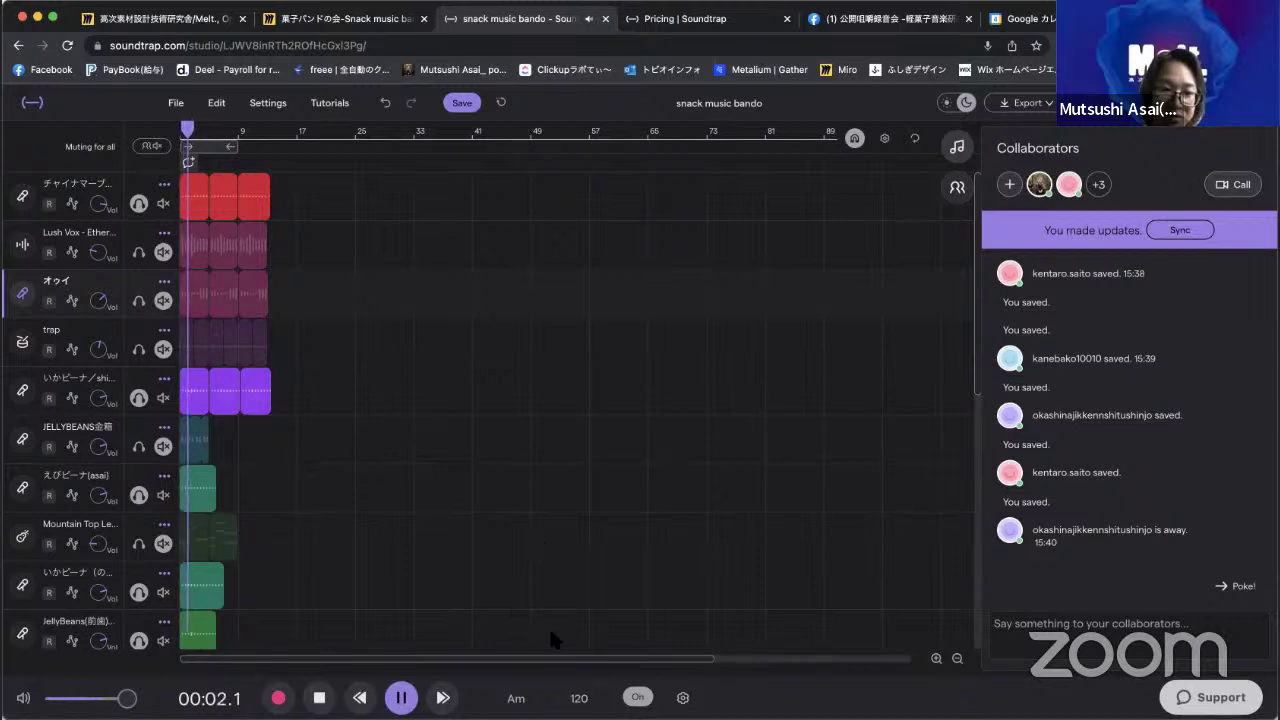
pyautogui.click(579, 698)
pyautogui.click(666, 653)
pyautogui.press('space')
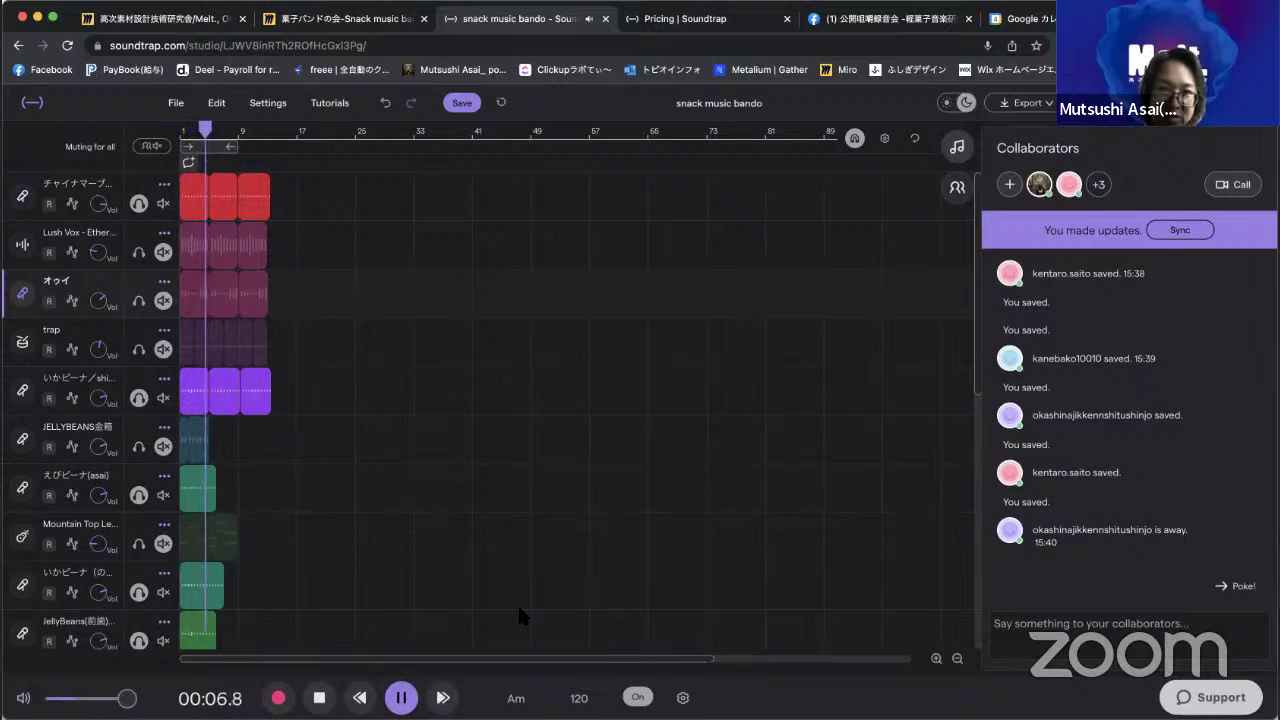
pyautogui.press('space')
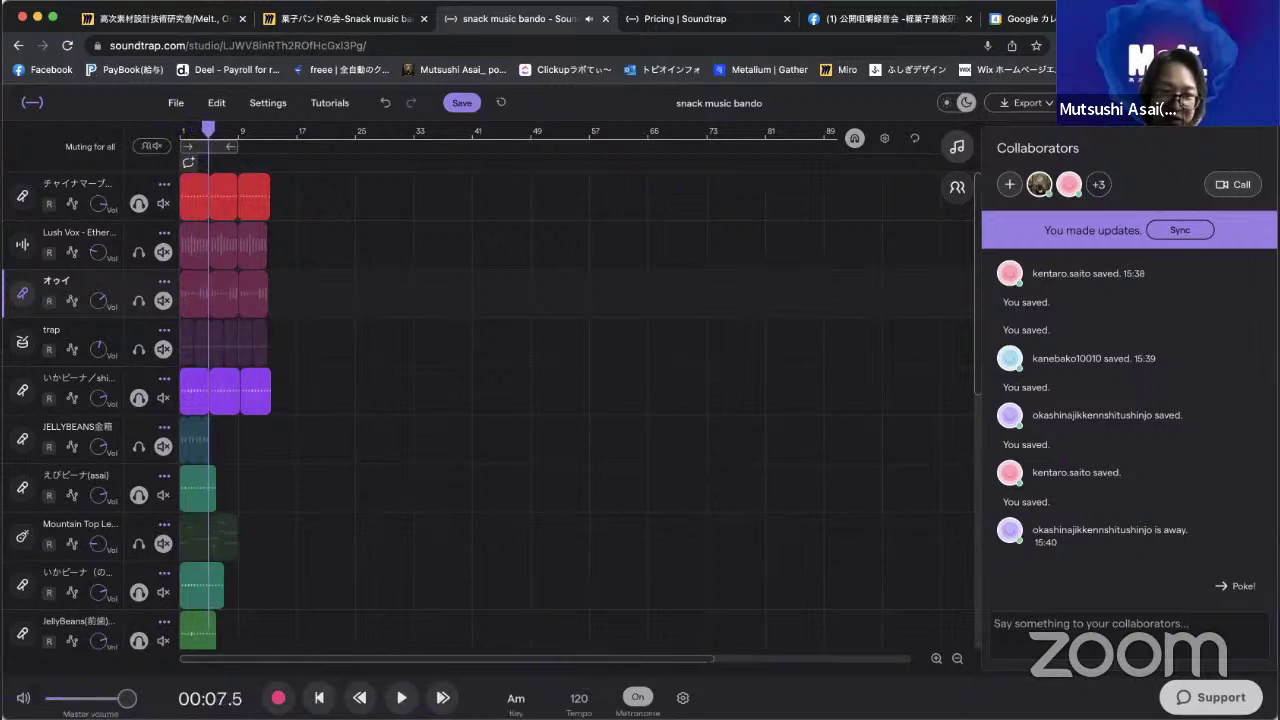
# Check the metronome's sound, volume and count-in options while playing the mix onward from the current position.
pyautogui.click(640, 699)
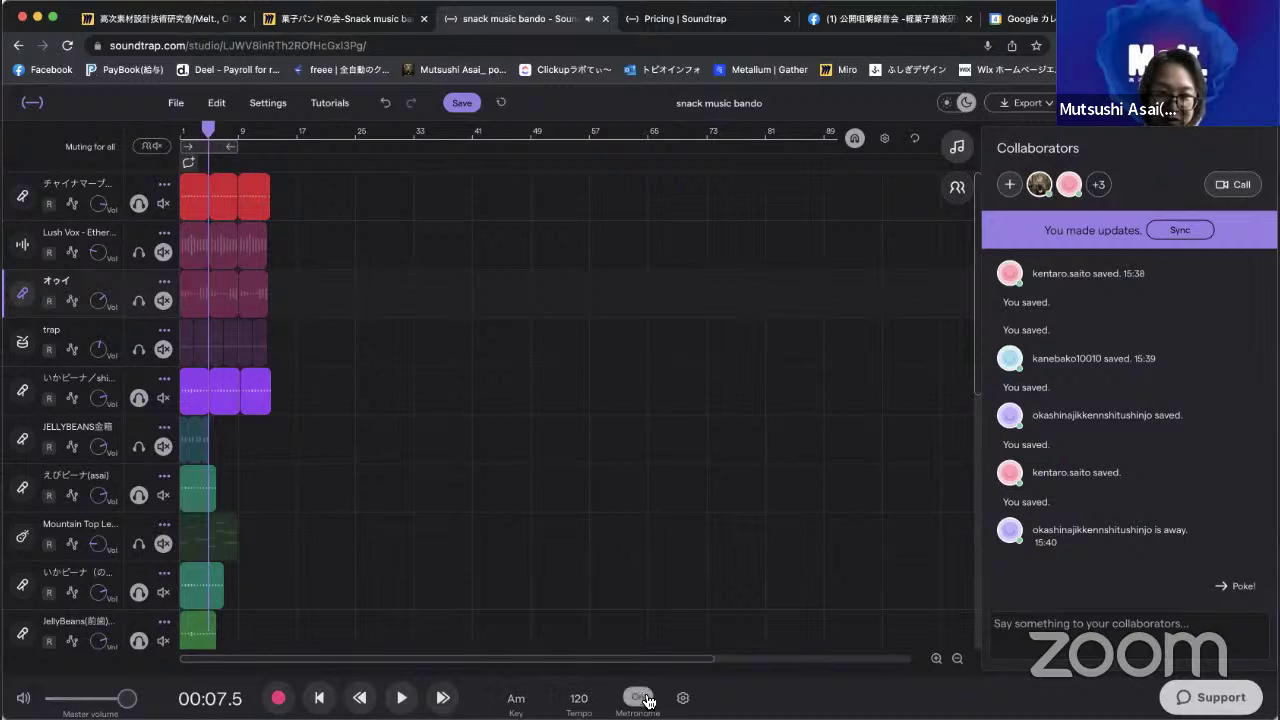
pyautogui.click(684, 699)
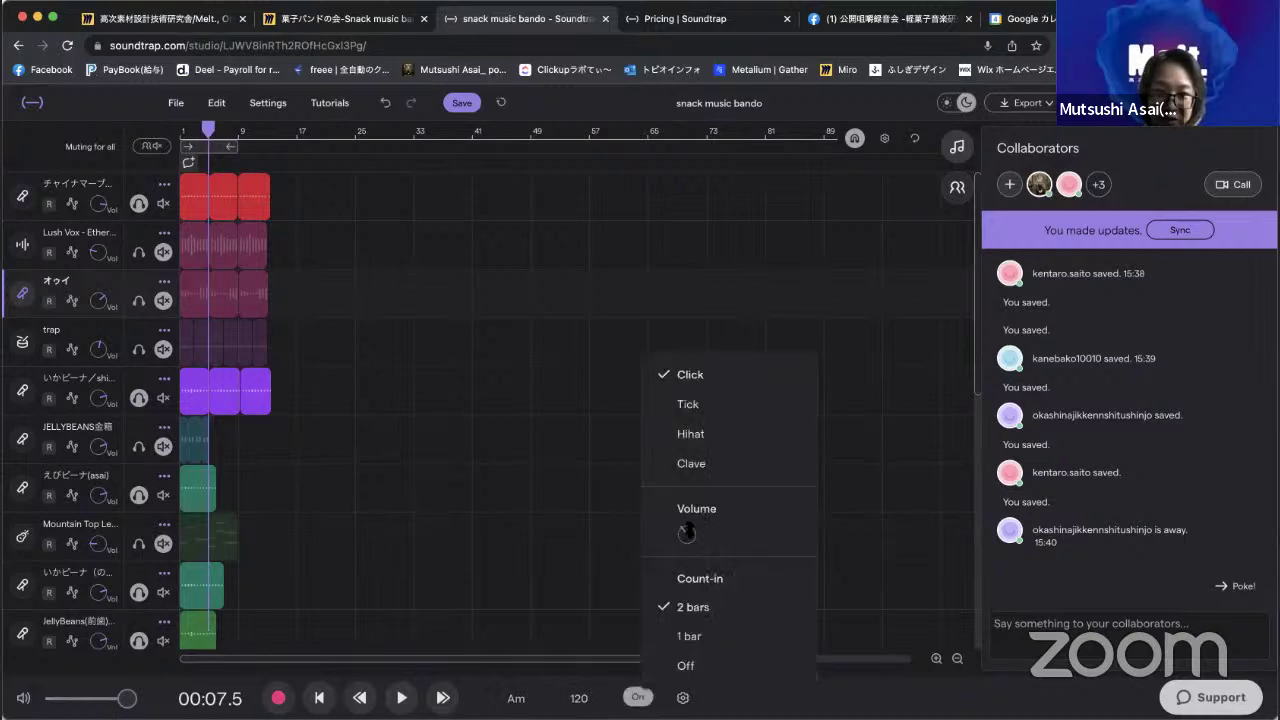
pyautogui.press('space')
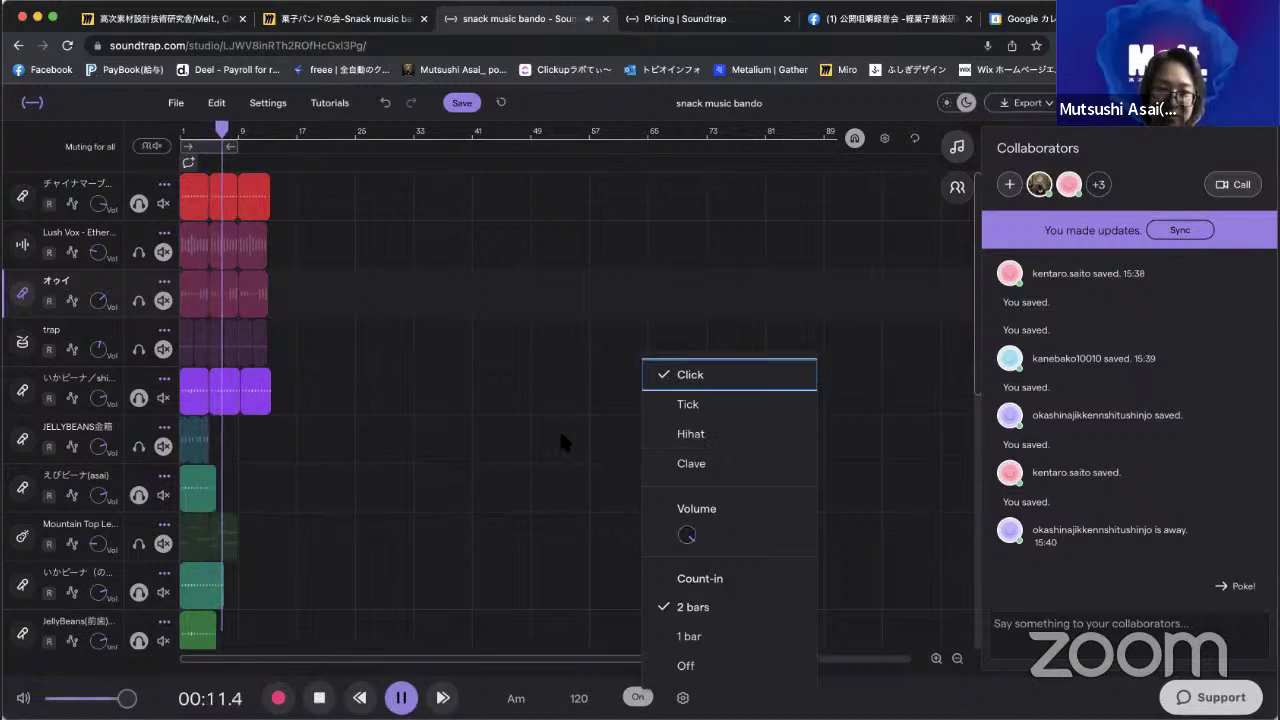
pyautogui.press('space')
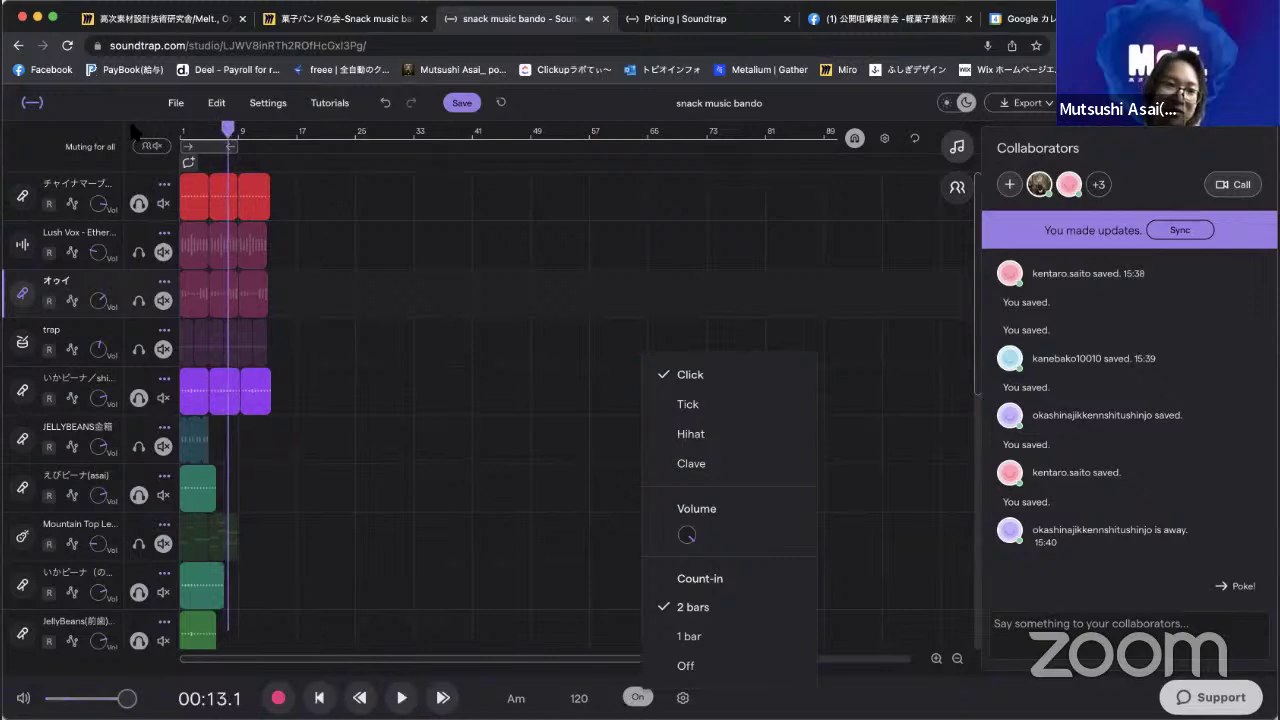
# Return to bar 1 and replay the snack-sound tracks with the metronome, stopping after the opening bars.
pyautogui.click(228, 137)
pyautogui.moveTo(228, 137); pyautogui.dragTo(183, 137)
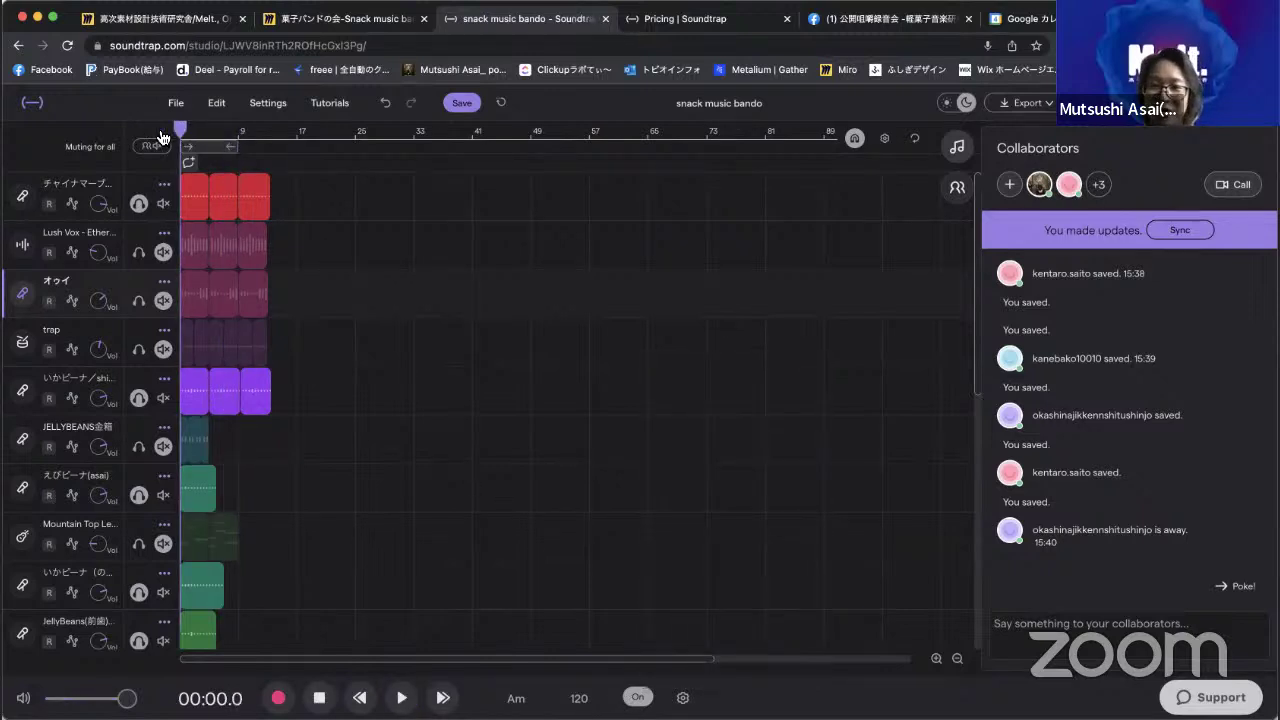
pyautogui.press('space')
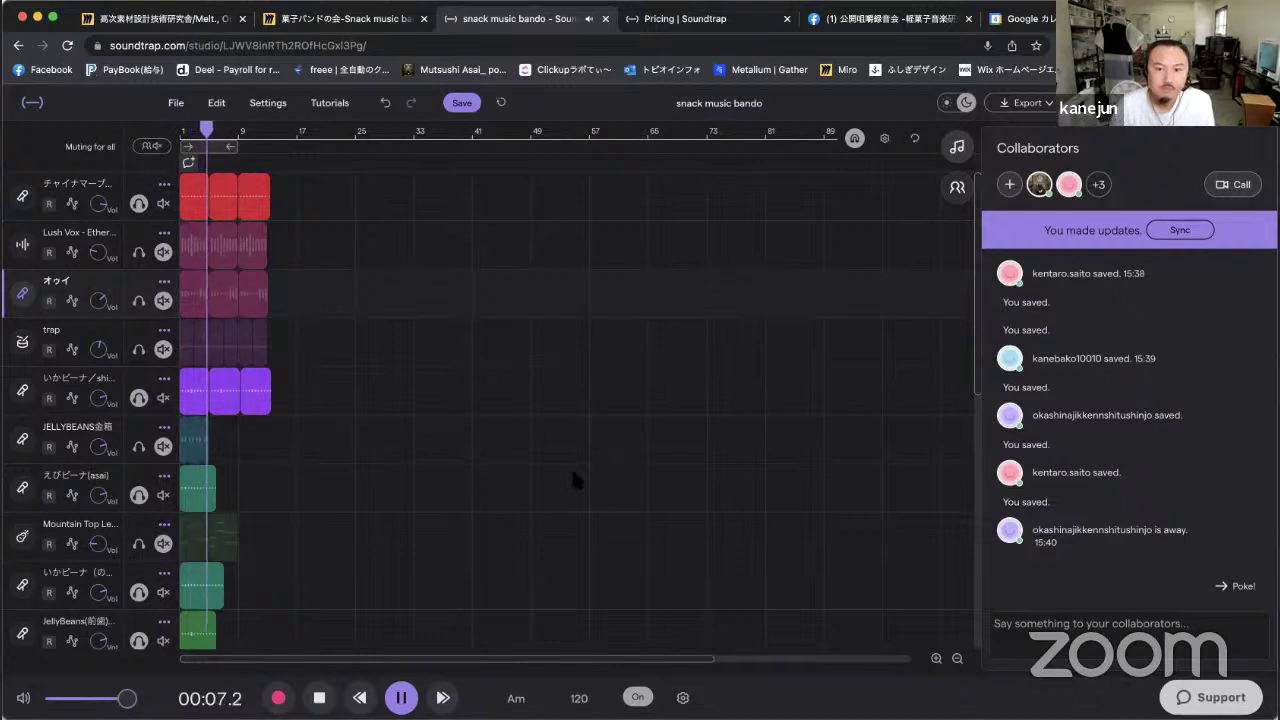
pyautogui.press('space')
# Try to set the project tempo to 100 BPM with the audio data adjusted to match, and cancel the tempo change.
pyautogui.click(580, 700)
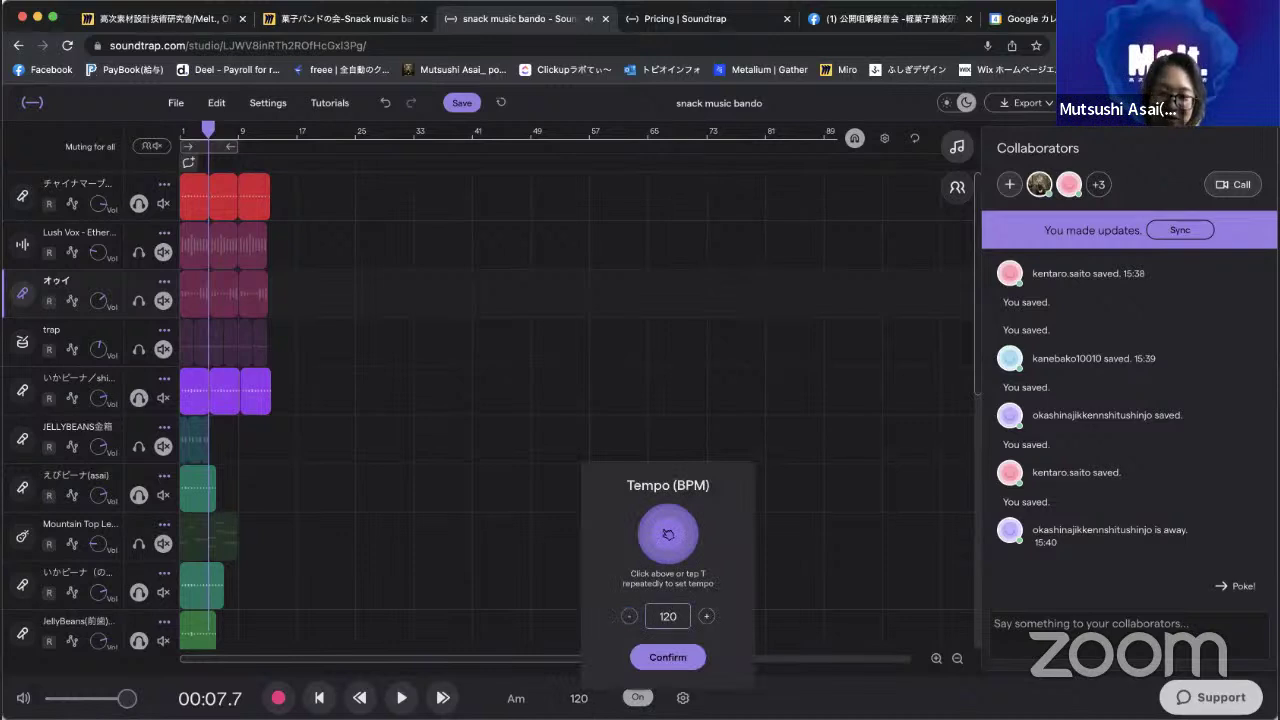
pyautogui.press('BackSpace')
pyautogui.press('BackSpace')
pyautogui.press('BackSpace')
pyautogui.write('100')
pyautogui.press('Return')
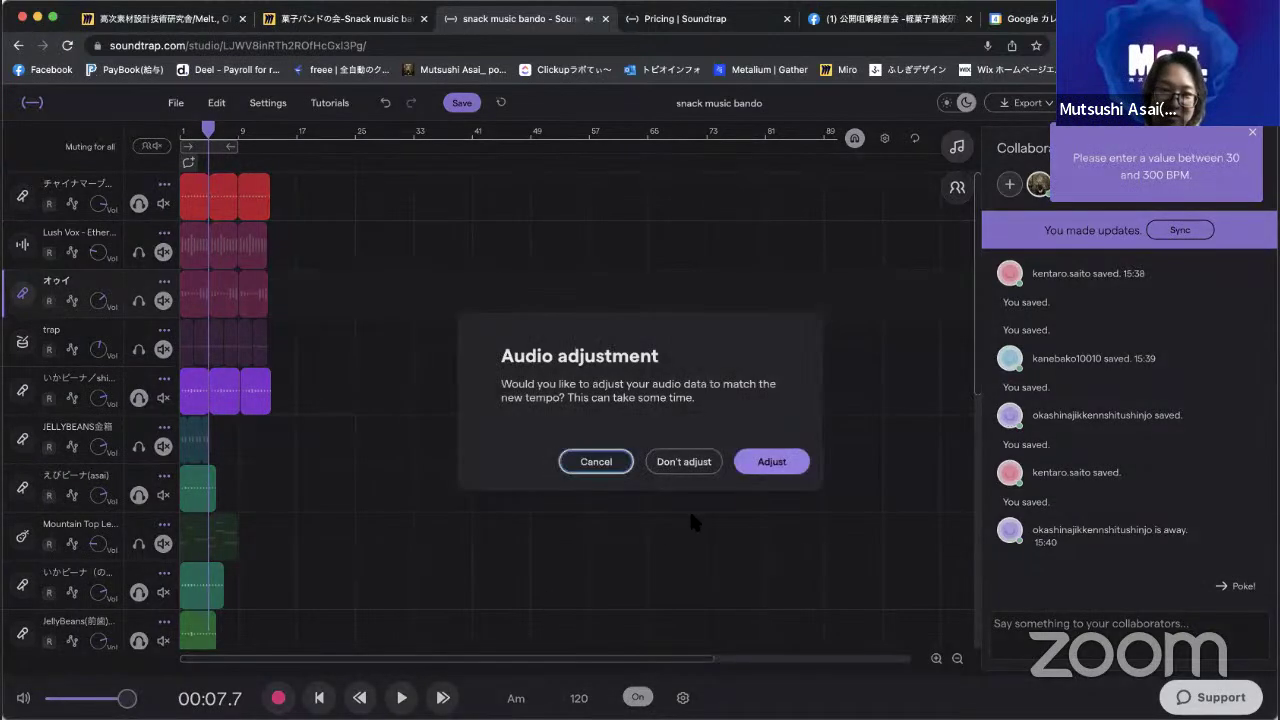
pyautogui.click(771, 465)
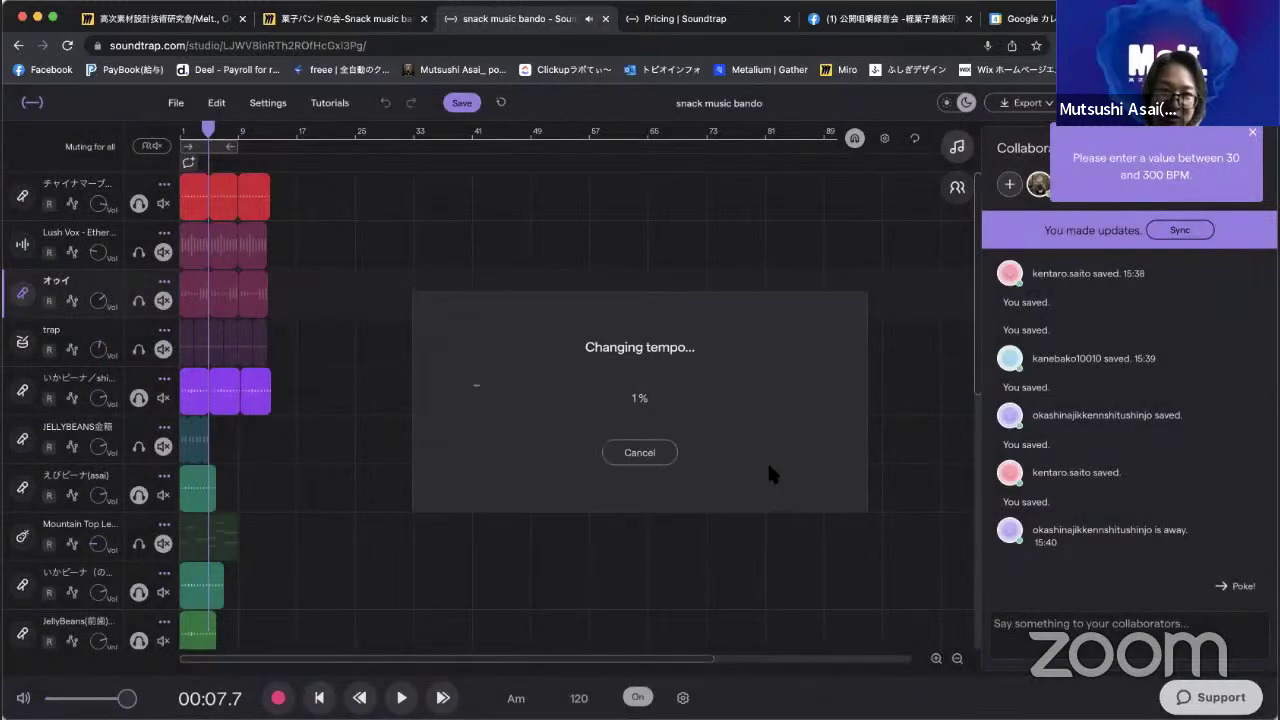
pyautogui.click(651, 453)
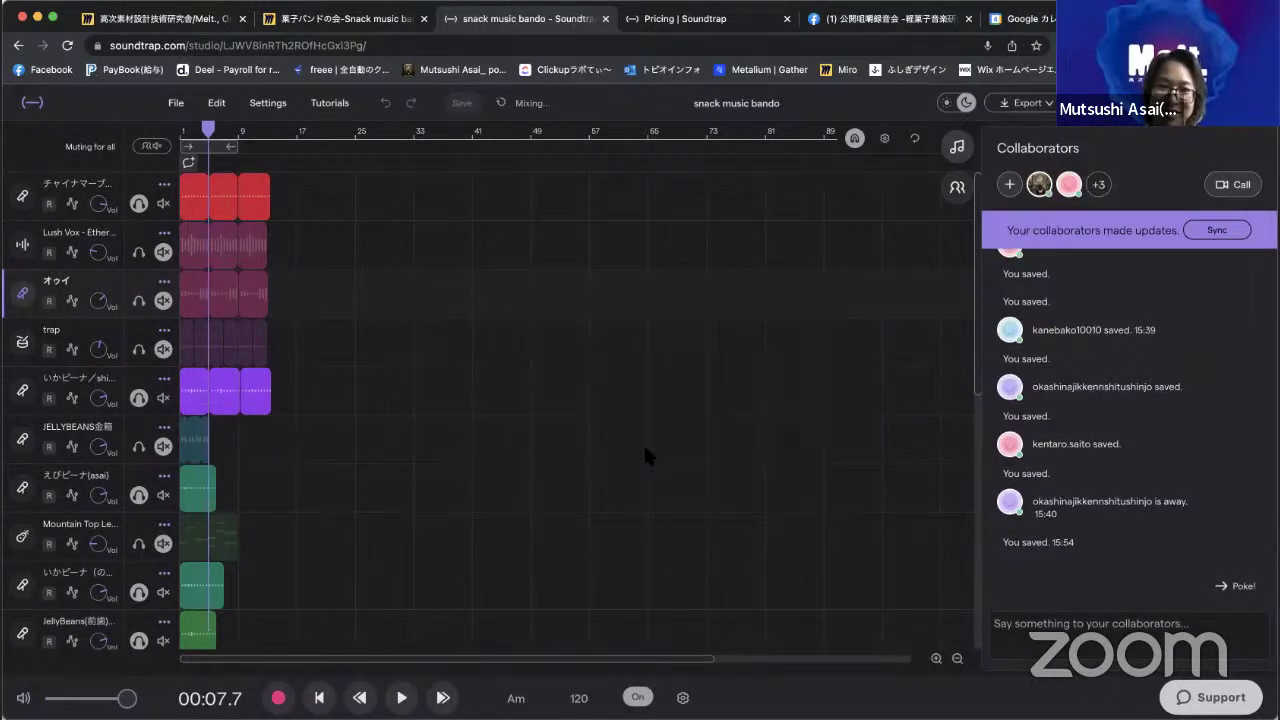
# Set the project tempo to 100 BPM and have the audio data adjusted to match it.
pyautogui.click(580, 698)
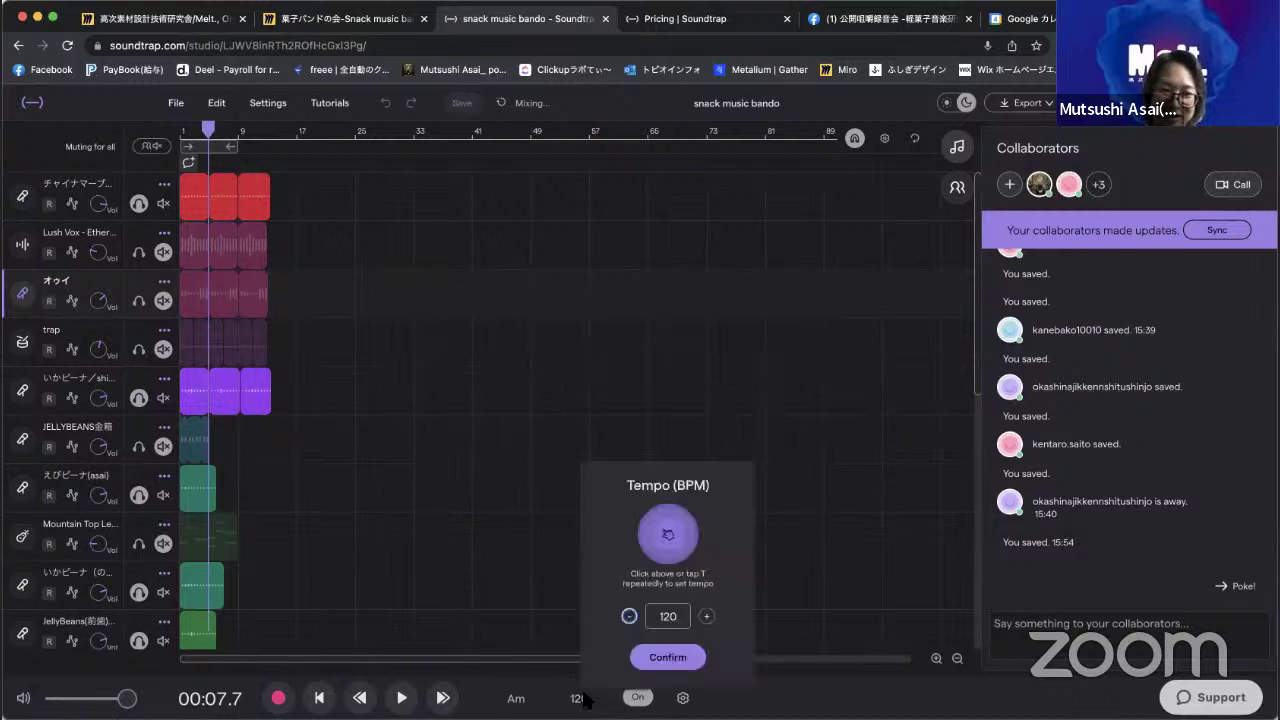
pyautogui.click(681, 620)
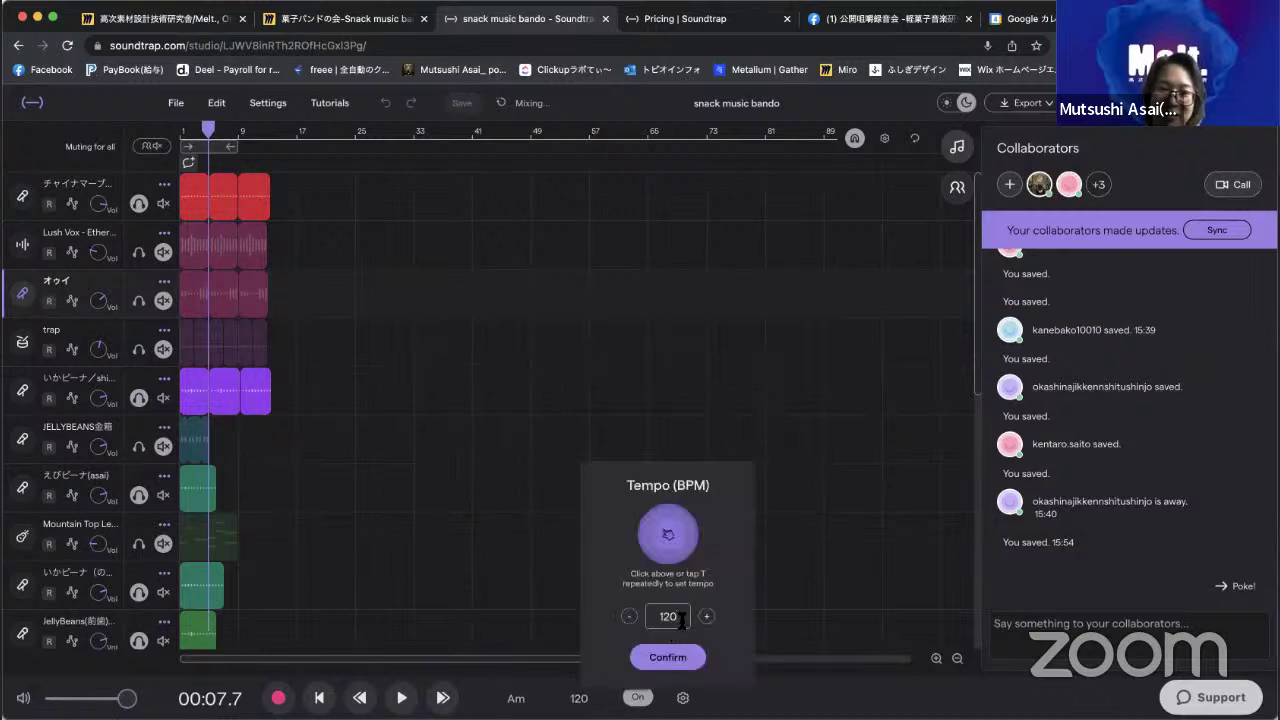
pyautogui.press('BackSpace')
pyautogui.press('BackSpace')
pyautogui.write('00')
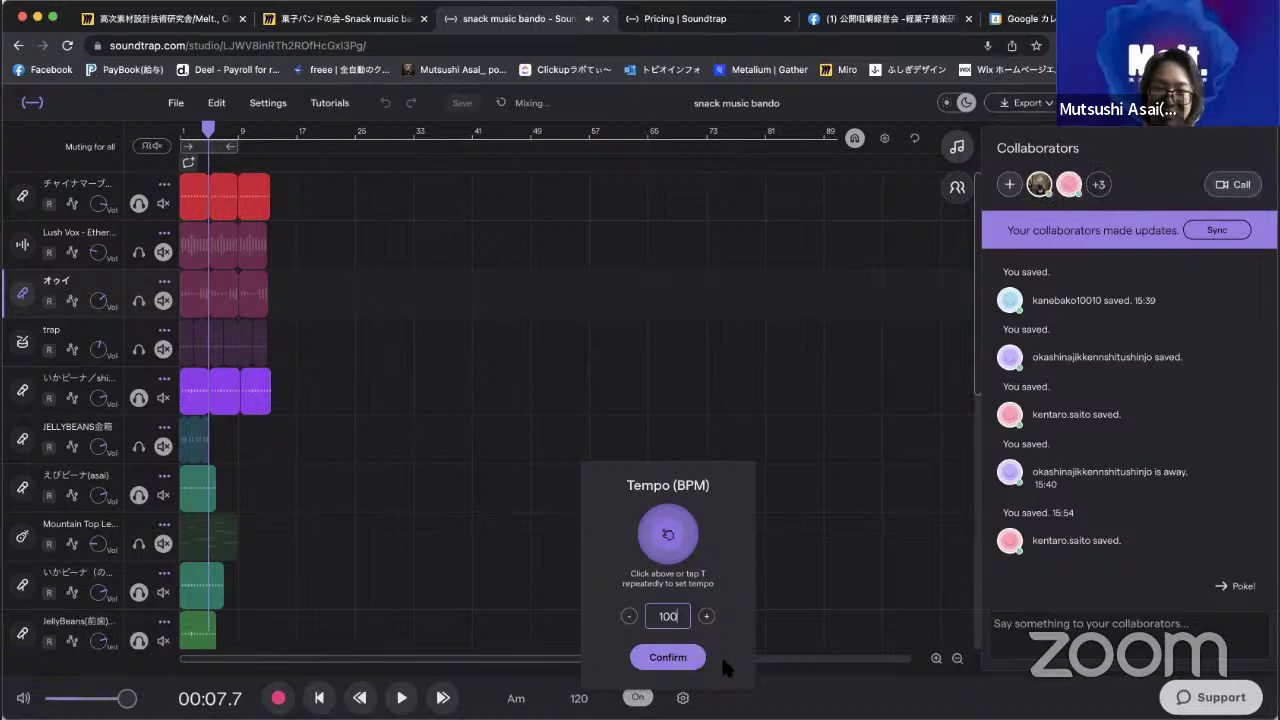
pyautogui.click(667, 657)
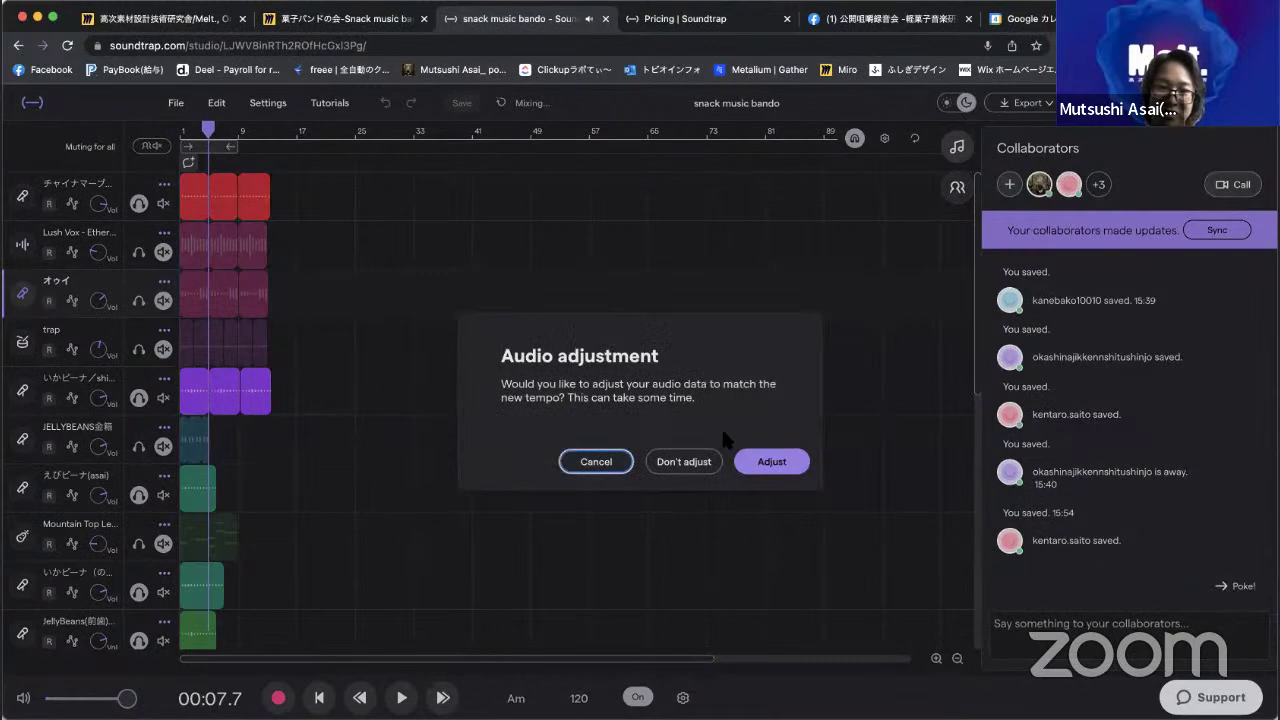
pyautogui.click(777, 472)
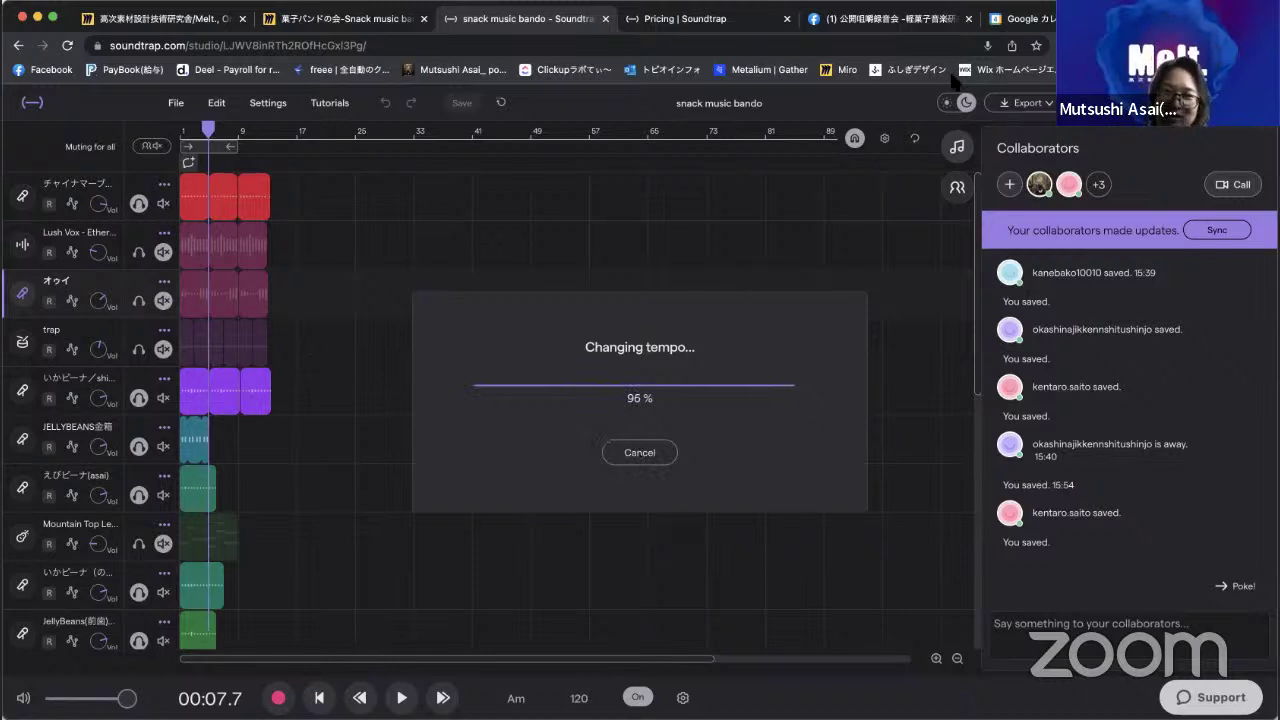
# Switch to the Miro board and place a duplicate of the こんぺいとう sticky note in the blank area above the snack list.
pyautogui.click(376, 20)
pyautogui.scroll(-5, 598, 408)
pyautogui.scroll(10, 563, 423)
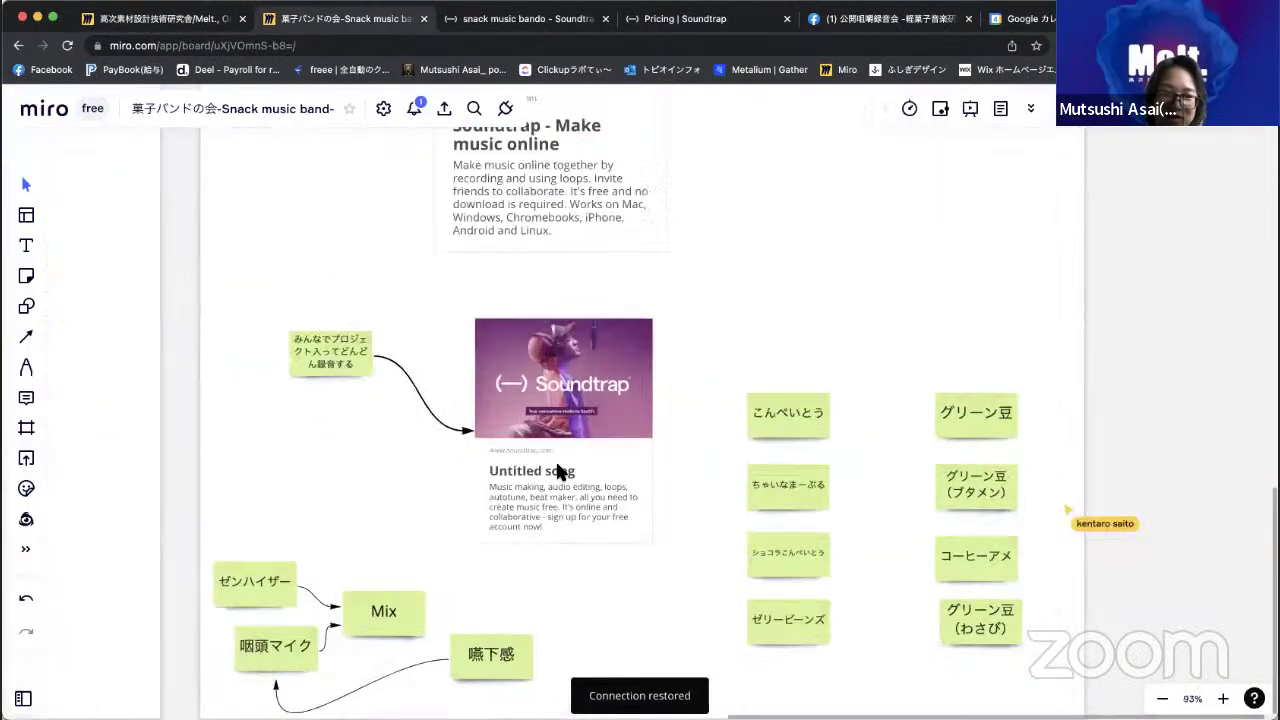
pyautogui.scroll(-5, 553, 465)
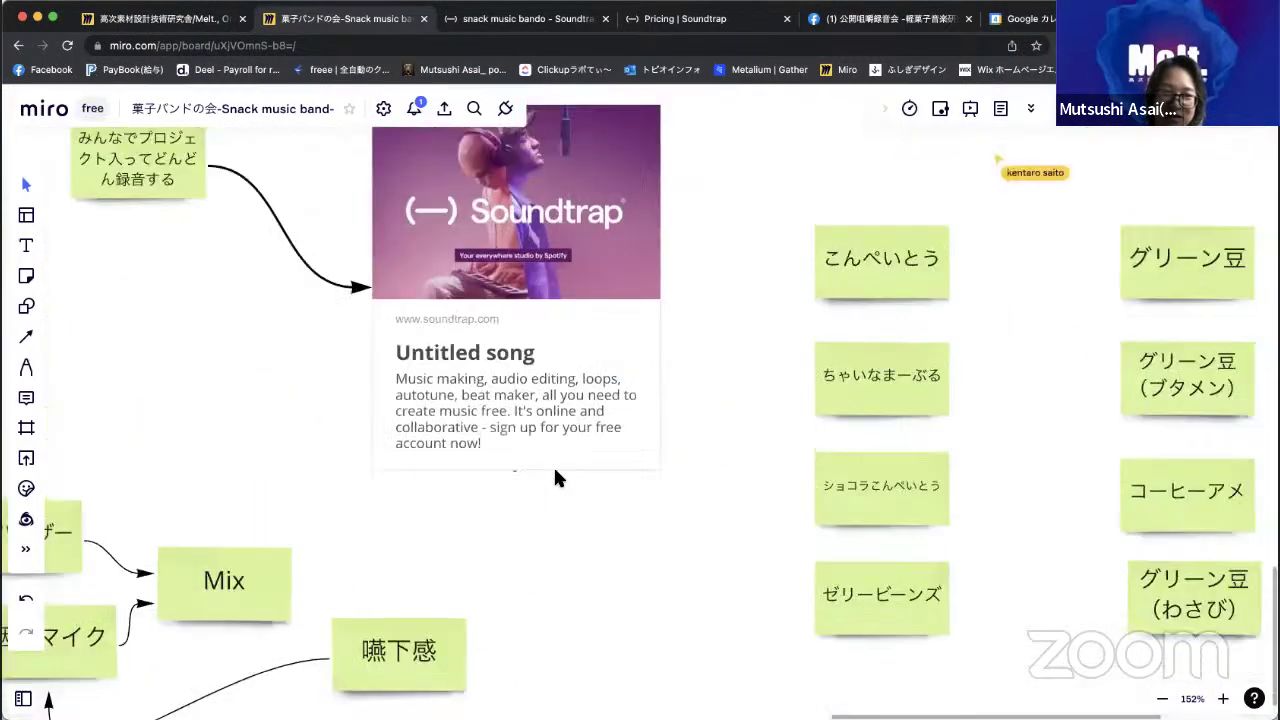
pyautogui.hscroll(1, 651, 455)
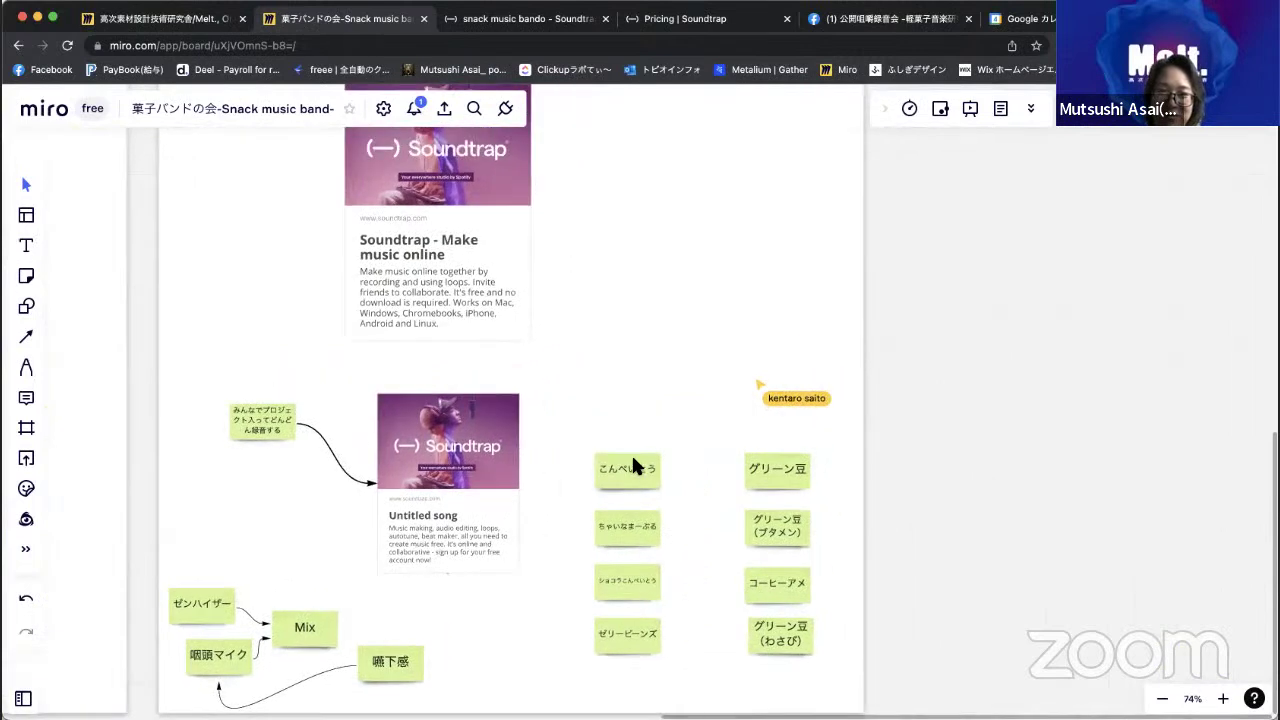
pyautogui.click(631, 452)
pyautogui.moveTo(670, 305); pyautogui.dragTo(656, 251)
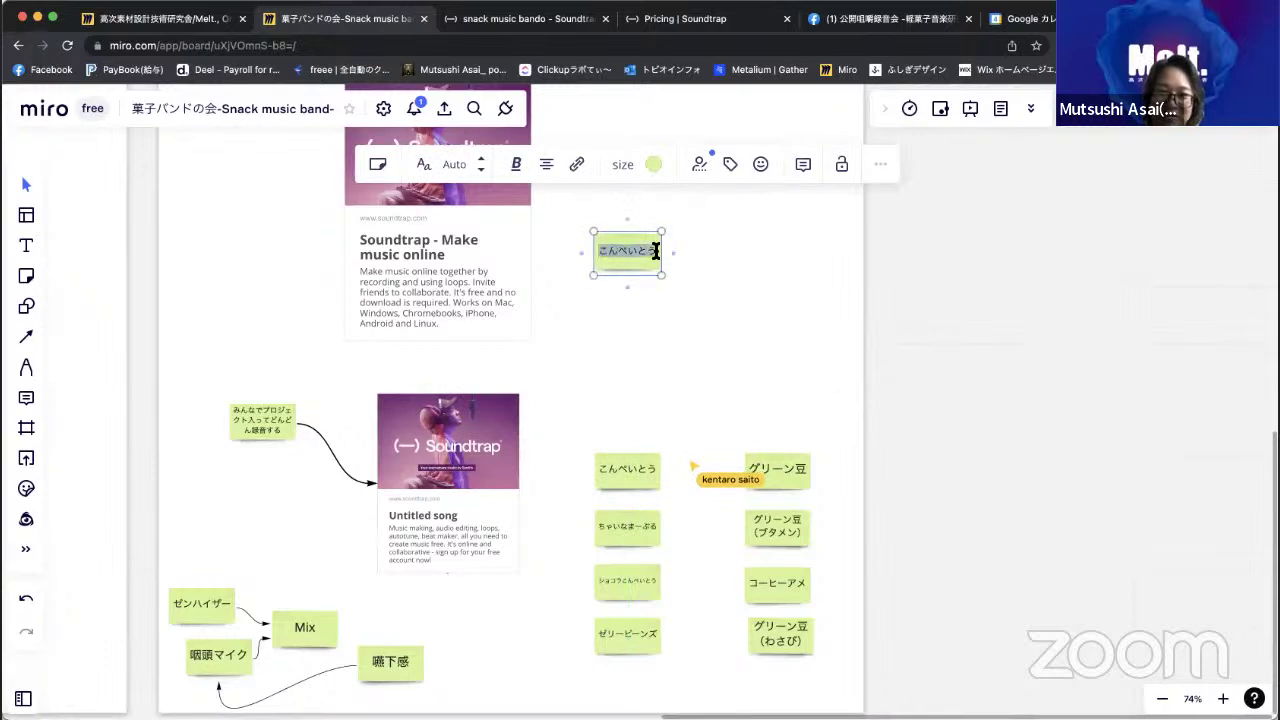
# Replace the duplicated note's text with 咀嚼テンポとか一定でなくても成立する.
pyautogui.write('咀嚼')
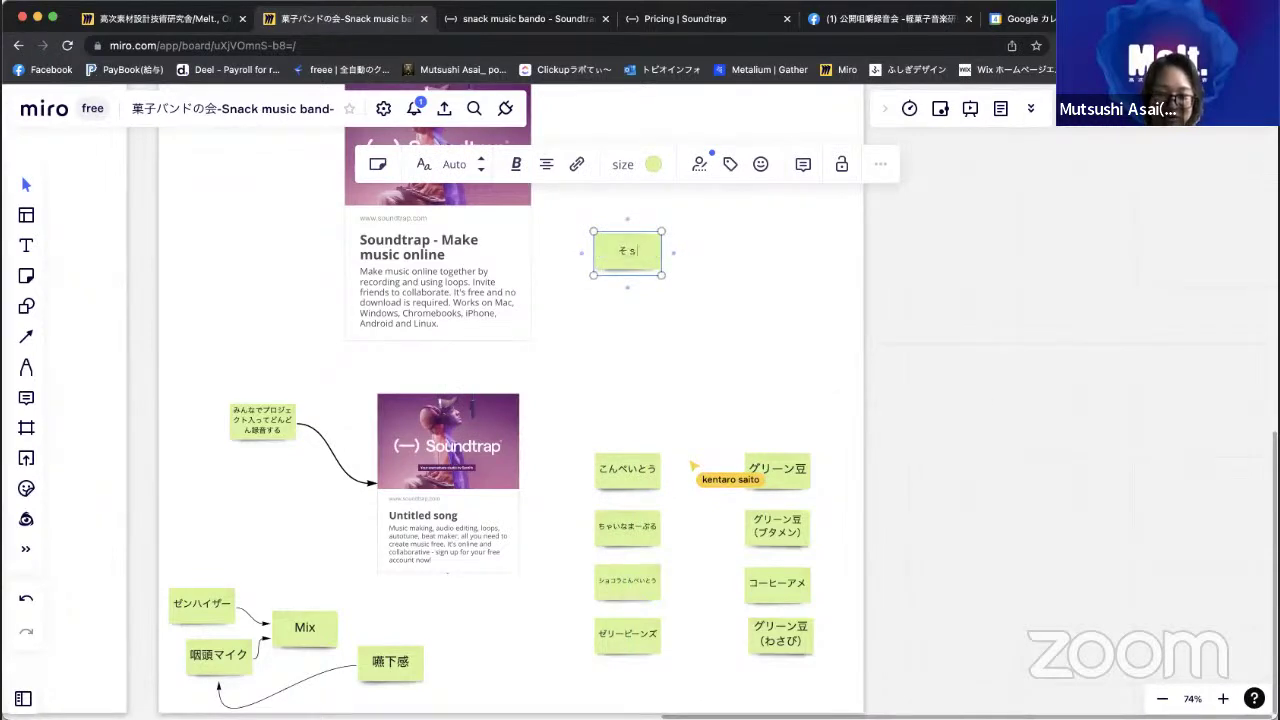
pyautogui.press('Return')
pyautogui.write('ルールが')
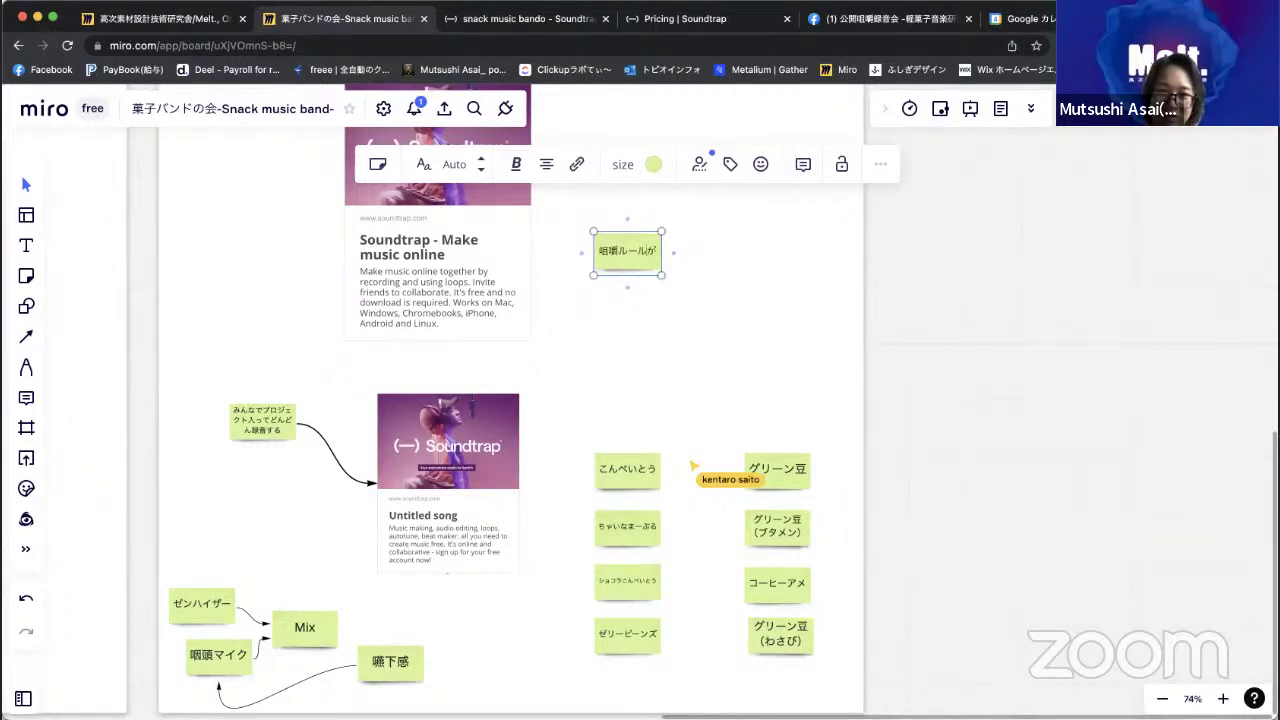
pyautogui.press('BackSpace')
pyautogui.press('BackSpace')
pyautogui.press('BackSpace')
pyautogui.press('BackSpace')
pyautogui.write('テンポ')
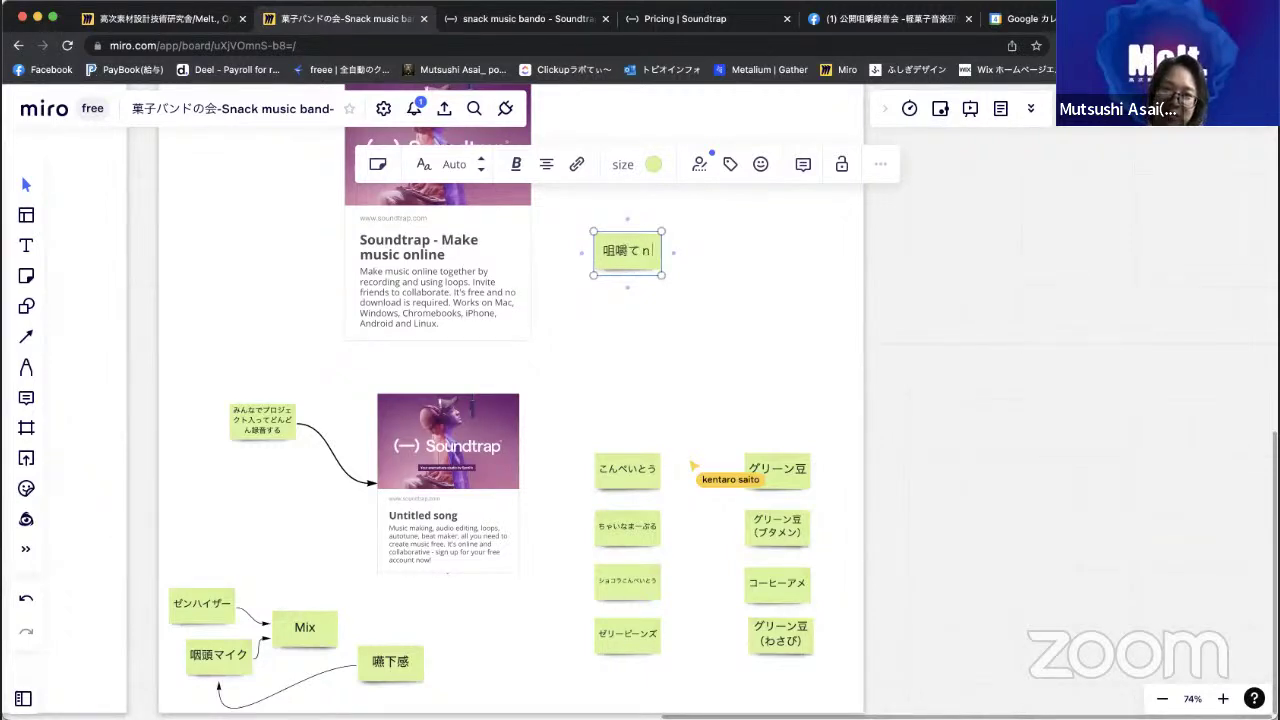
pyautogui.write('tかいっていで')
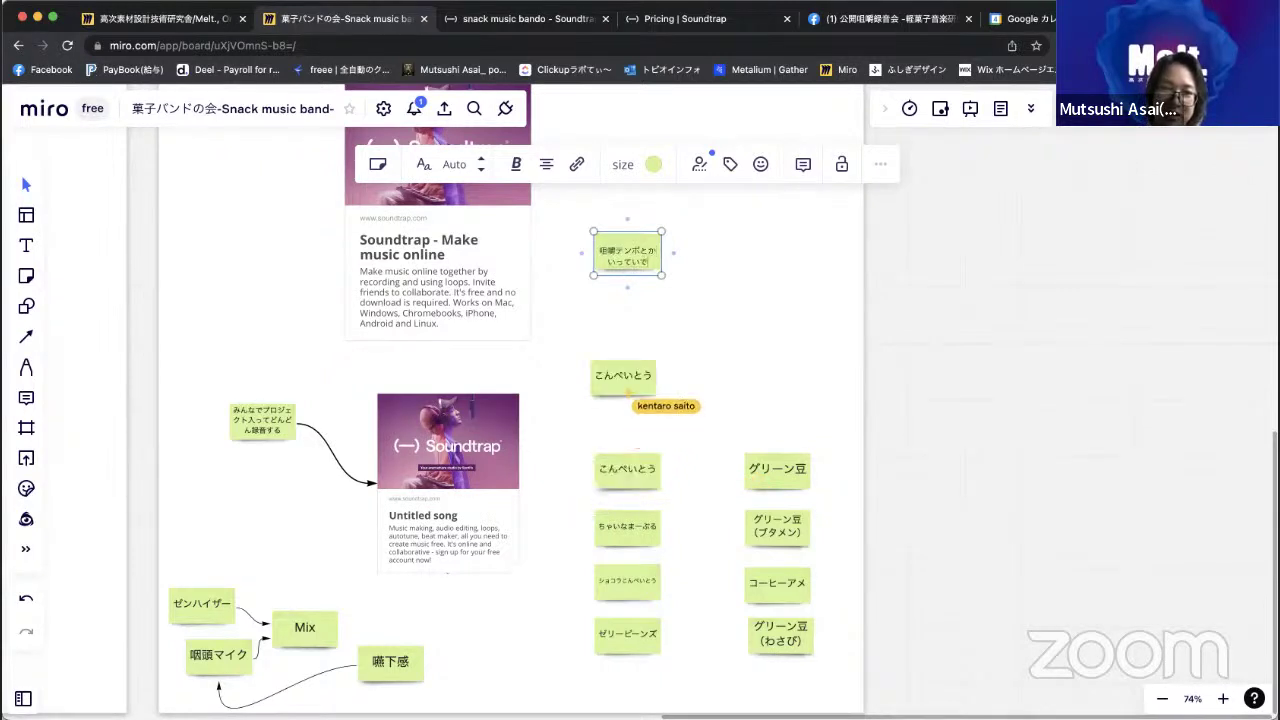
pyautogui.write('なくてkmo')
pyautogui.press('space')
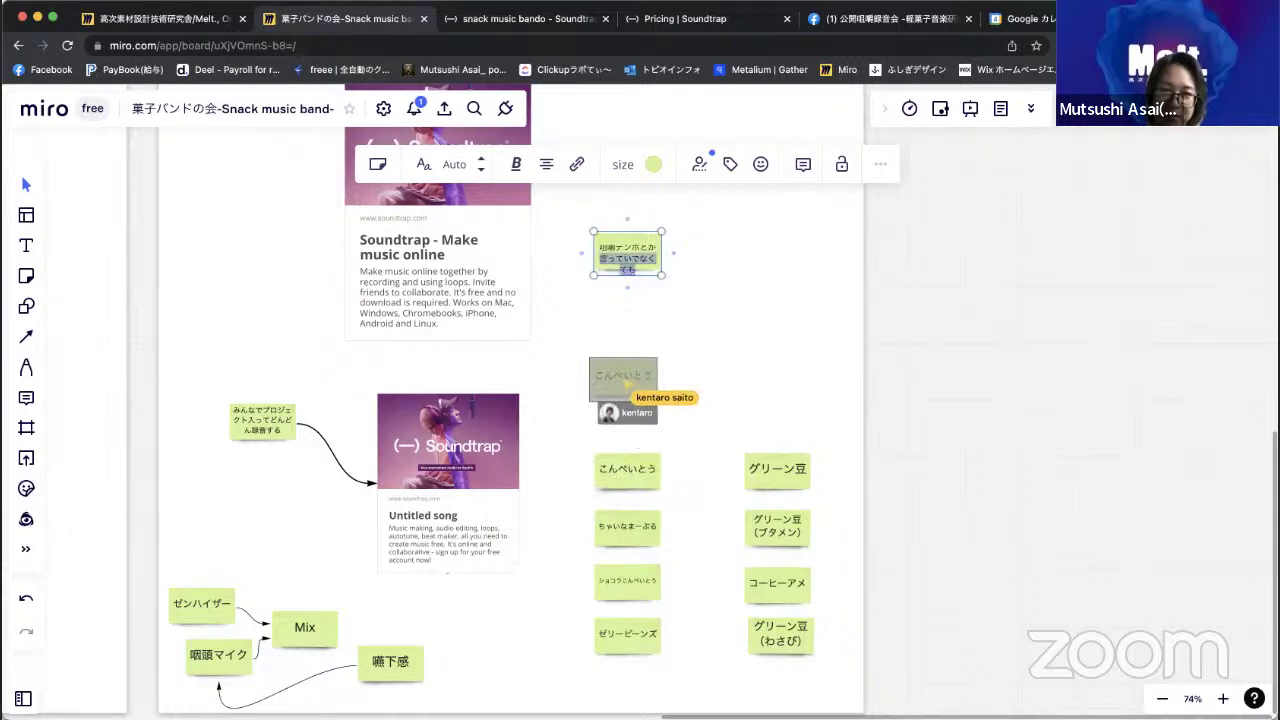
pyautogui.press('Return')
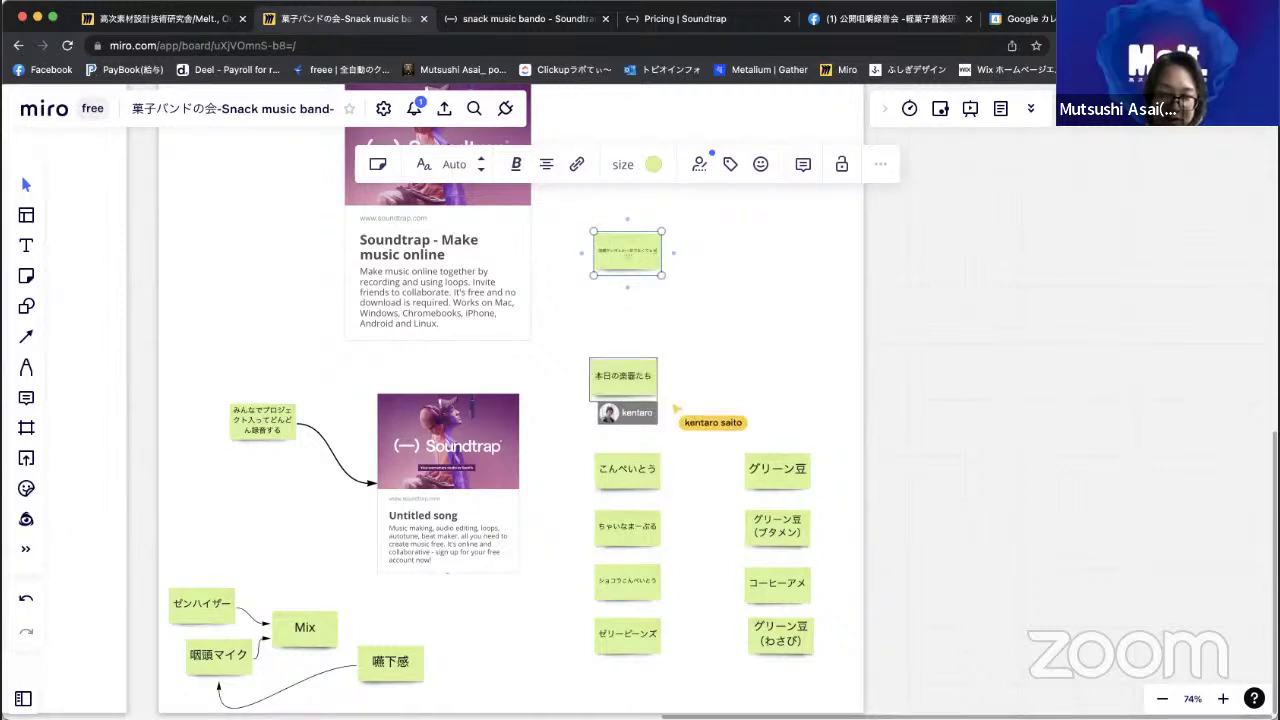
# Append （音楽として） to the end of the 咀嚼テンポ sticky note's text.
pyautogui.doubleClick(627, 250)
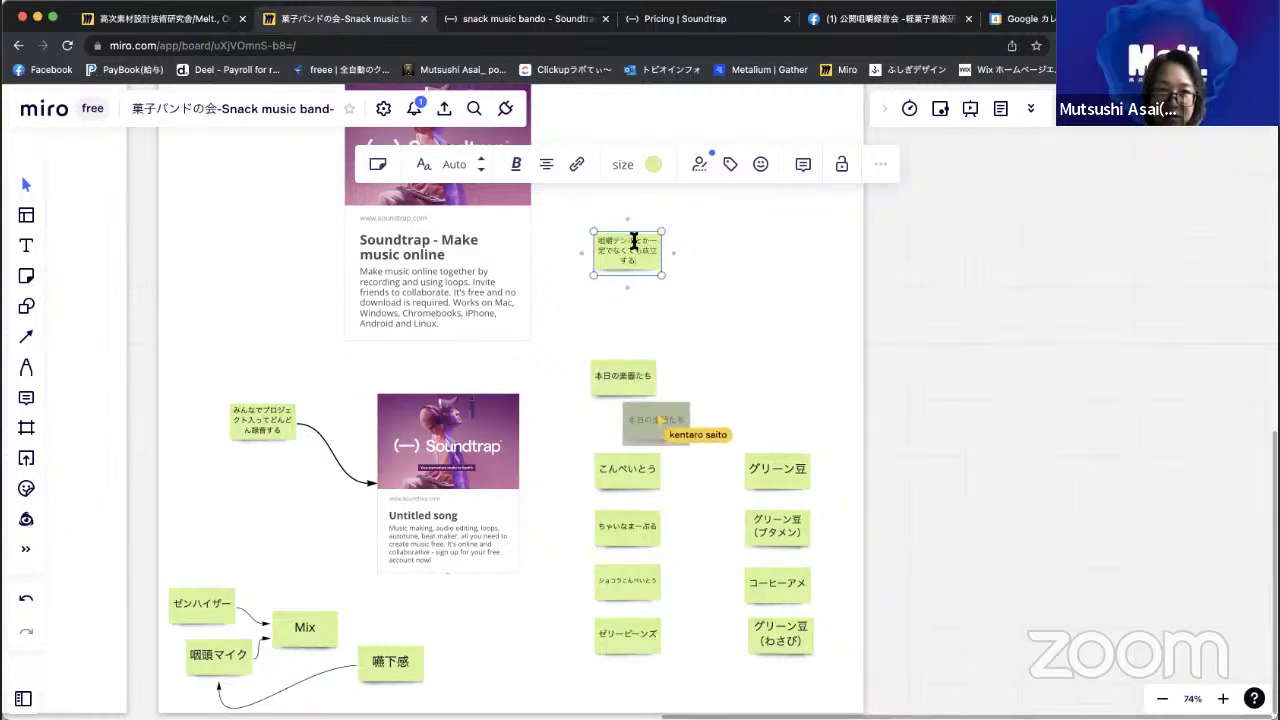
pyautogui.write('()')
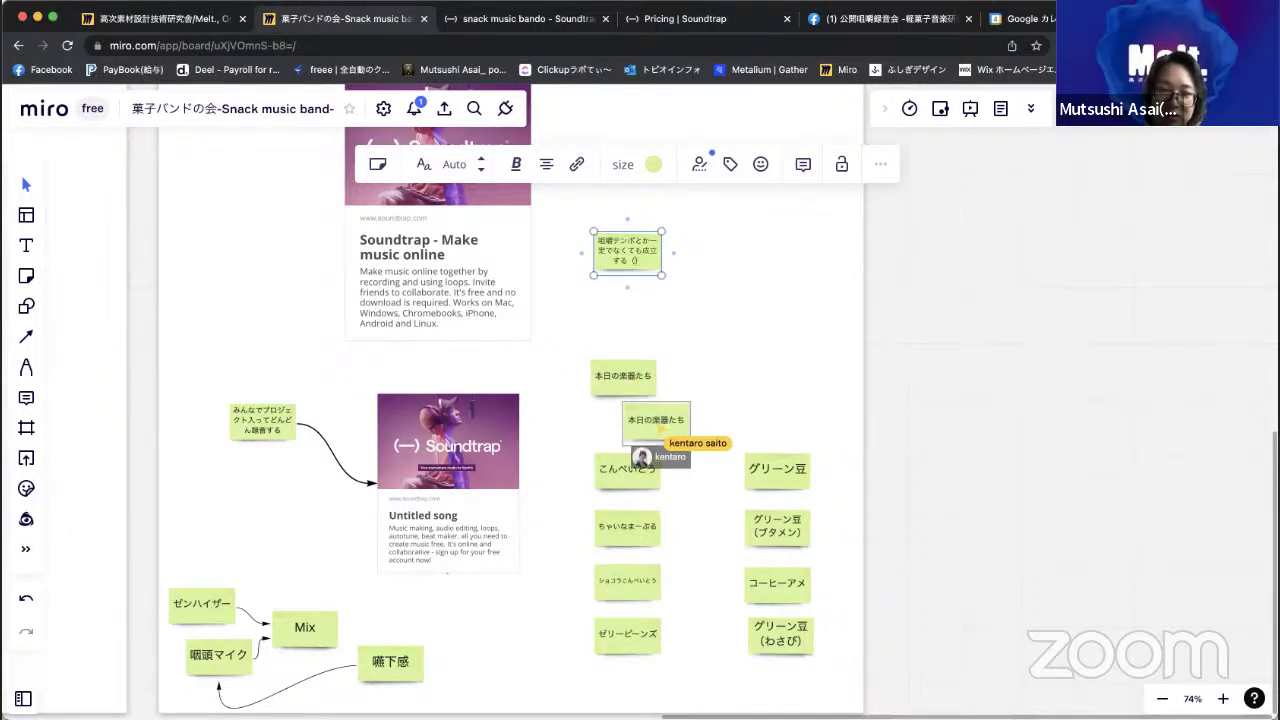
pyautogui.write('おんが')
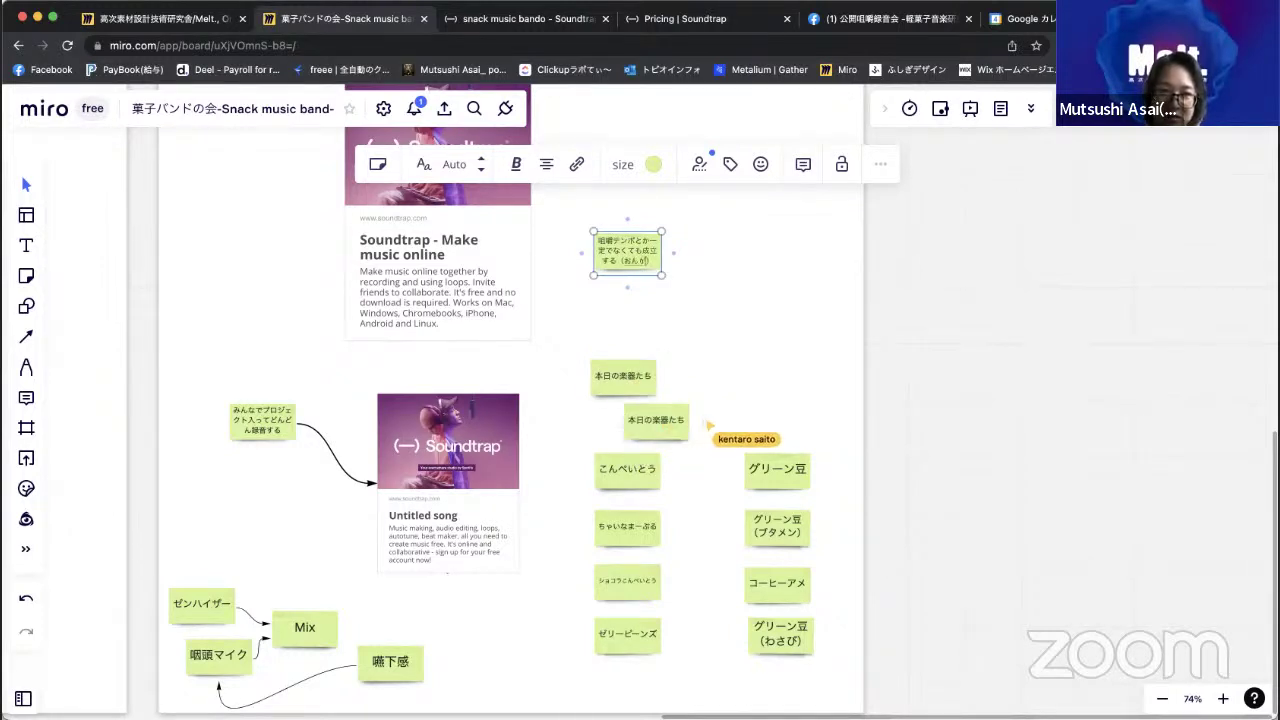
pyautogui.write('くとして')
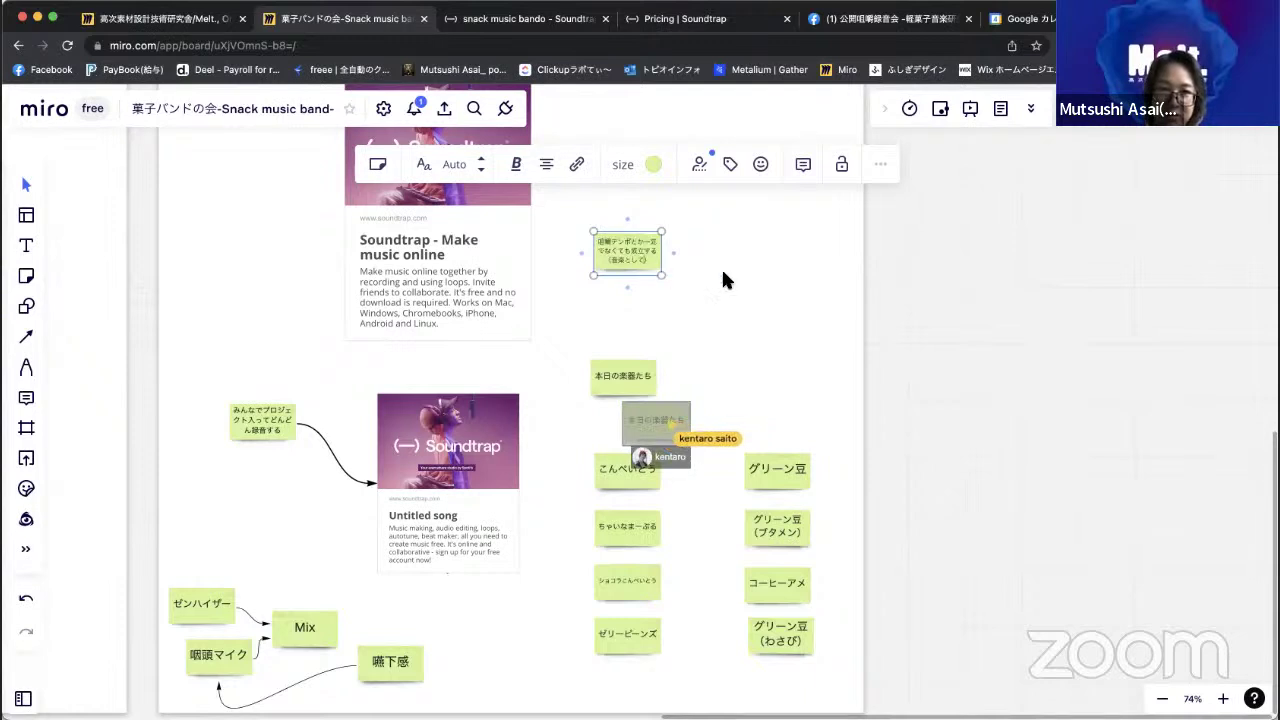
# Shift the 咀嚼テンポ sticky note slightly to the right and recolor it purple.
pyautogui.moveTo(619, 241); pyautogui.dragTo(665, 246)
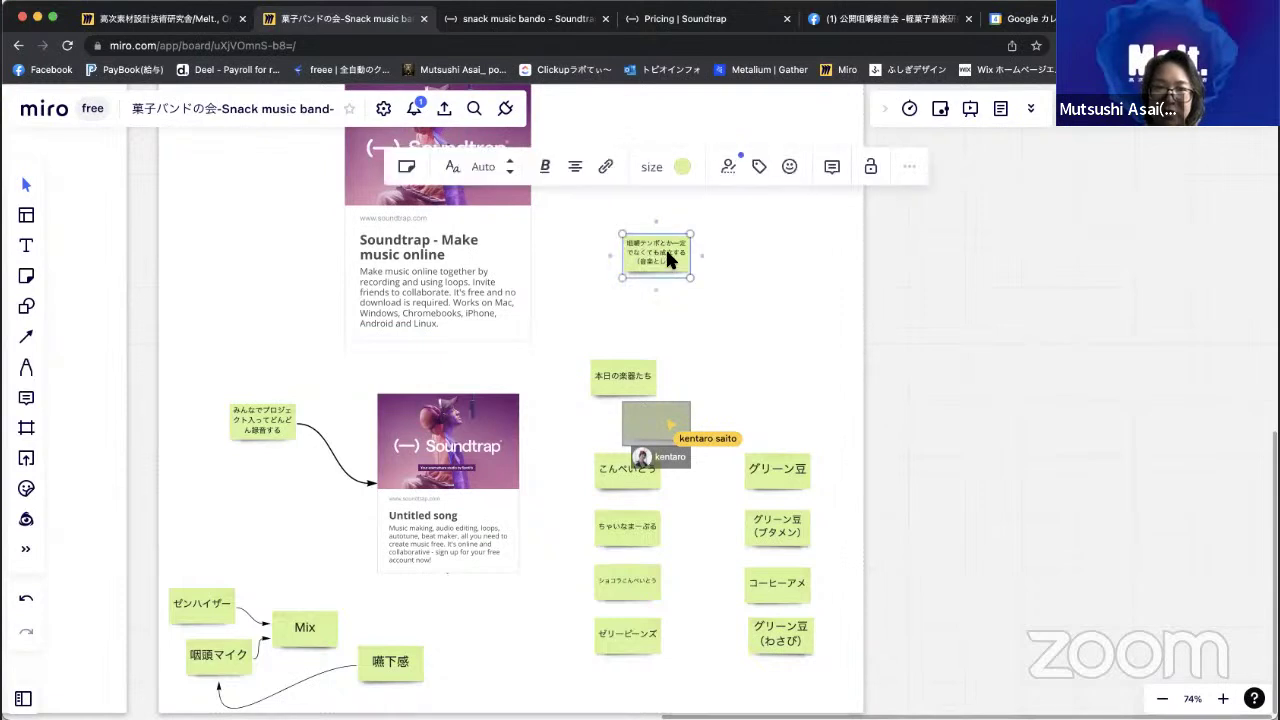
pyautogui.click(686, 175)
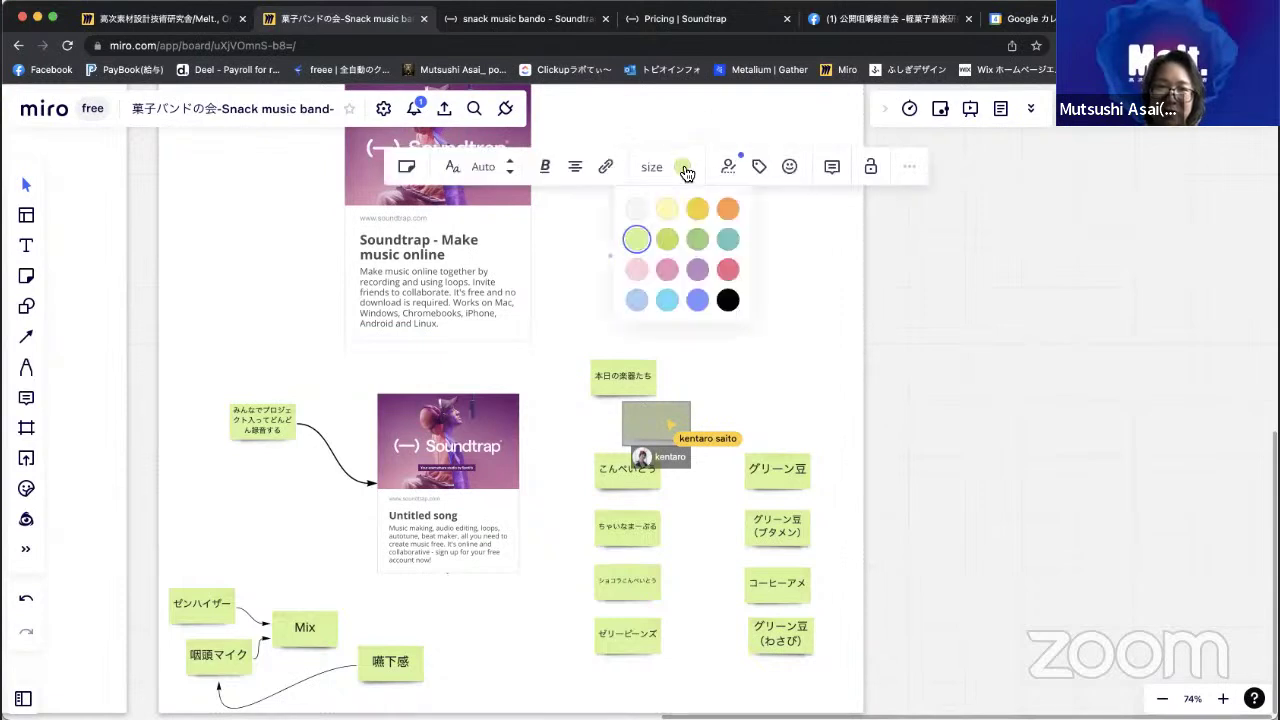
pyautogui.click(697, 272)
pyautogui.click(864, 303)
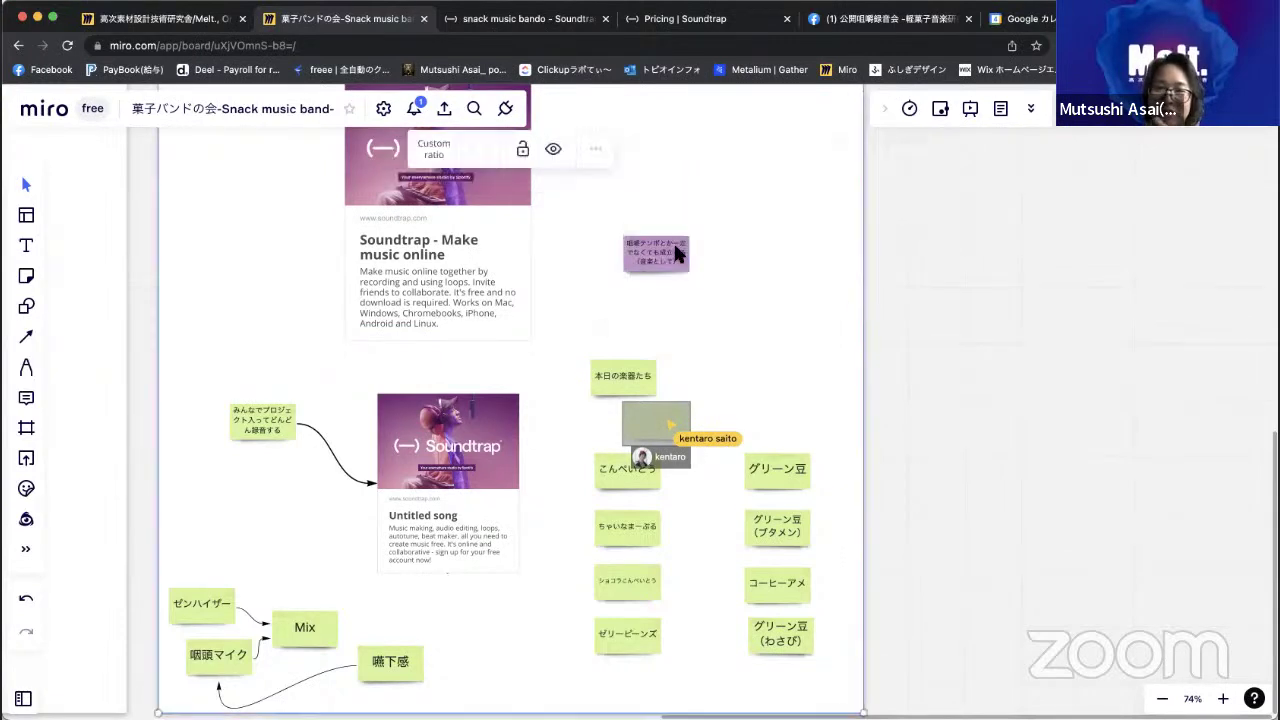
pyautogui.scroll(10, 676, 253)
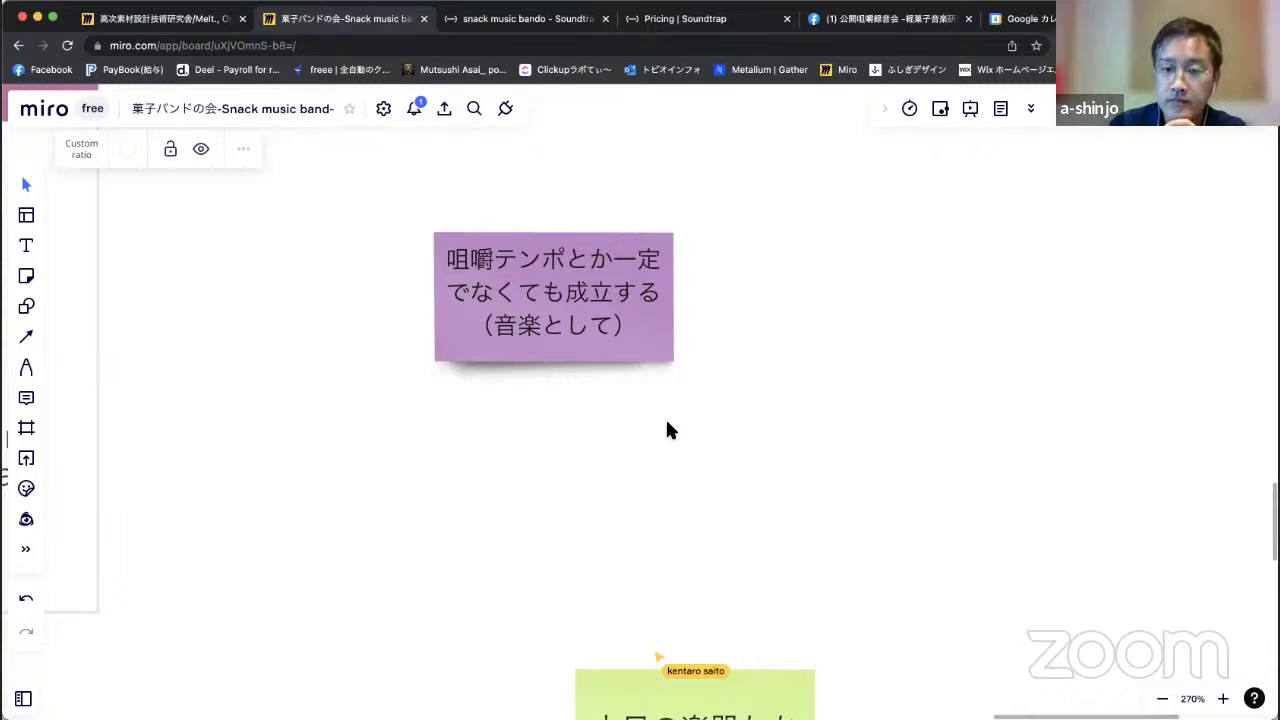
# Switch back to the Soundtrap project, play the mix from bar 1, turn the metronome off during playback, and stop.
pyautogui.click(525, 18)
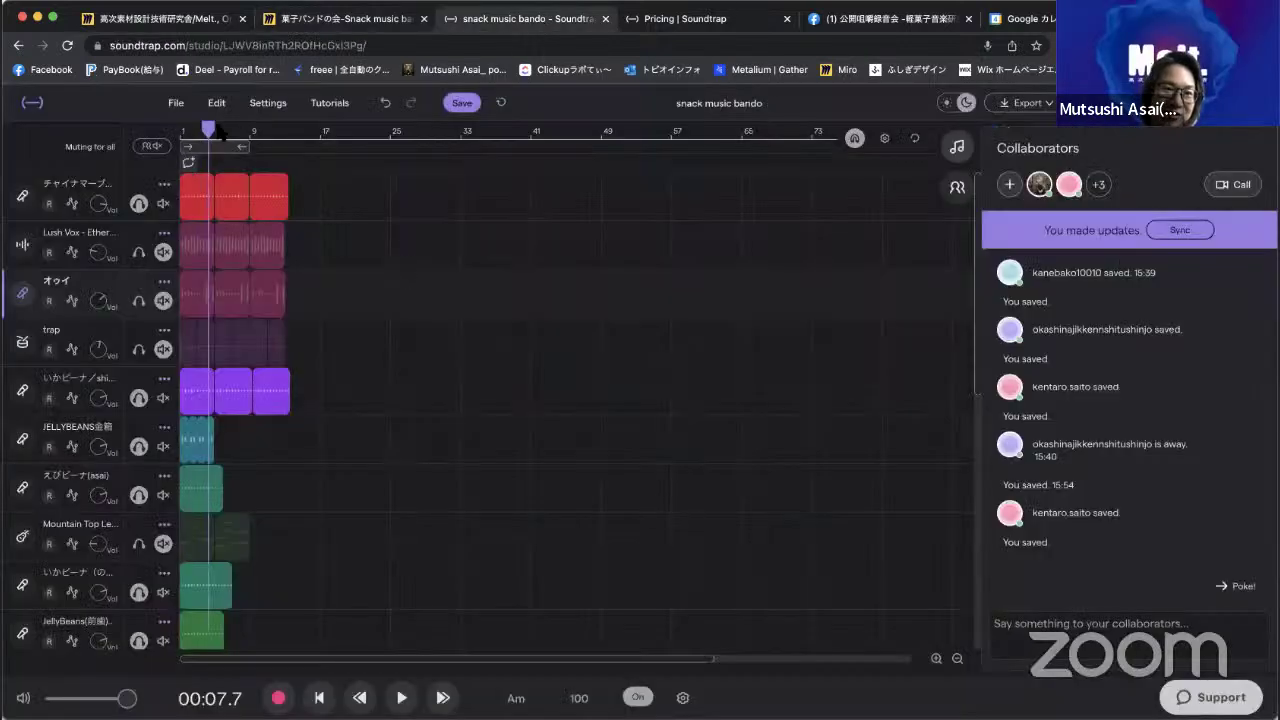
pyautogui.moveTo(210, 130); pyautogui.dragTo(177, 133)
pyautogui.press('space')
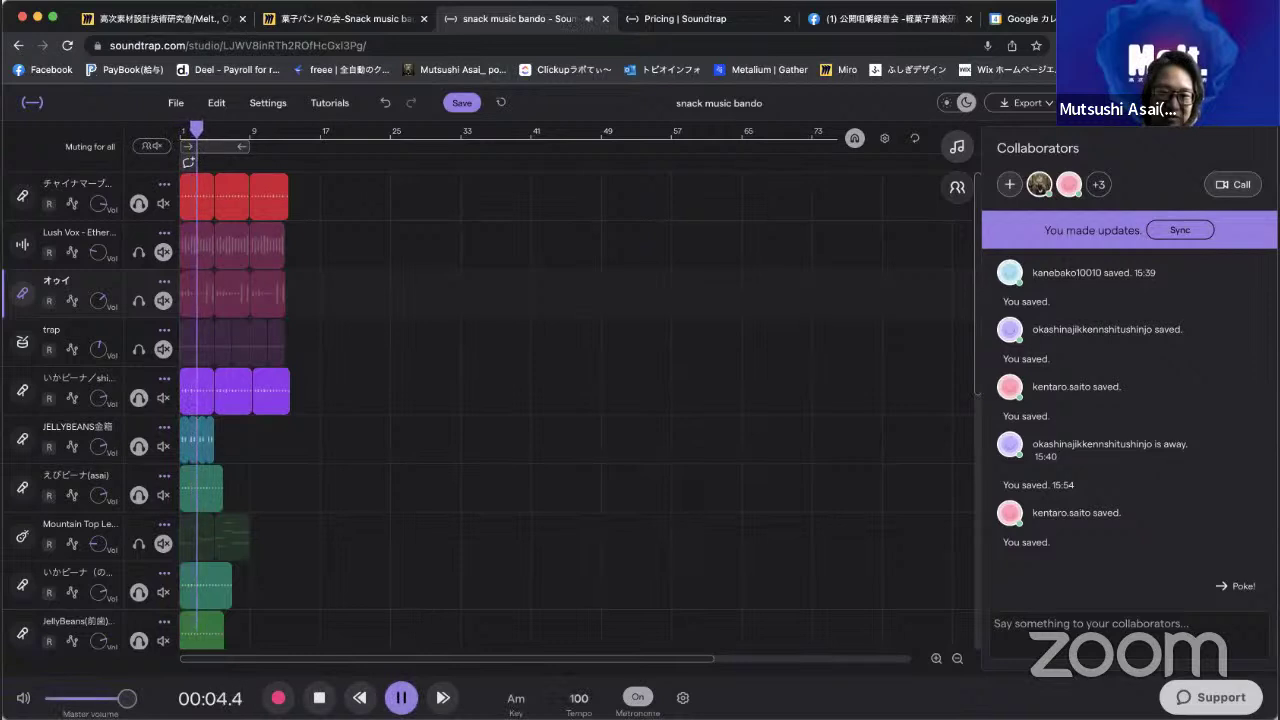
pyautogui.click(637, 697)
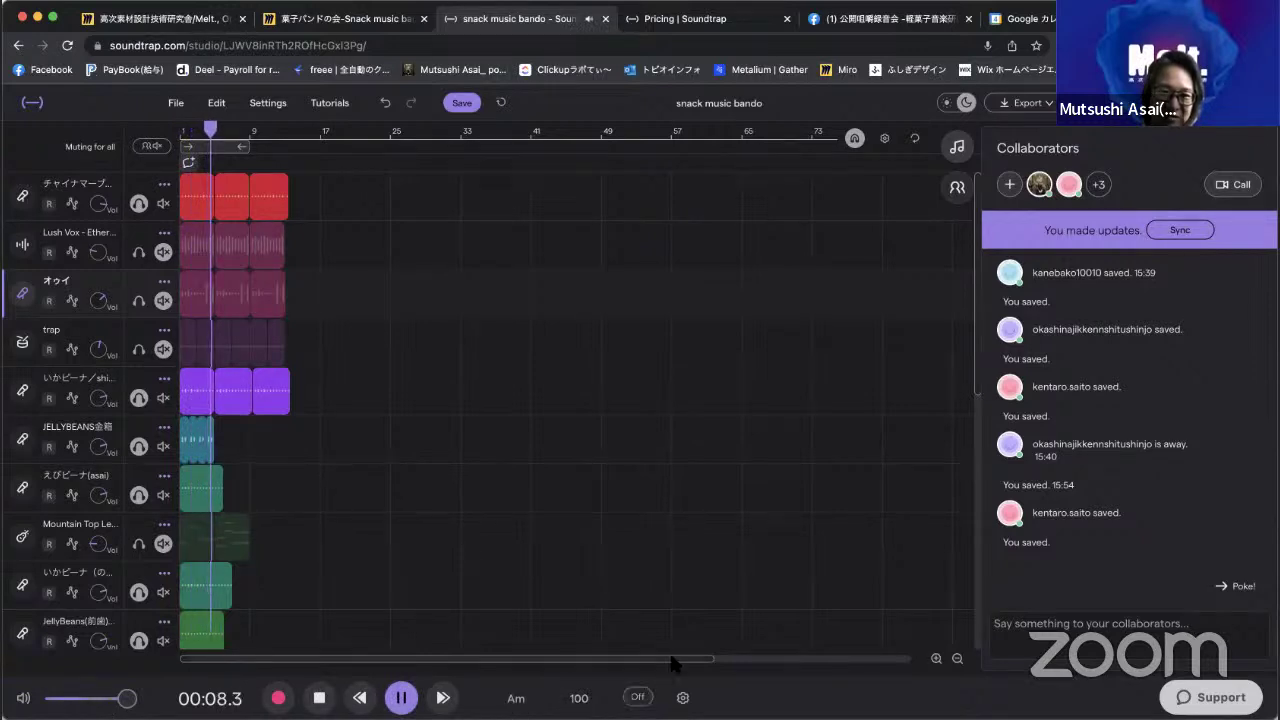
pyautogui.press('space')
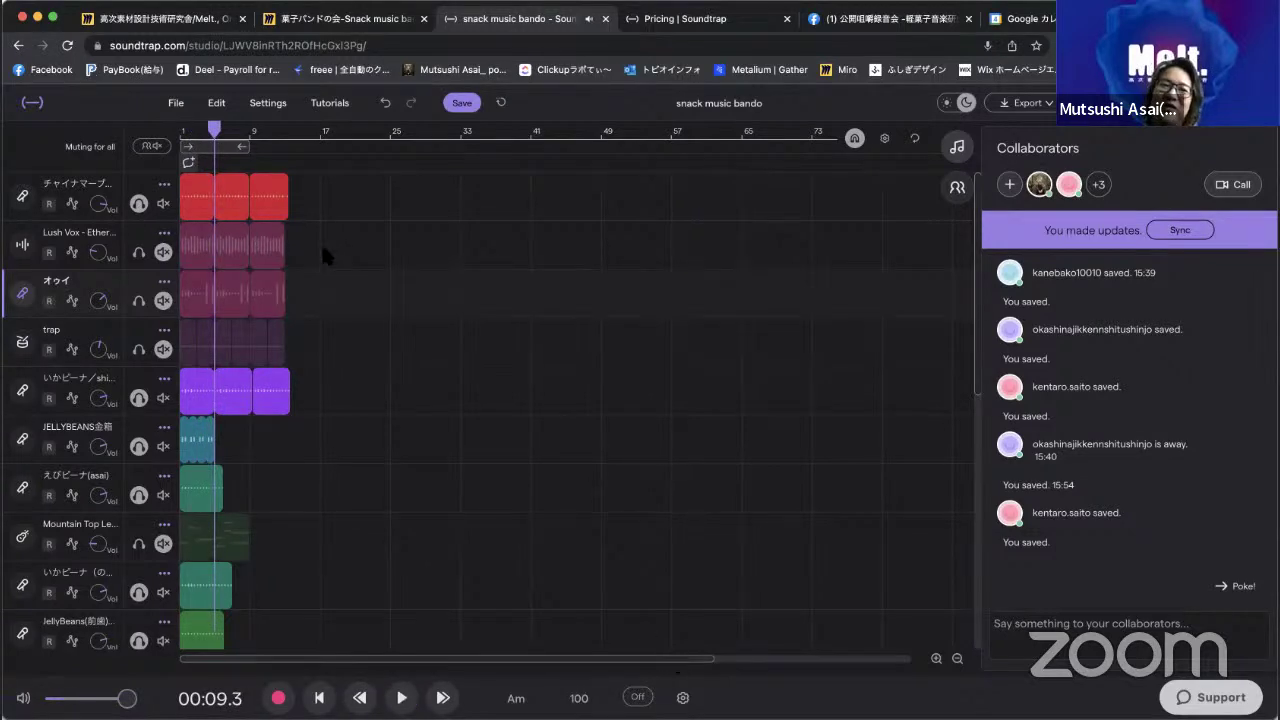
# Replay the mix from bar 1 without the metronome and add the Lush Vox and オゥイ tracks to the soloed tracks.
pyautogui.moveTo(251, 131); pyautogui.dragTo(167, 136)
pyautogui.press('space')
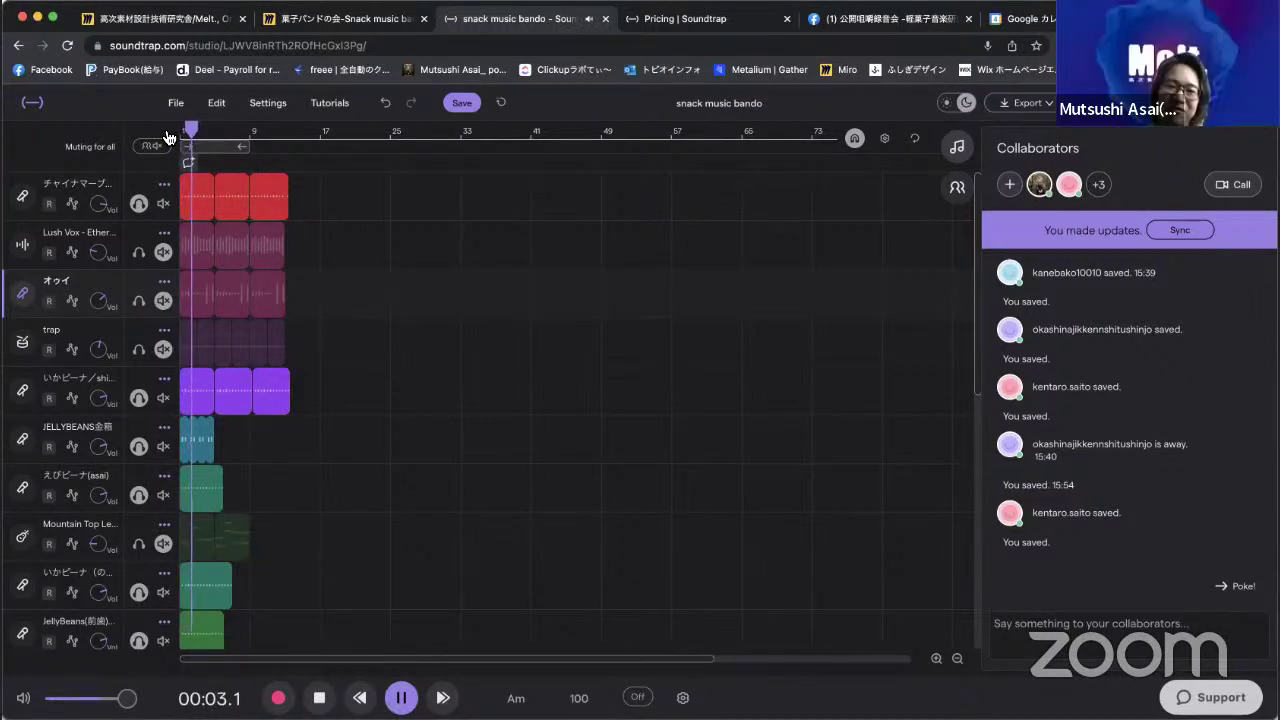
pyautogui.click(139, 251)
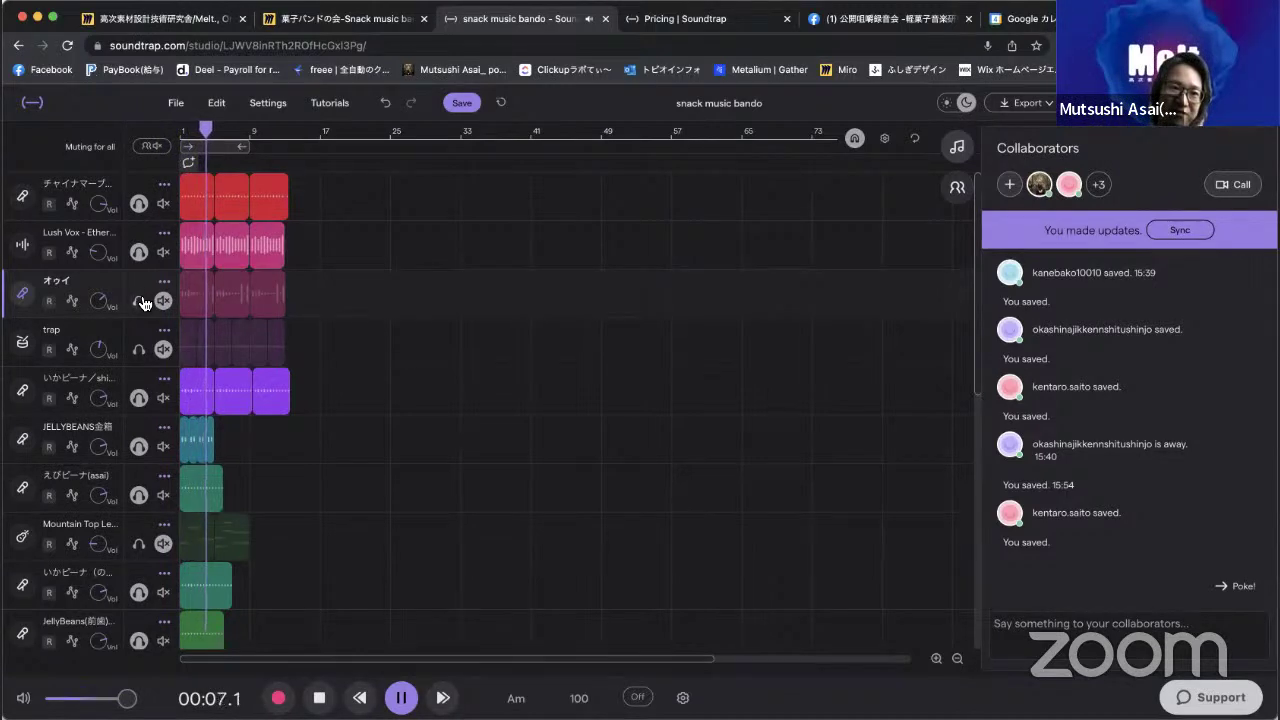
pyautogui.click(139, 300)
# Restart playback from bar 1, add the trap track to the soloed tracks, and stop after listening.
pyautogui.moveTo(210, 128); pyautogui.dragTo(181, 128)
pyautogui.press('space')
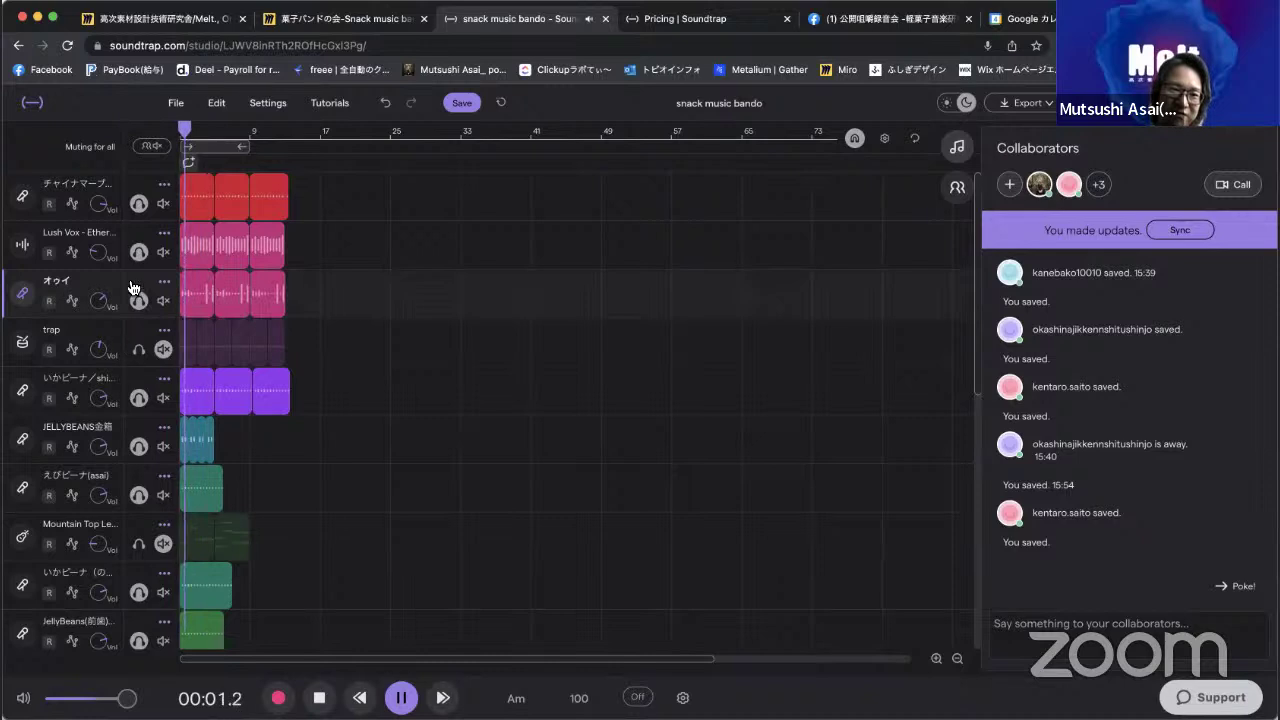
pyautogui.click(139, 349)
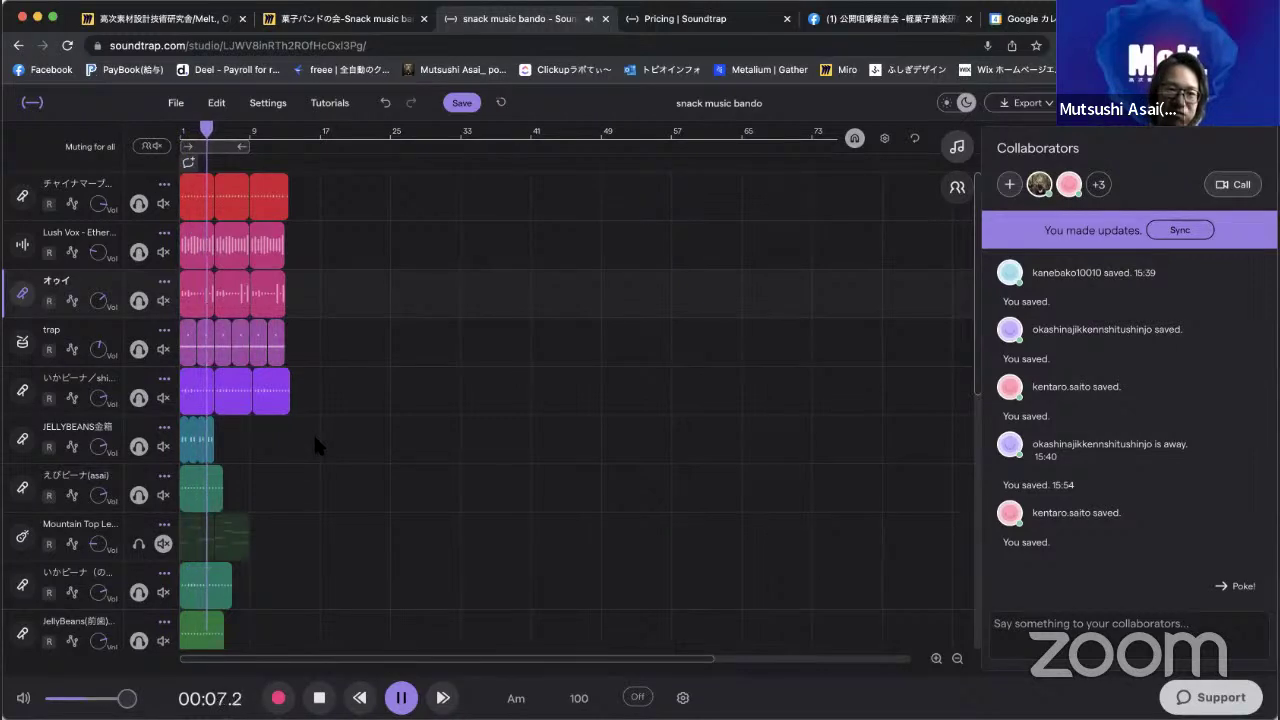
pyautogui.press('space')
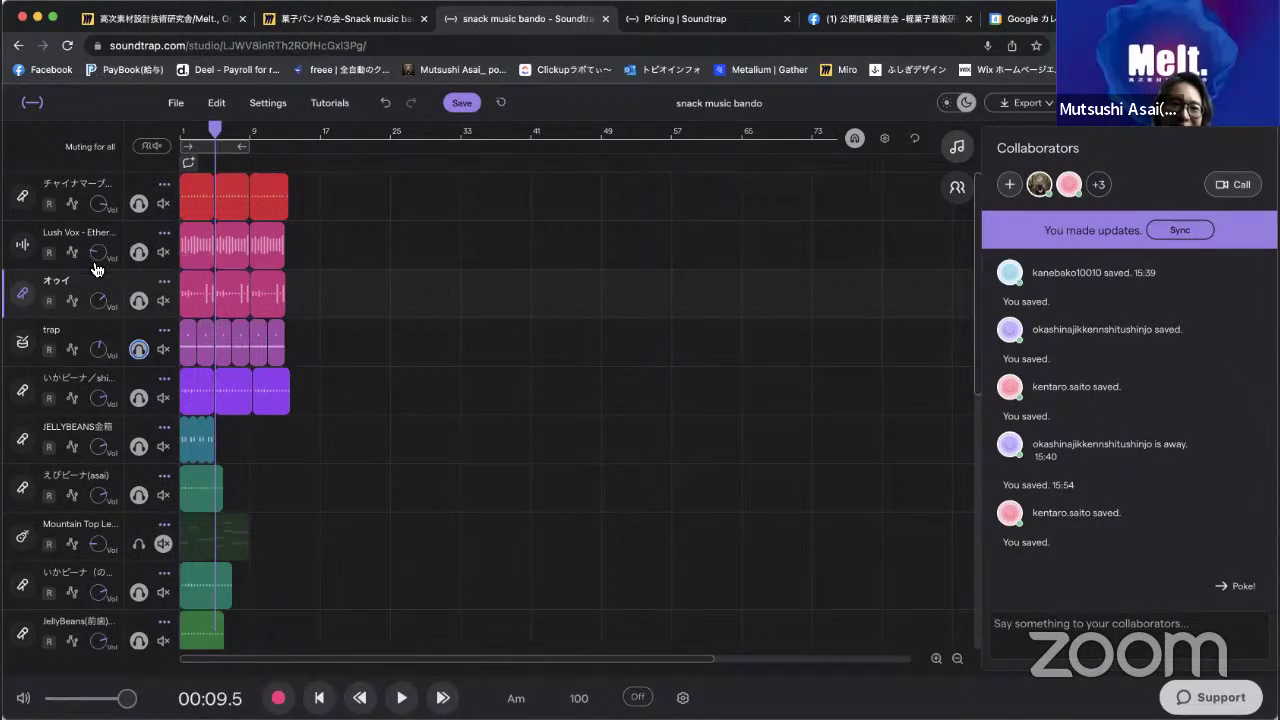
pyautogui.click(138, 348)
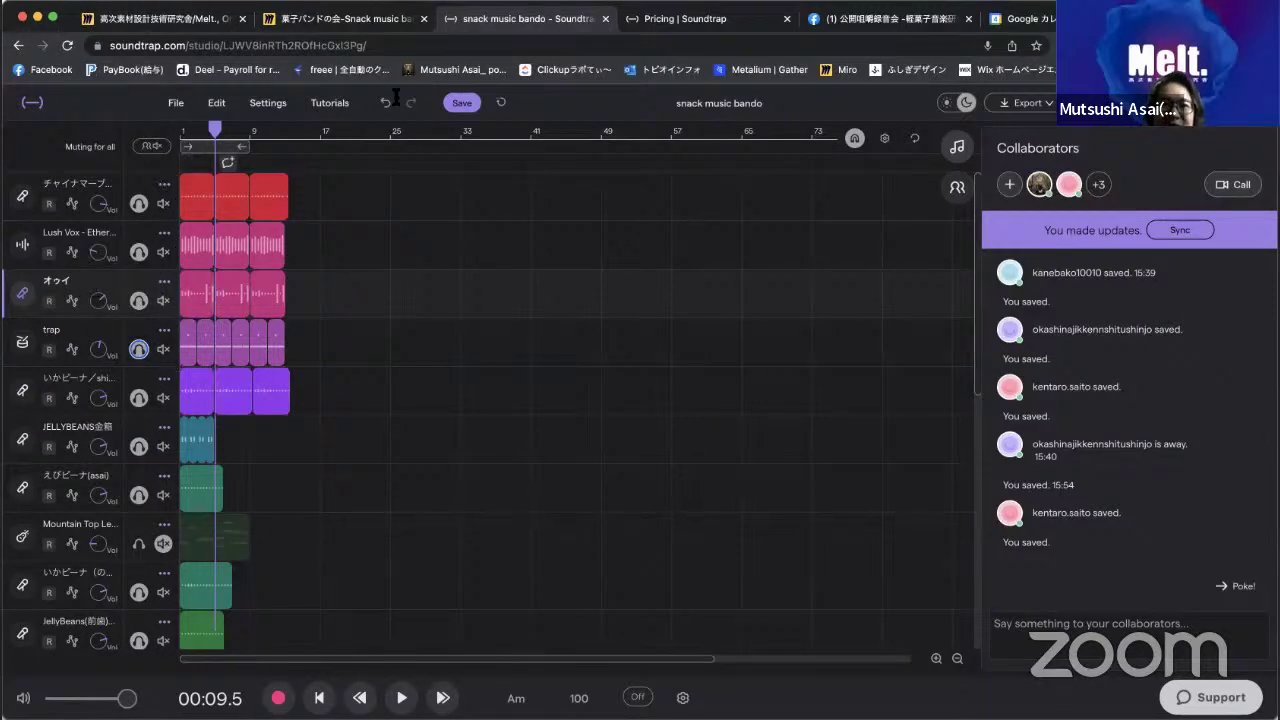
# Return to the Miro board and examine the area around the purple 咀嚼テンポ note.
pyautogui.click(370, 18)
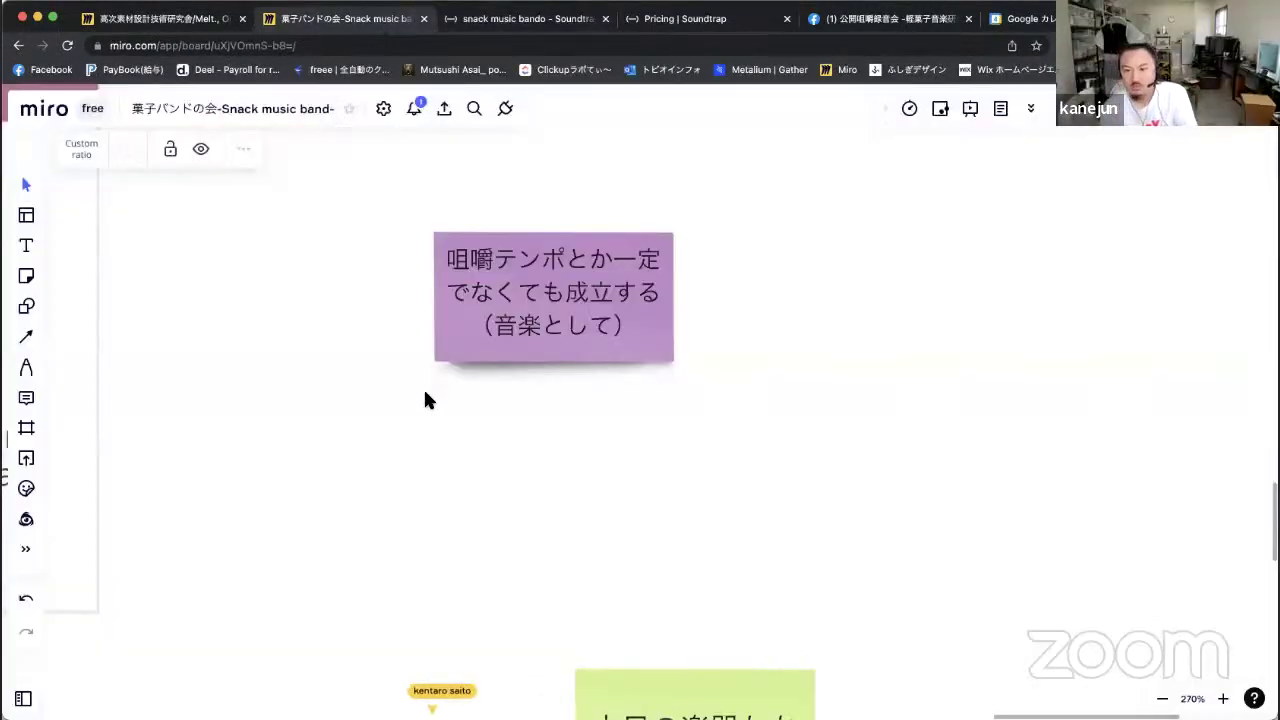
pyautogui.hscroll(3, 424, 400)
pyautogui.scroll(2, 424, 400)
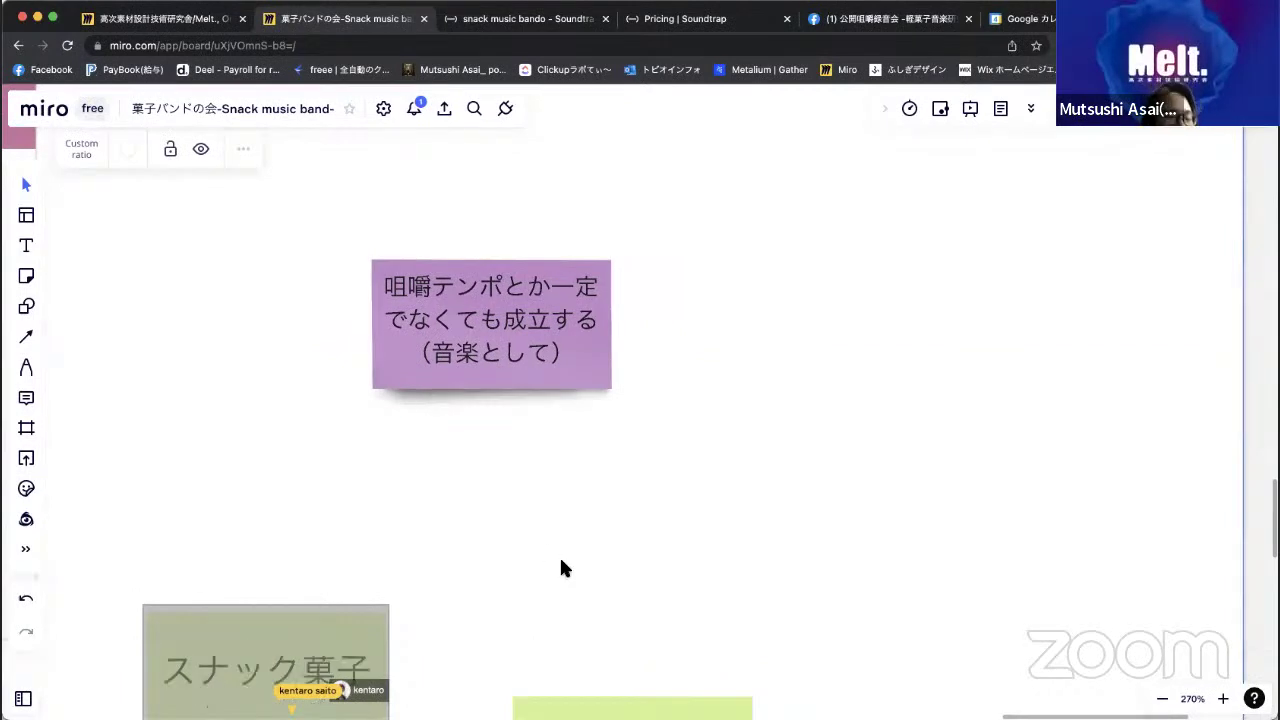
# View the purple 咀嚼テンポ note together with the snack notes around it on the Miro board.
pyautogui.click(543, 329)
pyautogui.scroll(-5, 543, 329)
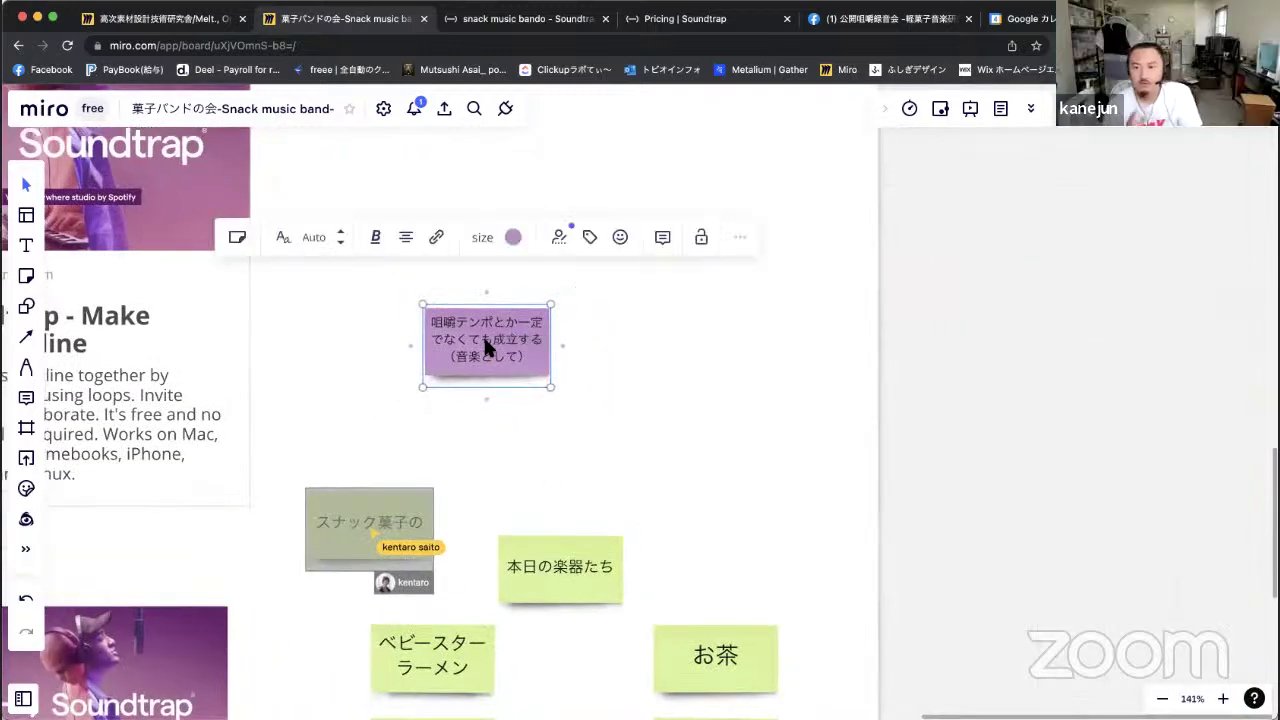
pyautogui.click(643, 424)
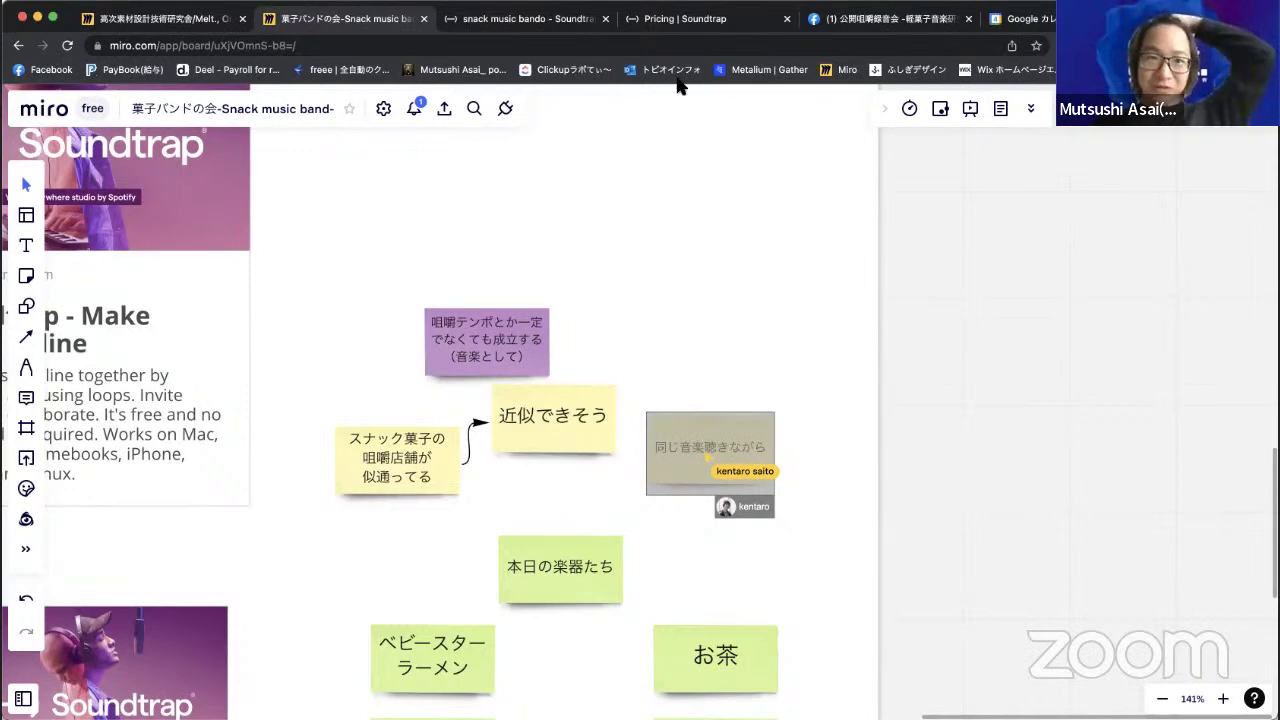
# Switch to the Soundtrap project and clear the trap track's solo by changing the muting scope to me only and back to all.
pyautogui.click(527, 19)
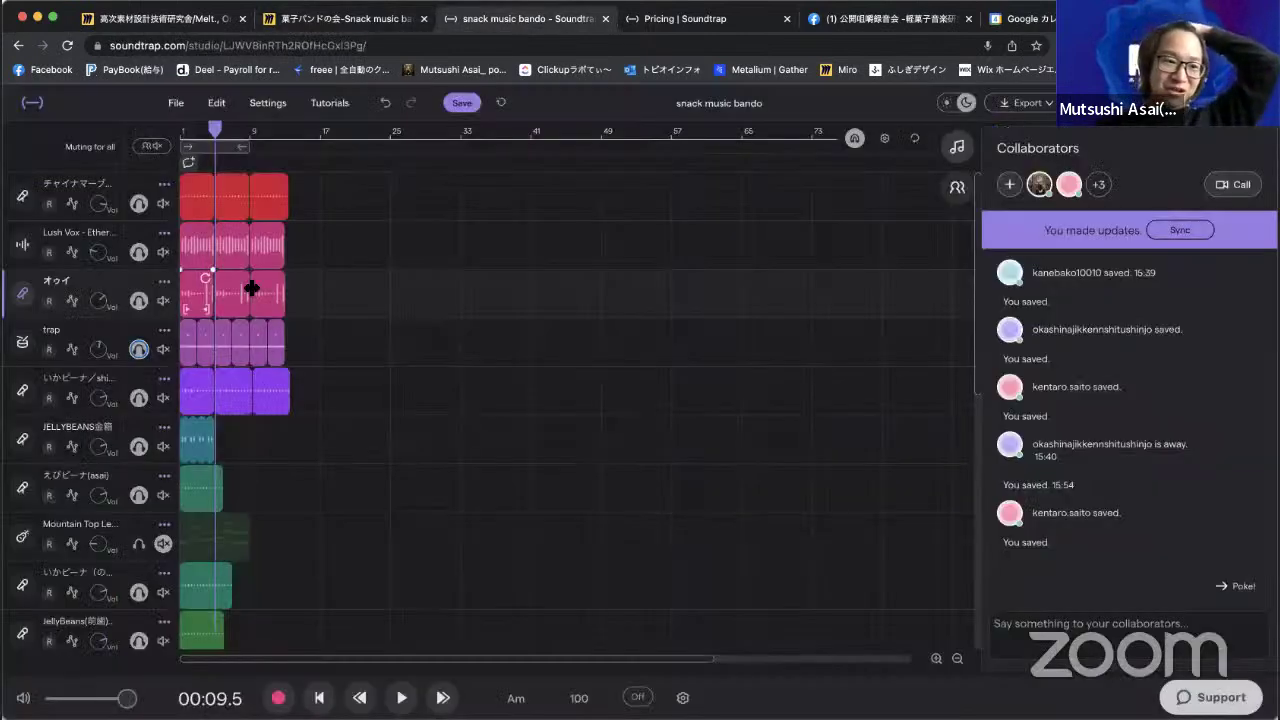
pyautogui.click(141, 350)
pyautogui.click(141, 350)
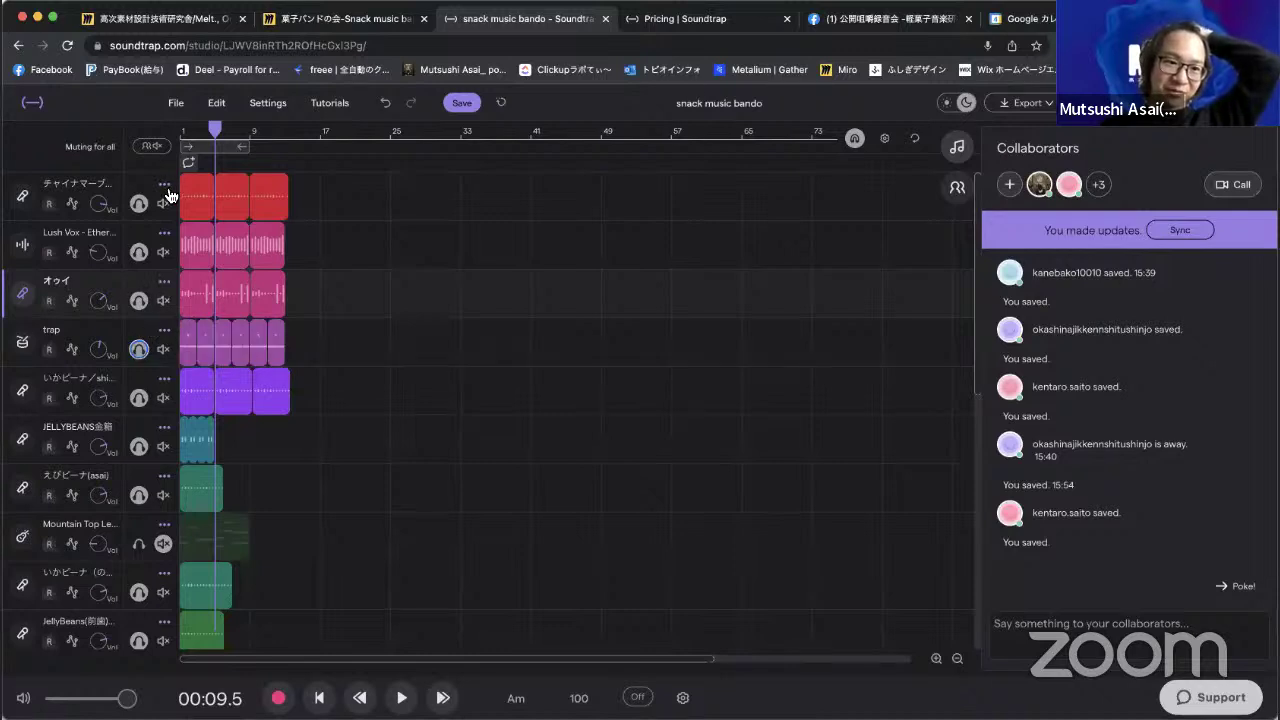
pyautogui.click(141, 148)
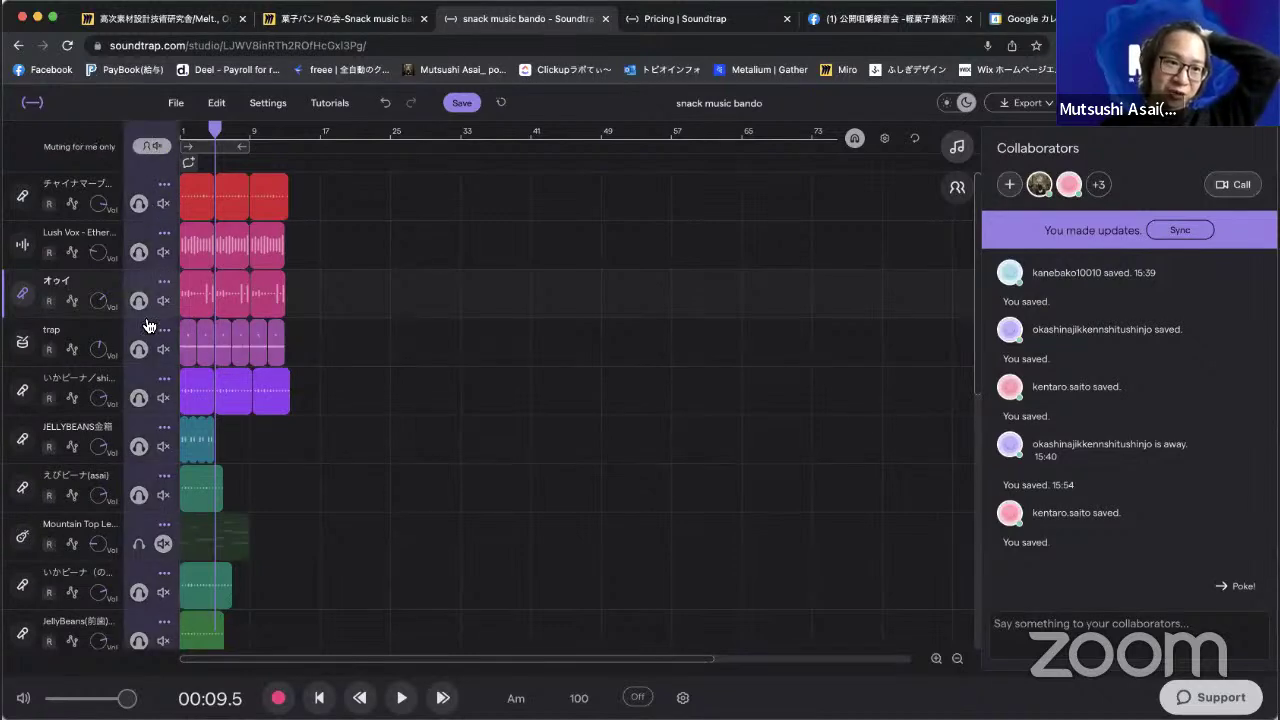
pyautogui.click(163, 148)
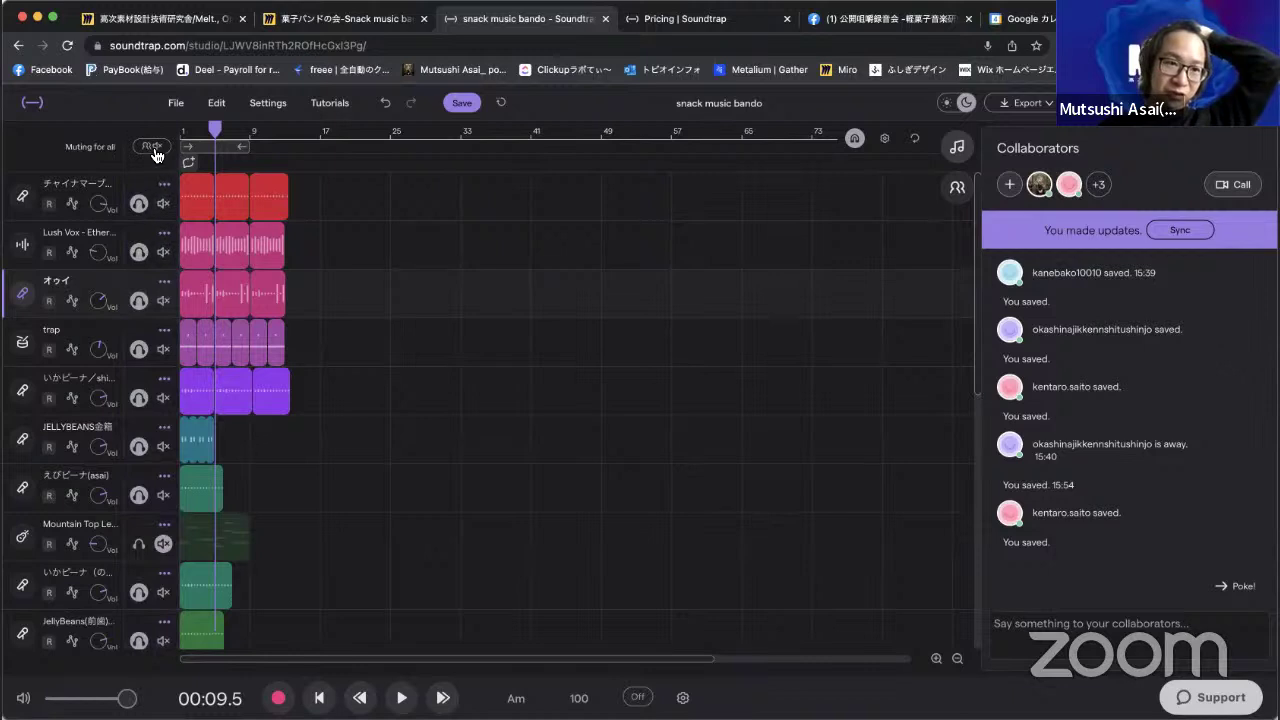
# Try toggling the trap track's solo and switching the muting scope between me only and all.
pyautogui.click(152, 147)
pyautogui.click(148, 350)
pyautogui.click(148, 351)
pyautogui.click(148, 351)
pyautogui.click(148, 351)
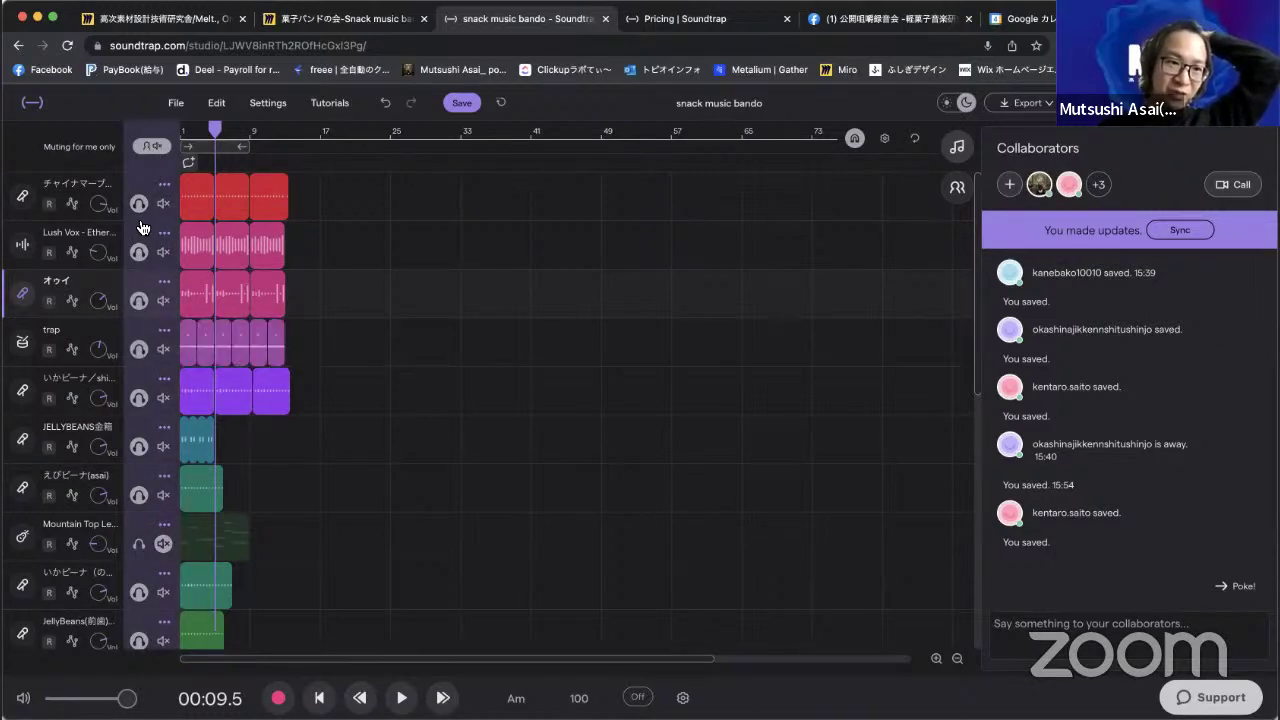
pyautogui.click(155, 148)
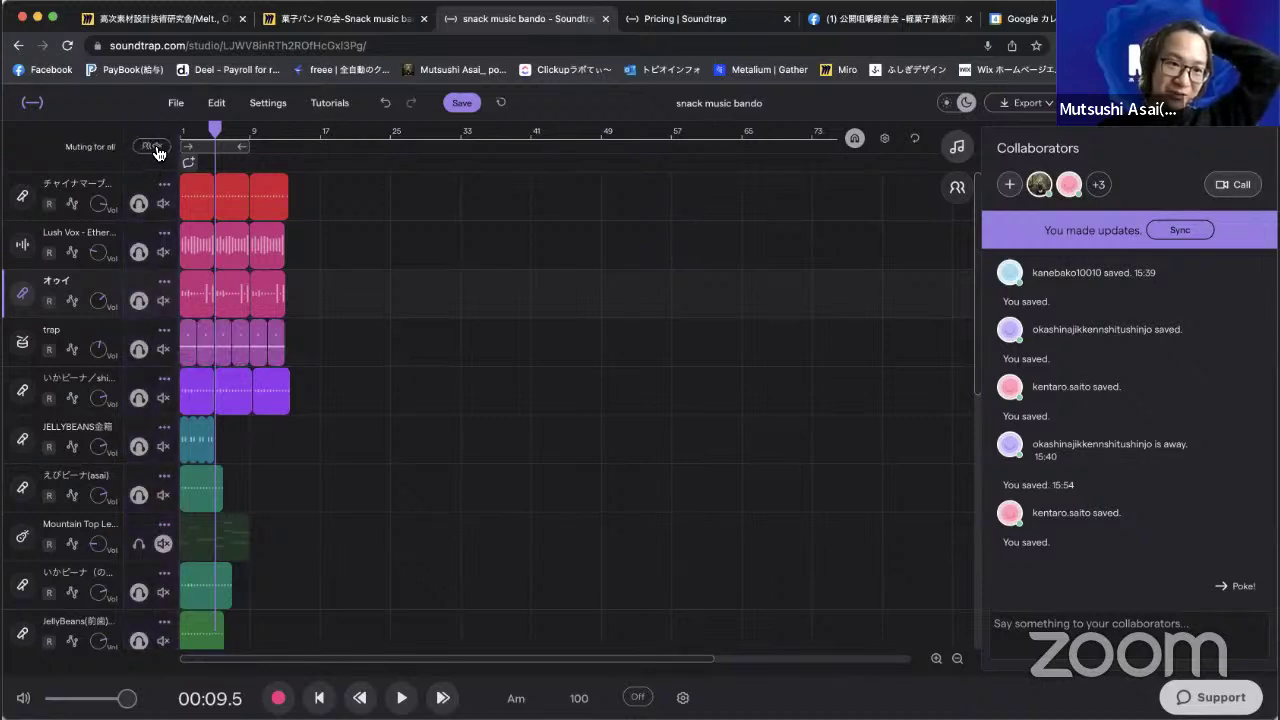
pyautogui.click(155, 148)
pyautogui.click(155, 148)
pyautogui.click(155, 148)
pyautogui.click(155, 148)
pyautogui.click(155, 148)
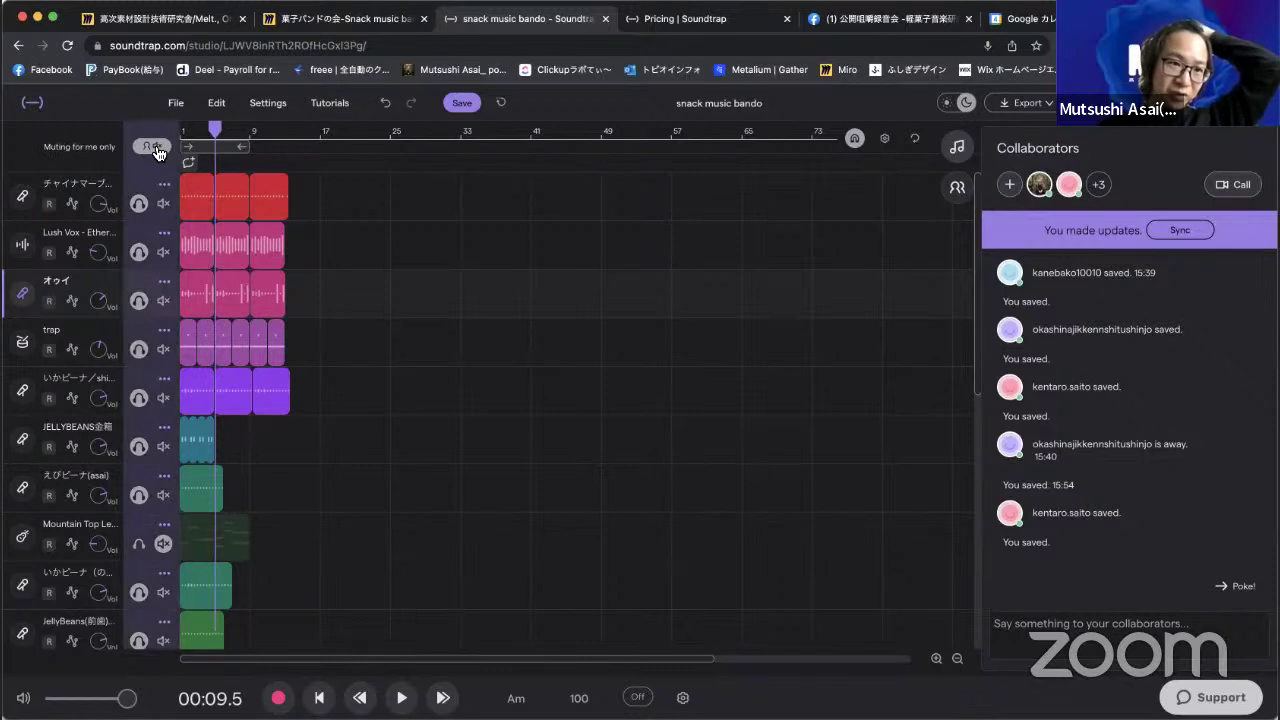
pyautogui.click(155, 148)
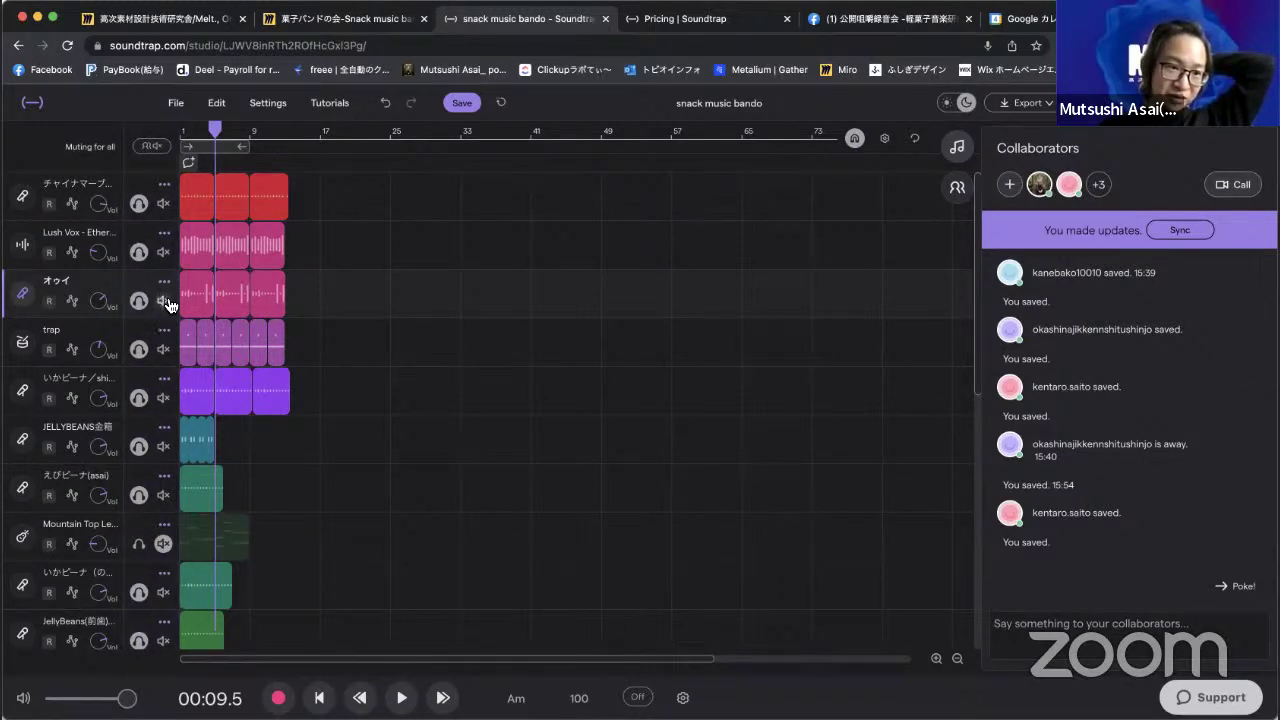
# Mute the オゥイ, Lush Vox and チャイナマーブ… tracks for all, then play the remaining mix from the start and stop.
pyautogui.click(163, 300)
pyautogui.click(163, 251)
pyautogui.click(163, 203)
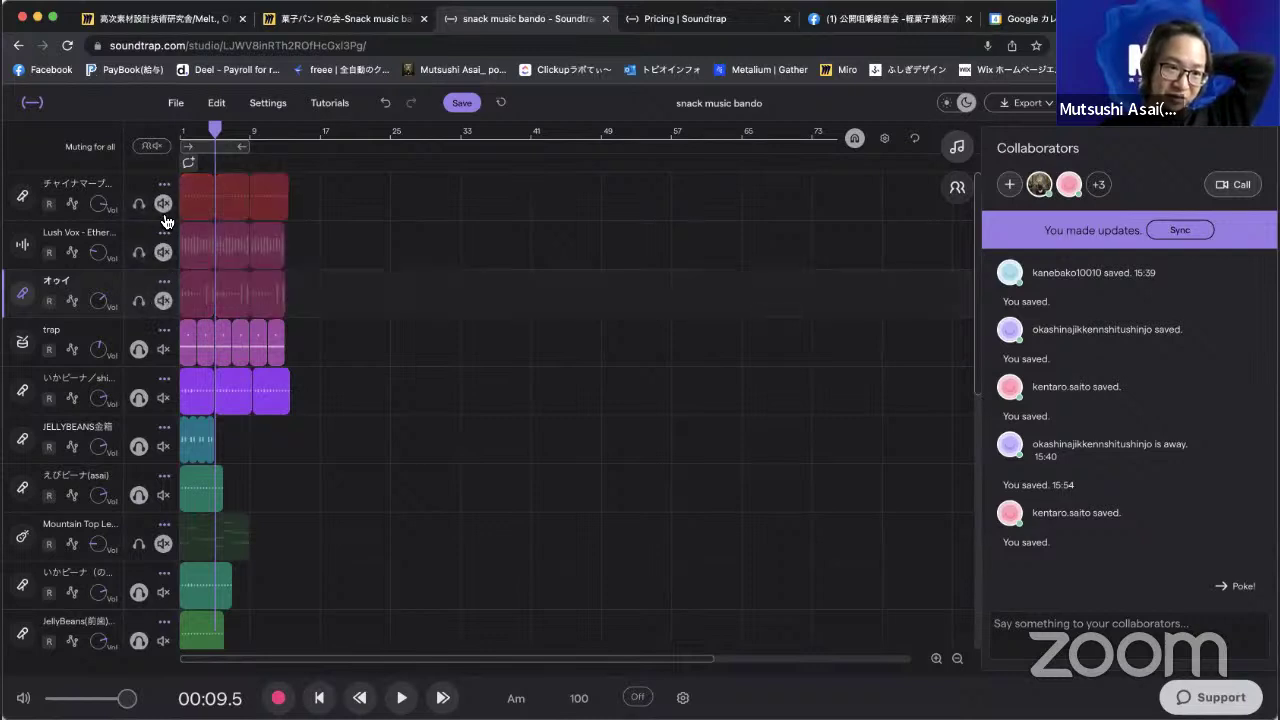
pyautogui.press('Return')
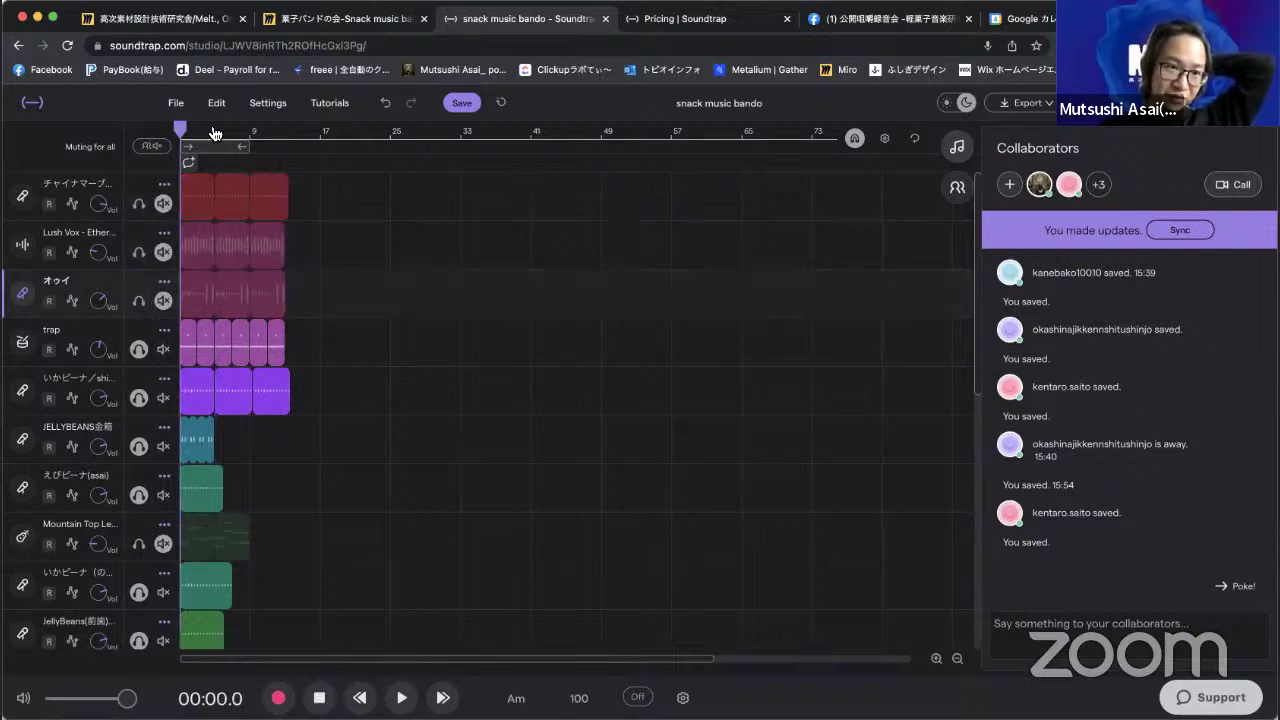
pyautogui.press('space')
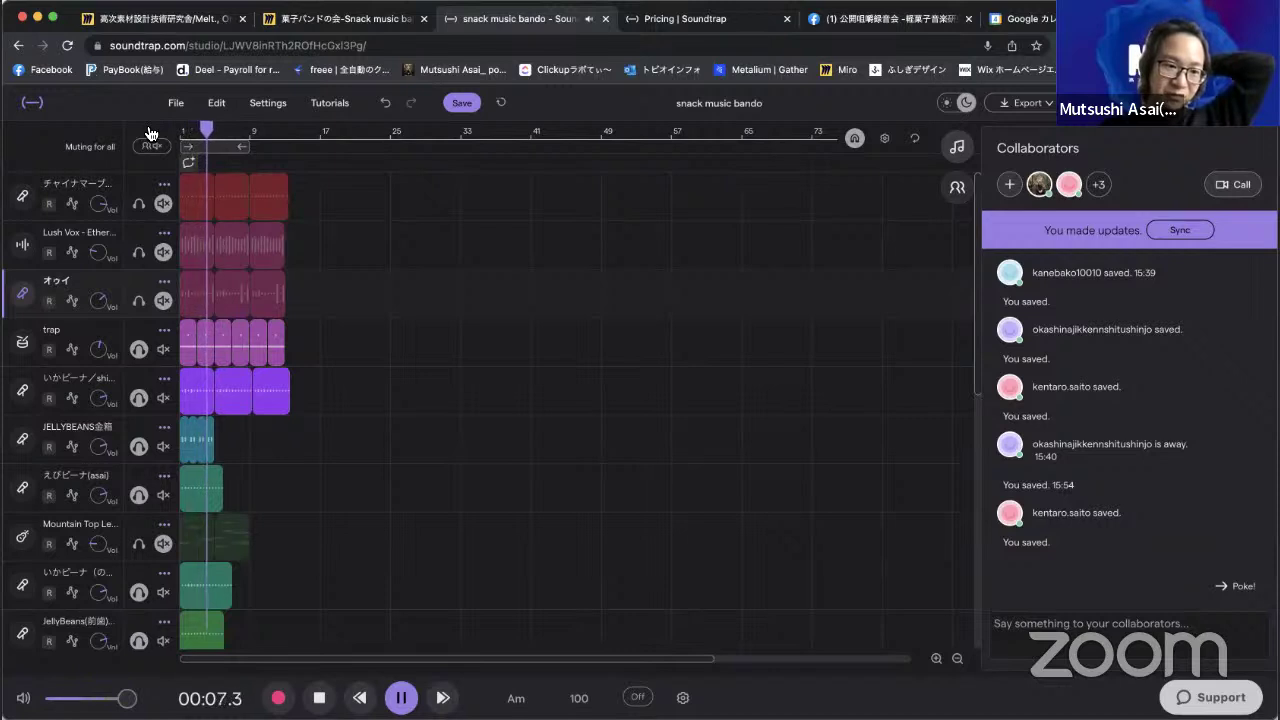
pyautogui.press('space')
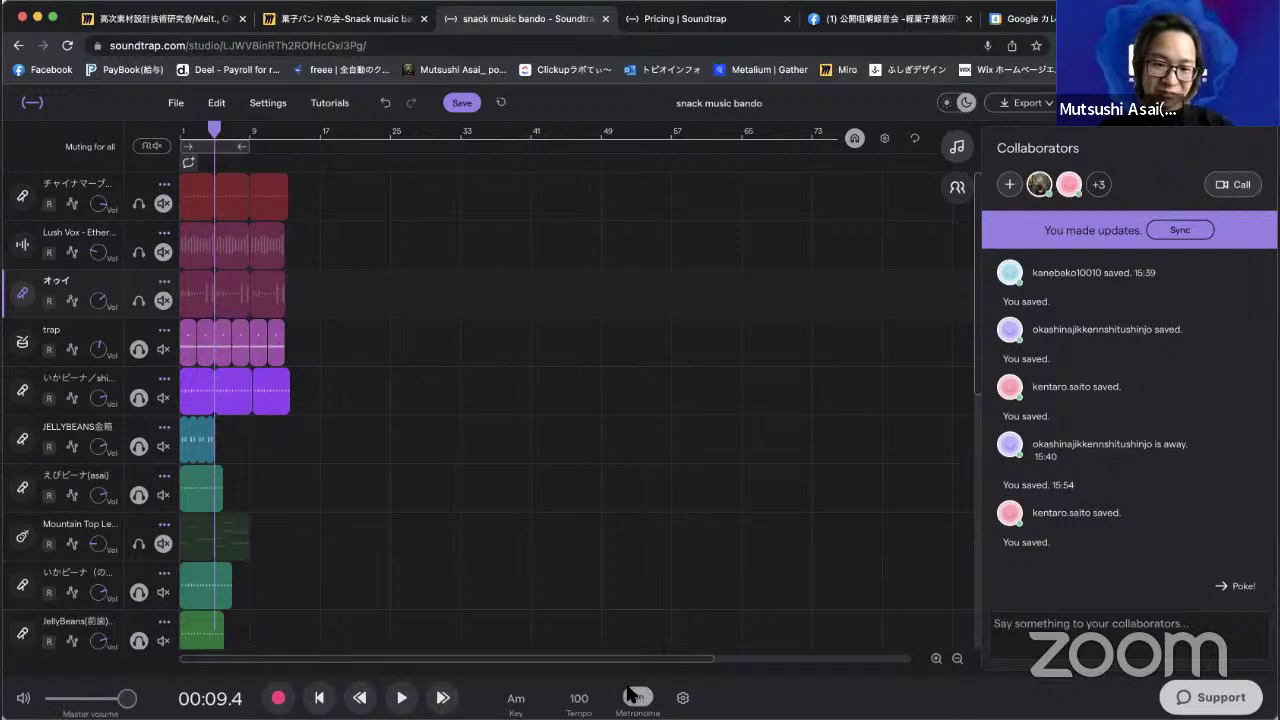
# Mute the trap track, play the remaining mix from bar 1 with the metronome on, and return to the Miro board after stopping.
pyautogui.click(163, 349)
pyautogui.click(184, 131)
pyautogui.press('space')
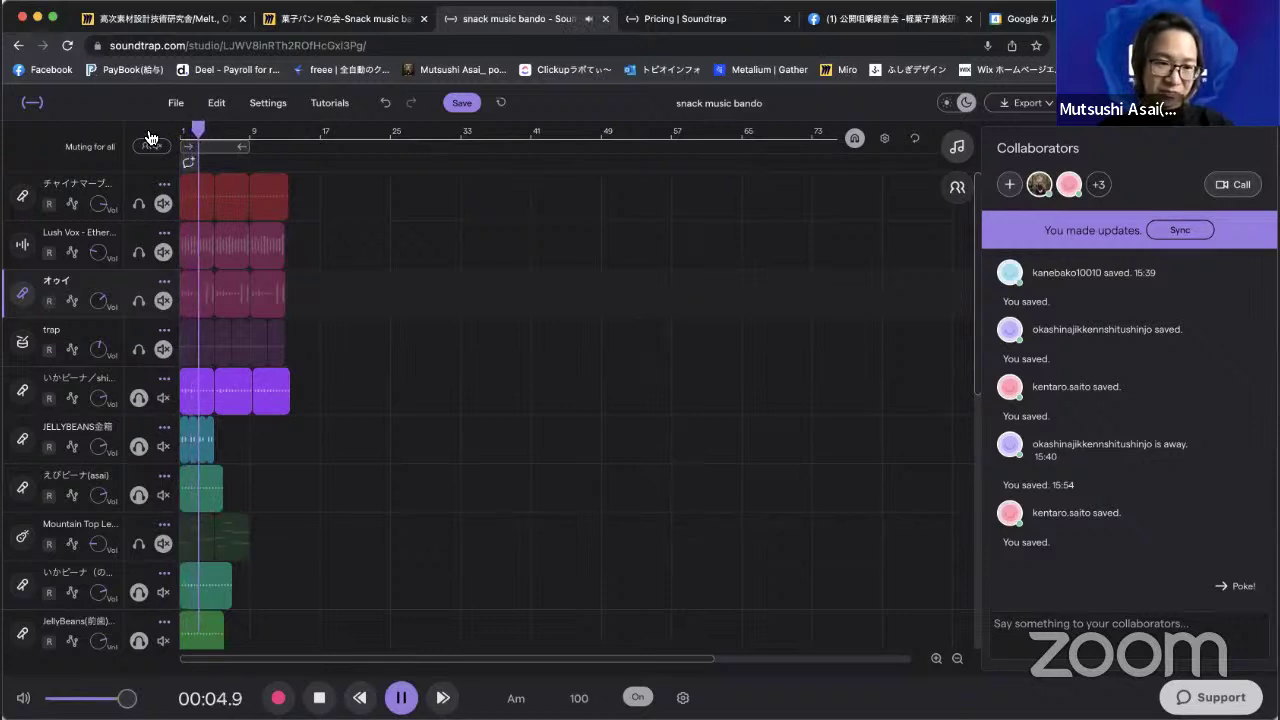
pyautogui.press('space')
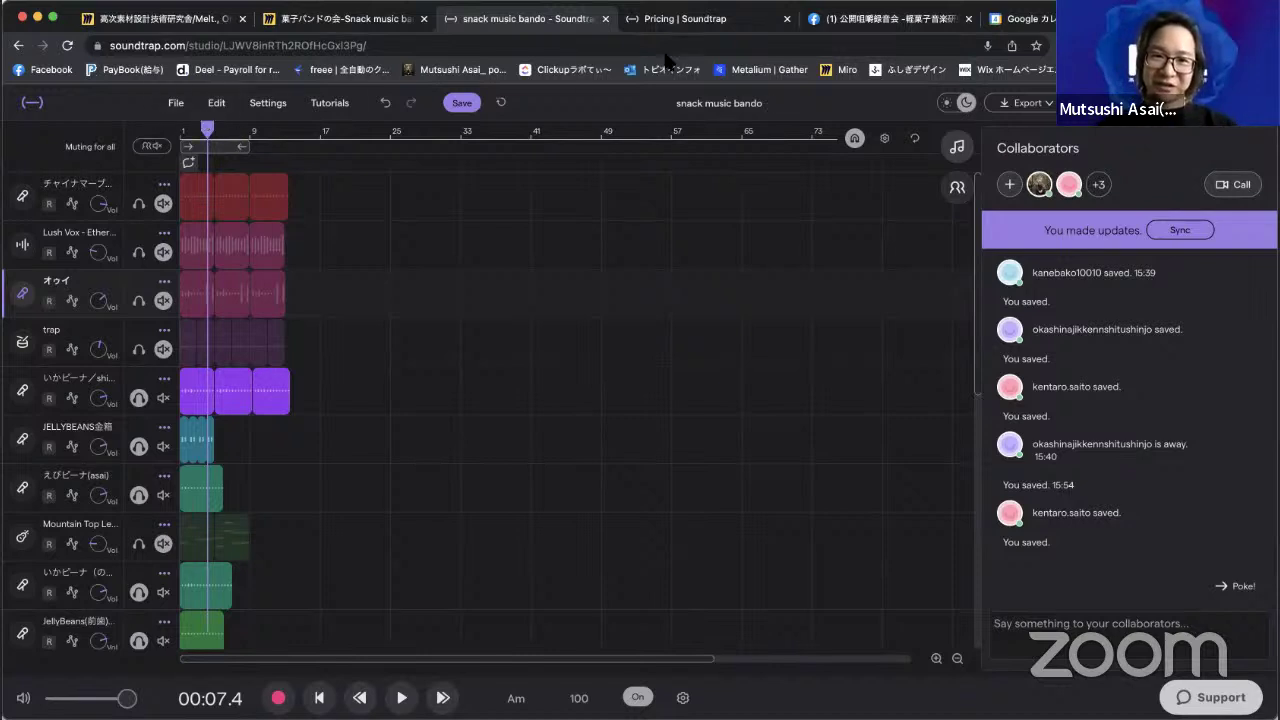
pyautogui.click(340, 18)
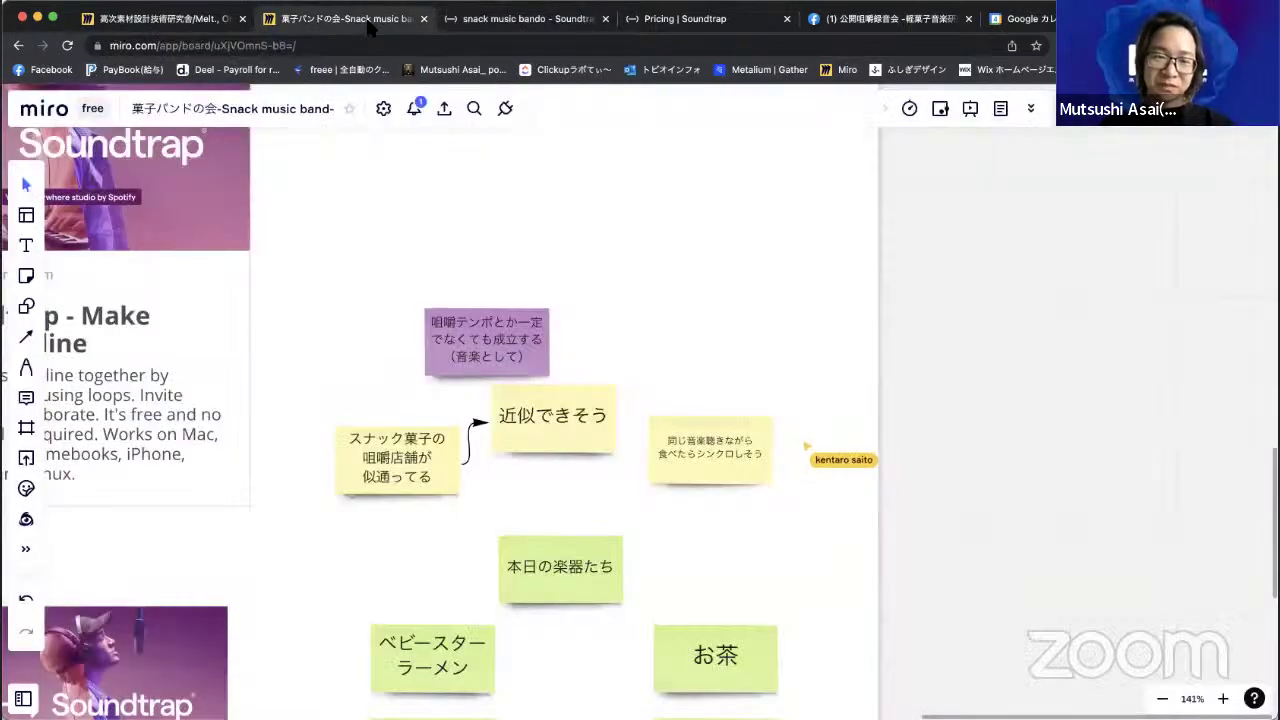